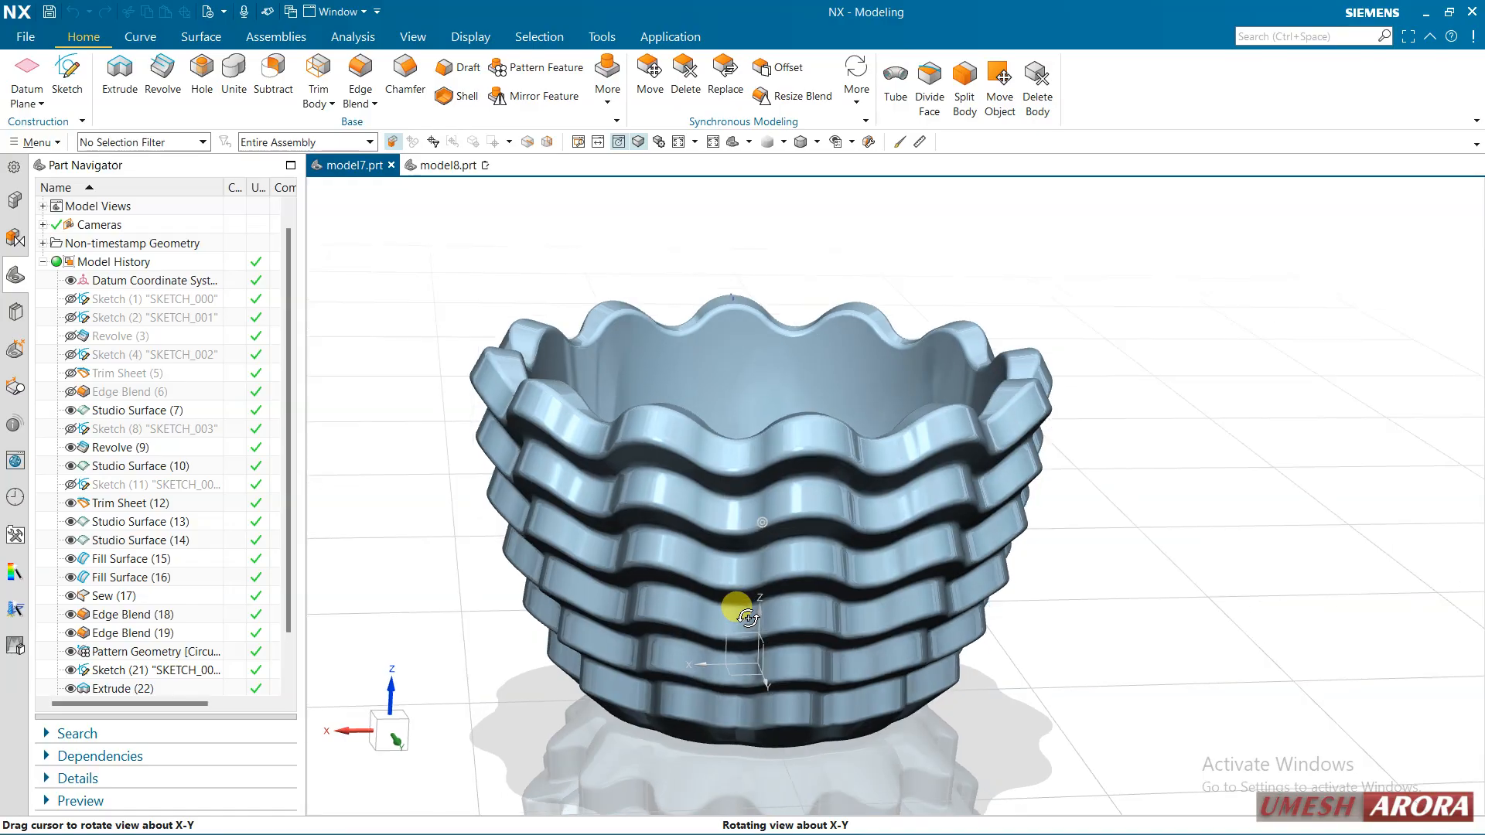
Switch to the model8.prt part and start a sketch on the Right plane.
middle_click_drag(563, 628, 802, 567)
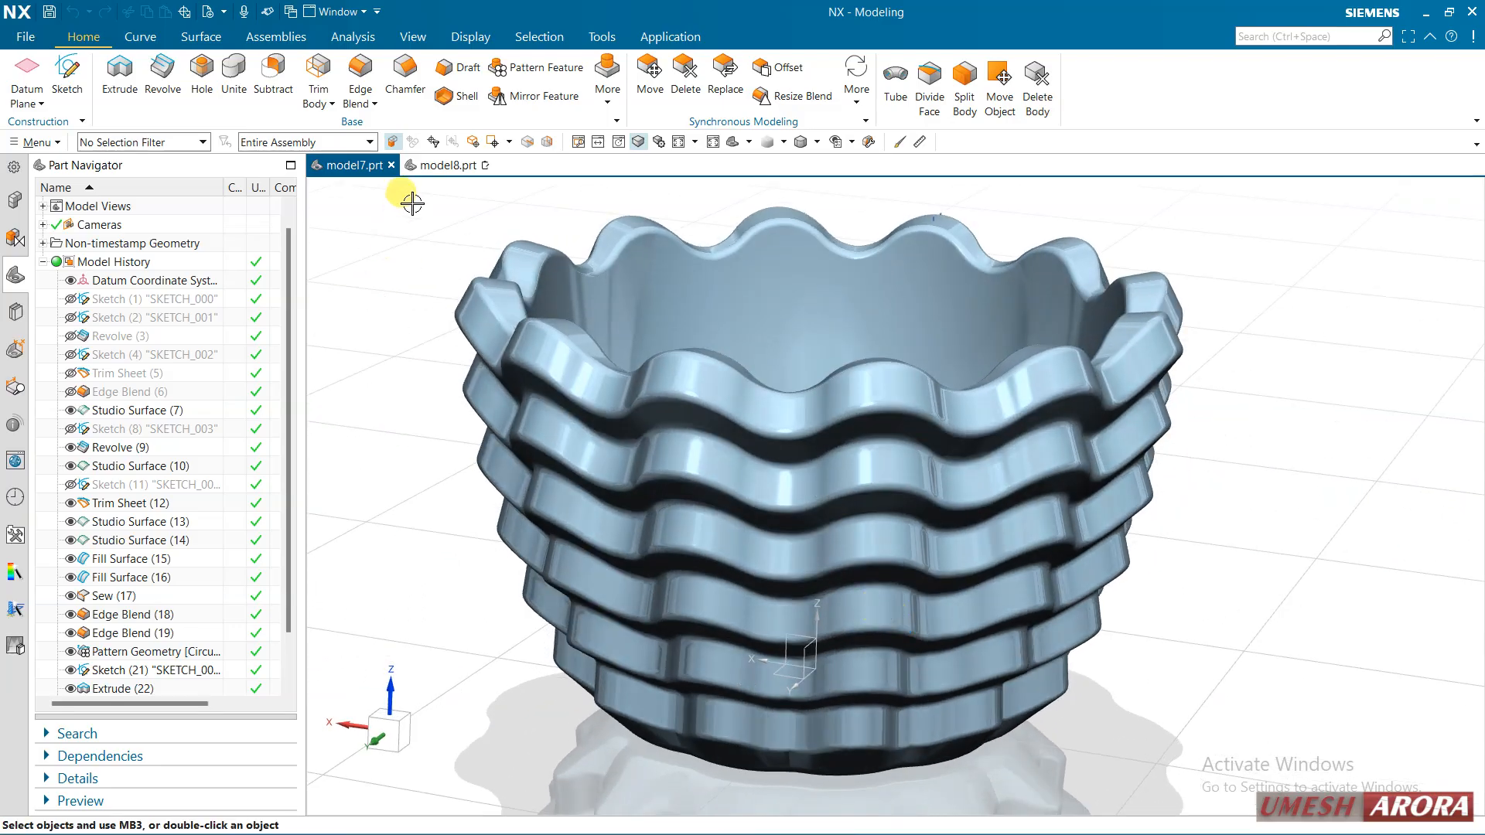
left_click(434, 166)
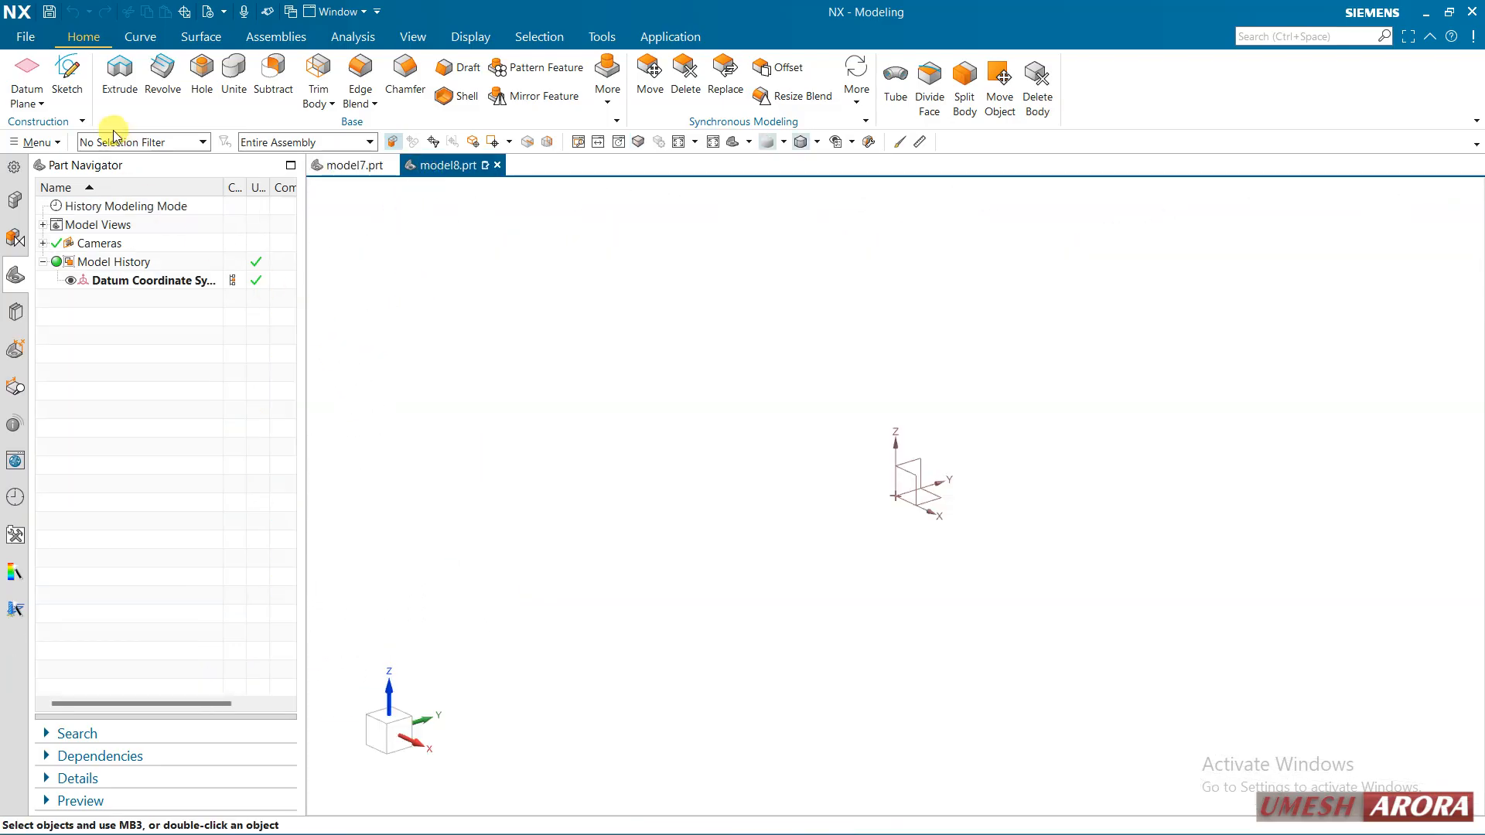
left_click(67, 69)
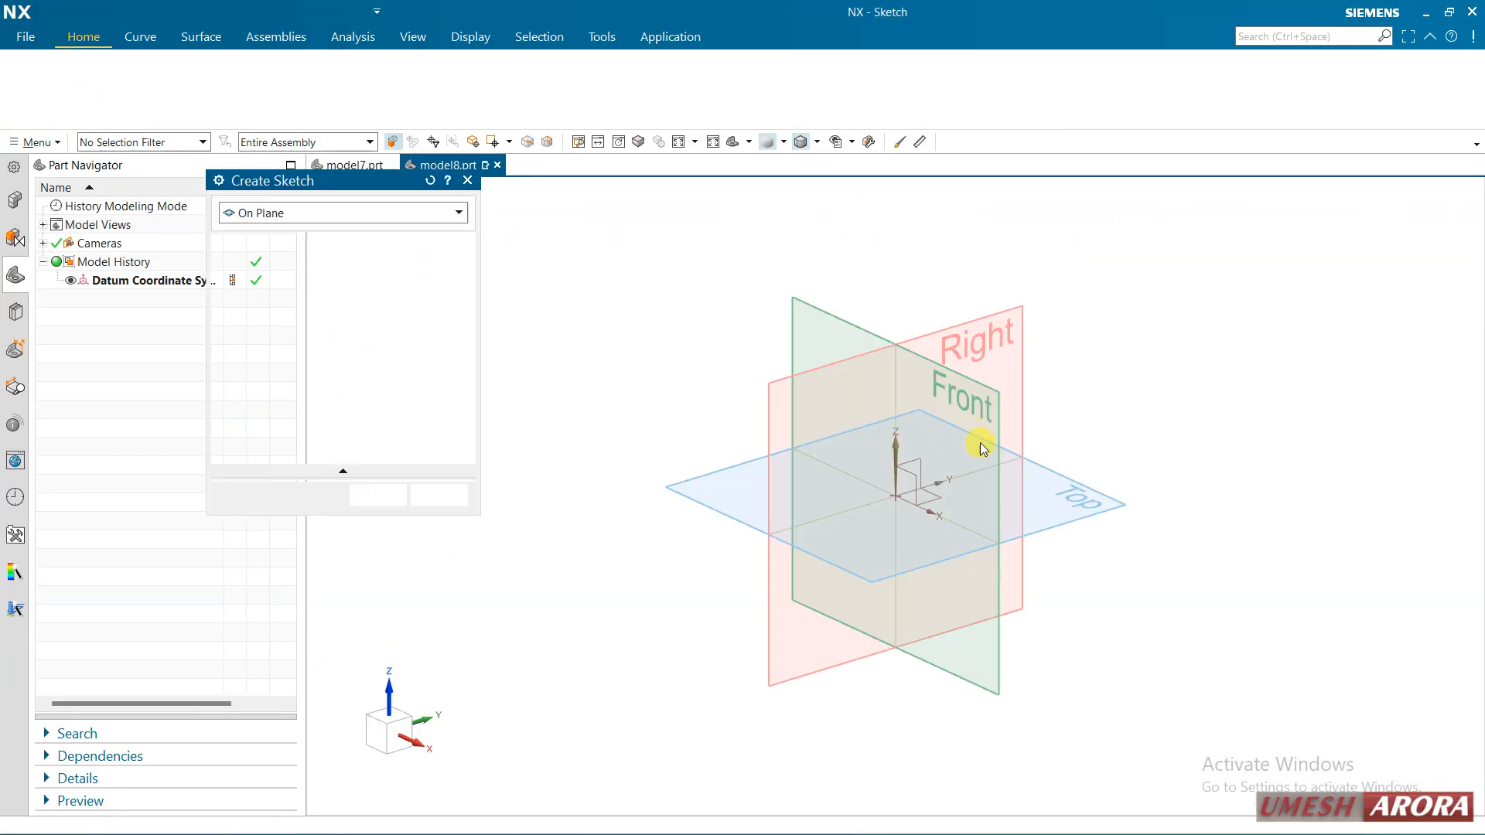
left_click(998, 327)
middle_click(1094, 329)
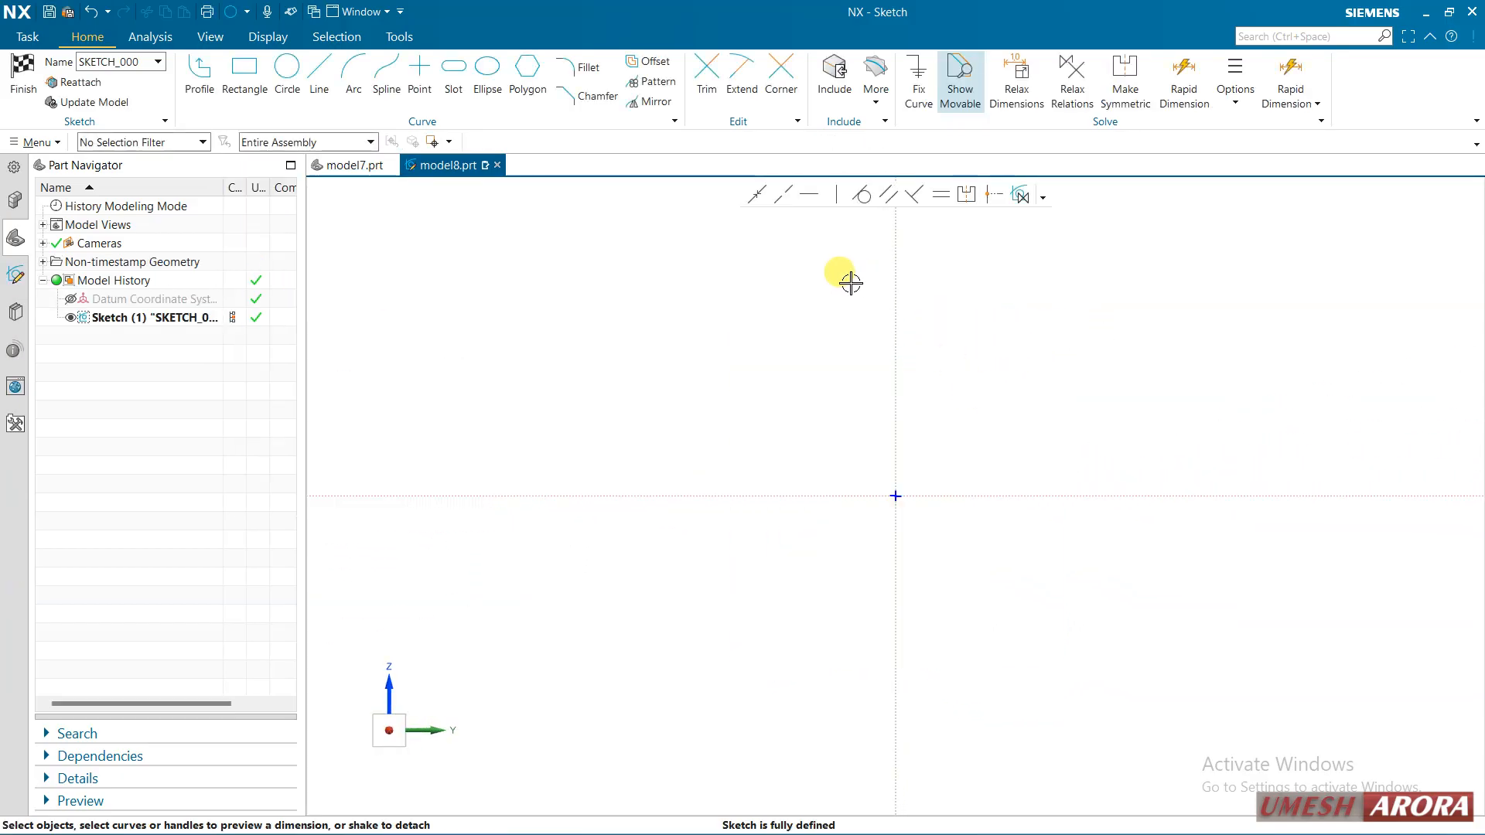
Sketch a three-point arc beside the vertical axis, from the upper left down to the horizontal axis, bulging outward.
left_click(353, 71)
left_click(732, 239)
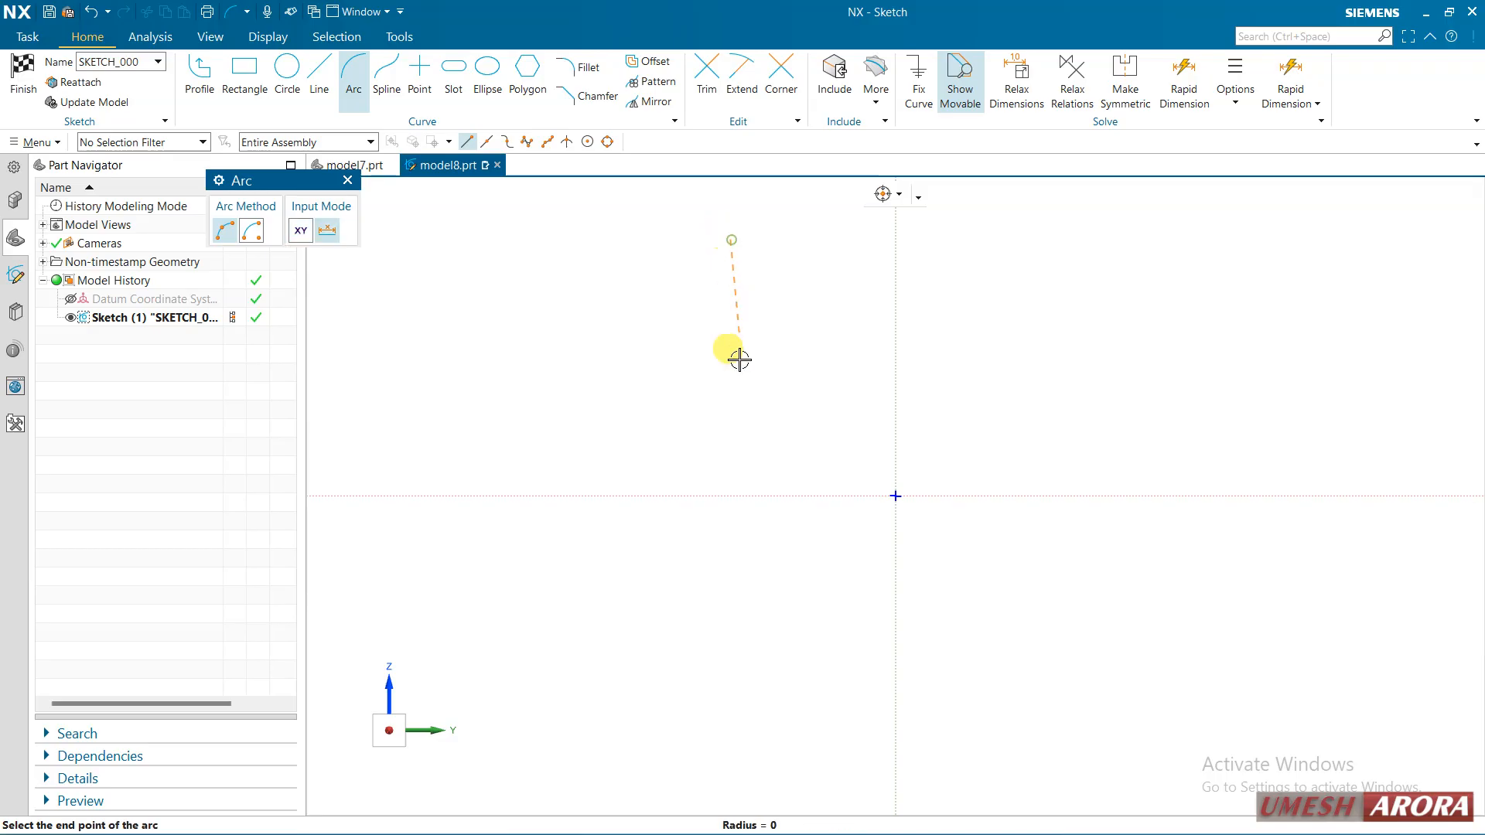
left_click(789, 495)
left_click(758, 431)
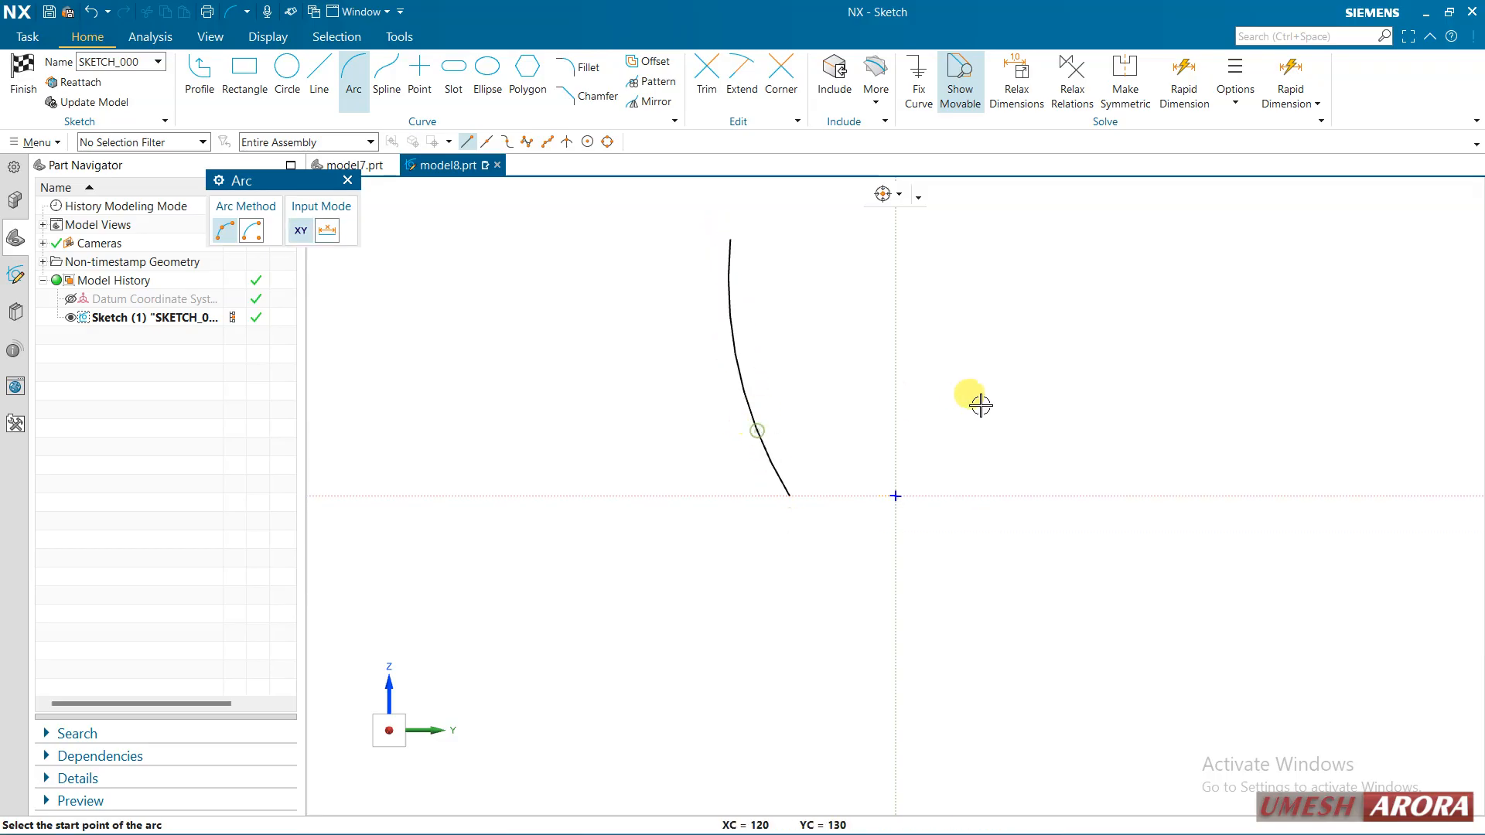
key("Escape")
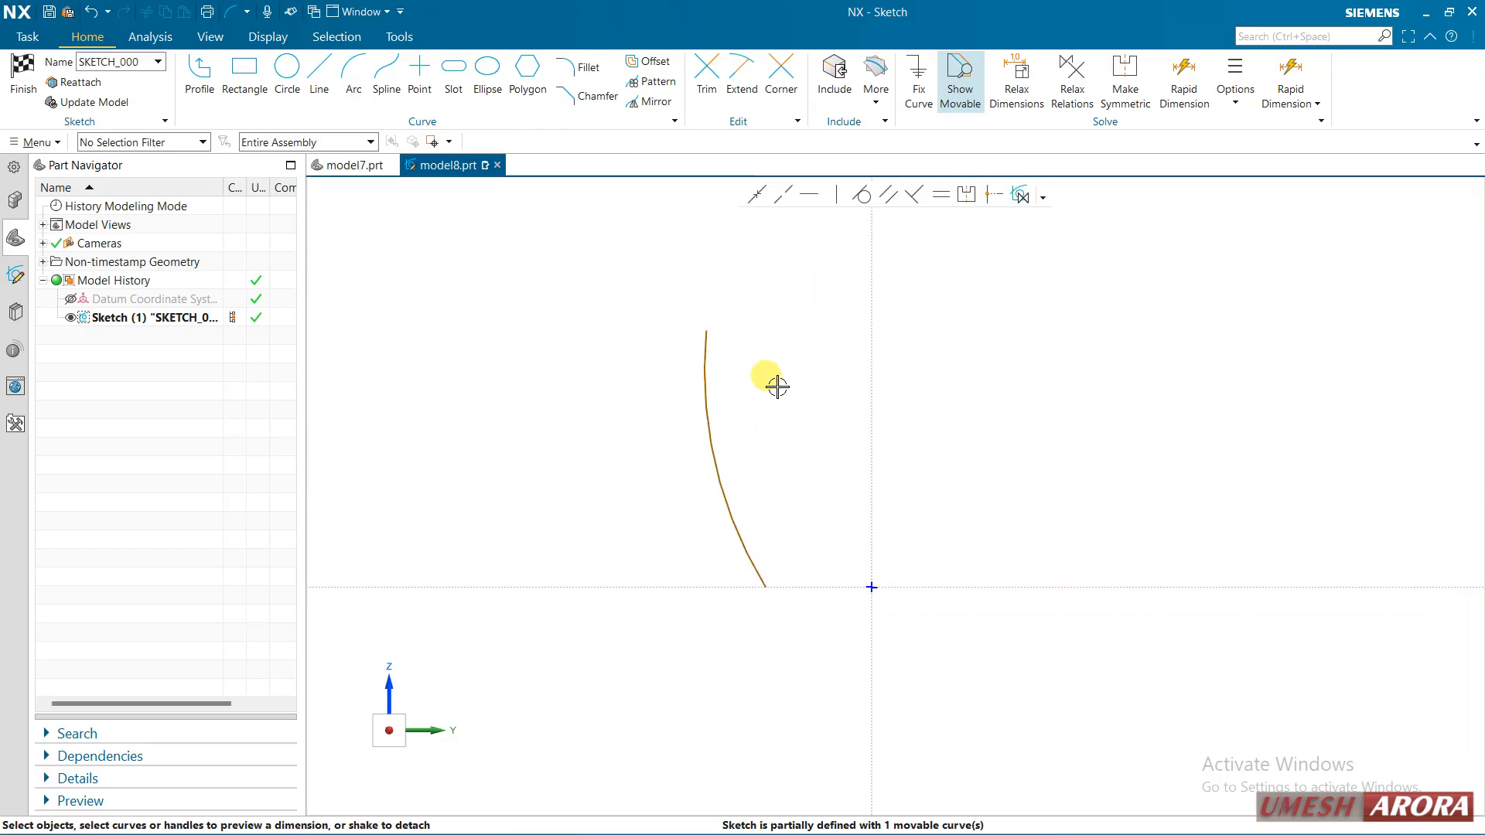
Dimension the arc's lower end point at 50 mm from the sketch's vertical axis.
left_click(871, 538)
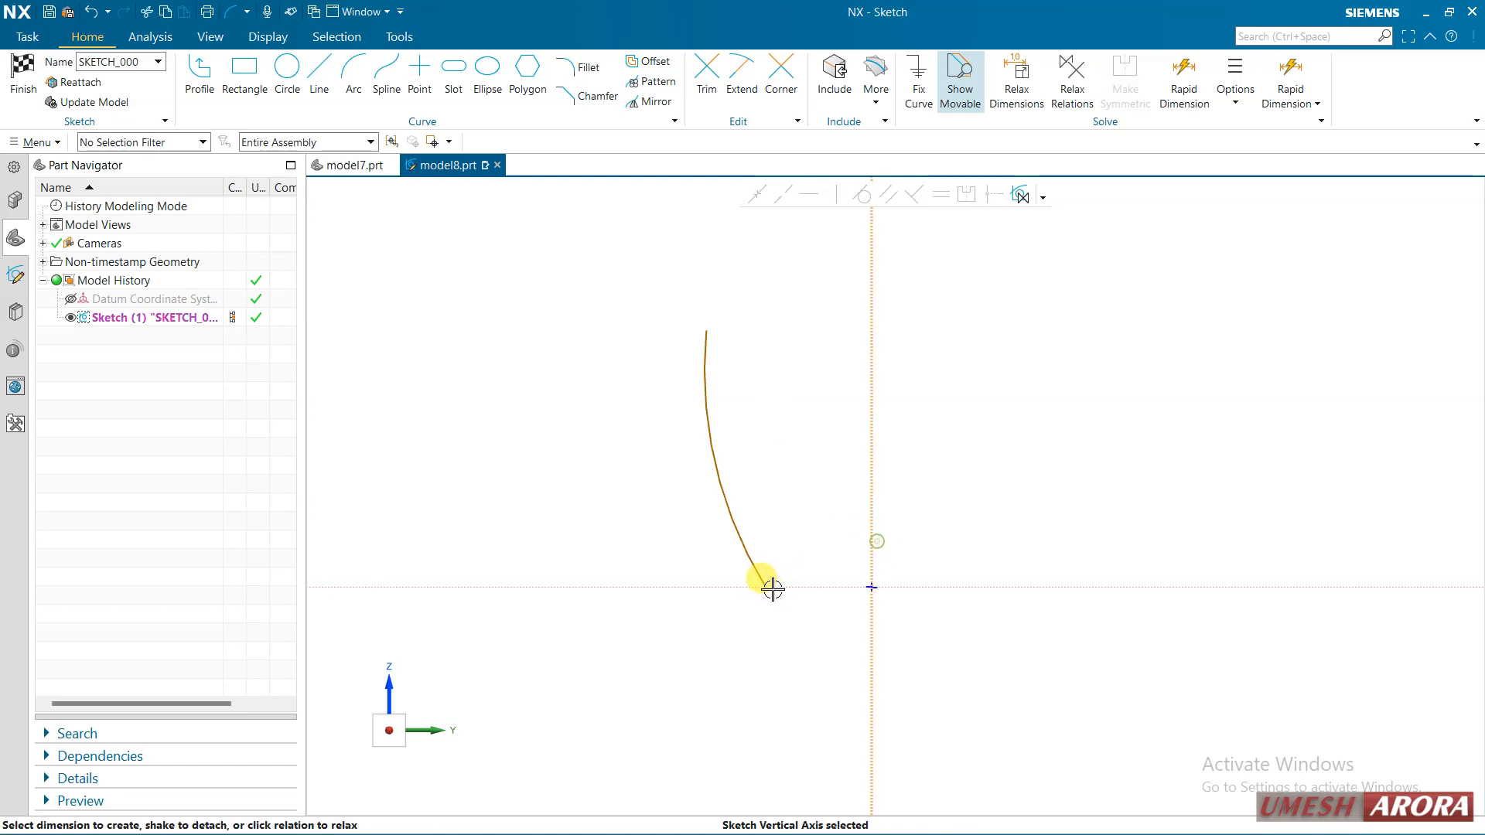
left_click(766, 586)
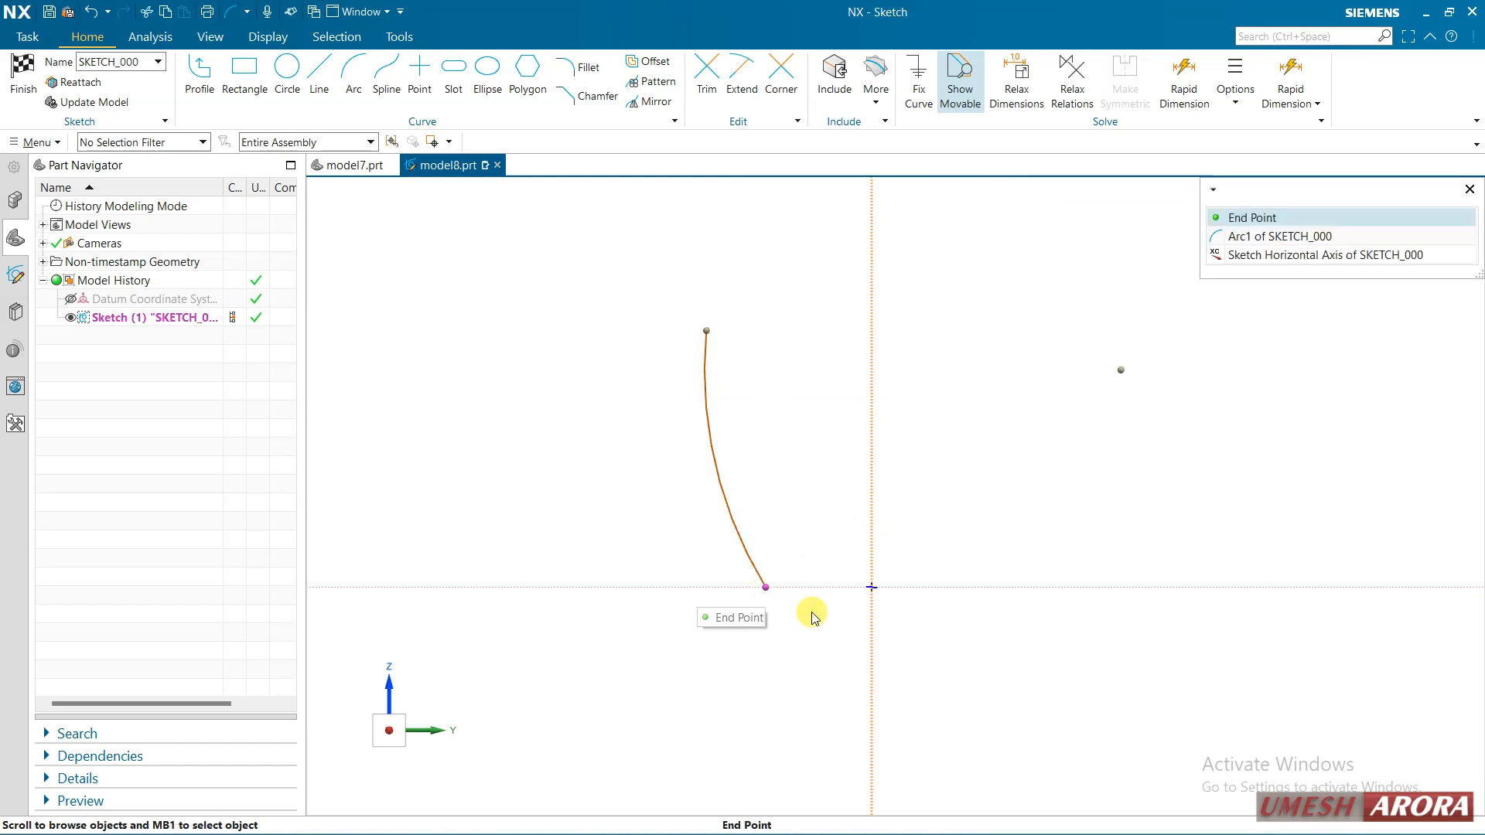
left_click(1249, 217)
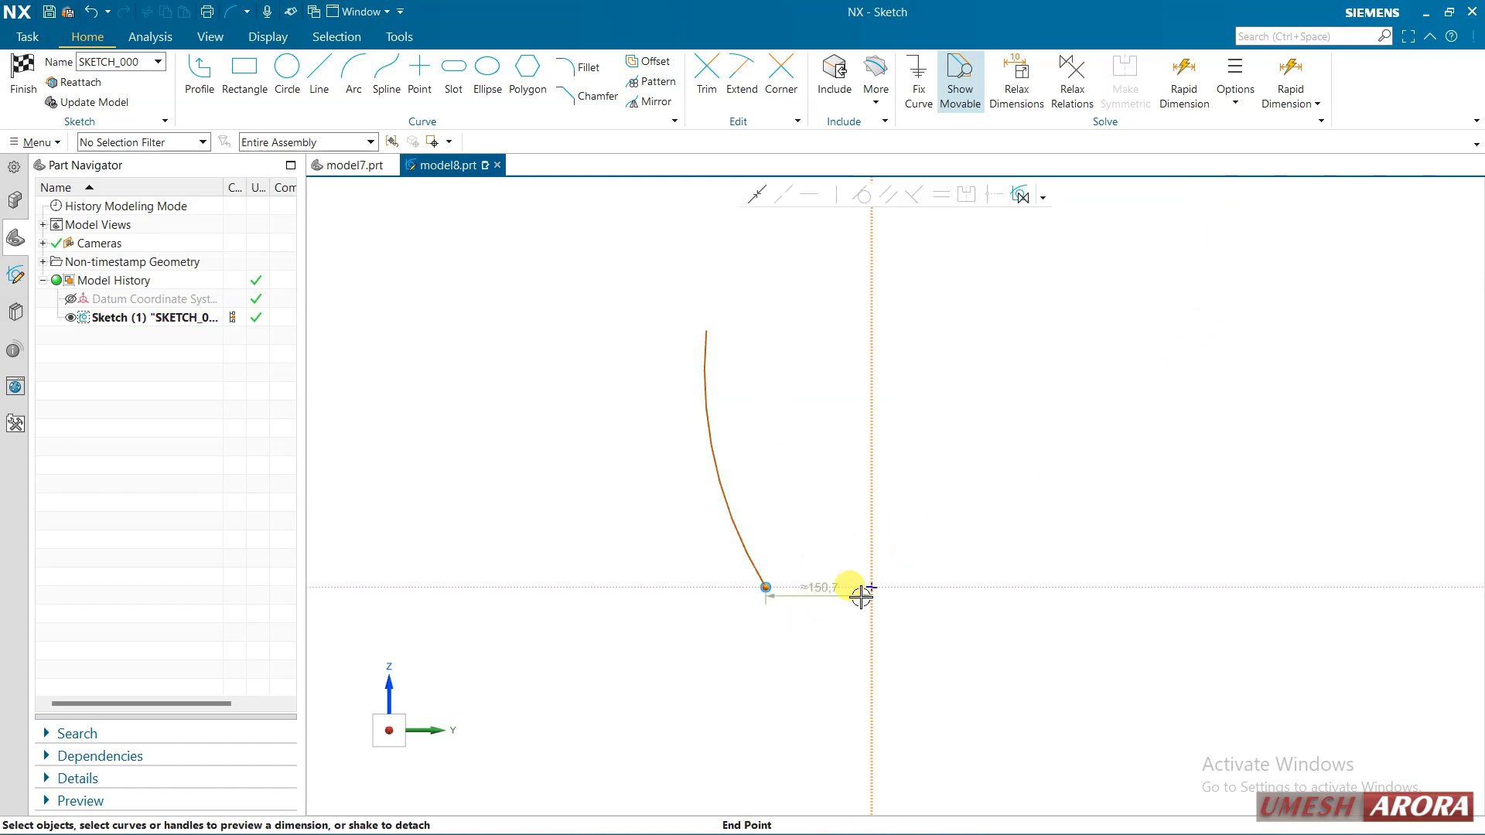
left_click(822, 614)
type("5")
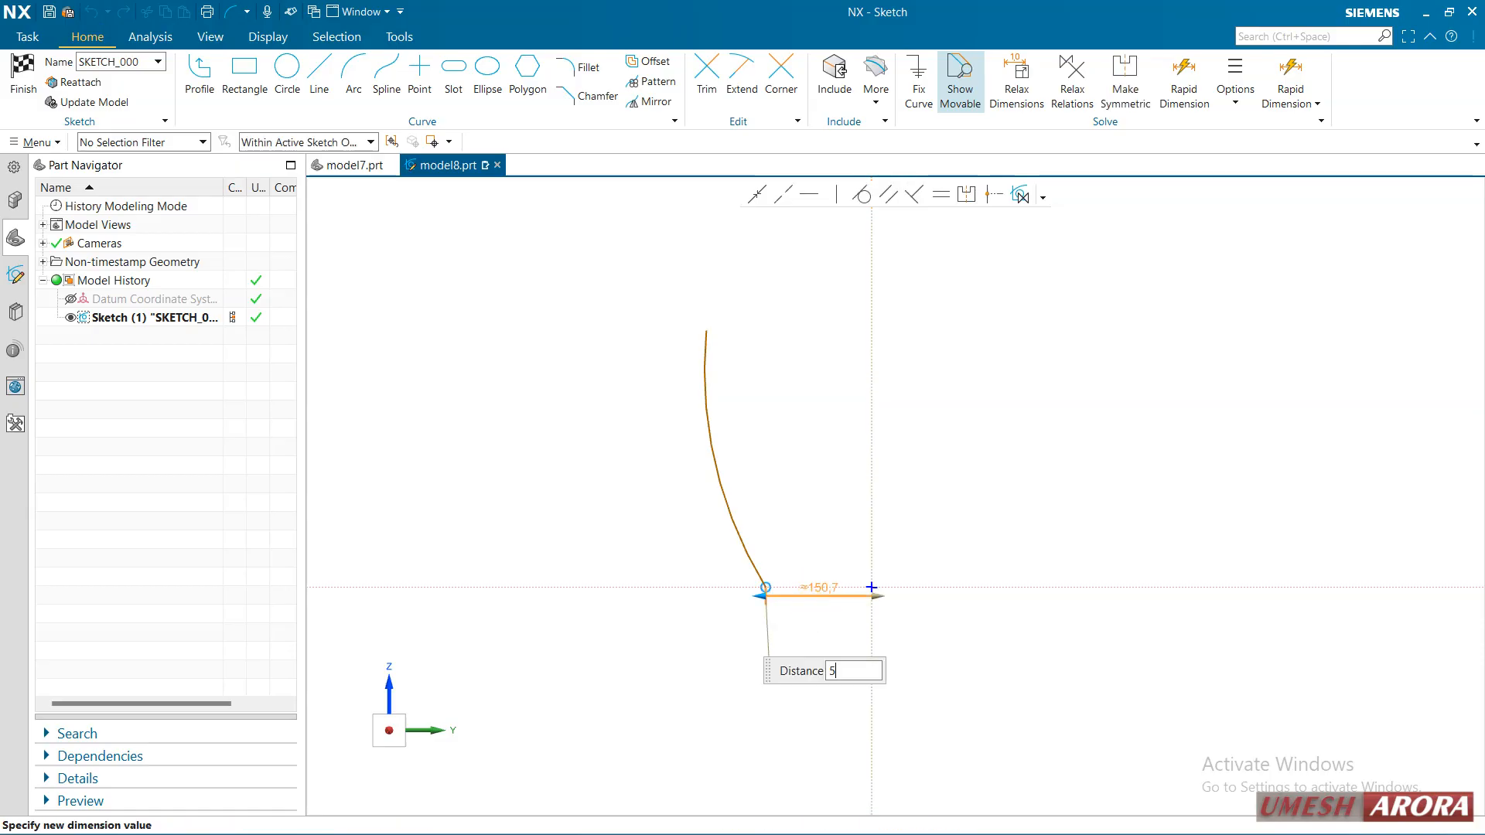
type("0")
key("Return")
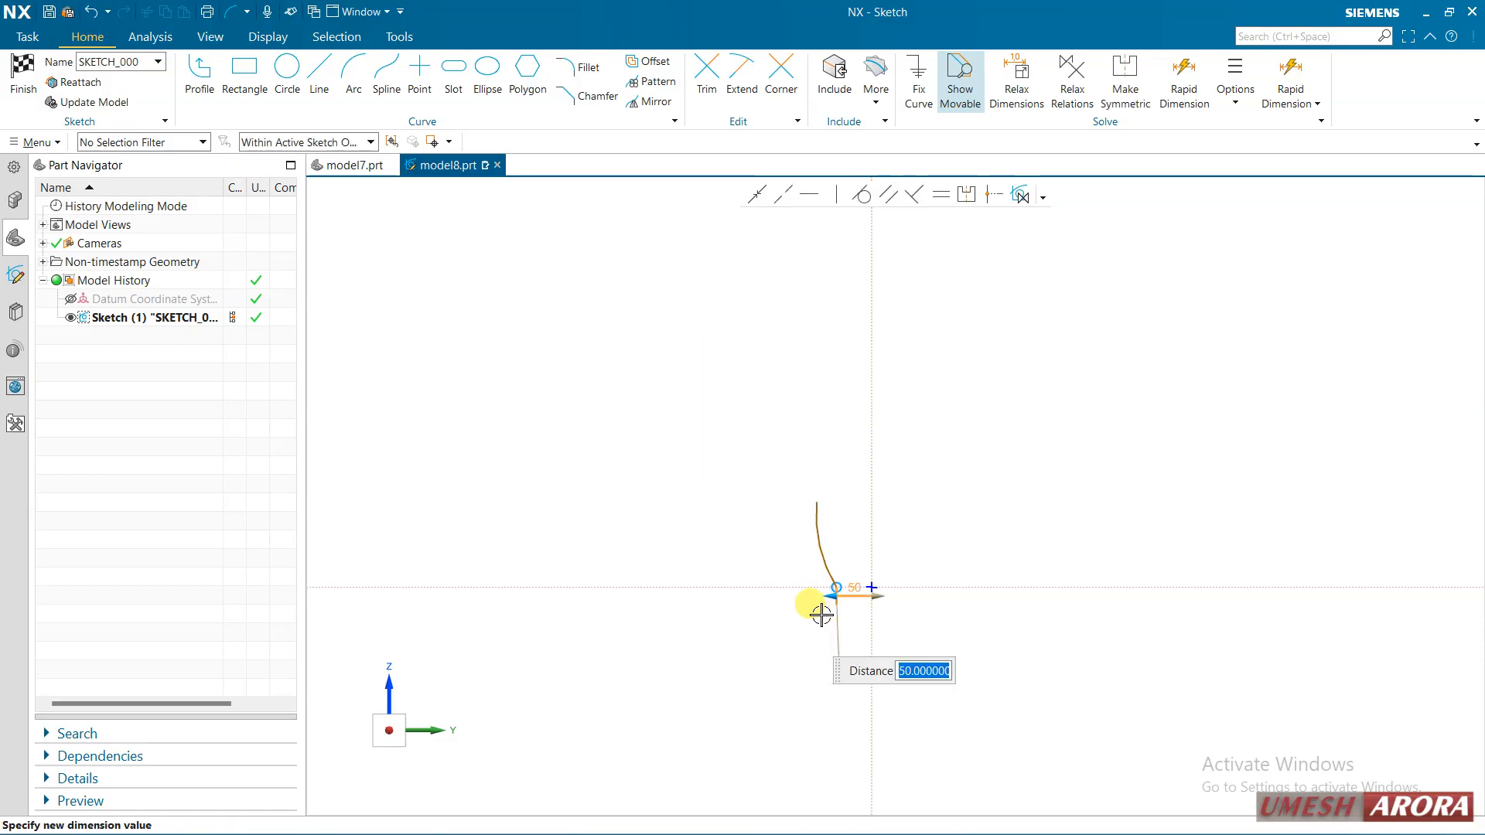
key("Escape")
scroll(832, 588, "up", 4)
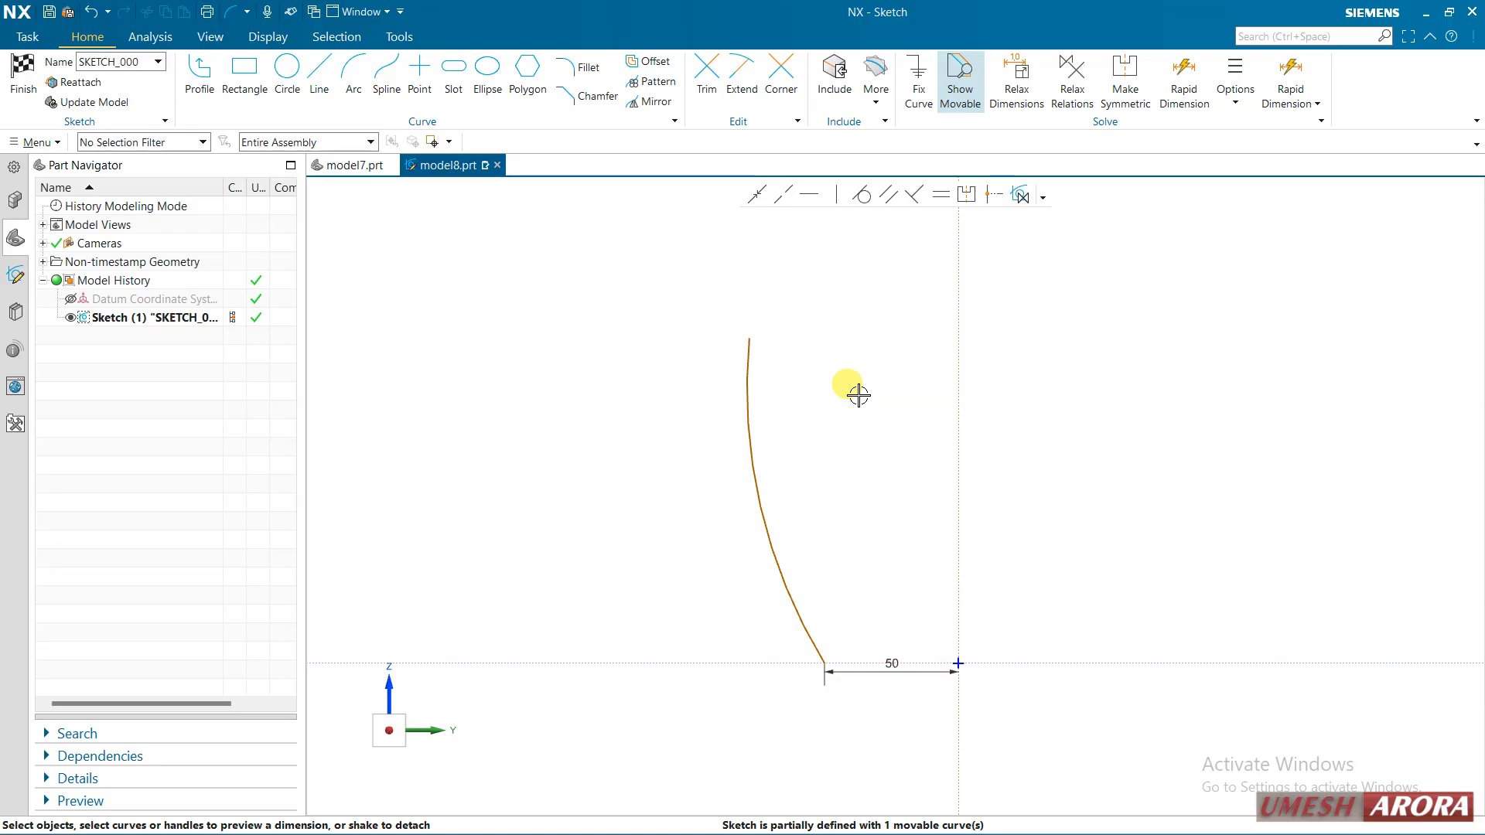
left_click(717, 654)
left_click(750, 340)
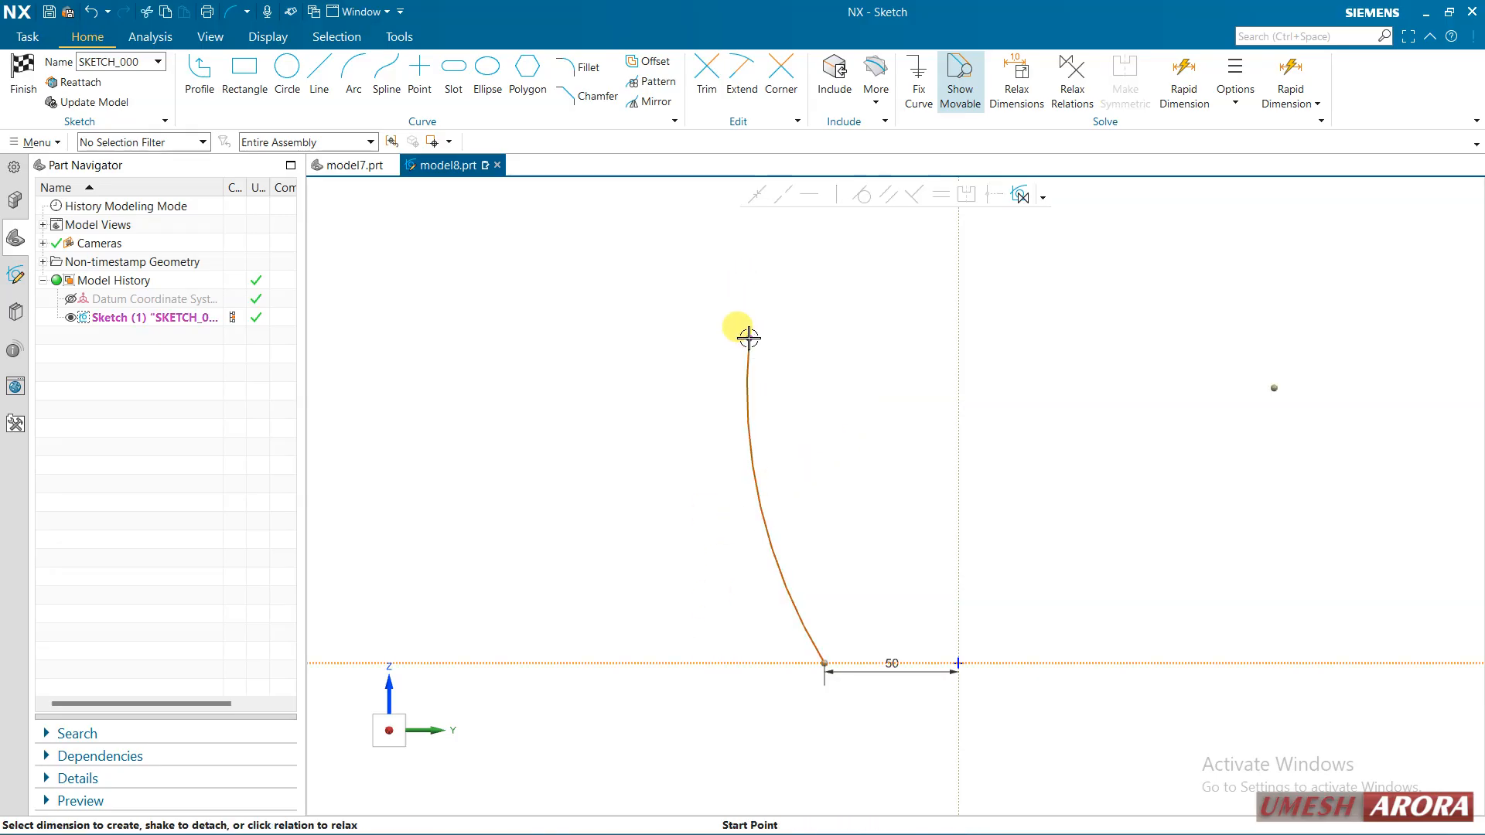
key("Escape")
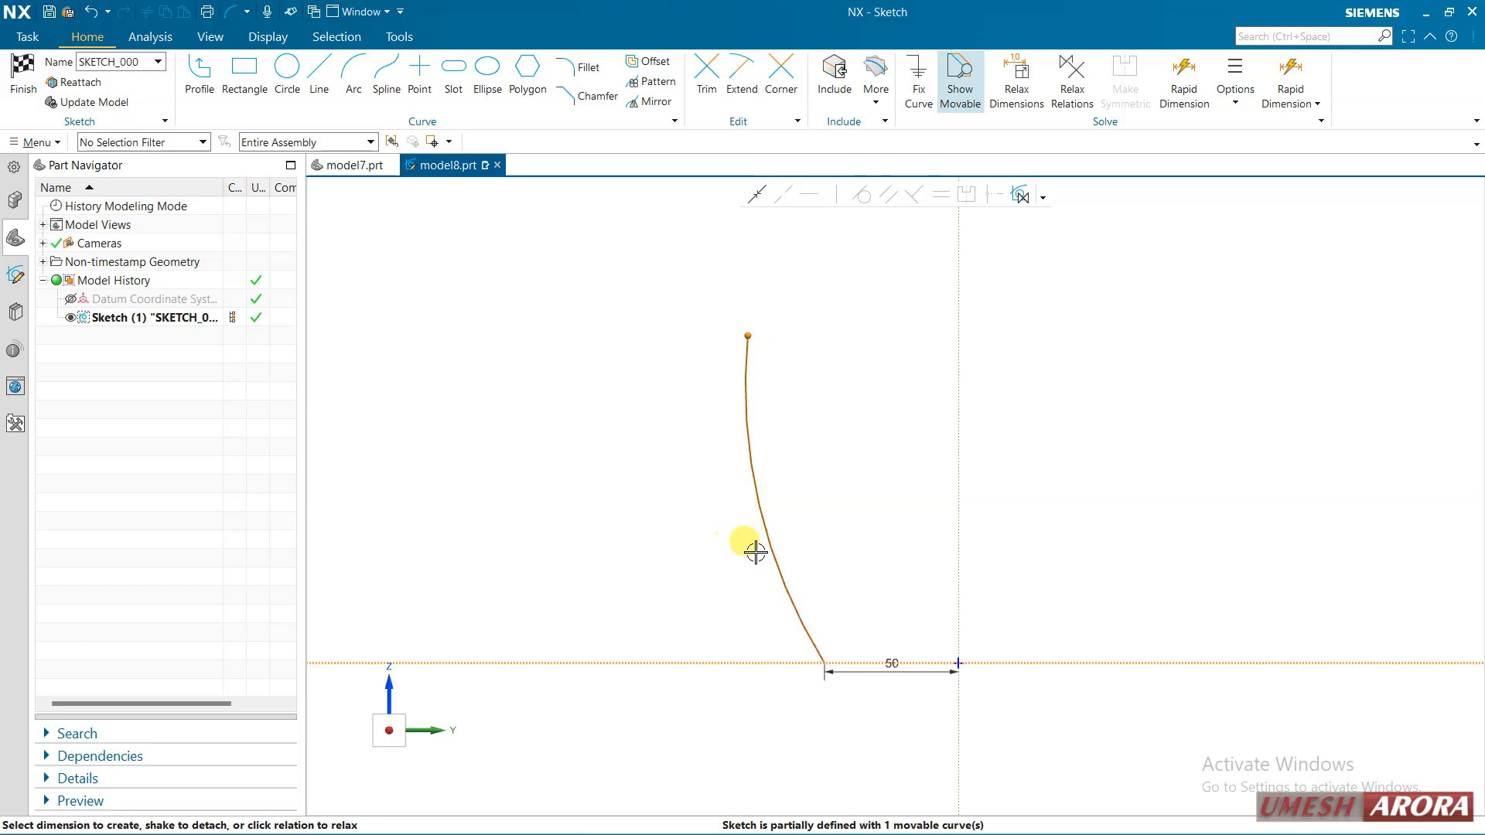
key("Escape")
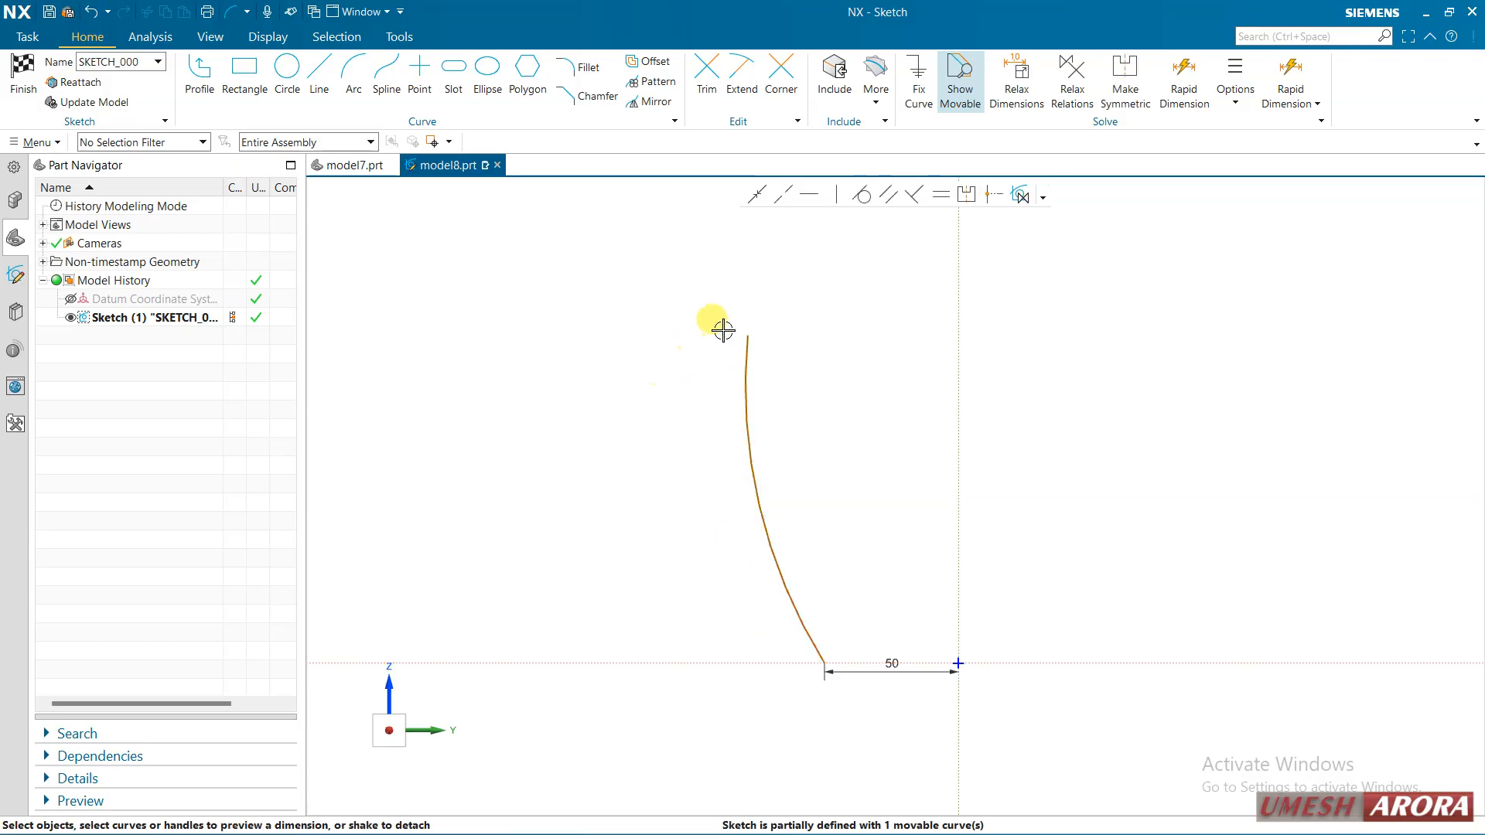
Dimension the arc's upper end point at 100 mm above the sketch's horizontal axis.
left_click(732, 663)
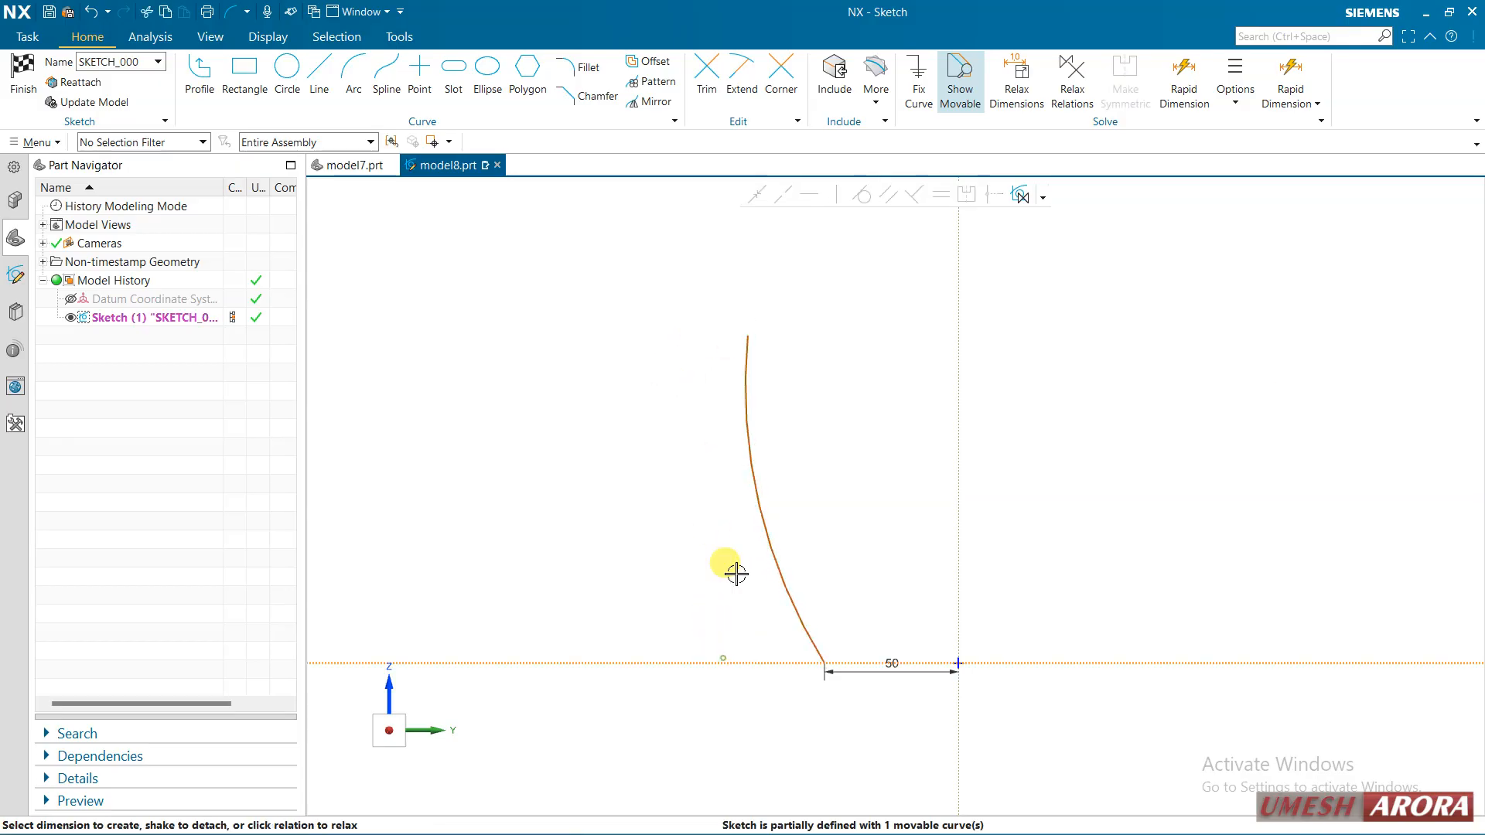
left_click(748, 336)
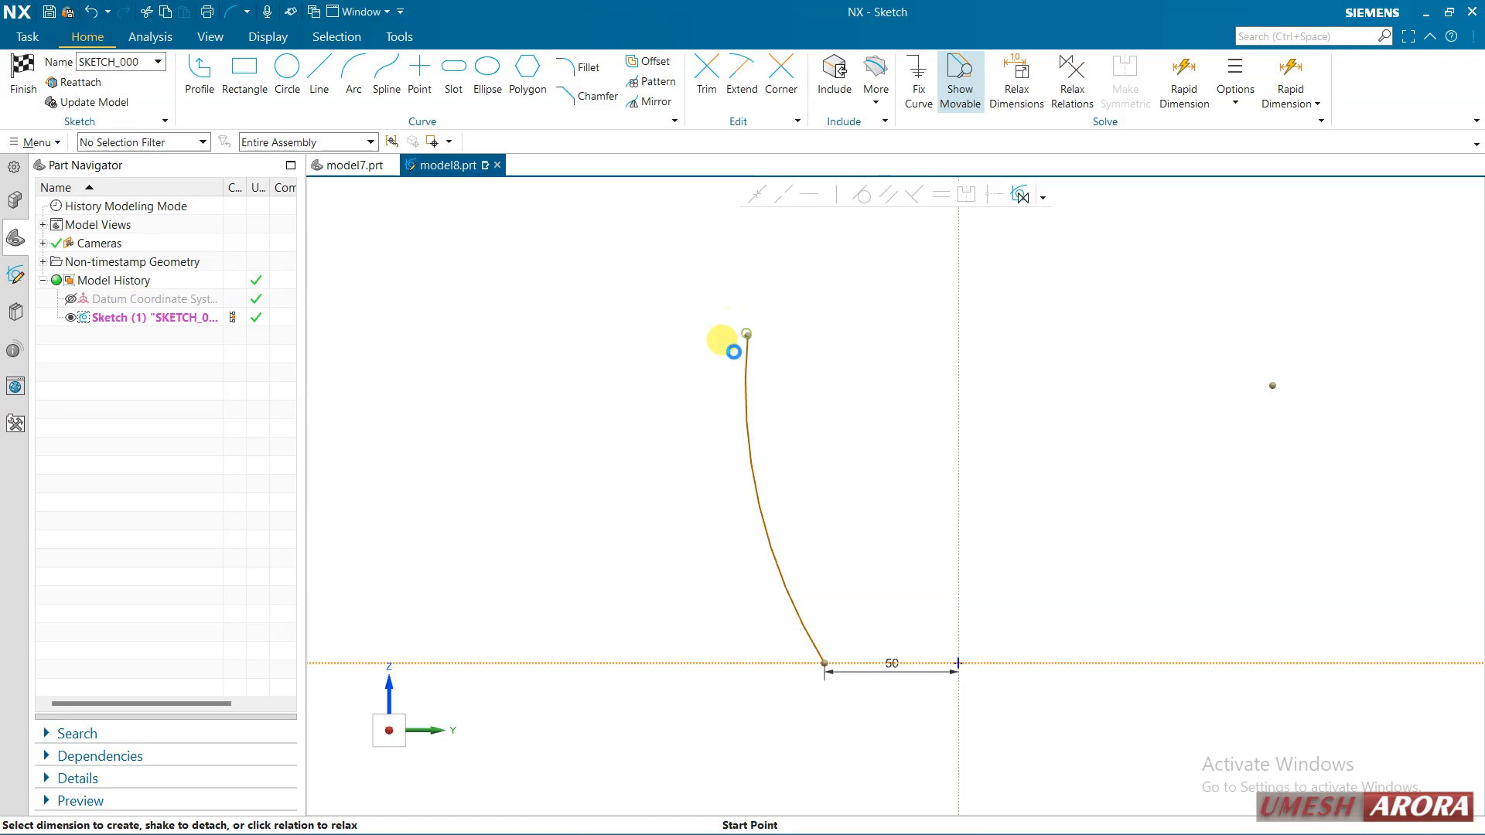
left_click(663, 554)
type("100")
key("Return")
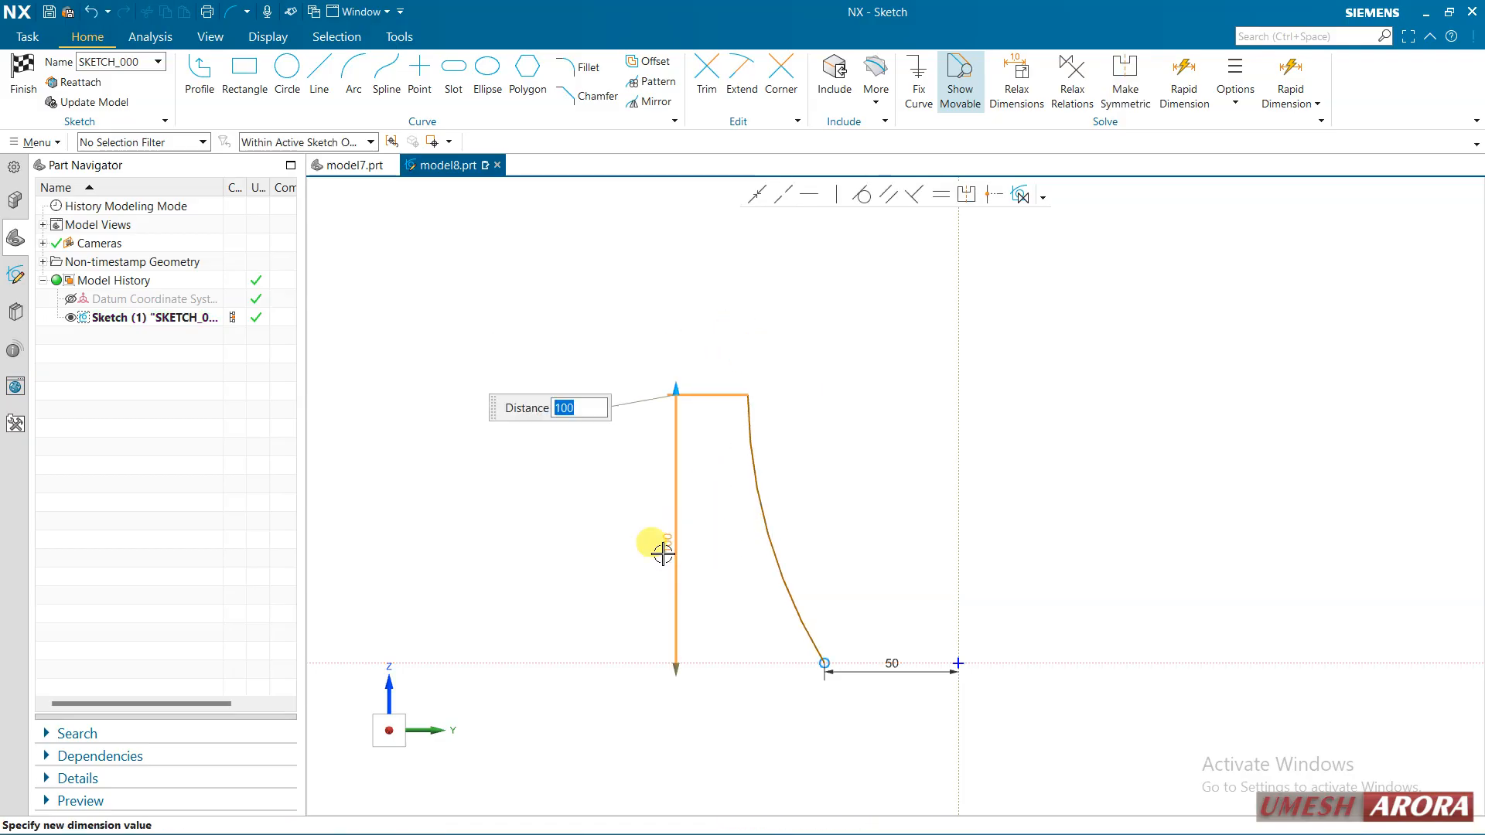
middle_click(766, 444)
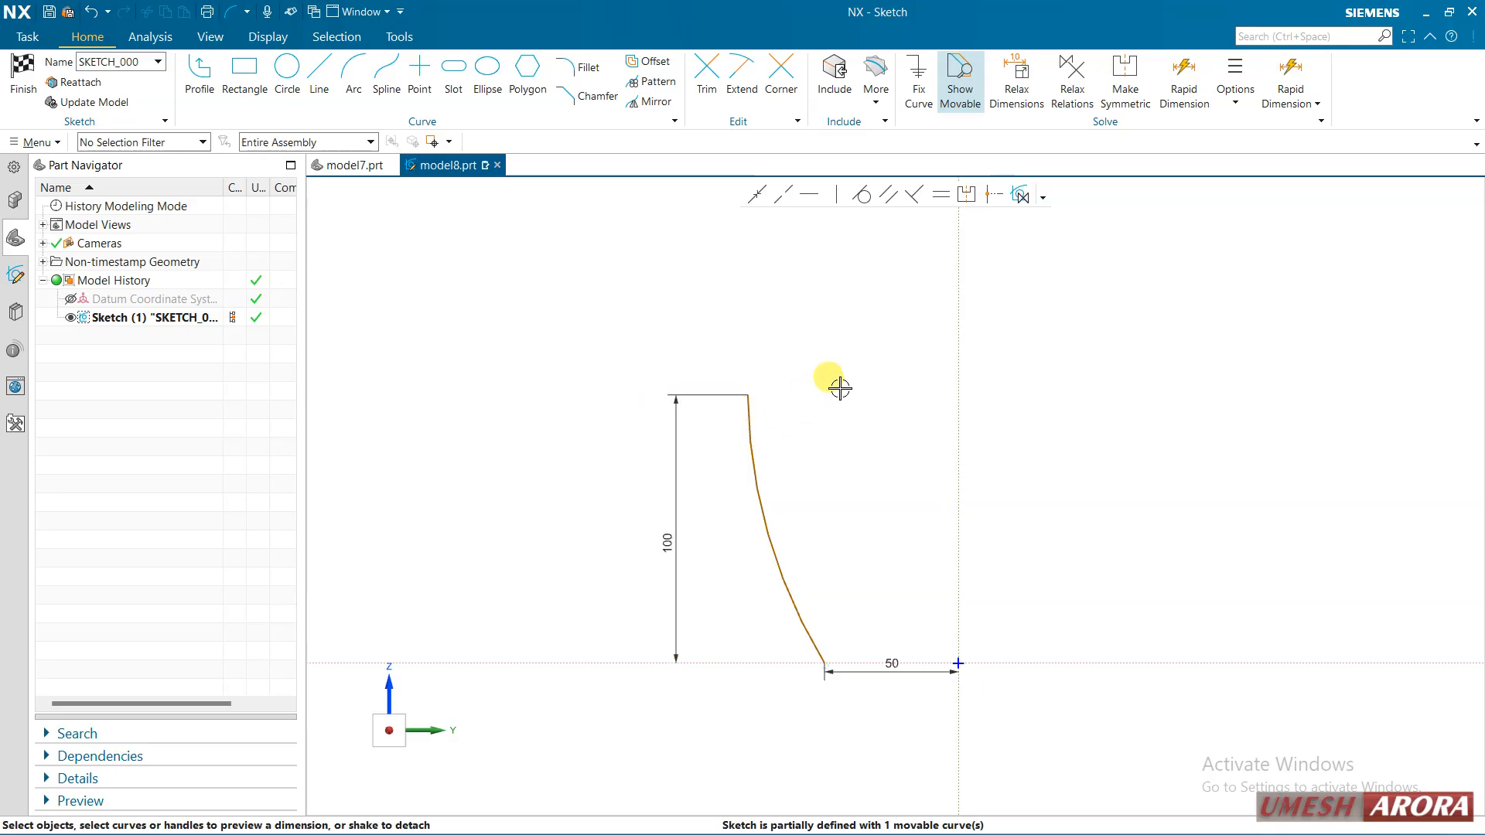
Dimension the arc's upper end point at 75 mm from the sketch's vertical axis.
left_click(959, 364)
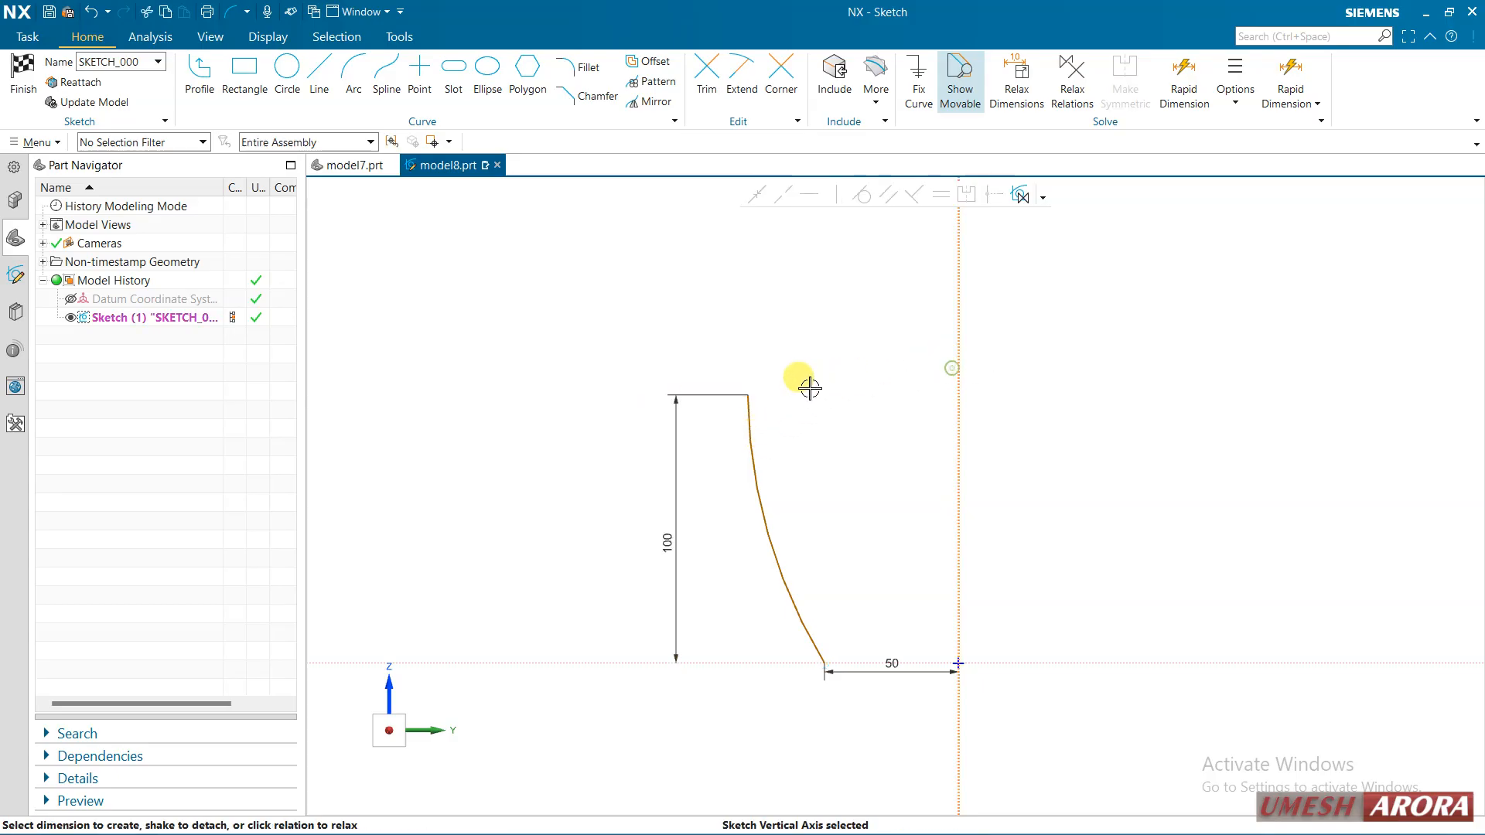
left_click(749, 393)
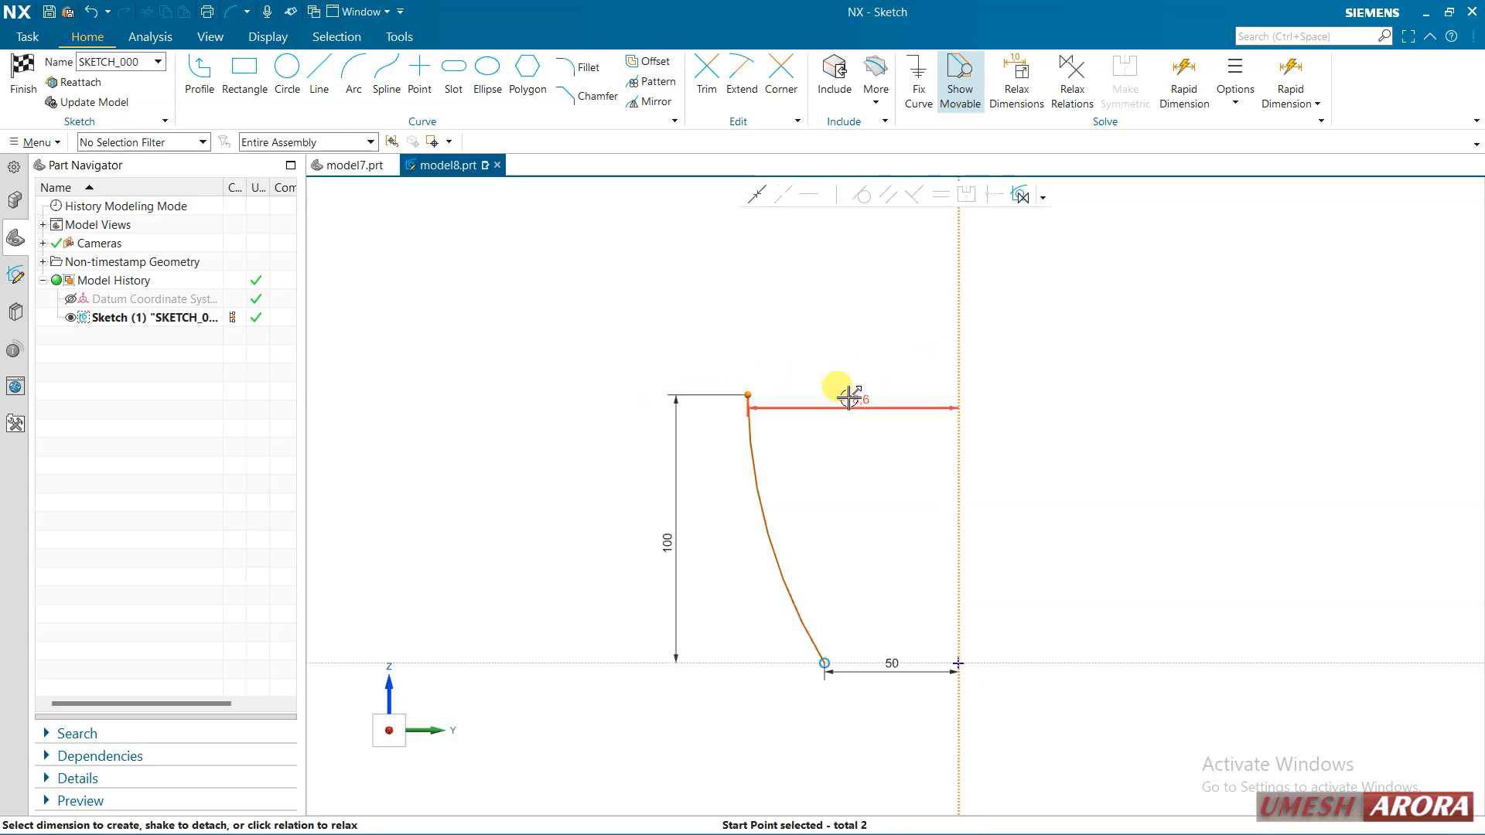
left_click(847, 348)
type("75")
key("Return")
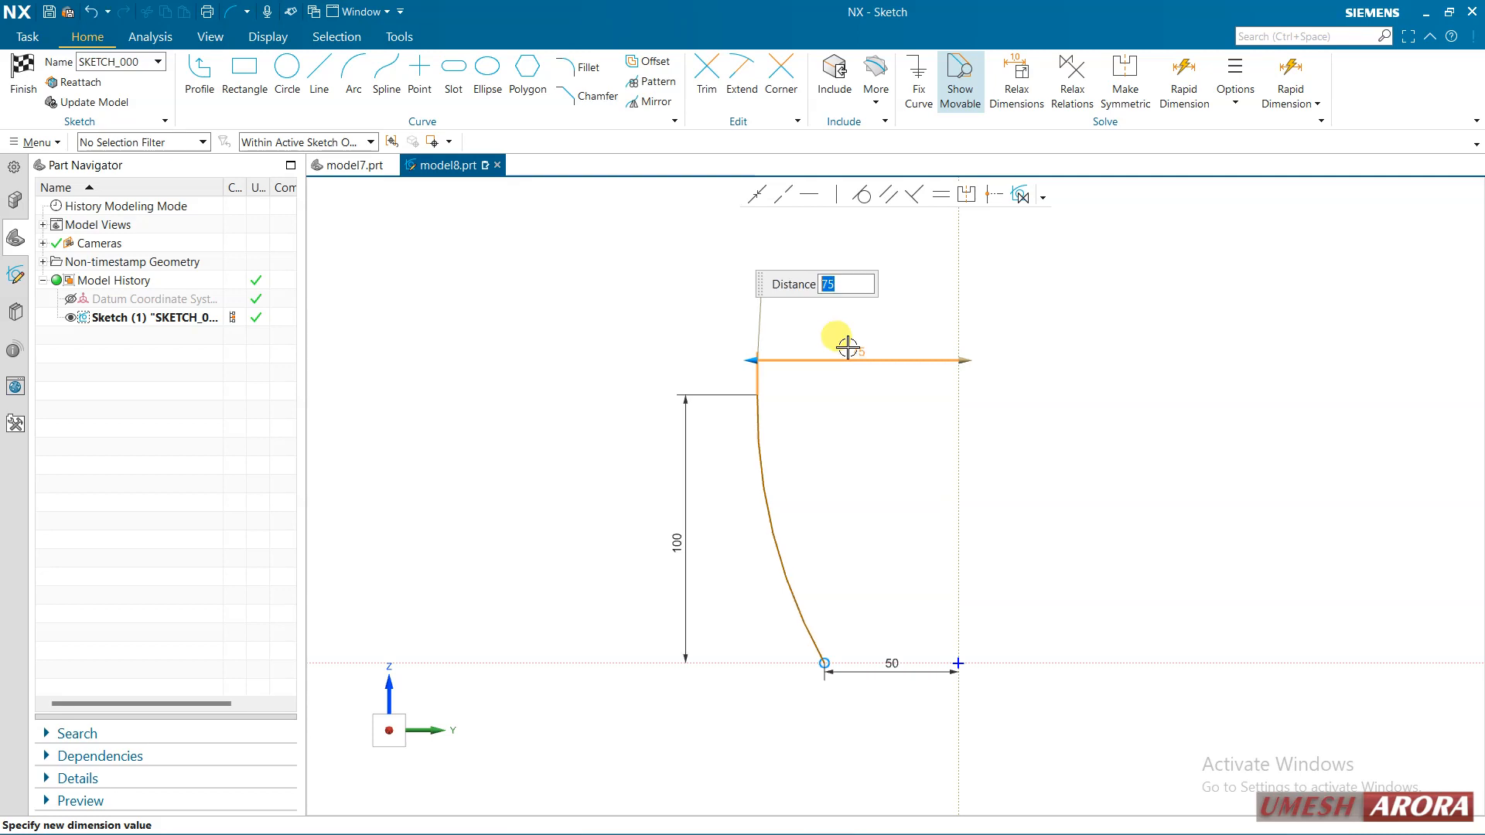
middle_click(1122, 426)
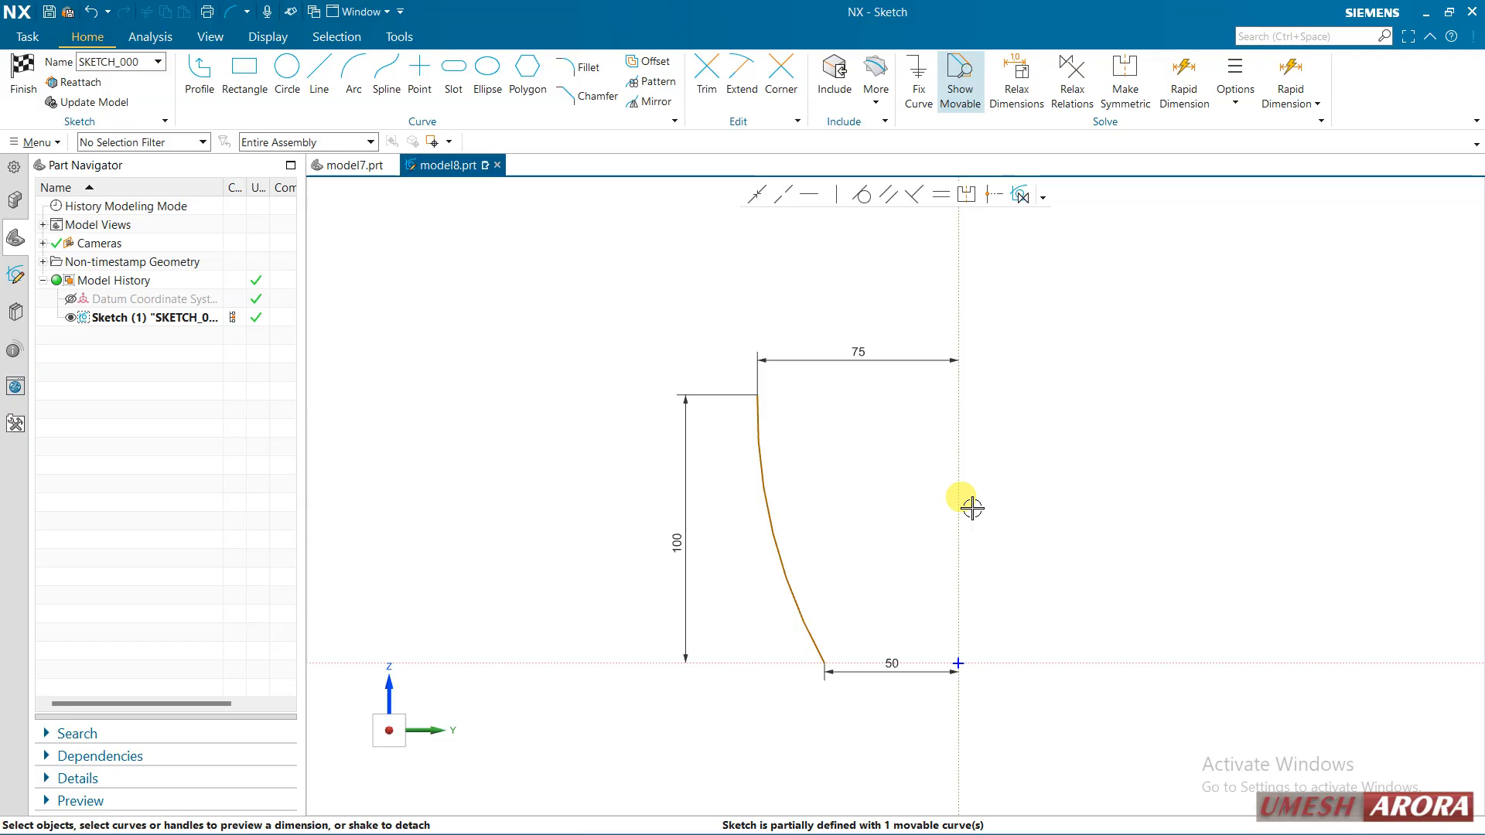
Align the arc's centre horizontally with its upper end point, and move the centre inward and slightly lower to tighten the curve.
middle_click_drag(796, 569, 796, 569)
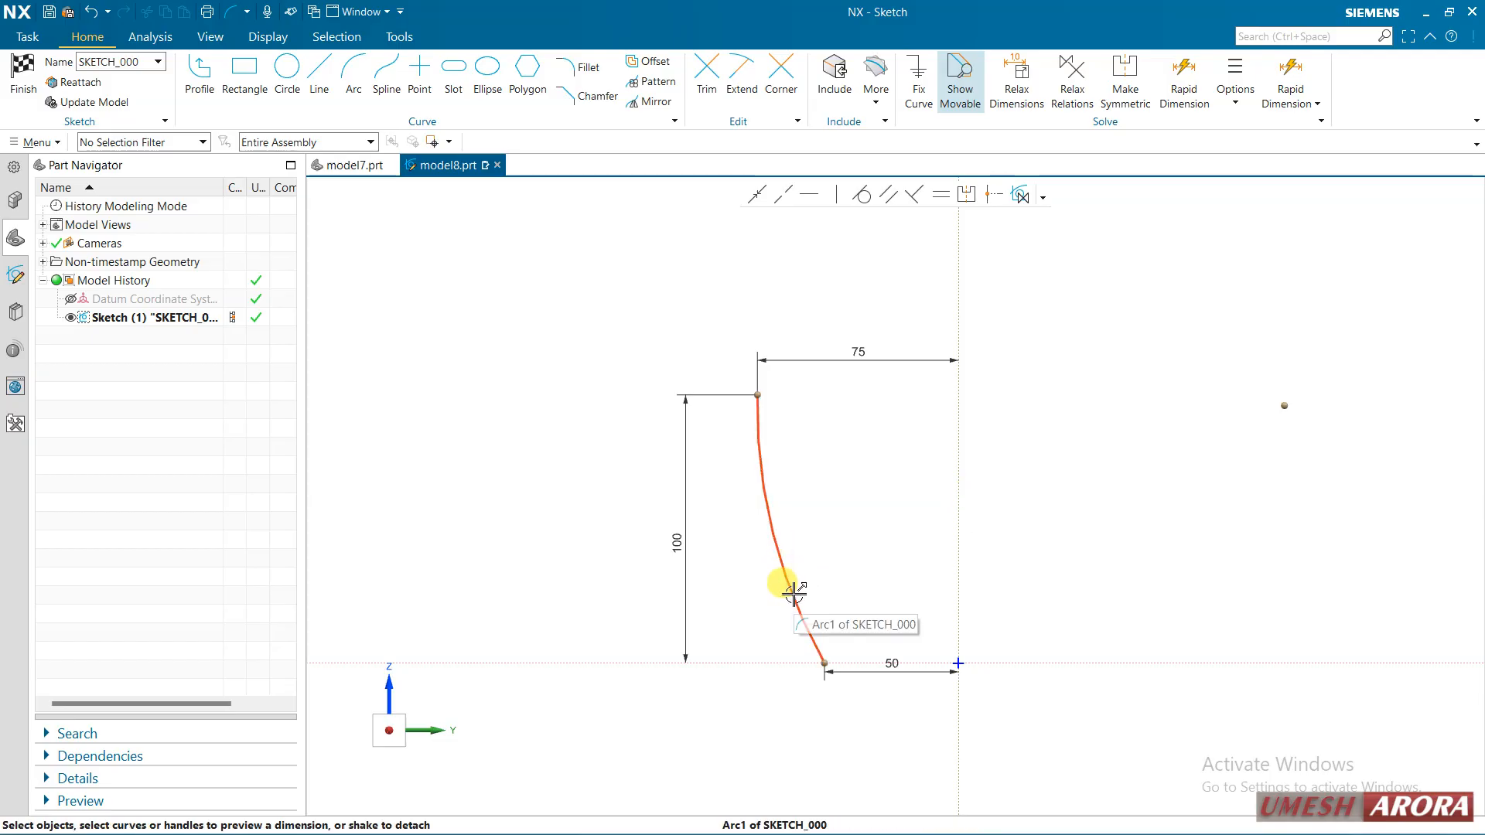
left_click(797, 591)
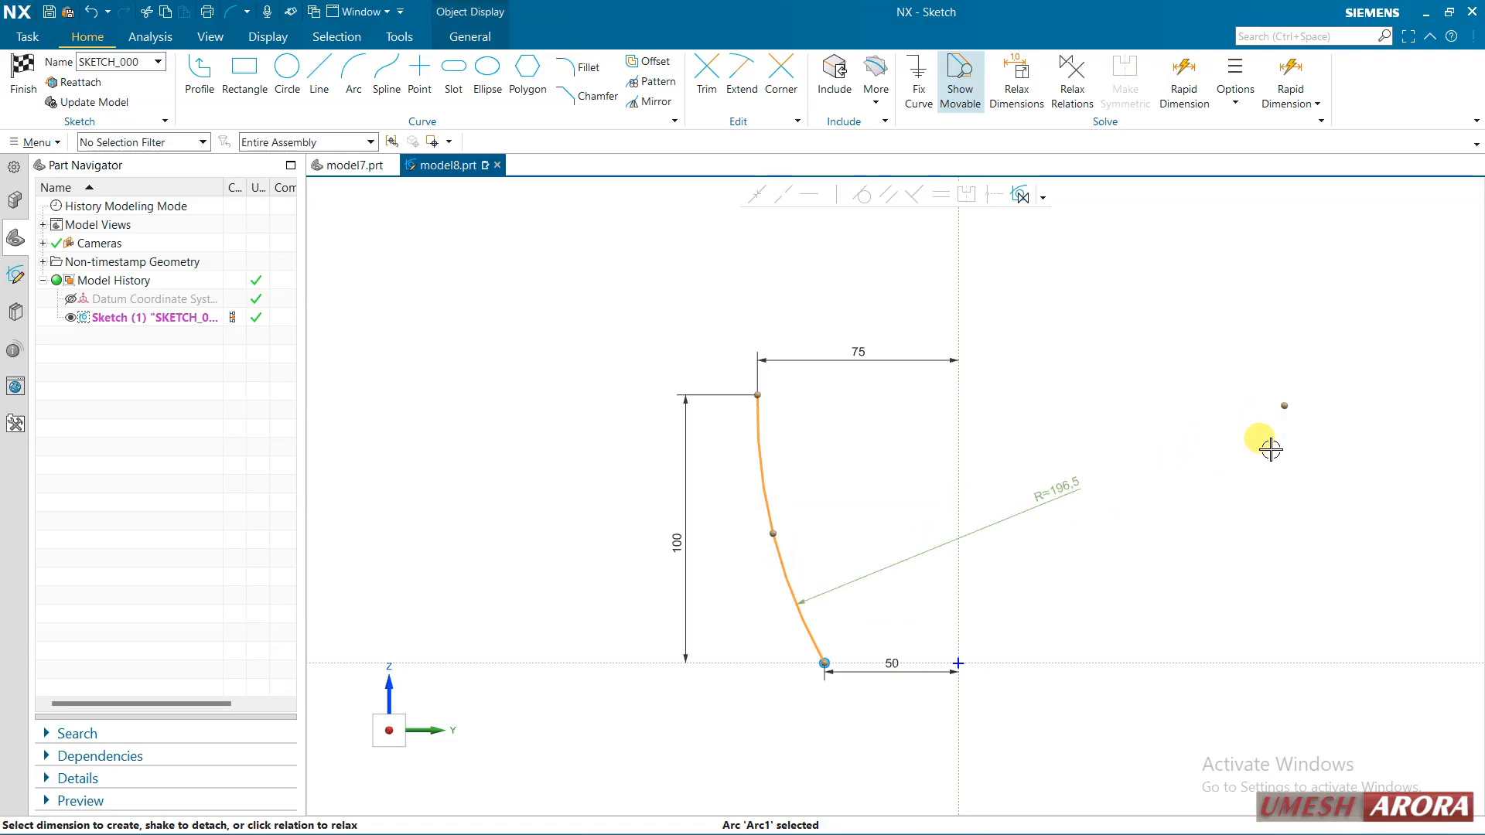
key("Escape")
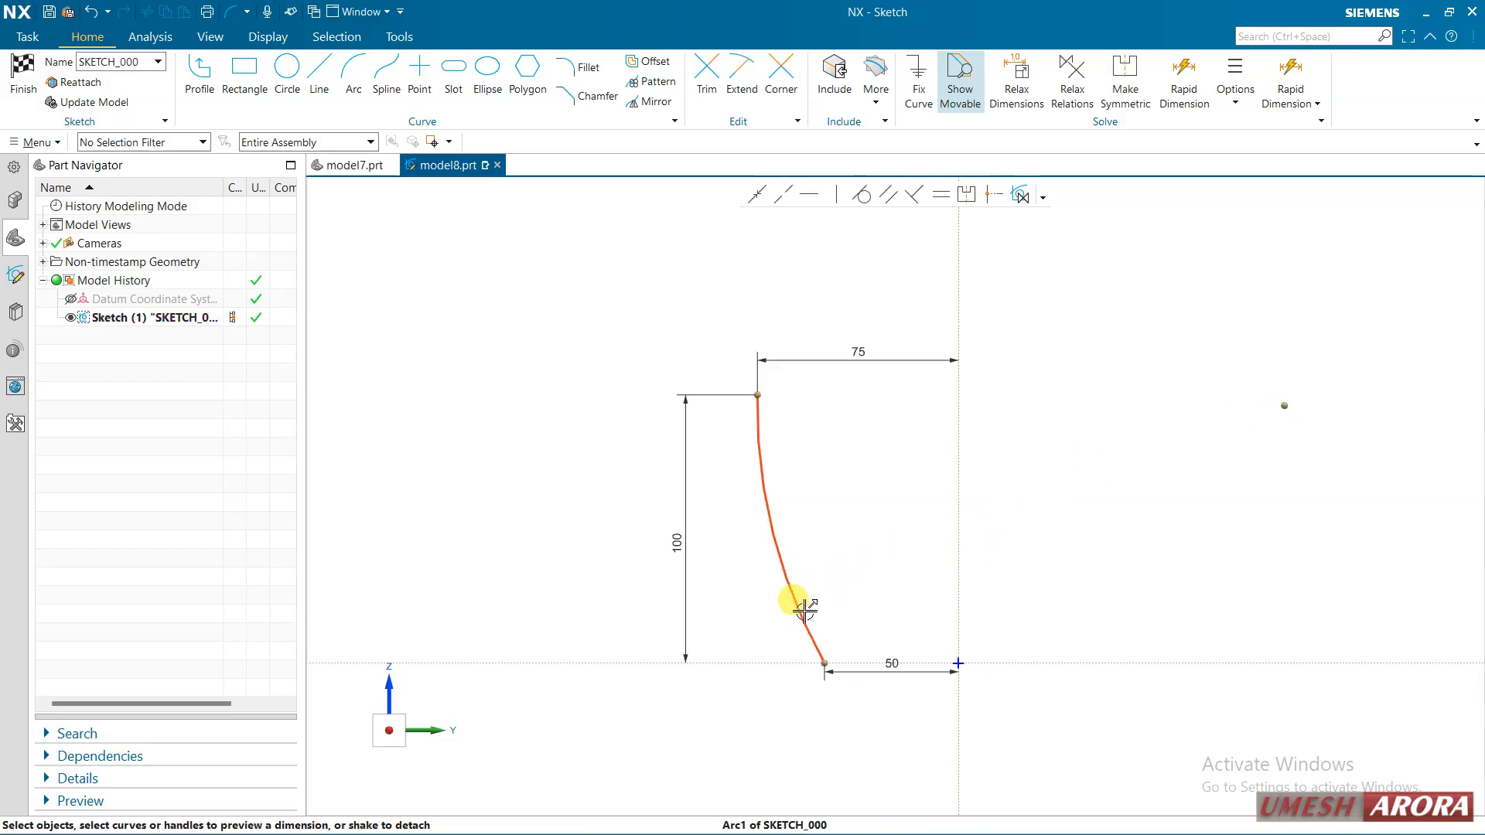
left_click(1283, 403)
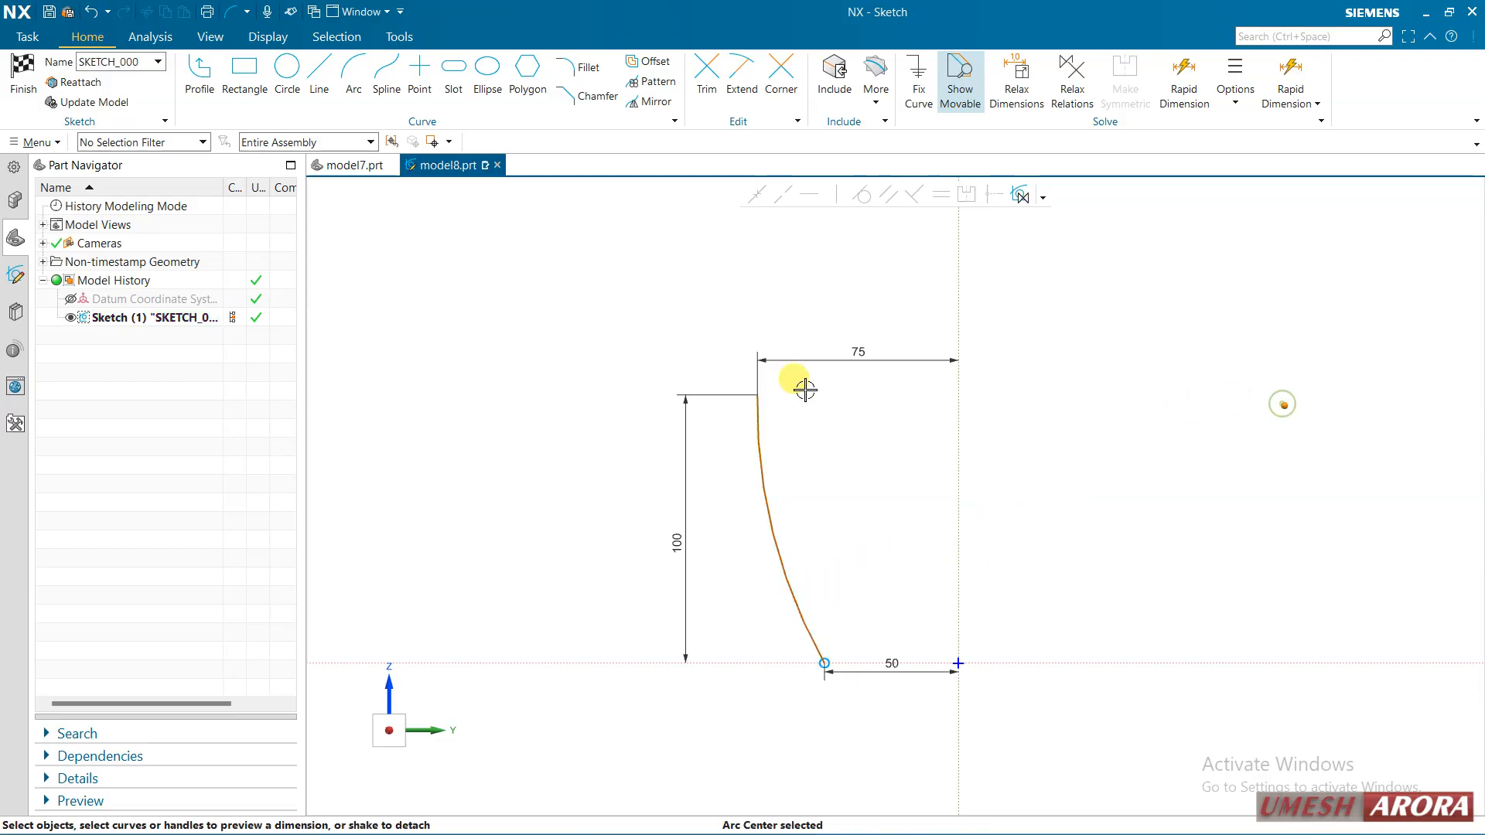
left_click(757, 394)
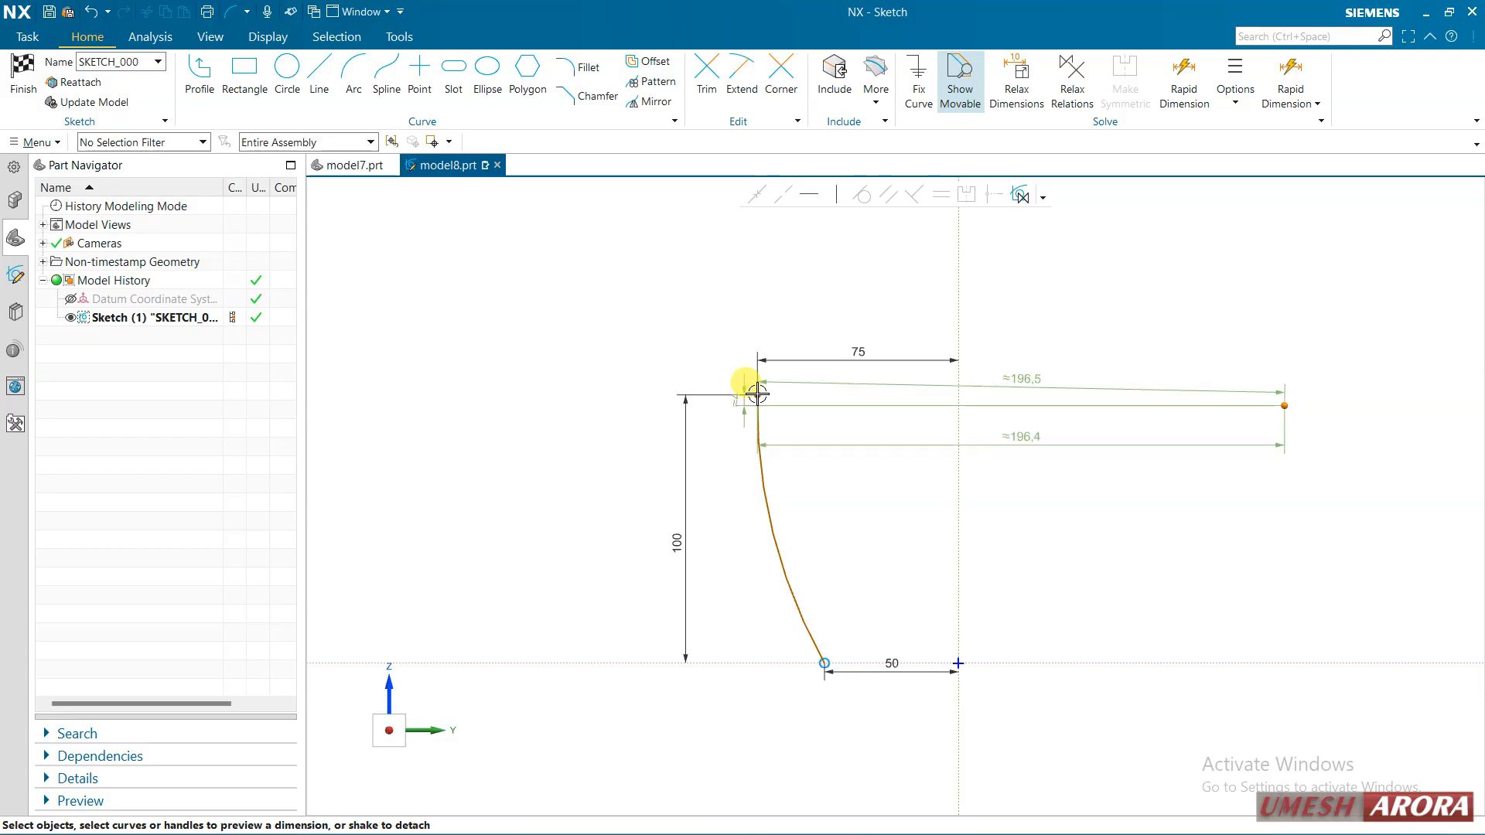
left_click(810, 193)
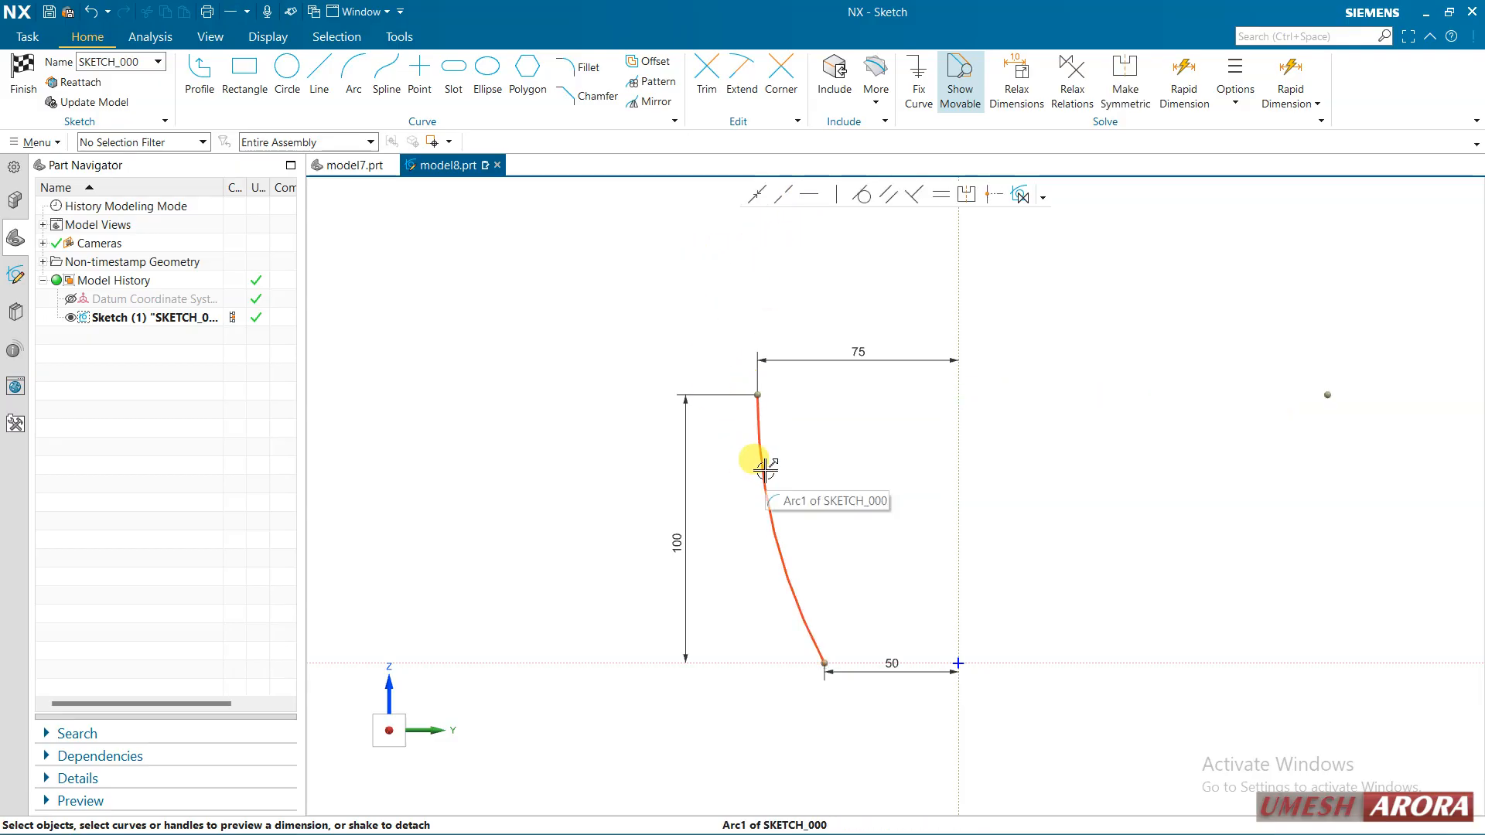
mouse_move(1328, 396)
left_mouse_down()
mouse_move(1267, 425)
mouse_move(1008, 477)
mouse_move(1203, 434)
left_mouse_up()
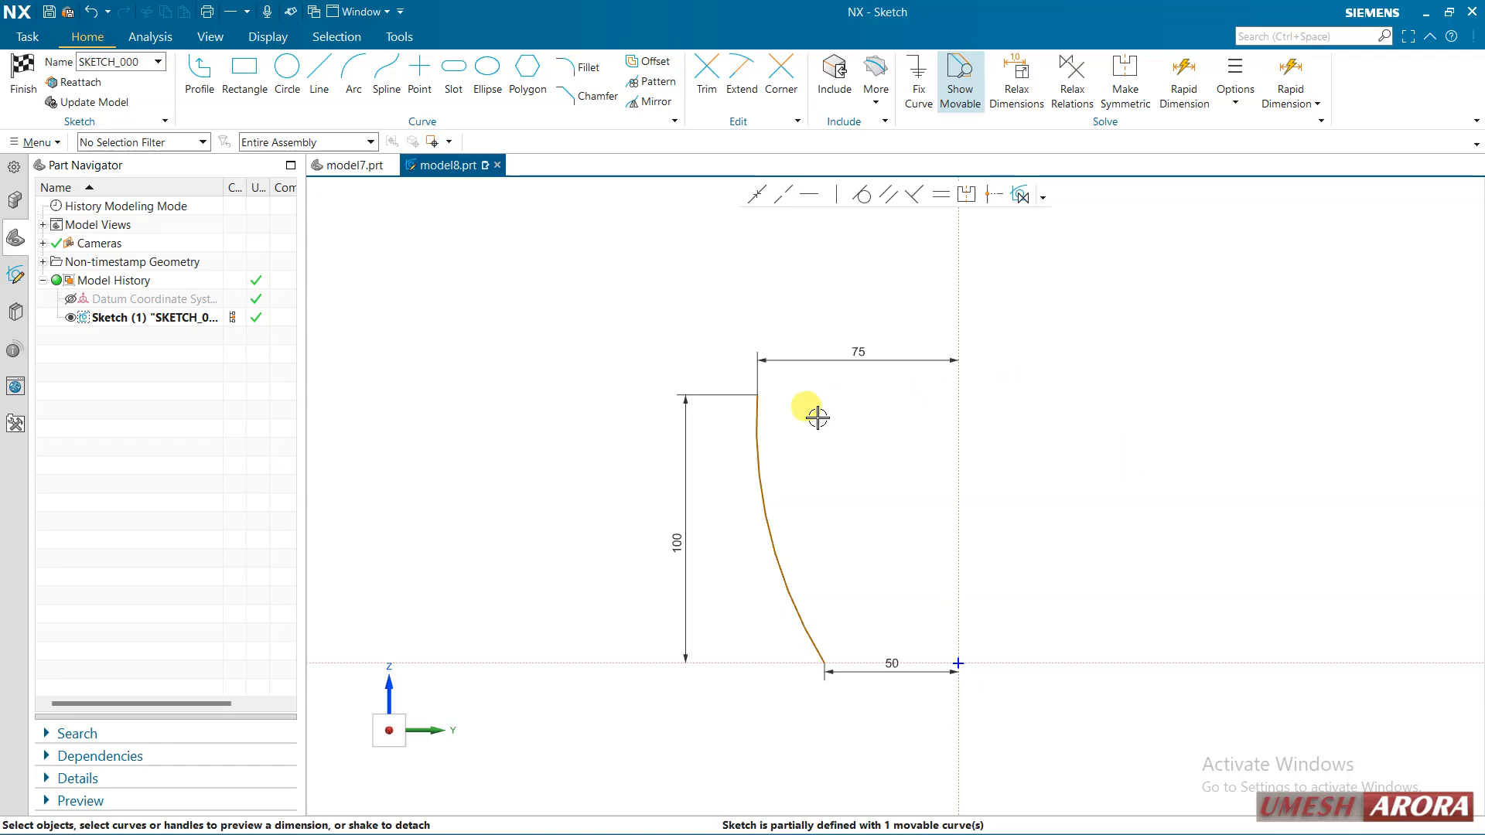
Draw a vertical line about 22 mm long up from the arc's upper end and delete the 100 mm height dimension.
left_click(319, 77)
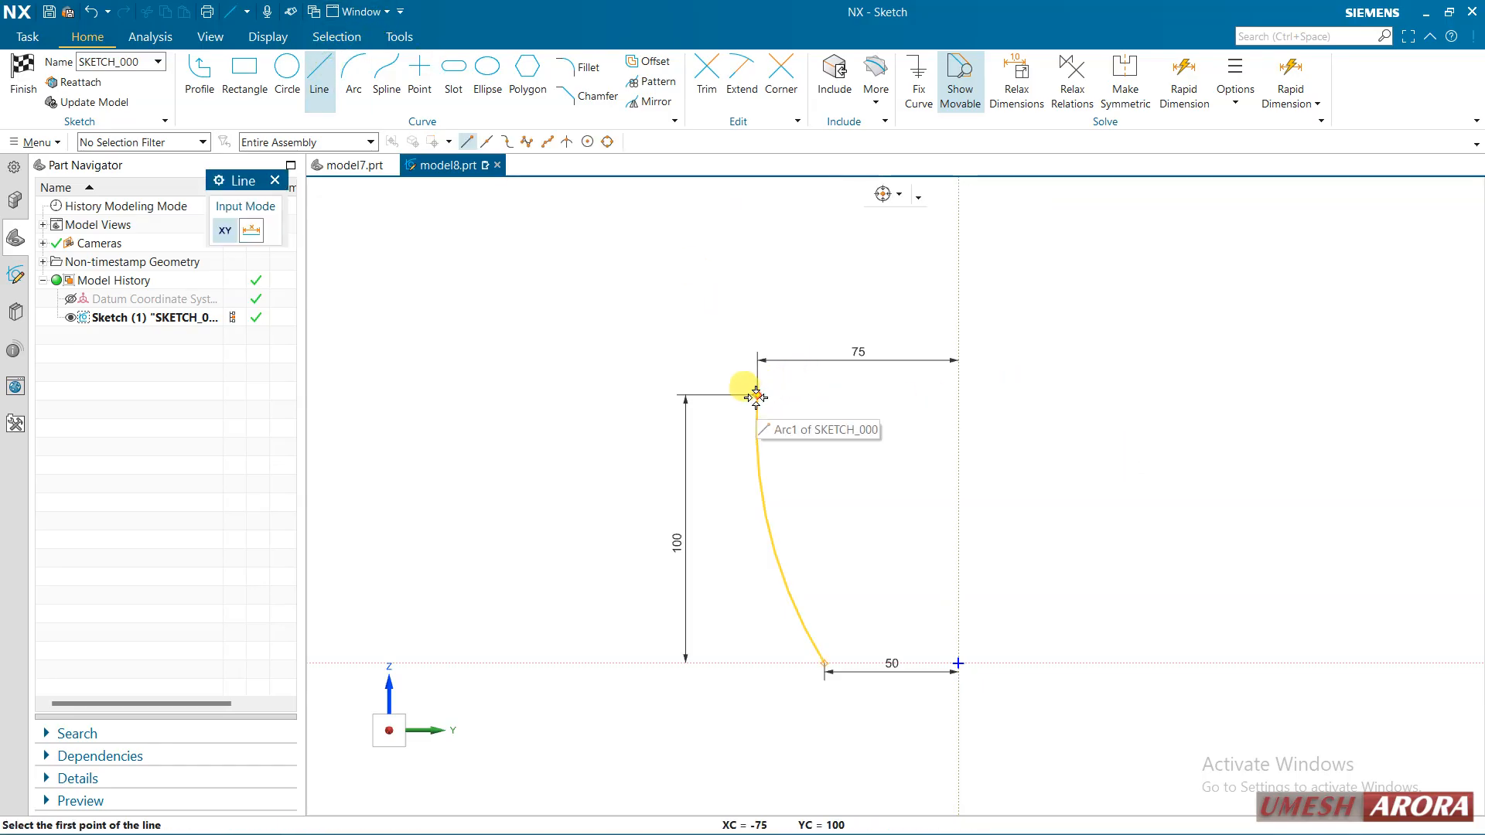
left_click(757, 396)
left_click(757, 336)
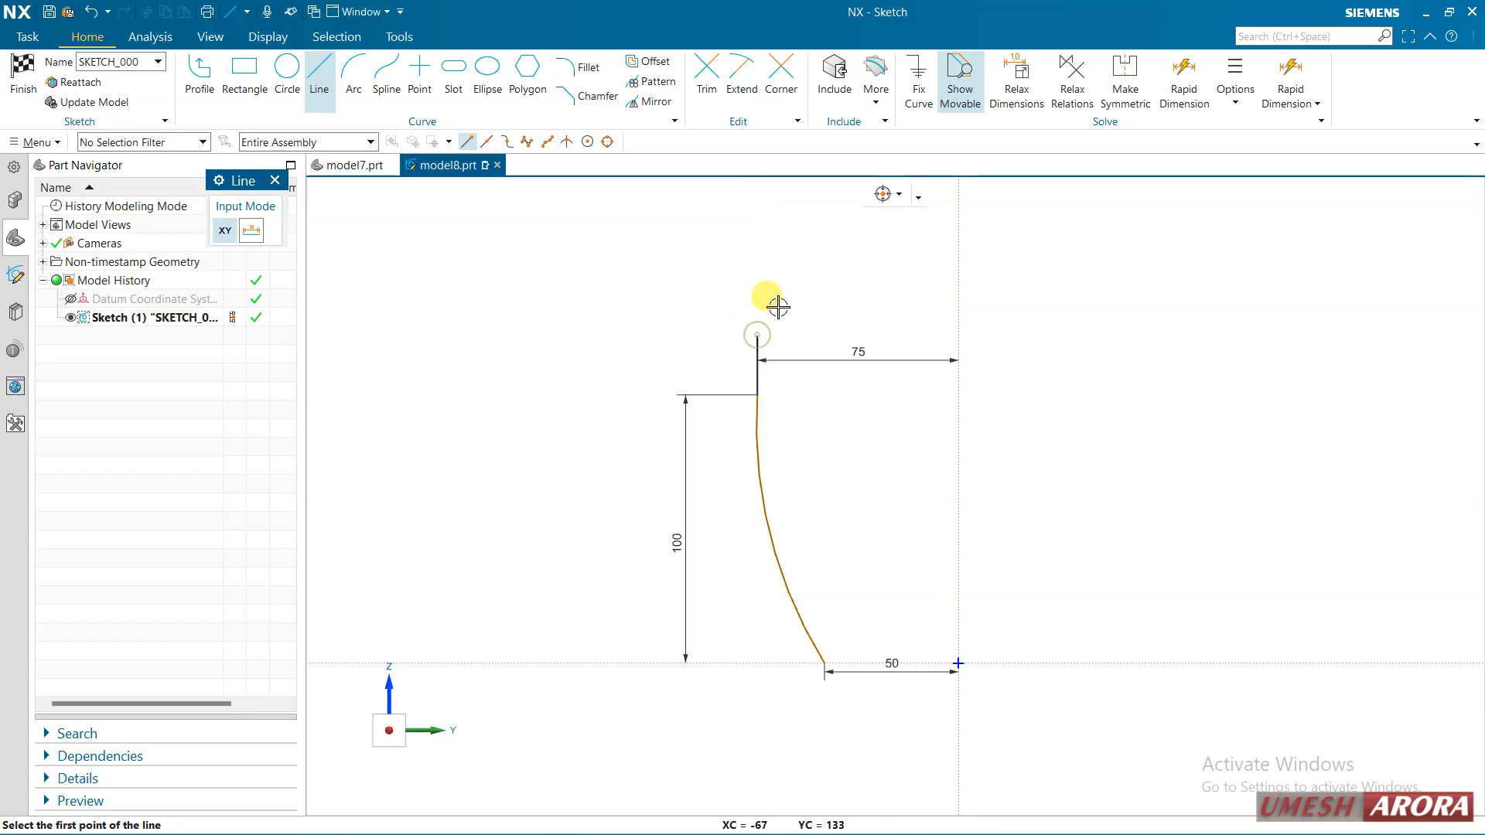
key("Escape")
left_click(680, 431)
key("Delete")
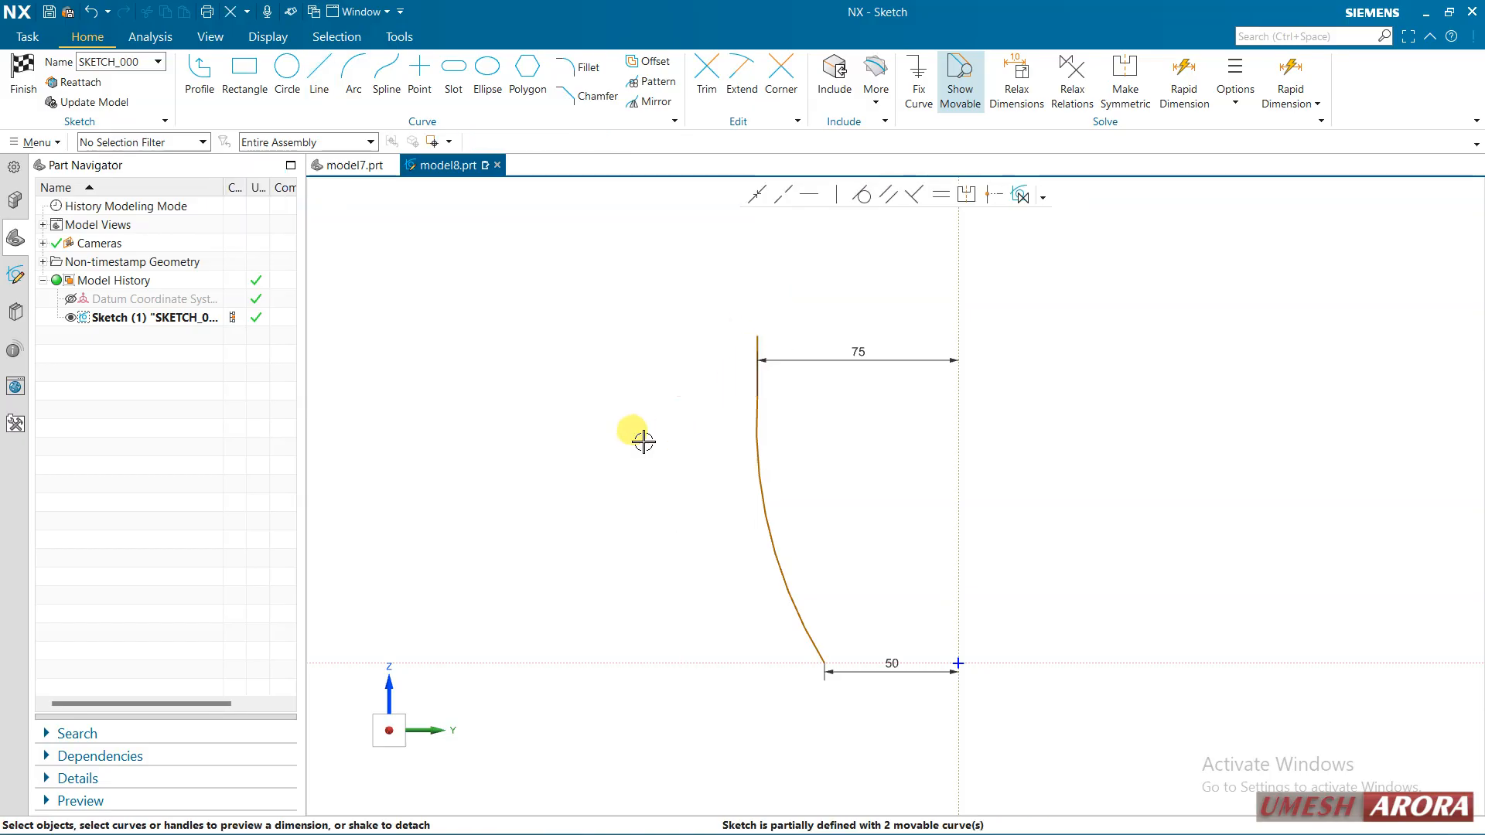
Make the short upper line tangent to the arc, and constrain that line to vertical.
left_click(759, 400)
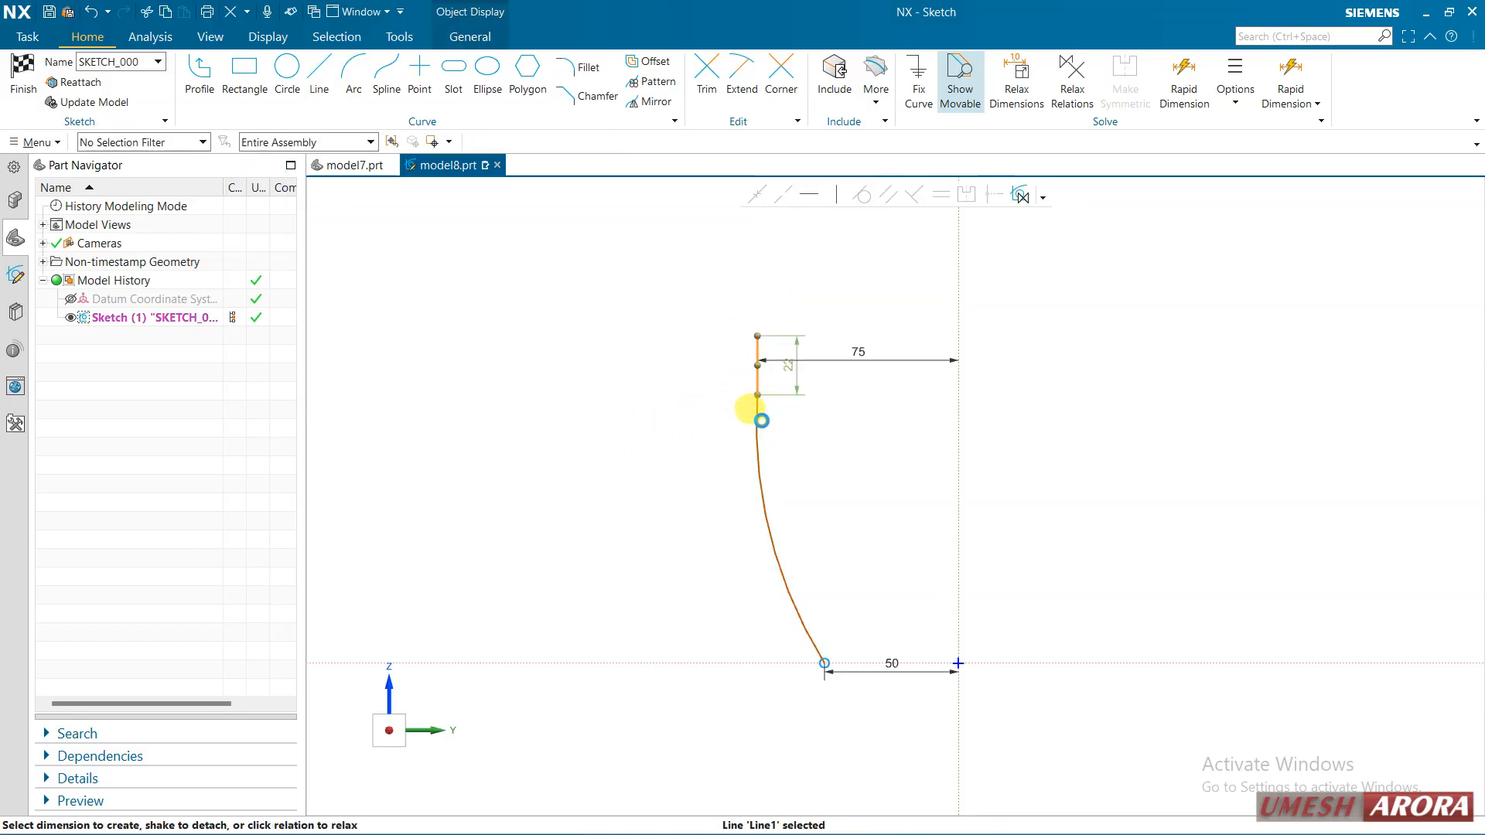
left_click(759, 418)
left_click(847, 228)
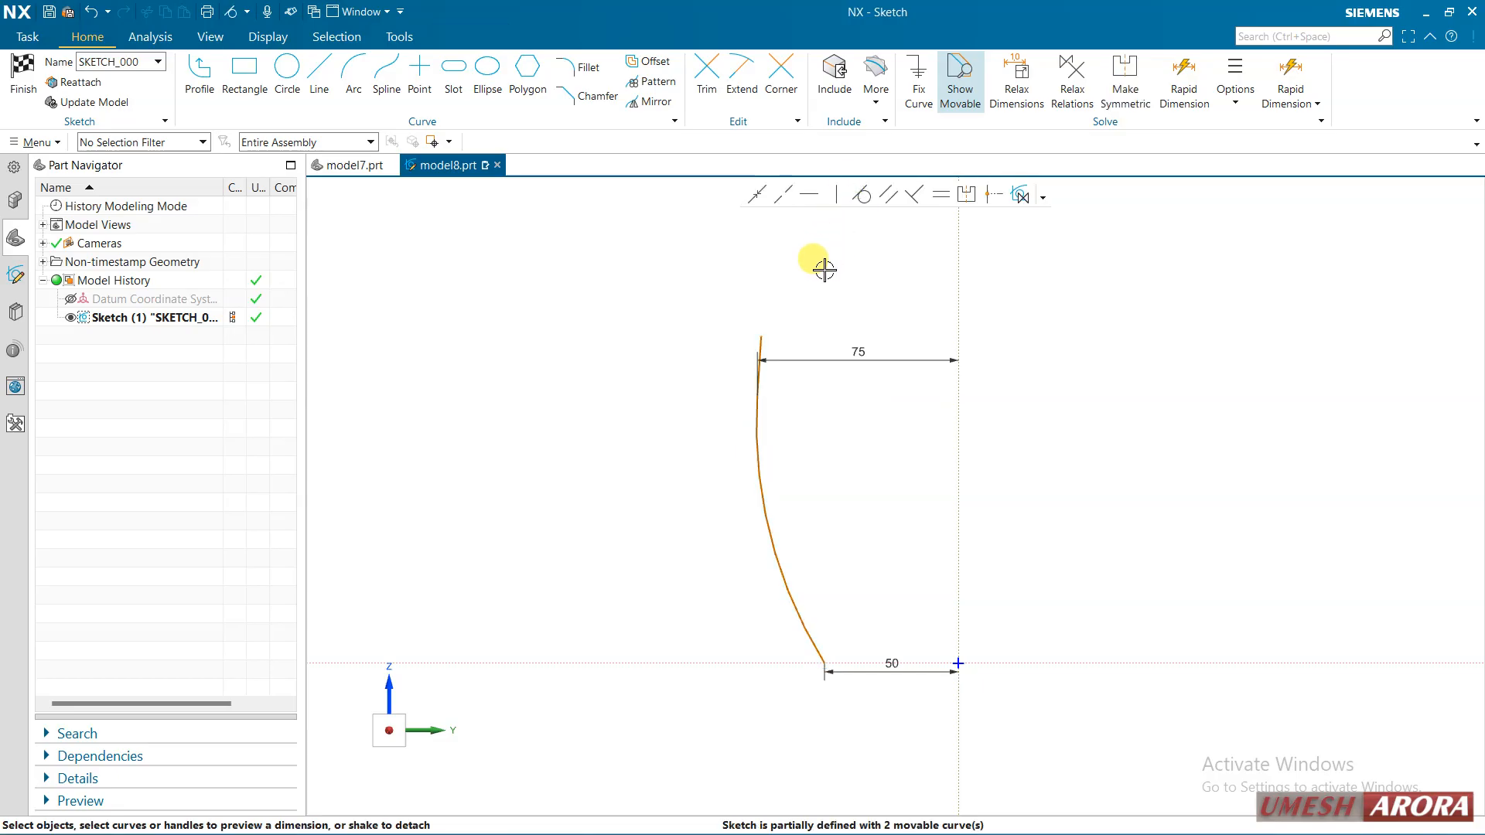
left_click(763, 345)
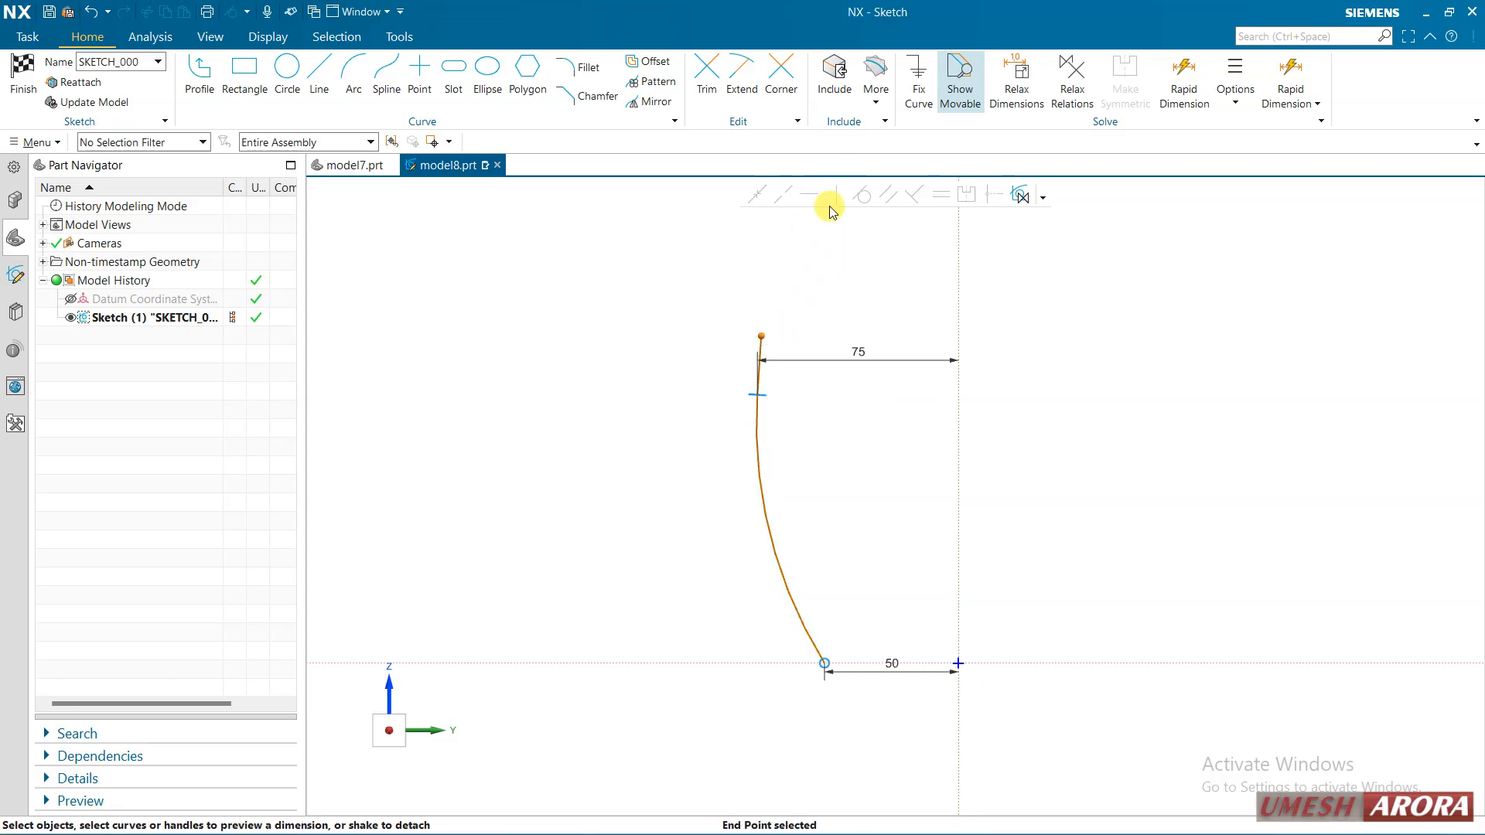
scroll(772, 348, "up", 3)
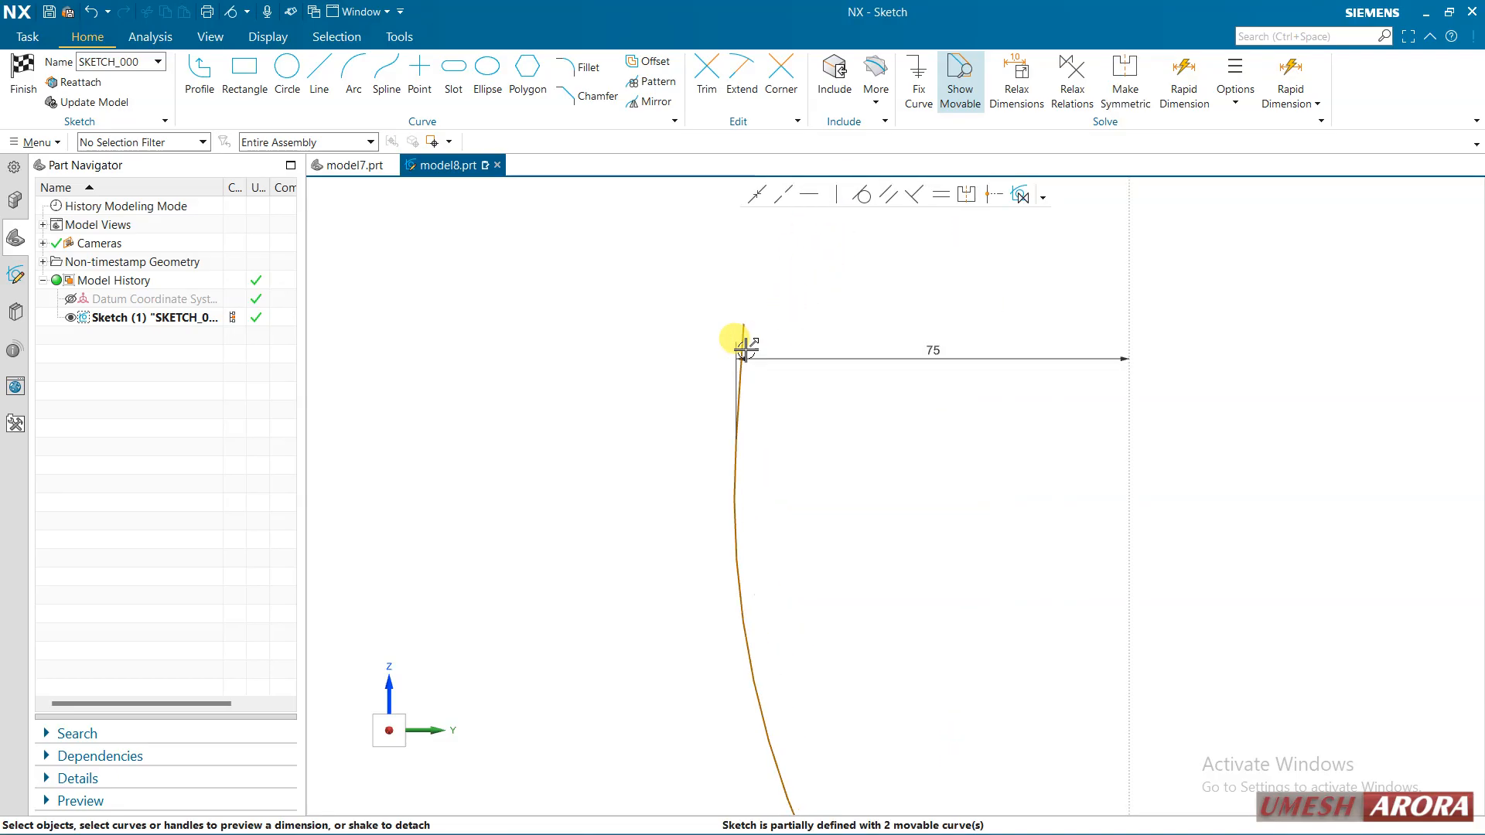
left_click(743, 349)
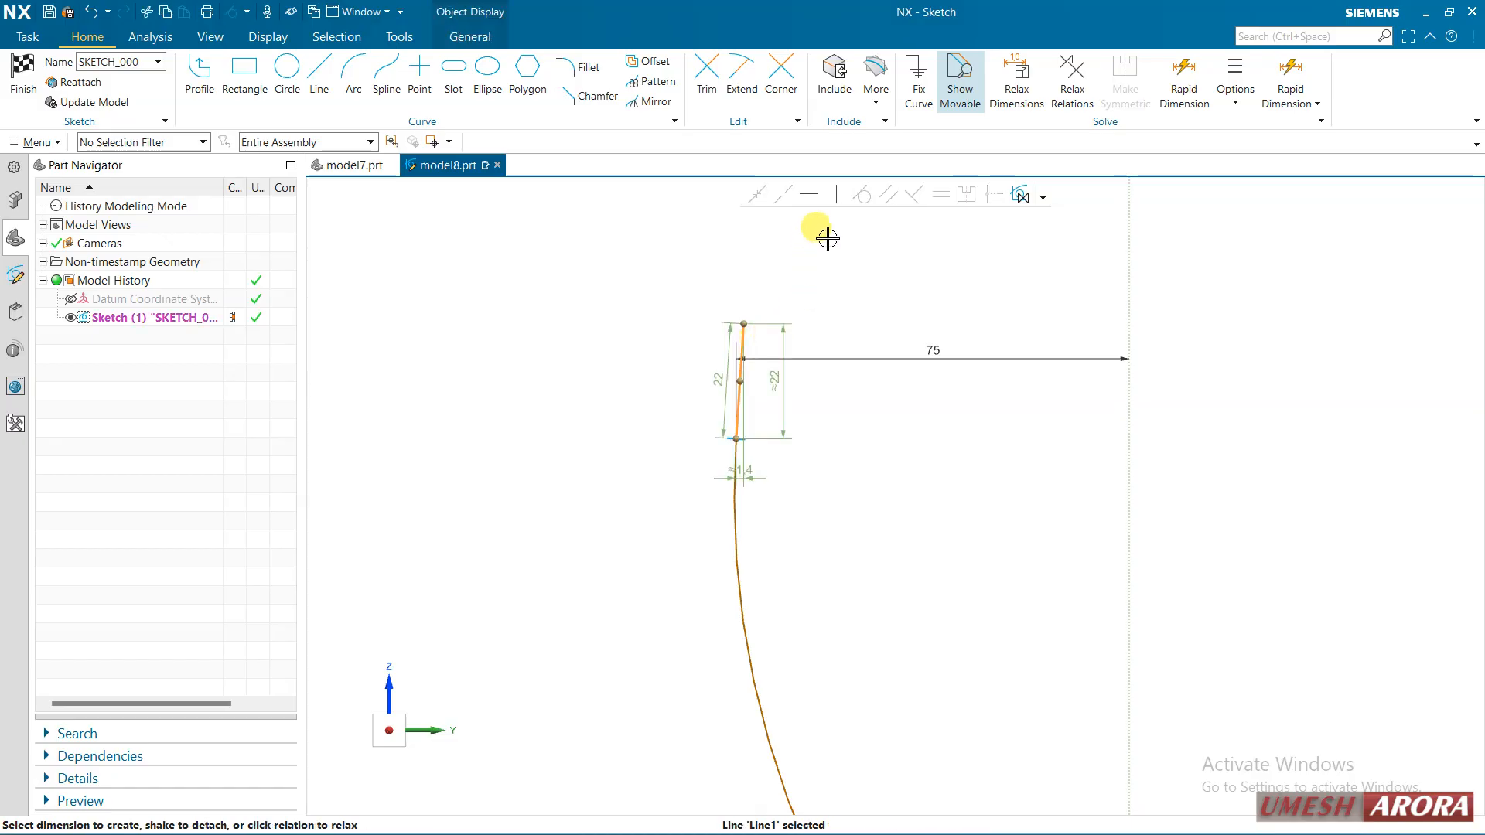
left_click(834, 198)
scroll(809, 274, "down", 4)
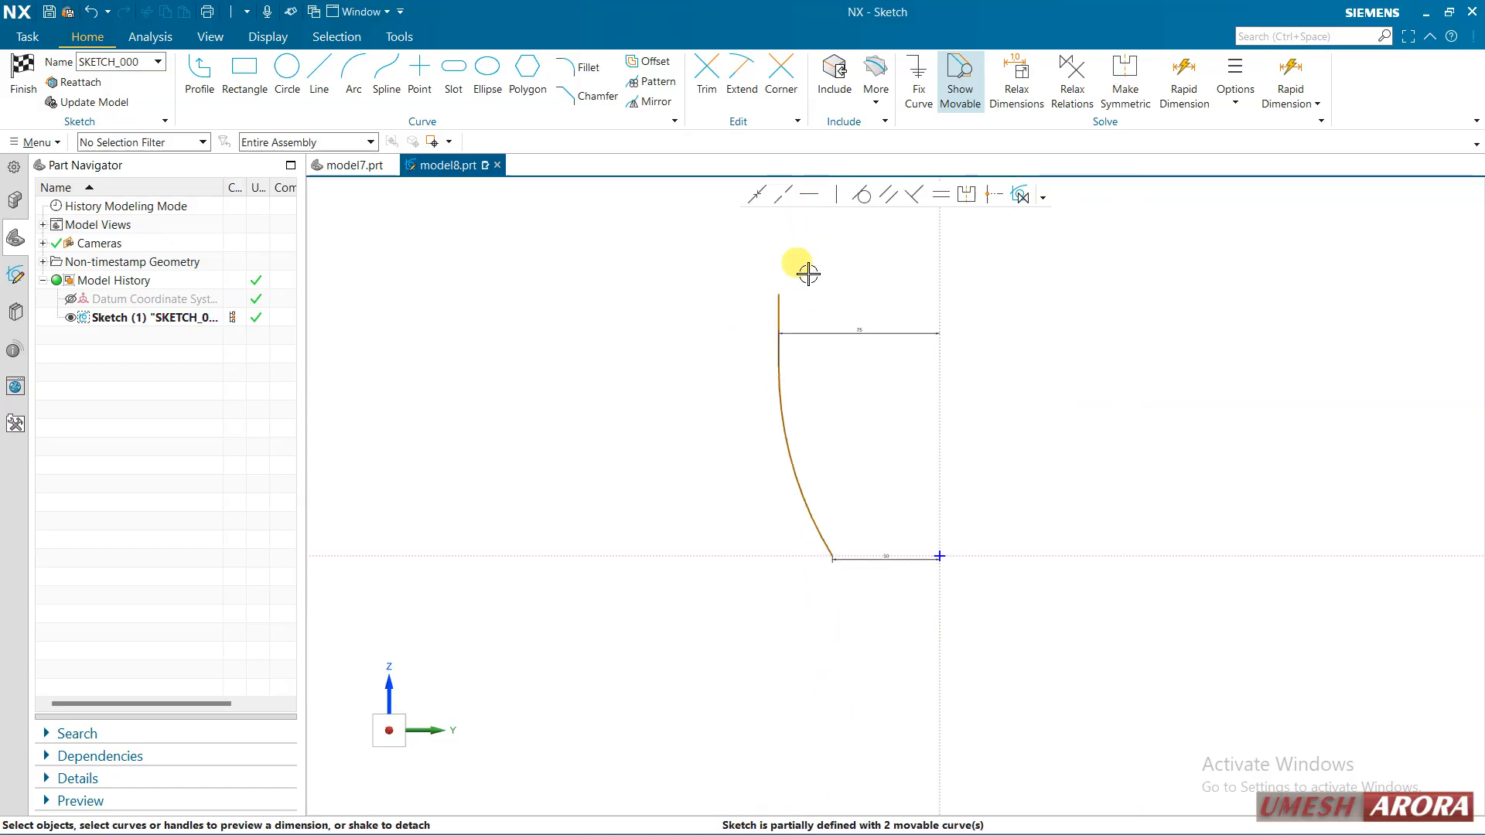
Dimension the upper end of the vertical line at 100 mm above the sketch's horizontal axis.
left_click(753, 555)
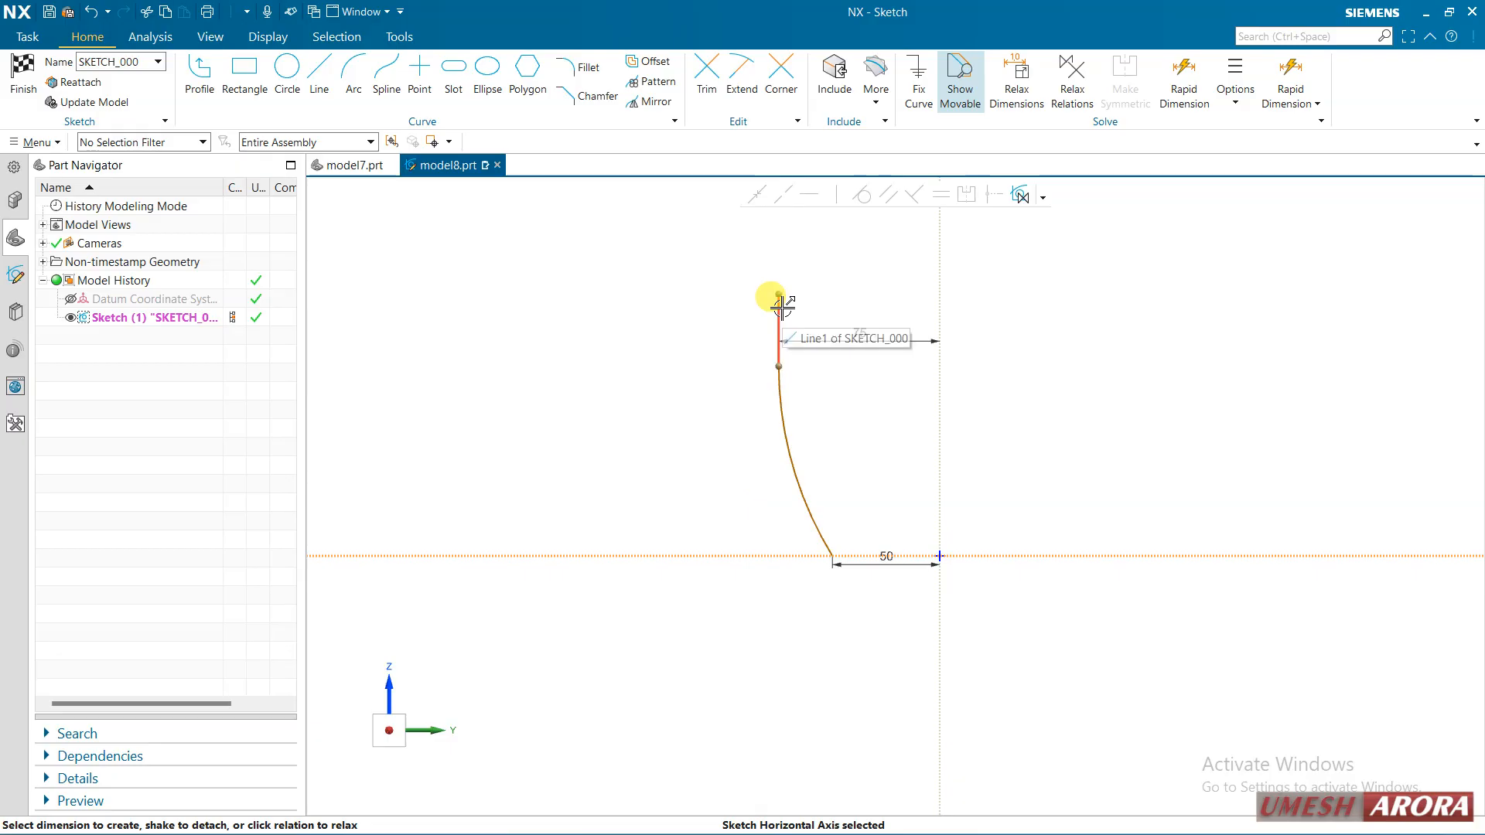
left_click(778, 295)
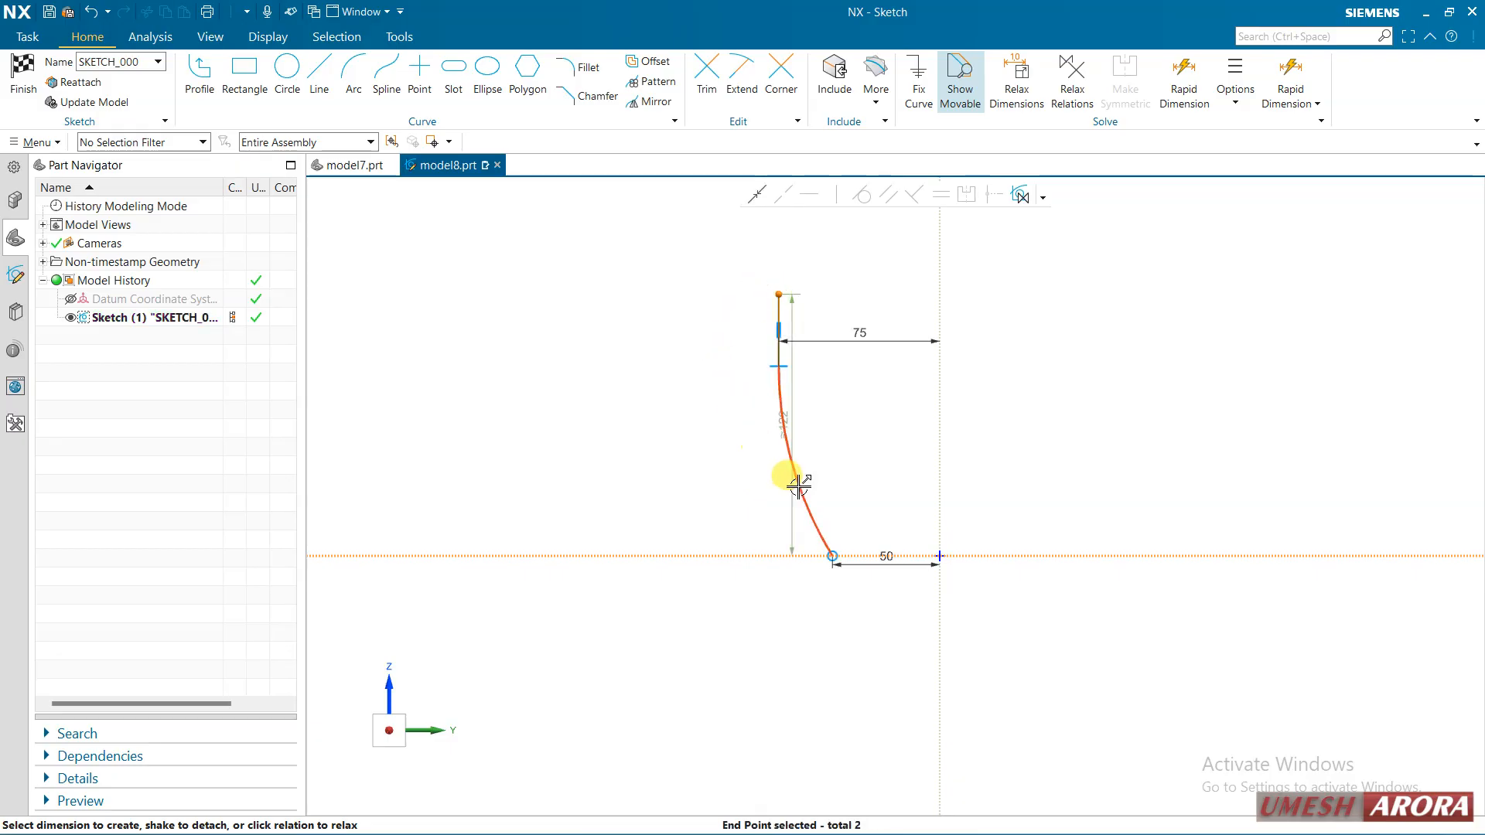
left_click(718, 504)
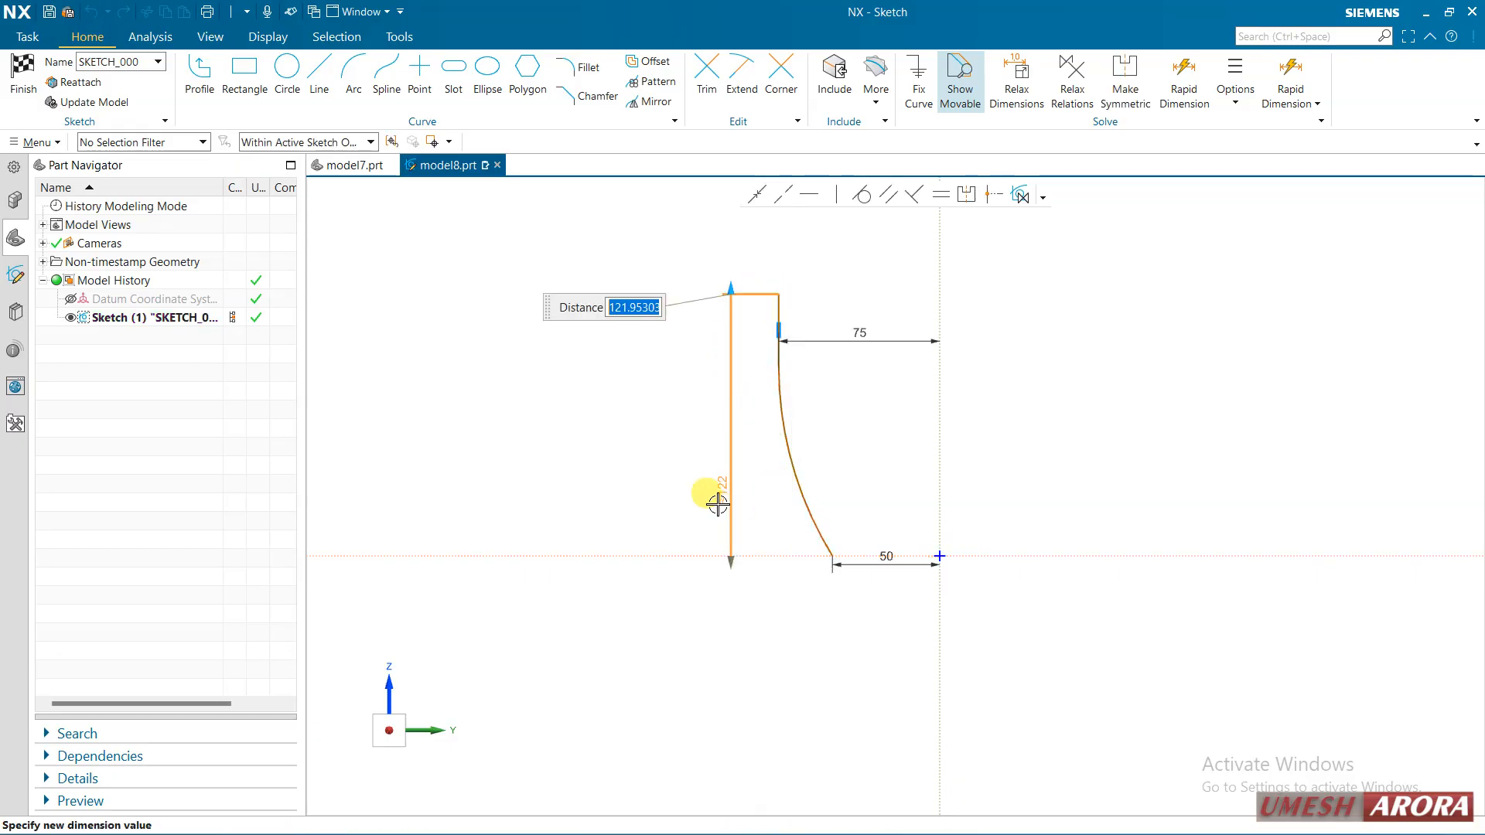
type("100")
key("Return")
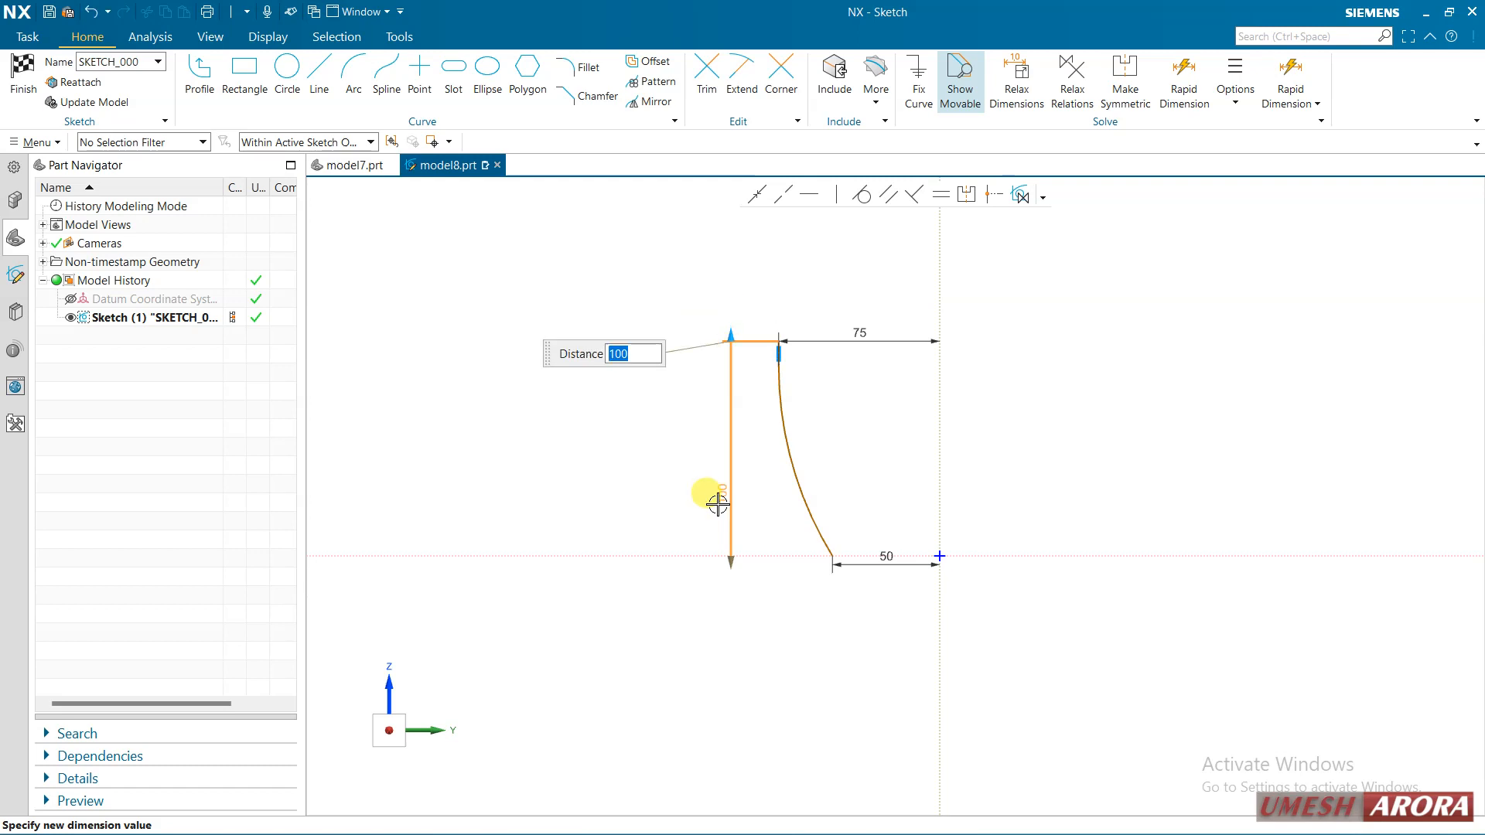
scroll(778, 332, "down", 5)
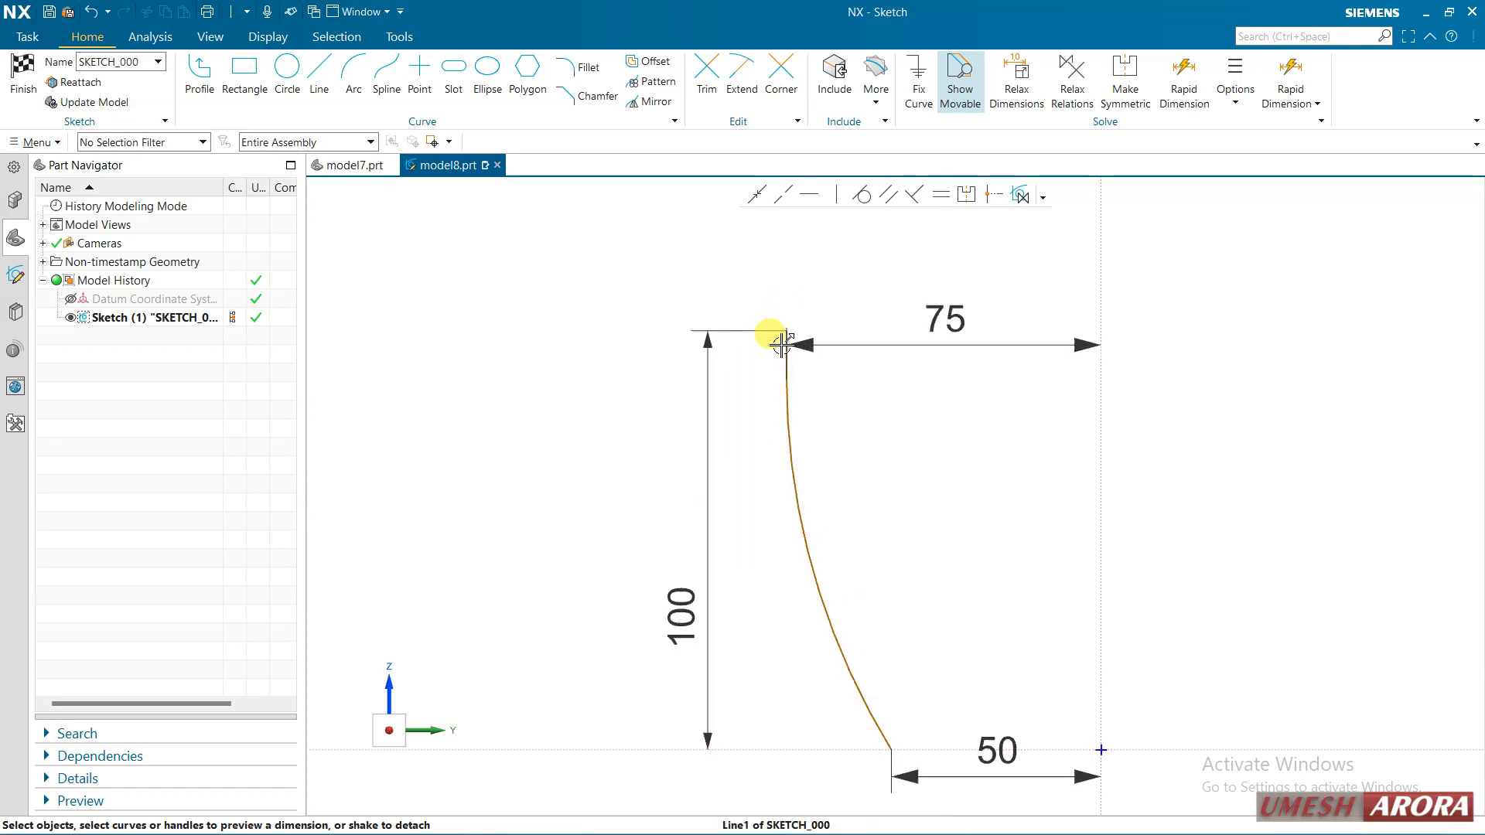
Dimension the short vertical line's length at 10 mm.
scroll(784, 339, "up", 3)
left_click(780, 344)
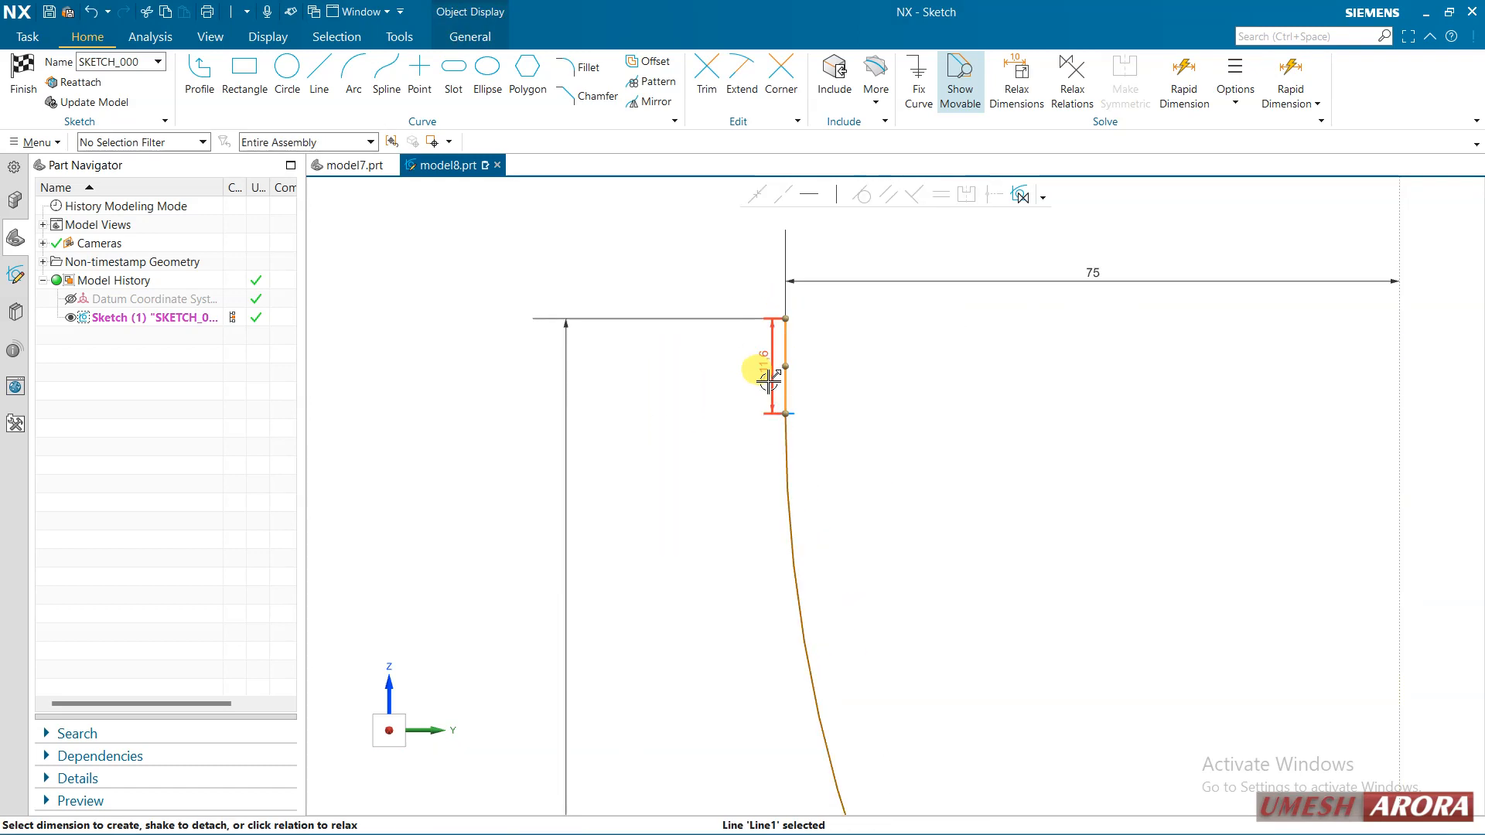
left_click(673, 387)
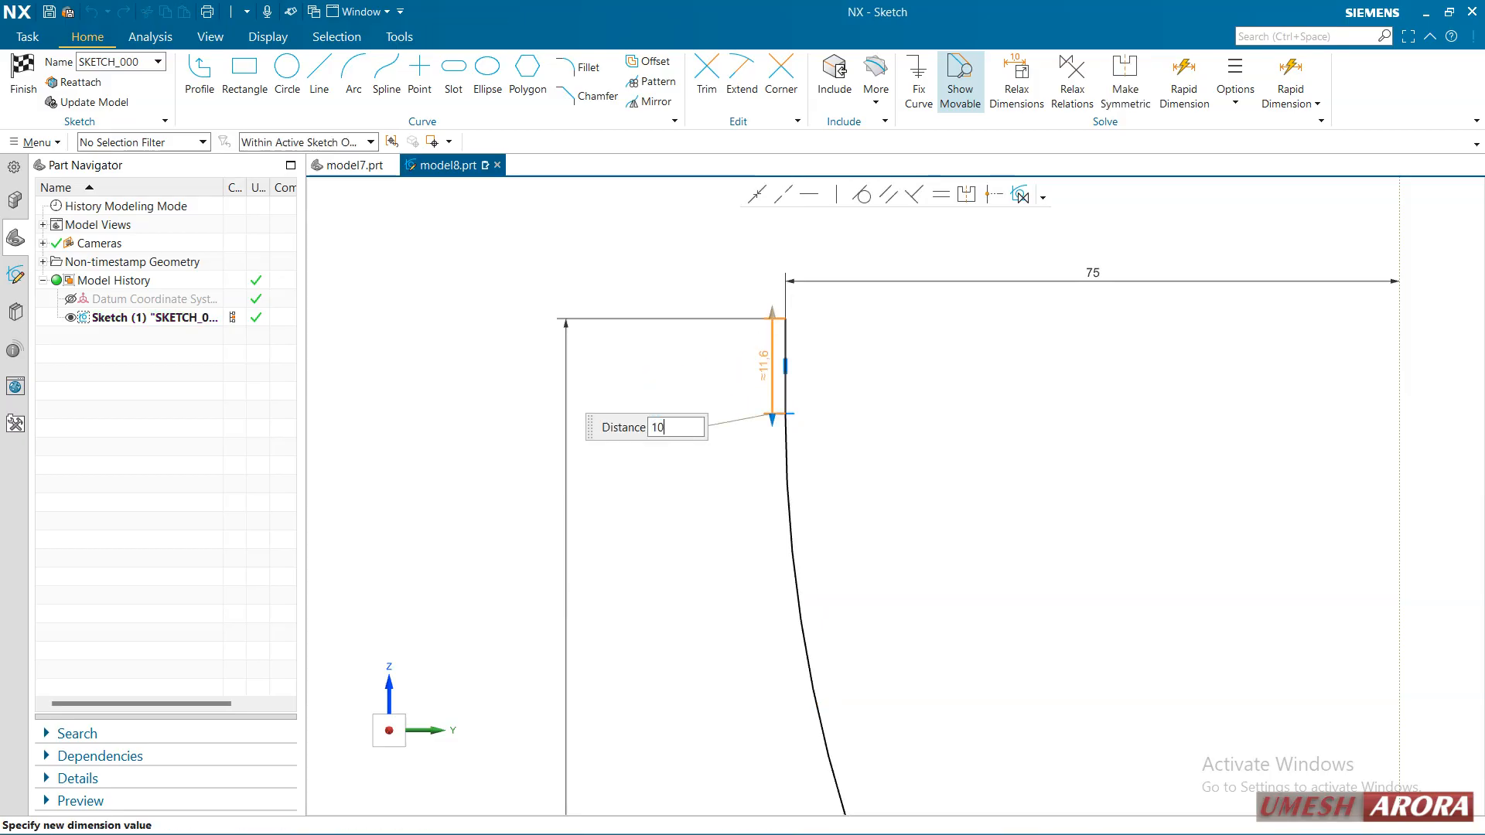
type("10")
key("Return")
scroll(869, 418, "up", 5)
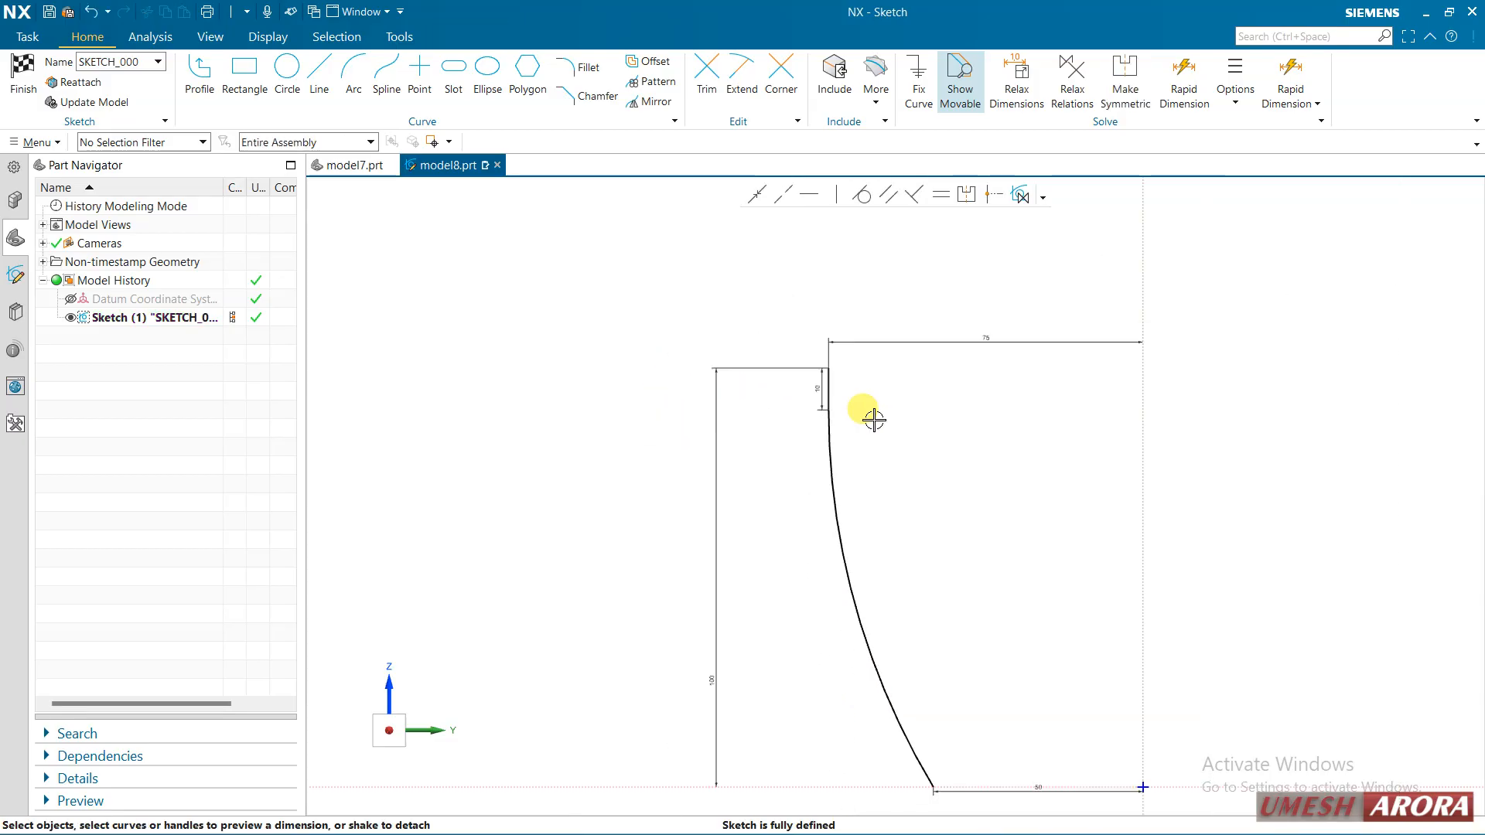
scroll(1174, 573, "down", 1)
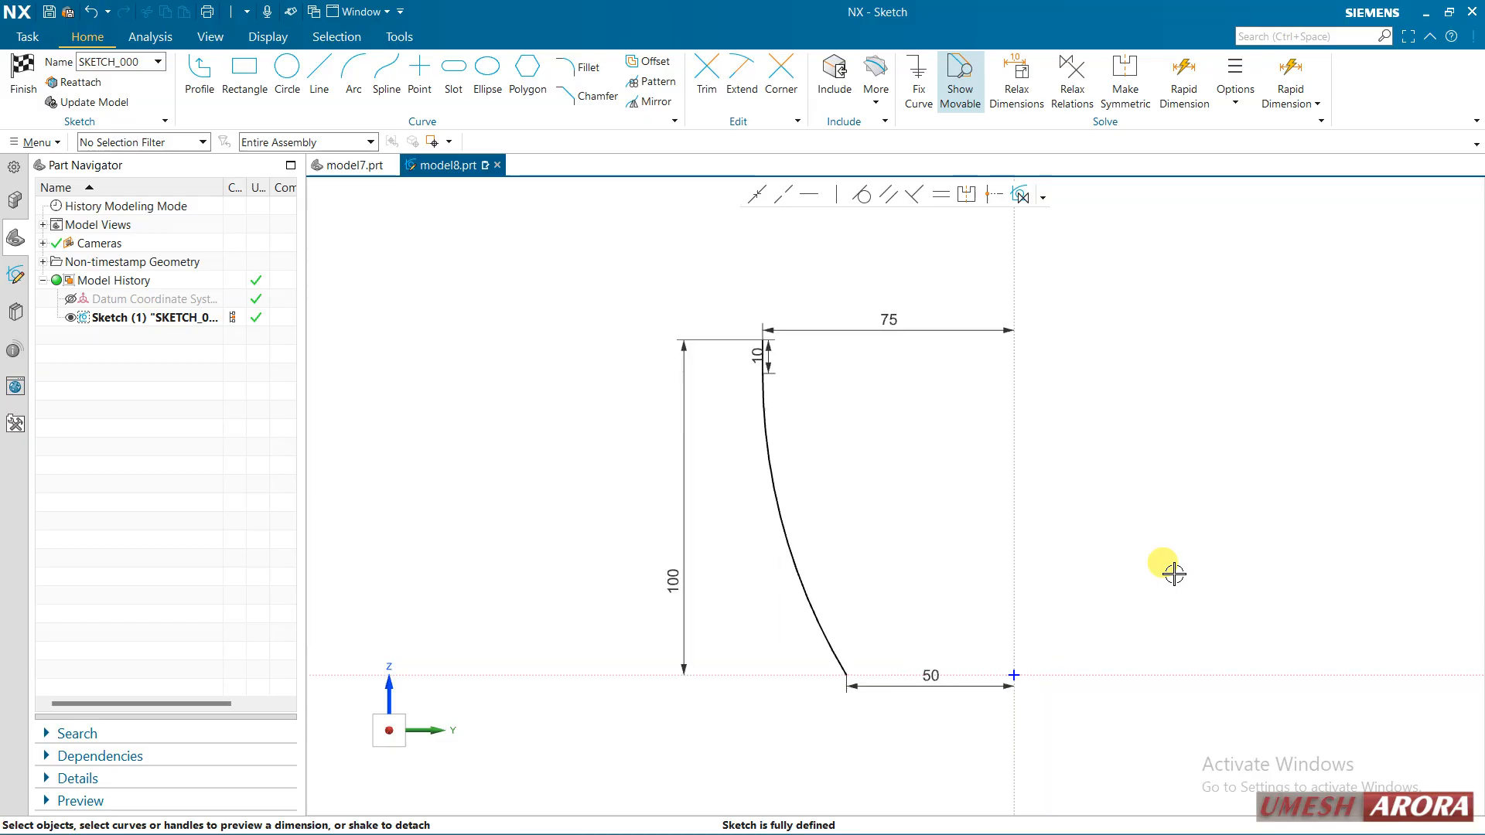
Offset only the arc 5 mm inward toward the sketch's vertical axis, using the Single Curve rule.
left_click(651, 63)
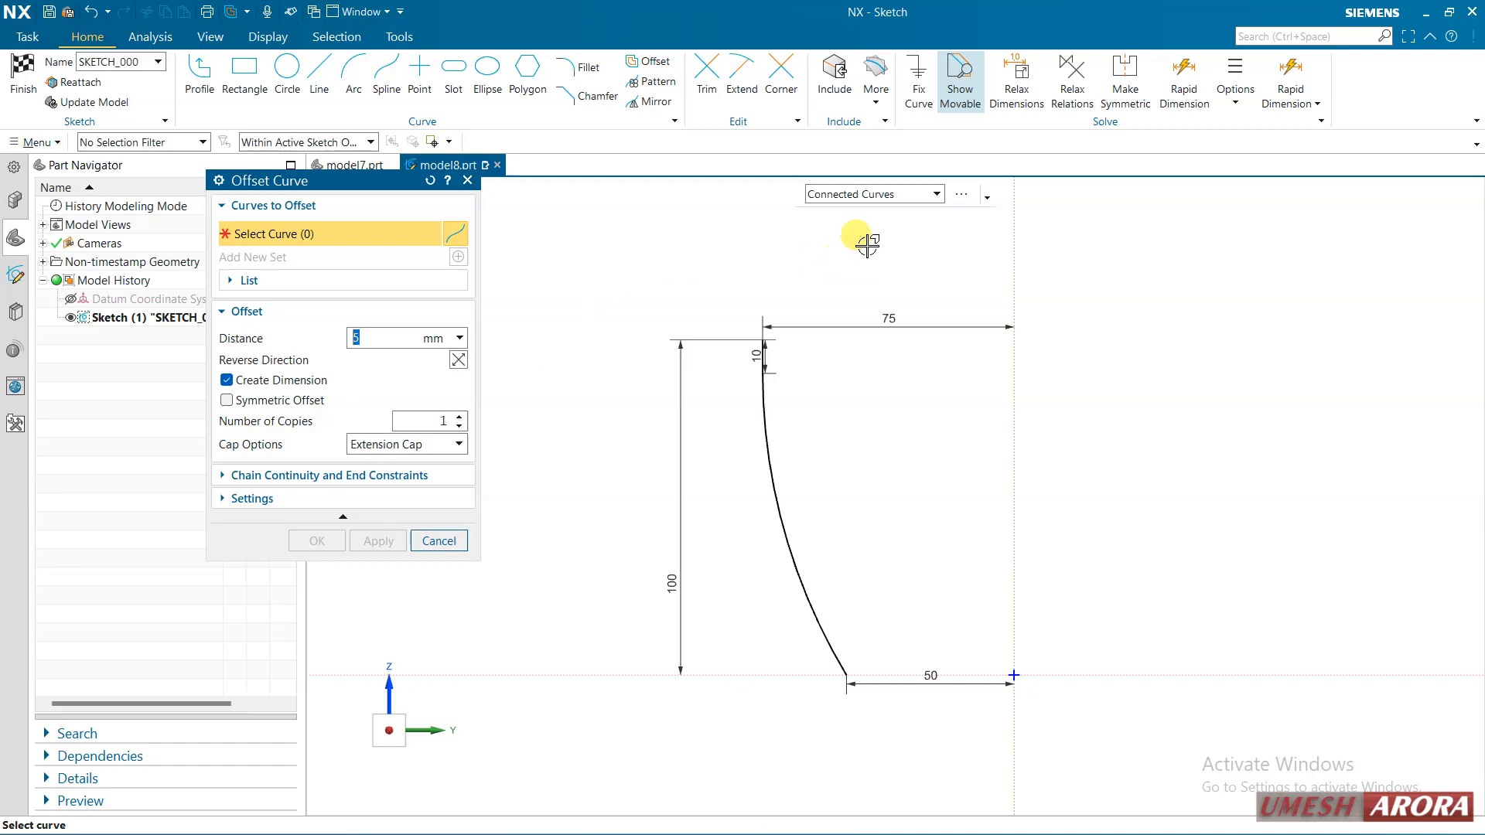
left_click(858, 201)
left_click(851, 210)
left_click(765, 449)
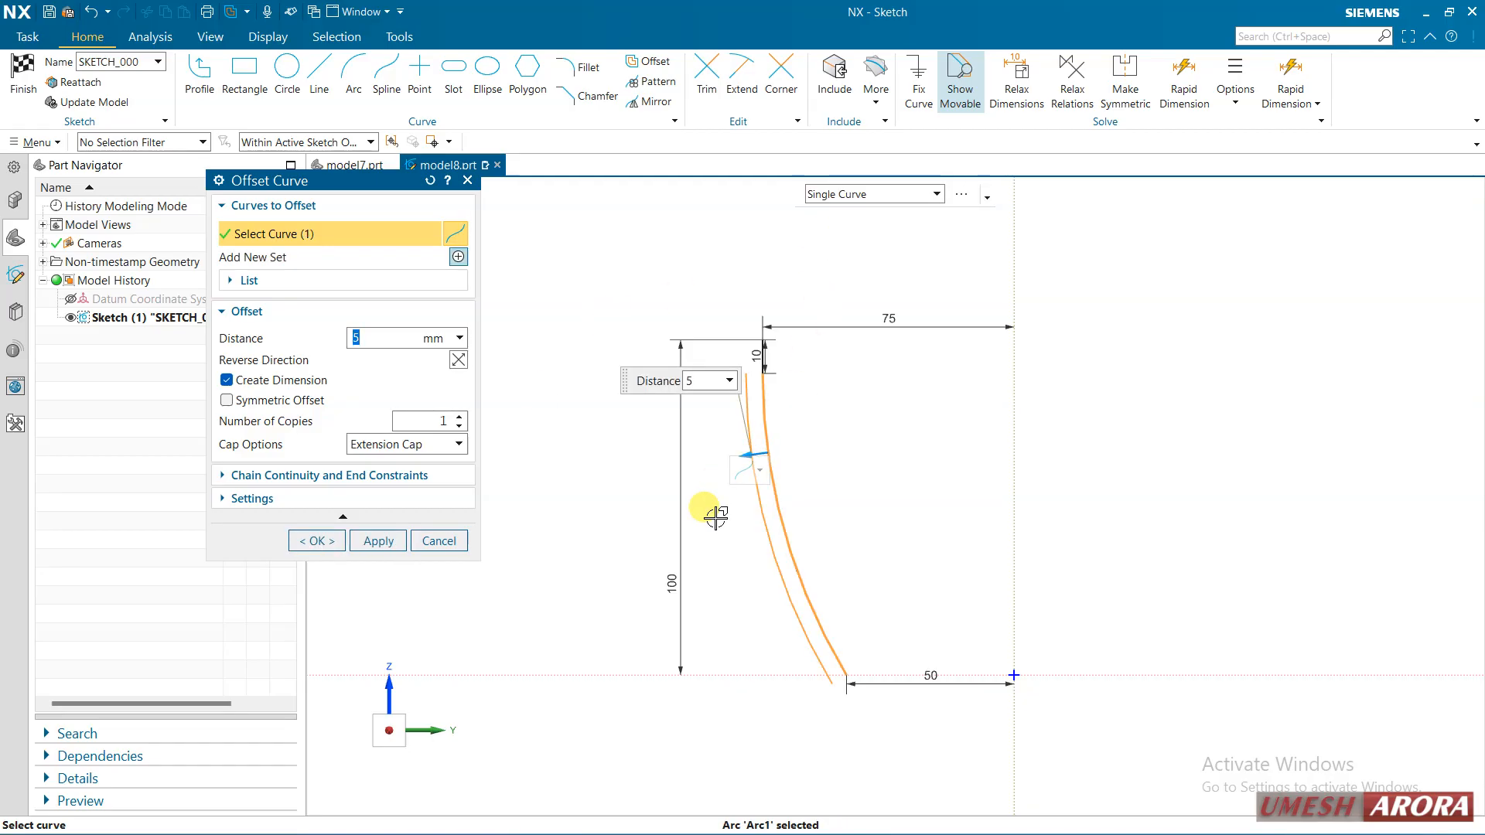
left_click(464, 361)
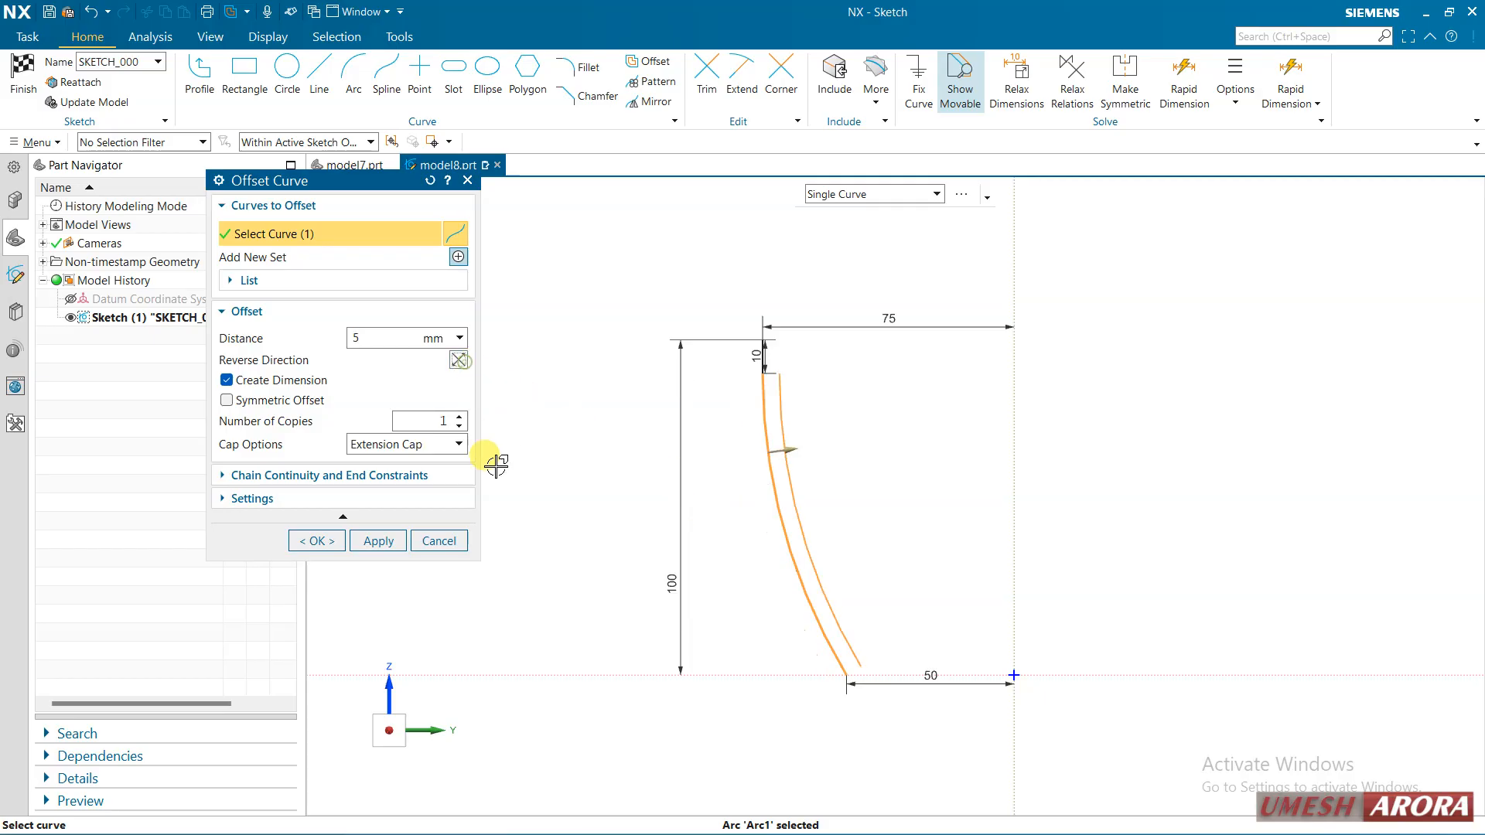
left_click(332, 540)
scroll(909, 532, "down", 2)
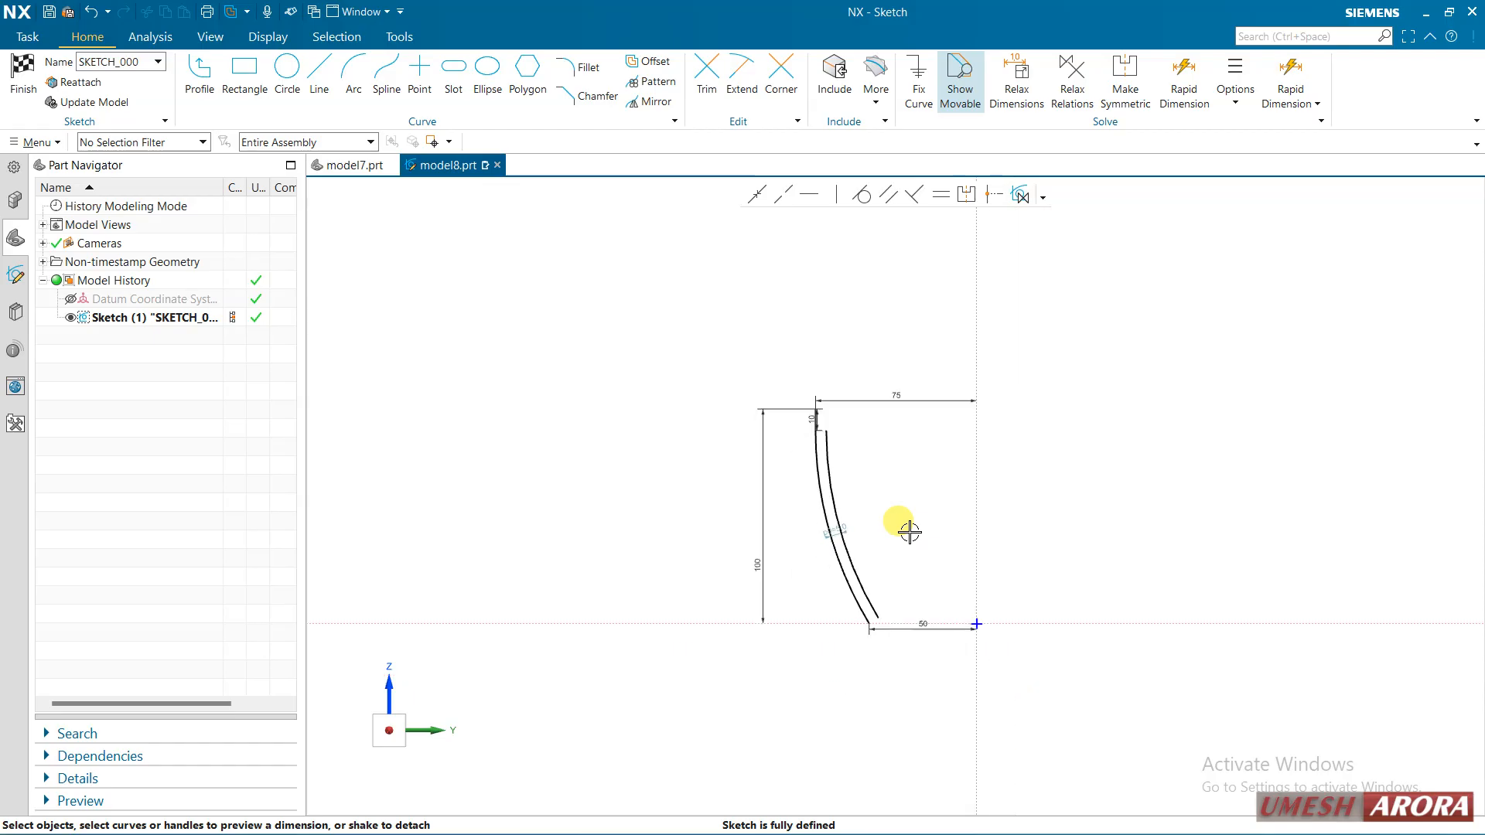
scroll(907, 522, "up", 3)
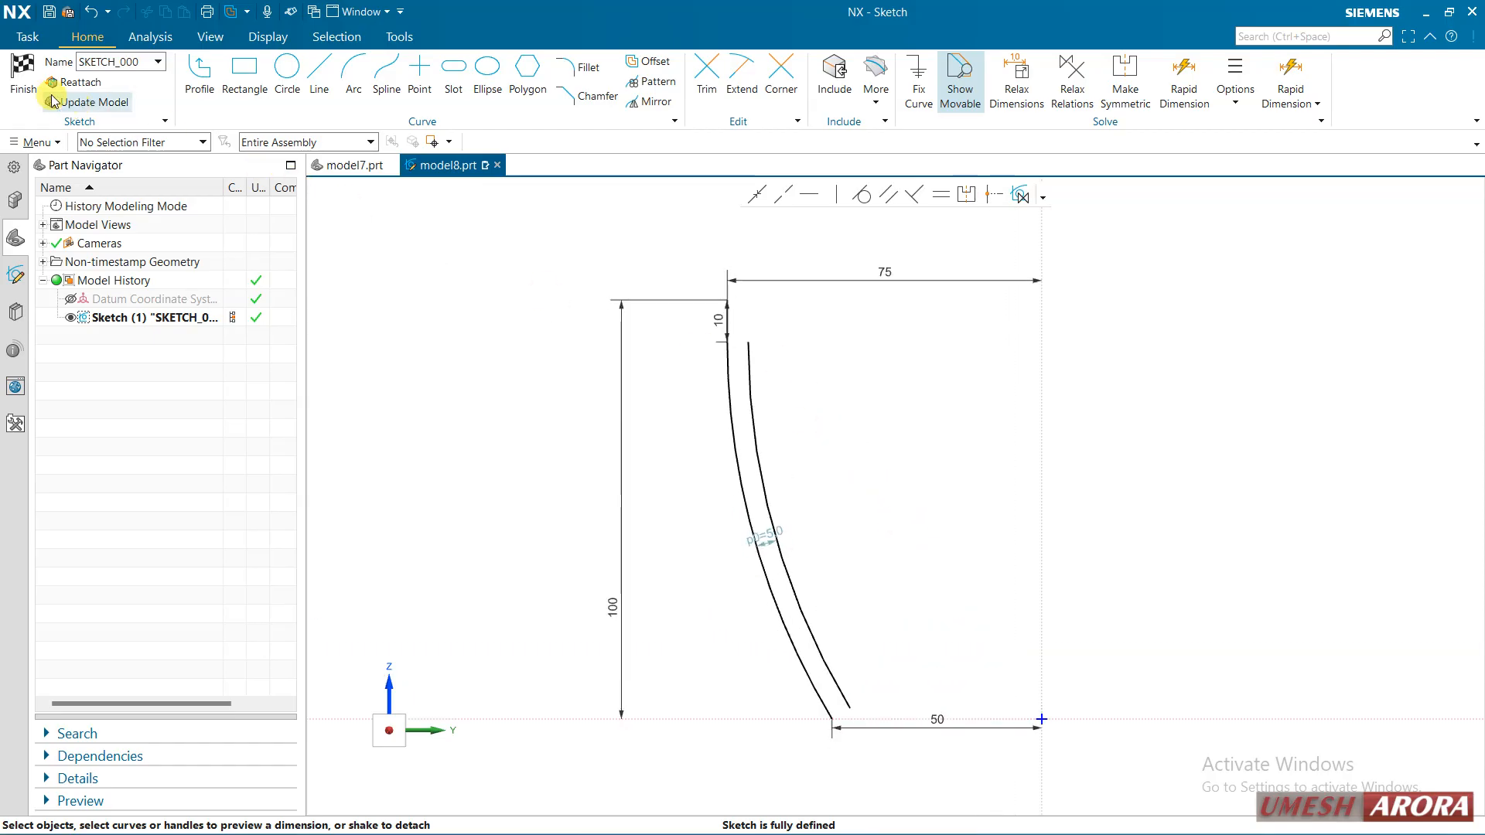
Finish the profile sketch and clear its selection in the model.
left_click(29, 82)
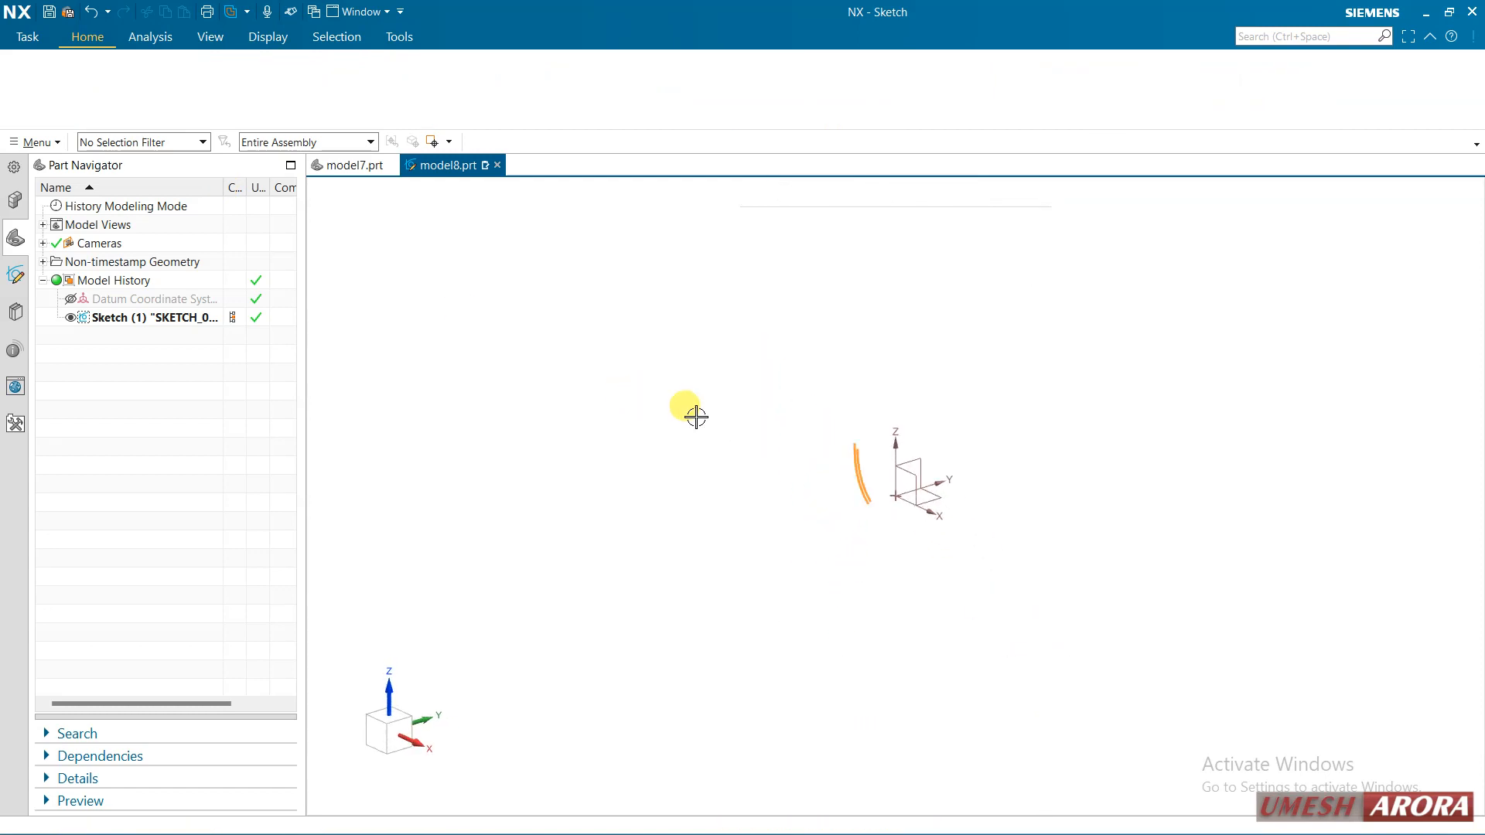
scroll(880, 481, "up", 5)
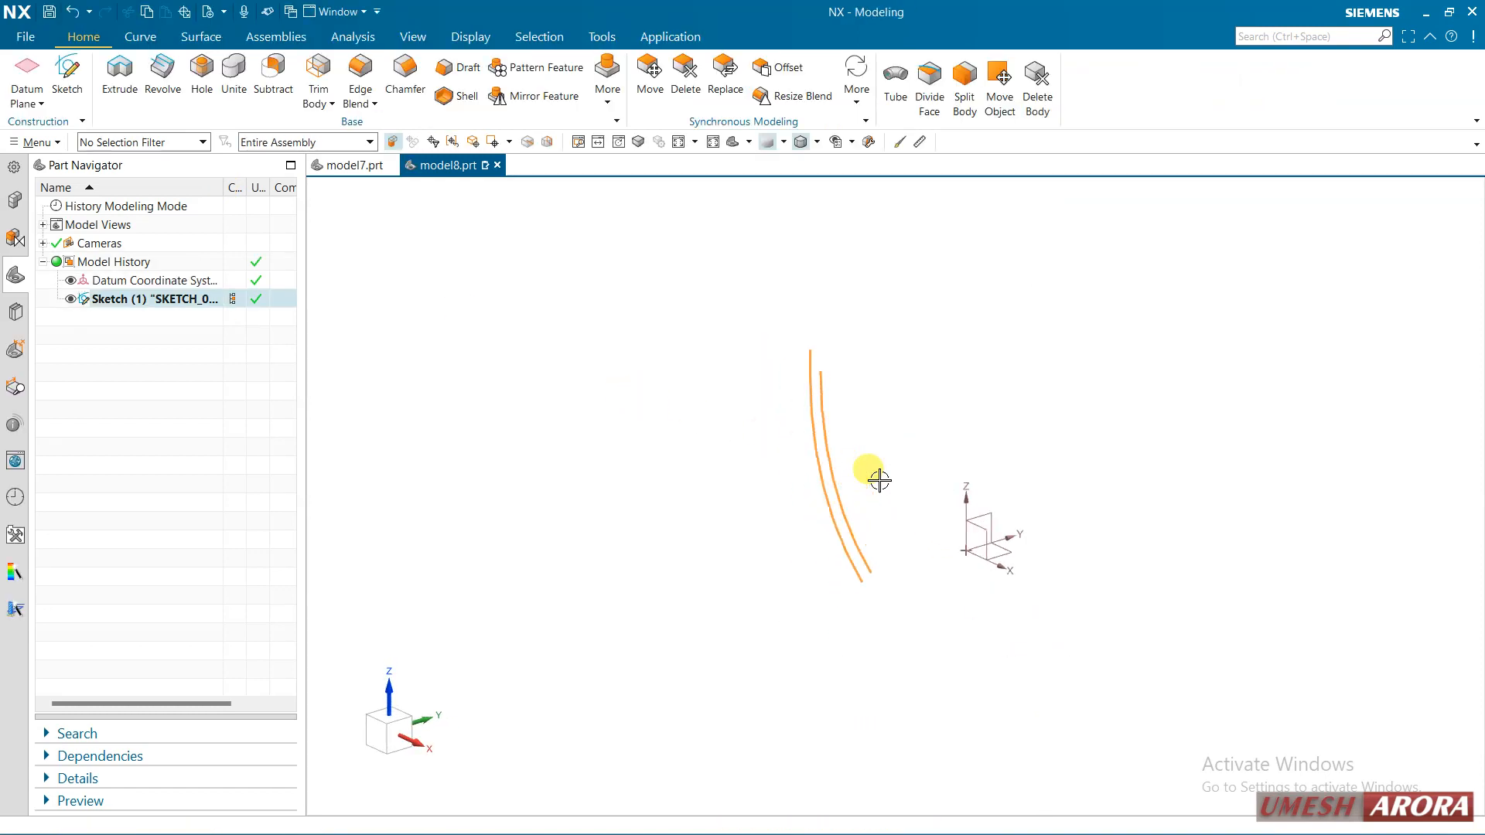
key("Escape")
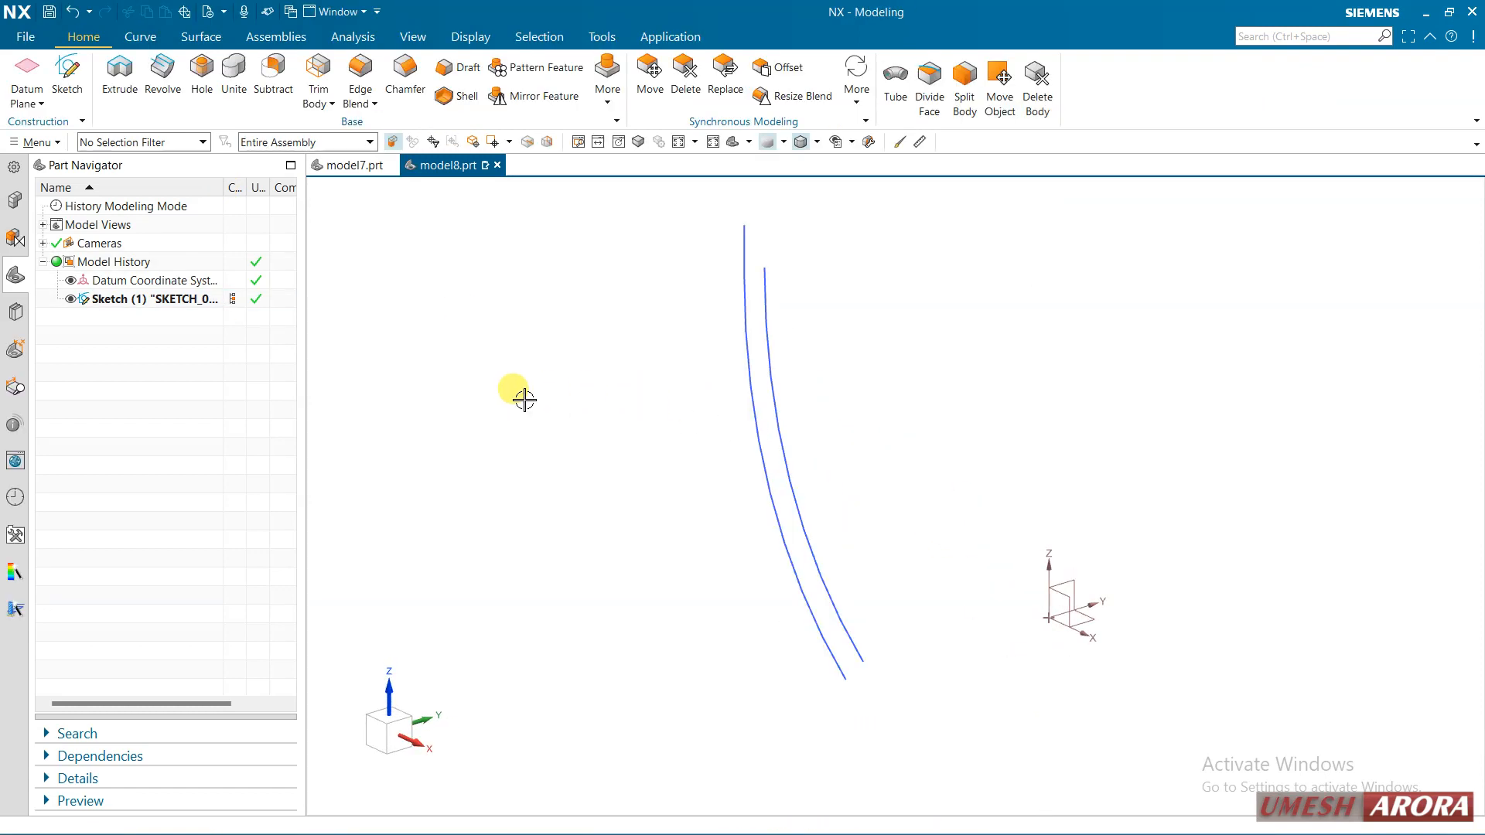
left_click(1261, 39)
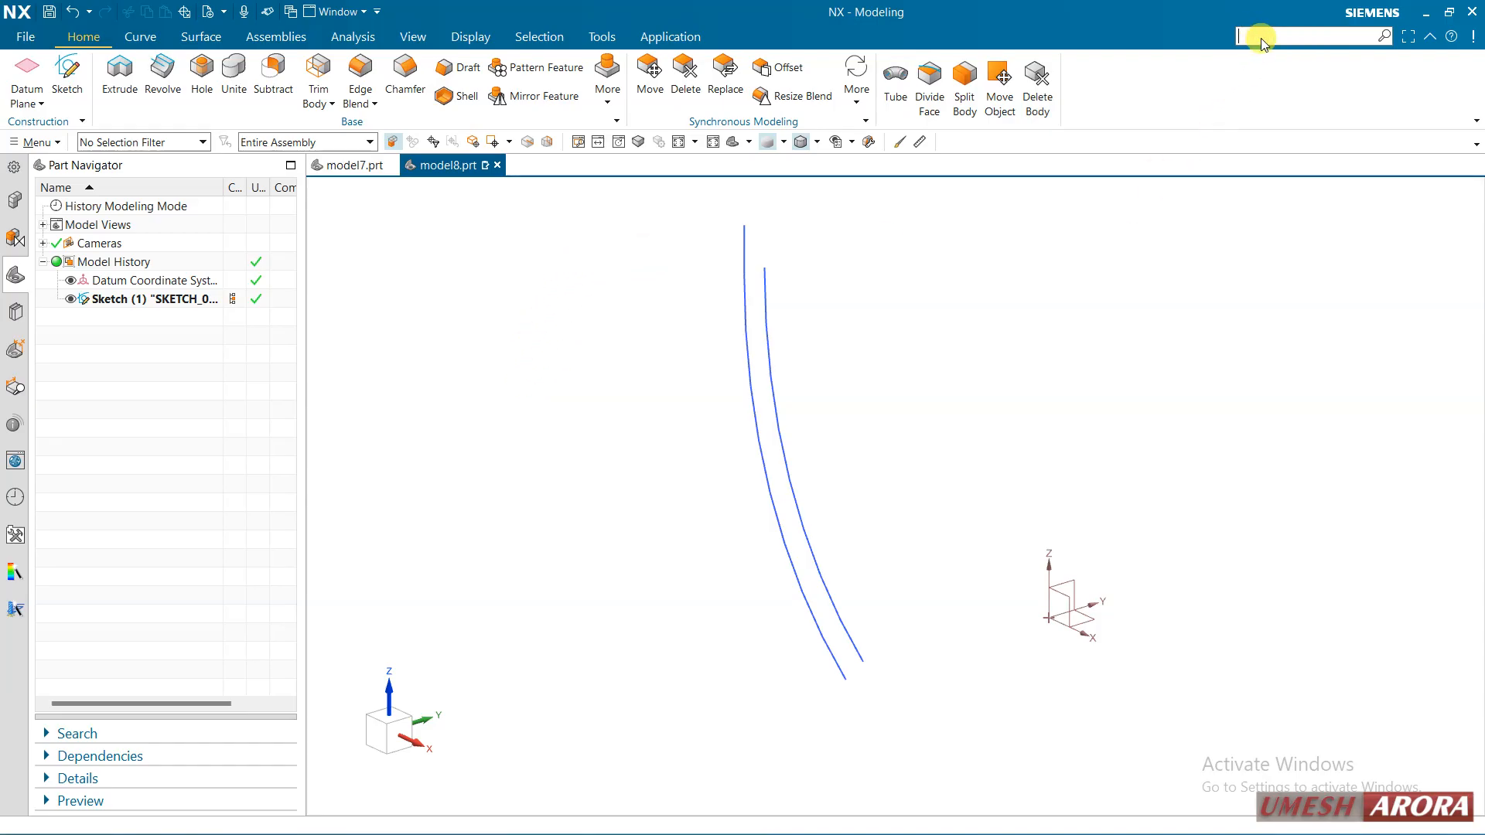
type("divide")
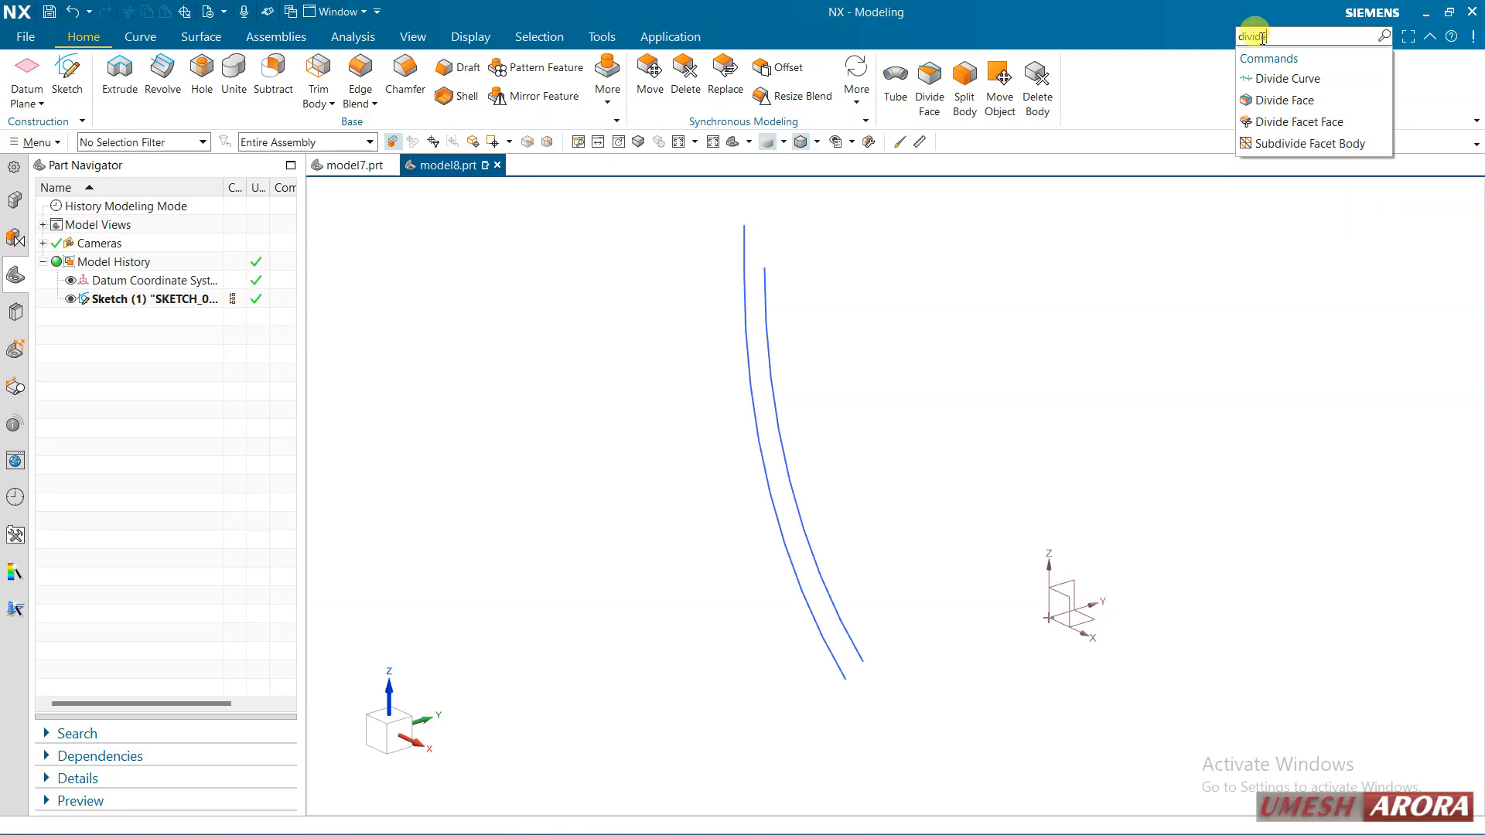
left_click(1288, 78)
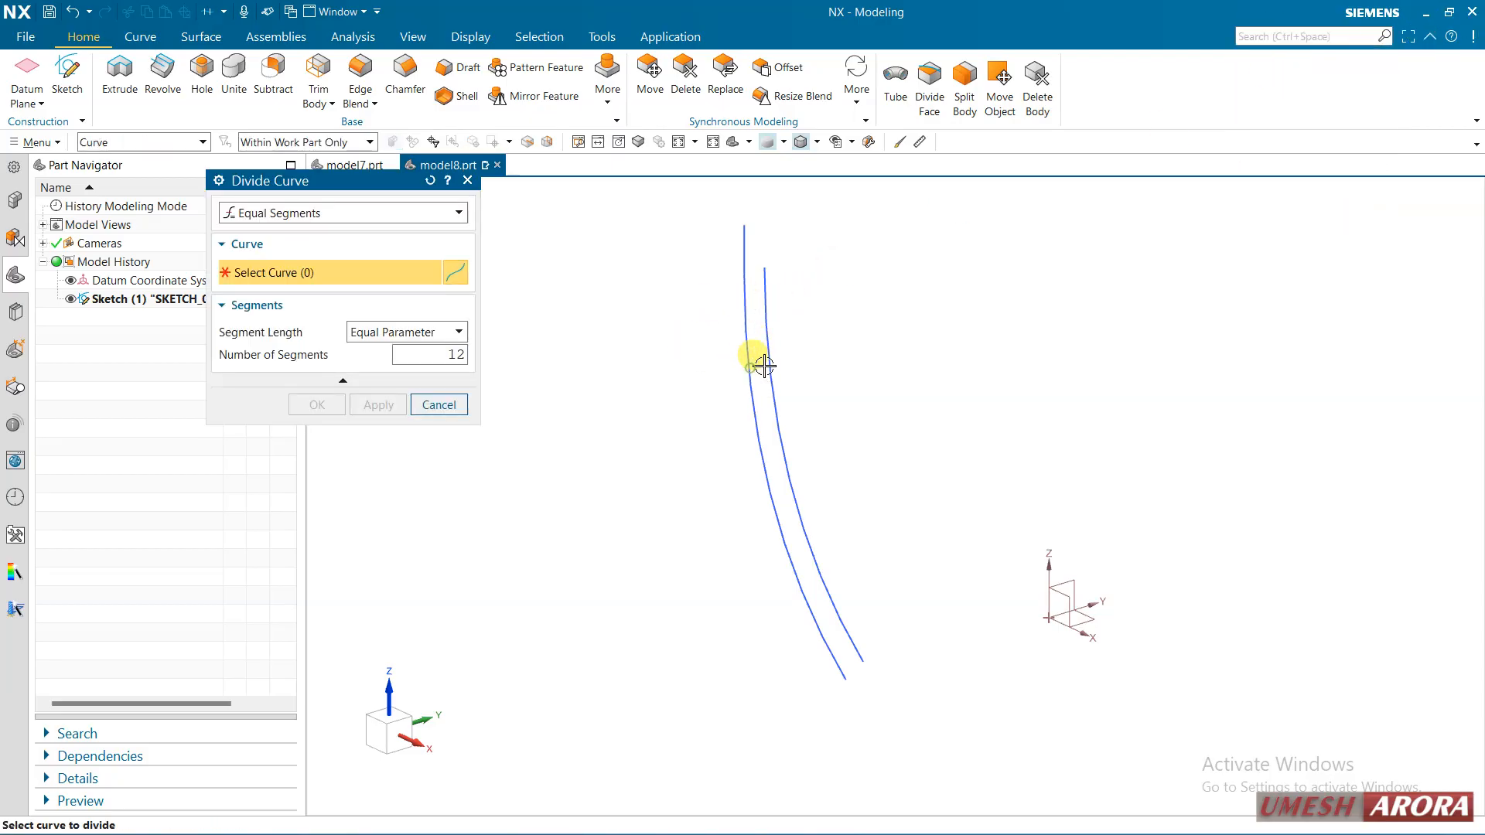
left_click(452, 403)
Create separate composite curves from the inner and outer arcs, and hide the original sketch.
left_click(149, 39)
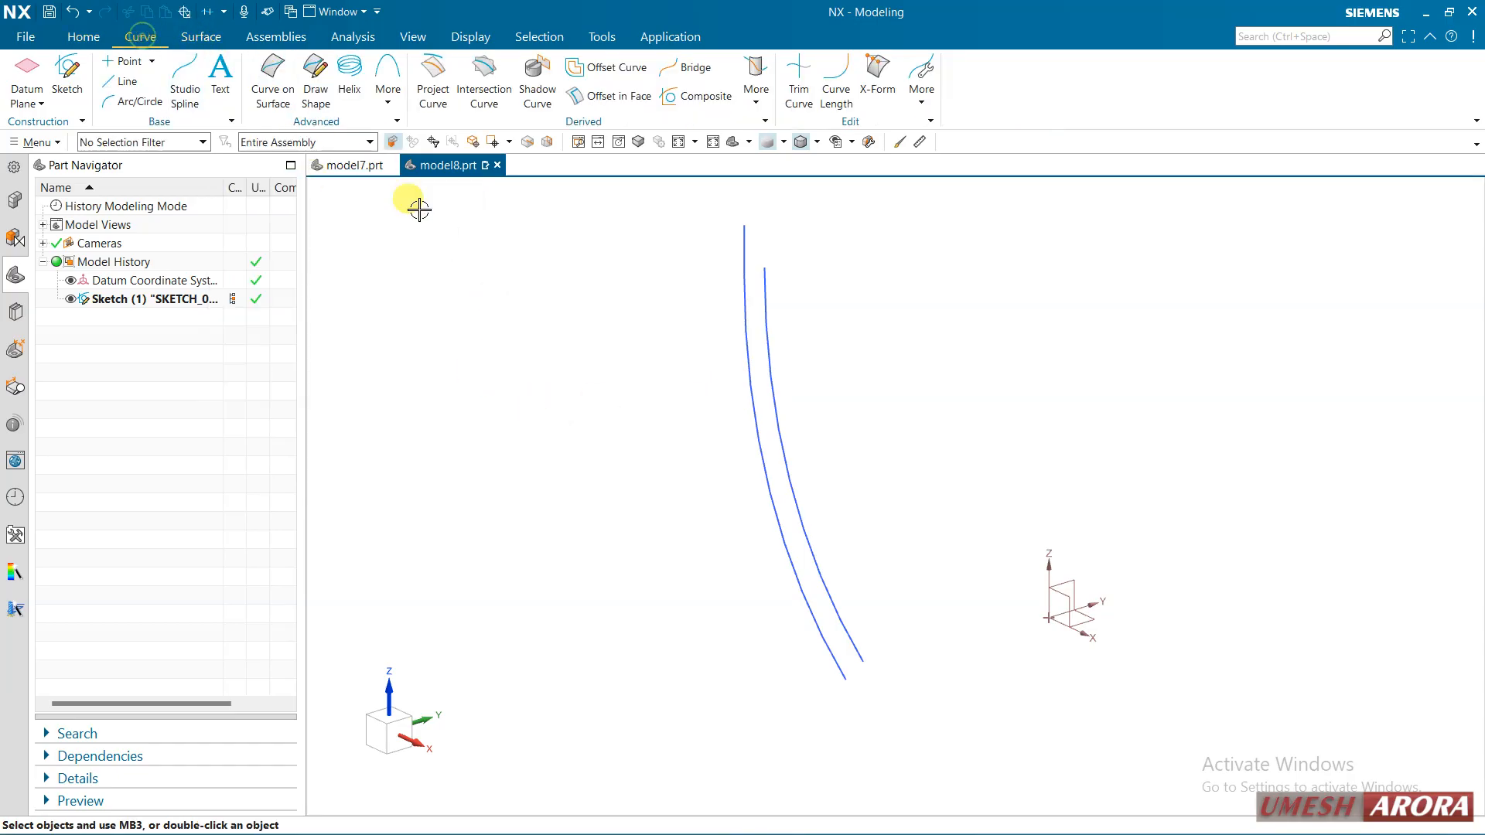
left_click(680, 94)
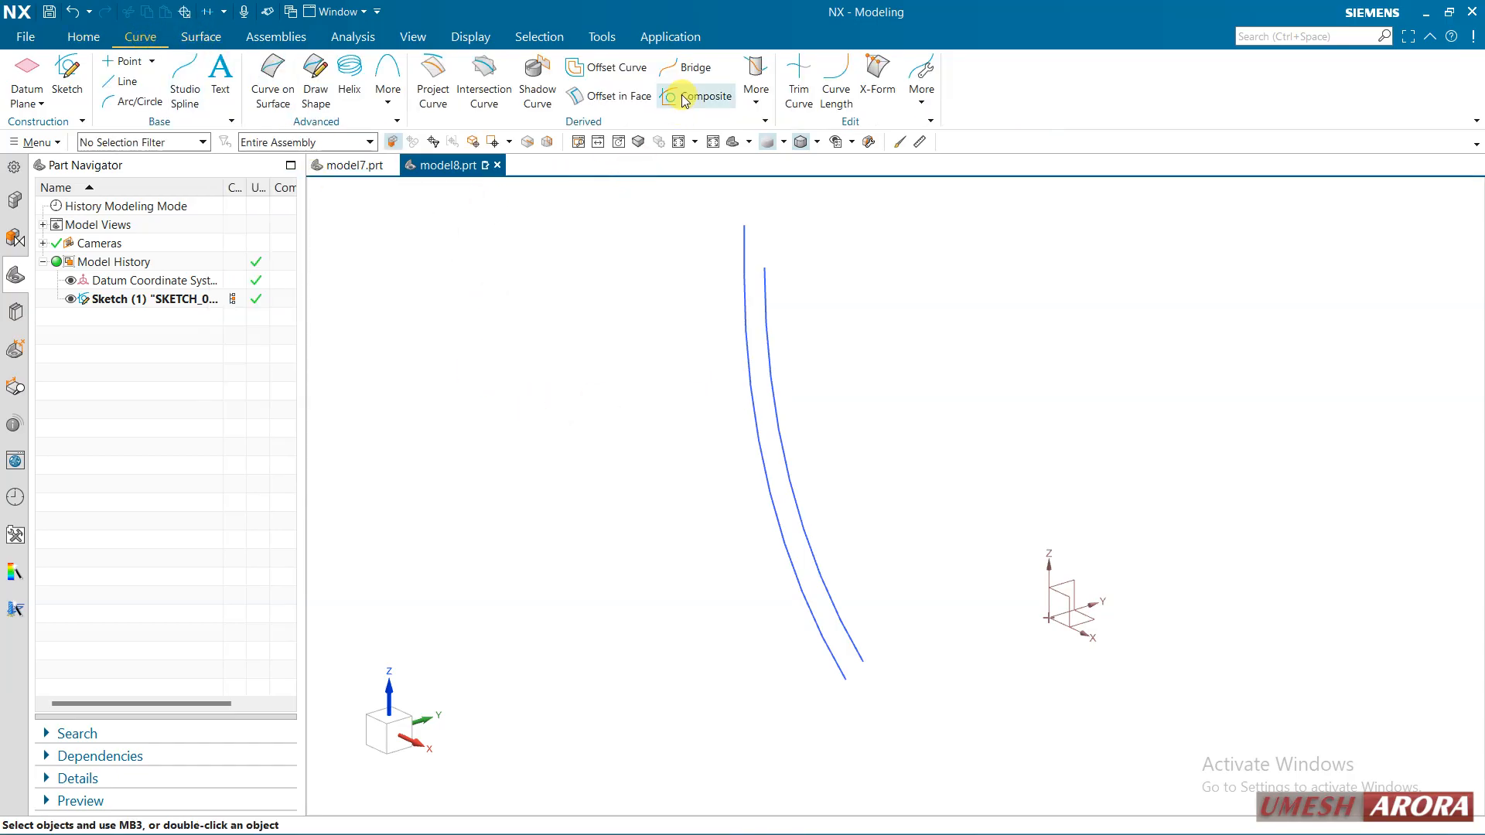
left_click(768, 334)
left_click(377, 322)
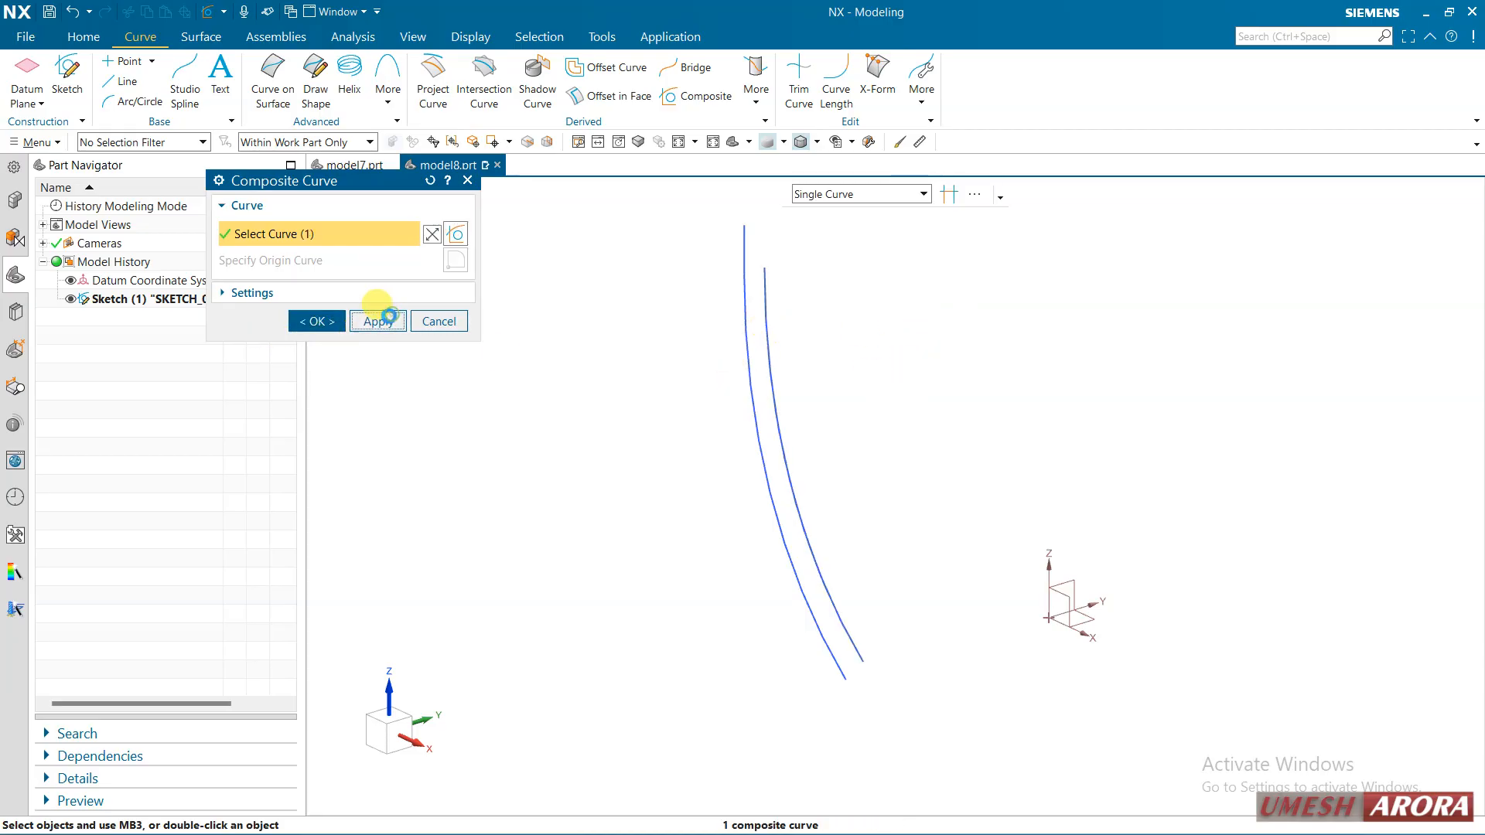
left_click(754, 389)
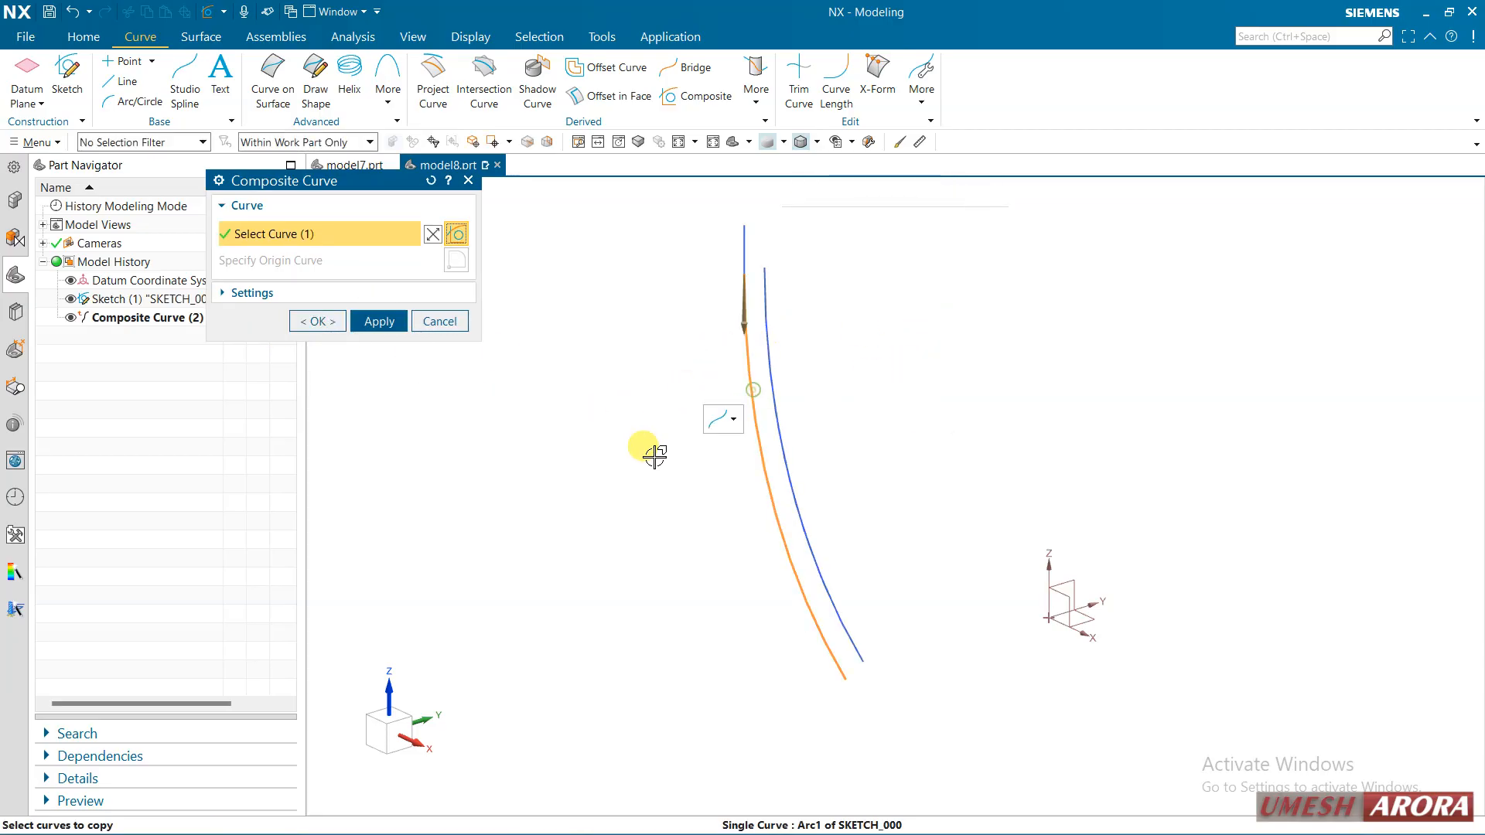
left_click(317, 321)
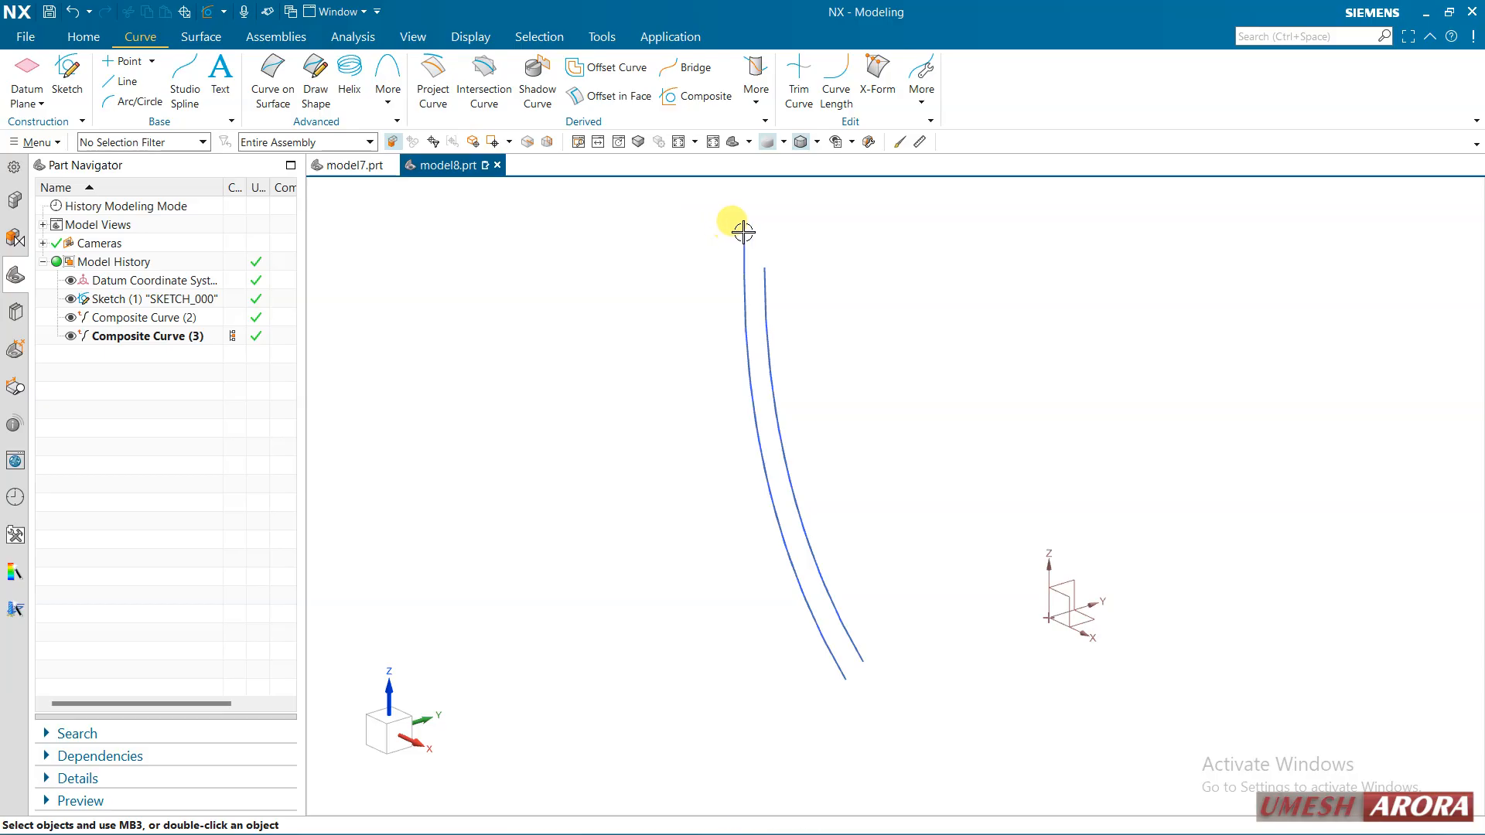
right_click_drag(744, 232, 741, 260)
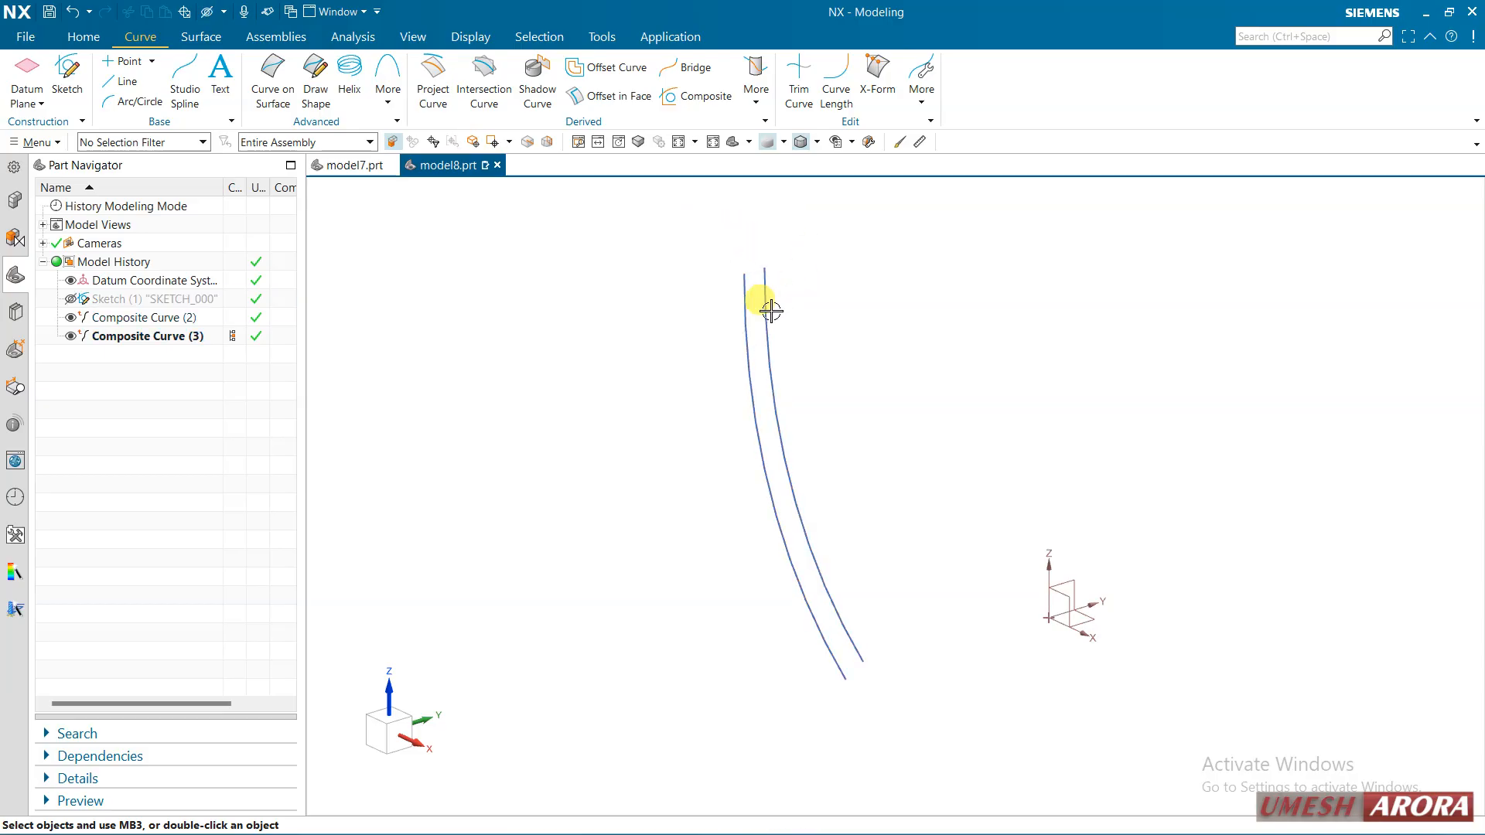
Divide the inner and outer composite curves each into 12 equal-parameter segments, accepting the removal of their creation parameters.
left_click(223, 11)
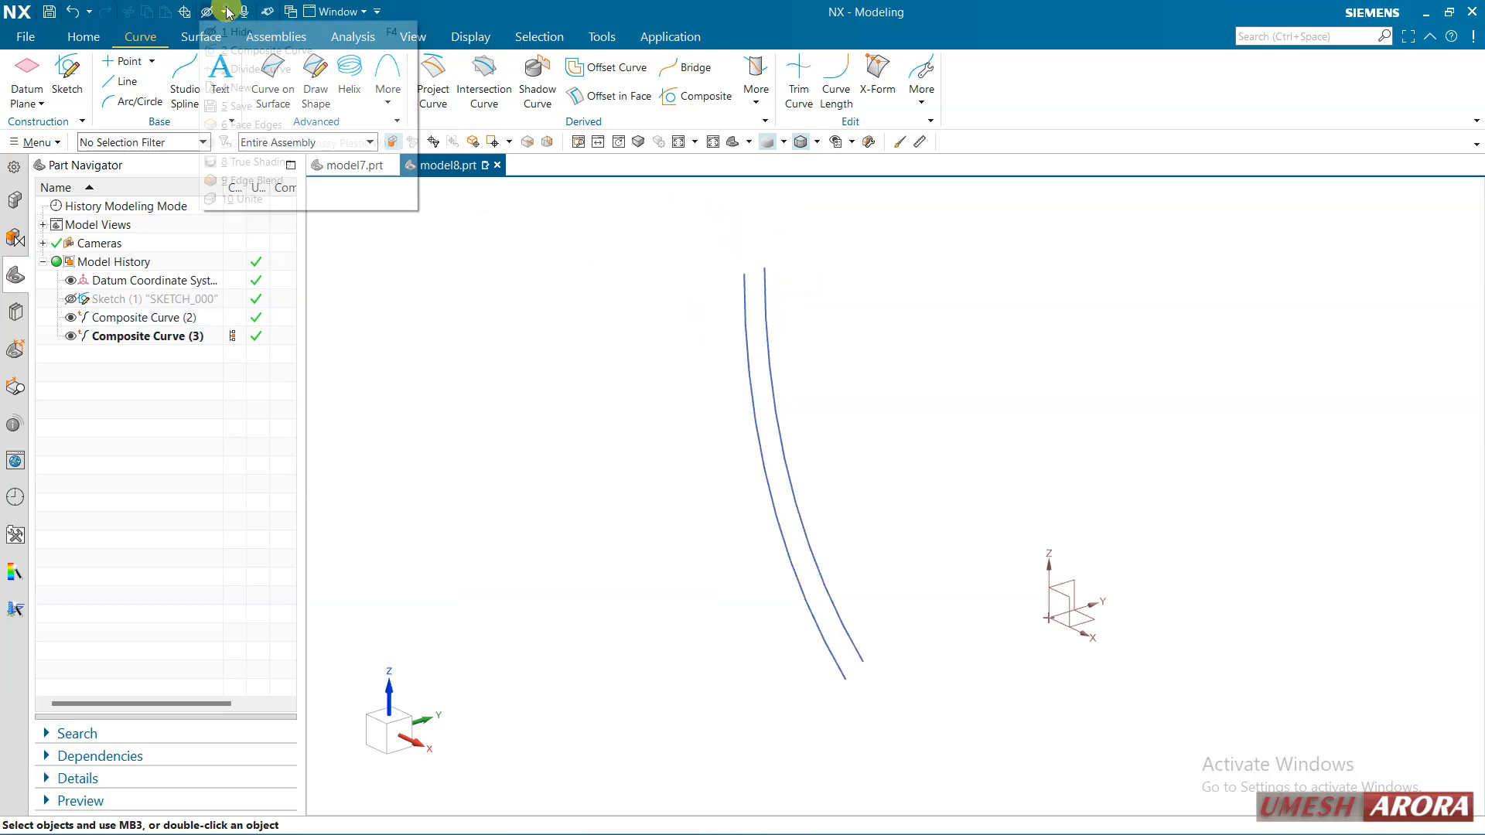
left_click(246, 69)
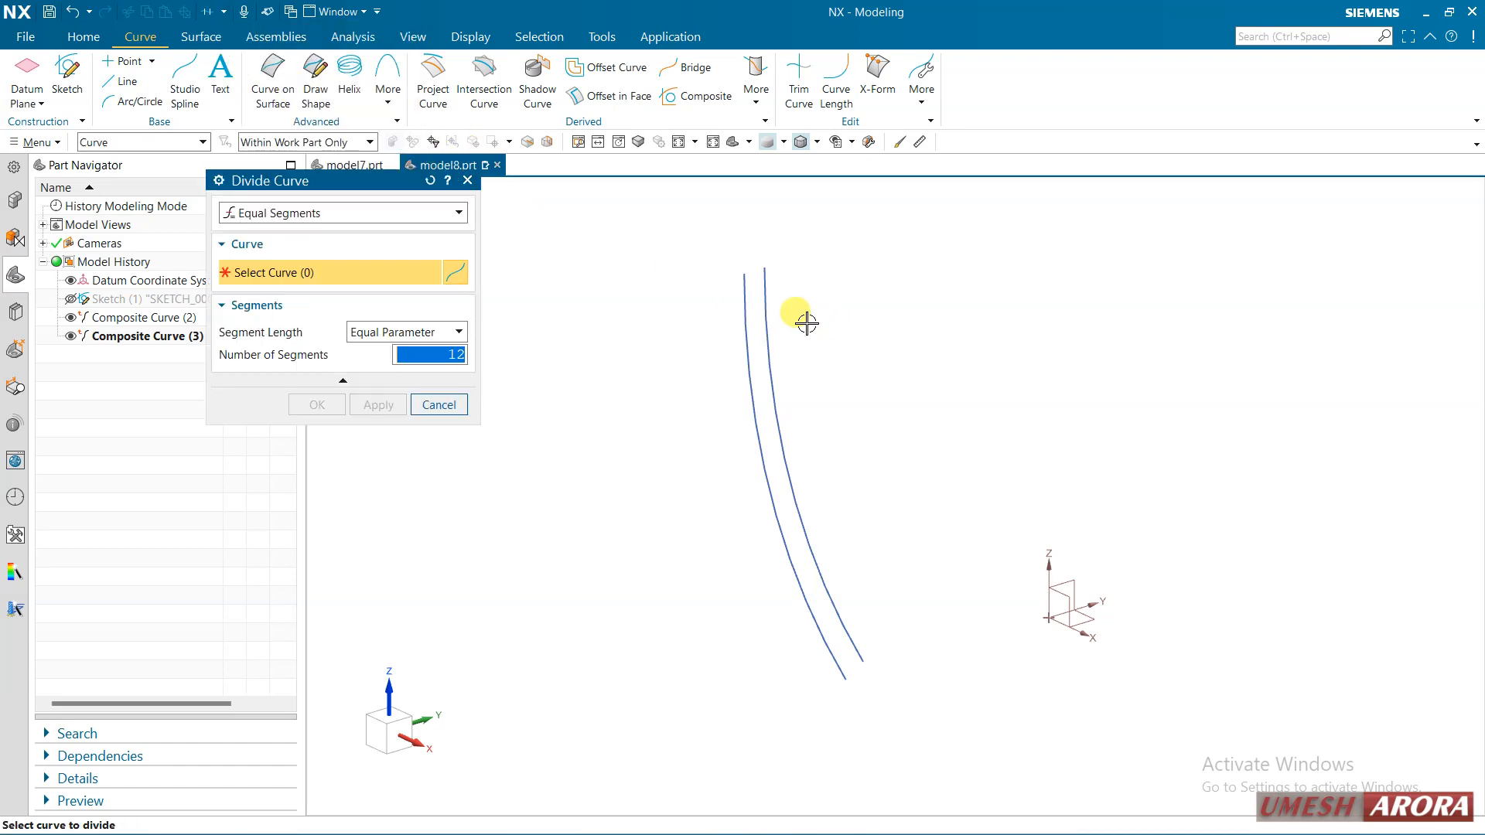
left_click(772, 344)
left_click(660, 456)
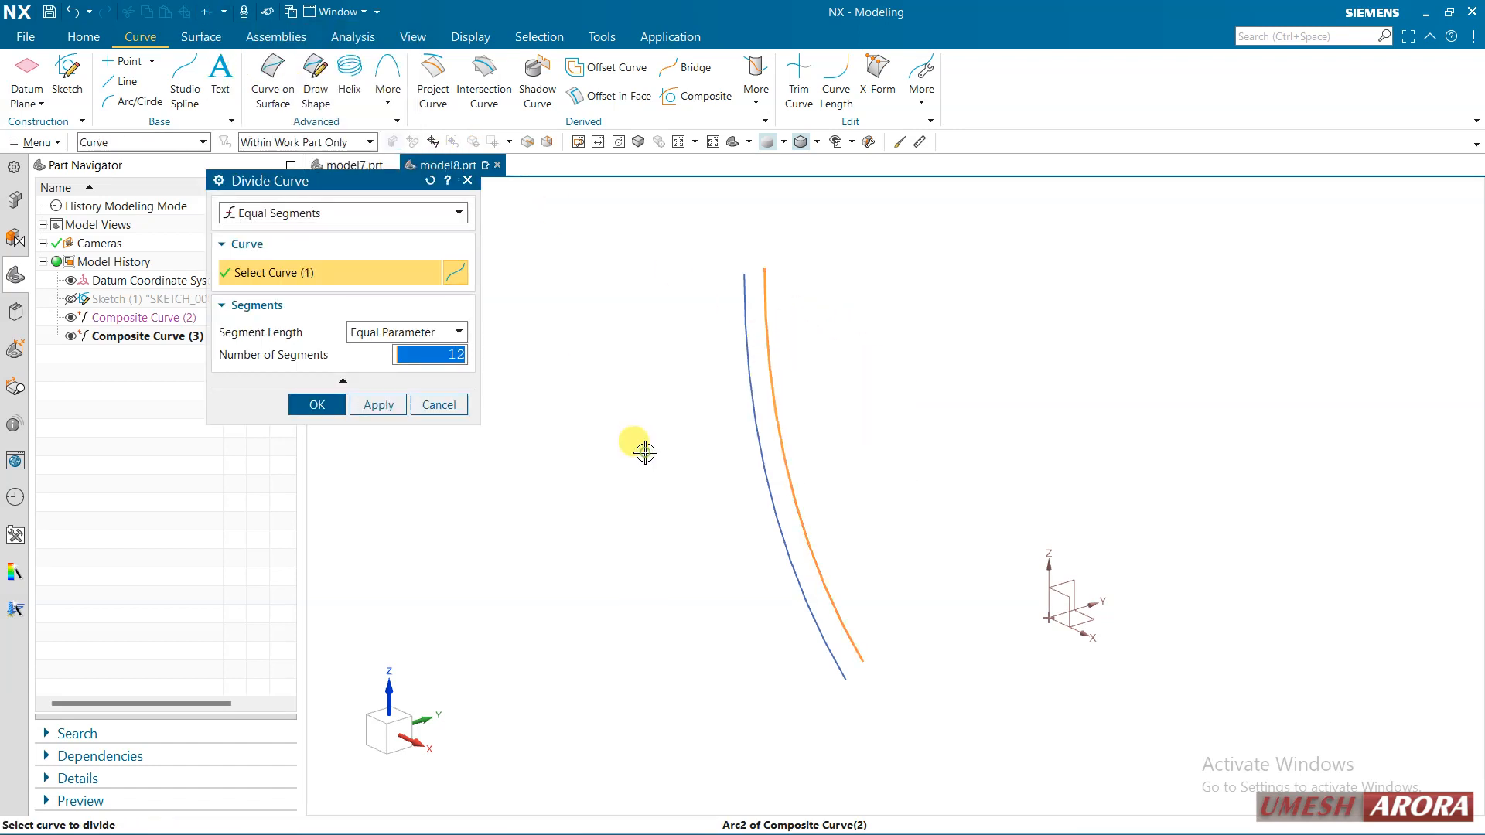
left_click(391, 410)
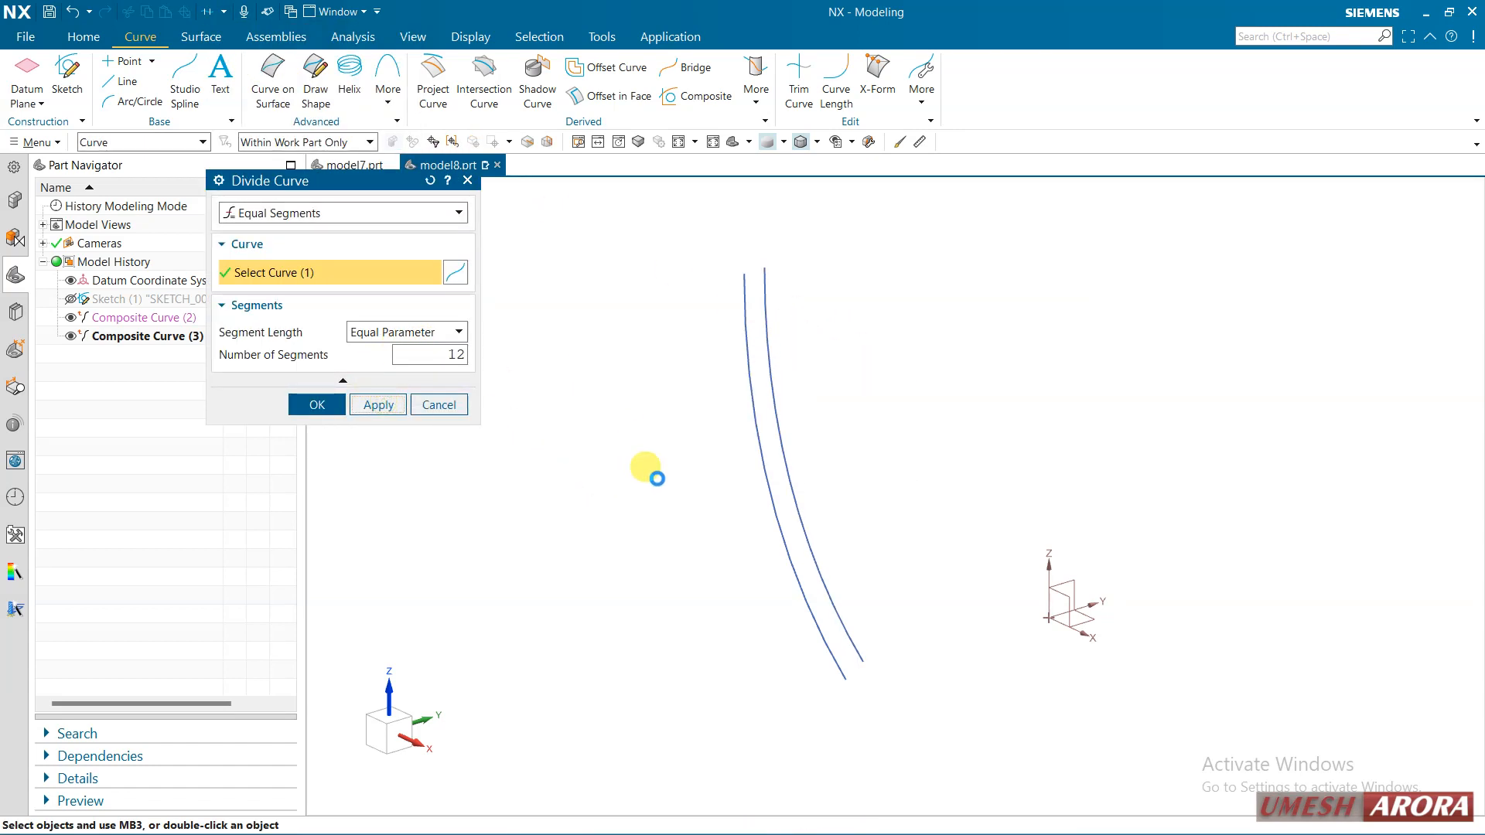
left_click(743, 335)
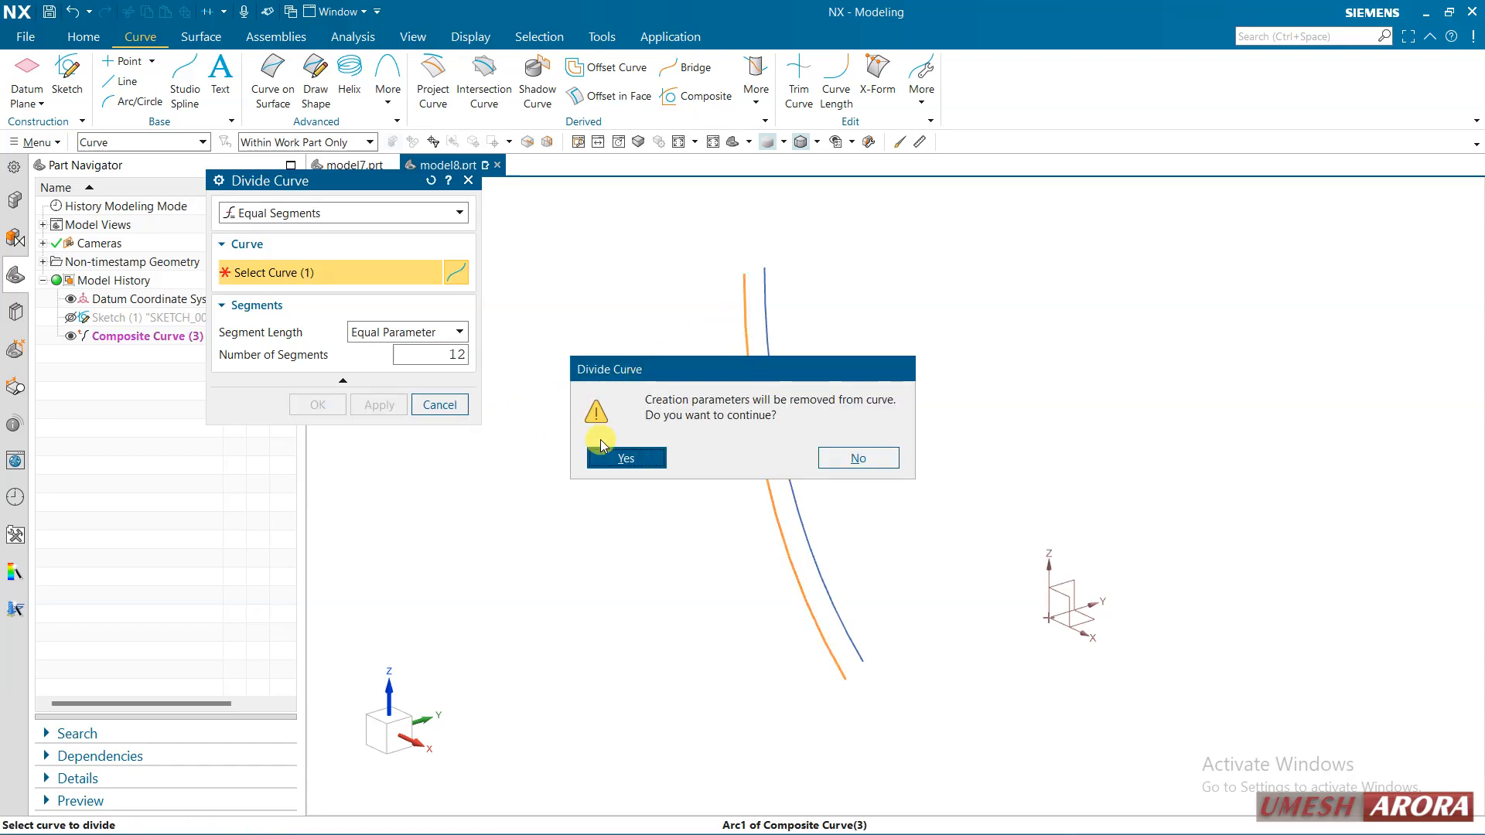
left_click(615, 456)
left_click(333, 412)
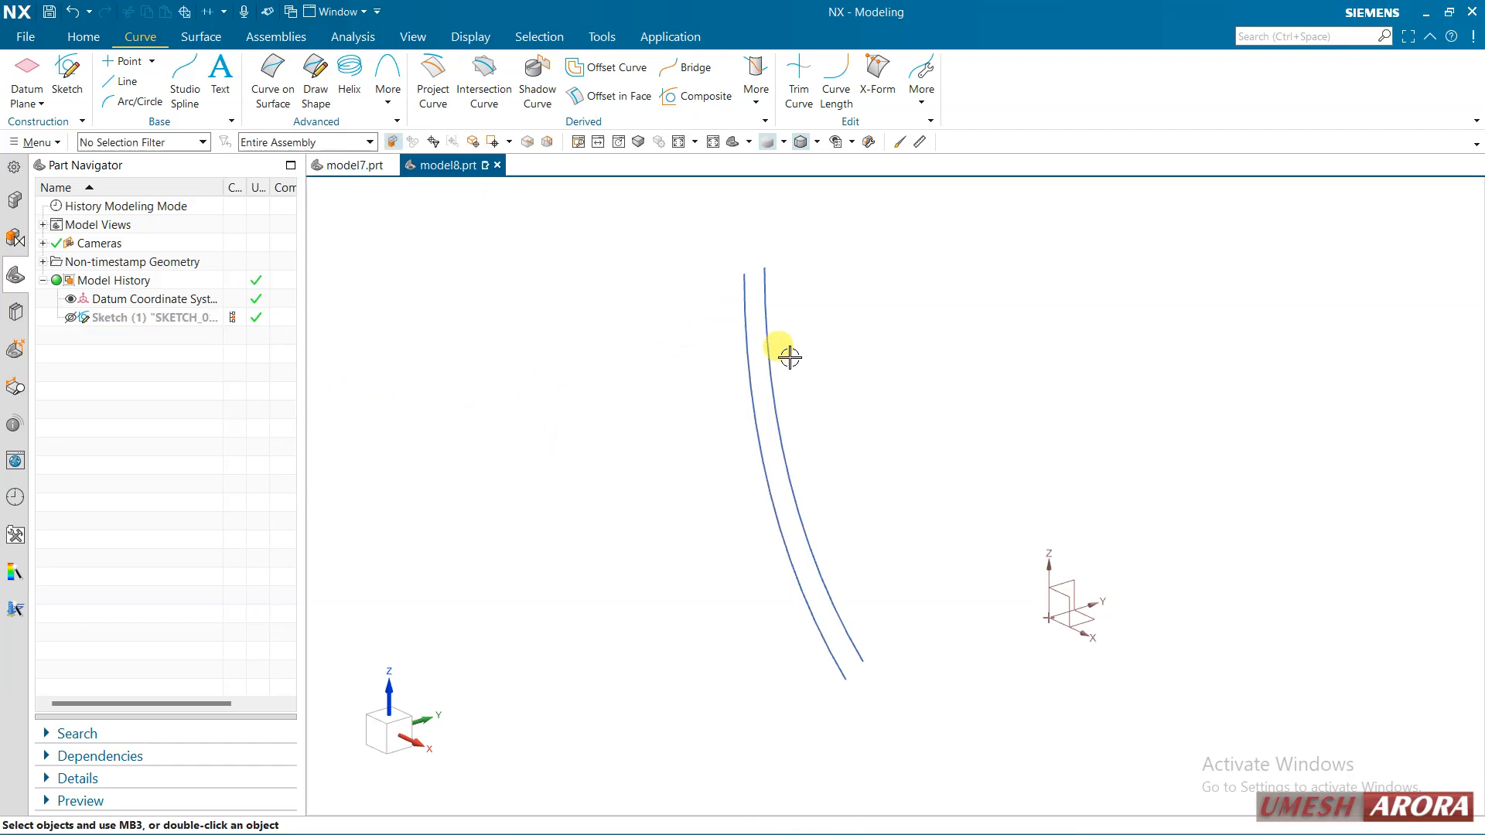
Sketch a 12-line zigzag on the YZ plane from the outer arc's upper end down, alternating between the arcs' division points, and finish the sketch.
left_click(66, 77)
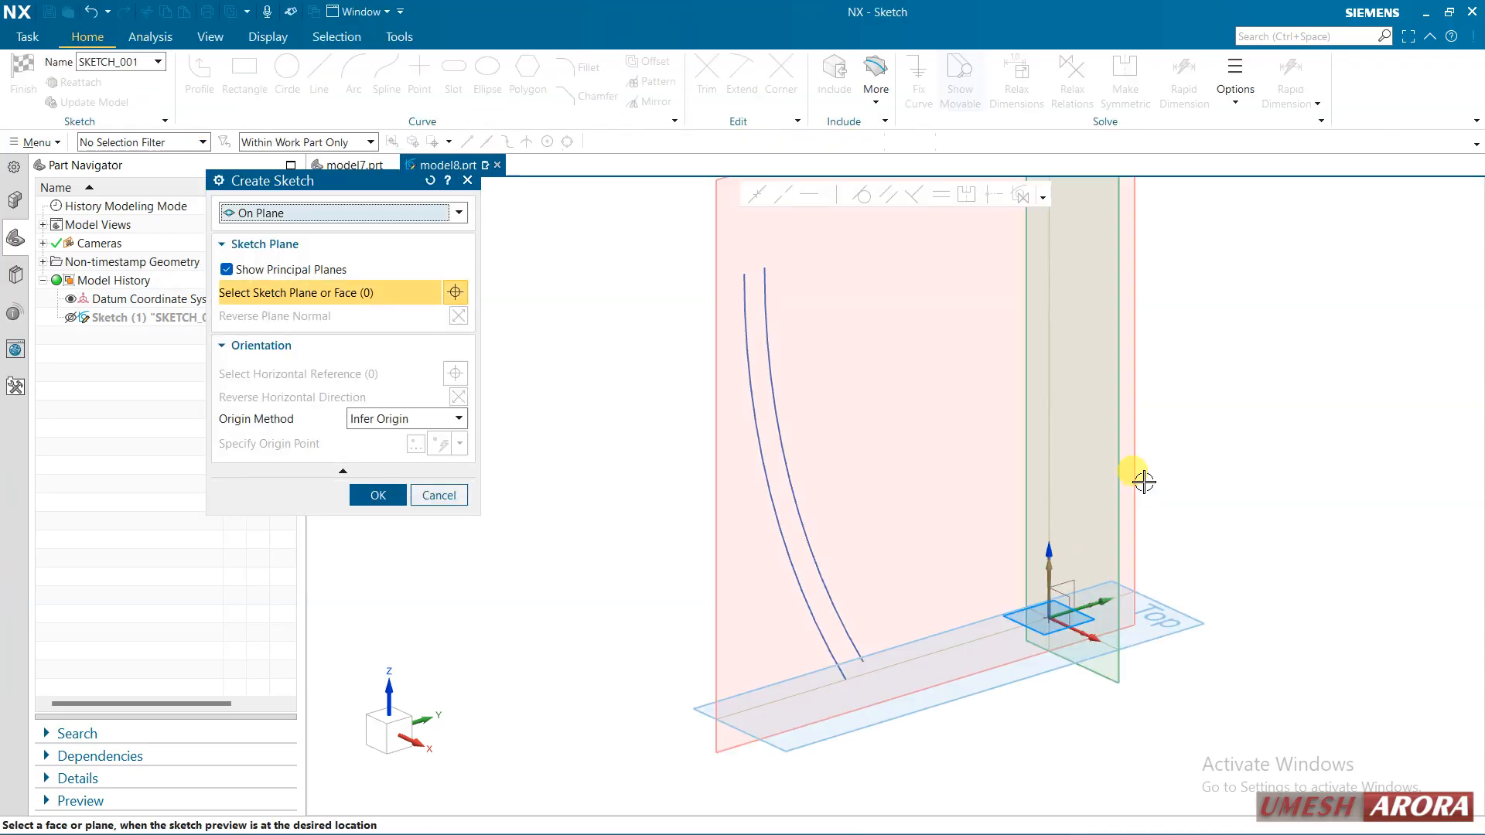
left_click(1196, 442)
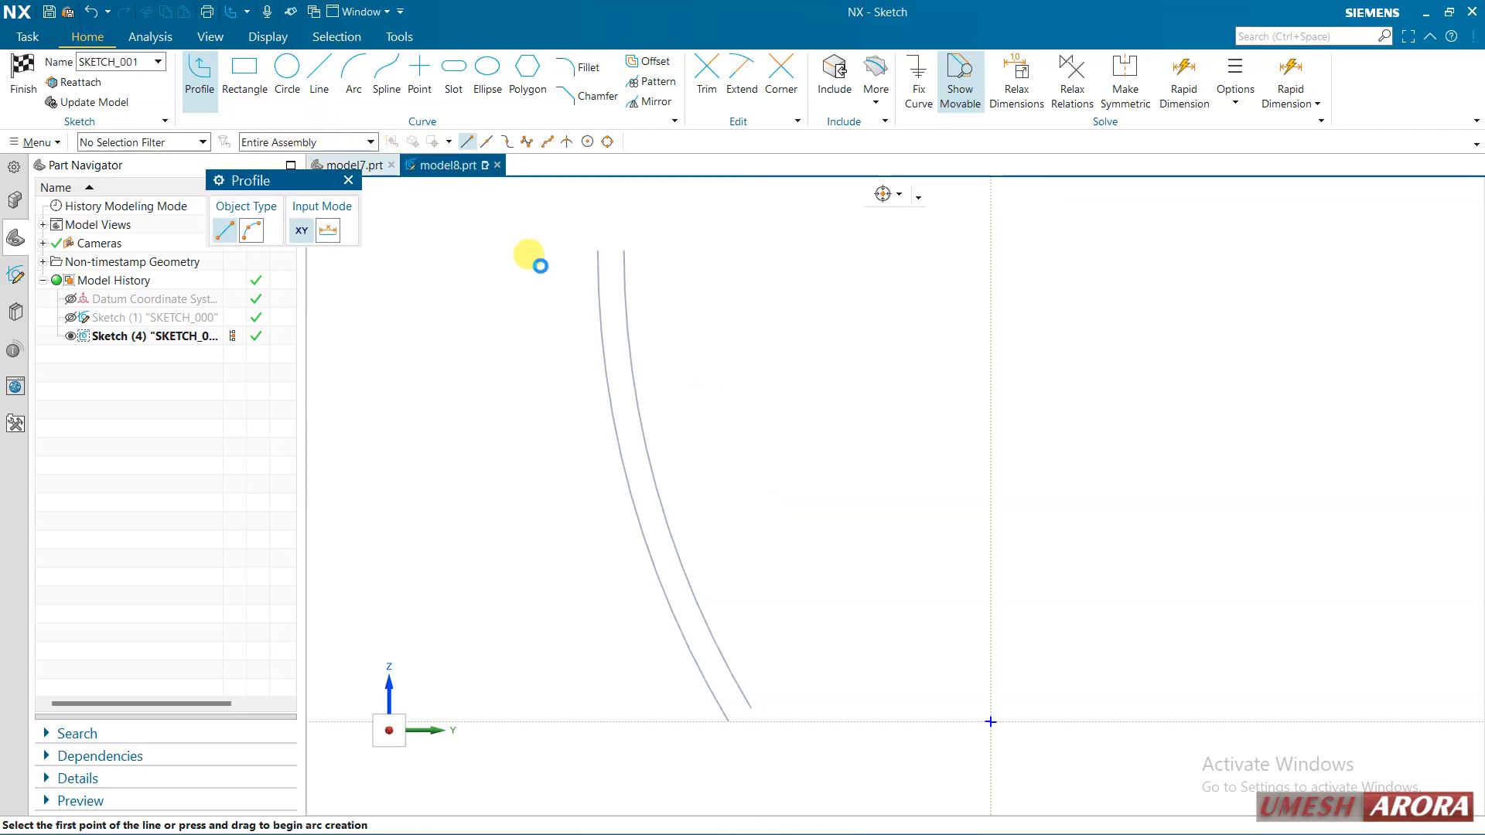
left_click(598, 251)
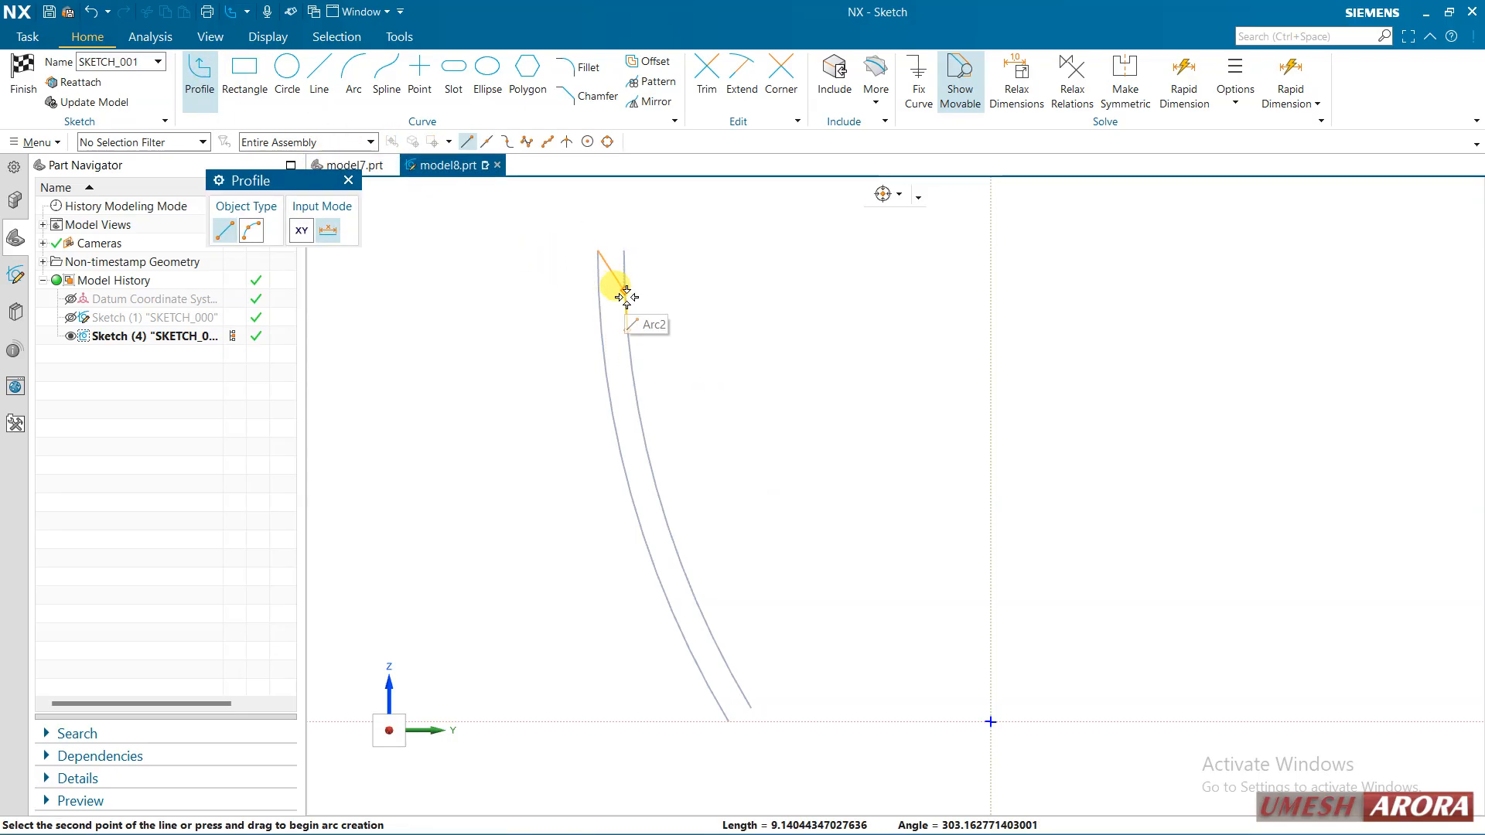
left_click(625, 292)
left_click(602, 334)
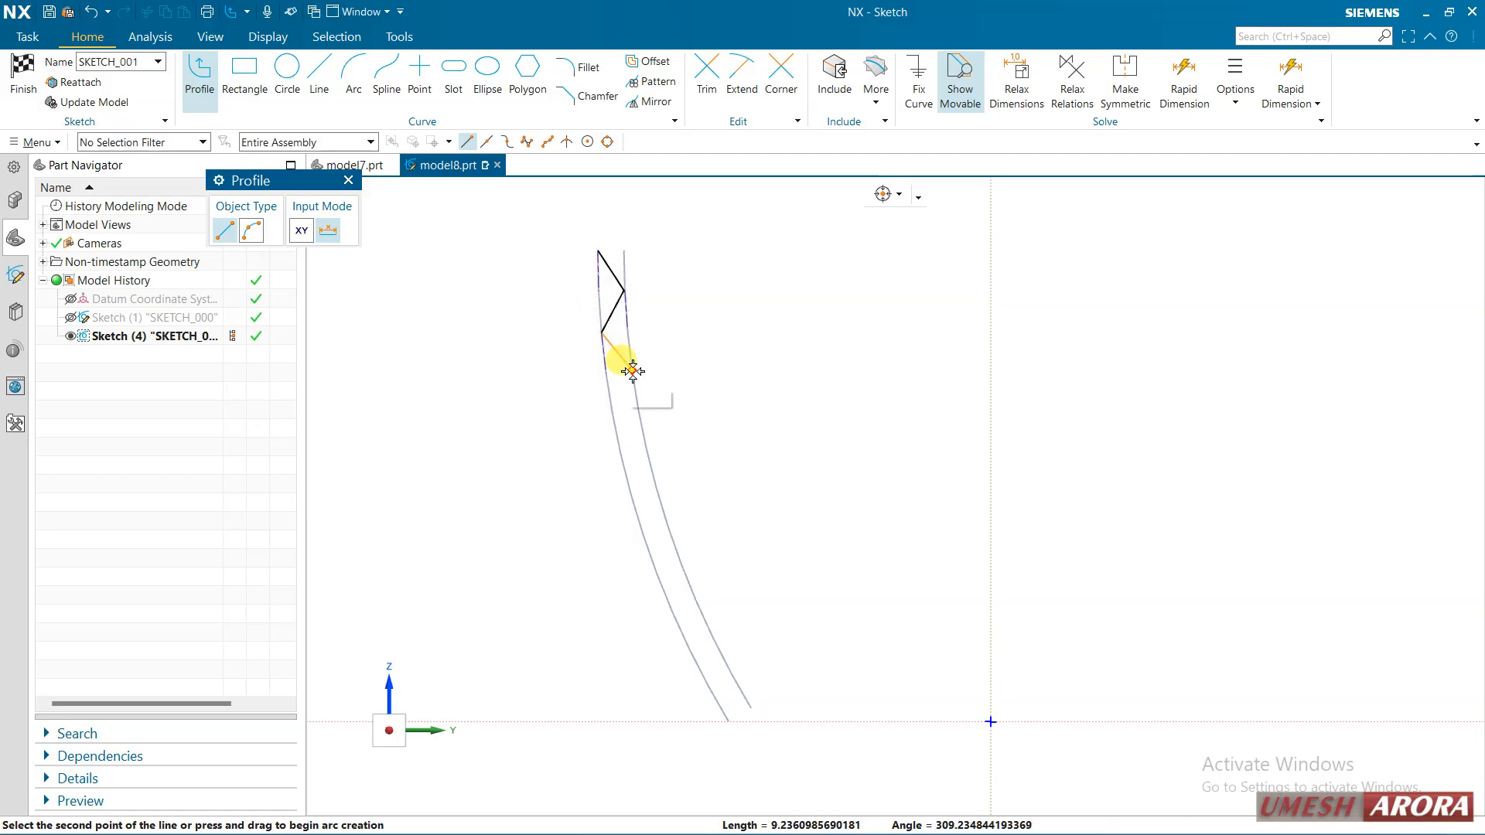
left_click(632, 366)
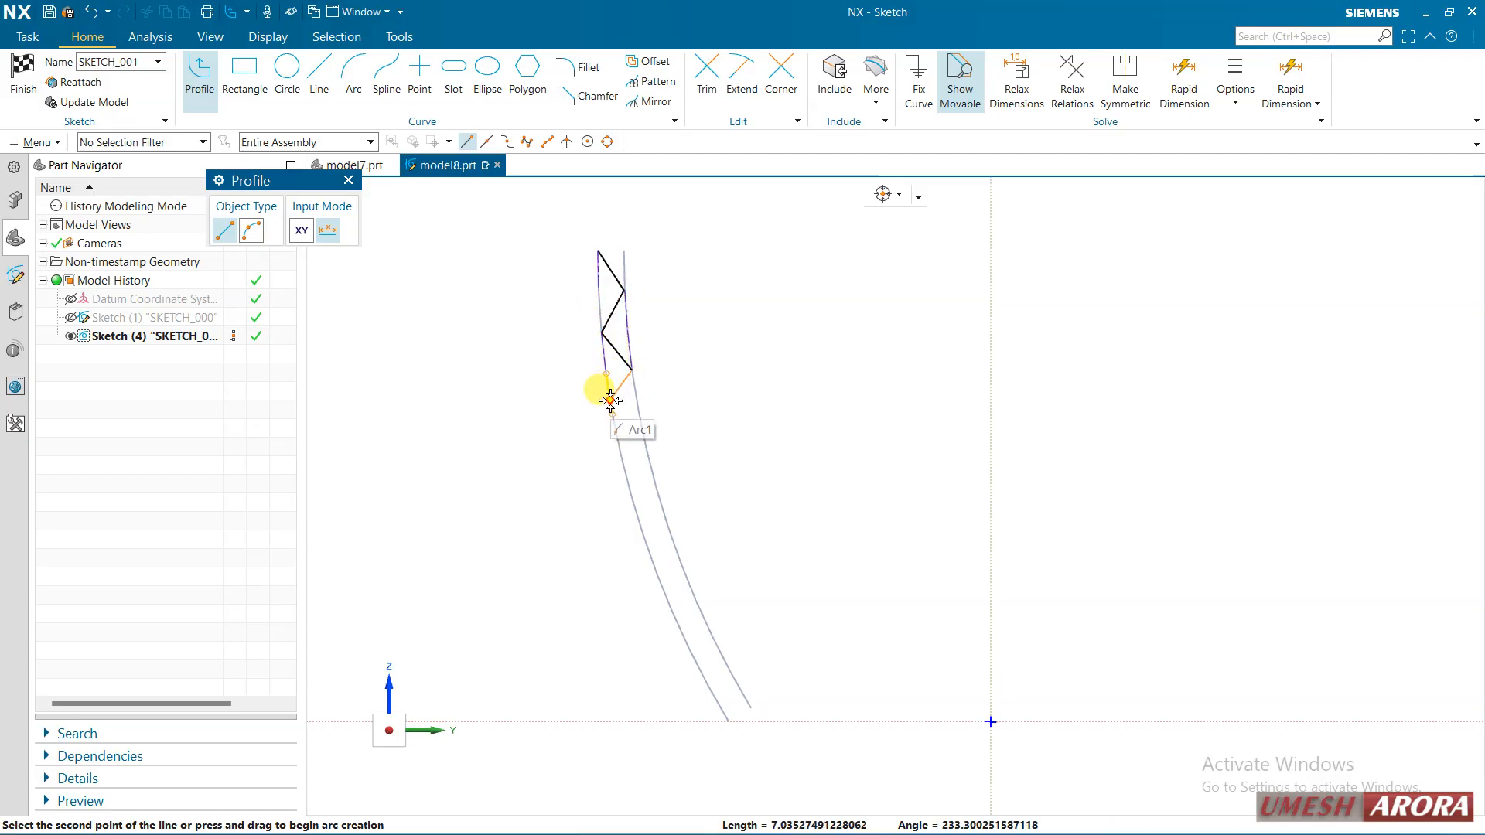
left_click(612, 413)
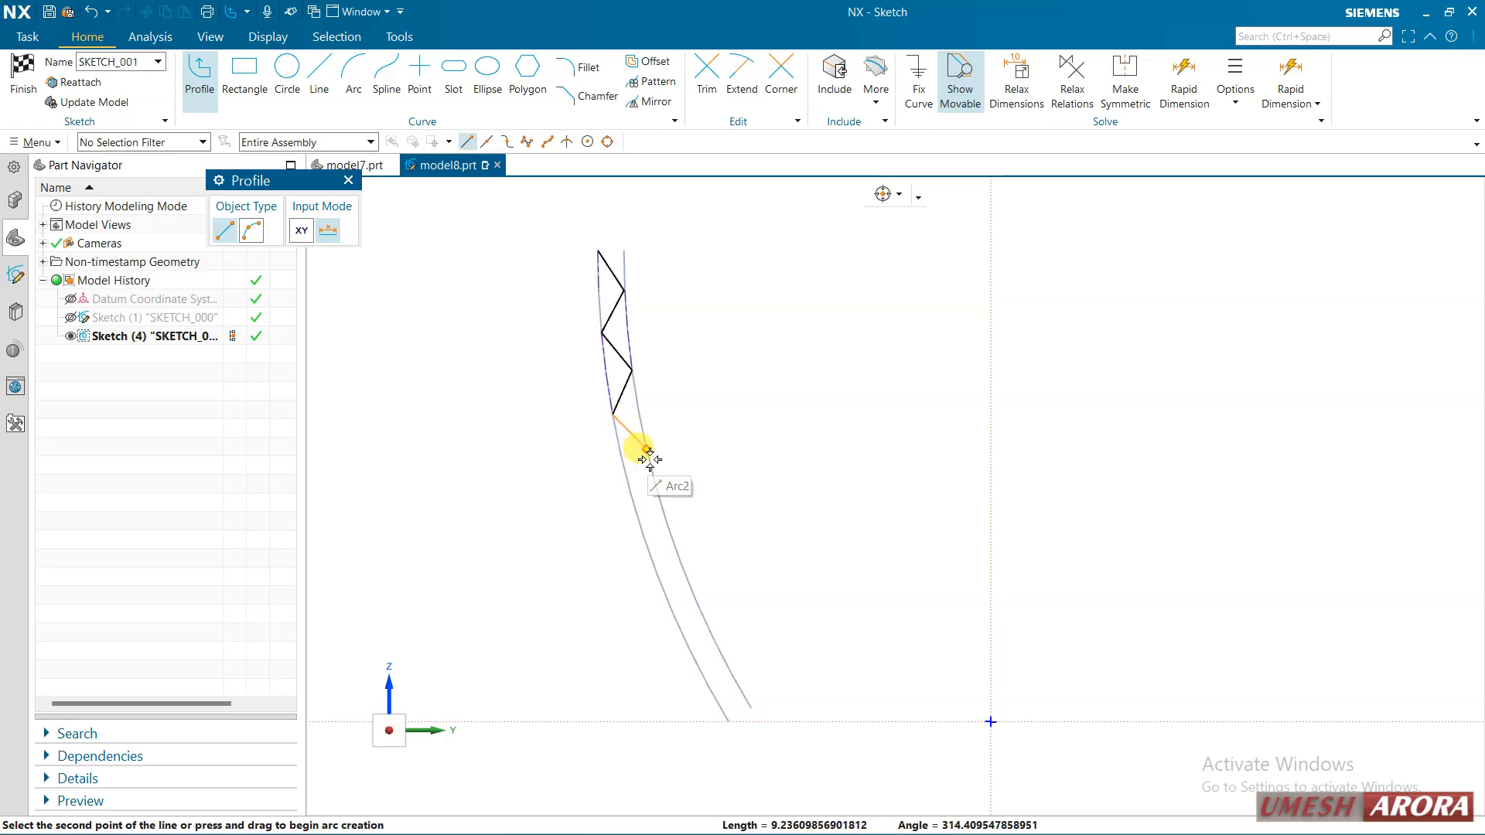
left_click(645, 450)
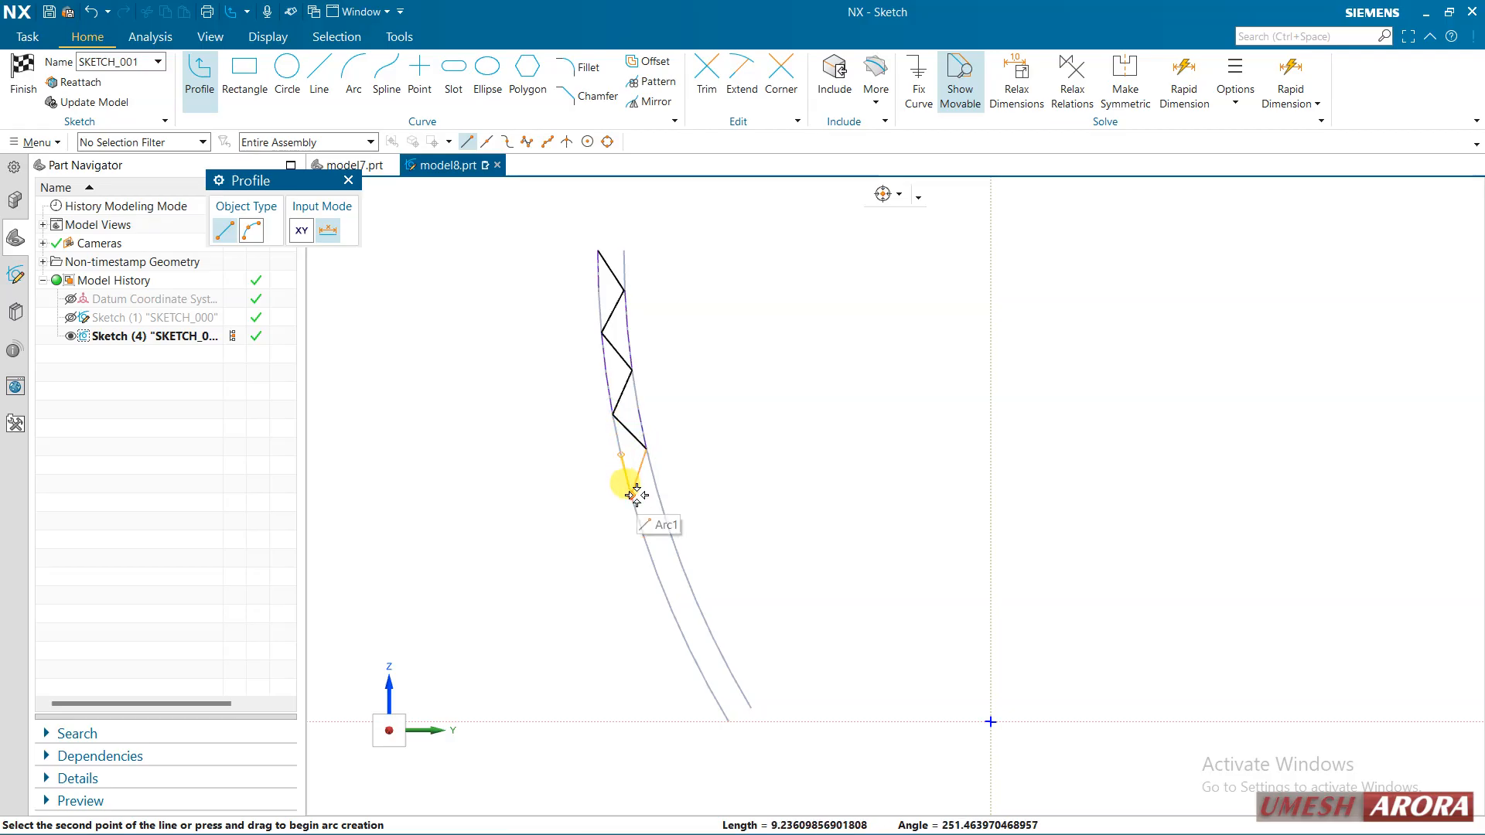
left_click(632, 496)
left_click(667, 527)
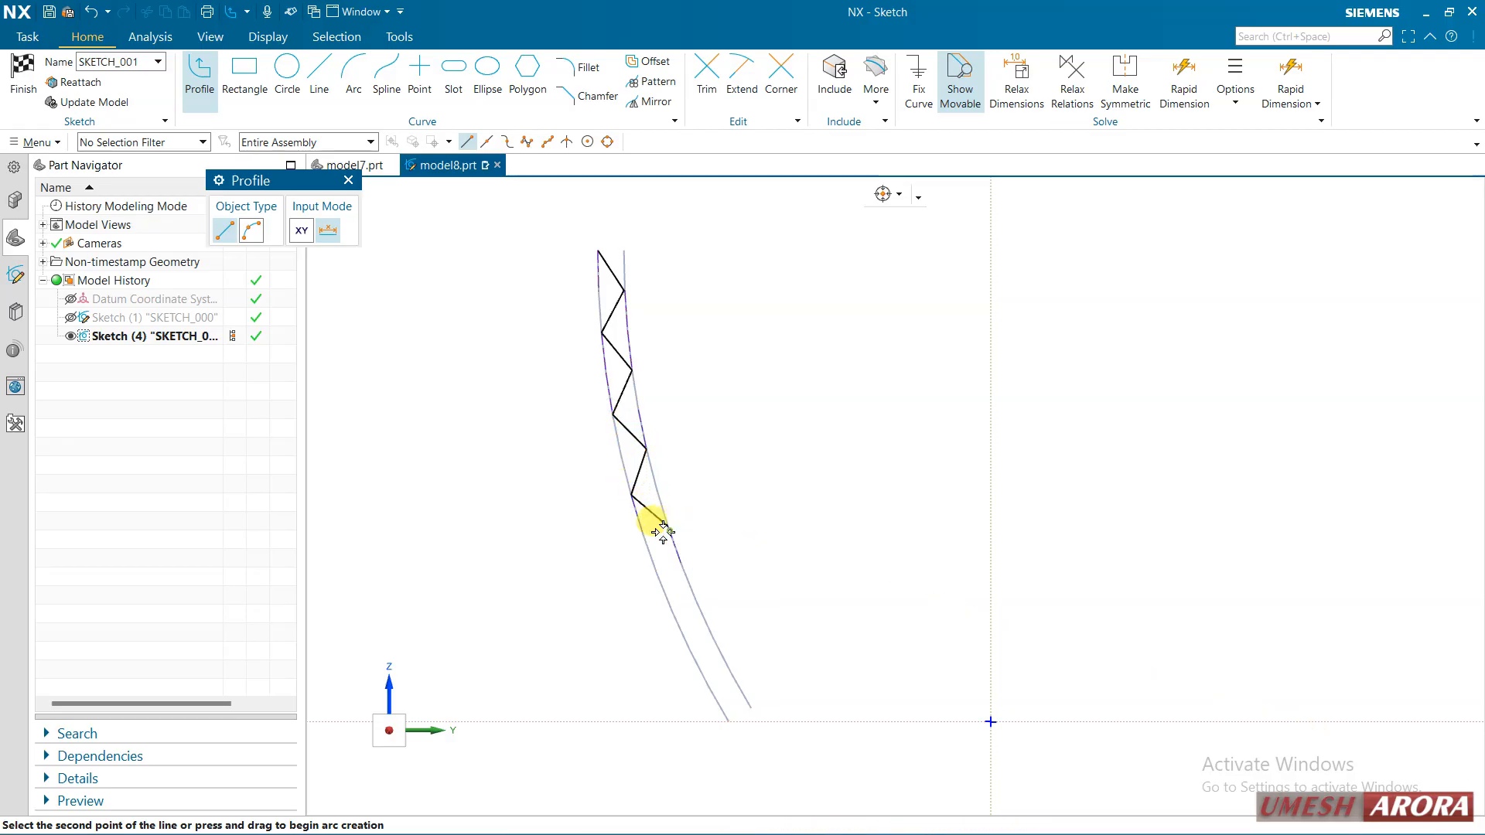
left_click(658, 572)
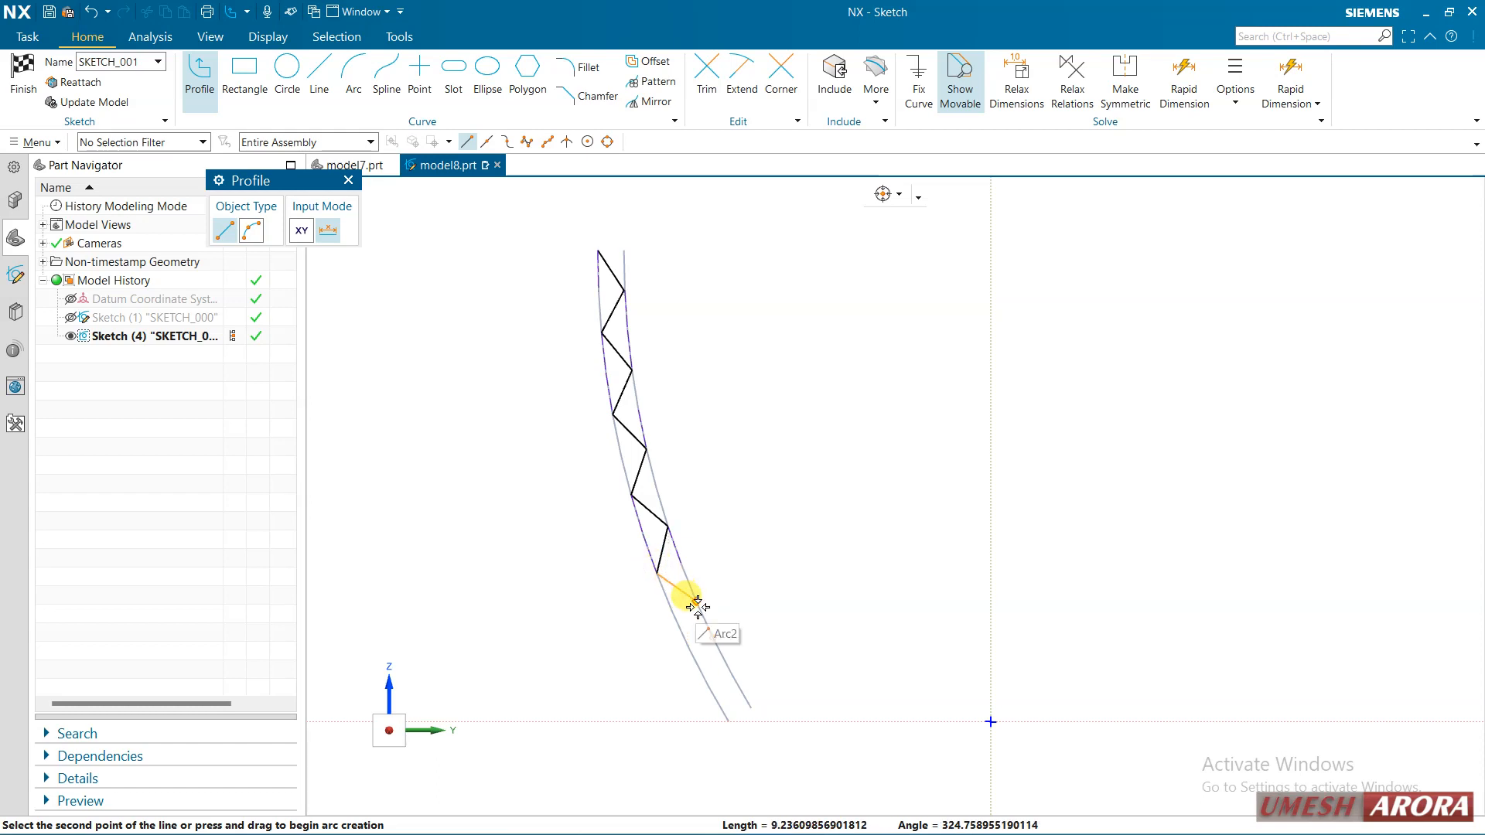
left_click(696, 602)
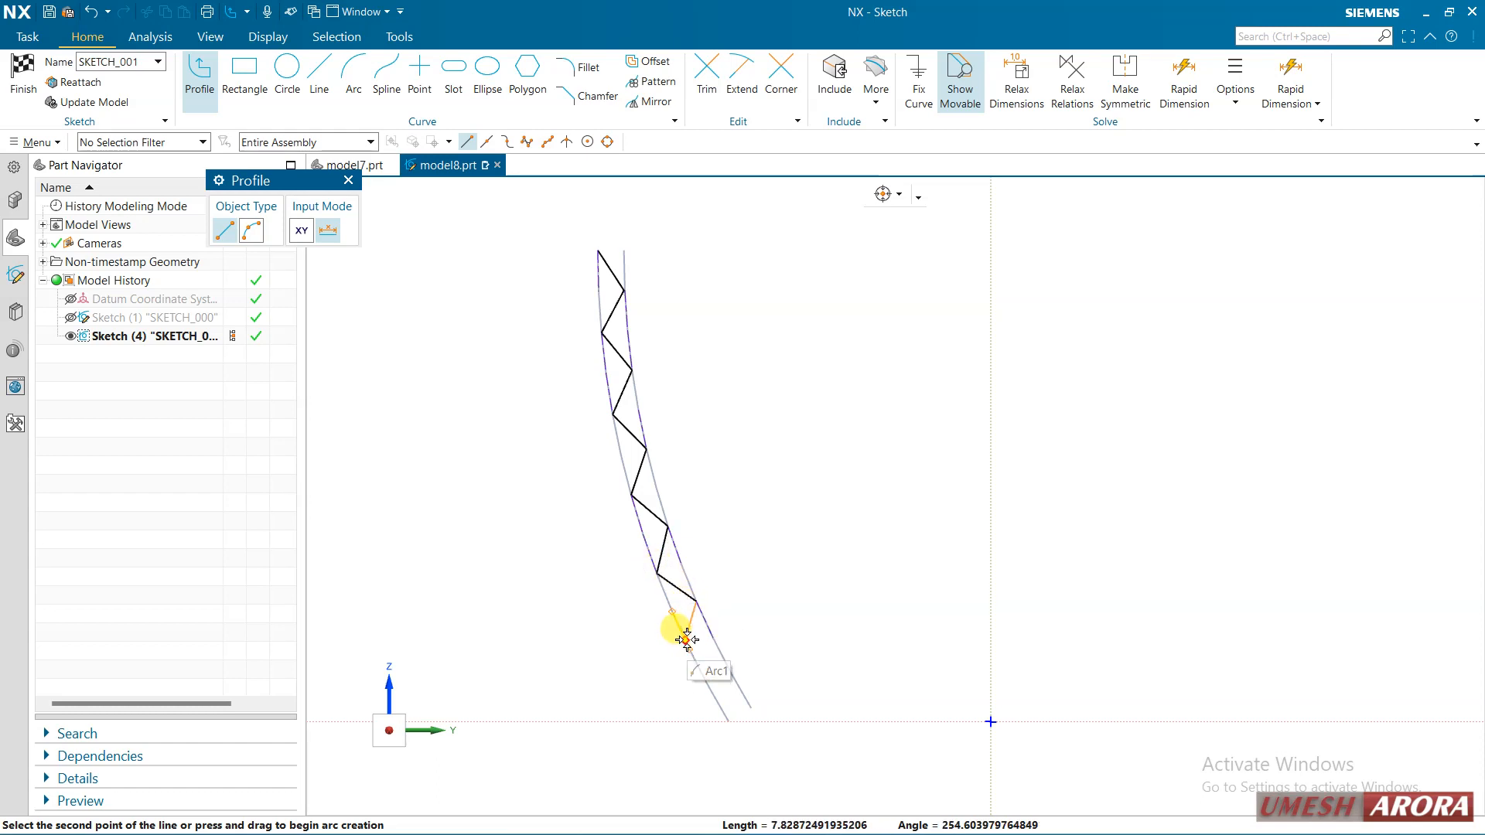
left_click(689, 648)
left_click(731, 671)
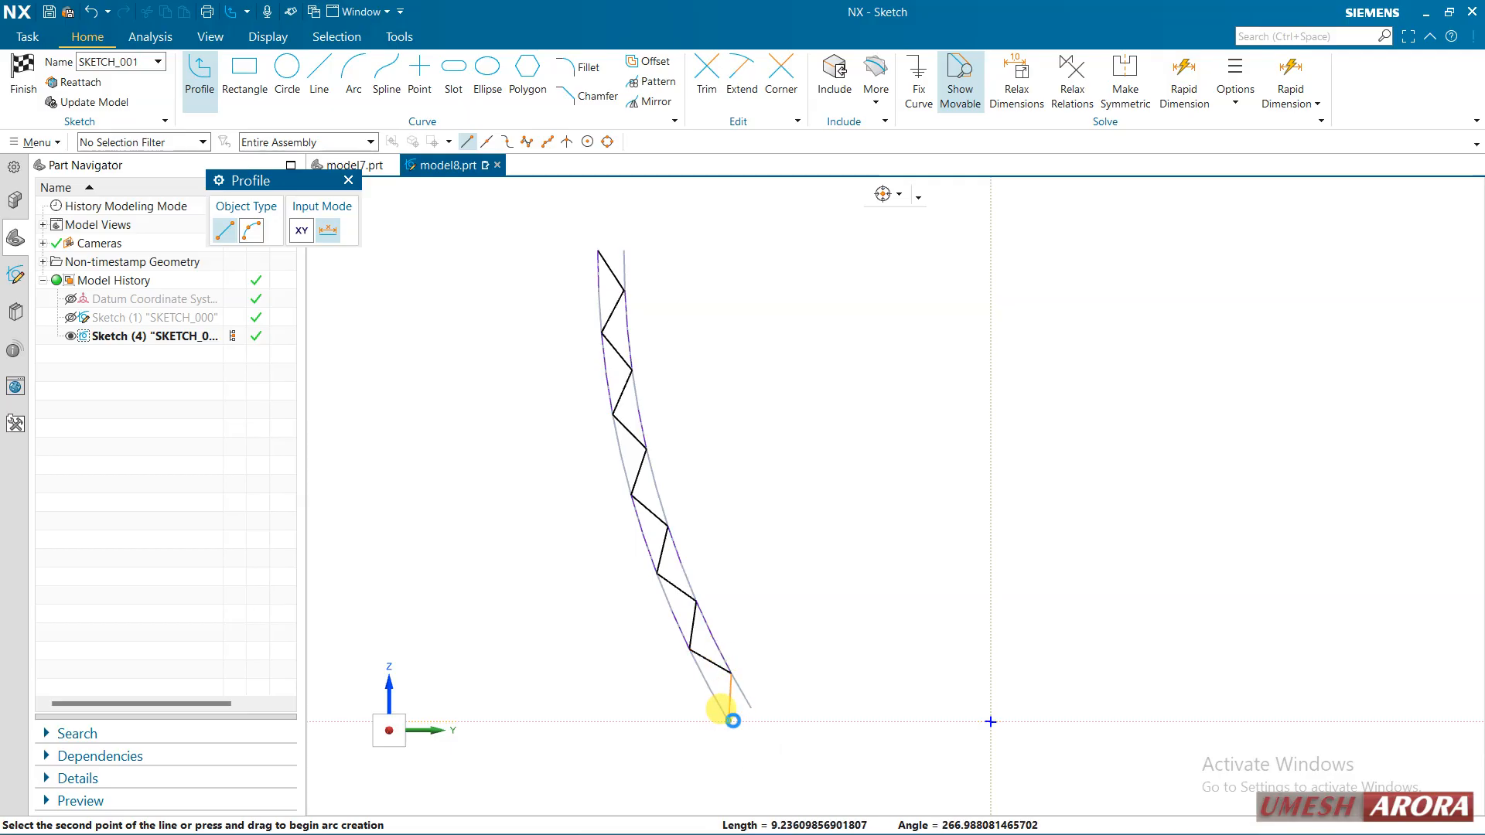
left_click(732, 721)
key("Escape")
key("Escape")
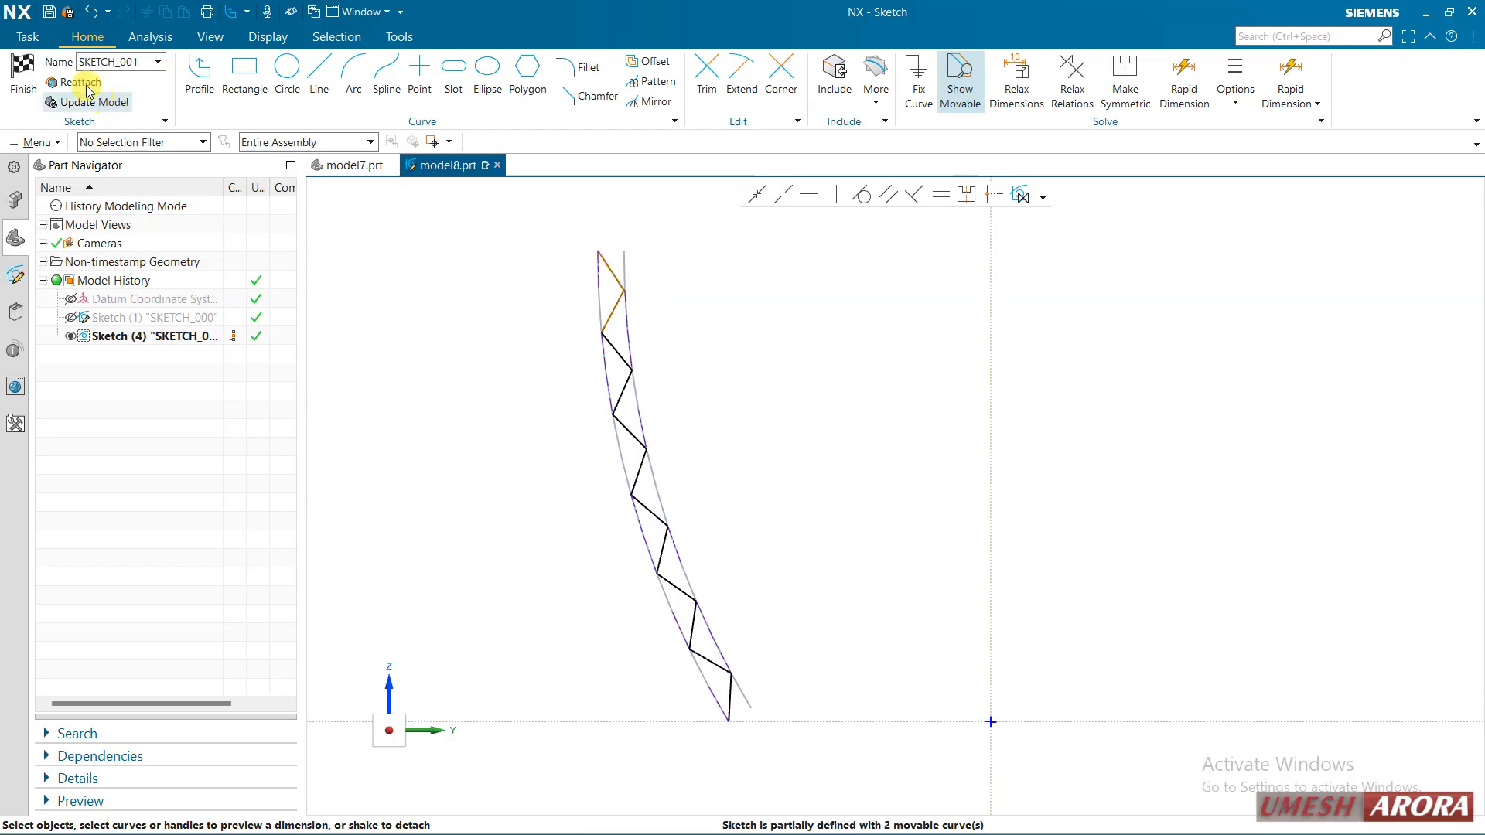
left_click(17, 77)
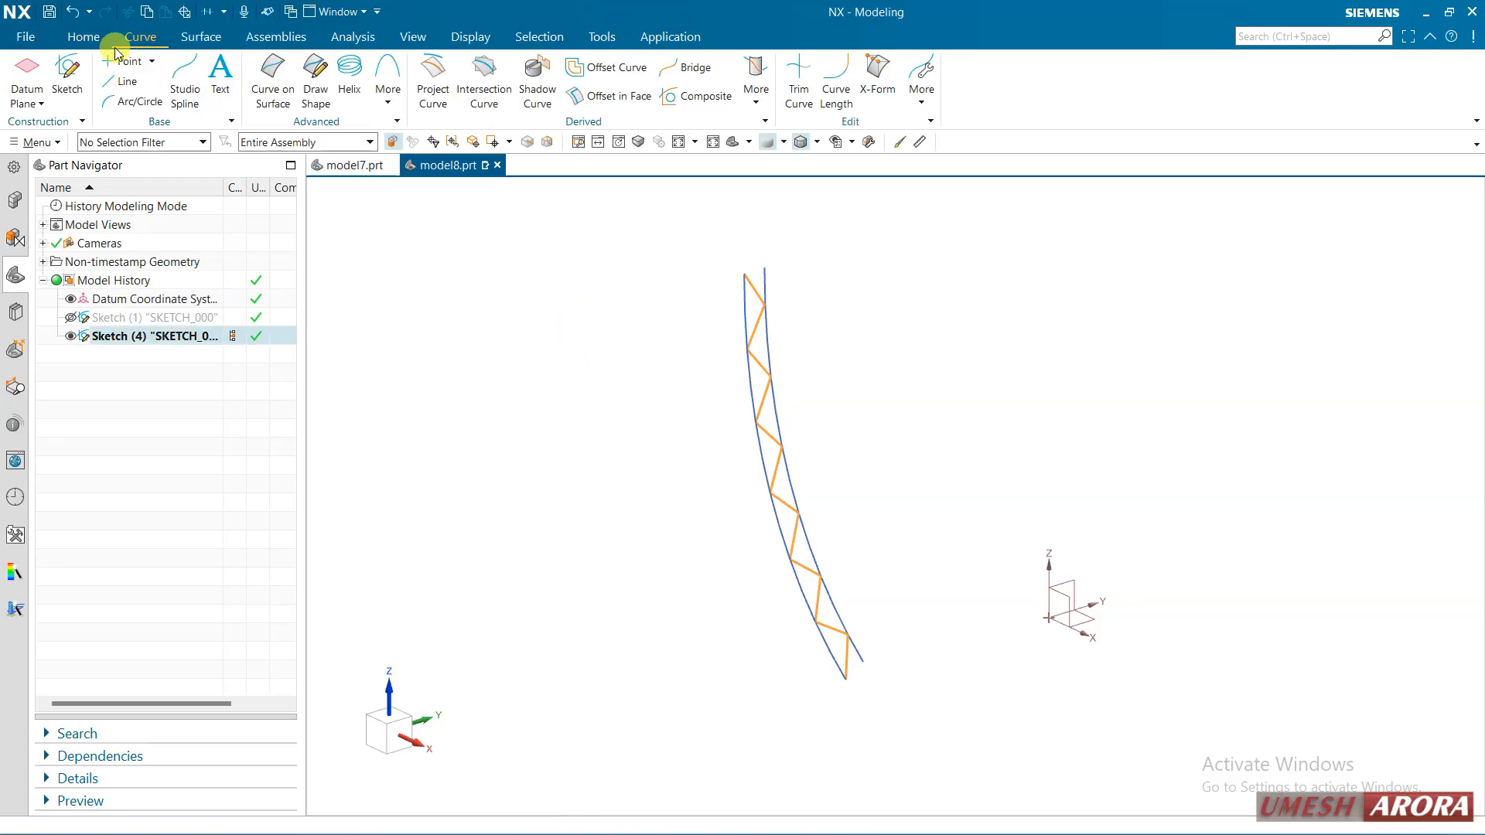
Revolve the zigzag sketch about the Z axis with a symmetric 30° angle and no Boolean.
left_click(89, 37)
left_click(172, 78)
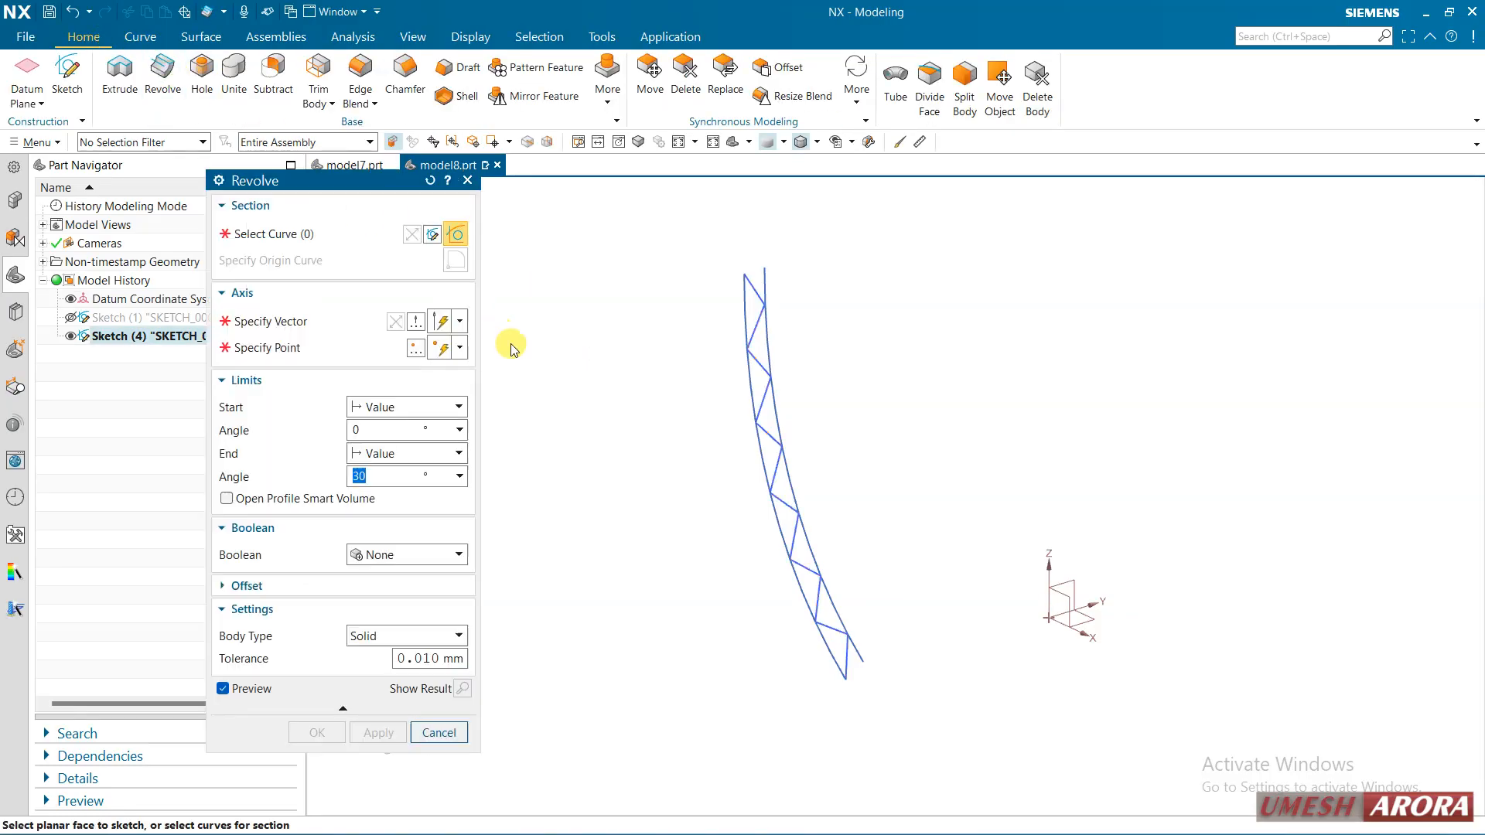
middle_click(447, 349)
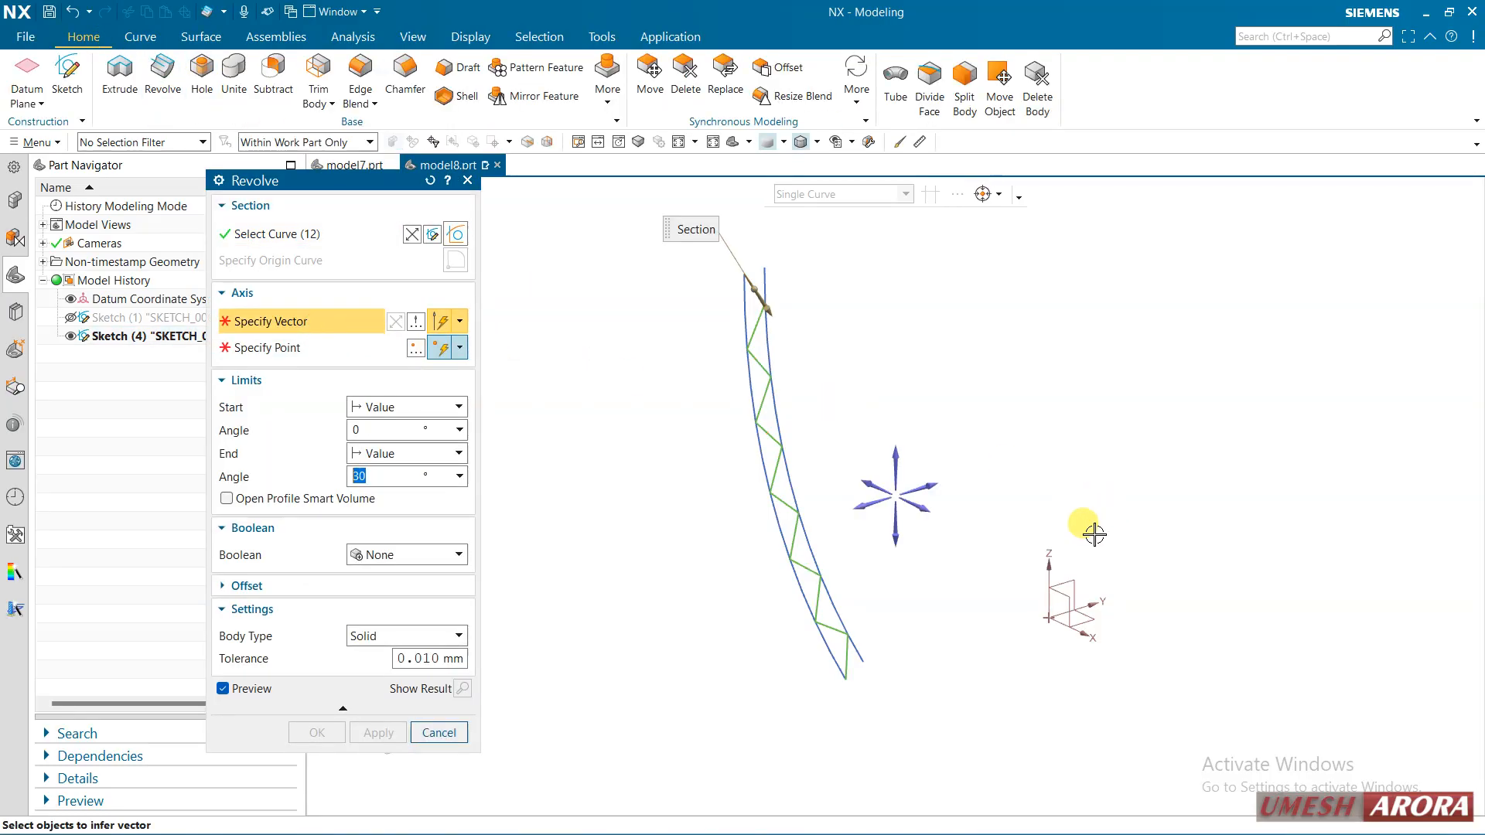
left_click(1048, 558)
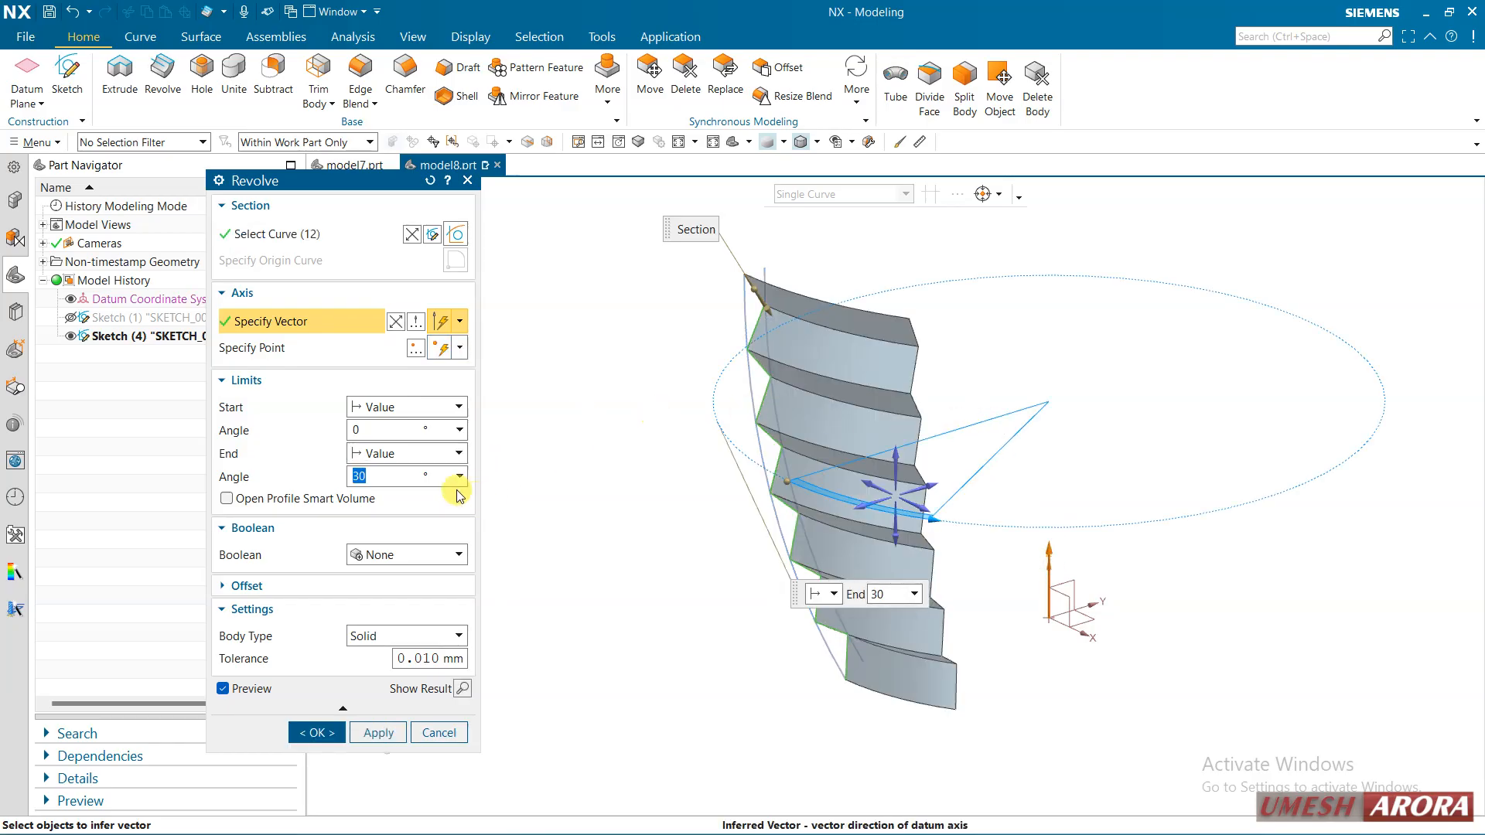
left_click(387, 455)
left_click(411, 488)
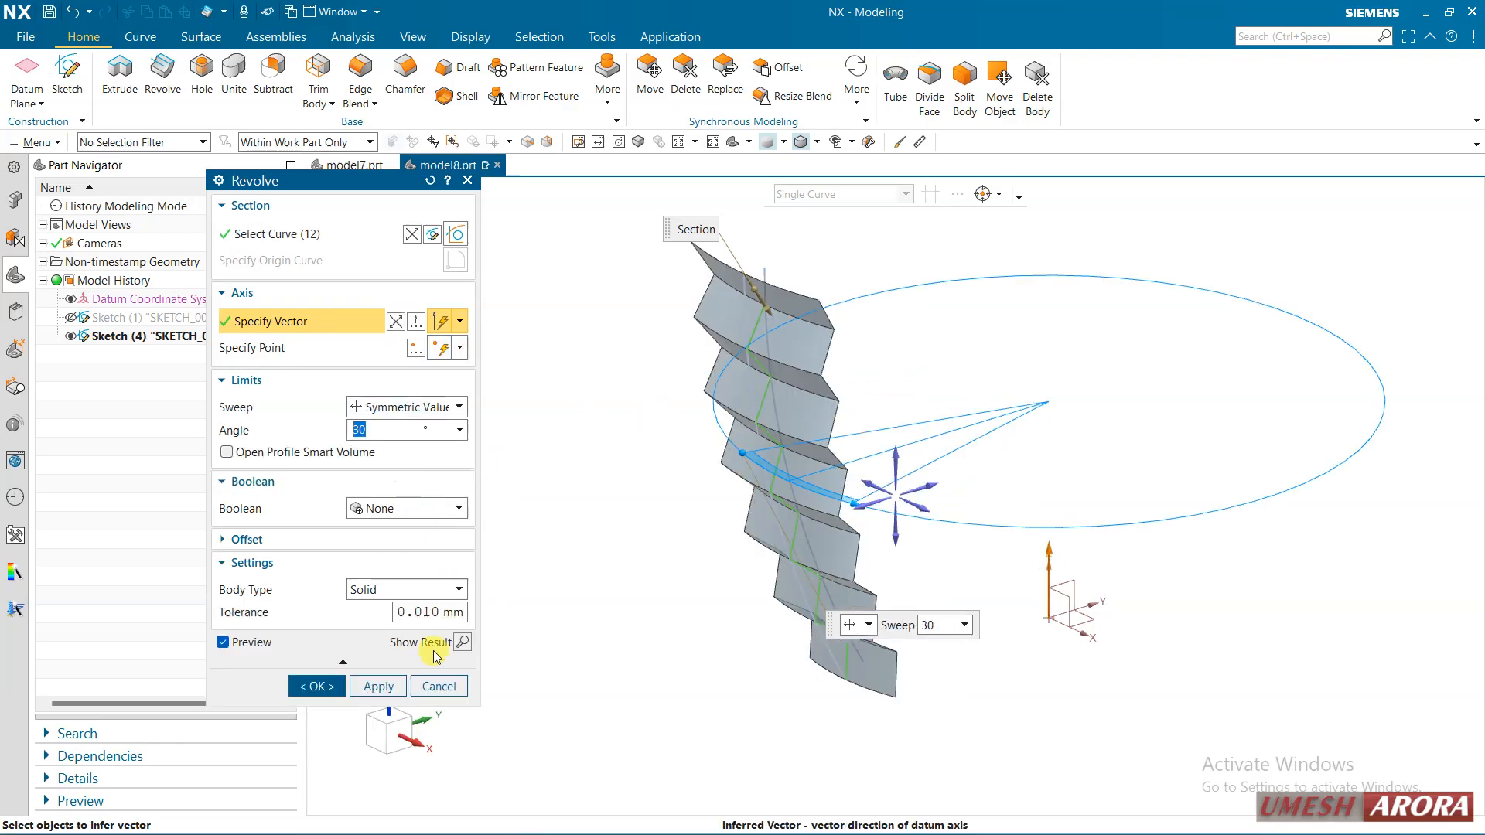
left_click(316, 687)
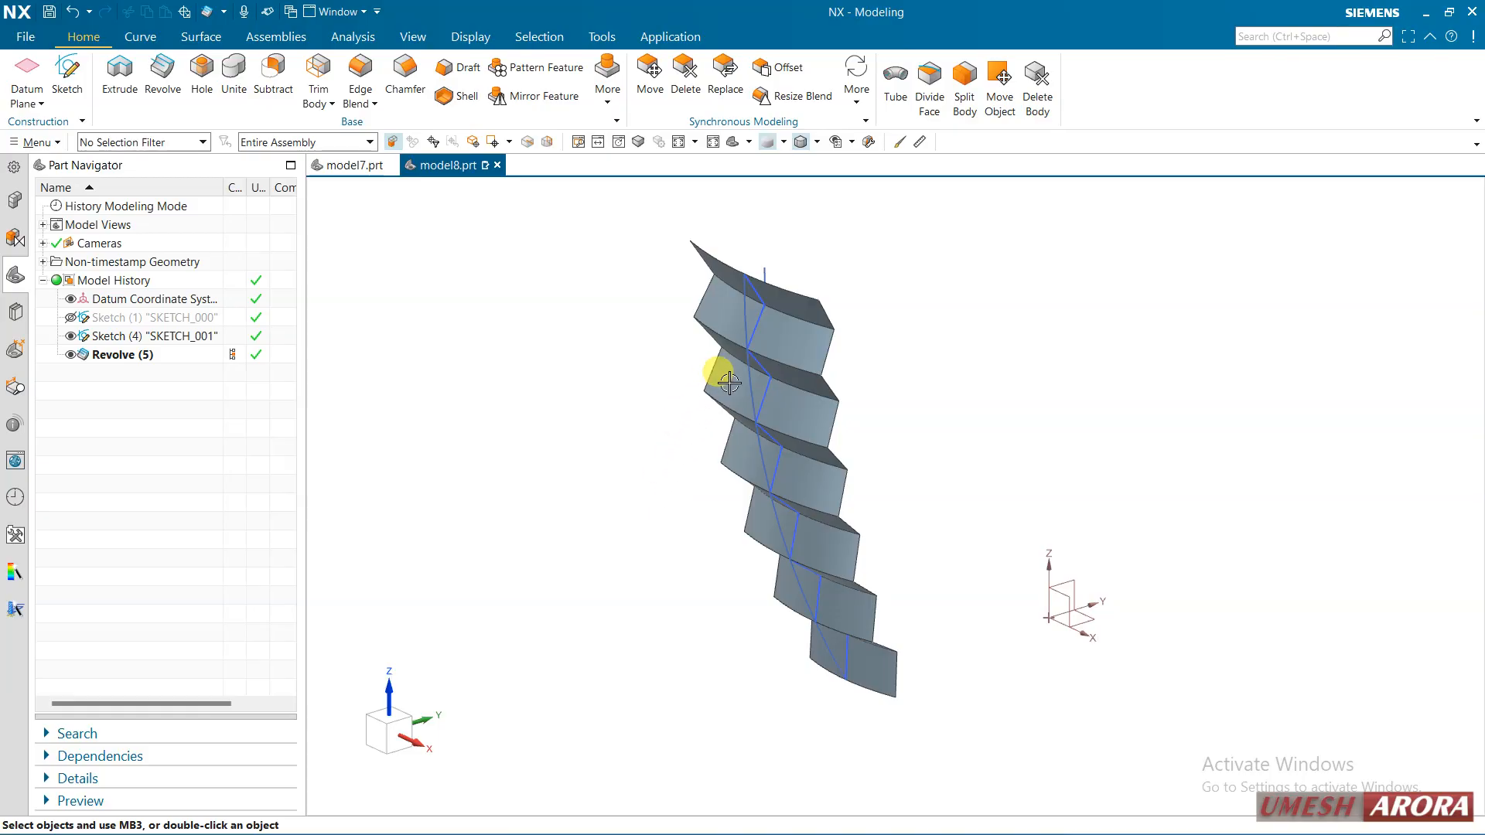
Hide all the divided arc curves, keeping the zigzag sketch and the revolved sheet displayed.
middle_click_drag(736, 395, 606, 401)
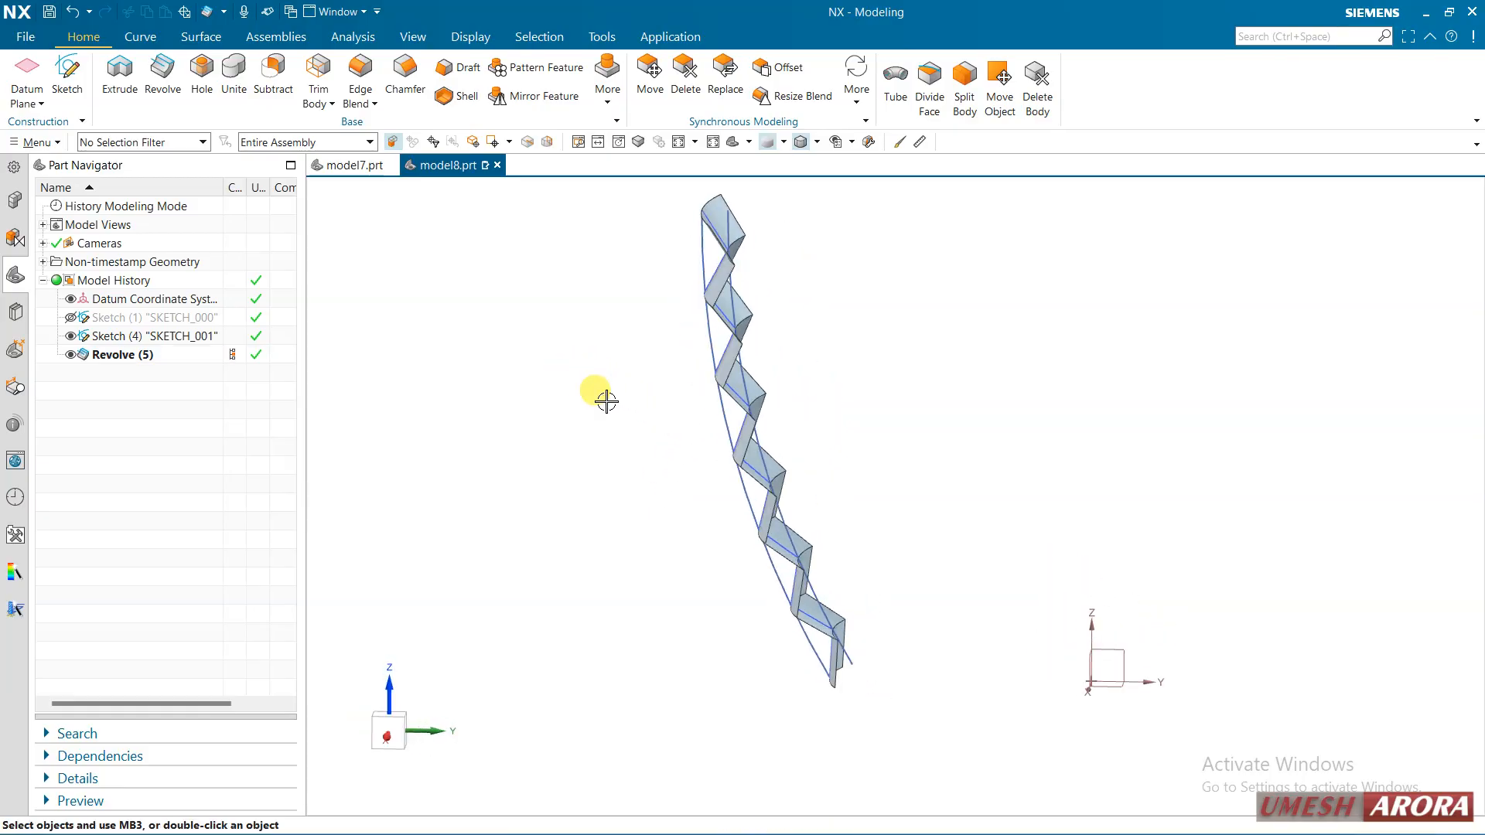
left_click(415, 39)
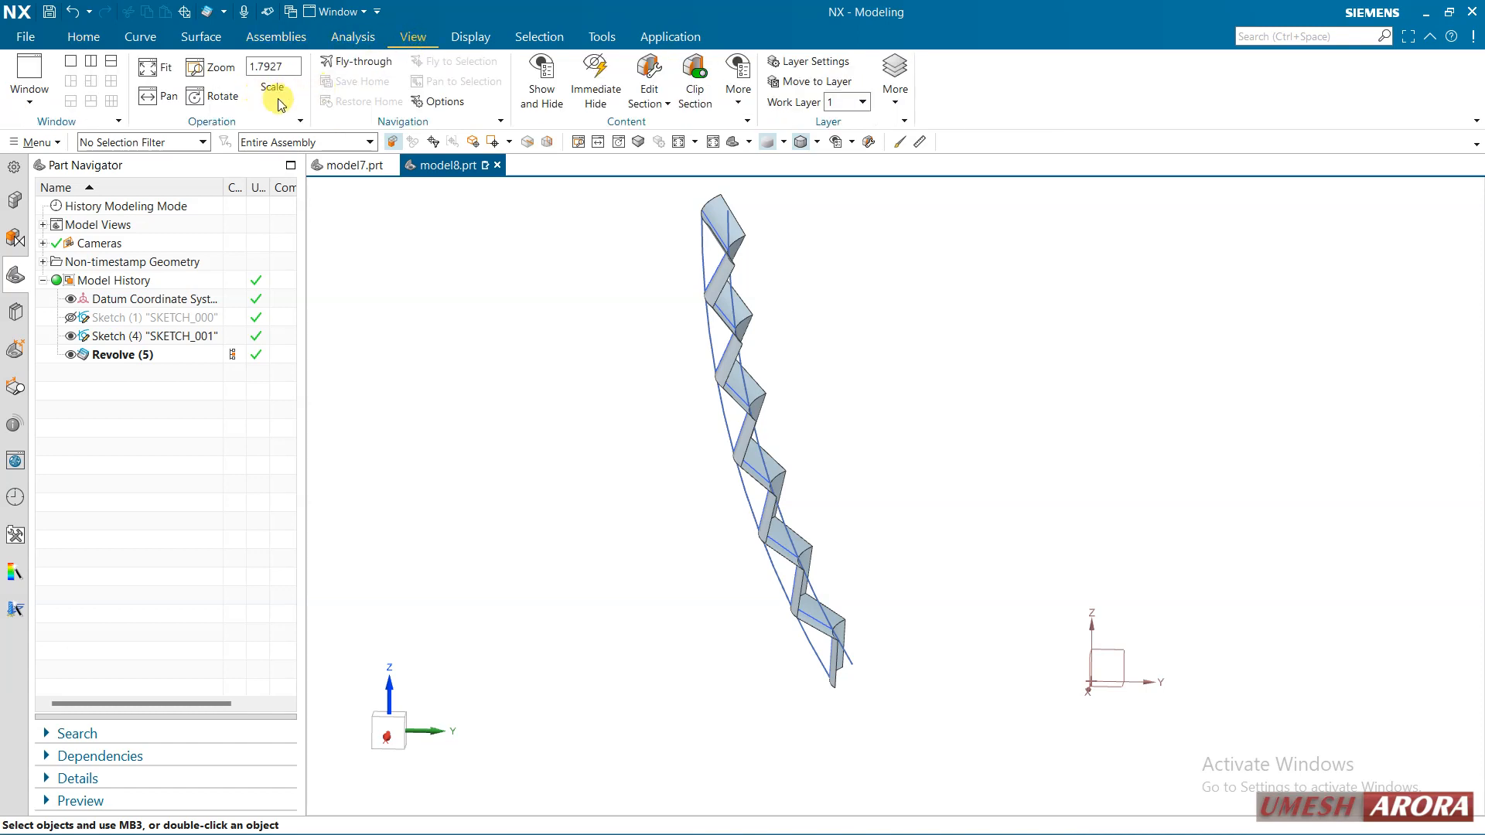
left_click(532, 112)
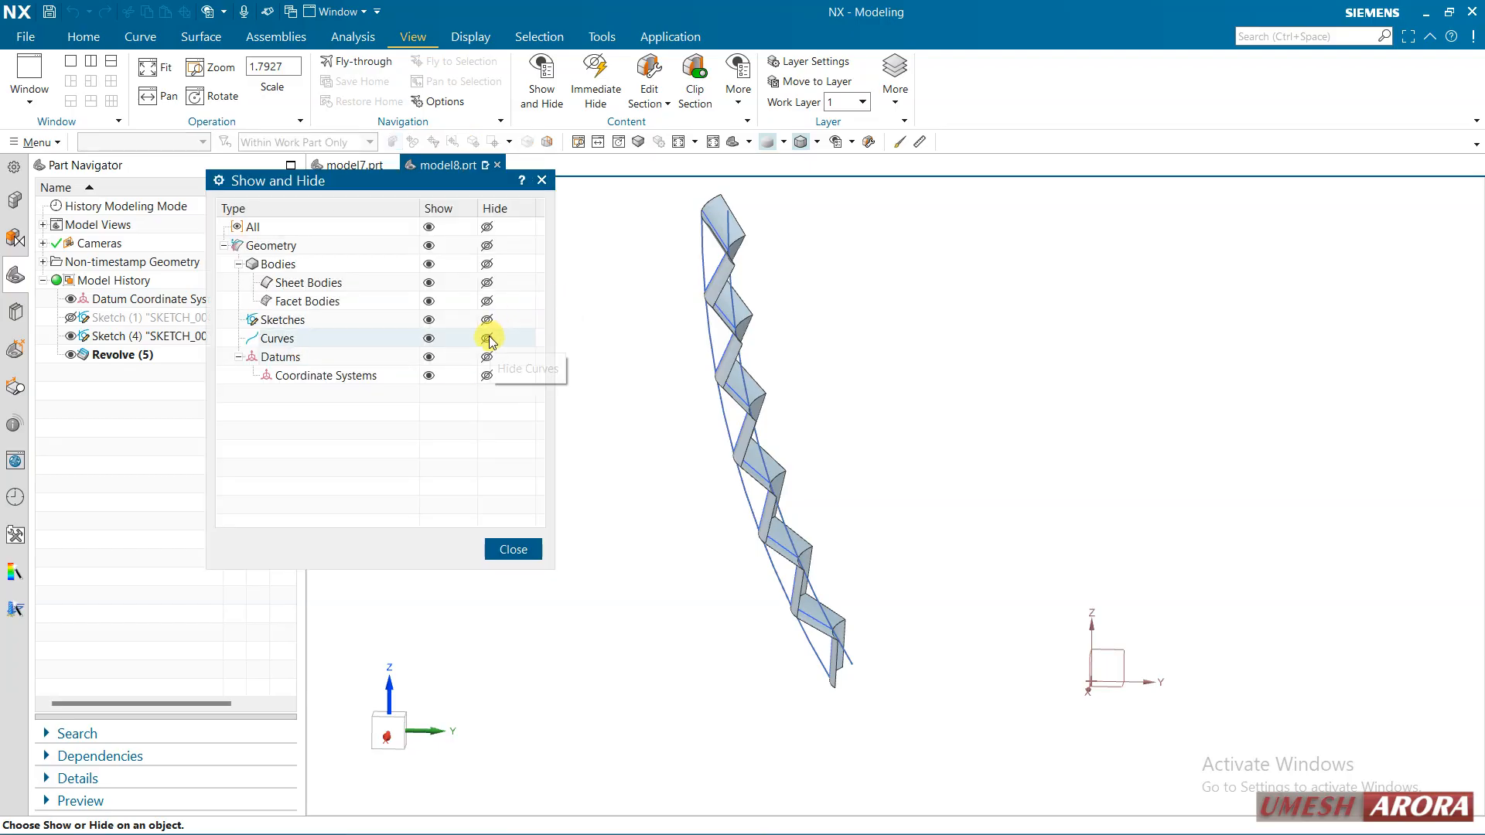
left_click(487, 339)
middle_click_drag(660, 457, 806, 291)
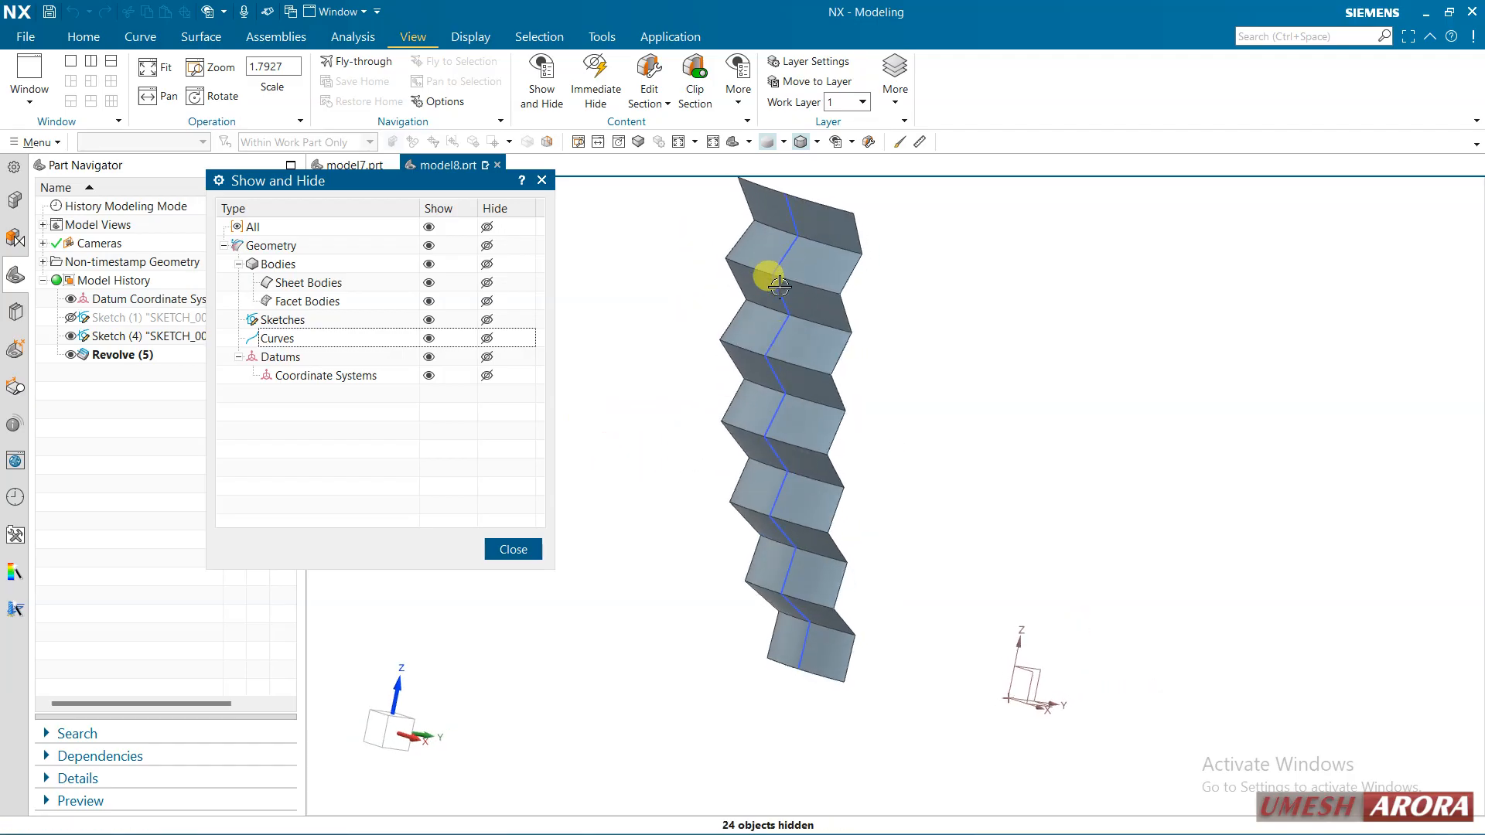
left_click(512, 549)
left_click(774, 350)
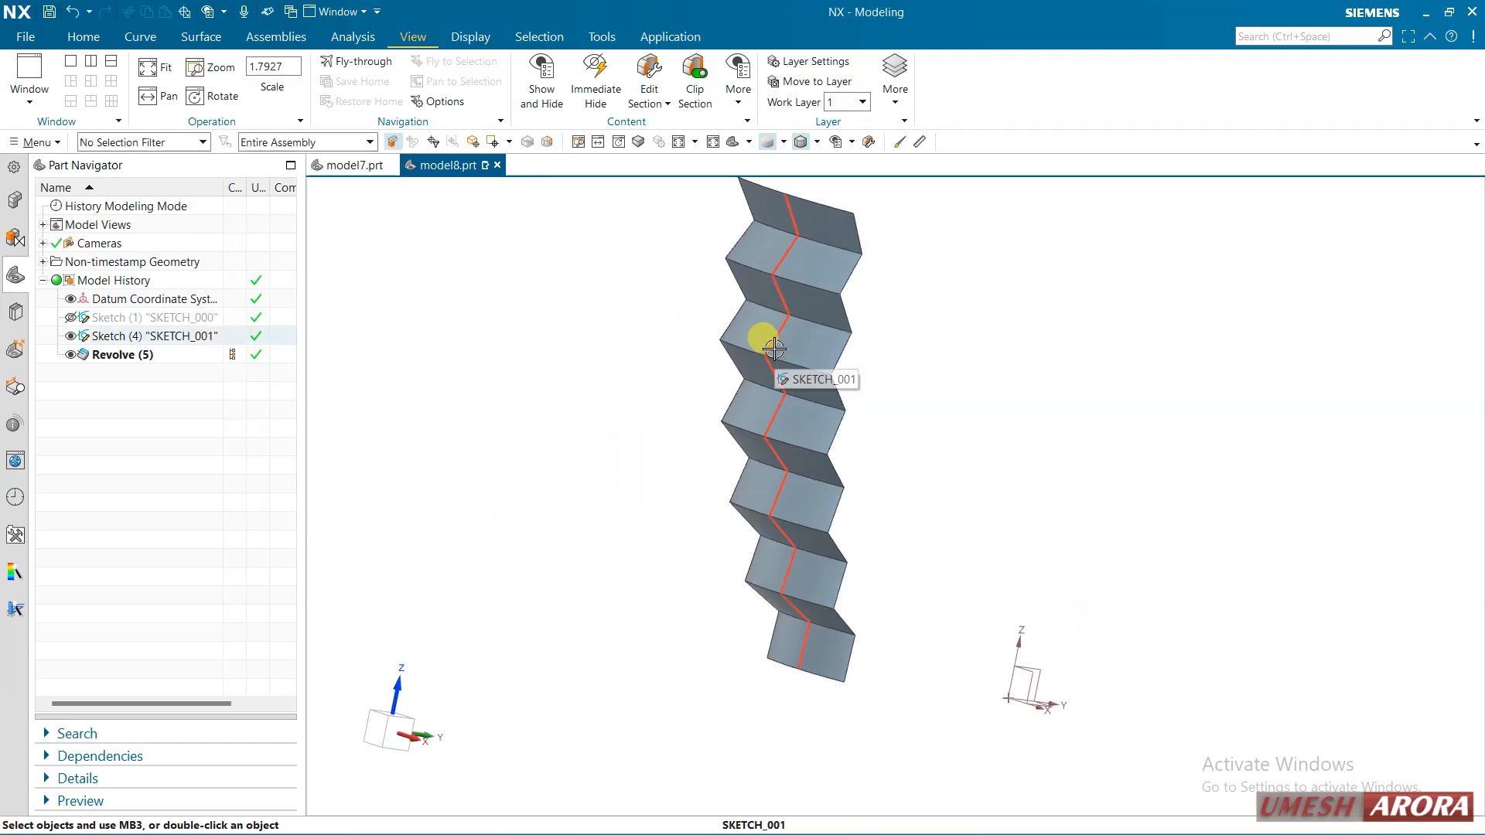
Create a new sketch on the XZ plane, facing the revolved zigzag sheet.
mouse_move(583, 401)
middle_mouse_down()
mouse_move(547, 391)
mouse_move(564, 384)
mouse_move(582, 410)
mouse_move(650, 397)
mouse_move(607, 411)
middle_mouse_up()
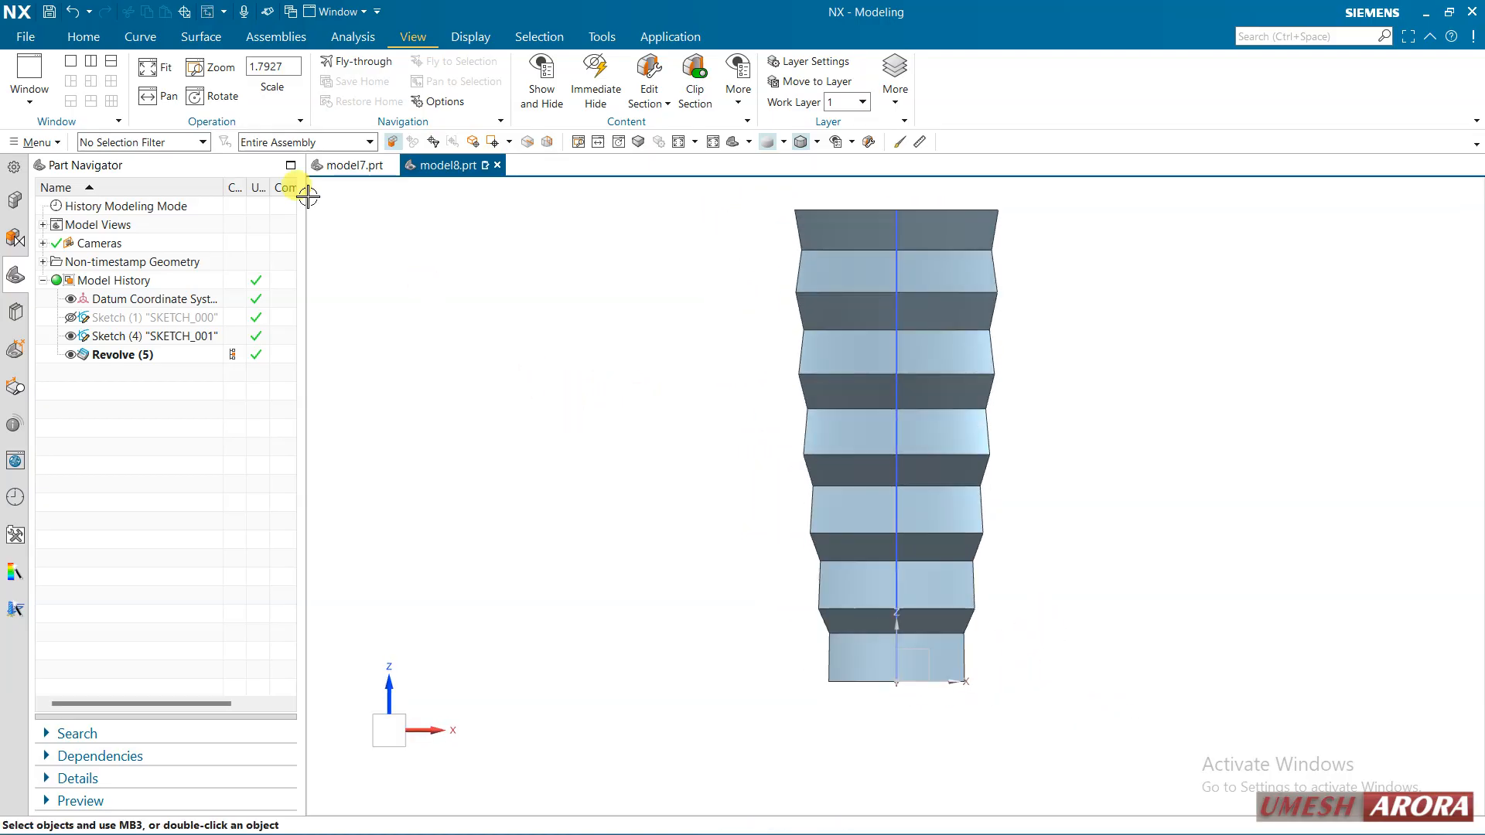
left_click(75, 41)
left_click(62, 70)
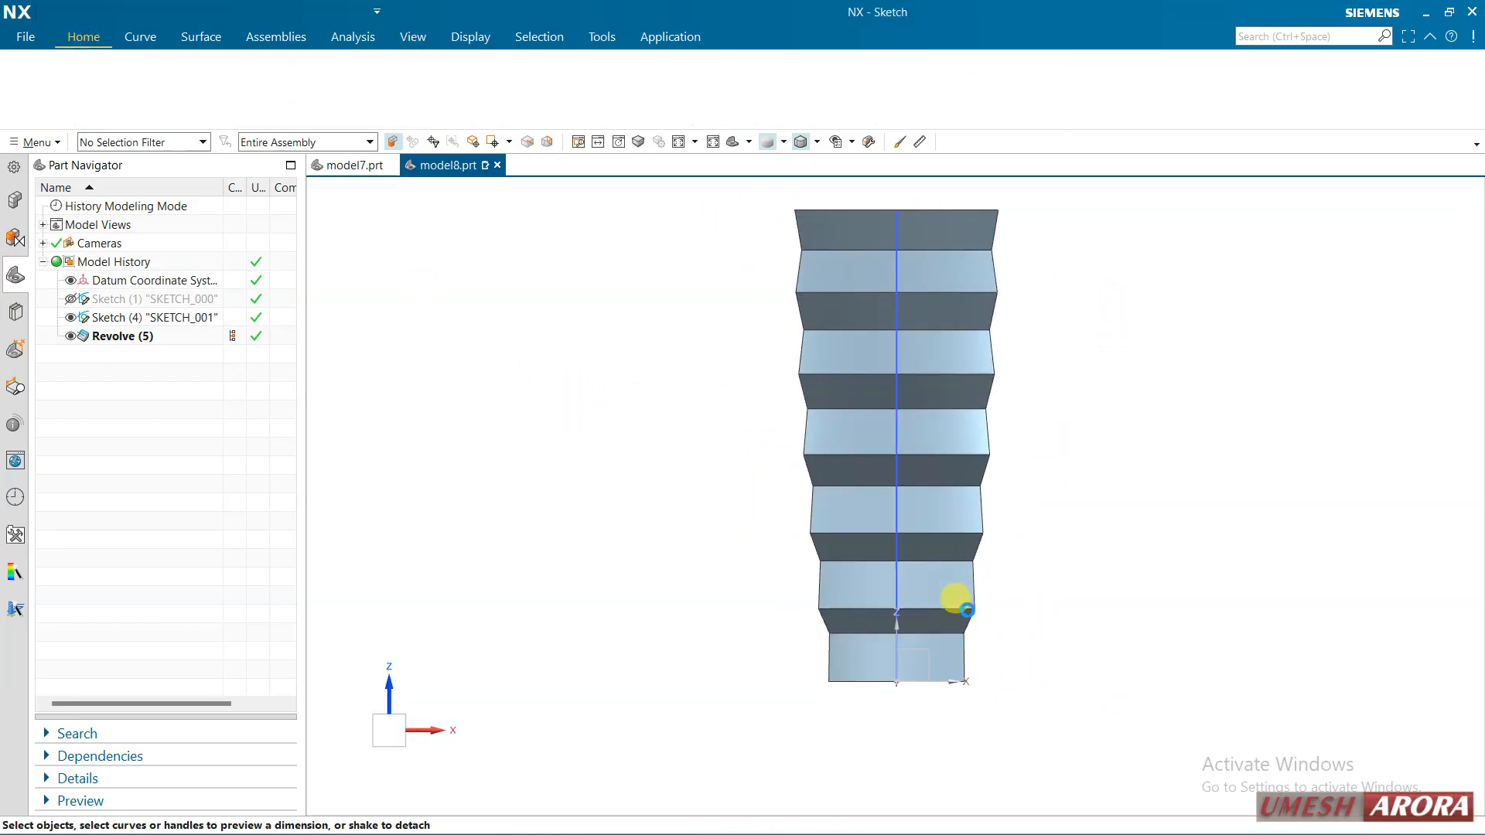
left_click(1153, 564)
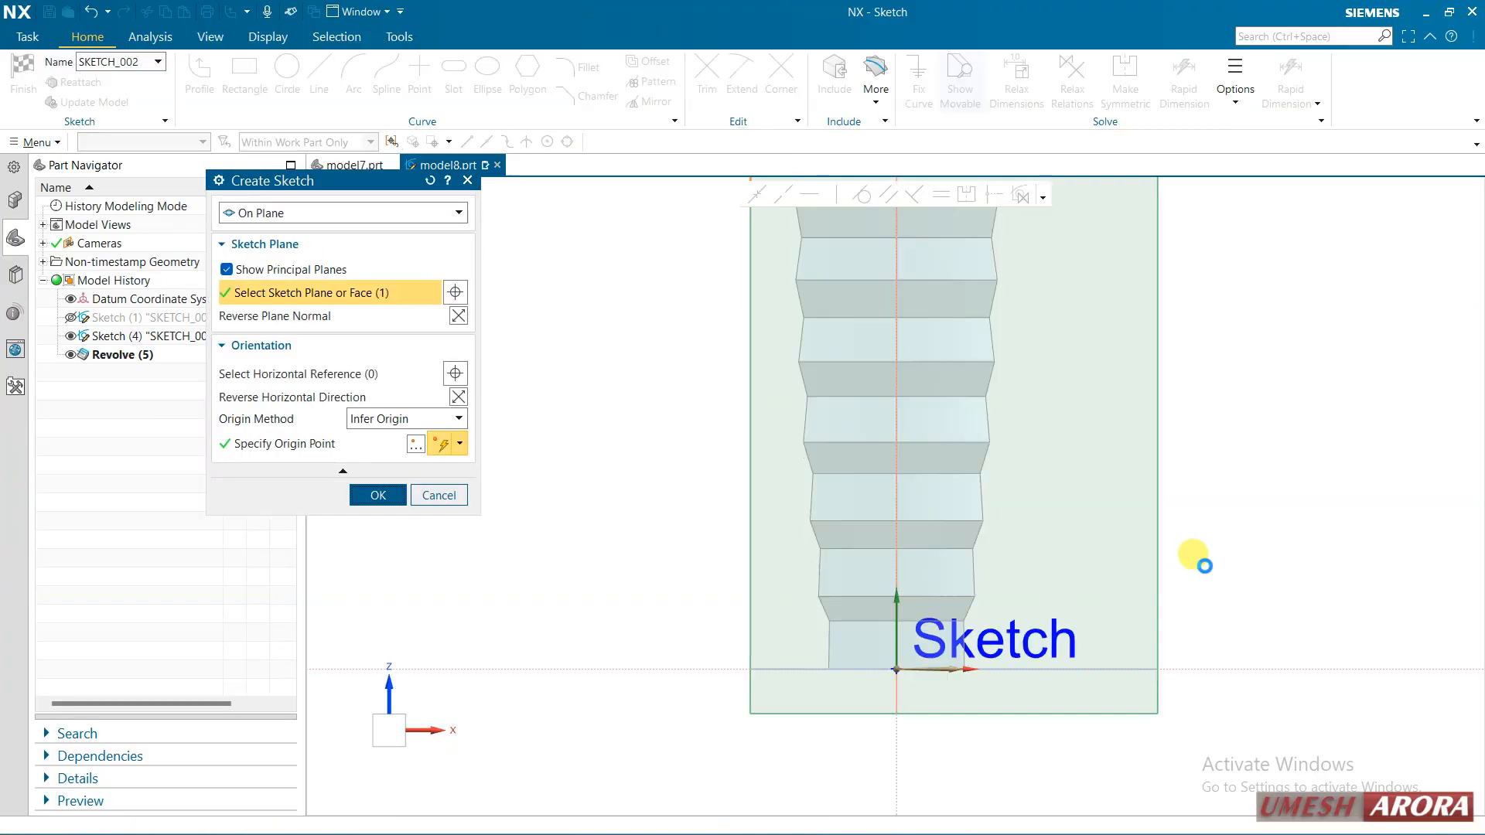
middle_click(1106, 342)
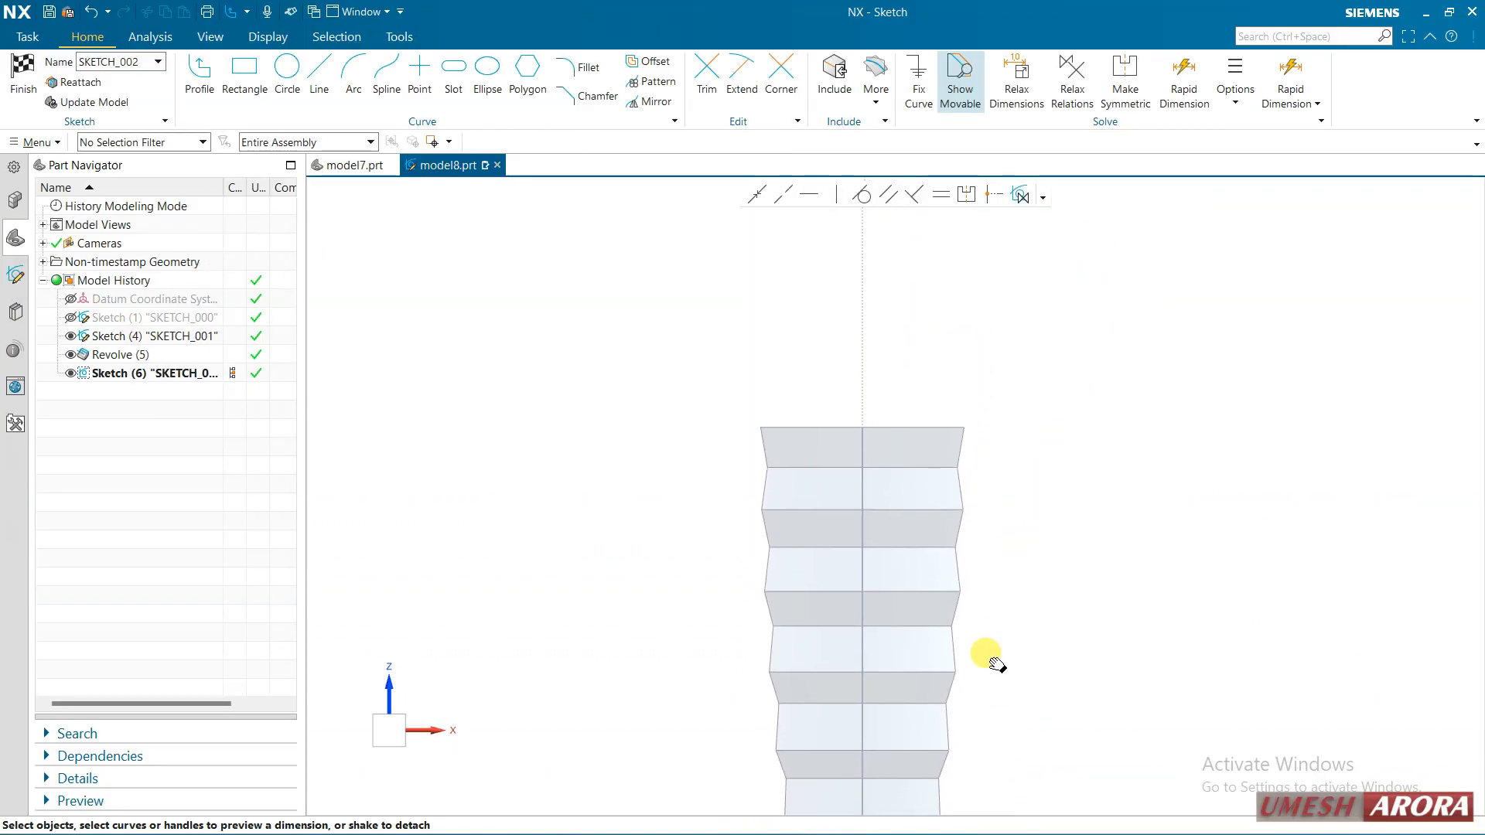
Sketch an arc of about 18.9 radius from the first fold line's left end, and a second connected arc cresting over the vertical axis.
scroll(829, 458, "up", 10)
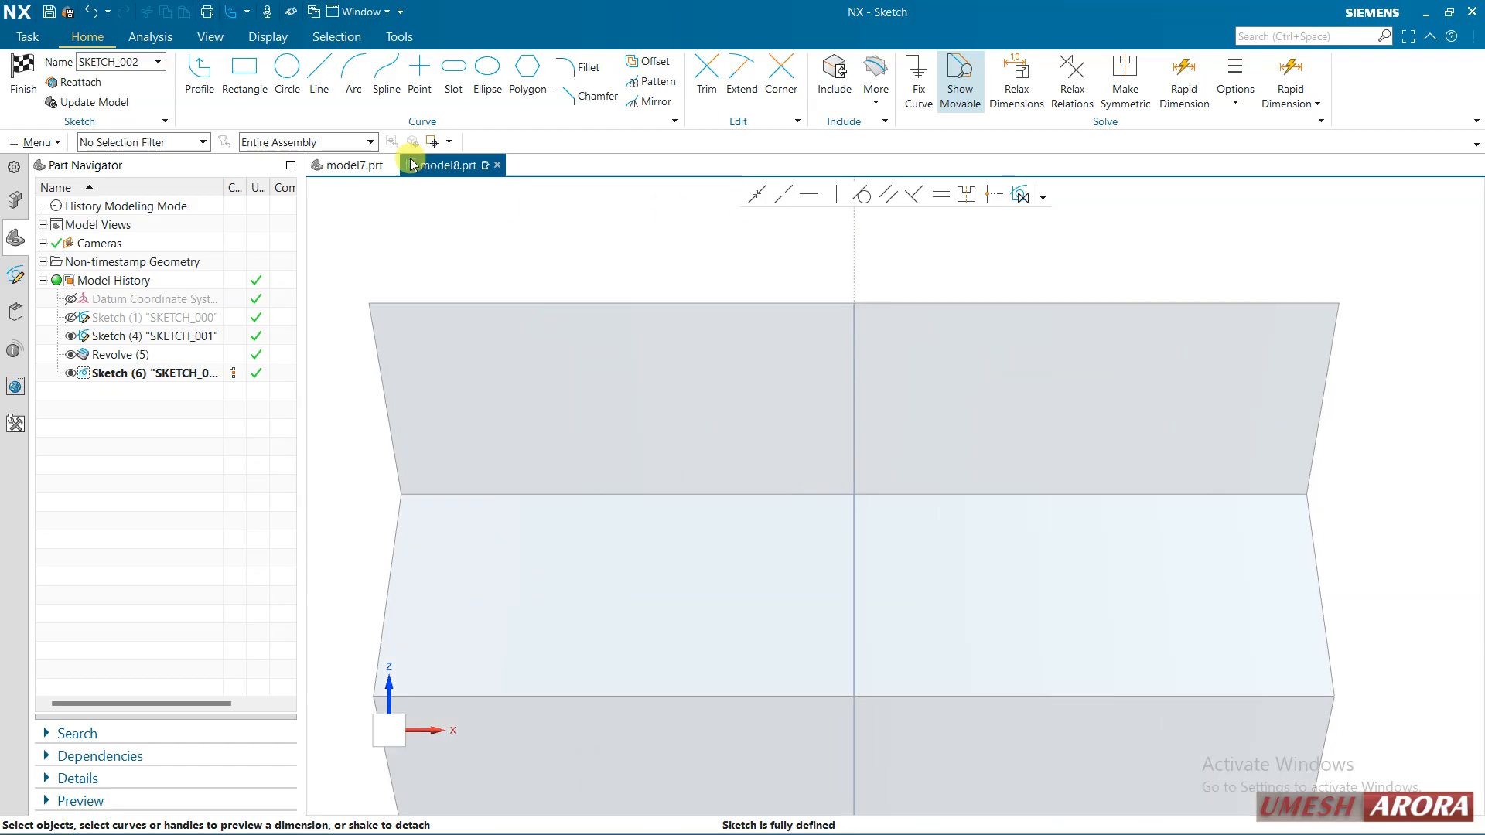
left_click(364, 68)
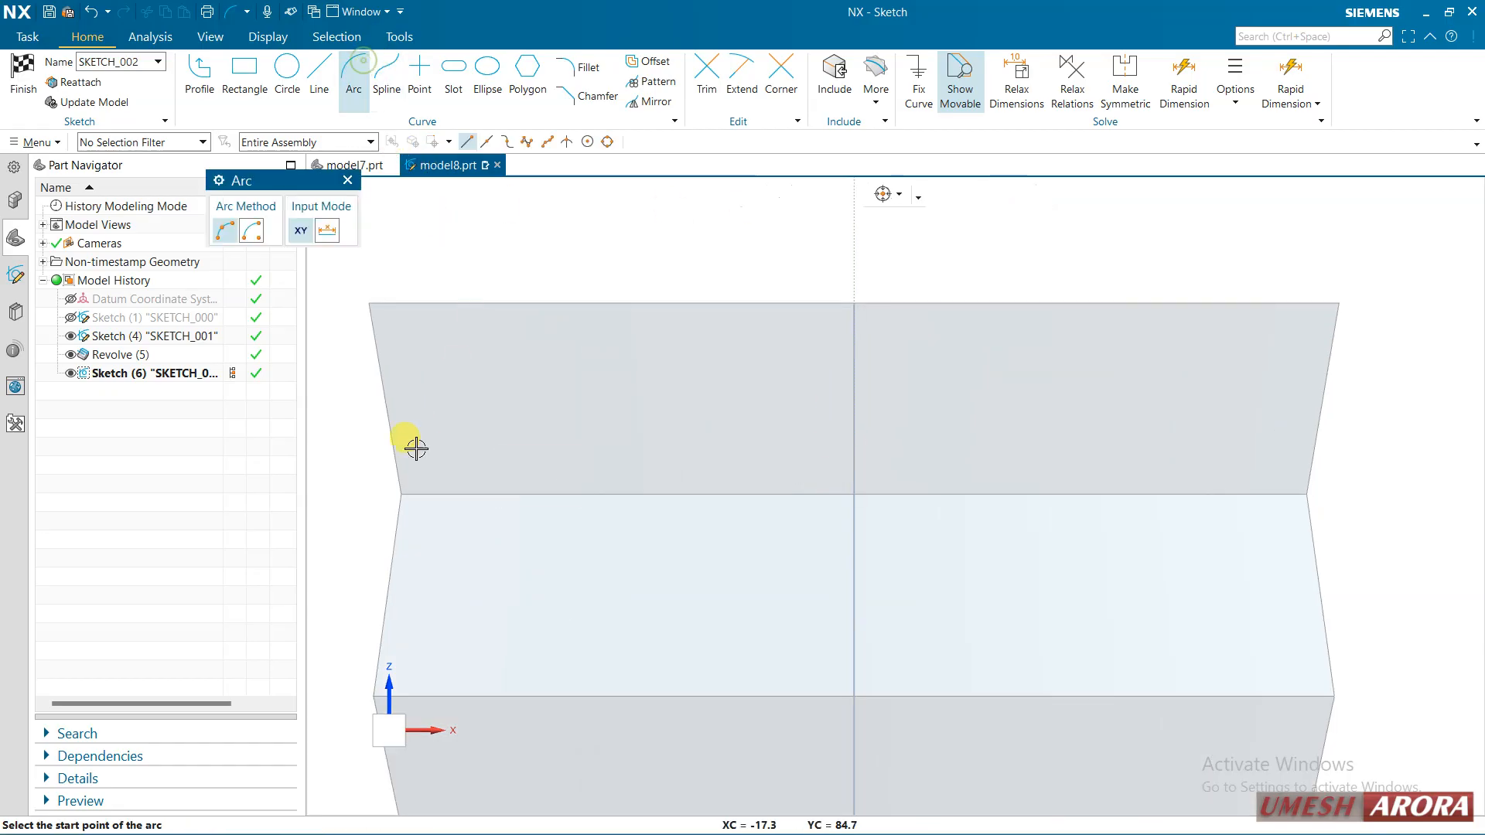
left_click(401, 493)
left_click(605, 397)
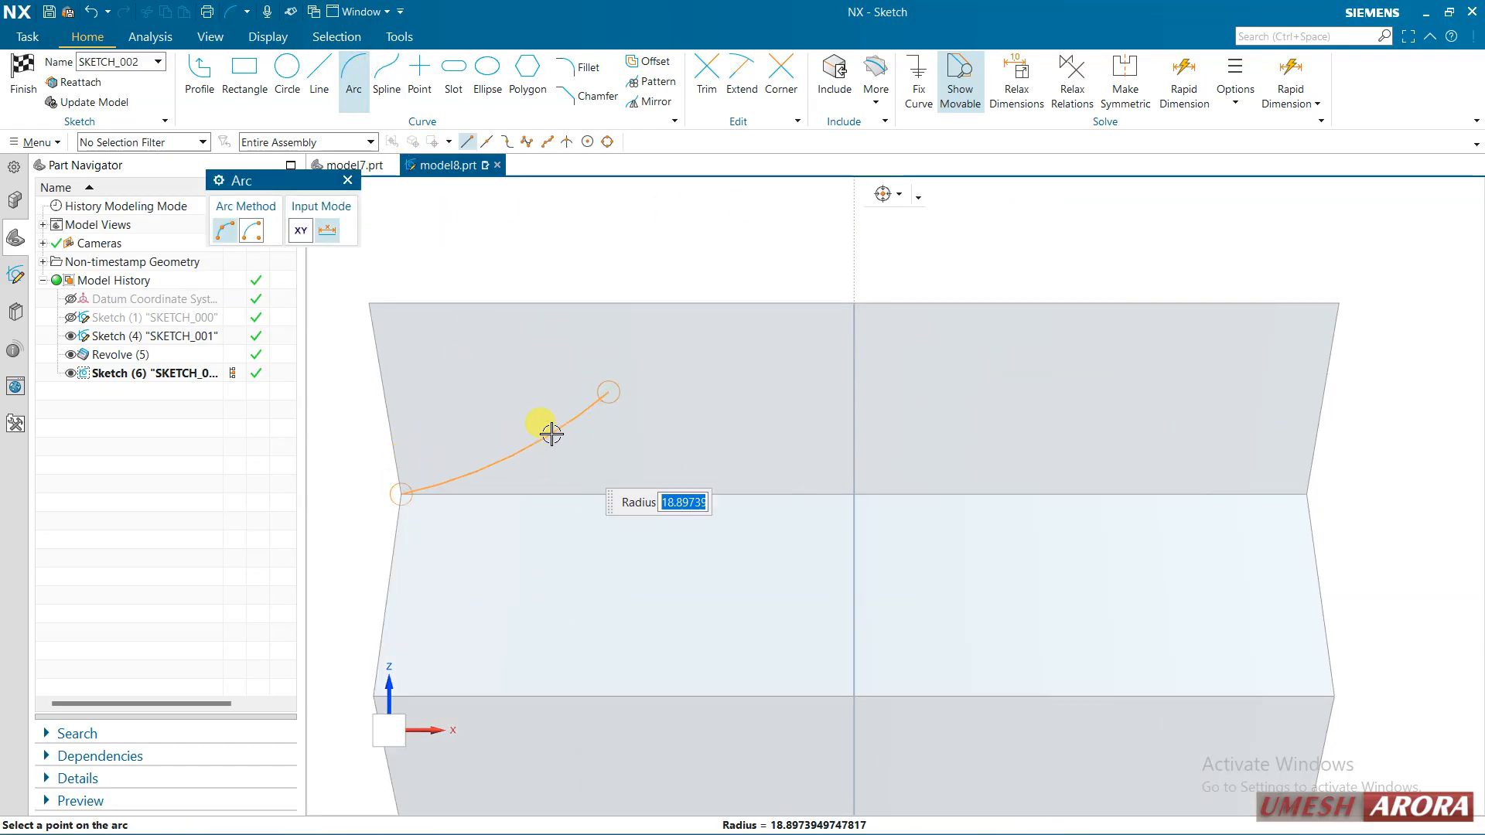
left_click(551, 434)
left_click(608, 392)
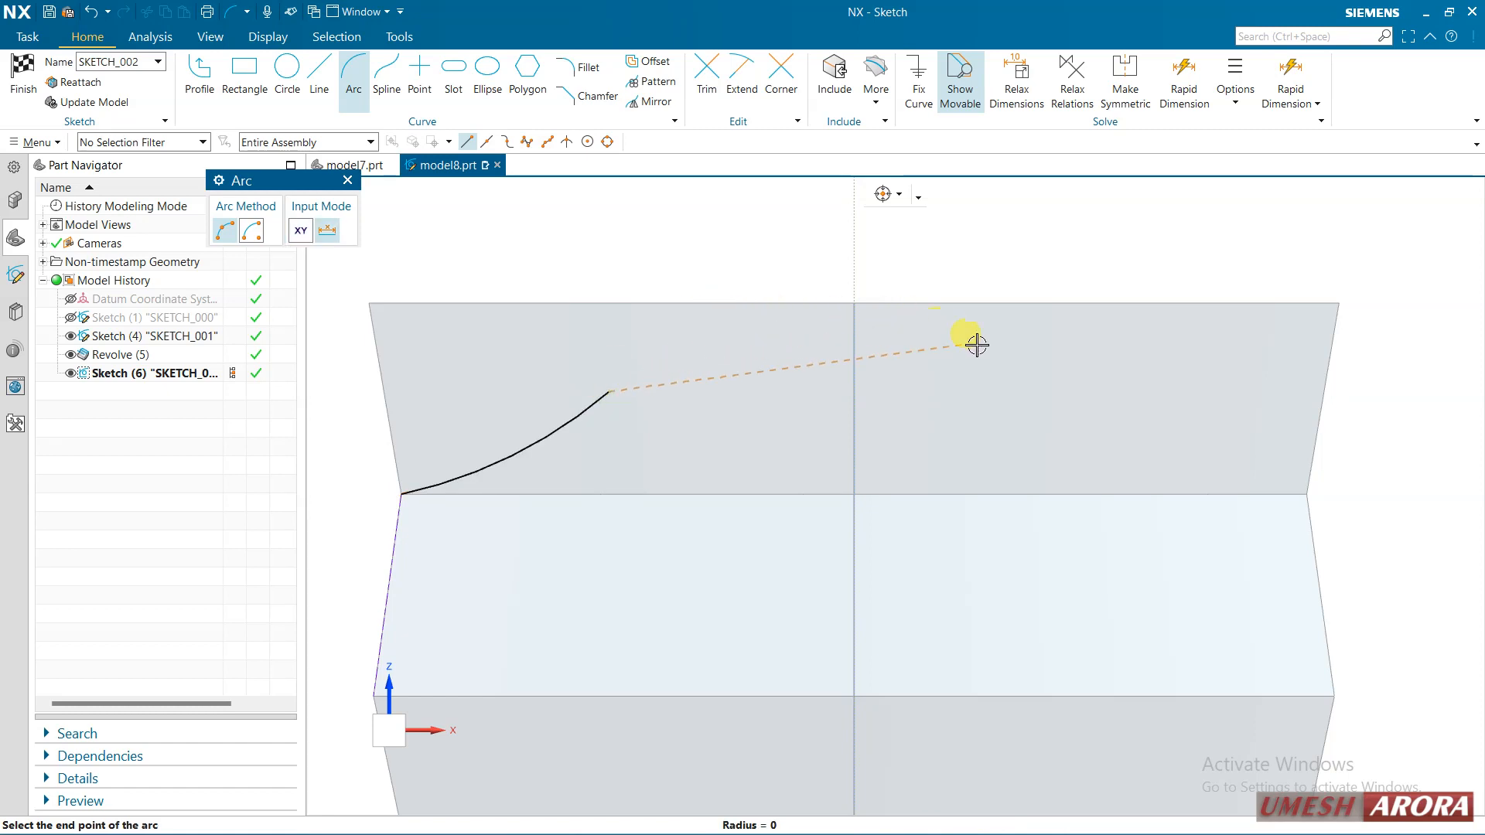
left_click(1022, 386)
left_click(868, 335)
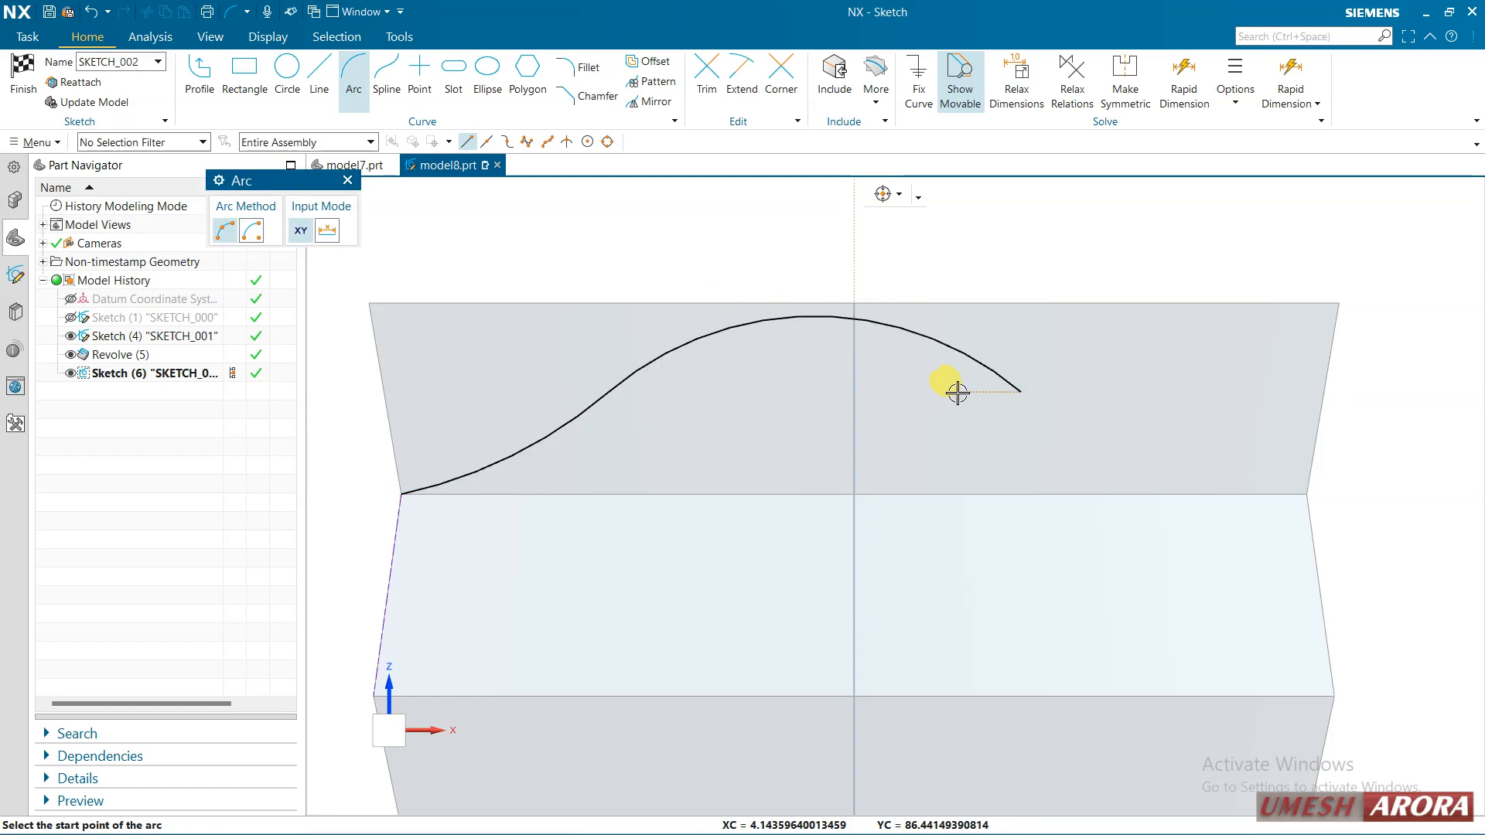
key("Escape")
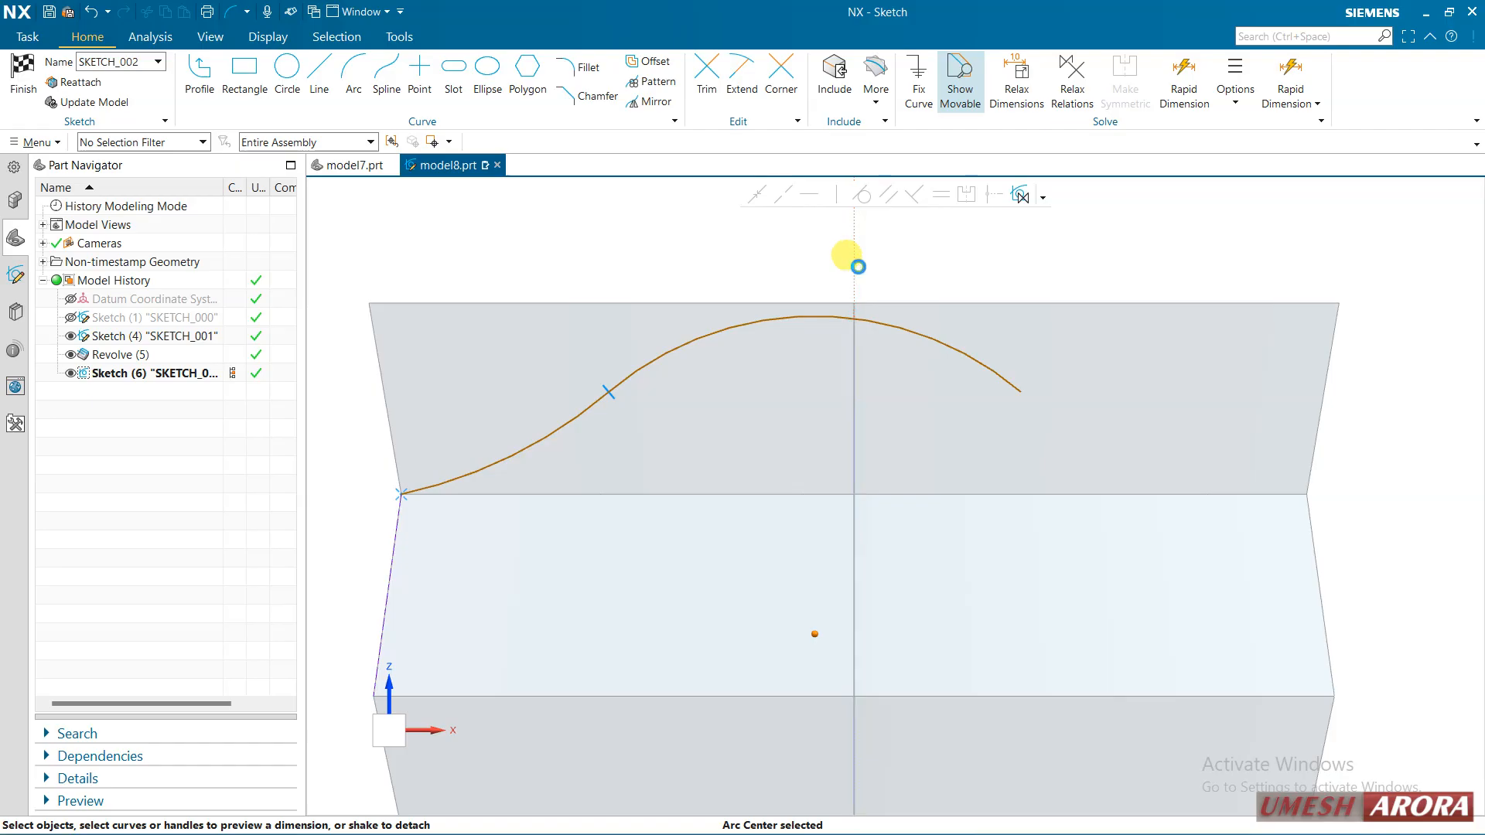
Constrain the crest arc's centre onto the vertical axis and mirror the left arc about that axis.
left_click(856, 266)
left_click(758, 196)
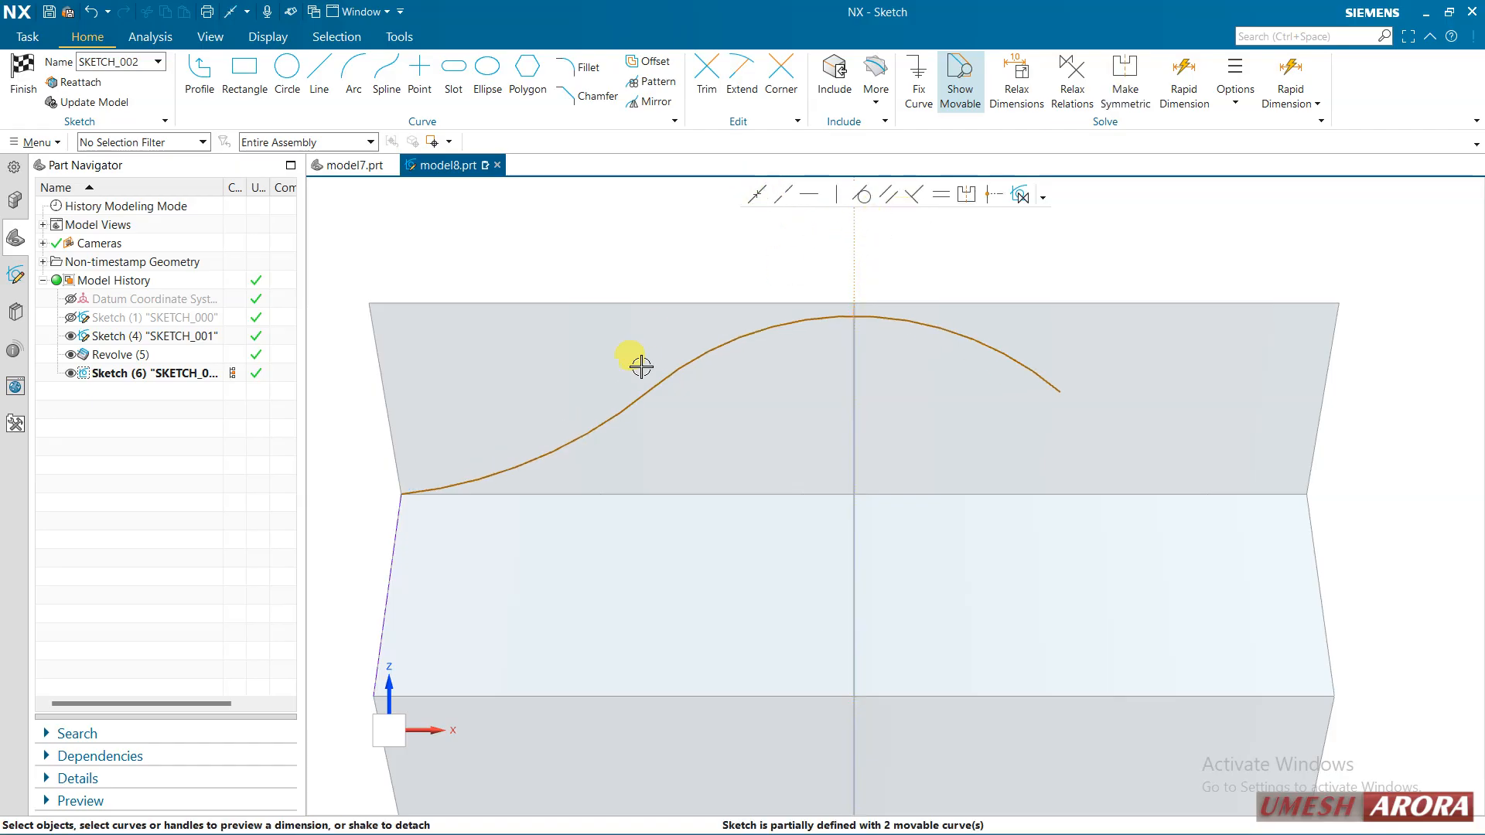
left_click(583, 432)
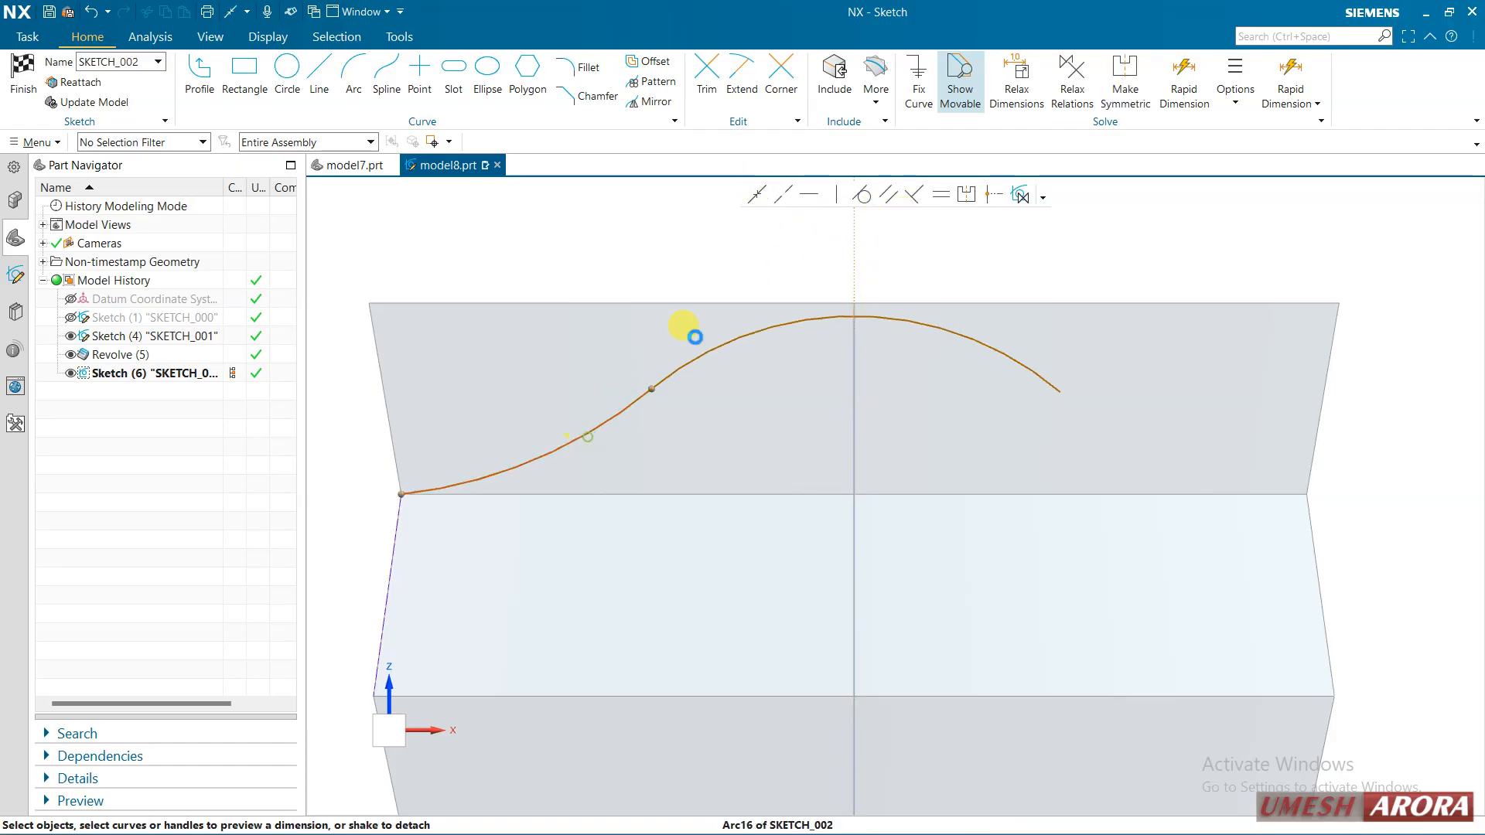
left_click(657, 103)
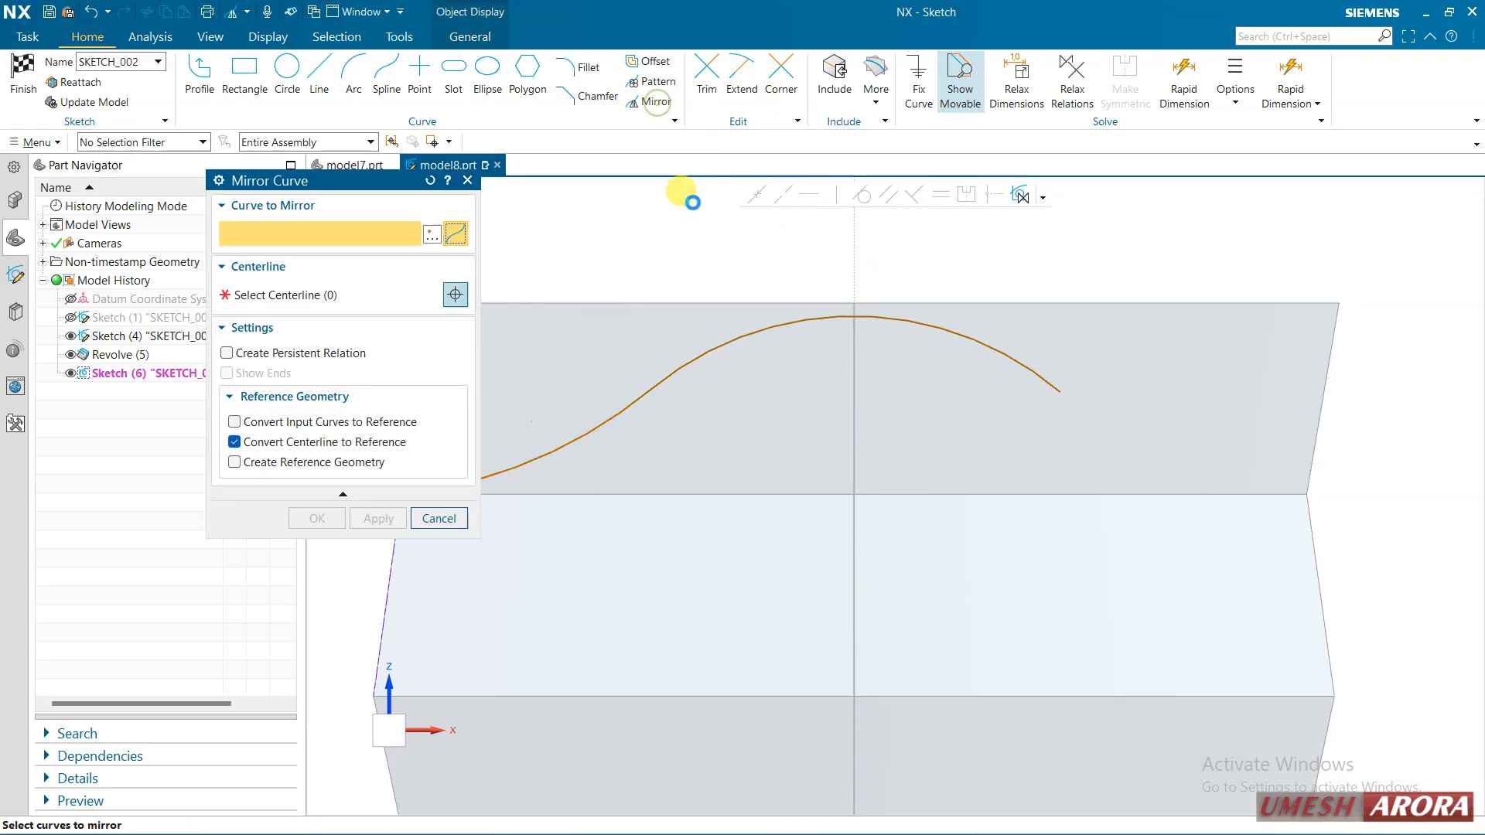
left_click(854, 261)
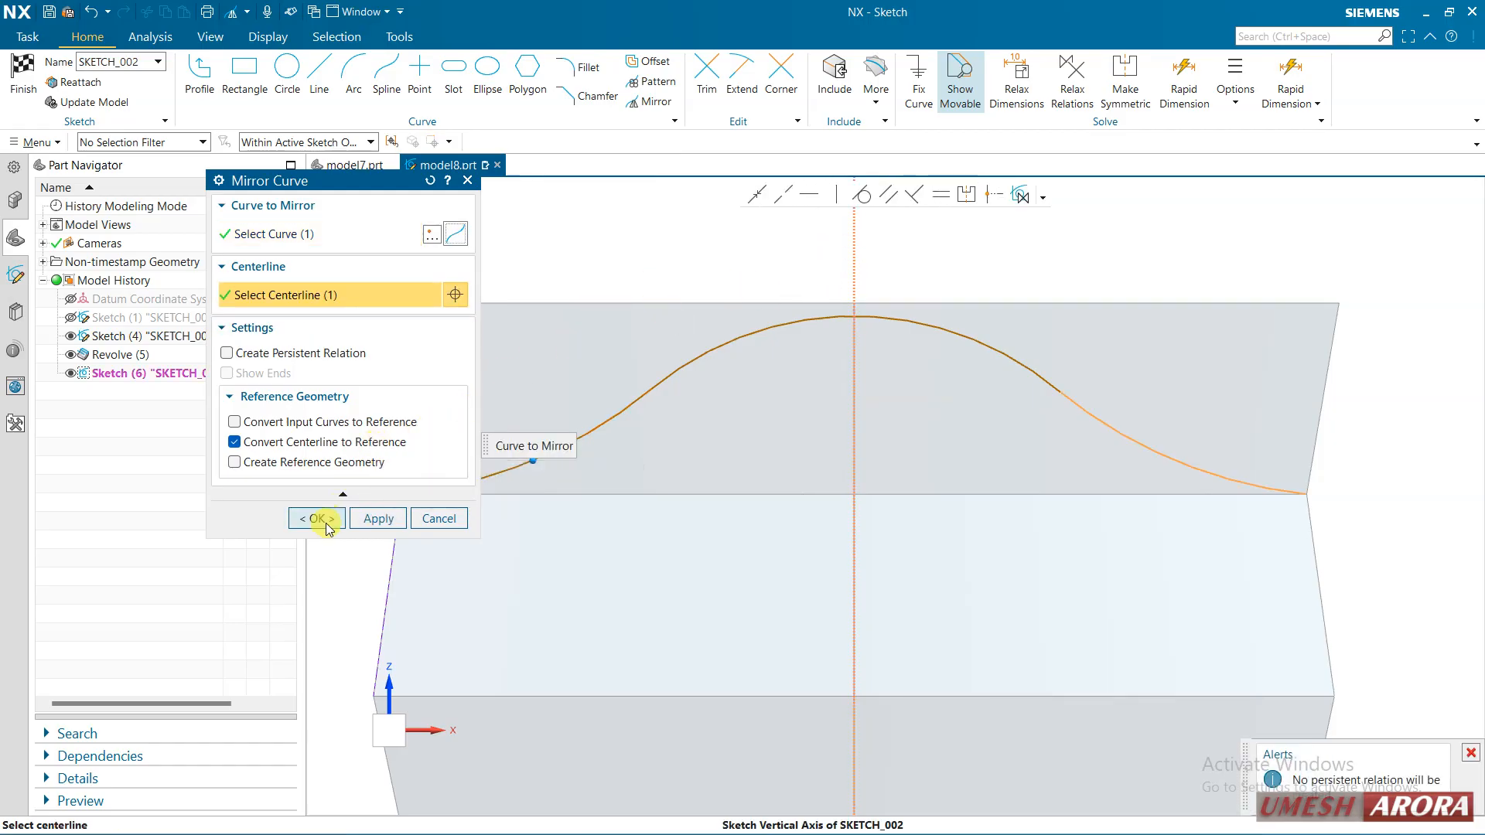
left_click(318, 519)
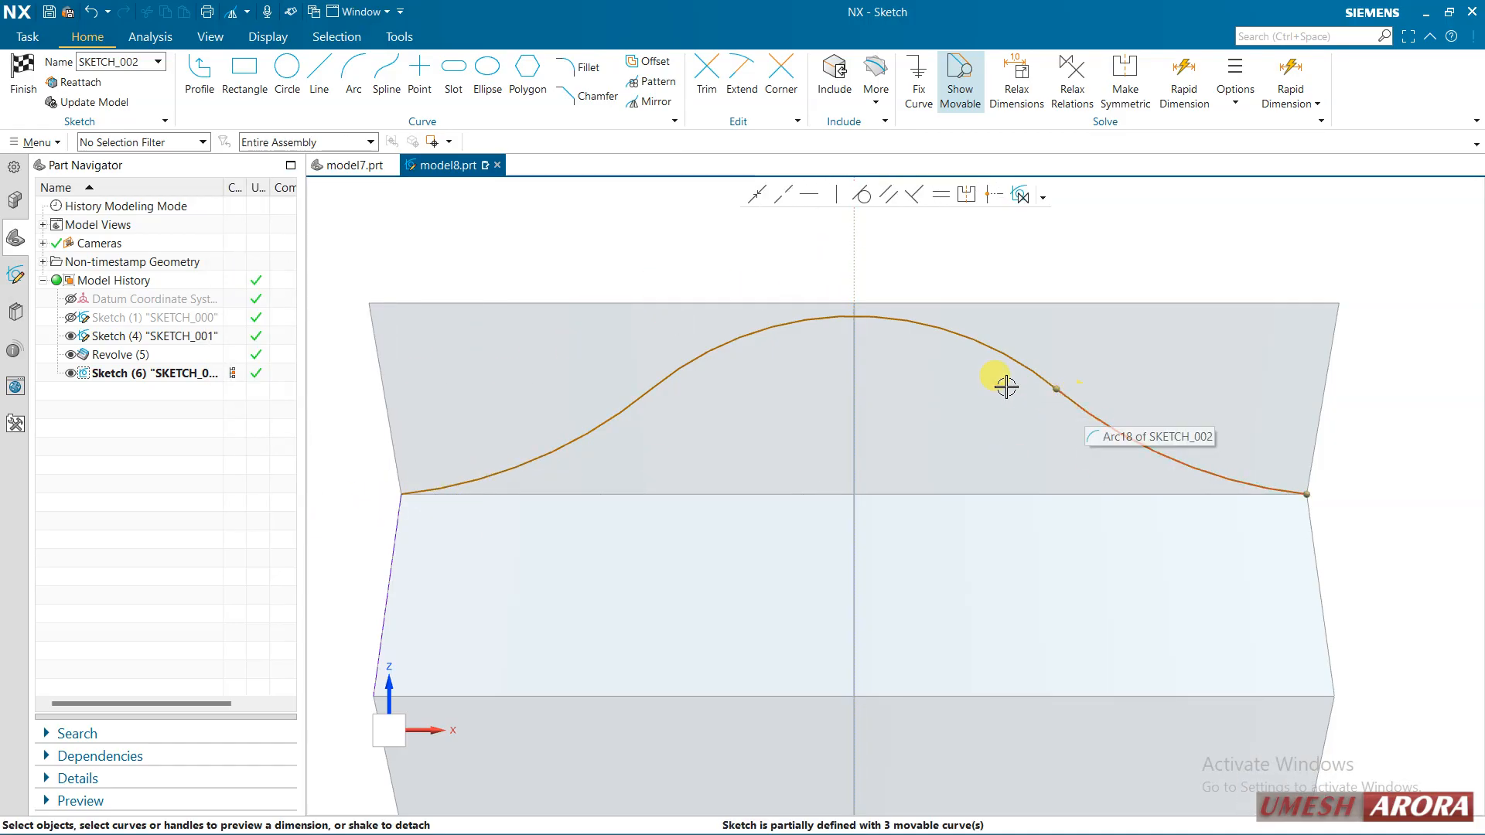
left_click(893, 295)
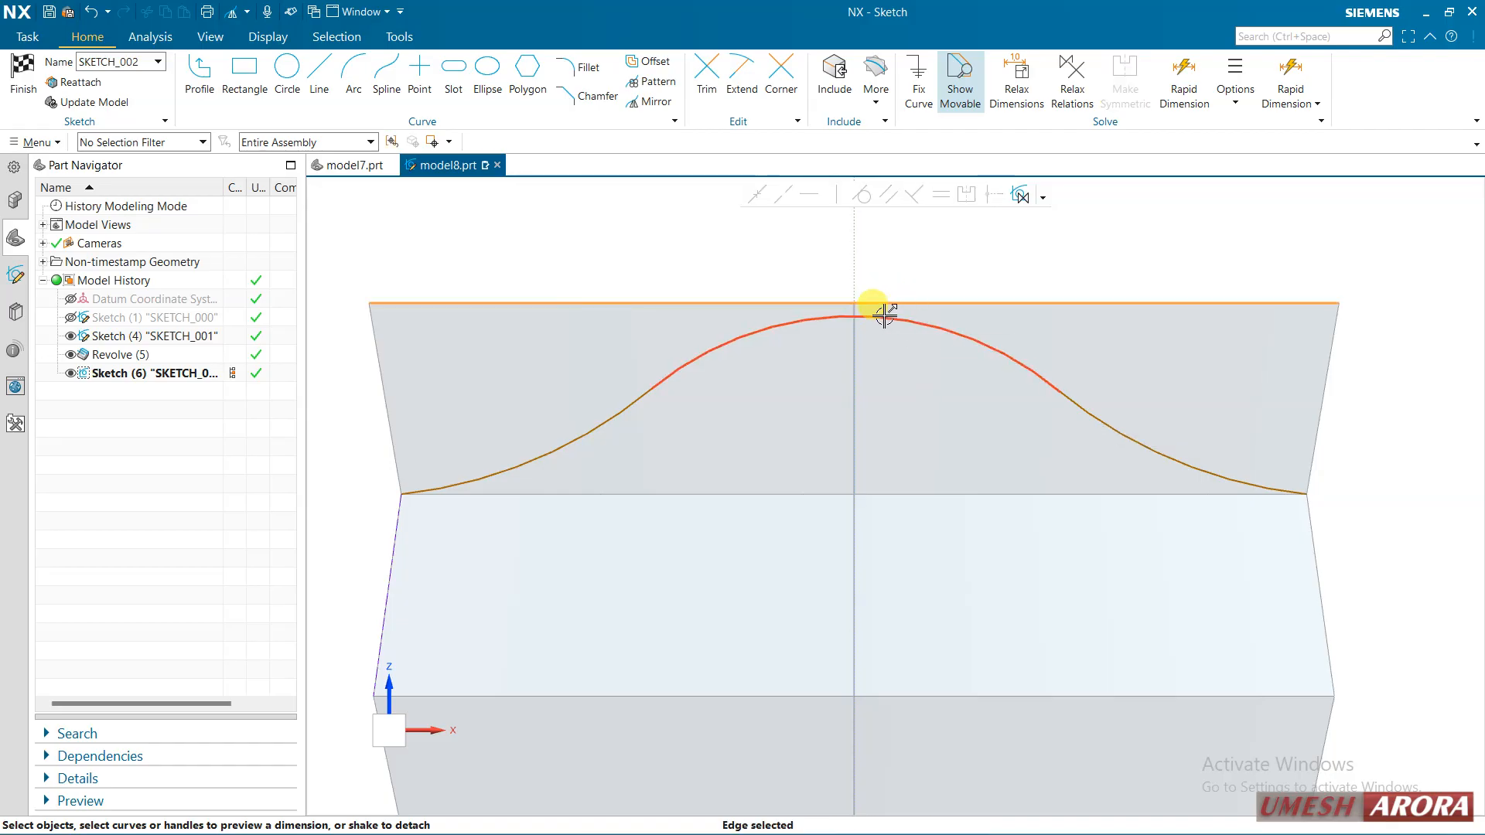
left_click(884, 317)
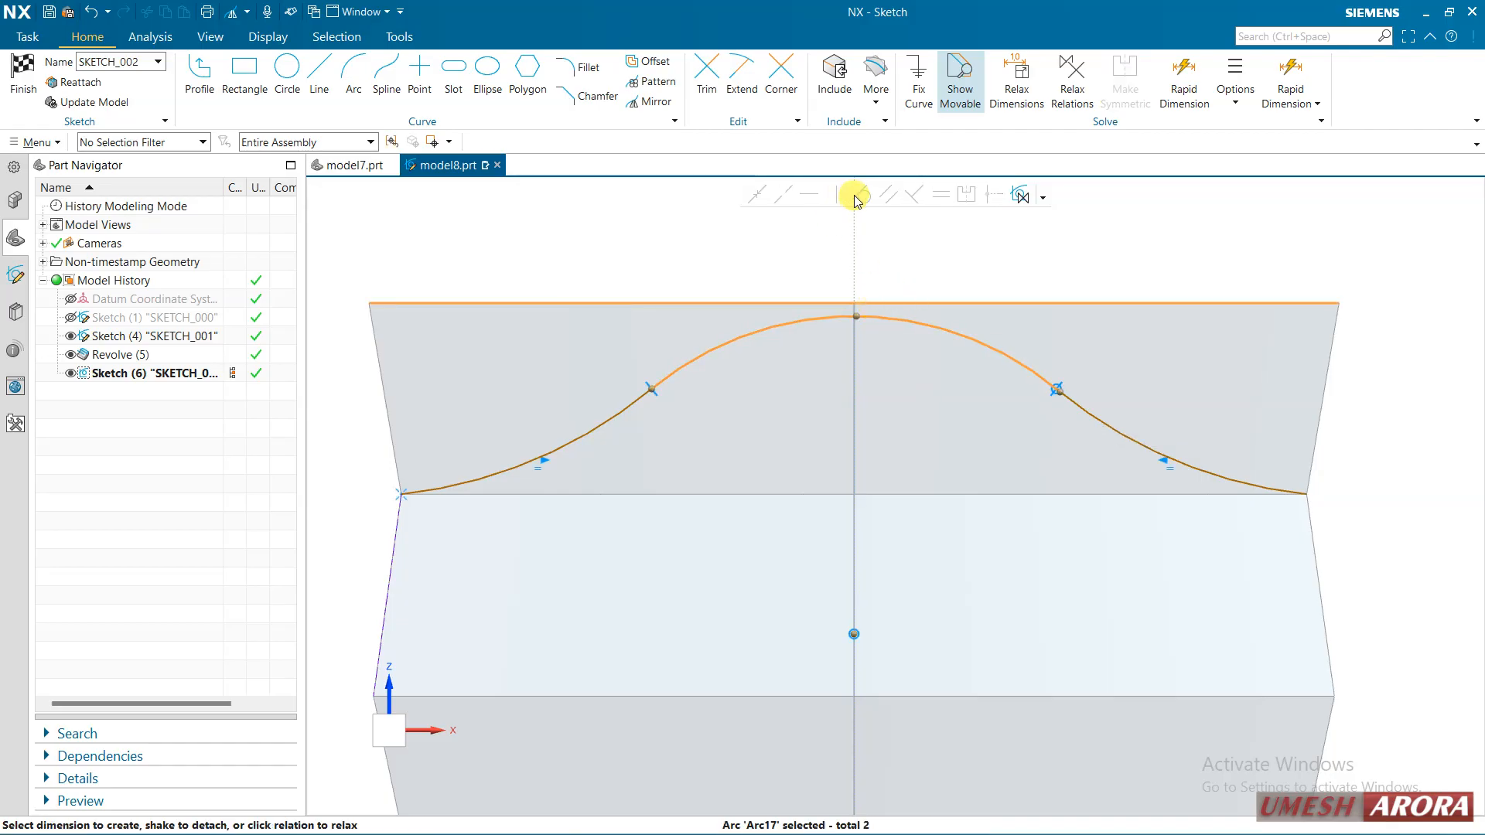
key("Escape")
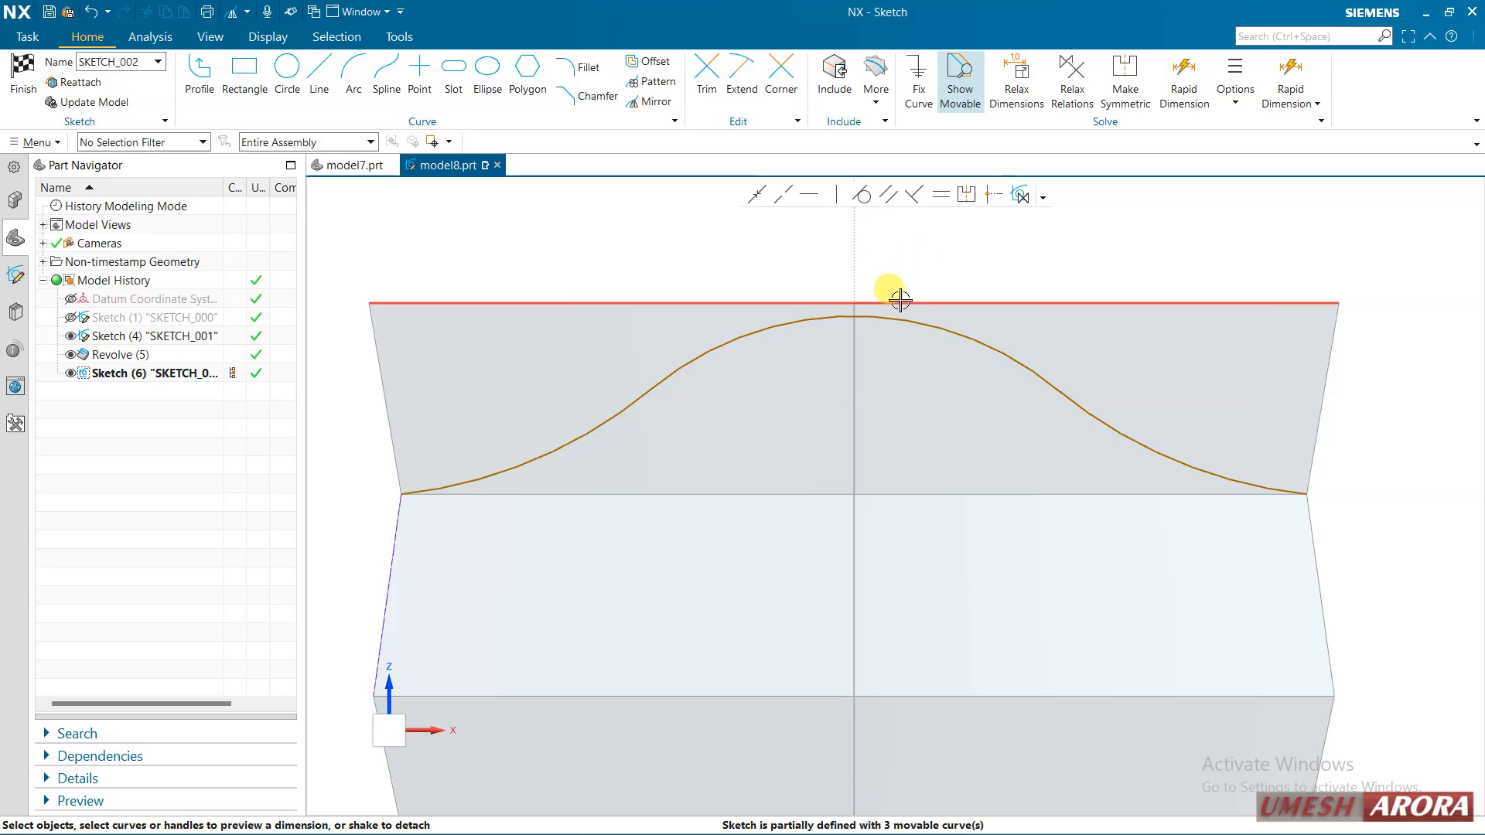
Project the revolved sheet's uppermost edge into the sketch.
left_click(898, 301)
left_click(876, 88)
left_click(890, 143)
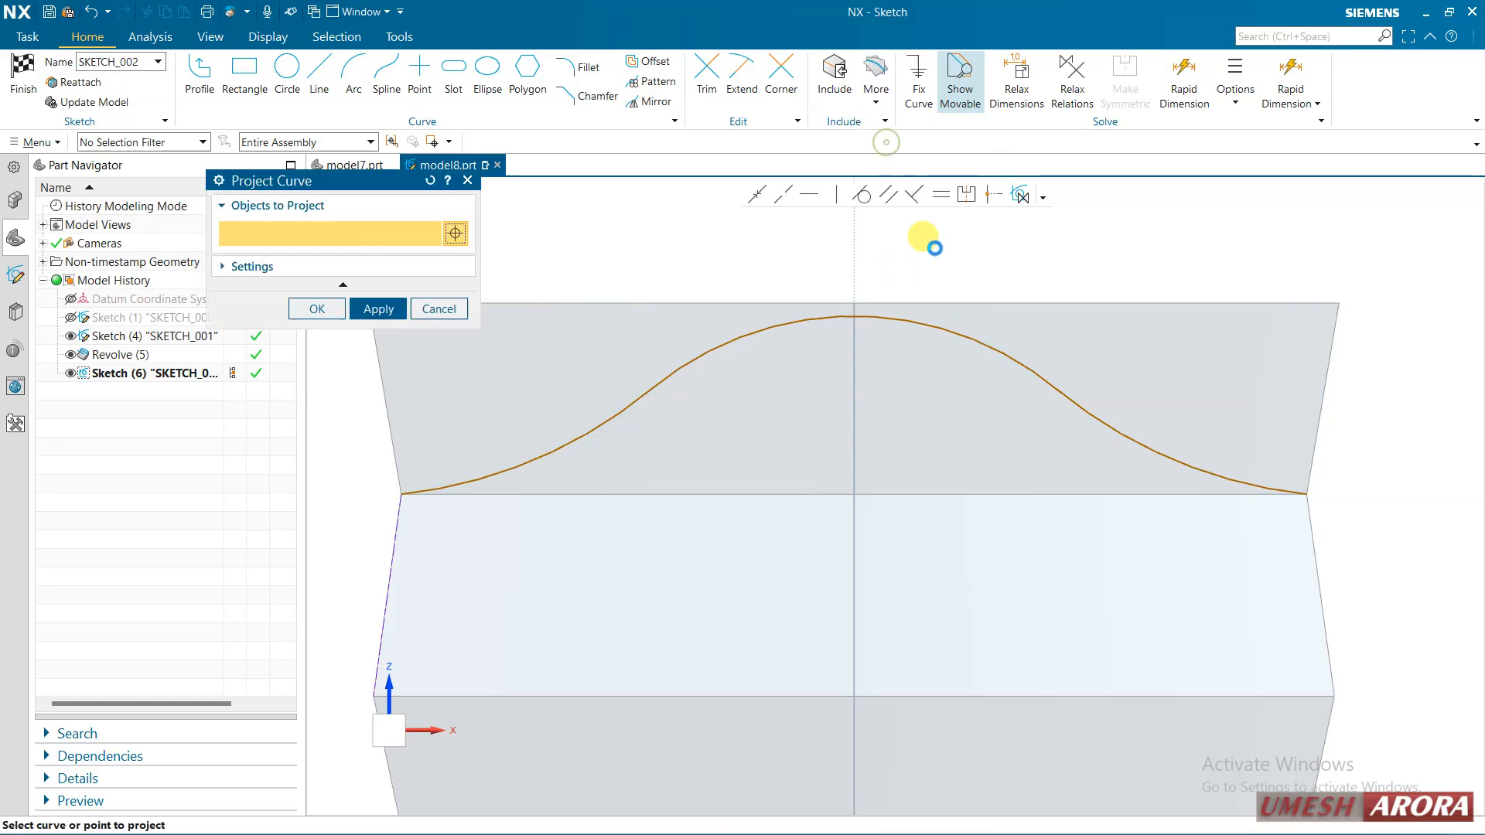
middle_click(934, 249)
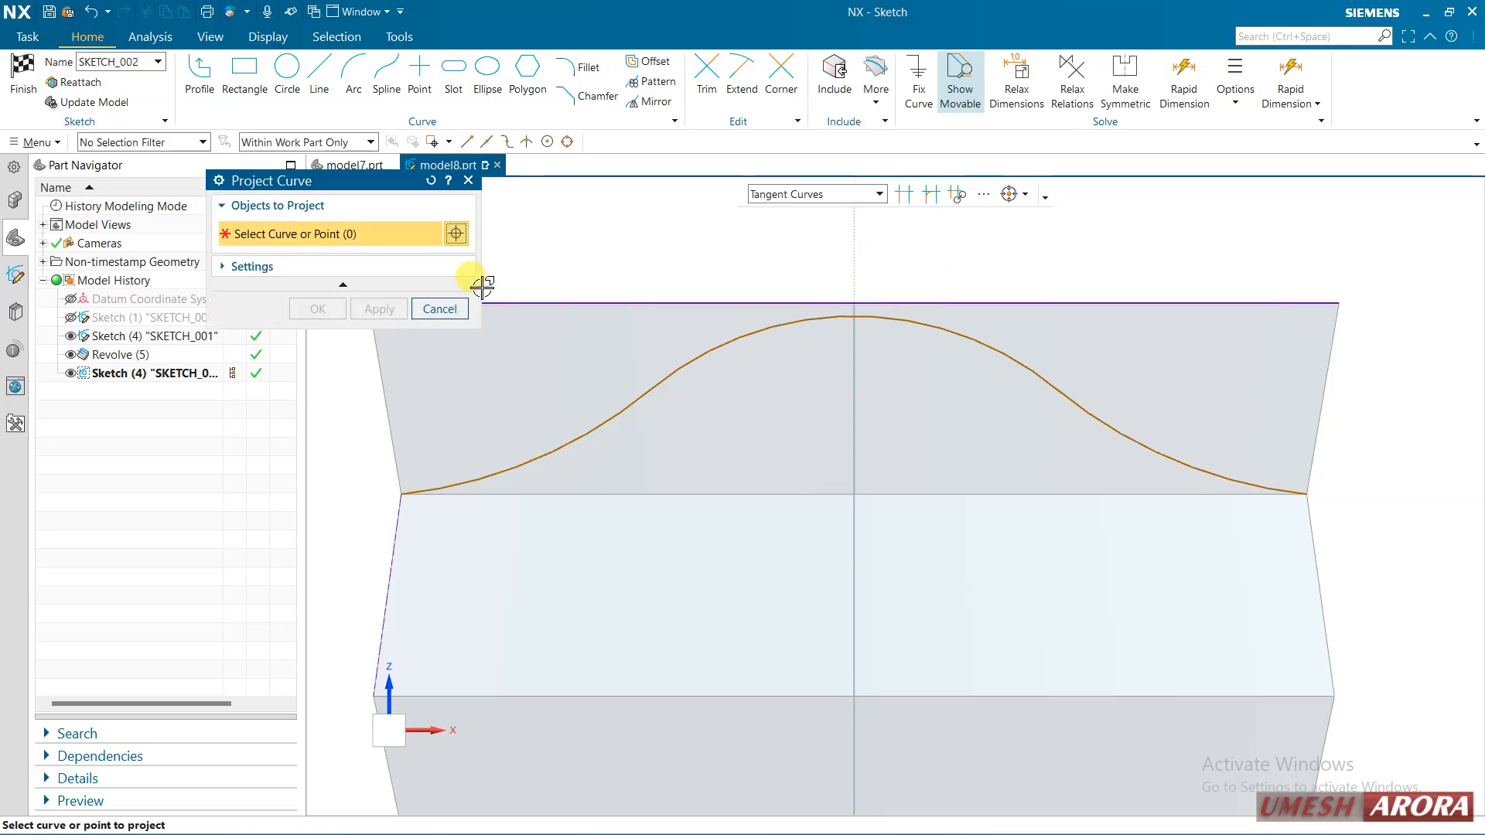
left_click(440, 309)
Make the crest arc tangent to the projected upper edge.
left_click(895, 315)
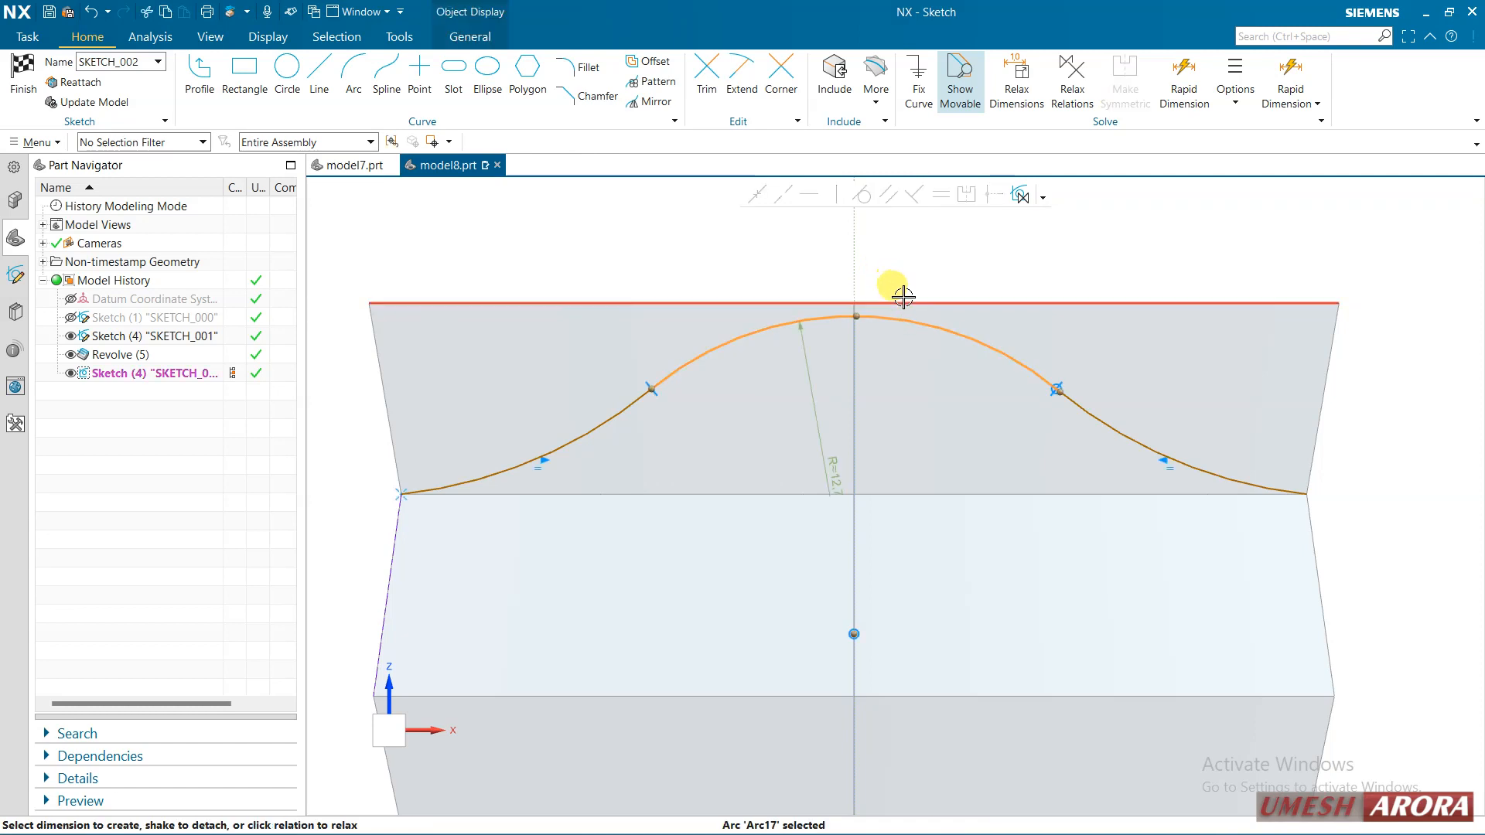
left_click(902, 301)
left_click(861, 195)
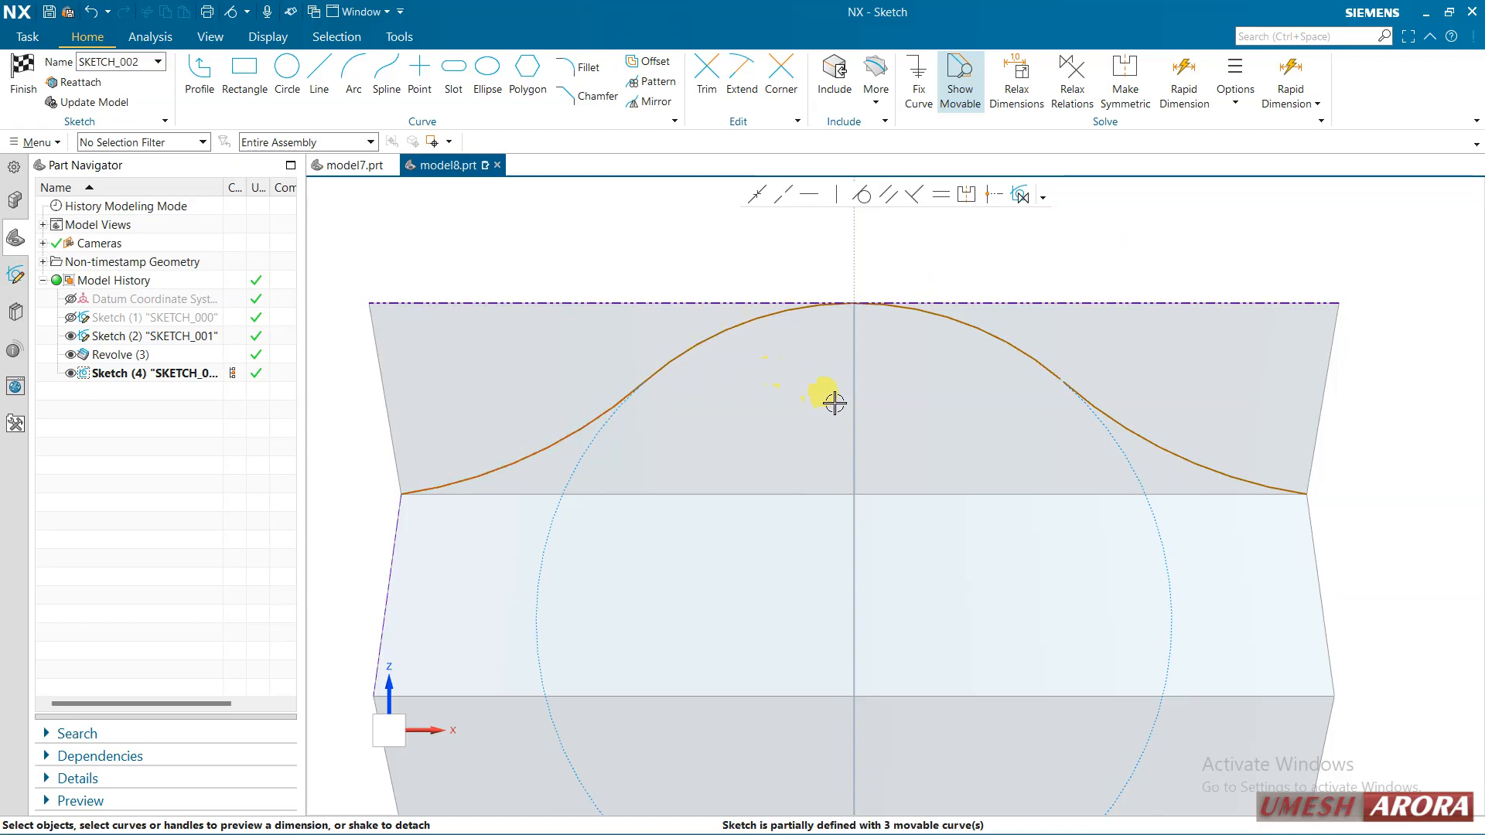
Widen the crest arc to a radius of about 14.3 by moving its left junction outward.
left_click(647, 370)
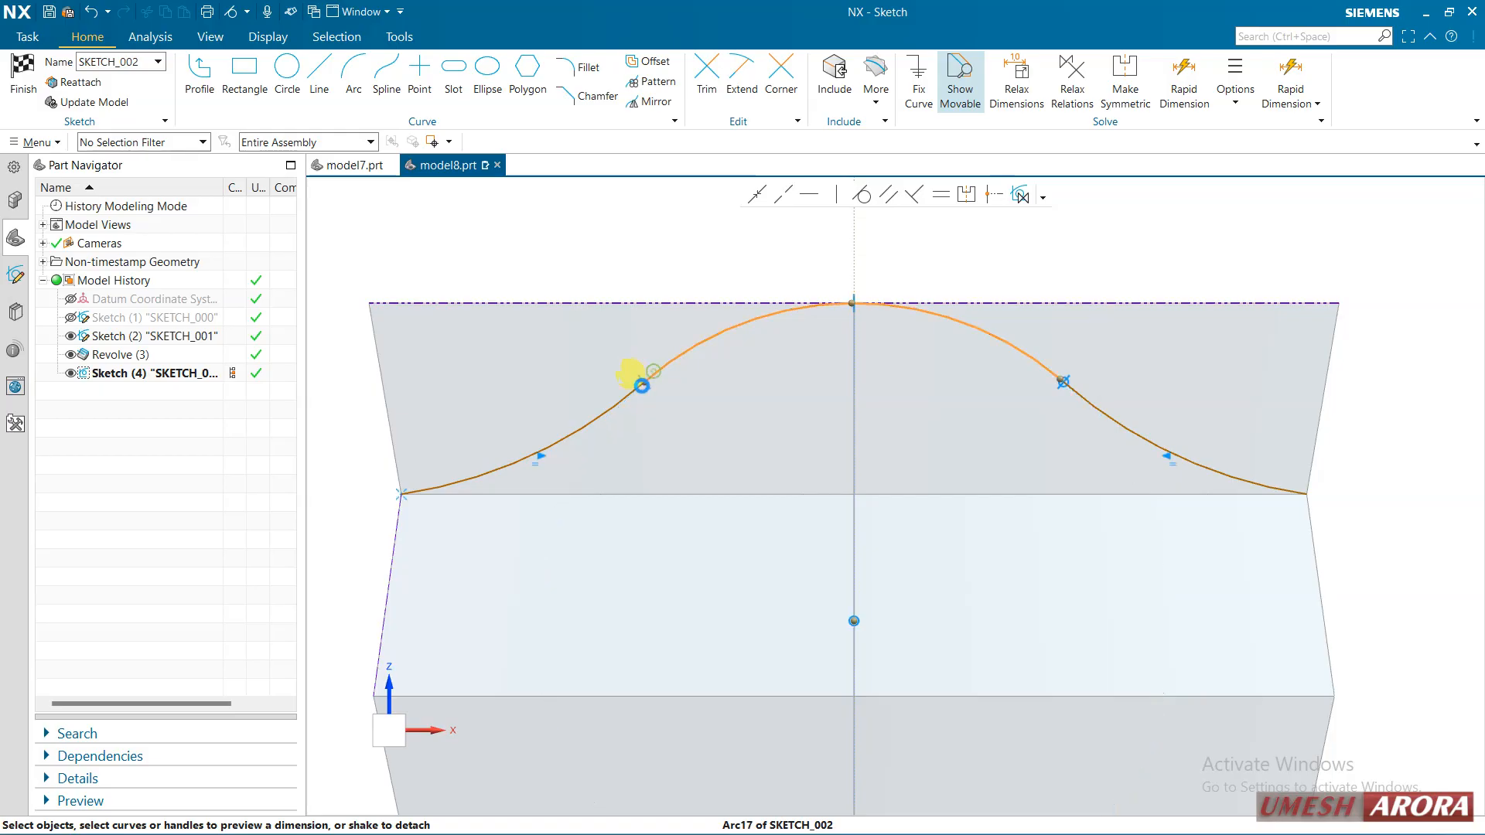
left_click_drag(629, 393, 620, 388)
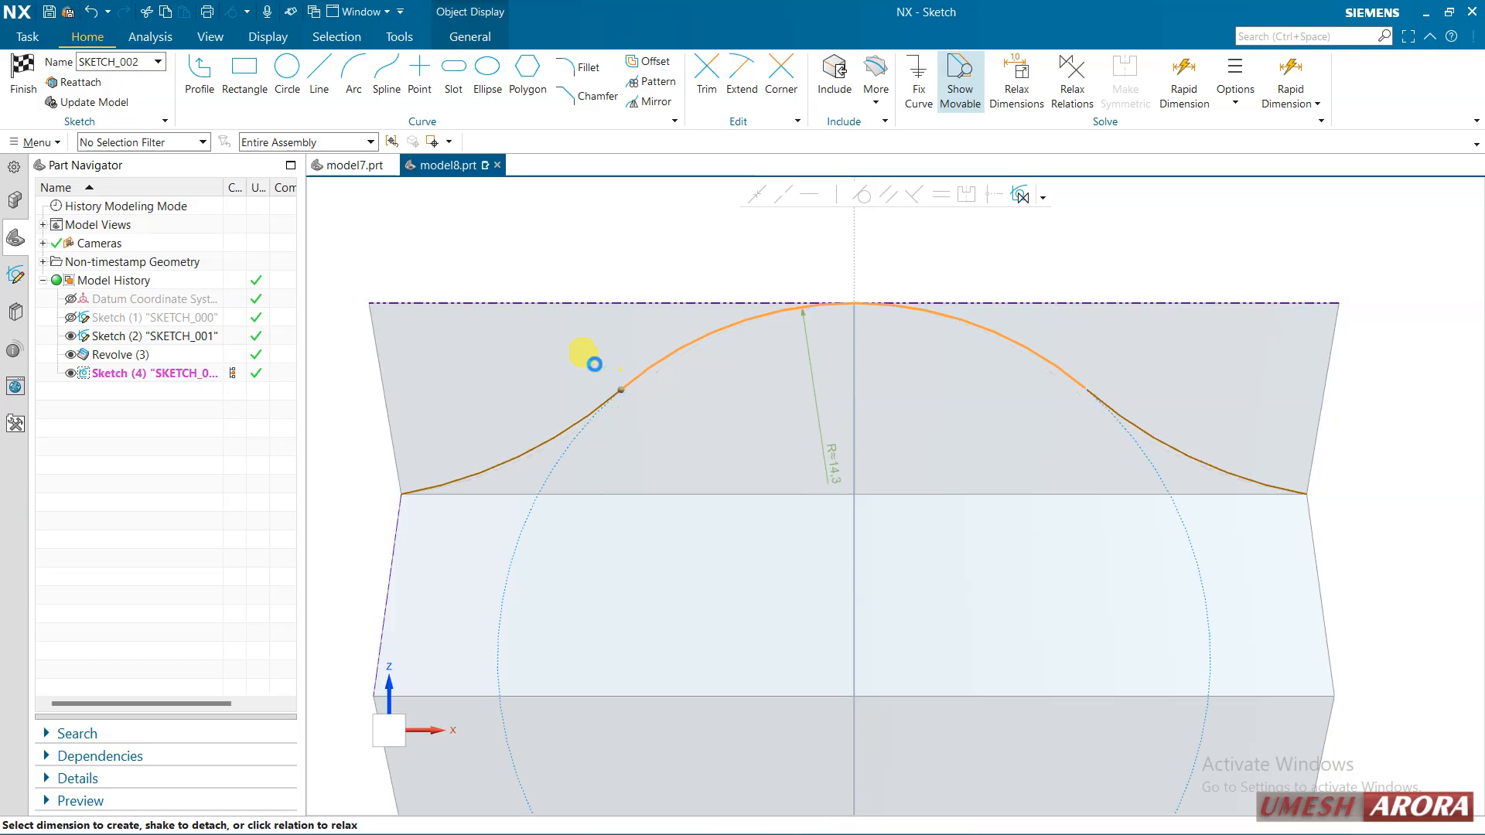
left_click(556, 265)
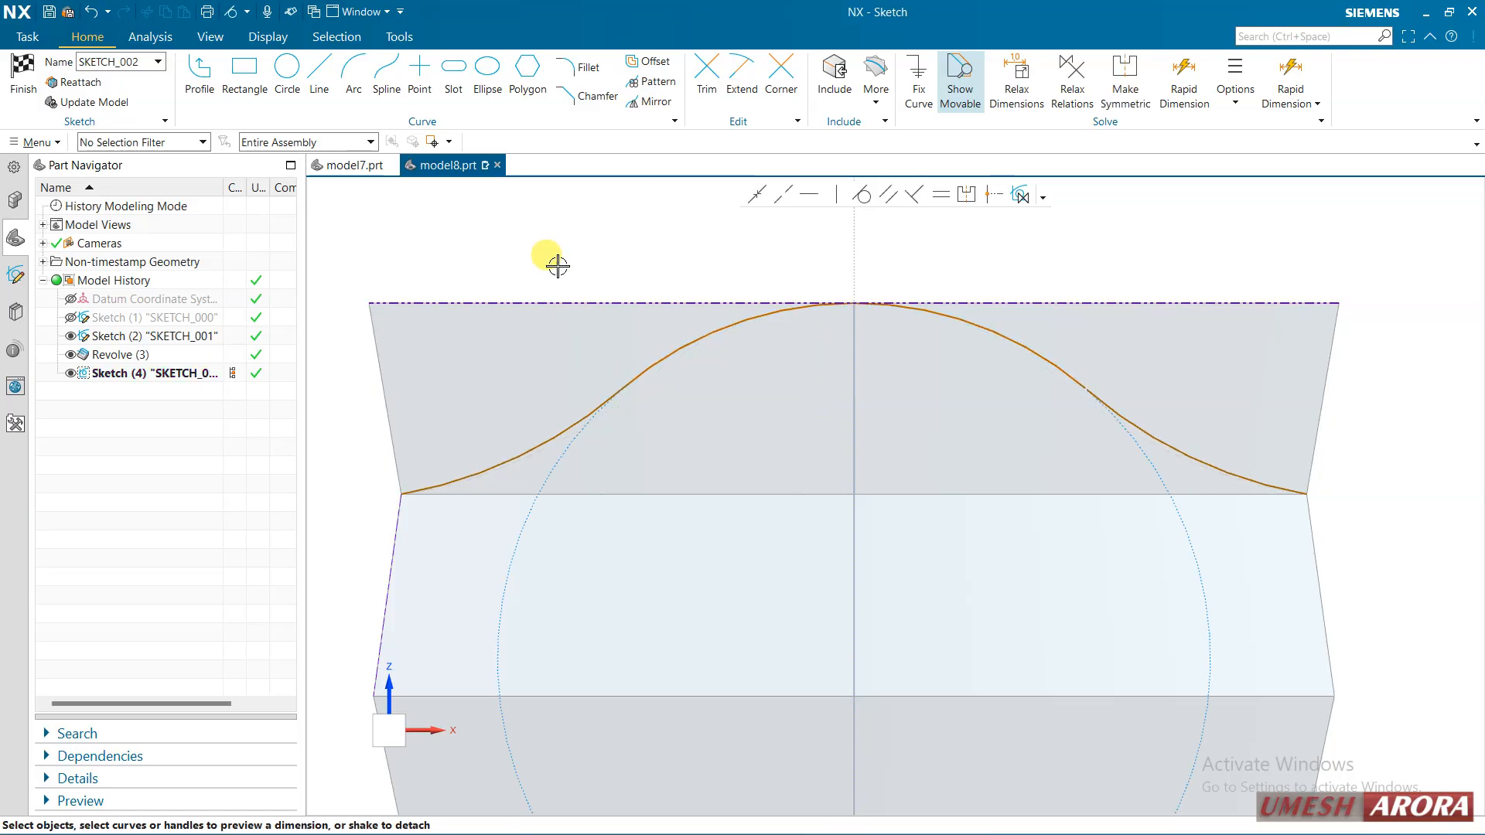
Examine the junctions between the crest arc and the two side arcs up close.
scroll(1088, 385, "up", 5)
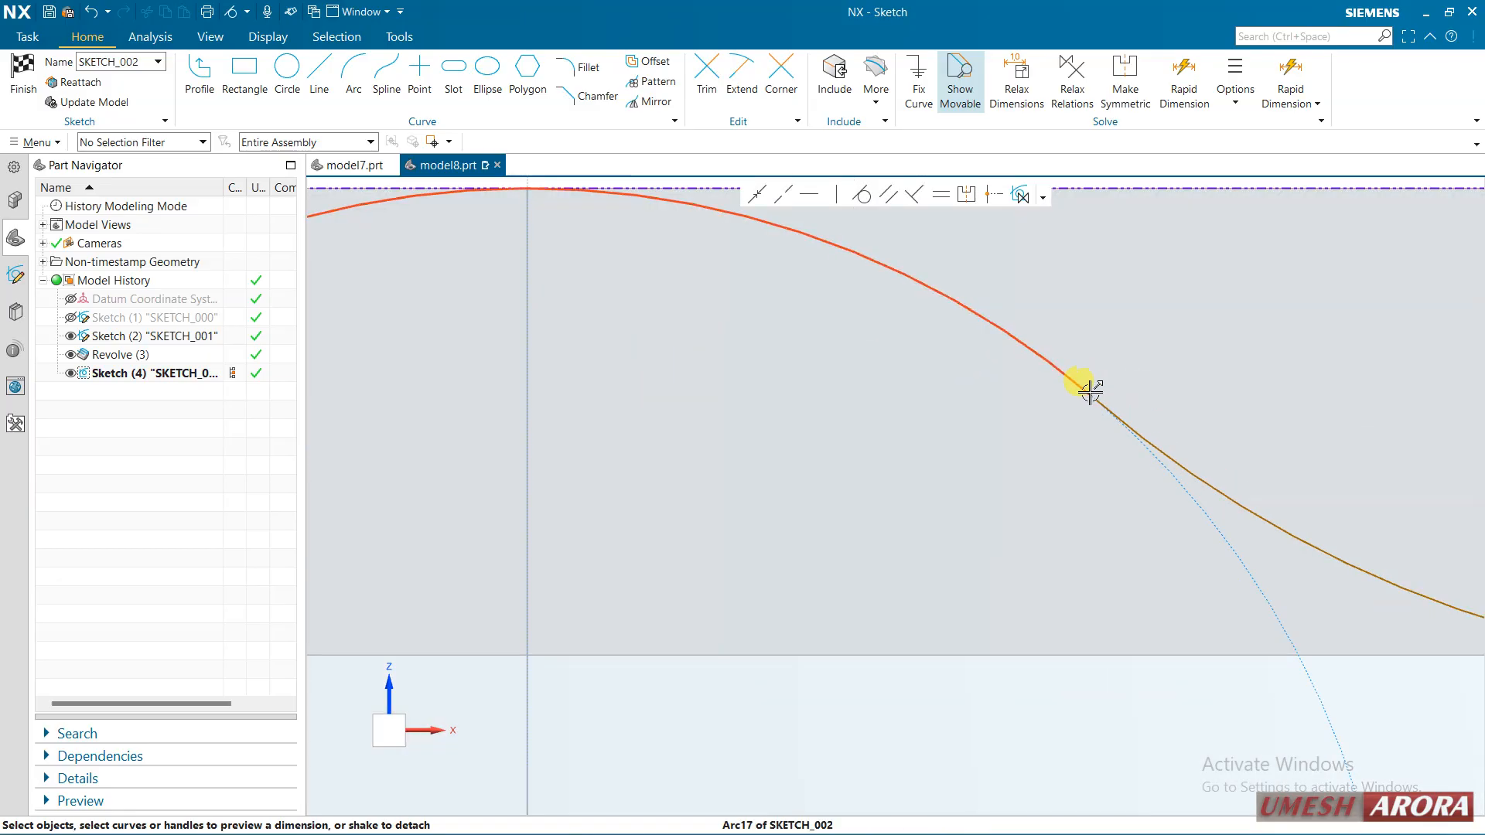
scroll(1091, 390, "down", 5)
scroll(611, 402, "up", 8)
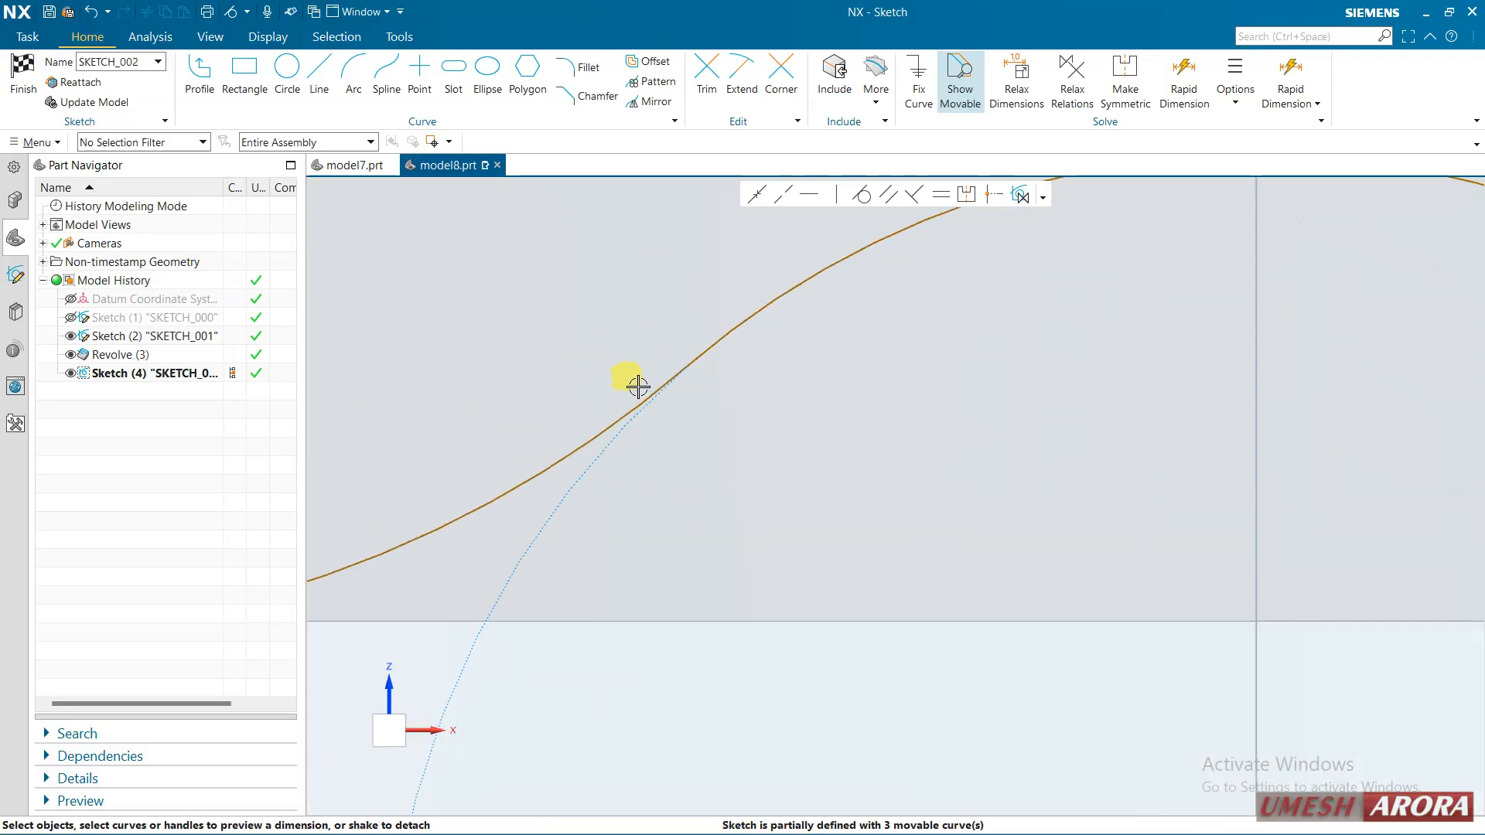
scroll(583, 434, "down", 6)
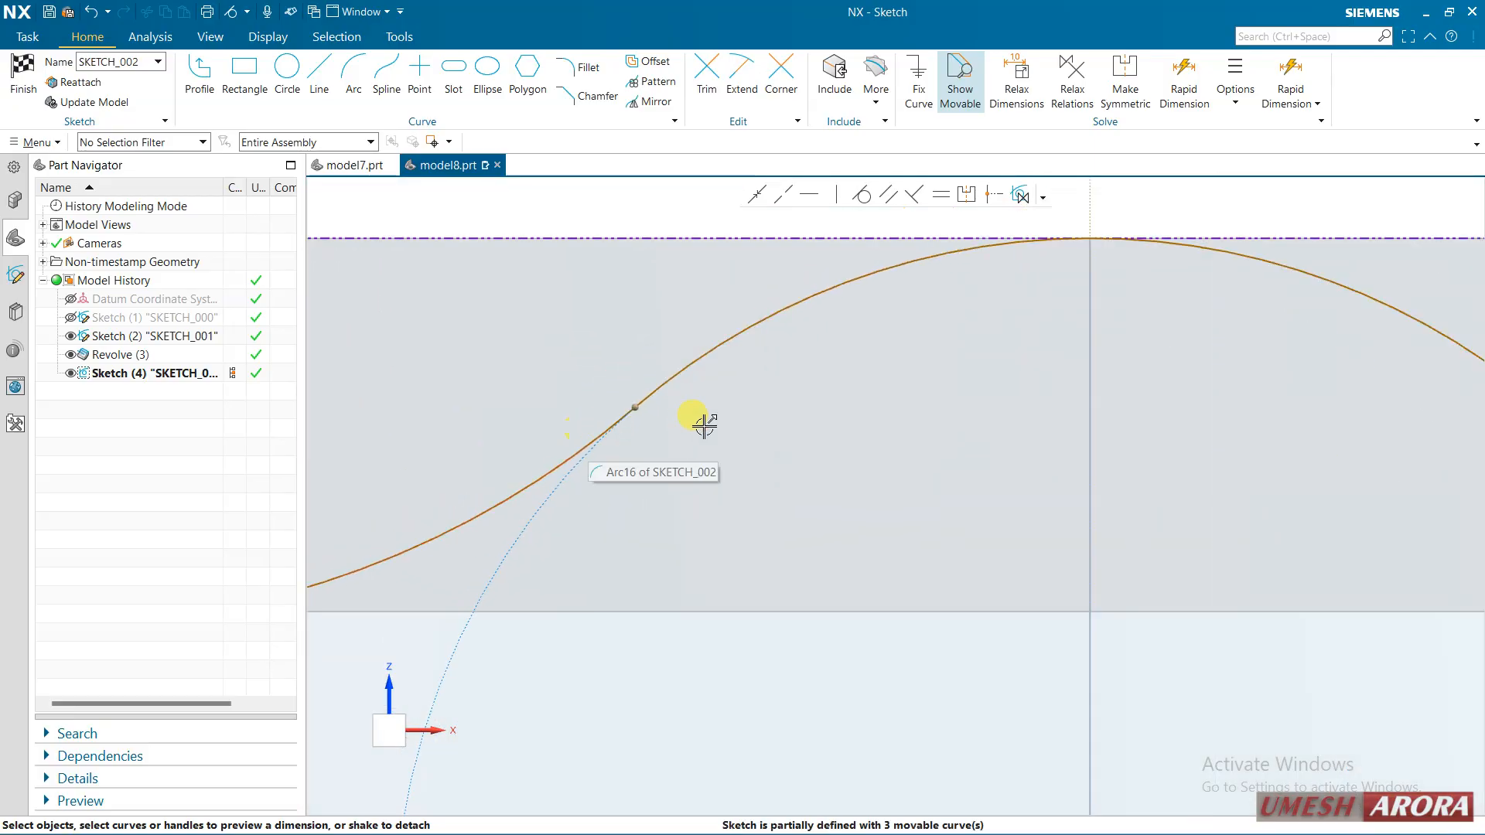
scroll(1372, 379, "up", 5)
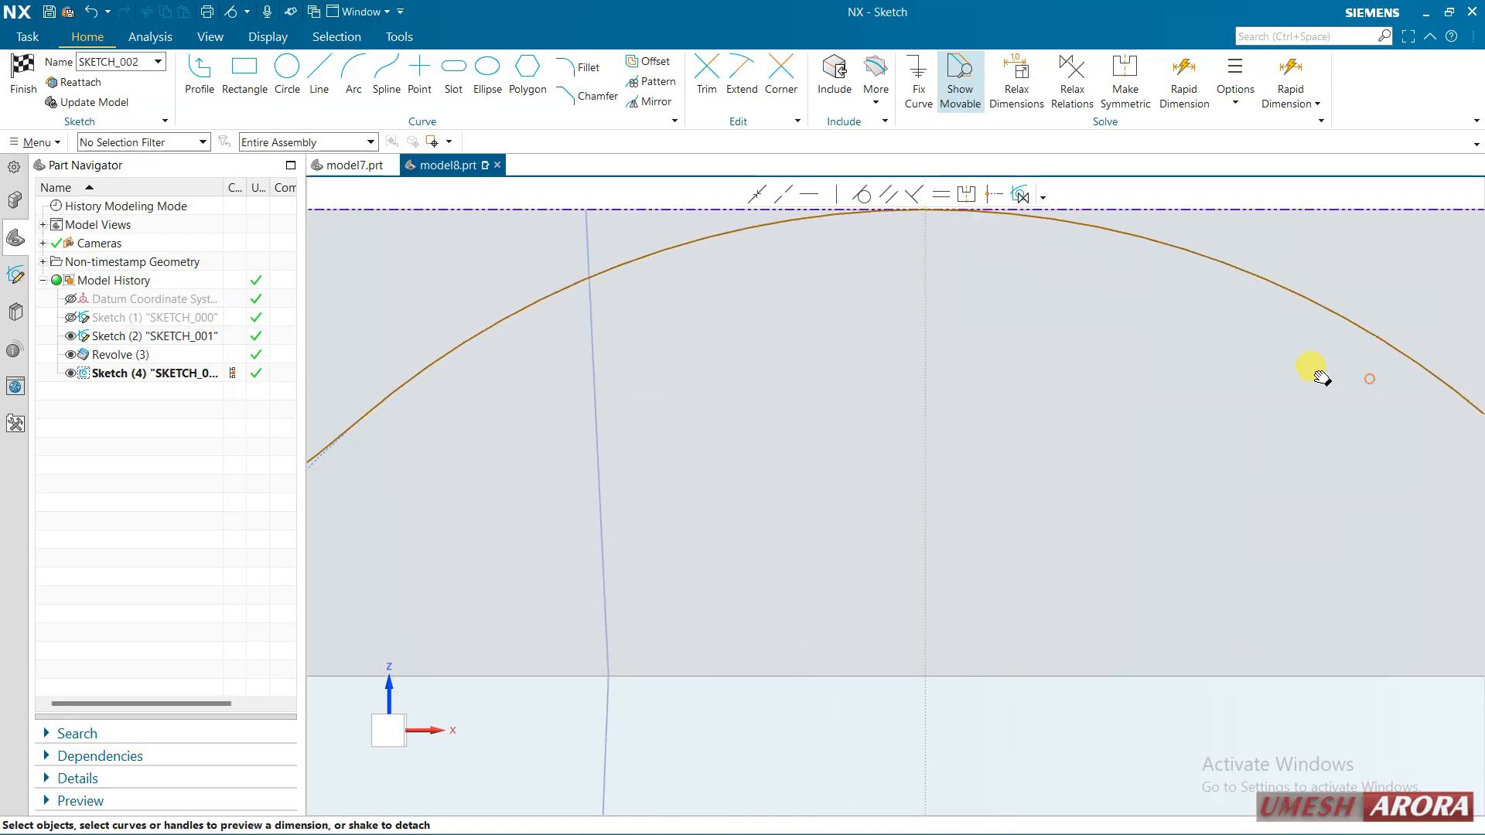
scroll(940, 402, "down", 3)
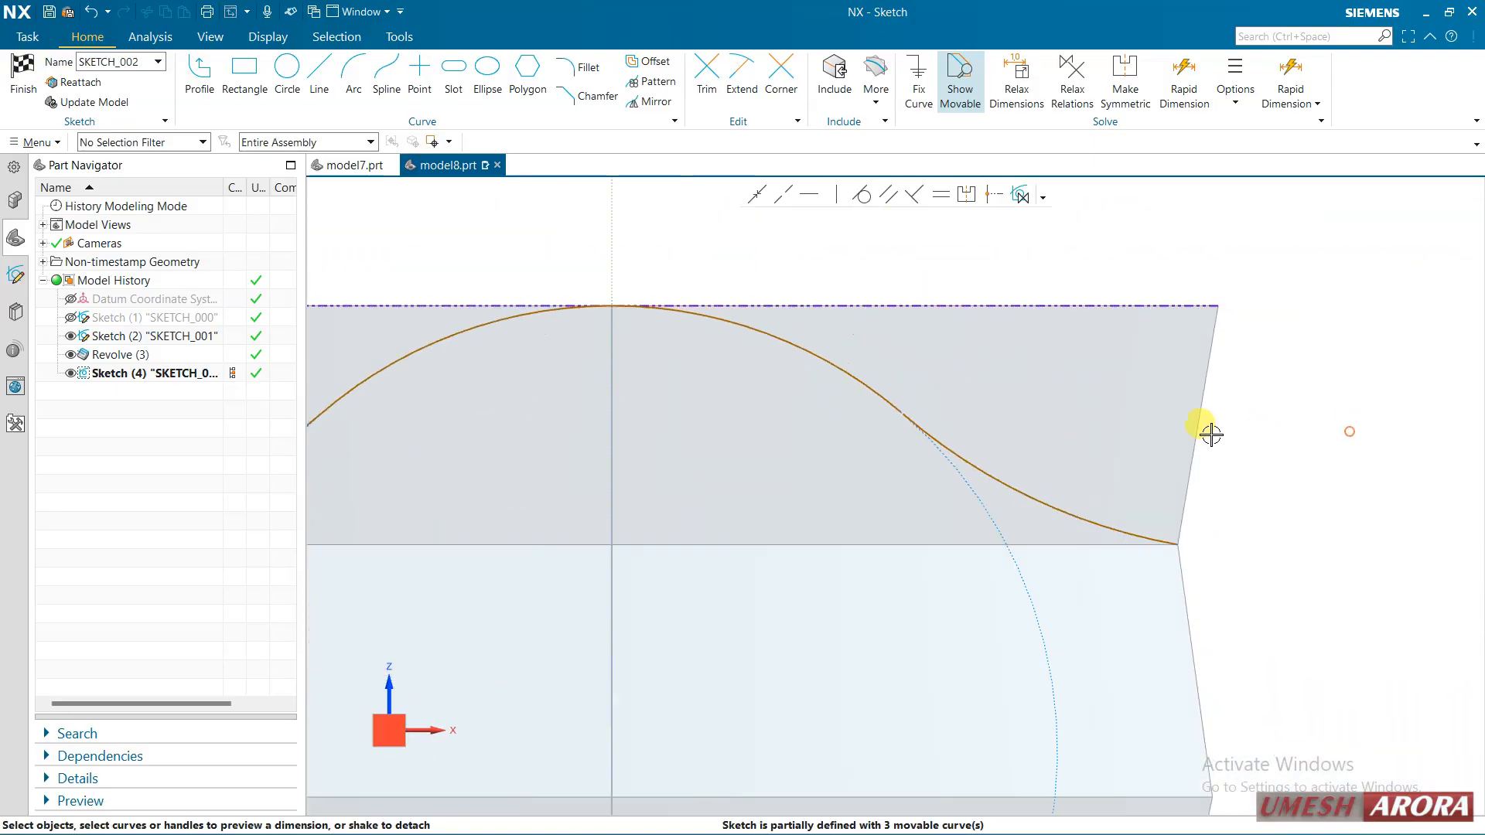
scroll(1184, 459, "down", 3)
scroll(1021, 437, "up", 3)
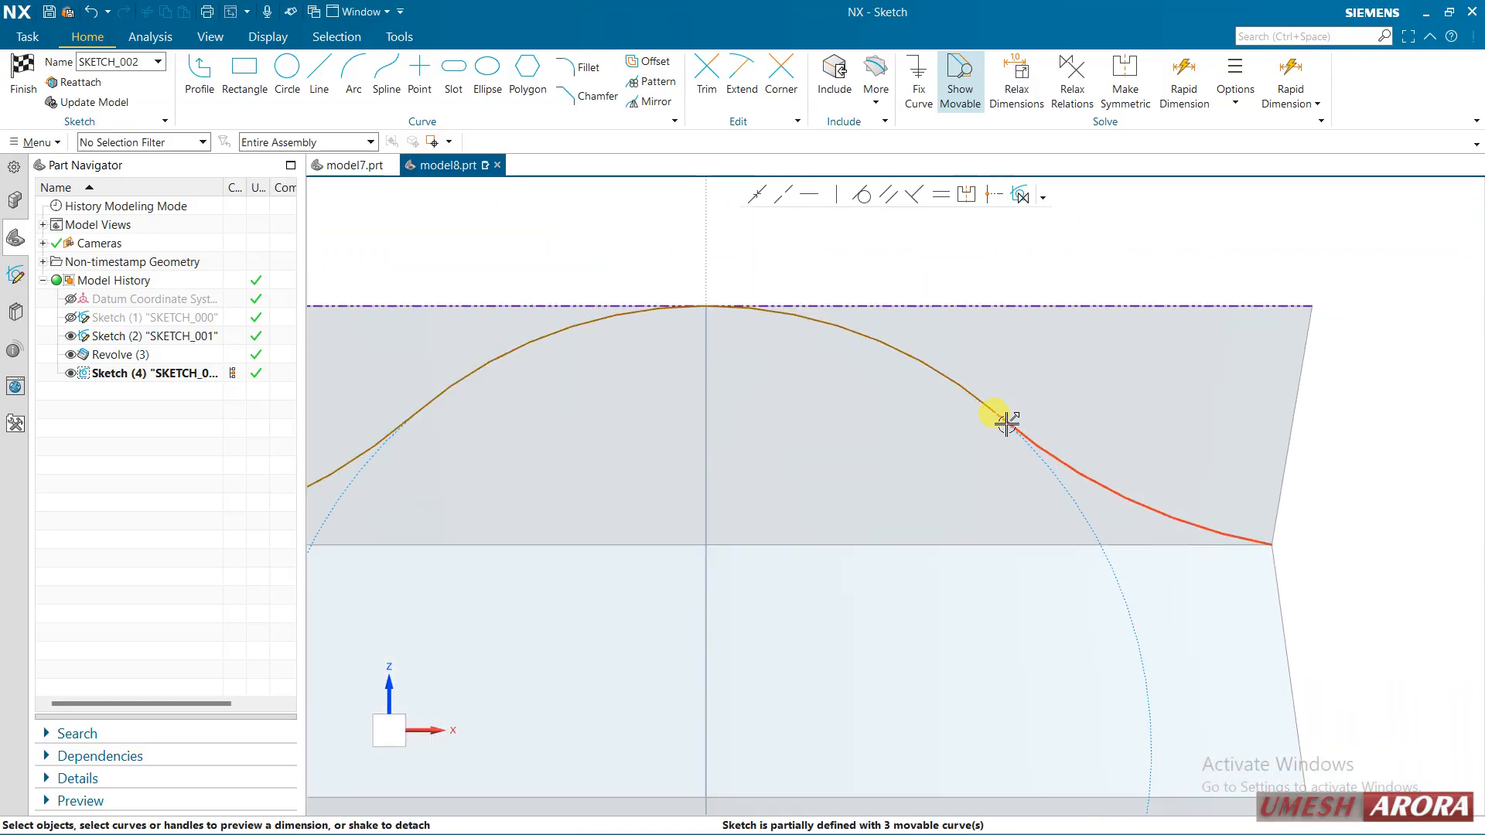
Join the crest arc and the right mirrored arc at their meeting ends with the Corner command.
left_click(998, 415)
scroll(981, 401, "down", 2)
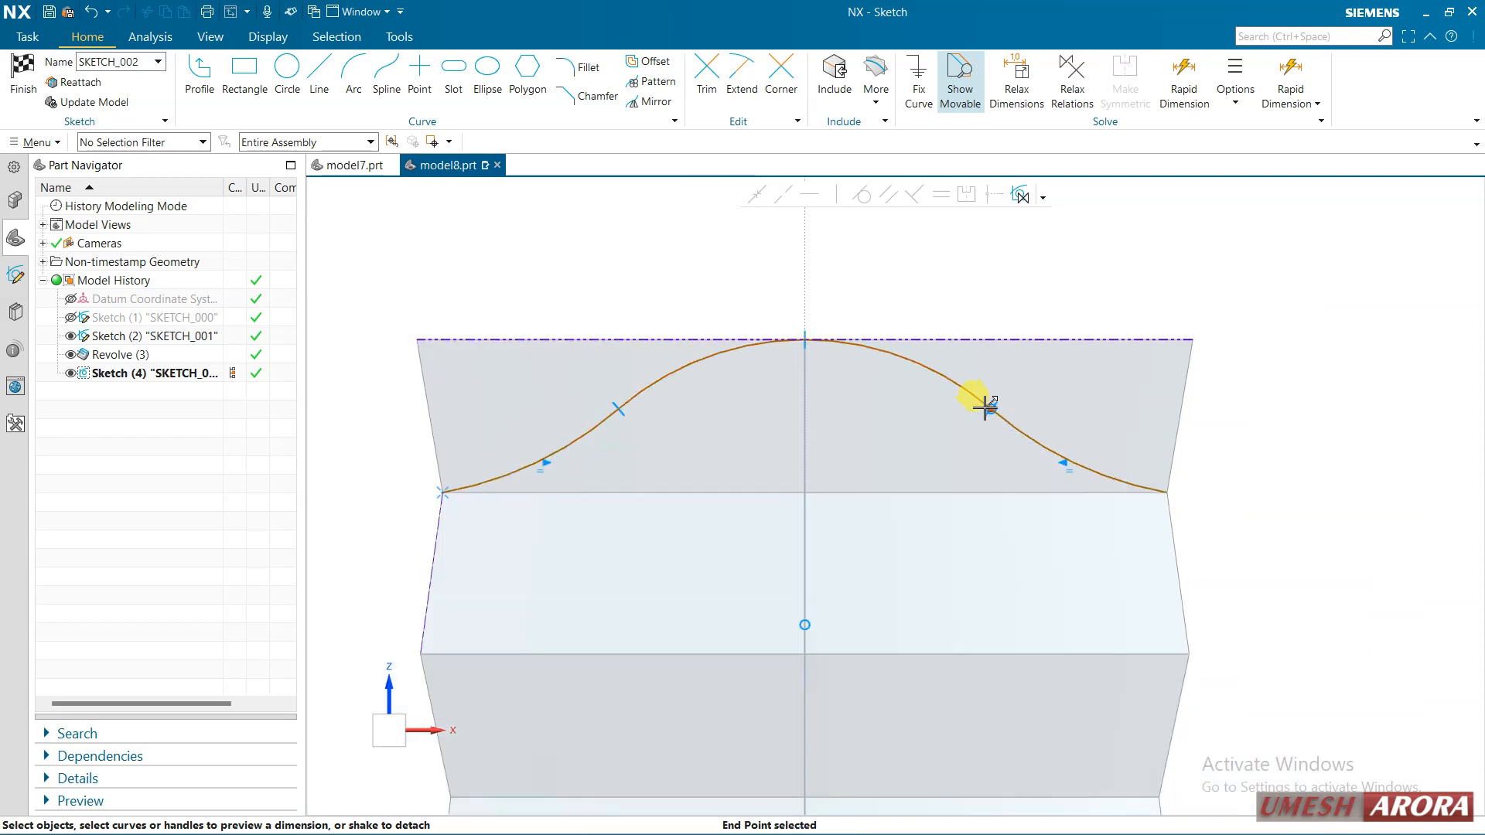
left_click(1023, 424)
scroll(994, 410, "up", 2)
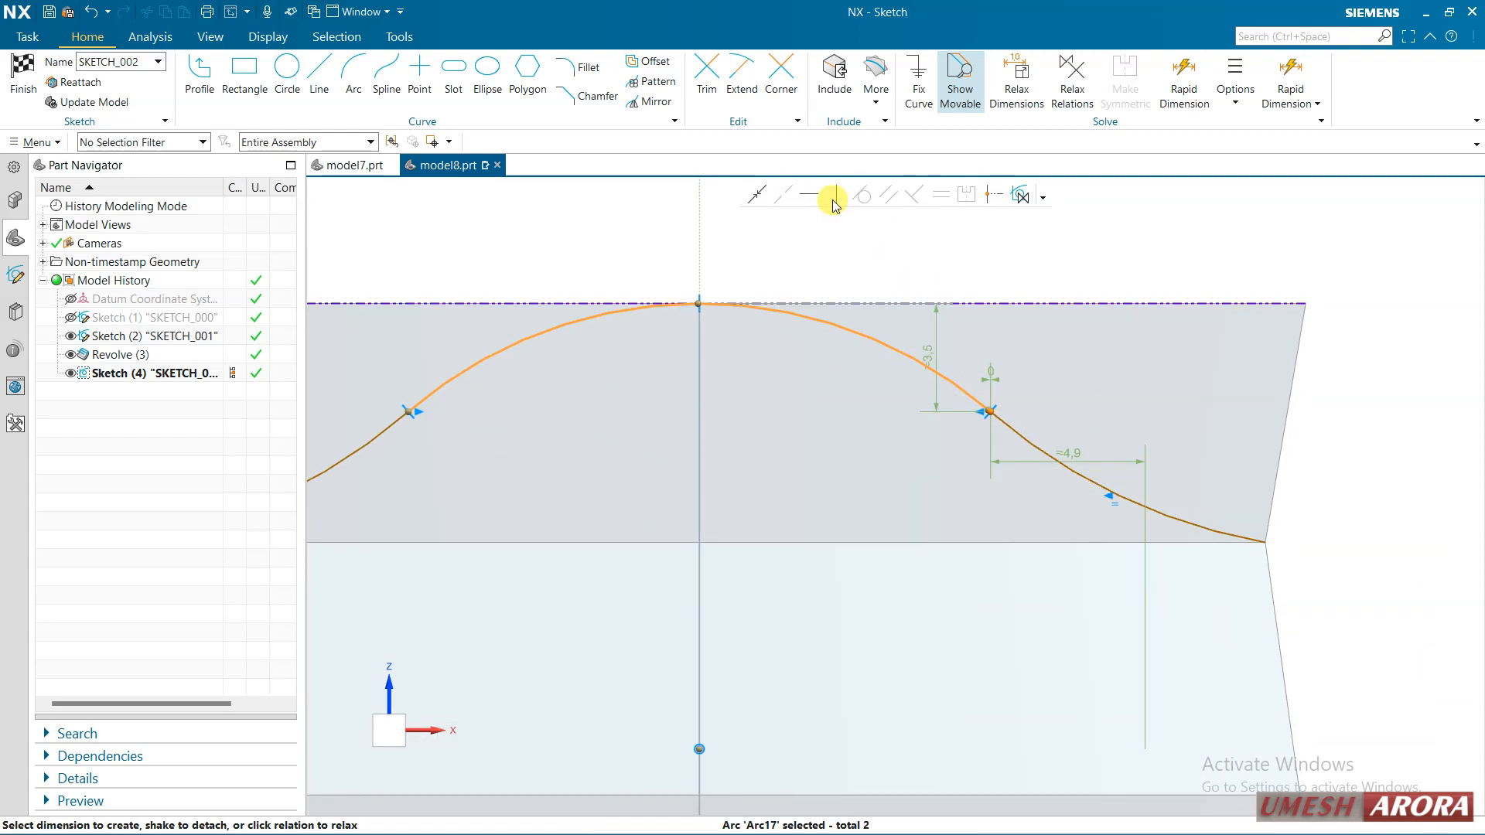
left_click(779, 71)
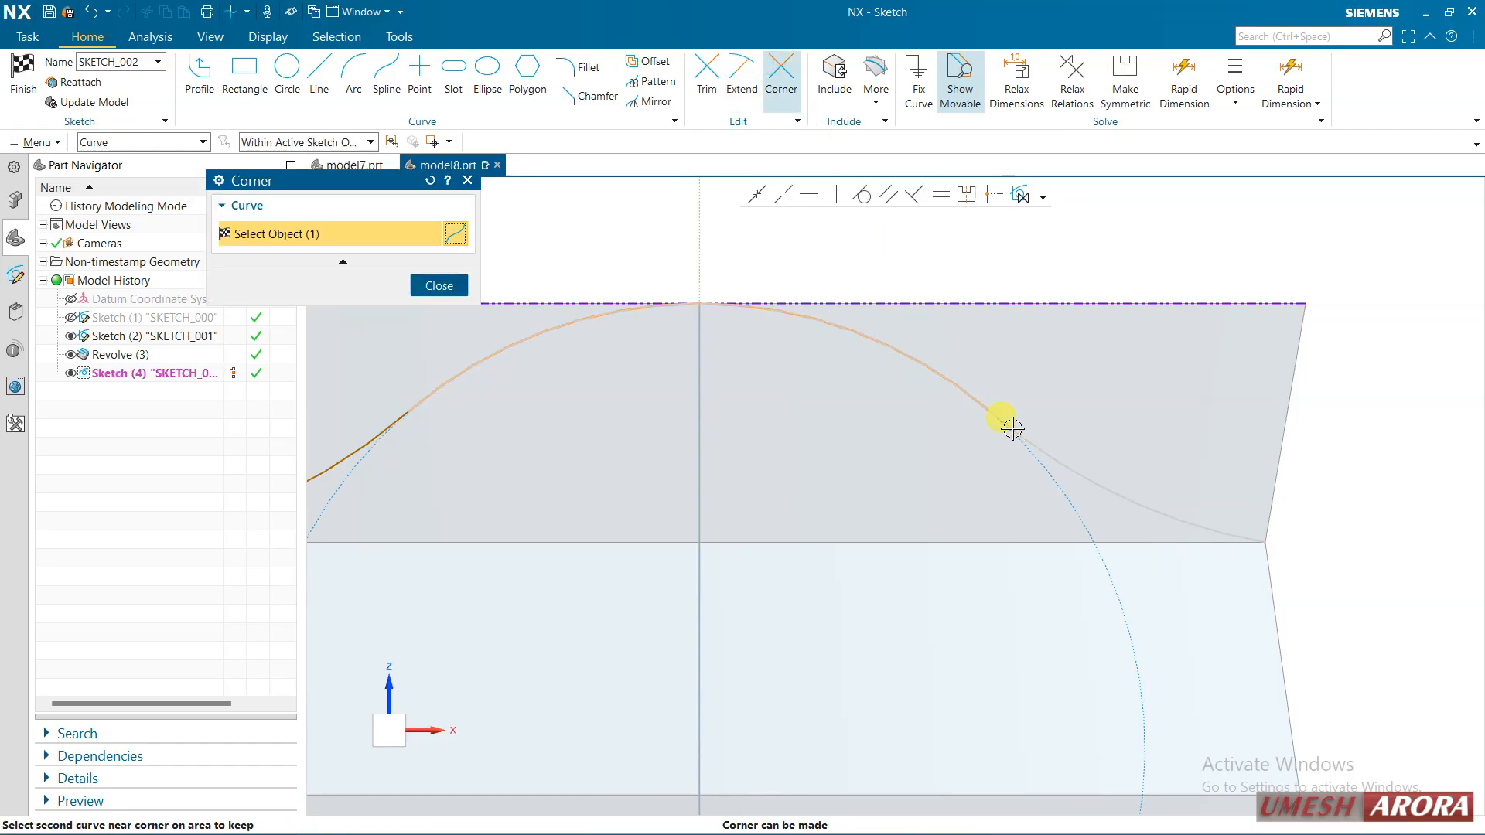
left_click(1008, 425)
middle_click(885, 457)
scroll(1068, 516, "down", 3)
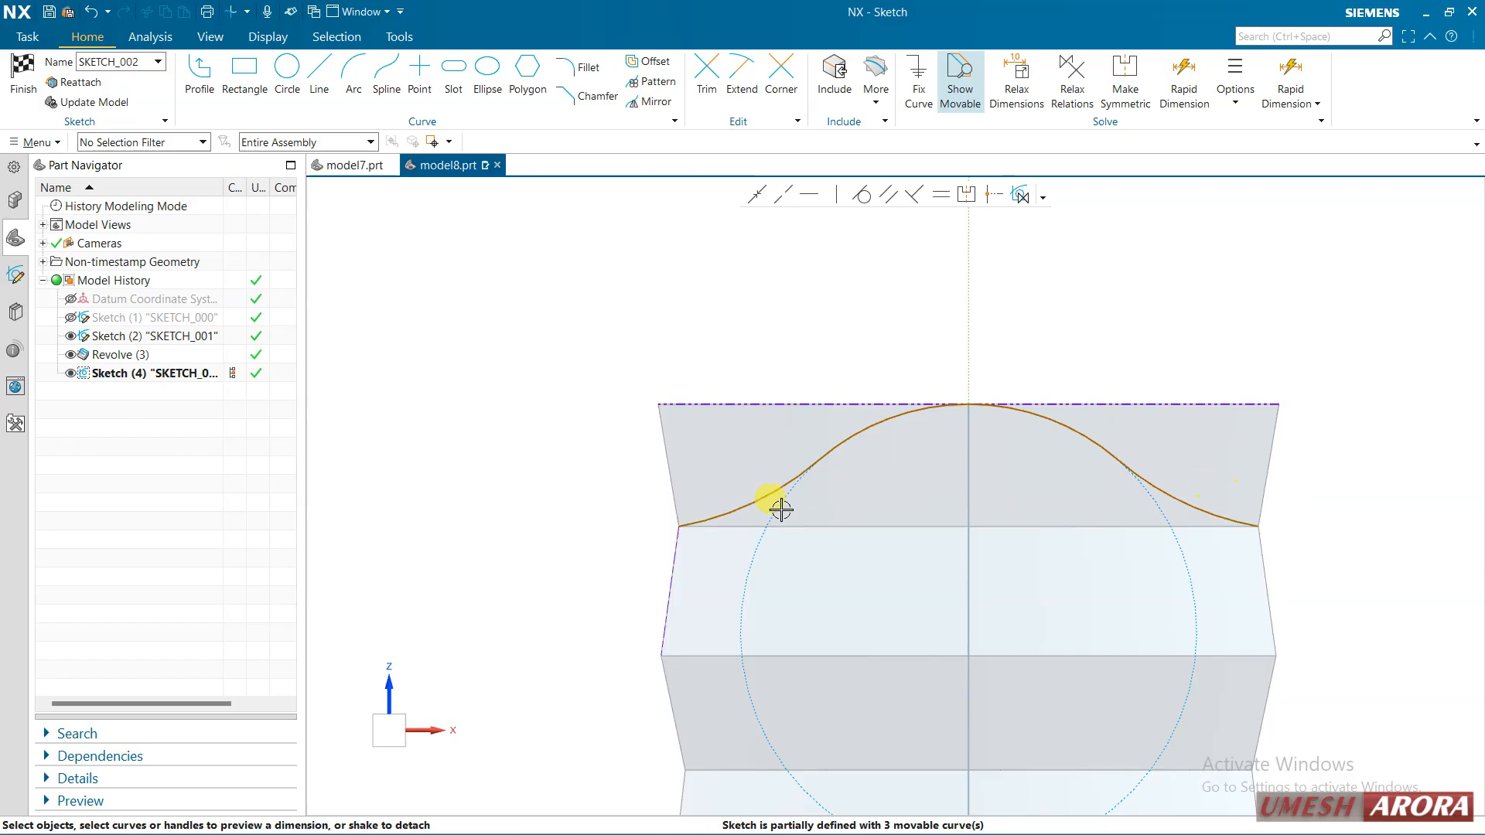
Finish the wave arc sketch and return to modeling.
middle_click_drag(734, 363, 581, 218, "shift")
left_click(22, 76)
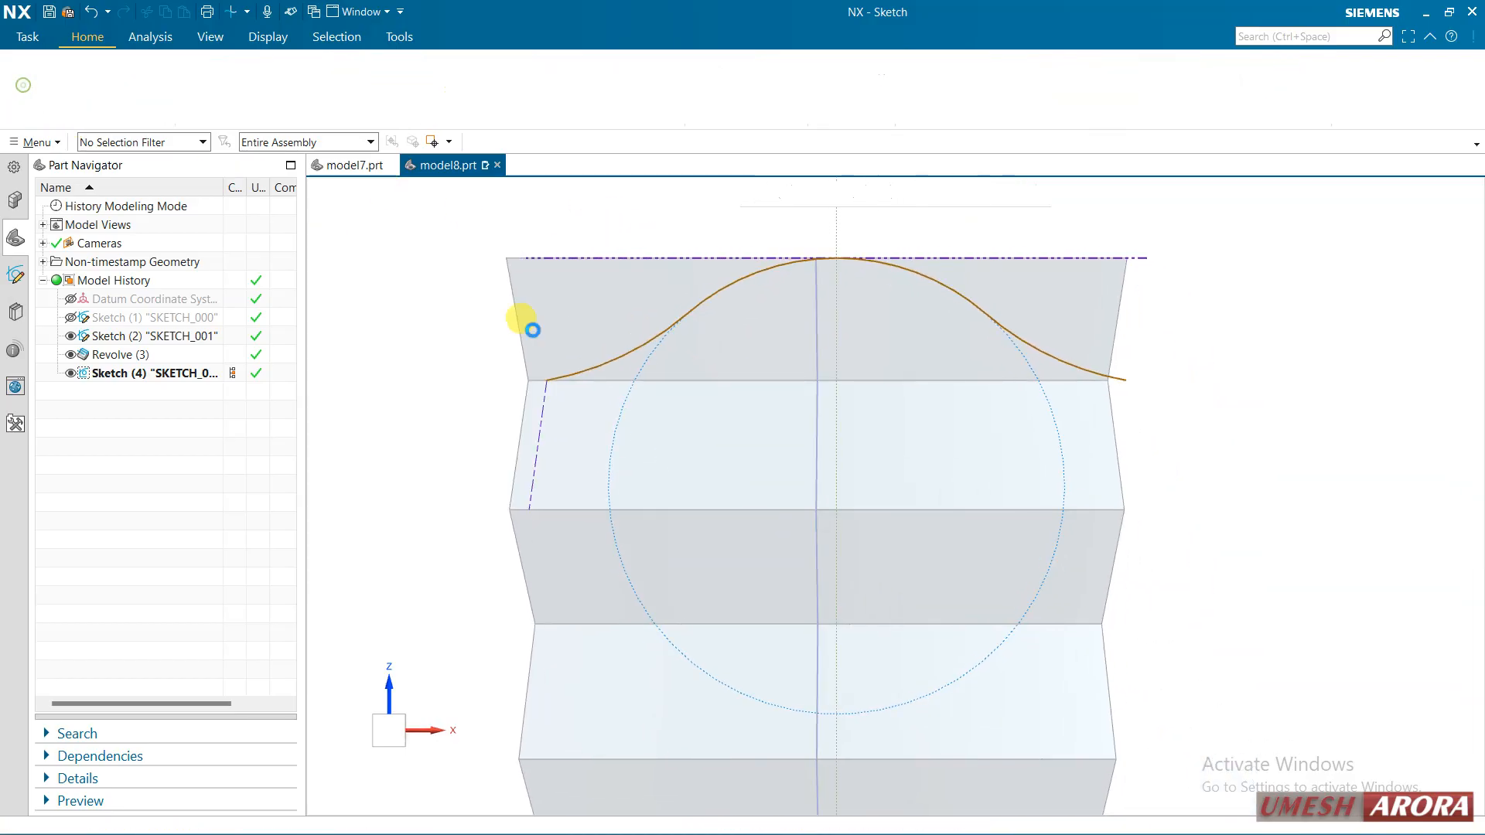
mouse_move(1029, 487)
middle_mouse_down()
mouse_move(1005, 497)
mouse_move(1011, 512)
mouse_move(982, 503)
middle_mouse_up()
Trim the revolved zigzag sheet with the three connected wave arcs projected along the Y direction, keeping the region below the wave.
left_click(201, 36)
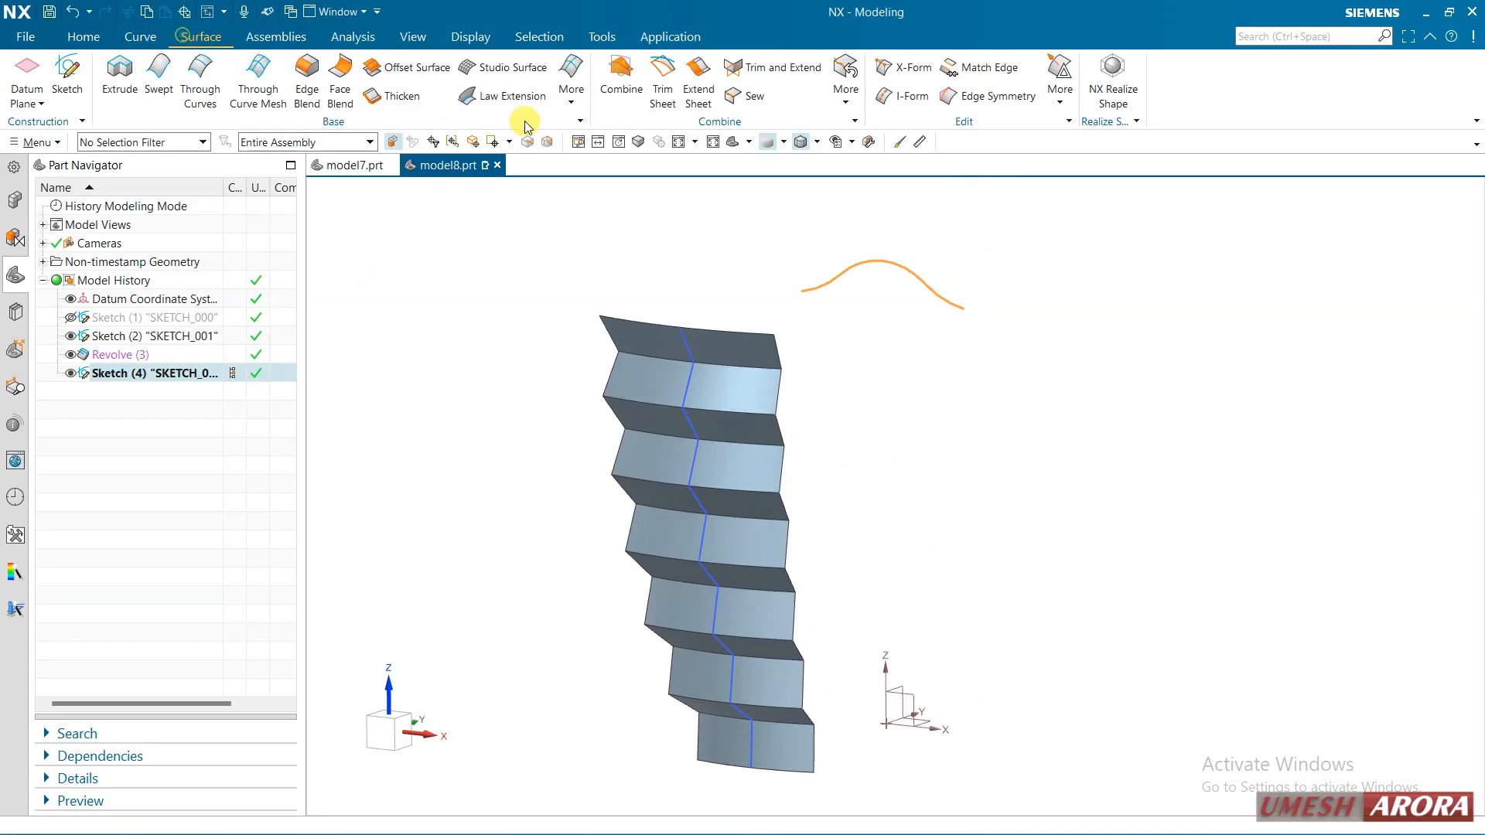
left_click(656, 92)
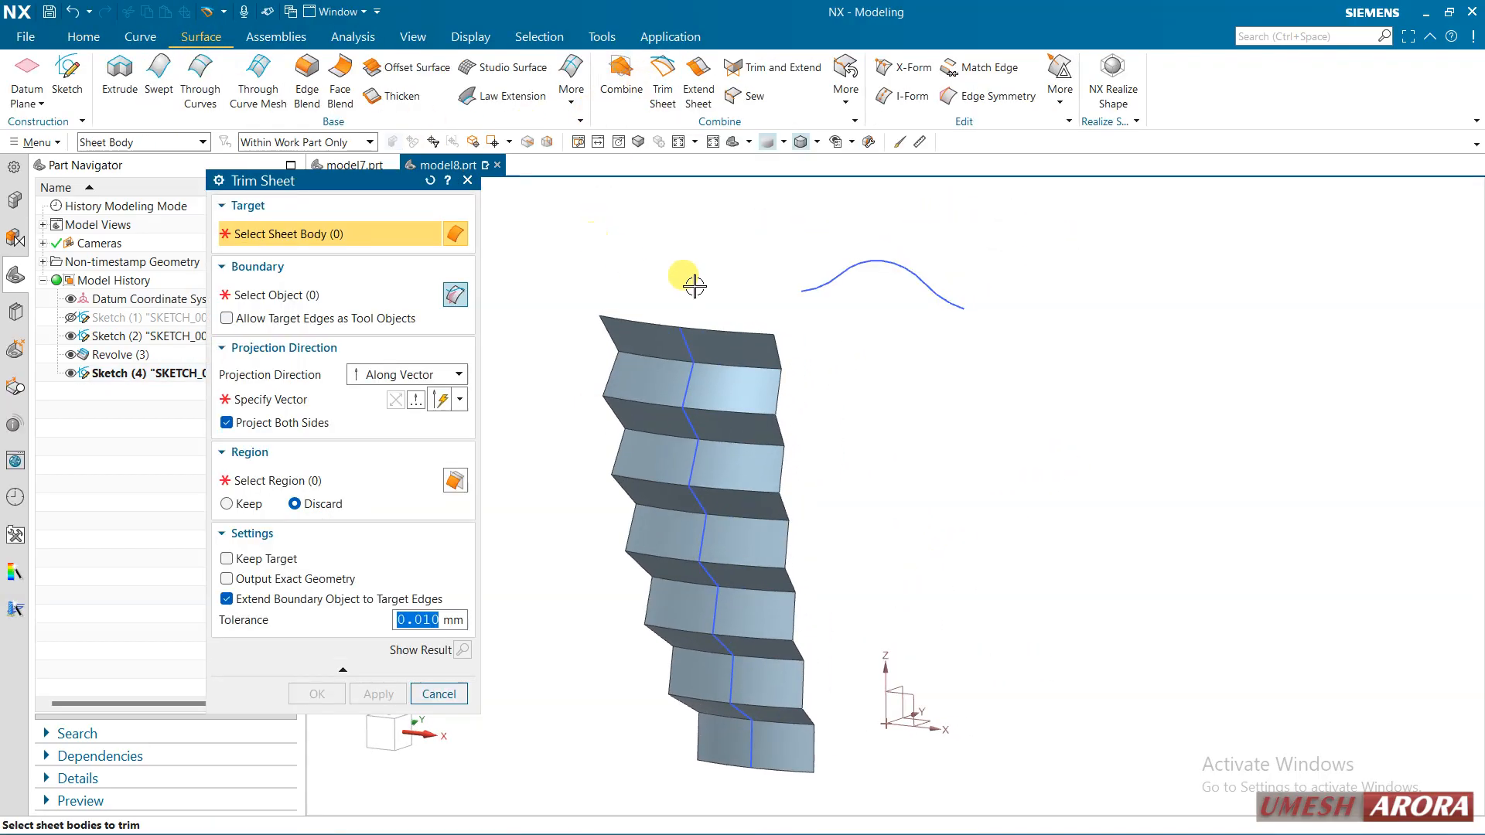
left_click(670, 322)
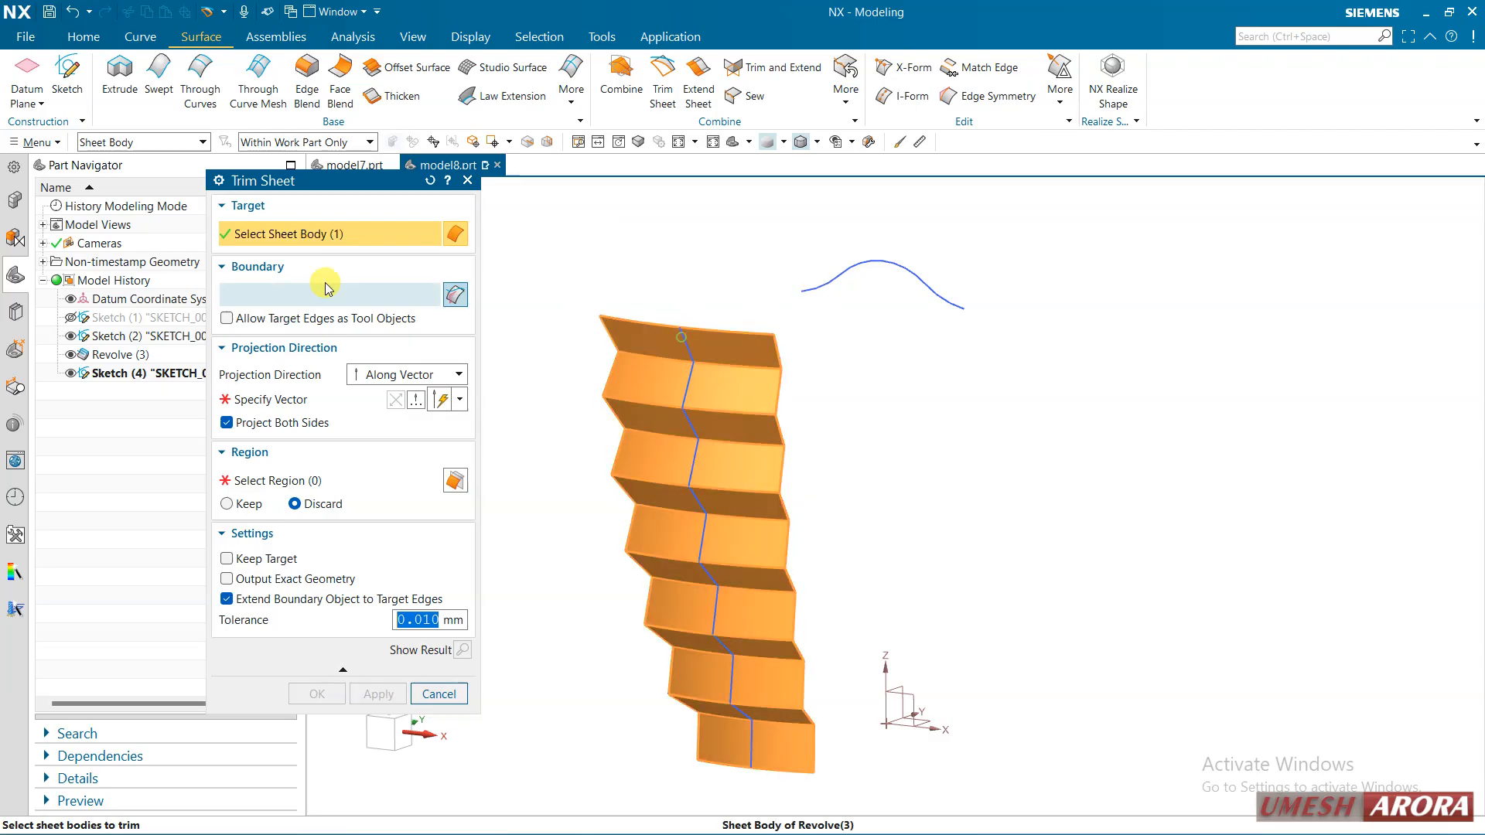
left_click(279, 294)
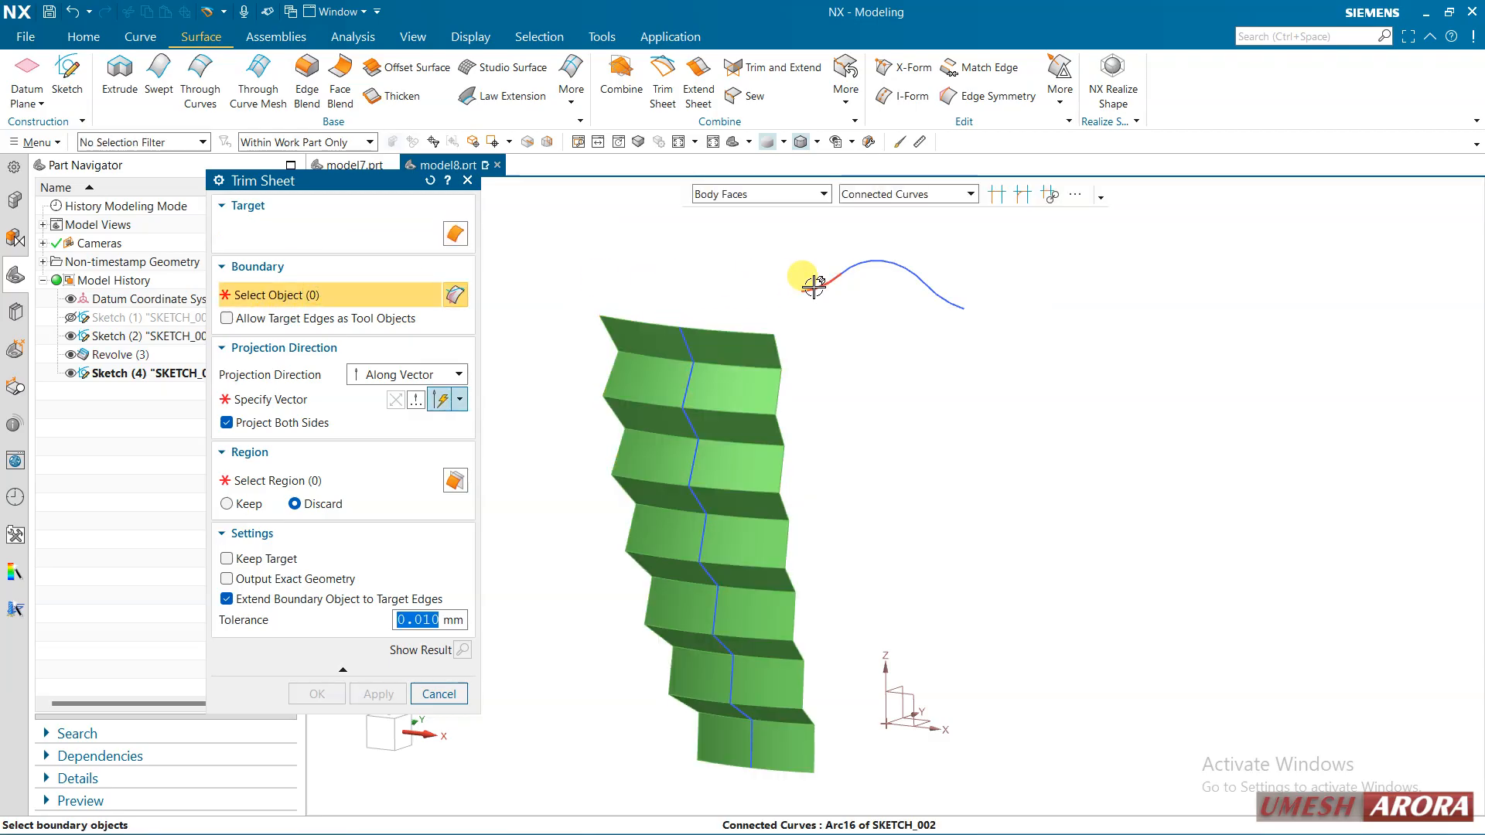
left_click(814, 286)
left_click(286, 396)
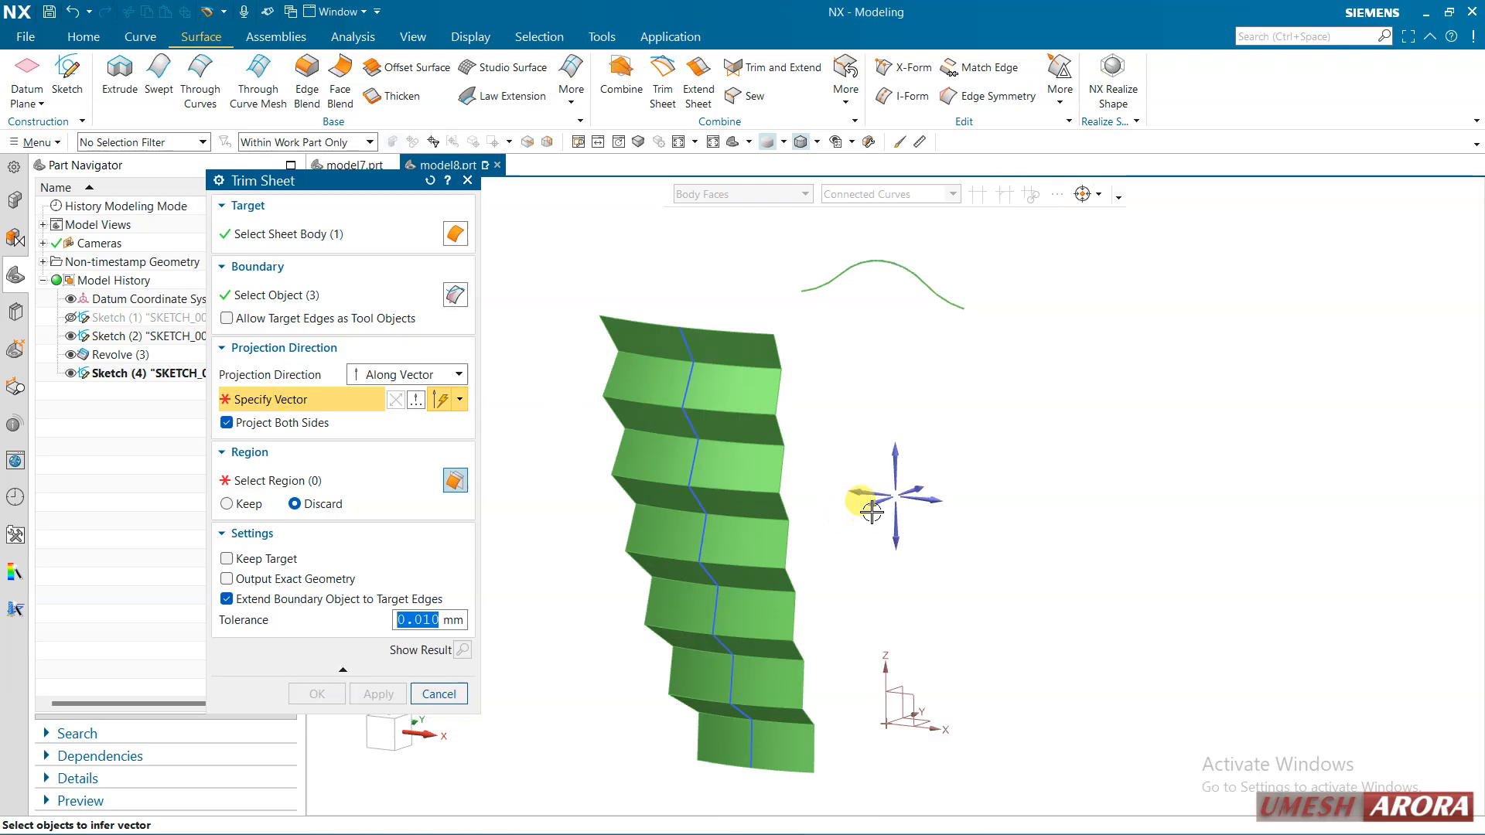
left_click(773, 515)
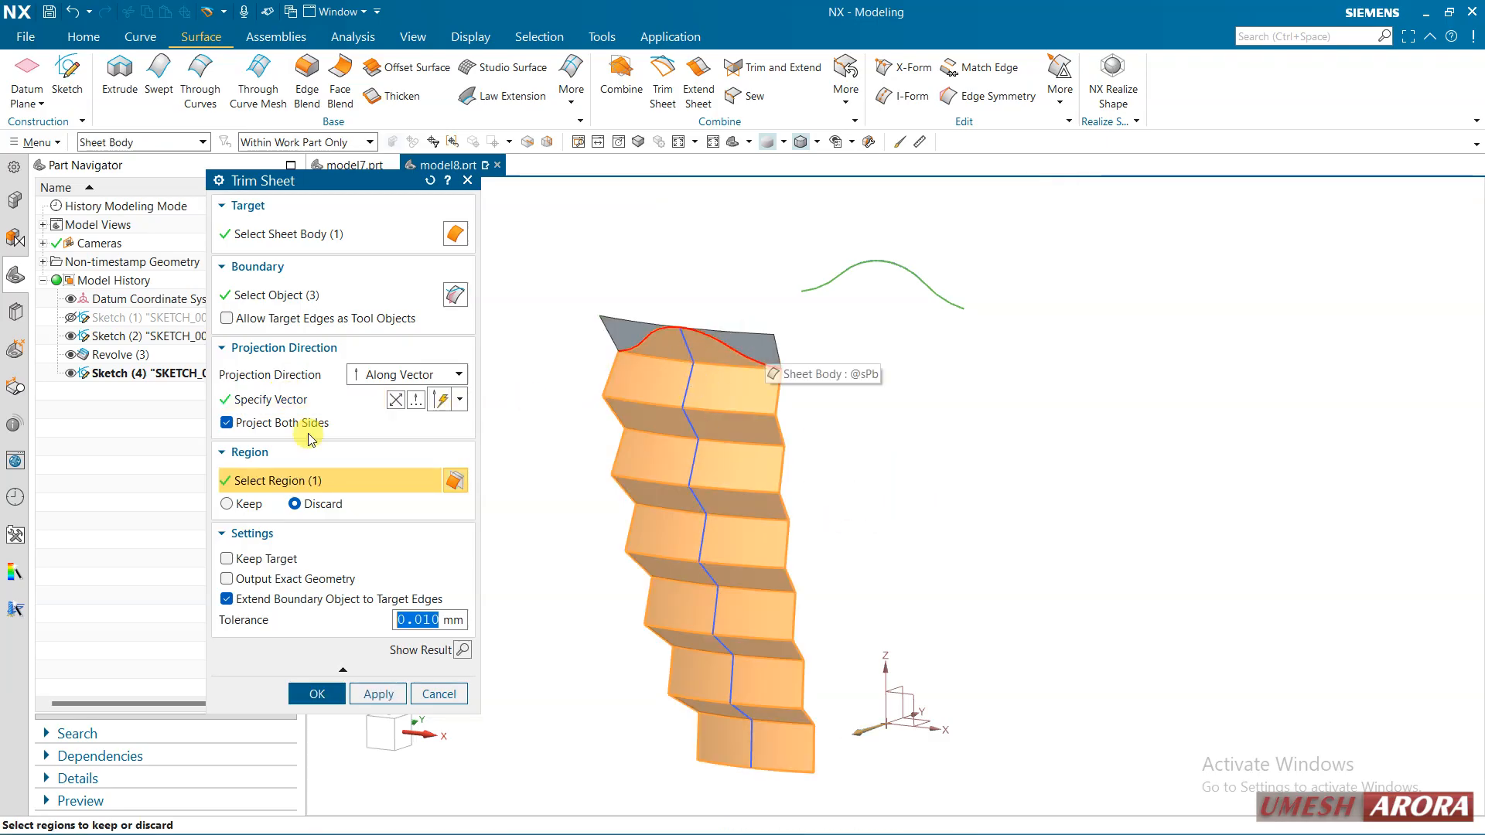
left_click(227, 504)
left_click(317, 693)
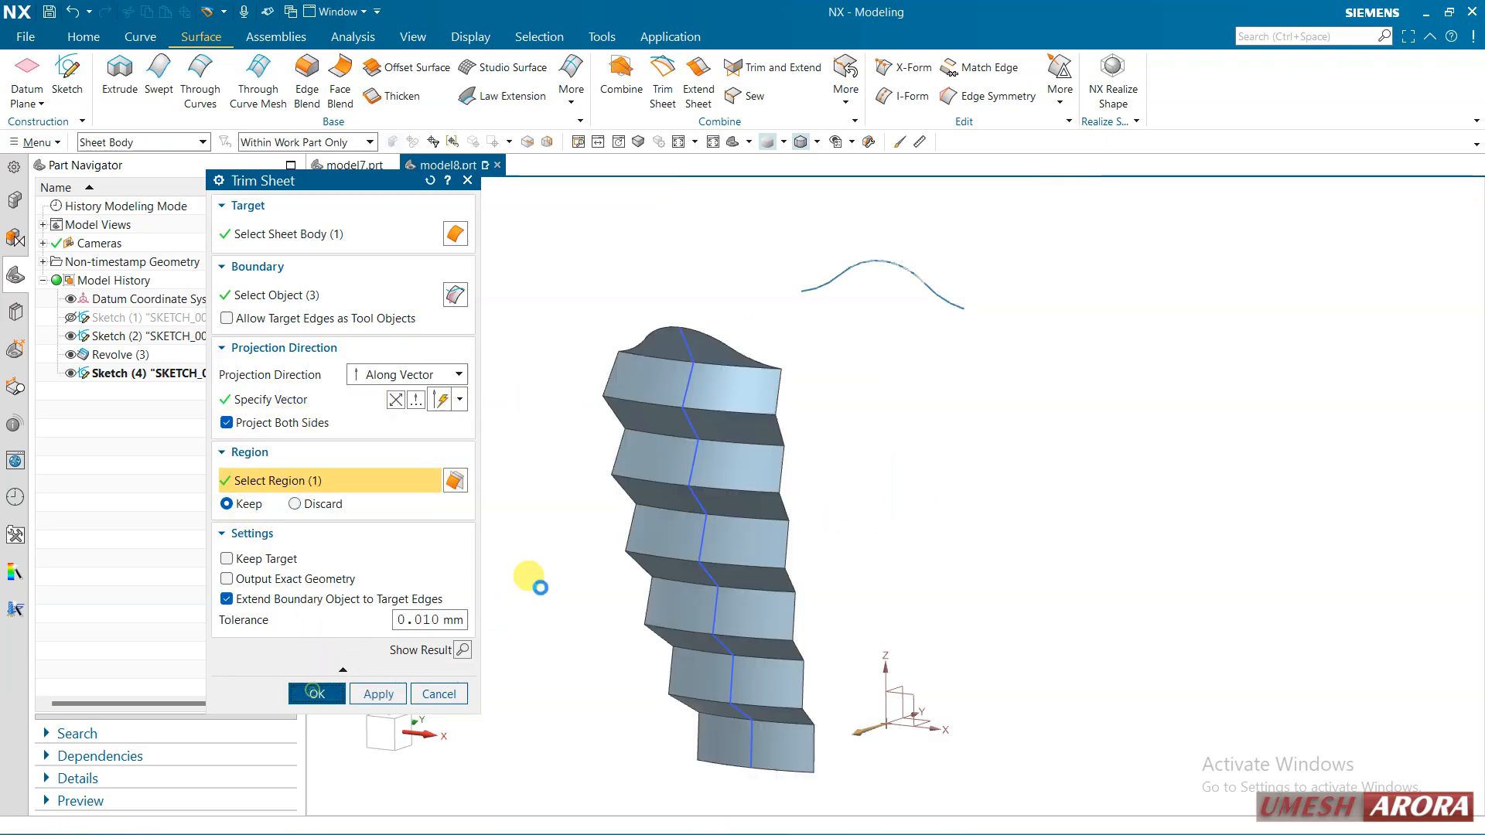
Start a tangent, circular Edge Blend of 3 mm radius on the first outward fold edge below the wavy rim.
middle_click_drag(730, 521, 872, 491)
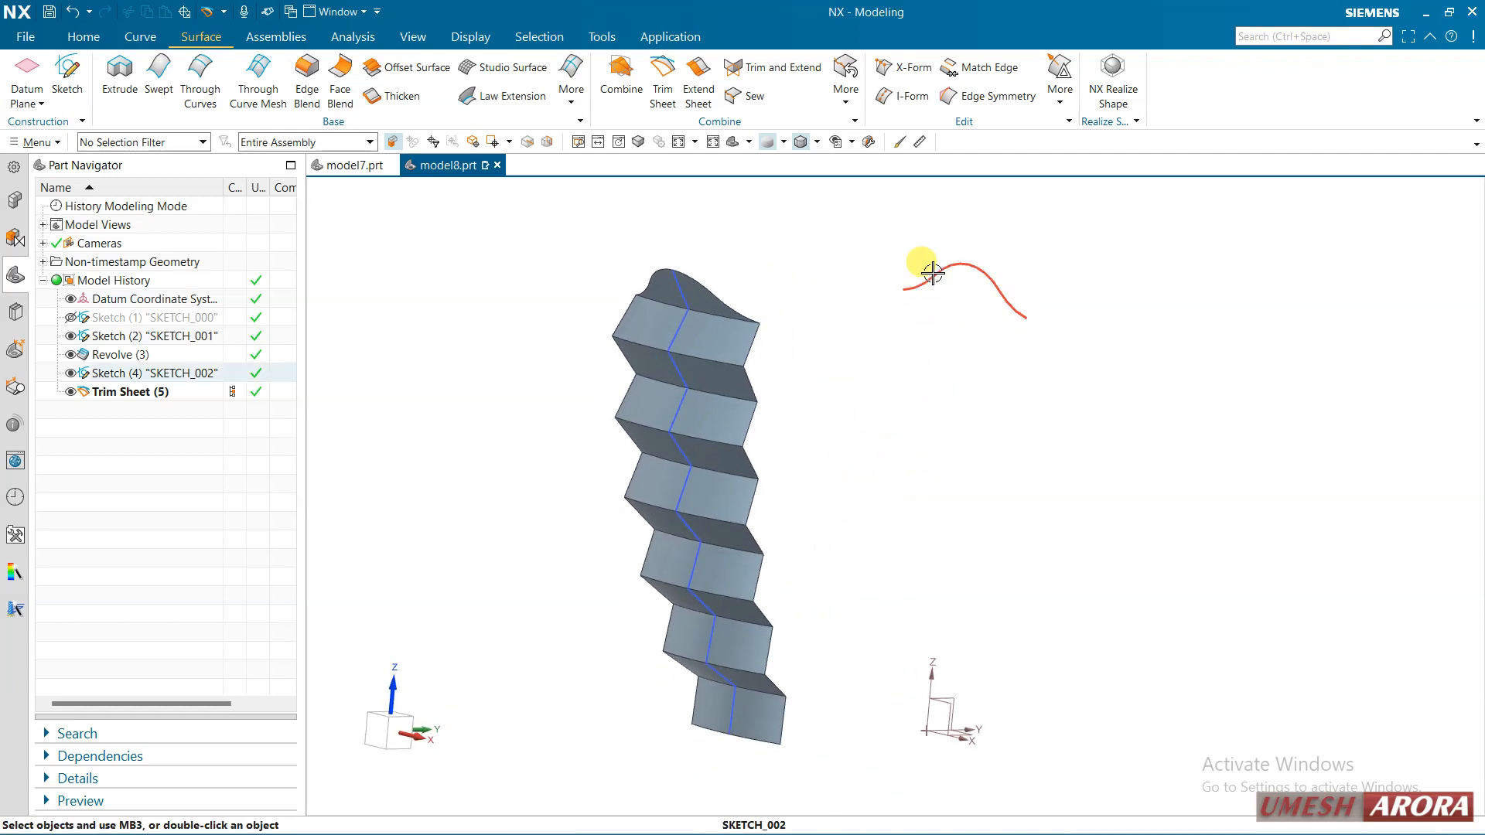
middle_click_drag(907, 444, 862, 421, "shift")
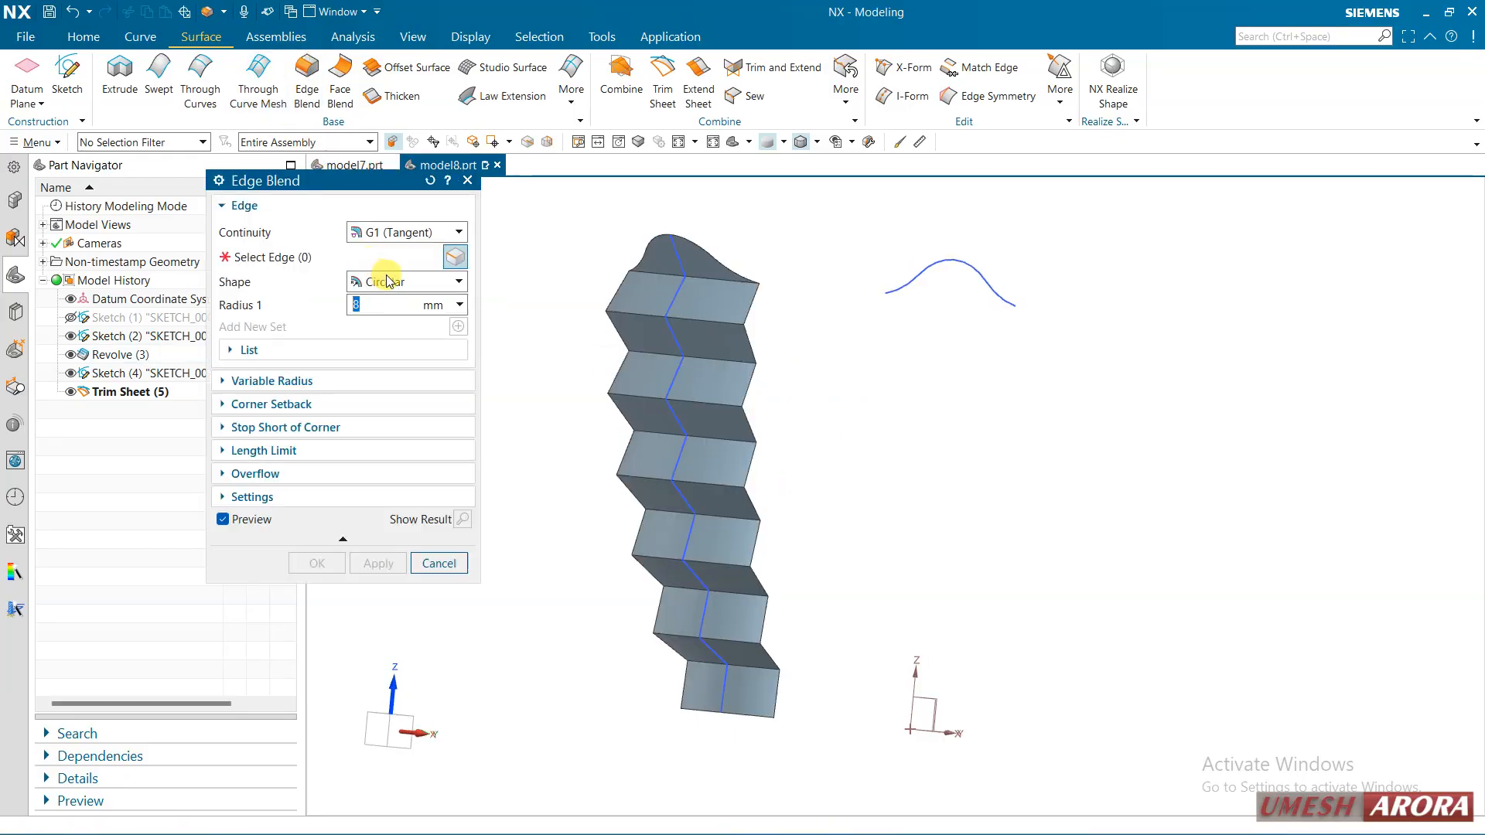
left_click(664, 314)
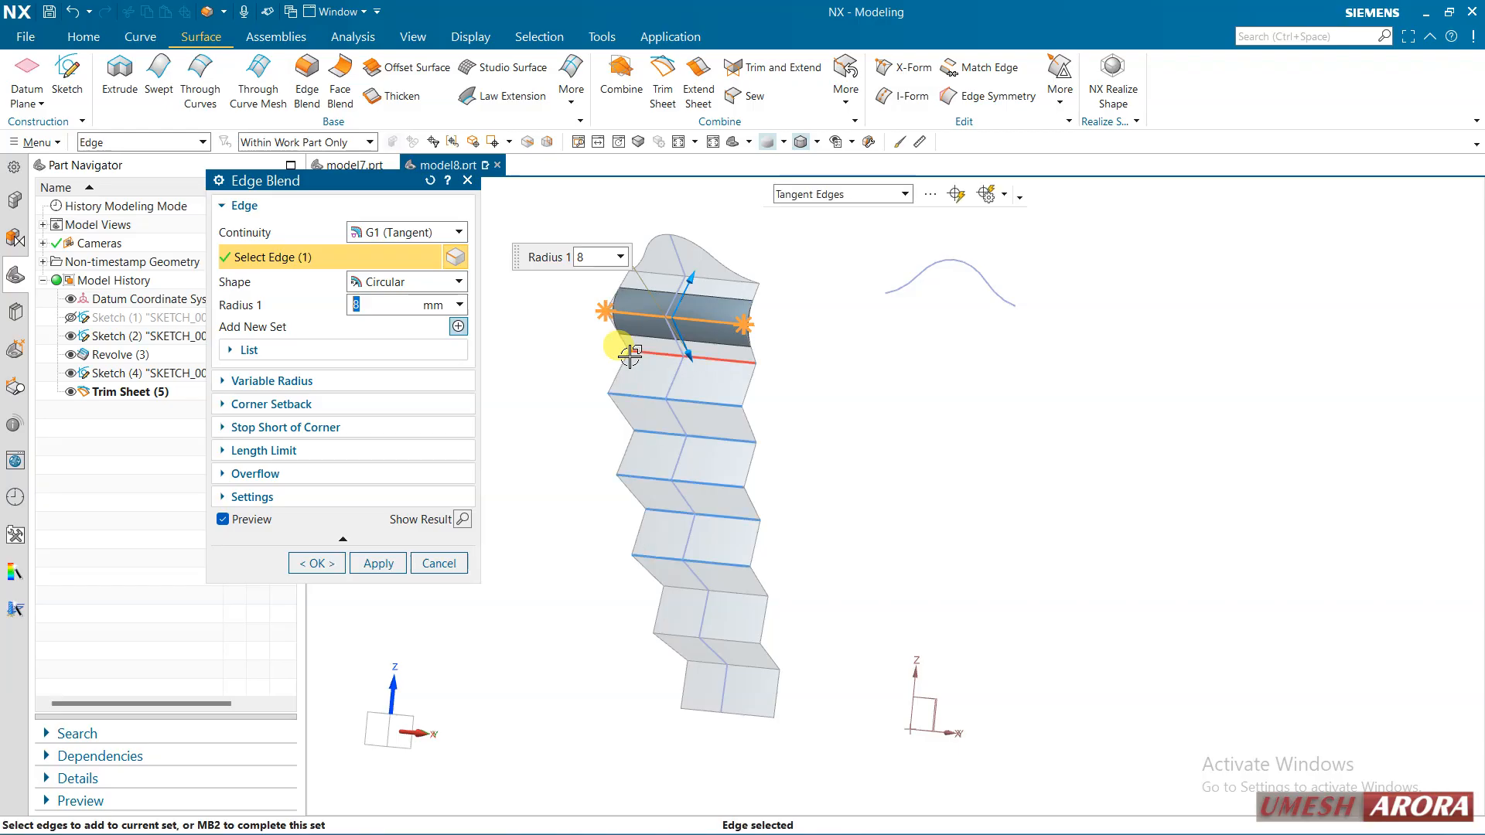
type("2")
key("Return")
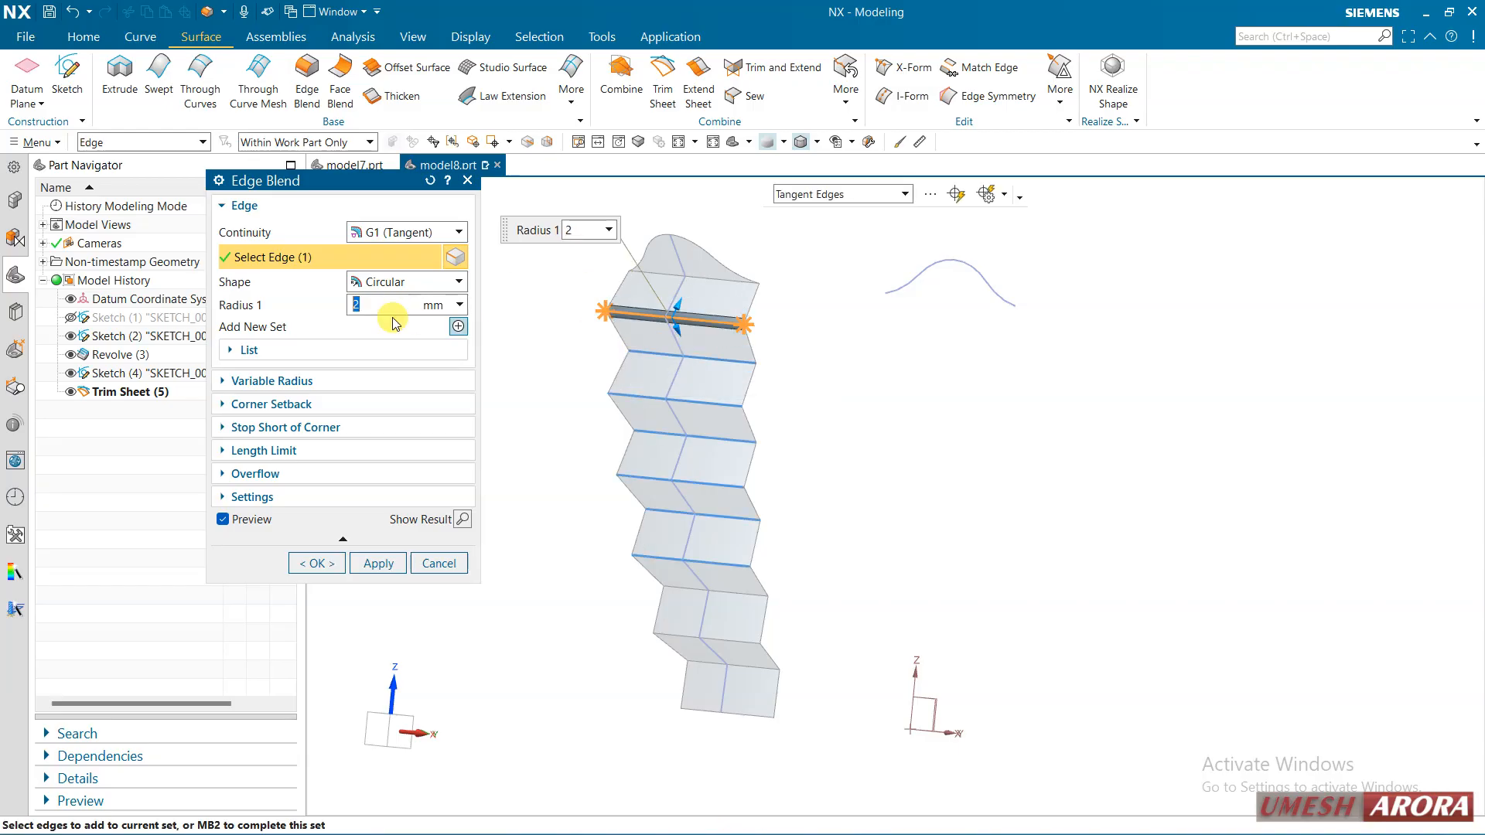
type("3")
key("Return")
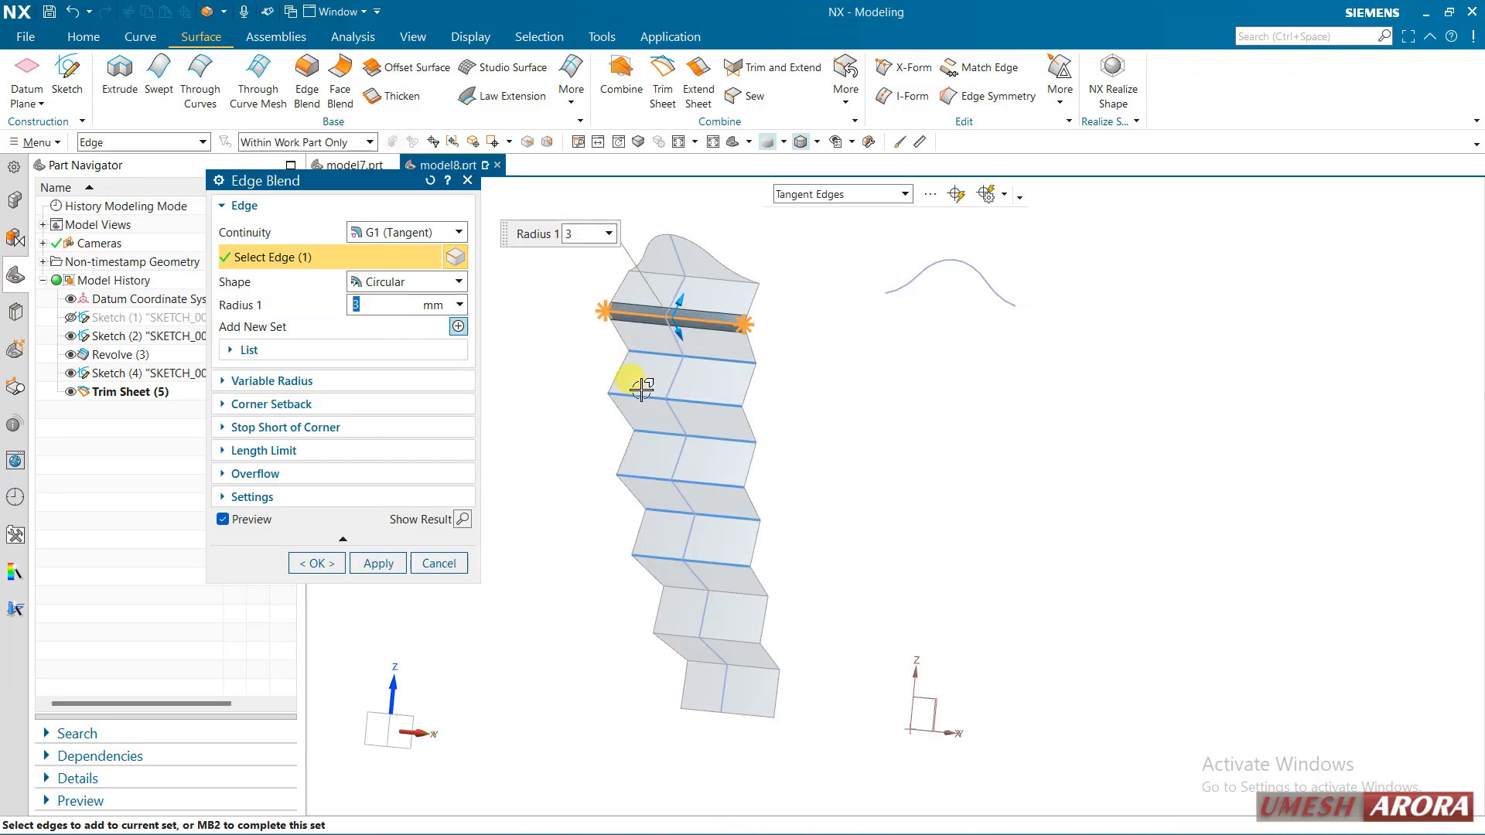
Add all remaining fold edges down to the lowest one to the blend set and create the Edge Blend.
left_click(956, 194)
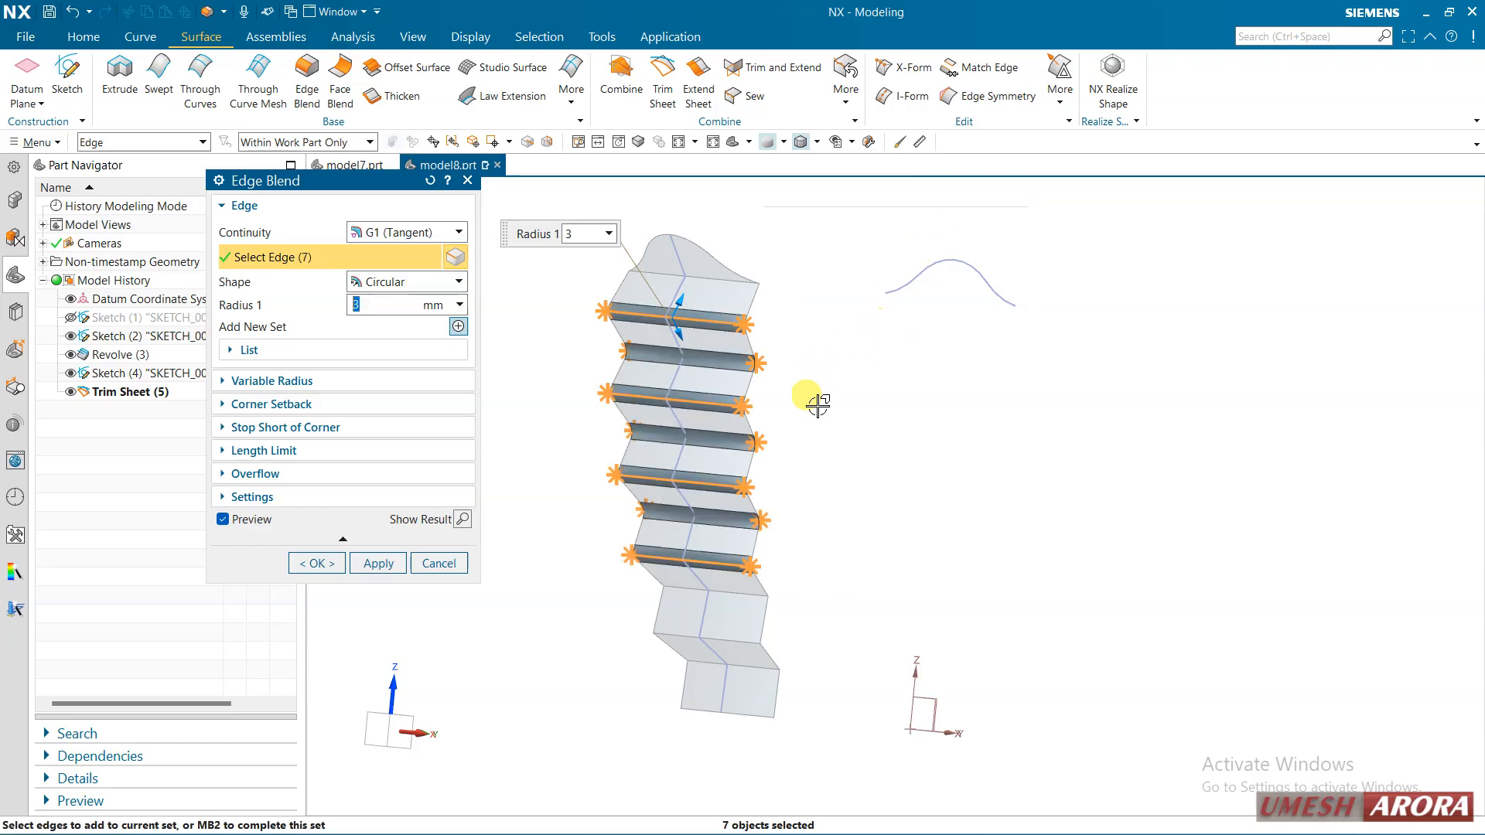
left_click(739, 593)
left_click(743, 640)
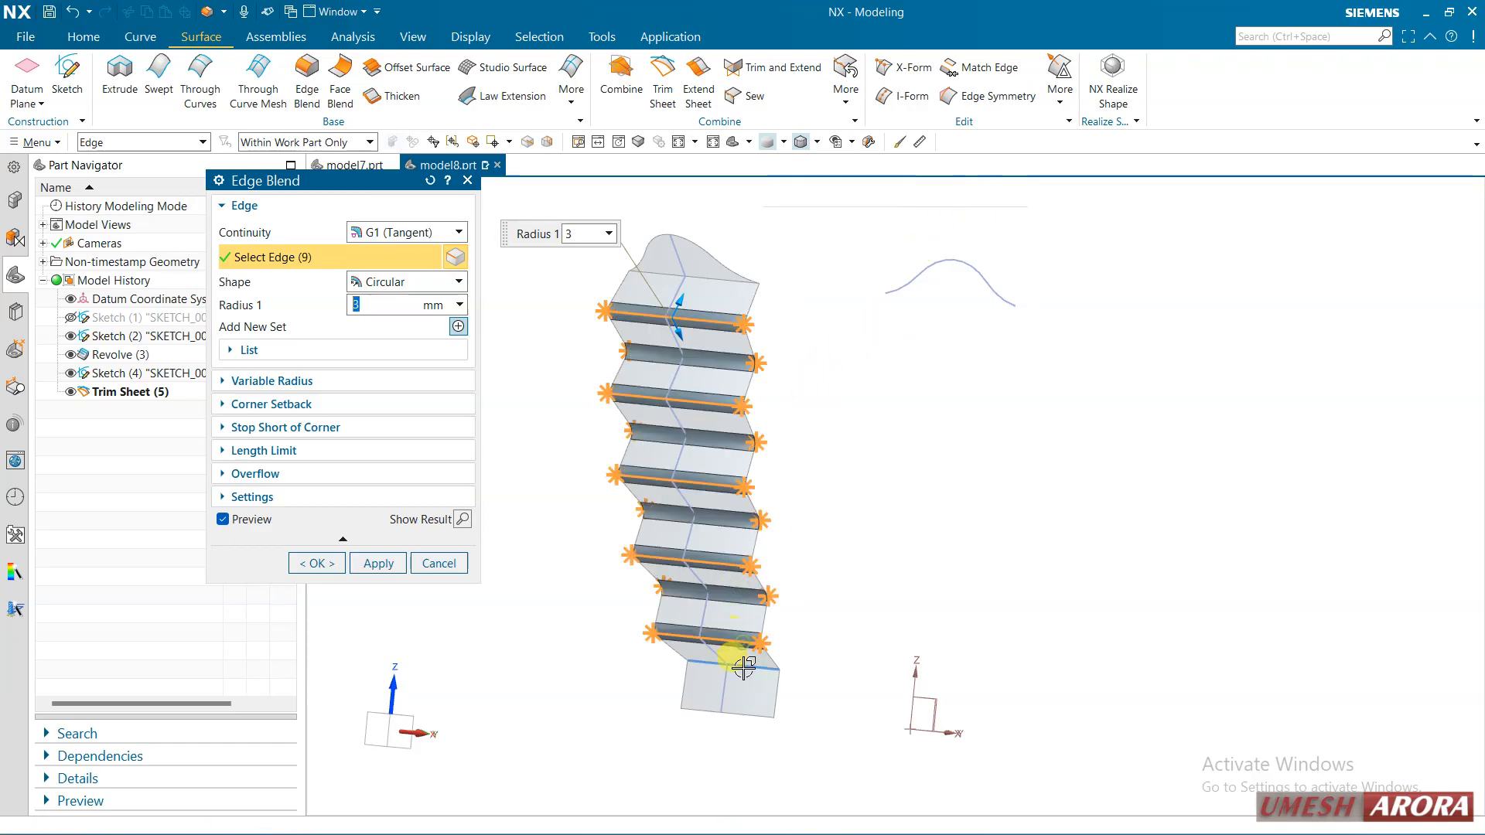
left_click(743, 663)
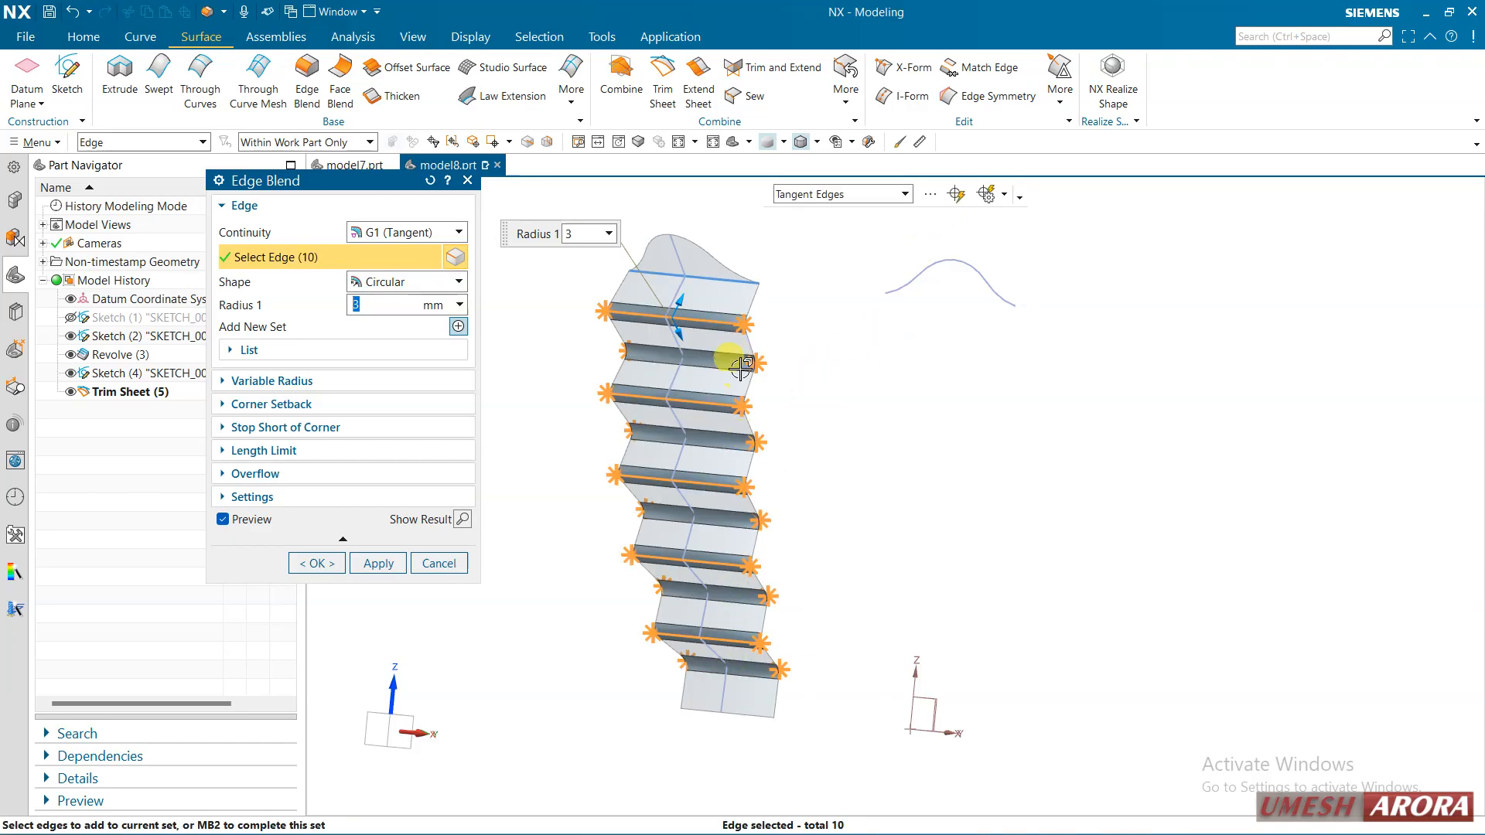
left_click(316, 563)
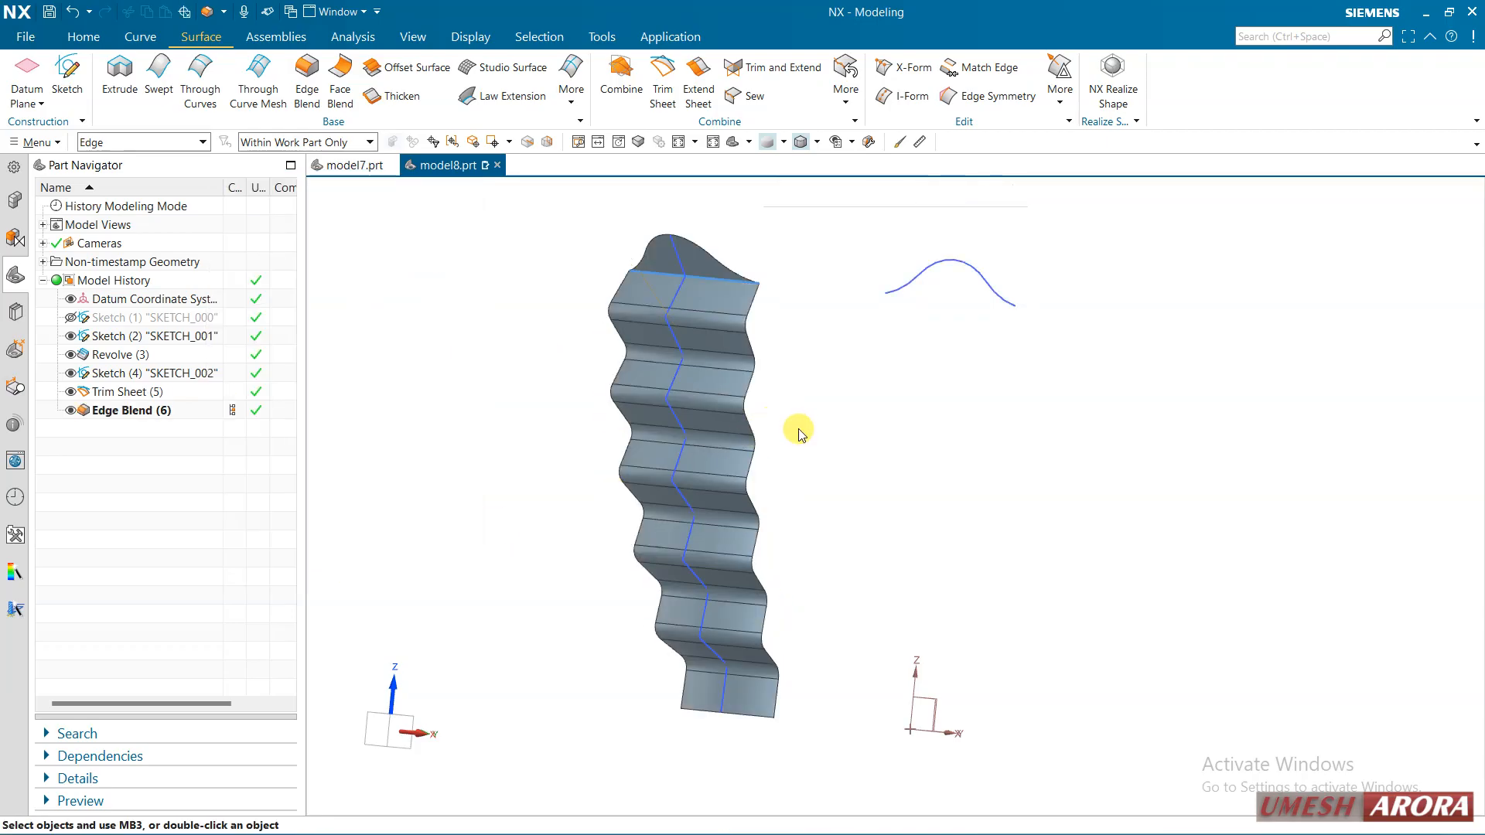
left_click(507, 67)
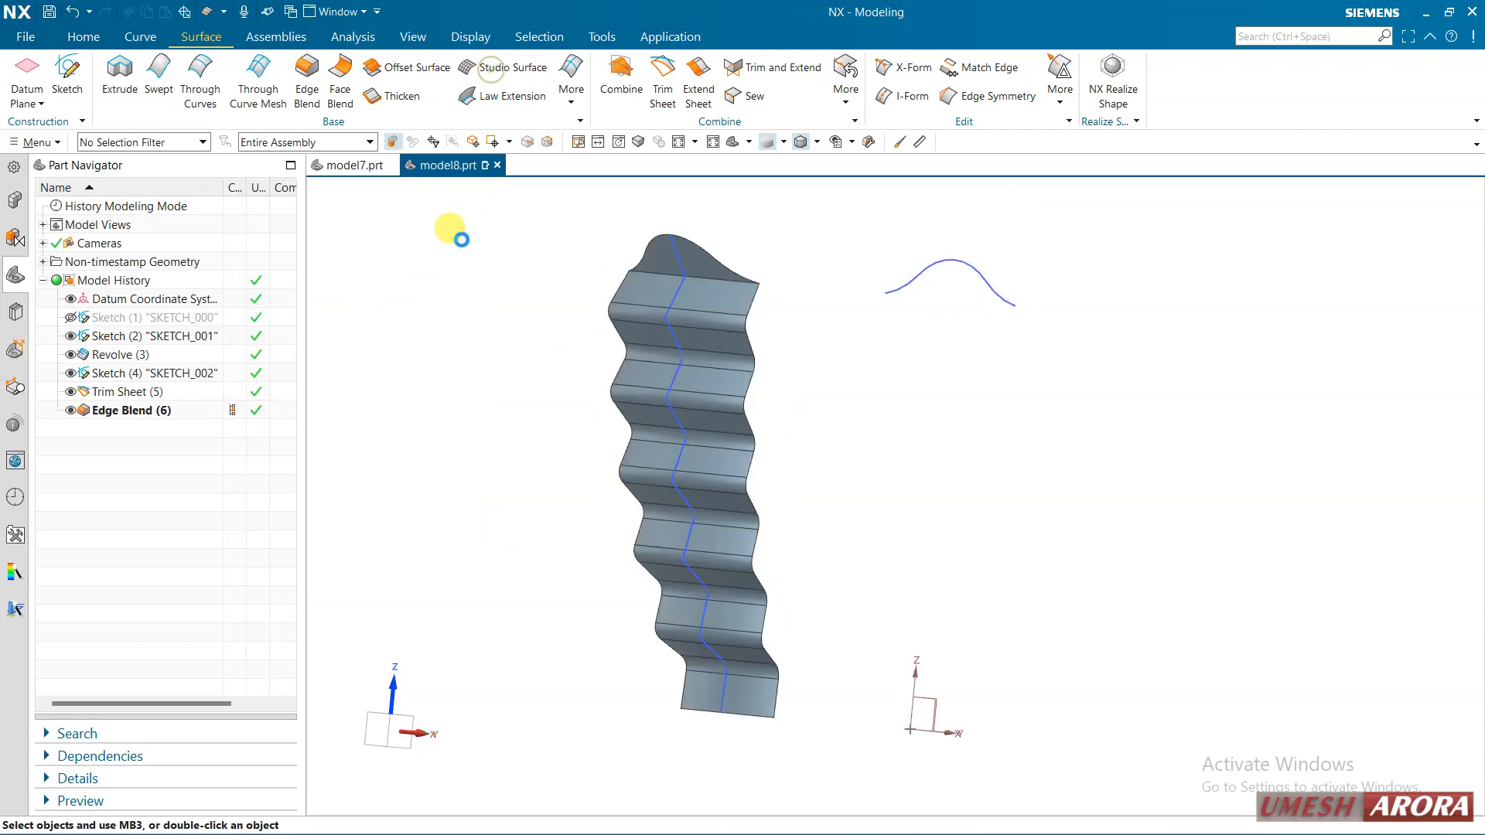
left_click(639, 266)
left_click(650, 234)
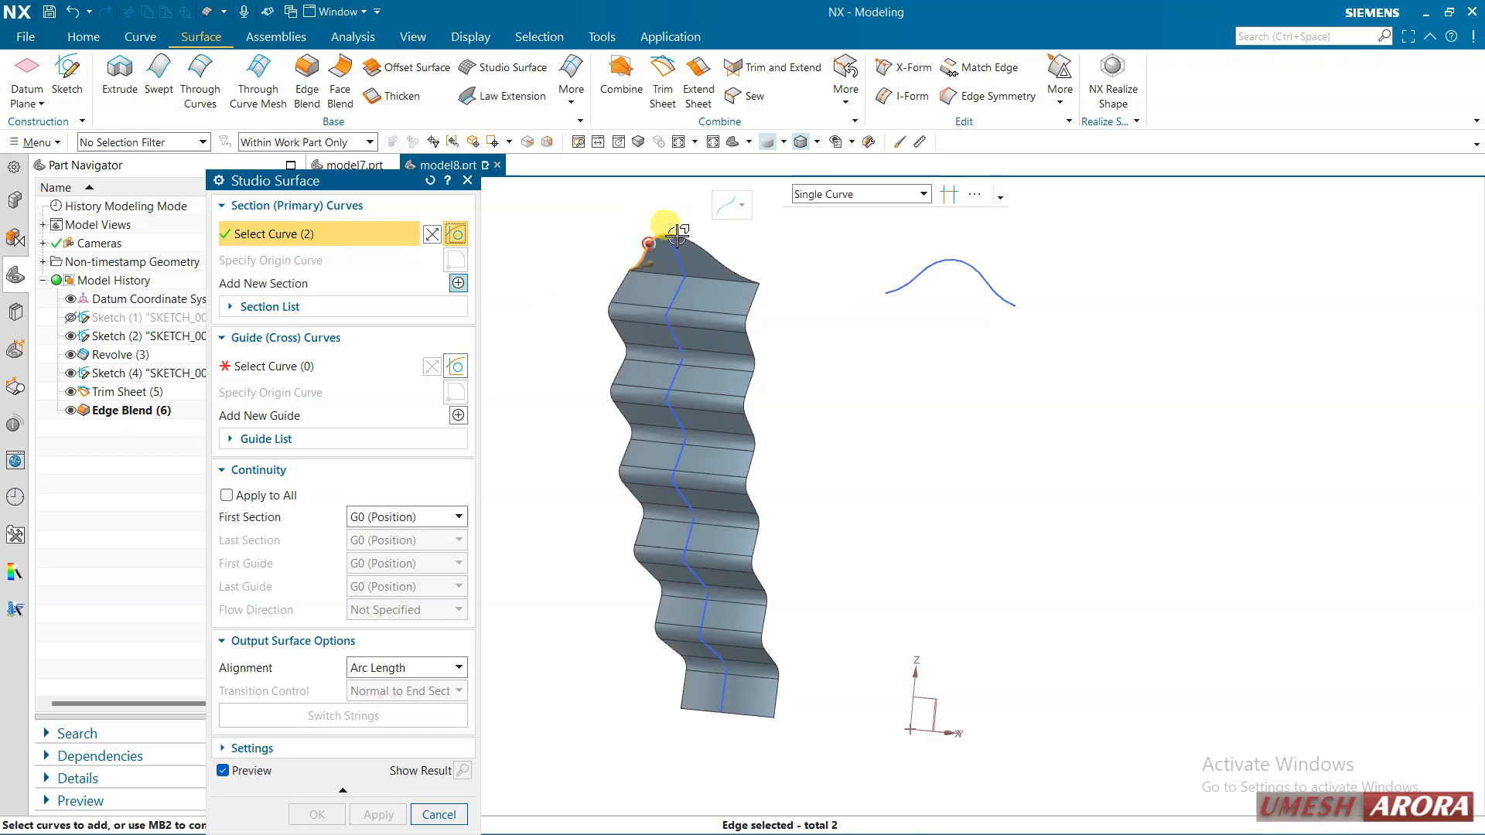
left_click(676, 234)
left_click(721, 265)
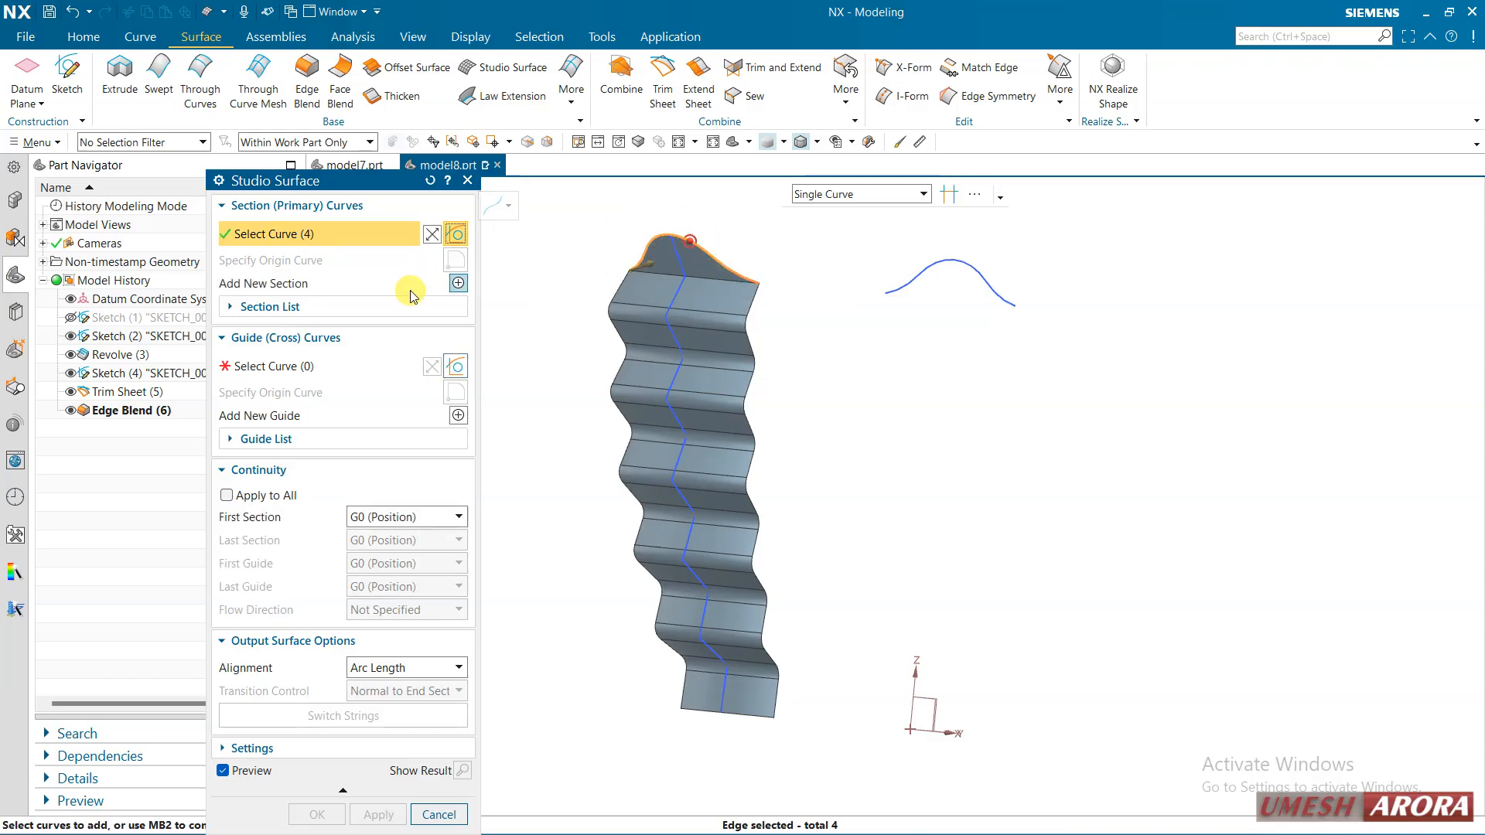
left_click(309, 366)
left_click(754, 300)
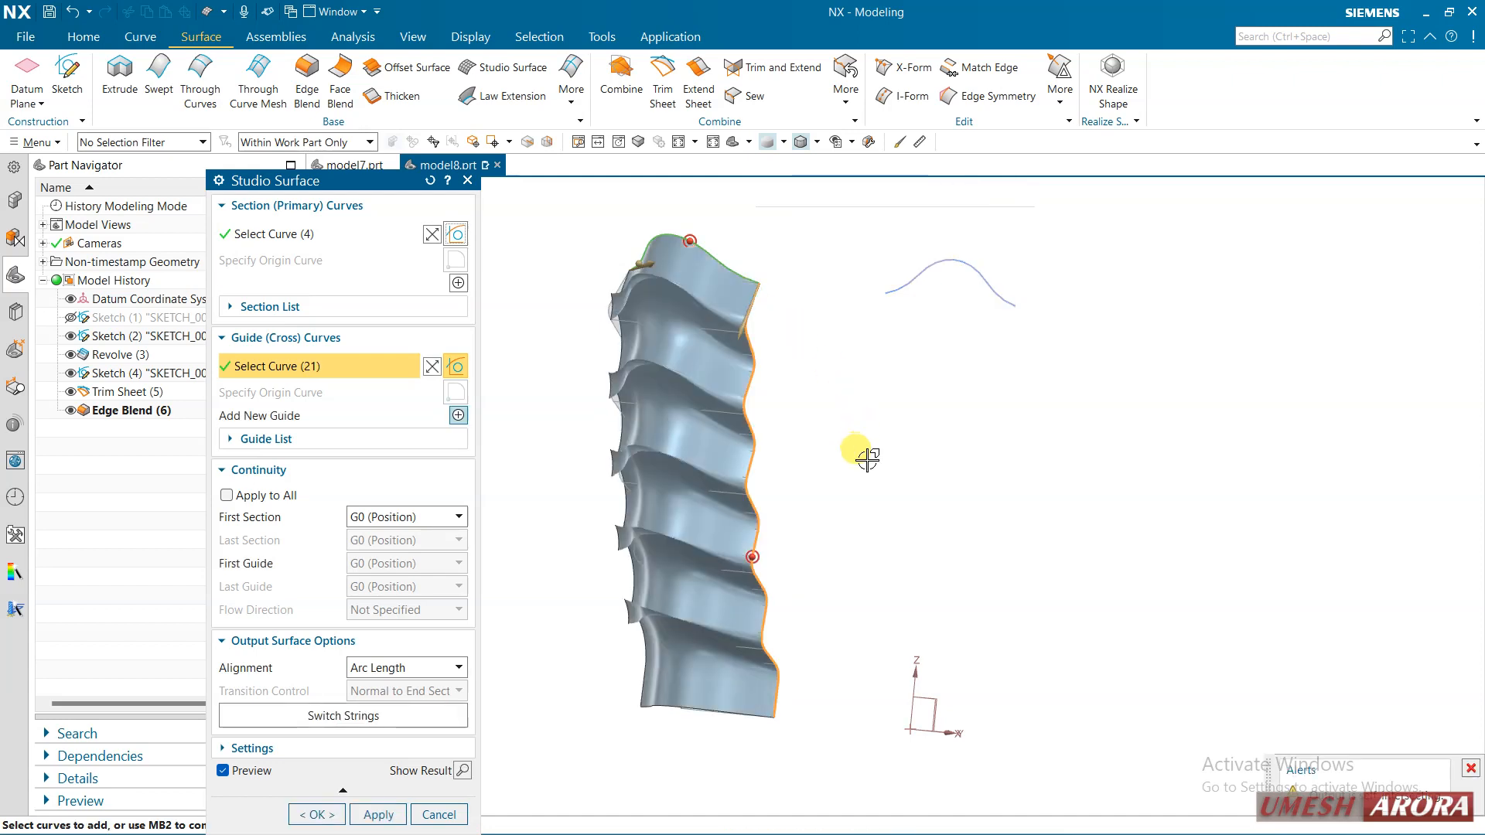
left_click(458, 283)
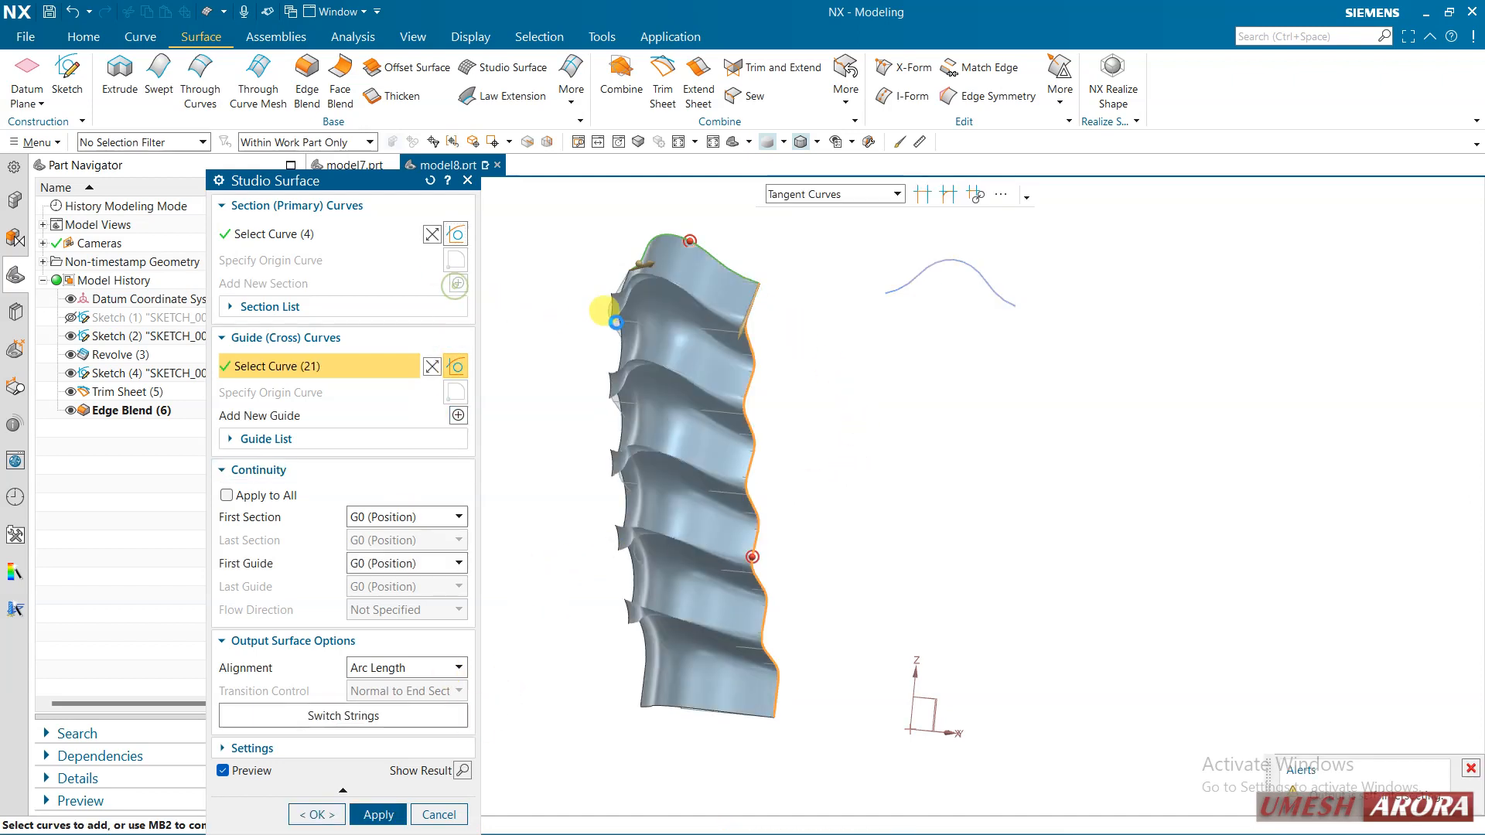
left_click(617, 284)
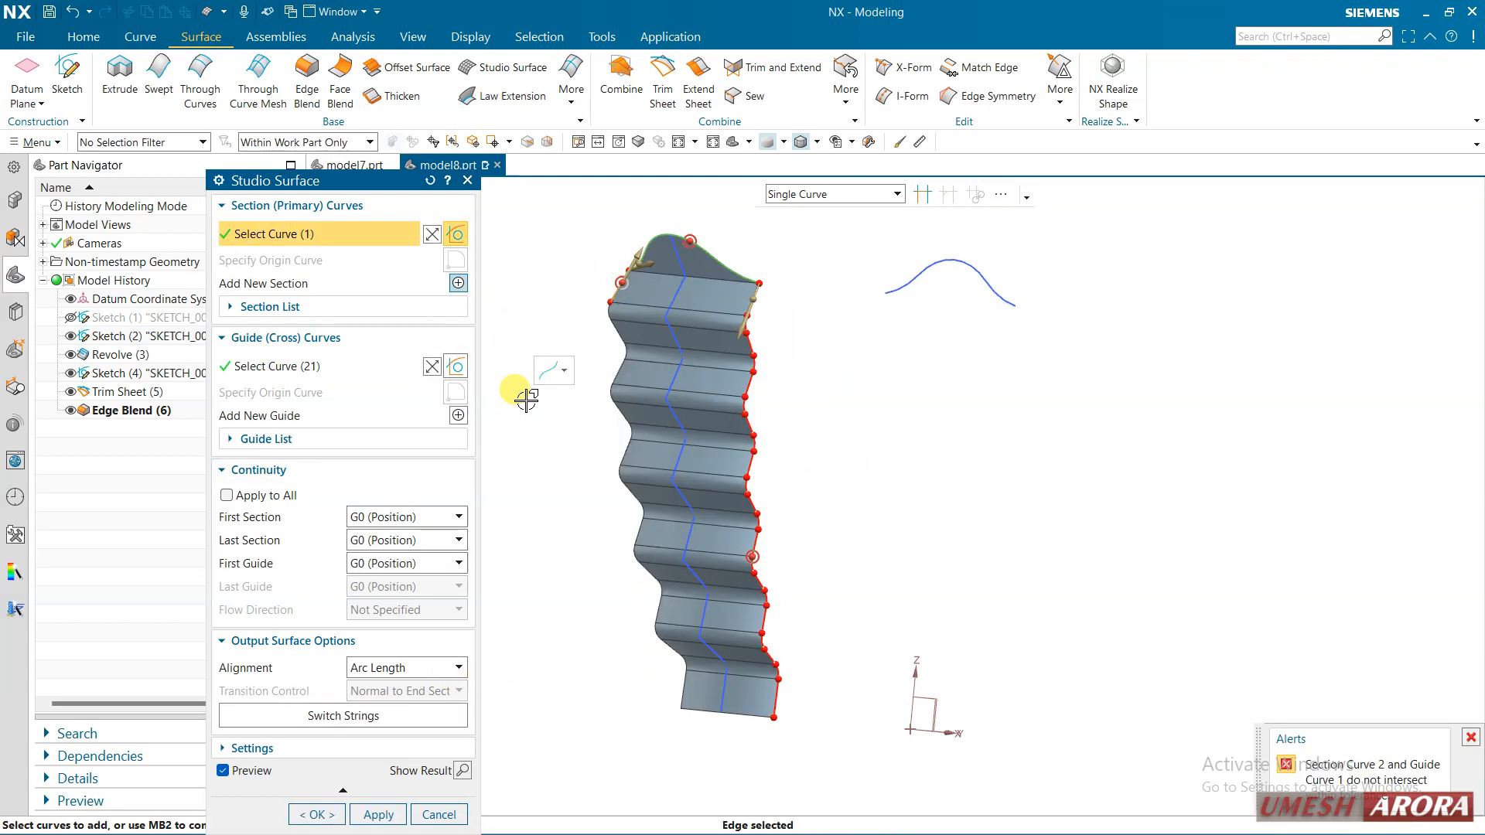
left_click(434, 236)
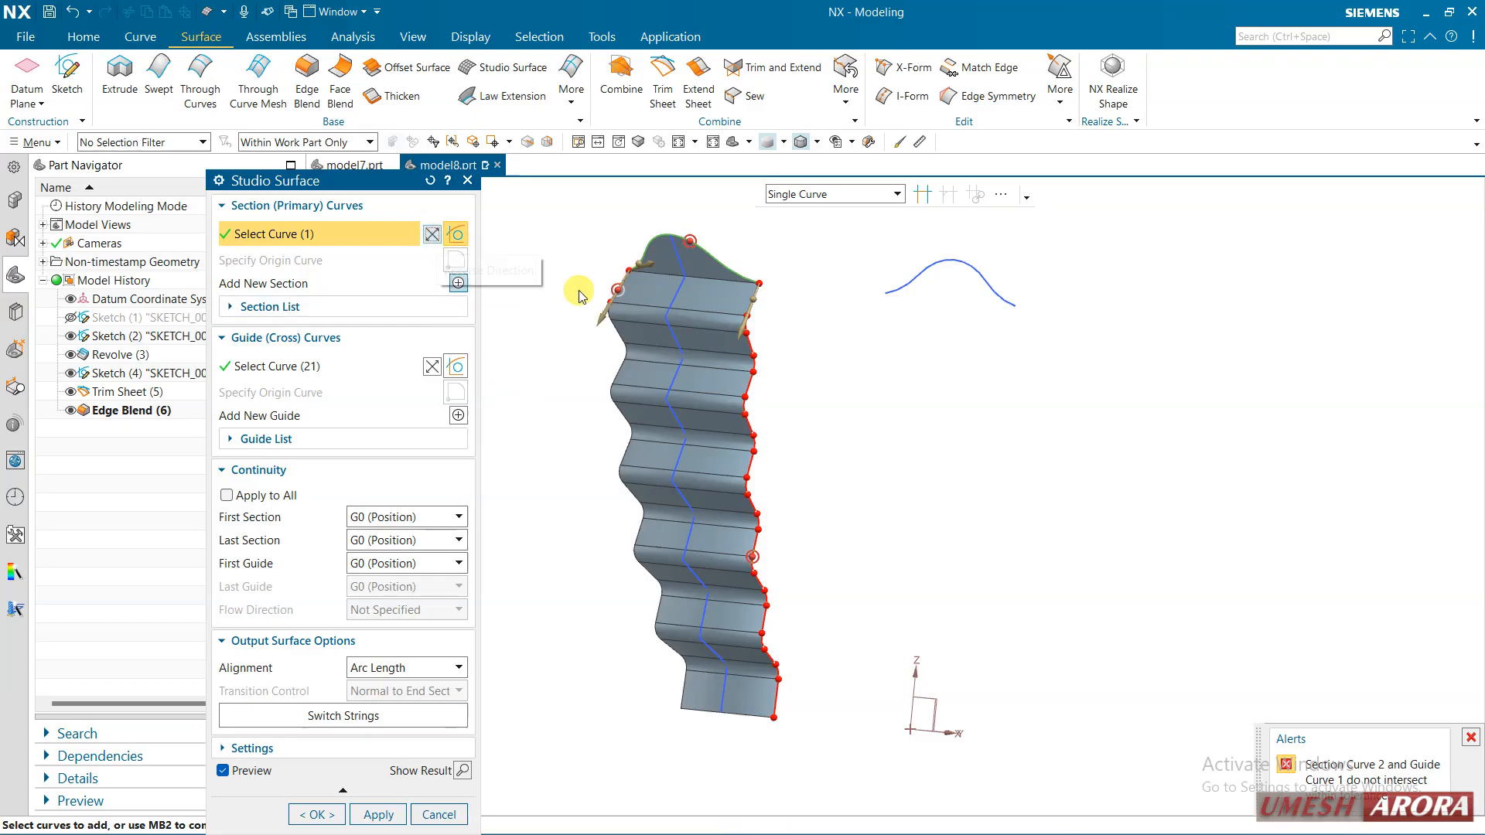
left_click(841, 191)
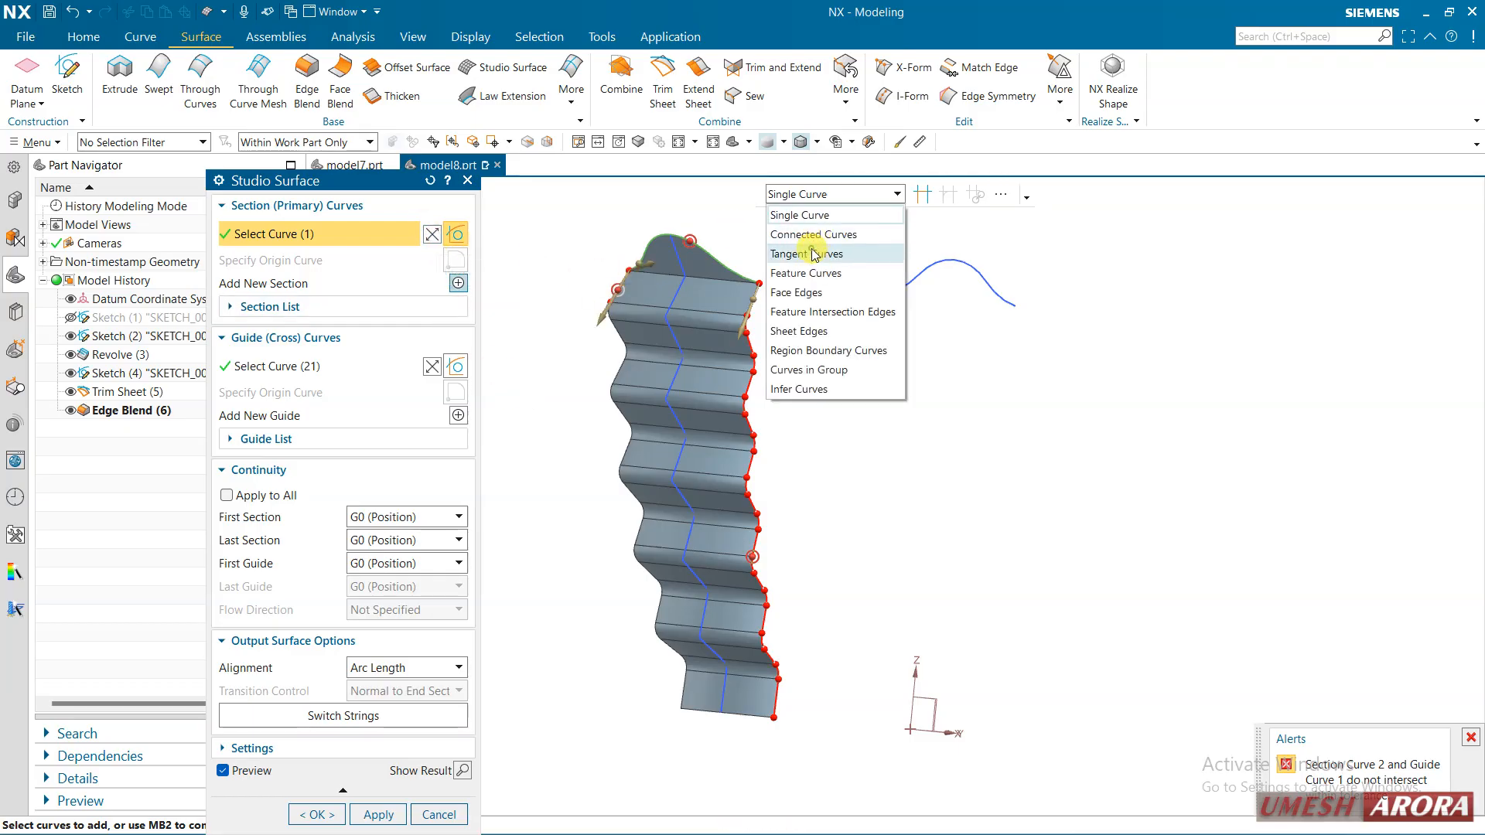
left_click(862, 255)
scroll(603, 304, "up", 4)
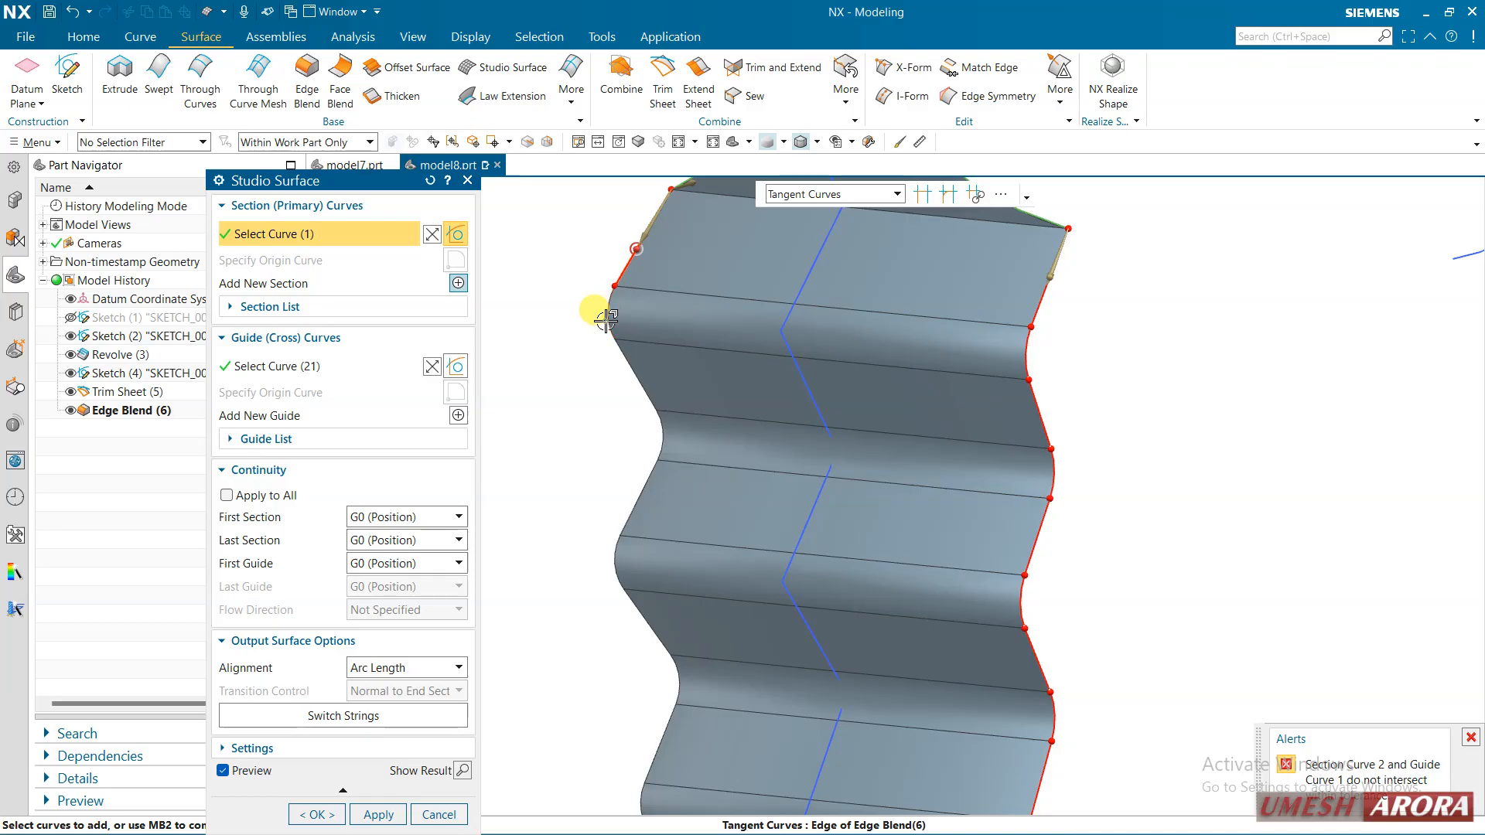
scroll(536, 385, "down", 3)
left_click(540, 383)
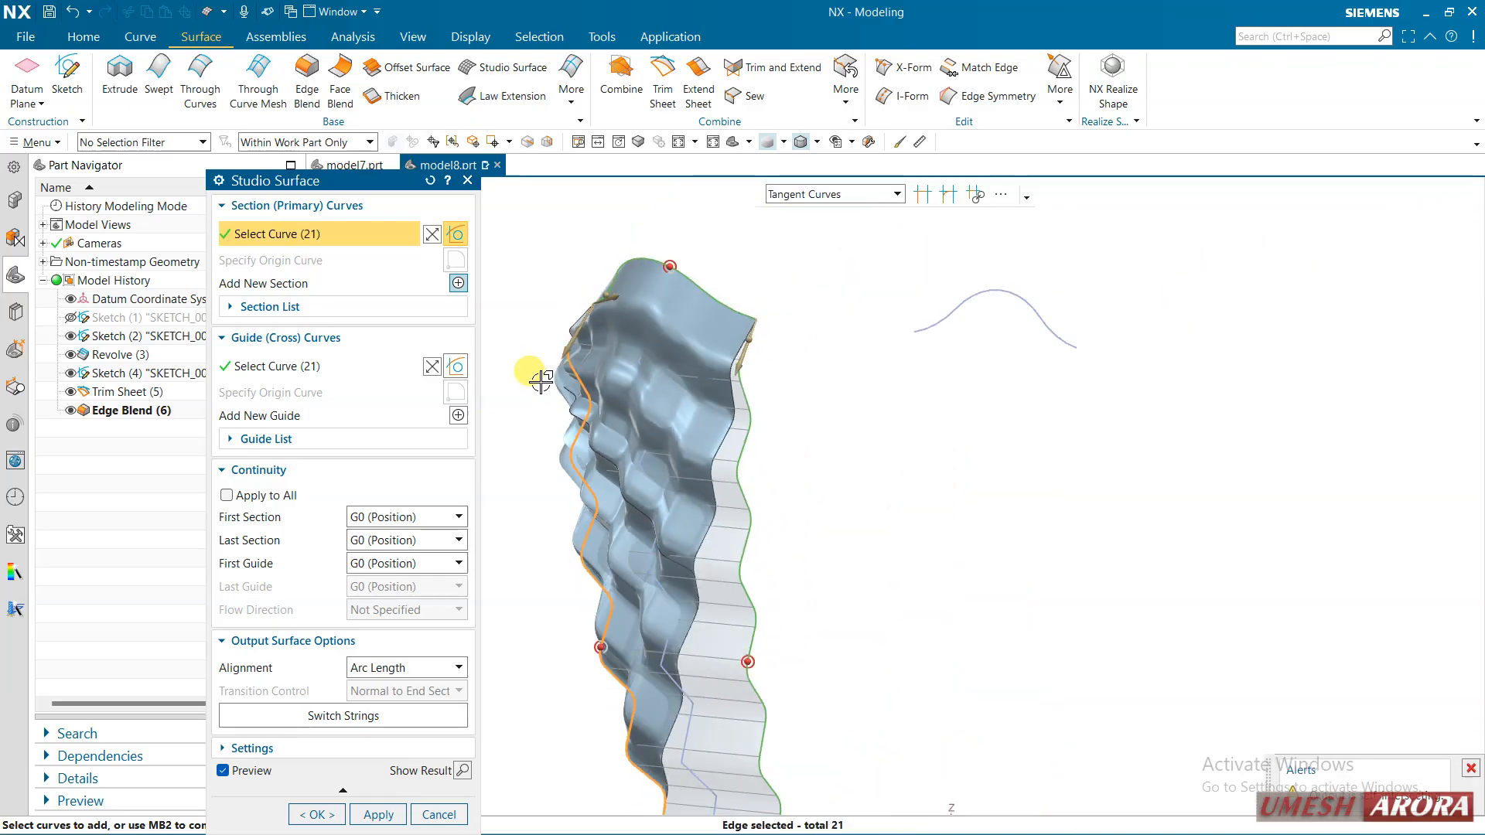
mouse_move(792, 434)
middle_mouse_down()
mouse_move(700, 405)
mouse_move(736, 421)
mouse_move(830, 407)
mouse_move(814, 420)
mouse_move(811, 399)
mouse_move(704, 392)
mouse_move(786, 415)
middle_mouse_up()
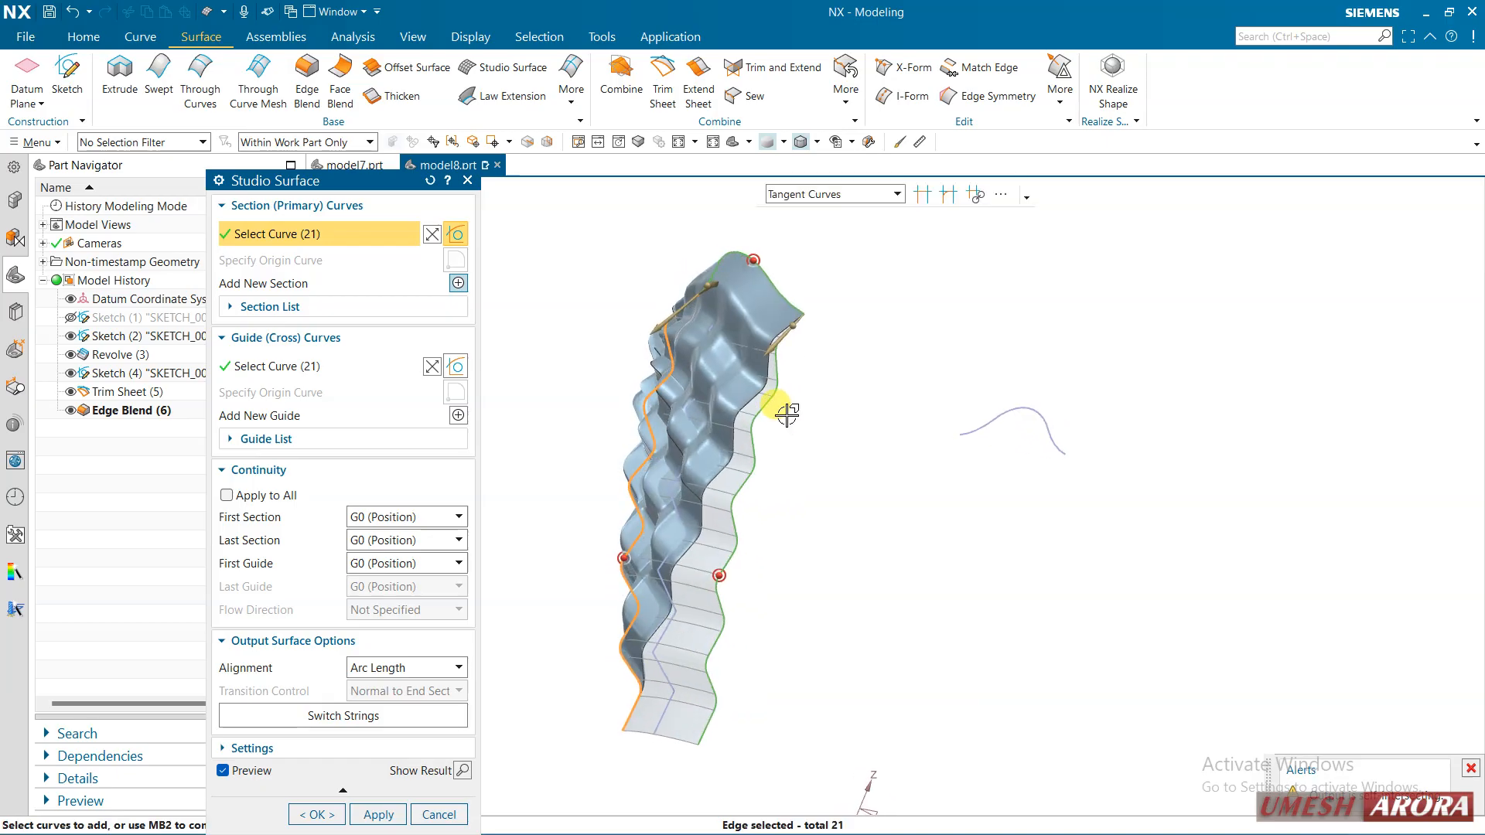
left_click(467, 182)
Set up a Studio Surface with the tangent edge chains along the blended sheet's two wavy sides as separate section curves.
middle_click_drag(557, 335, 571, 380)
left_click(503, 68)
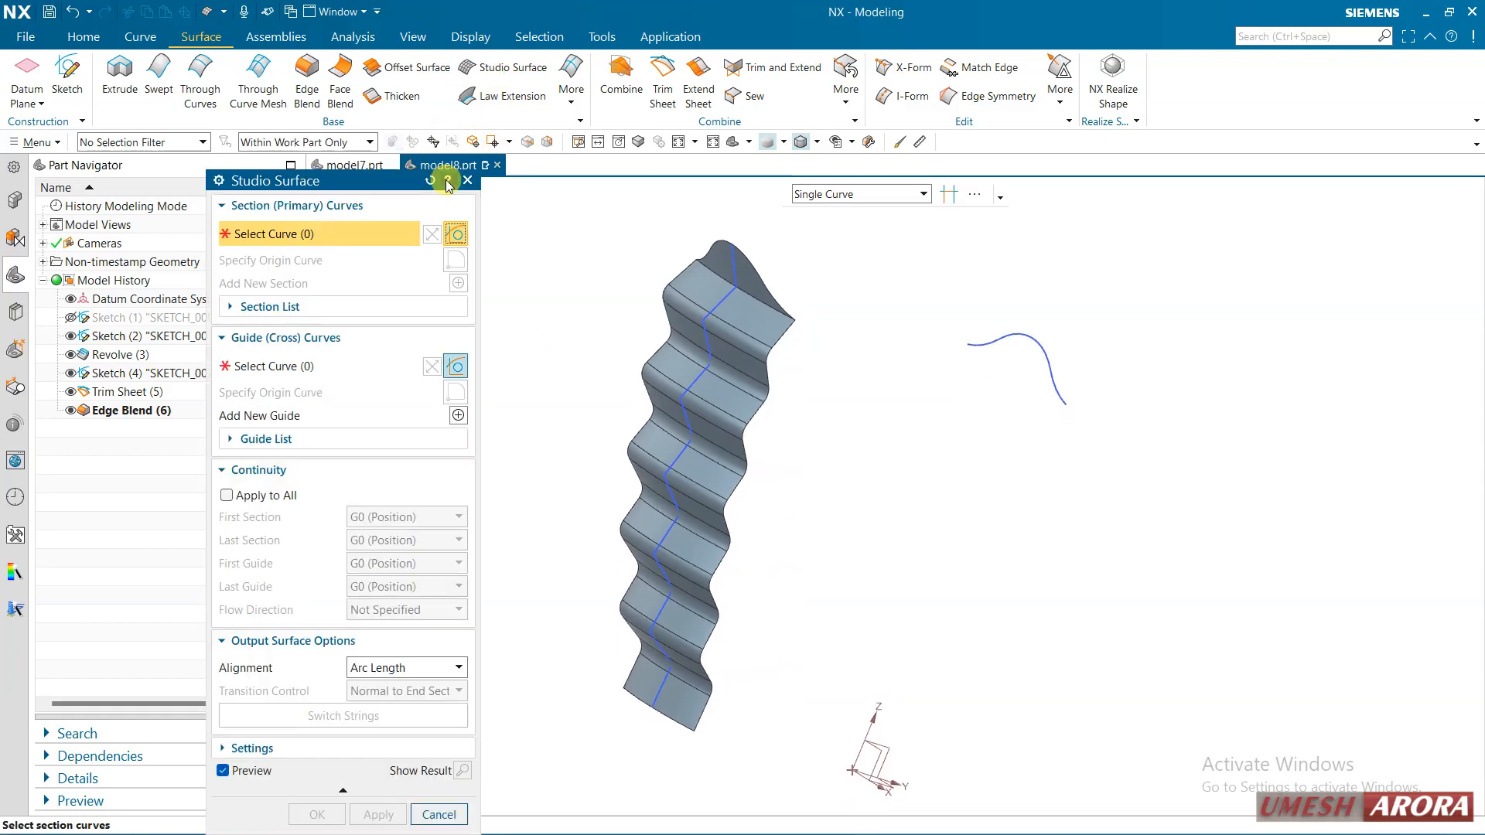
left_click(811, 203)
left_click(816, 240)
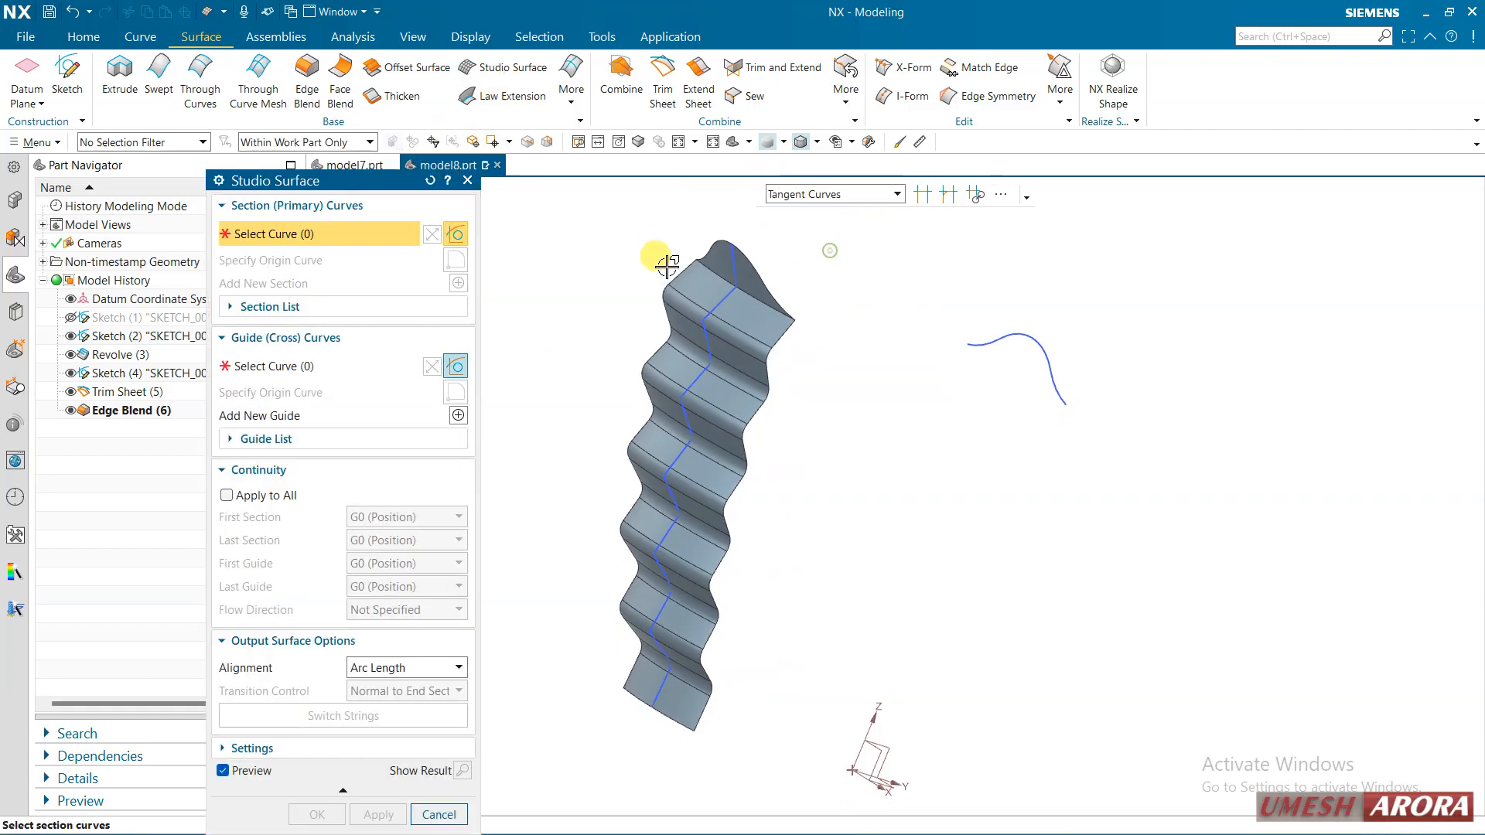
left_click(681, 271)
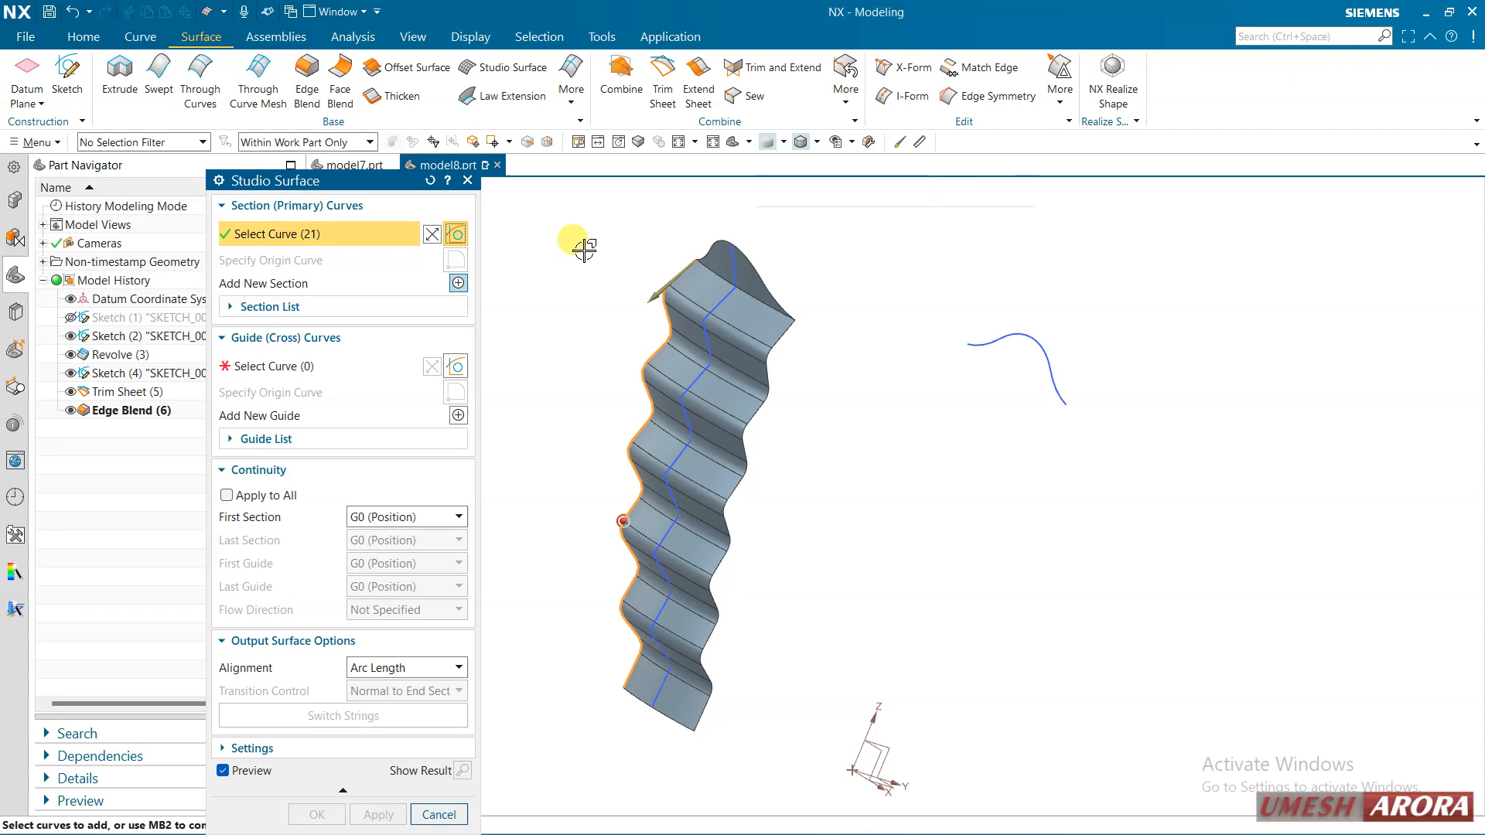
left_click(445, 283)
left_click(782, 322)
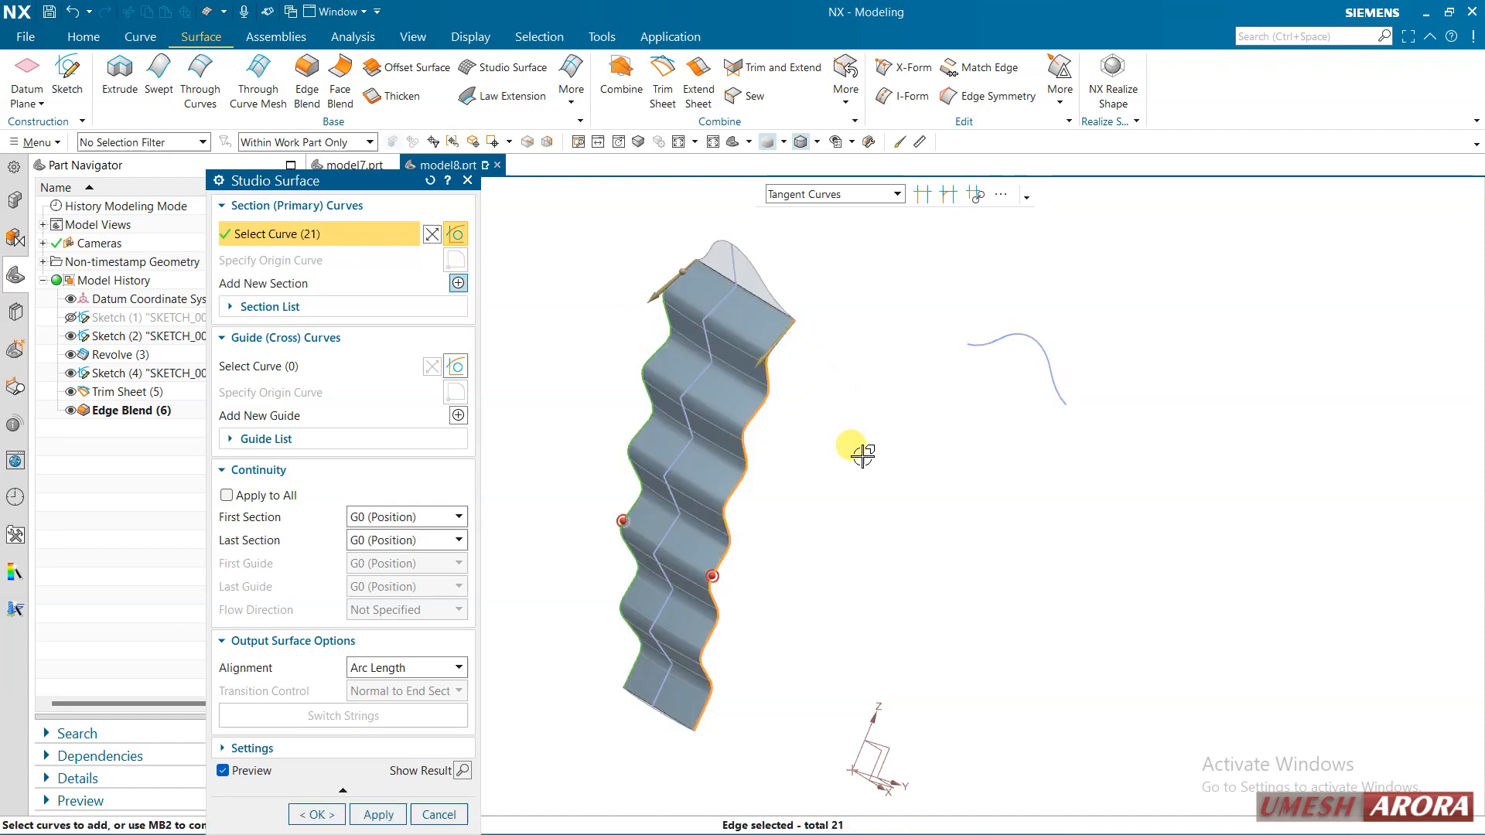
Use the wave-shaped top edge of the sheet as the guide curve and create the Studio Surface with G0 continuity.
left_click(297, 366)
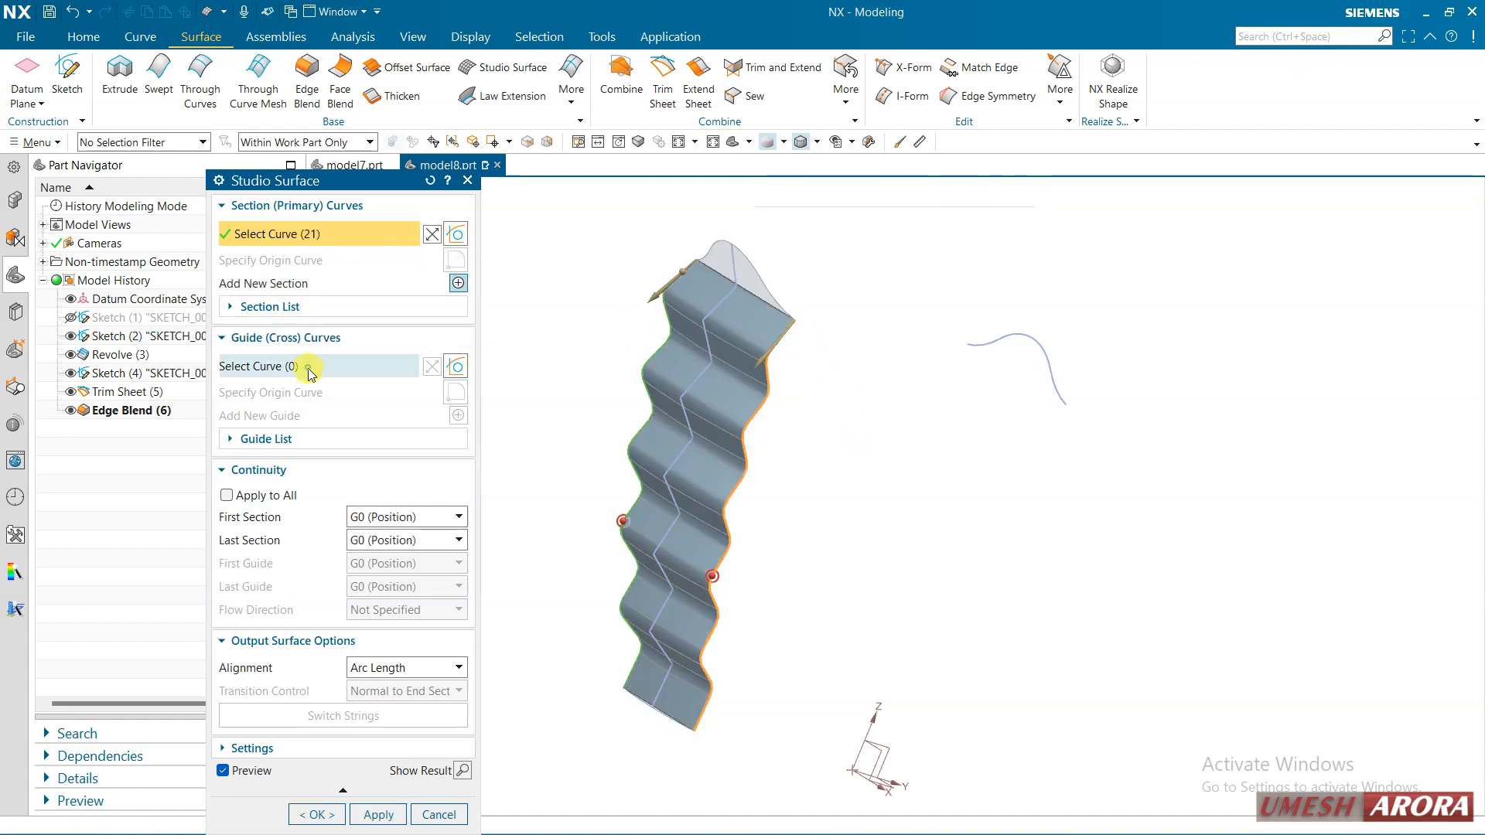
left_click(701, 250)
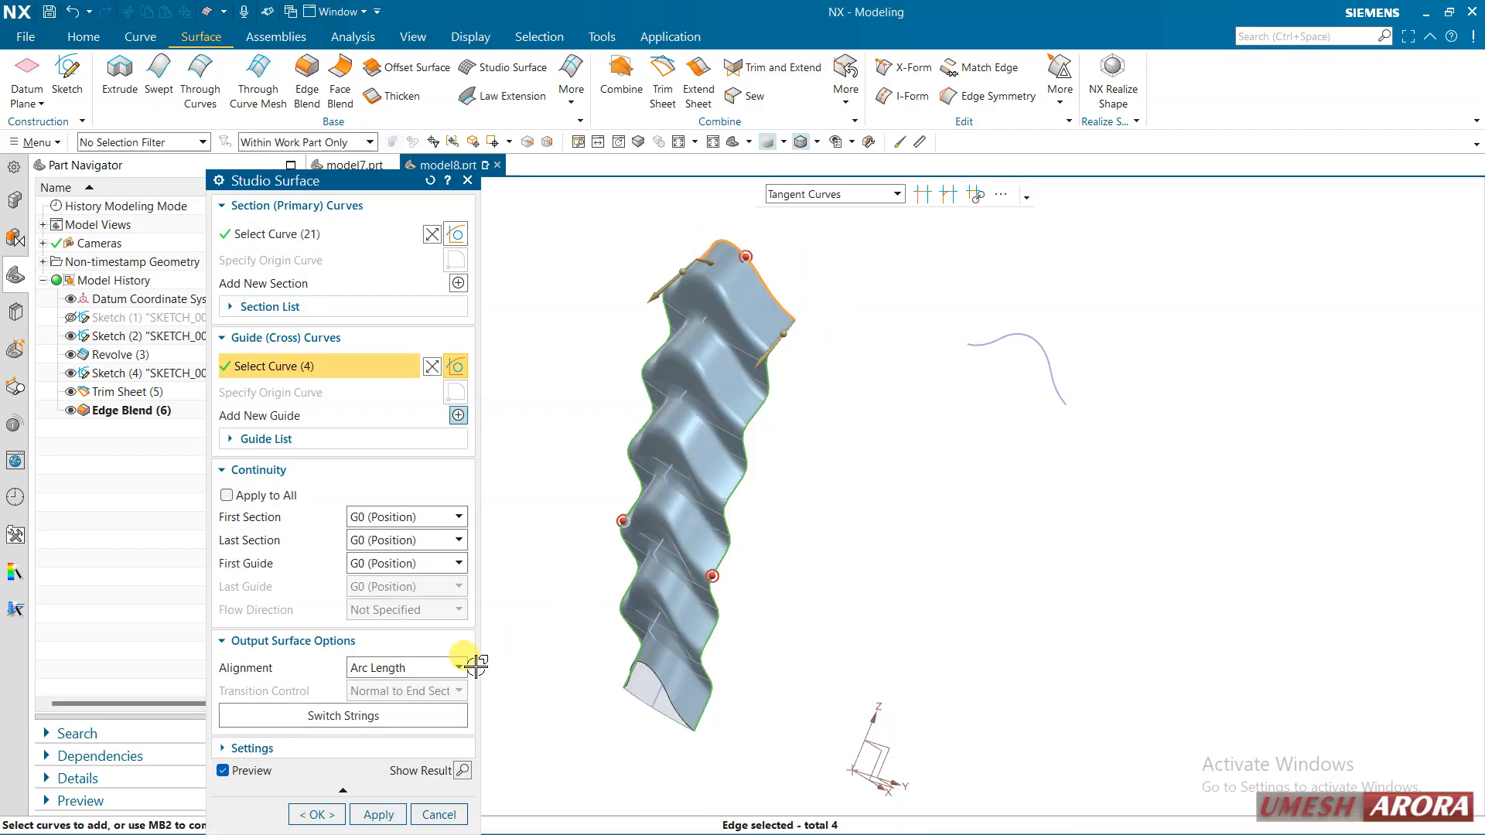
left_click(317, 815)
middle_click_drag(805, 494, 727, 456)
scroll(769, 245, "up", 5)
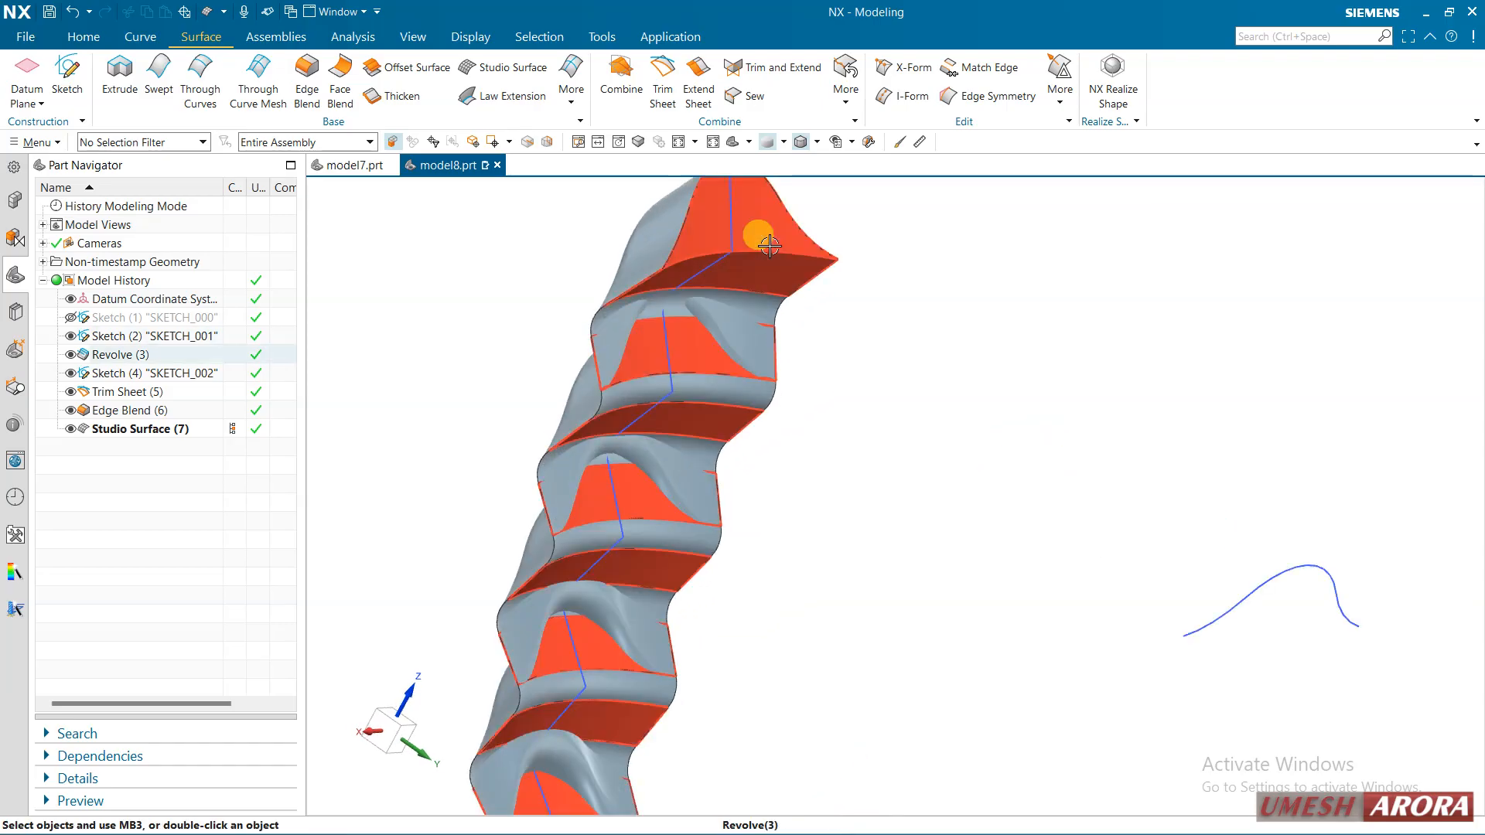
Hide the revolved, trimmed and blended zigzag sheet so that only the Studio Surface and sketch curves are displayed.
left_click(770, 245)
key("ctrl+b")
scroll(874, 361, "down", 3)
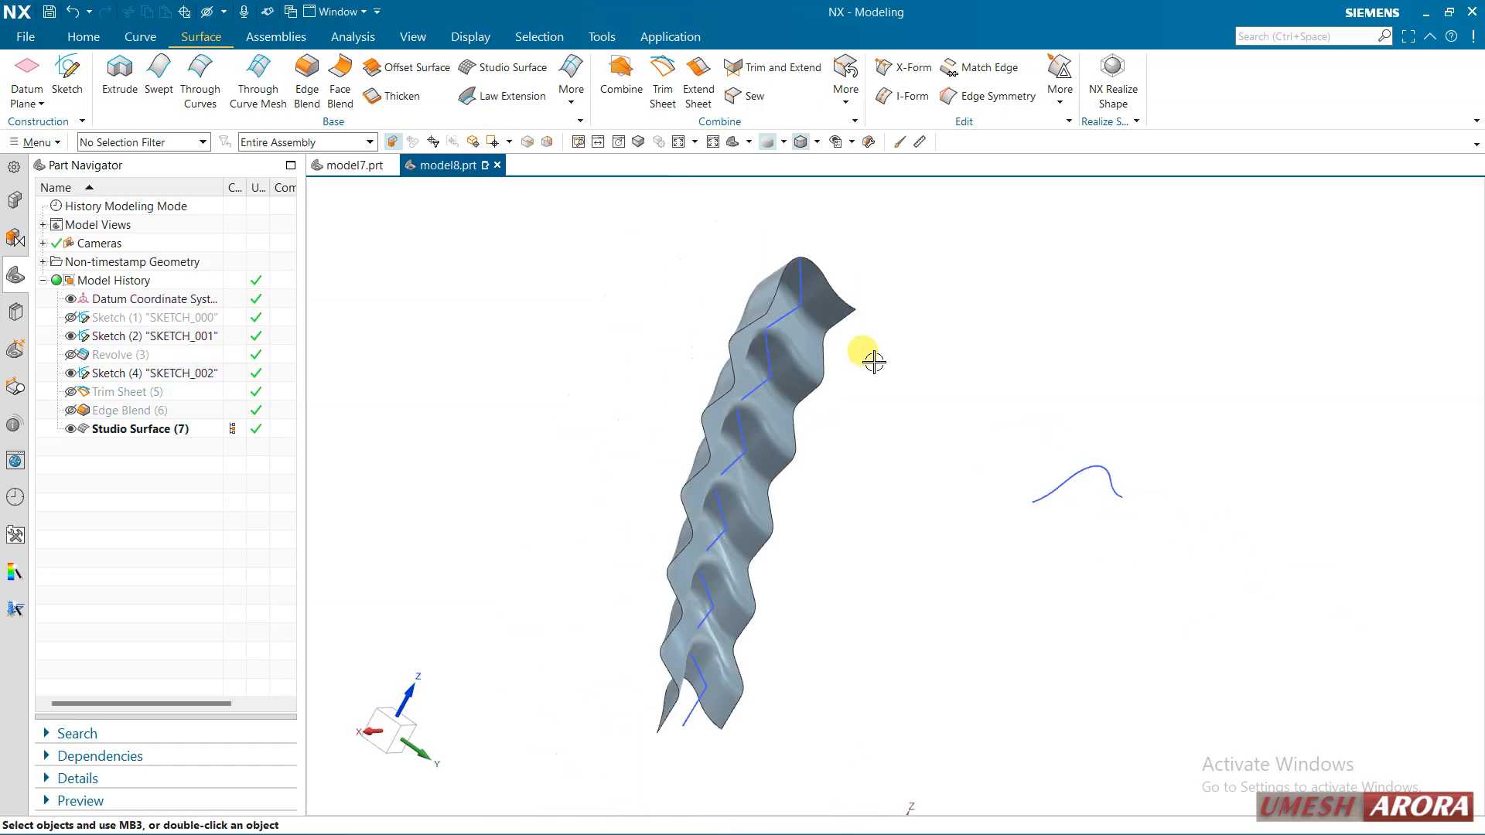
mouse_move(874, 362)
middle_mouse_down()
mouse_move(995, 411)
mouse_move(963, 436)
mouse_move(889, 421)
mouse_move(971, 393)
mouse_move(953, 409)
mouse_move(800, 313)
mouse_move(763, 371)
mouse_move(773, 392)
mouse_move(781, 379)
middle_mouse_up()
scroll(768, 350, "down", 1)
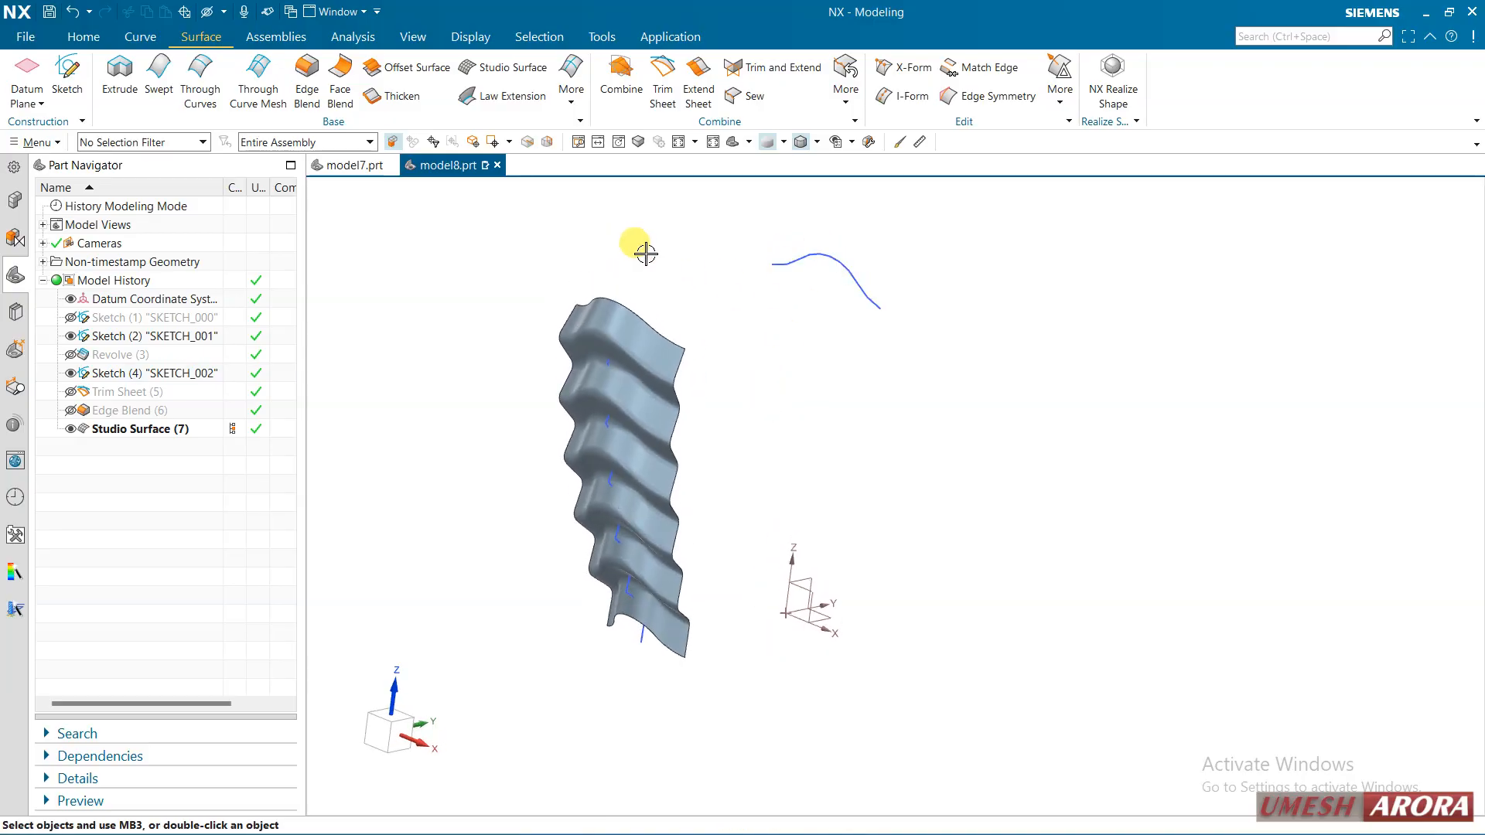
Try a circular Pattern Feature of the Studio Surface about the Z axis with count 12 and span angle 360°.
left_click(85, 36)
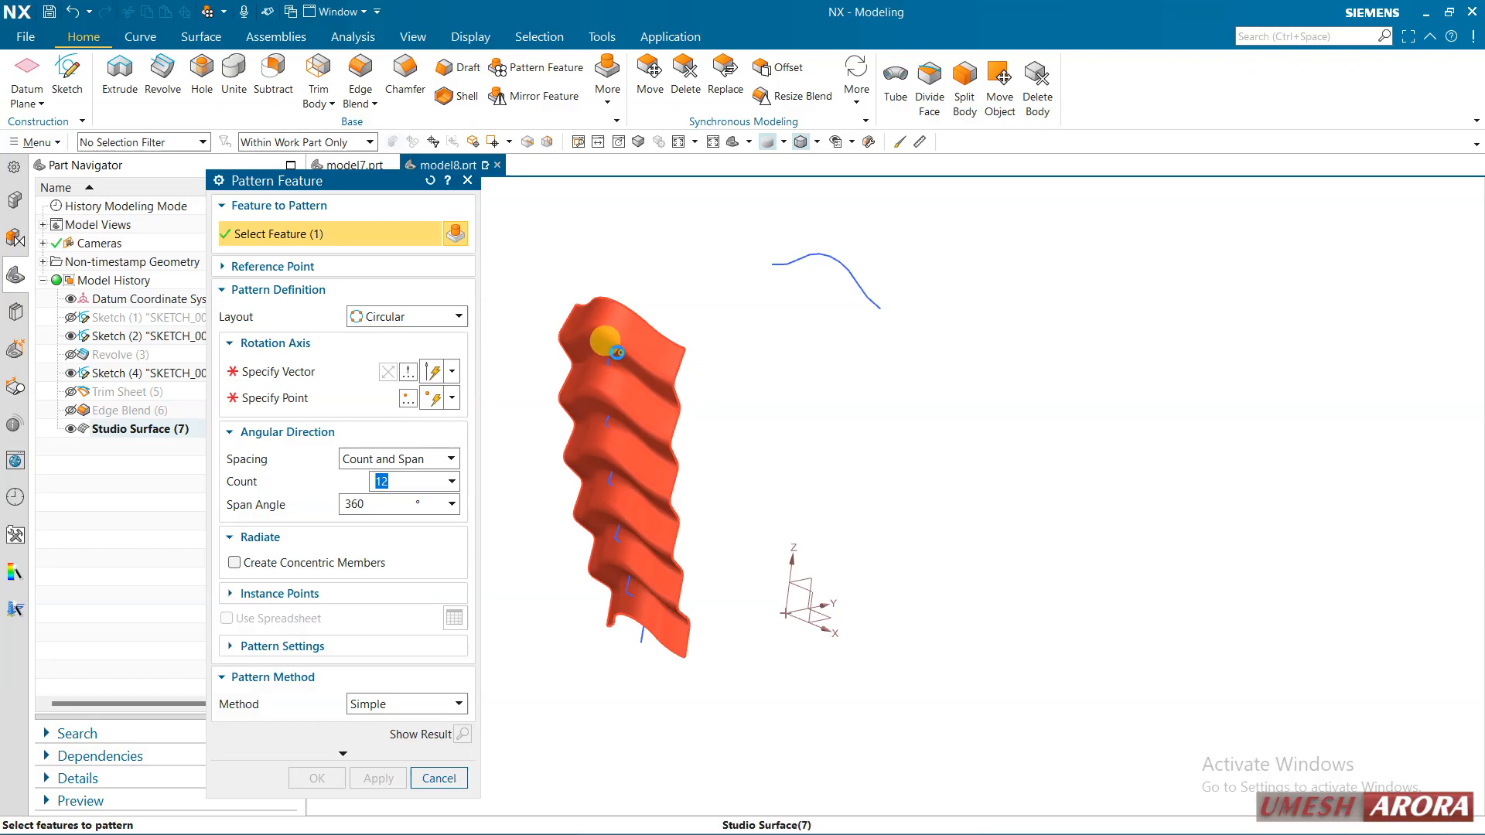
left_click(431, 375)
left_click(794, 549)
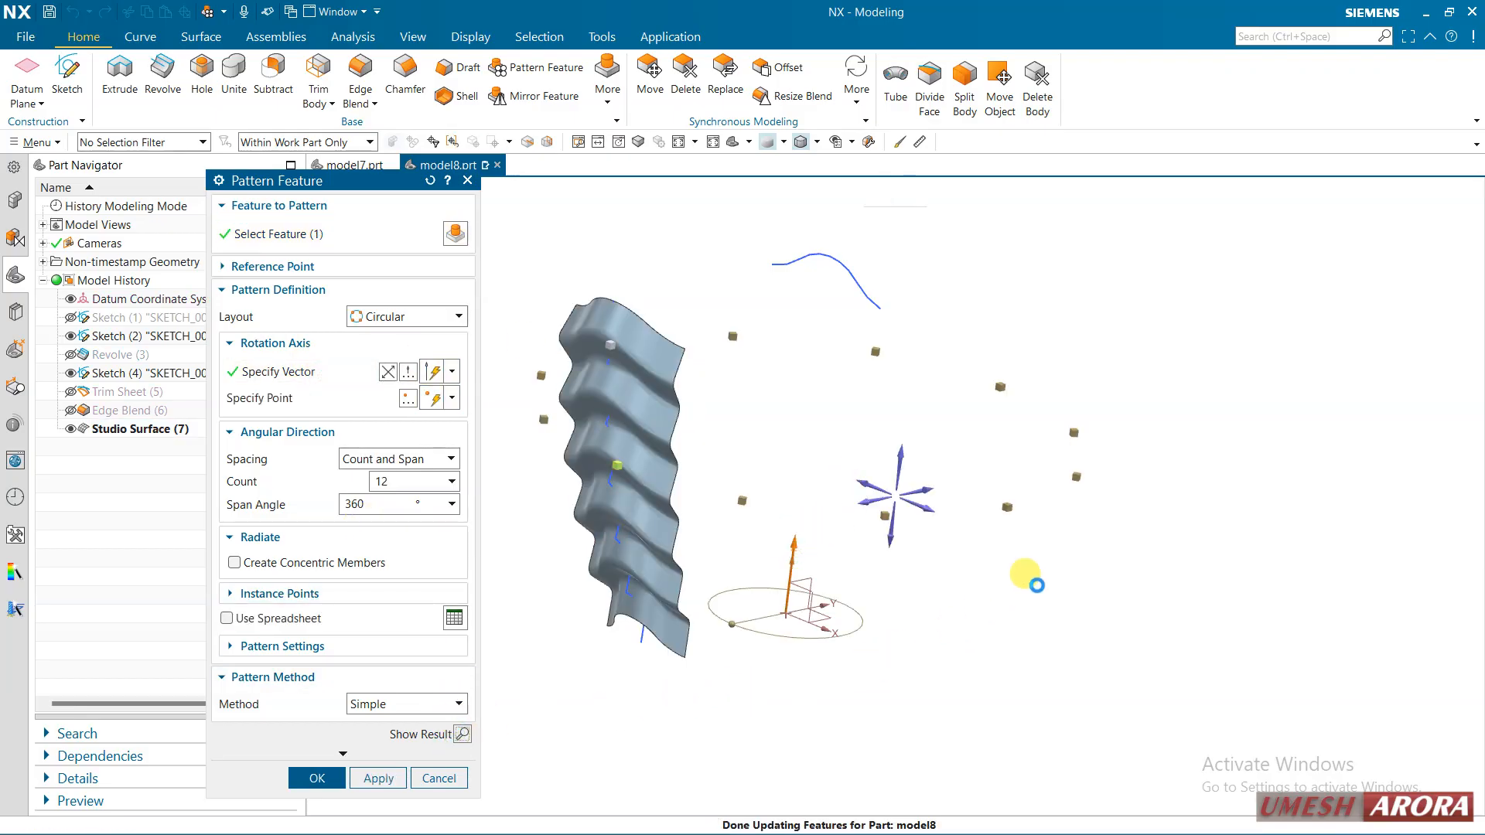
mouse_move(756, 414)
middle_mouse_down()
mouse_move(699, 371)
mouse_move(685, 380)
mouse_move(789, 376)
mouse_move(828, 468)
mouse_move(885, 441)
mouse_move(908, 374)
mouse_move(799, 351)
mouse_move(682, 430)
mouse_move(640, 425)
mouse_move(700, 396)
middle_mouse_up()
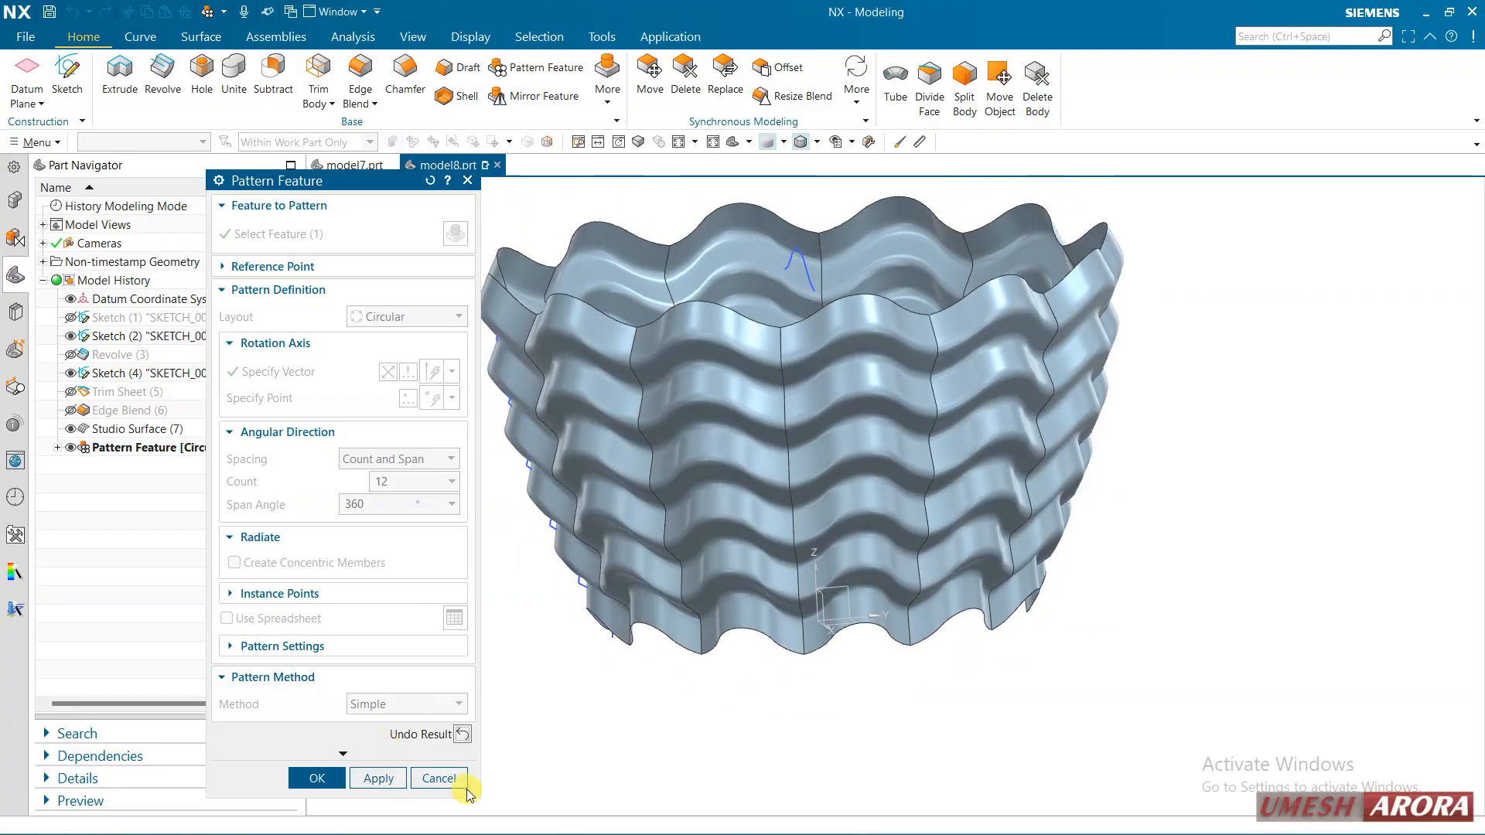
mouse_move(631, 489)
middle_mouse_down()
mouse_move(583, 434)
mouse_move(574, 444)
middle_mouse_up()
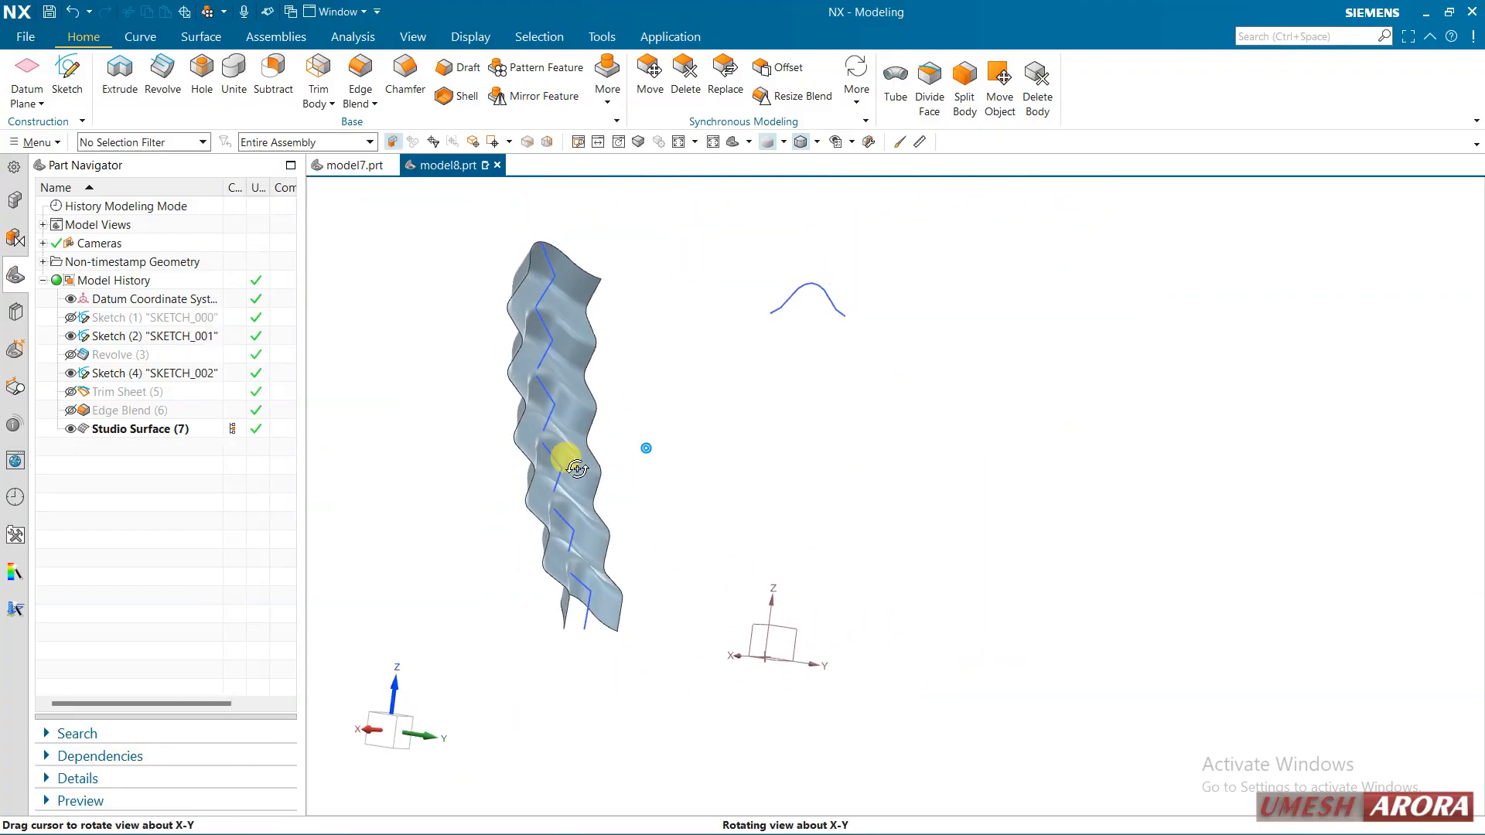
Show the bowl profile sketch SKETCH_000 and set its curve's lower horizontal distance to 40 mm and upper one to 65 mm.
left_click(139, 318)
left_click(70, 318)
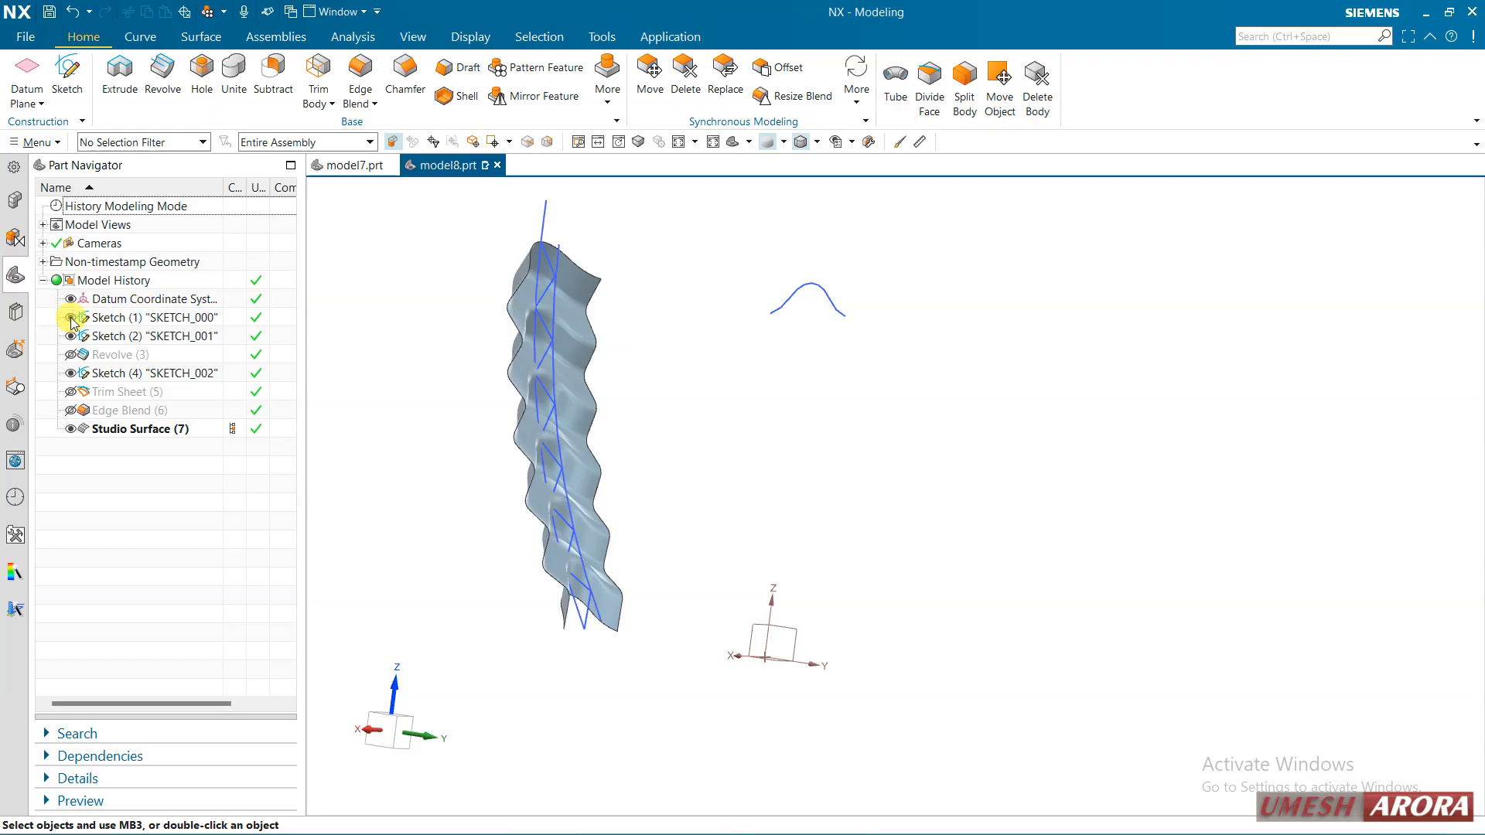
double_click(127, 318)
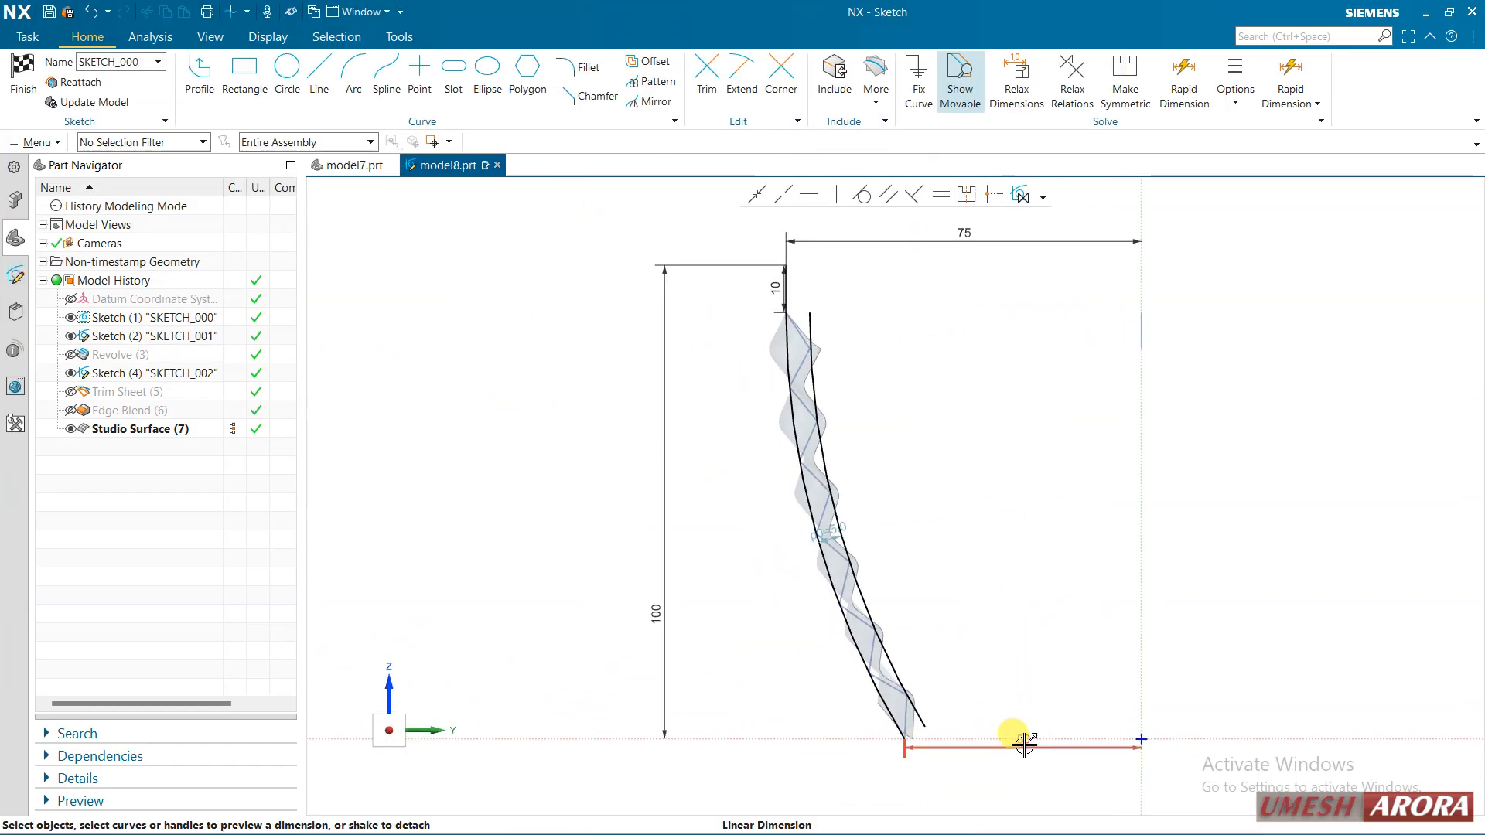
double_click(1025, 744)
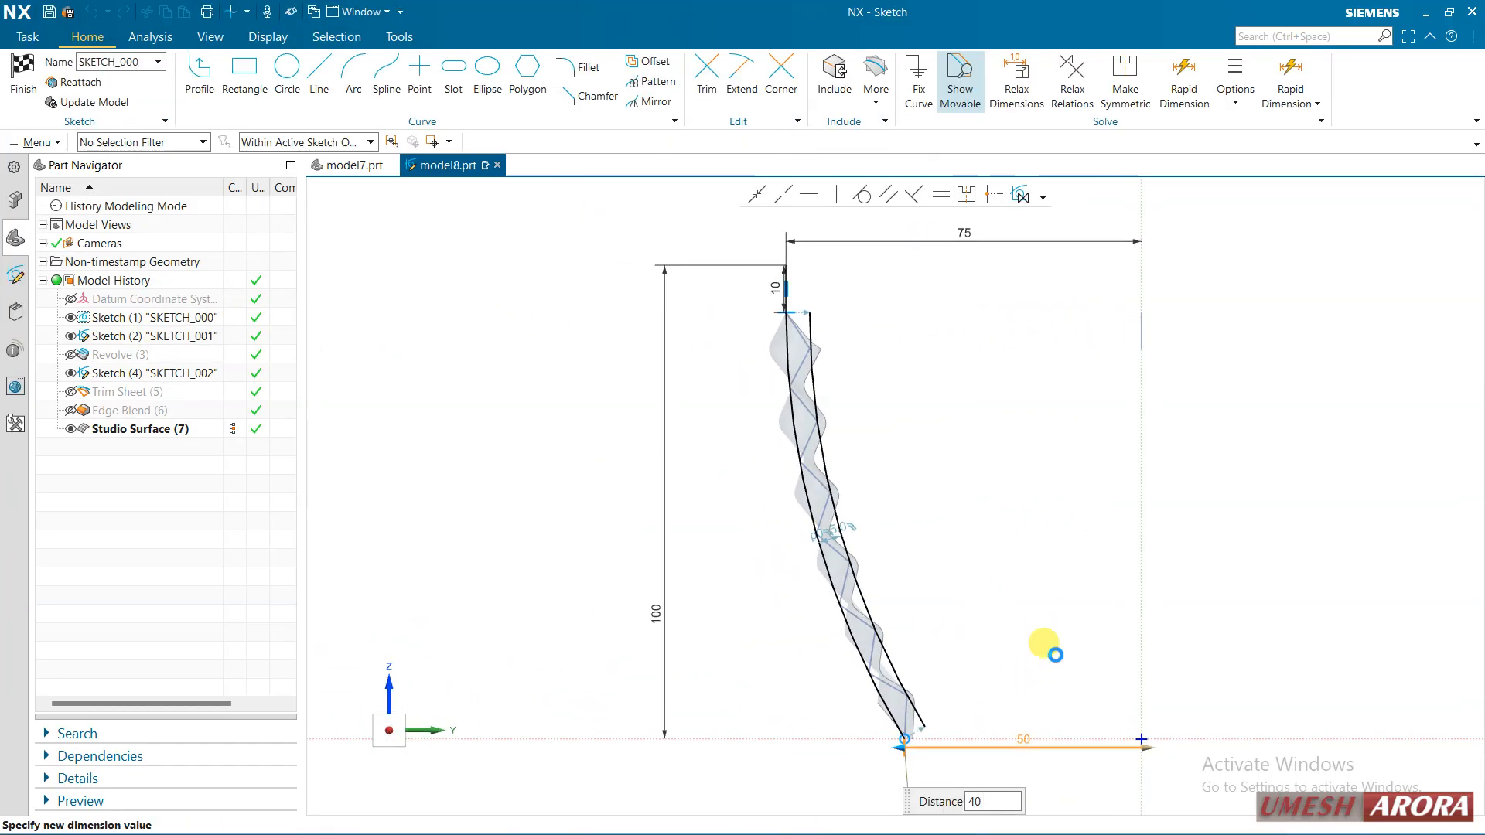
type("40")
key("Return")
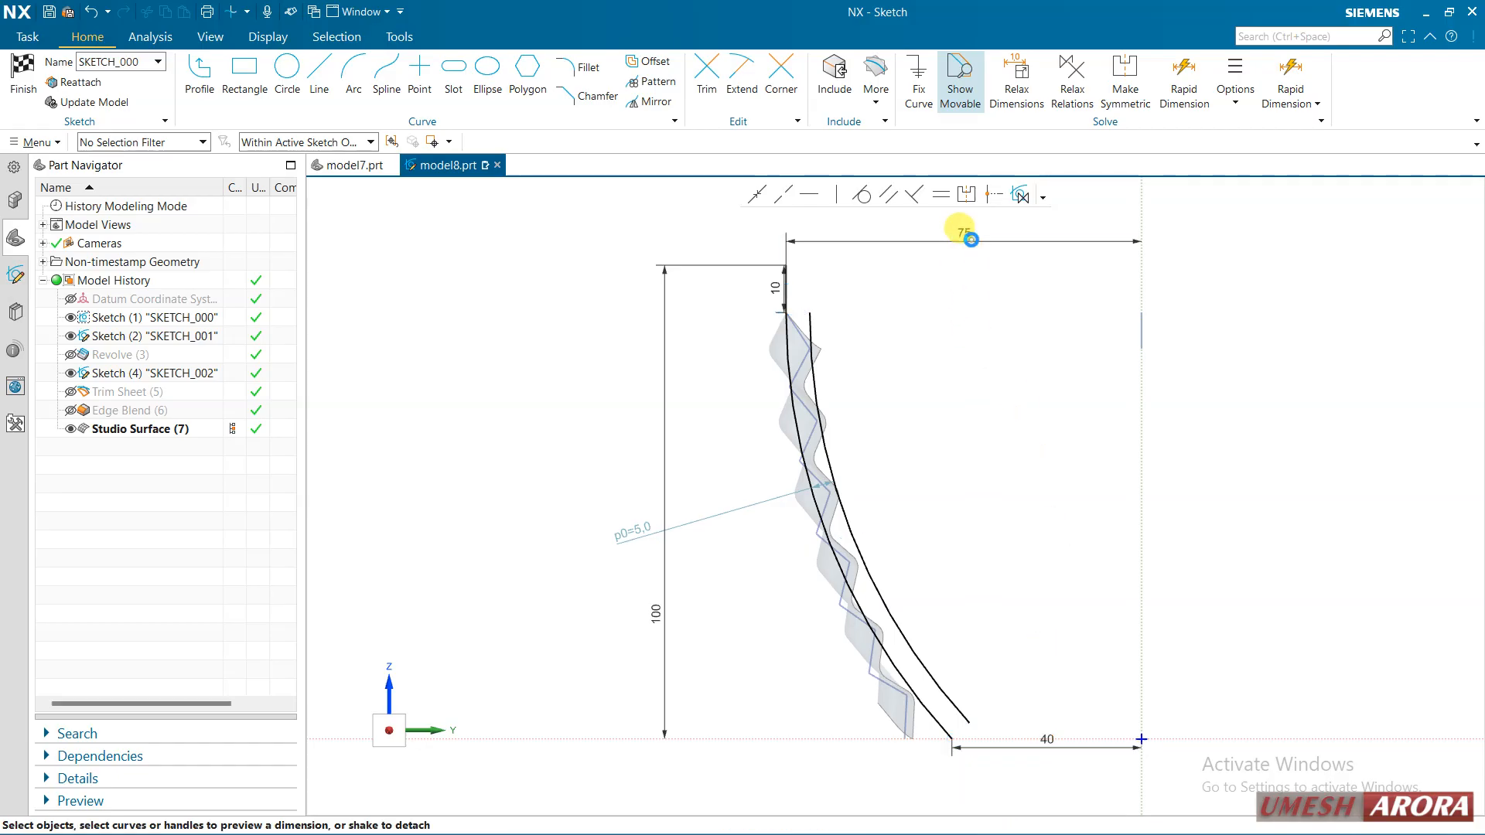
double_click(972, 241)
key("Return")
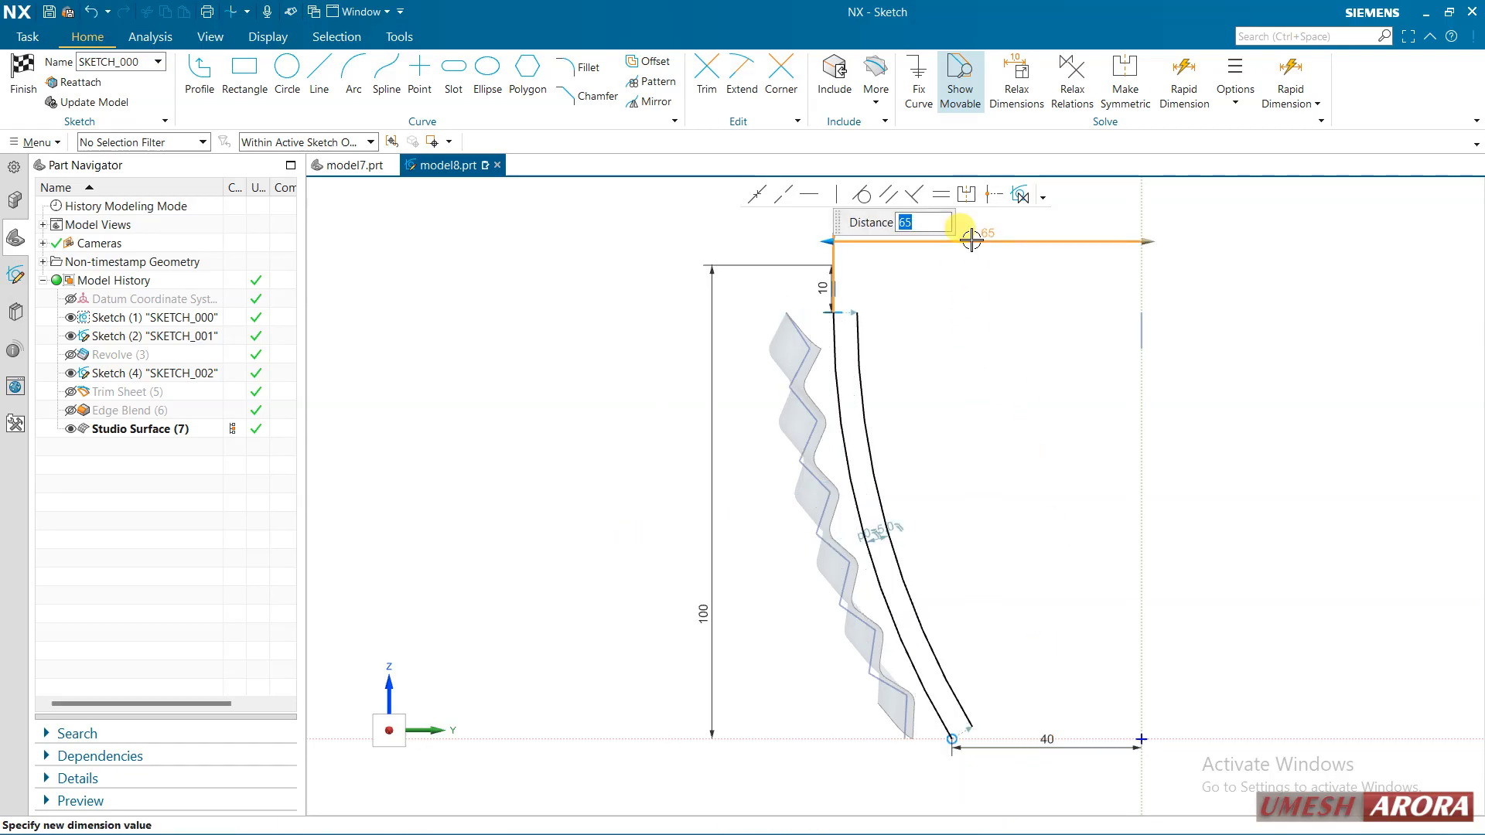
left_click(23, 78)
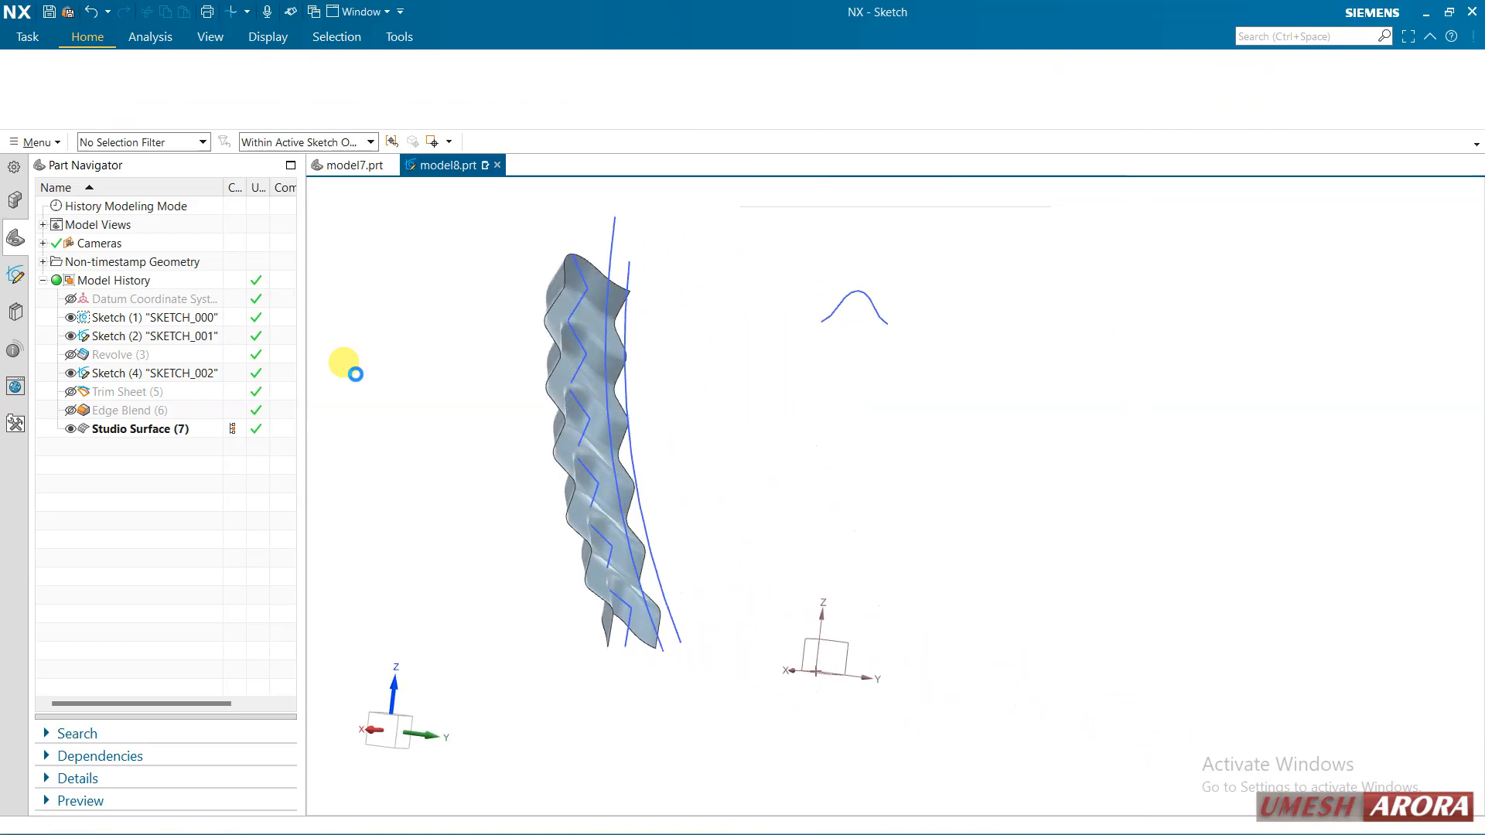
Undo the dimension edits made to the bowl profile sketch.
mouse_move(487, 461)
middle_mouse_down()
mouse_move(570, 467)
mouse_move(485, 464)
middle_mouse_up()
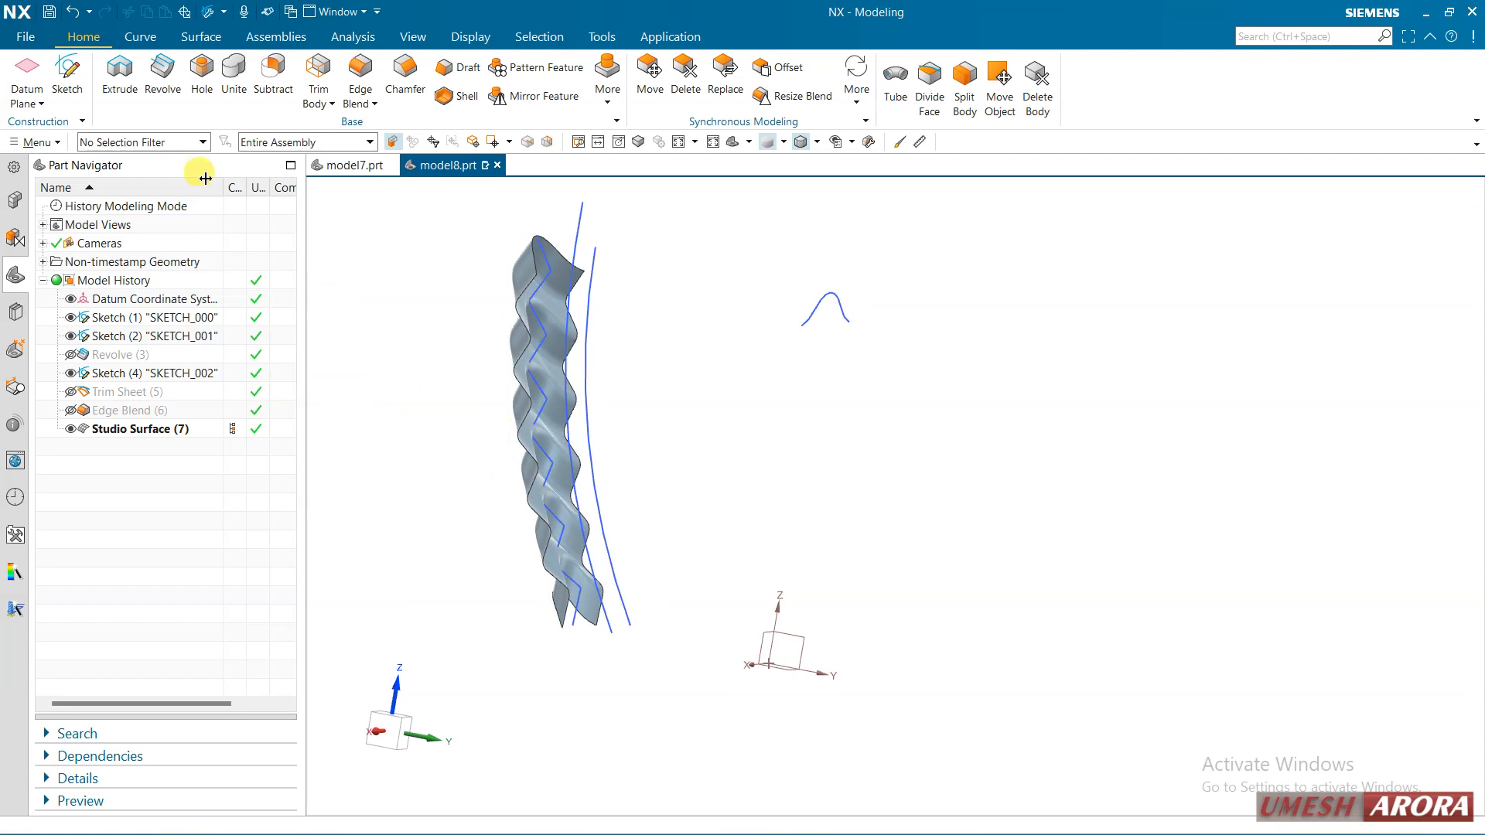
left_click(73, 11)
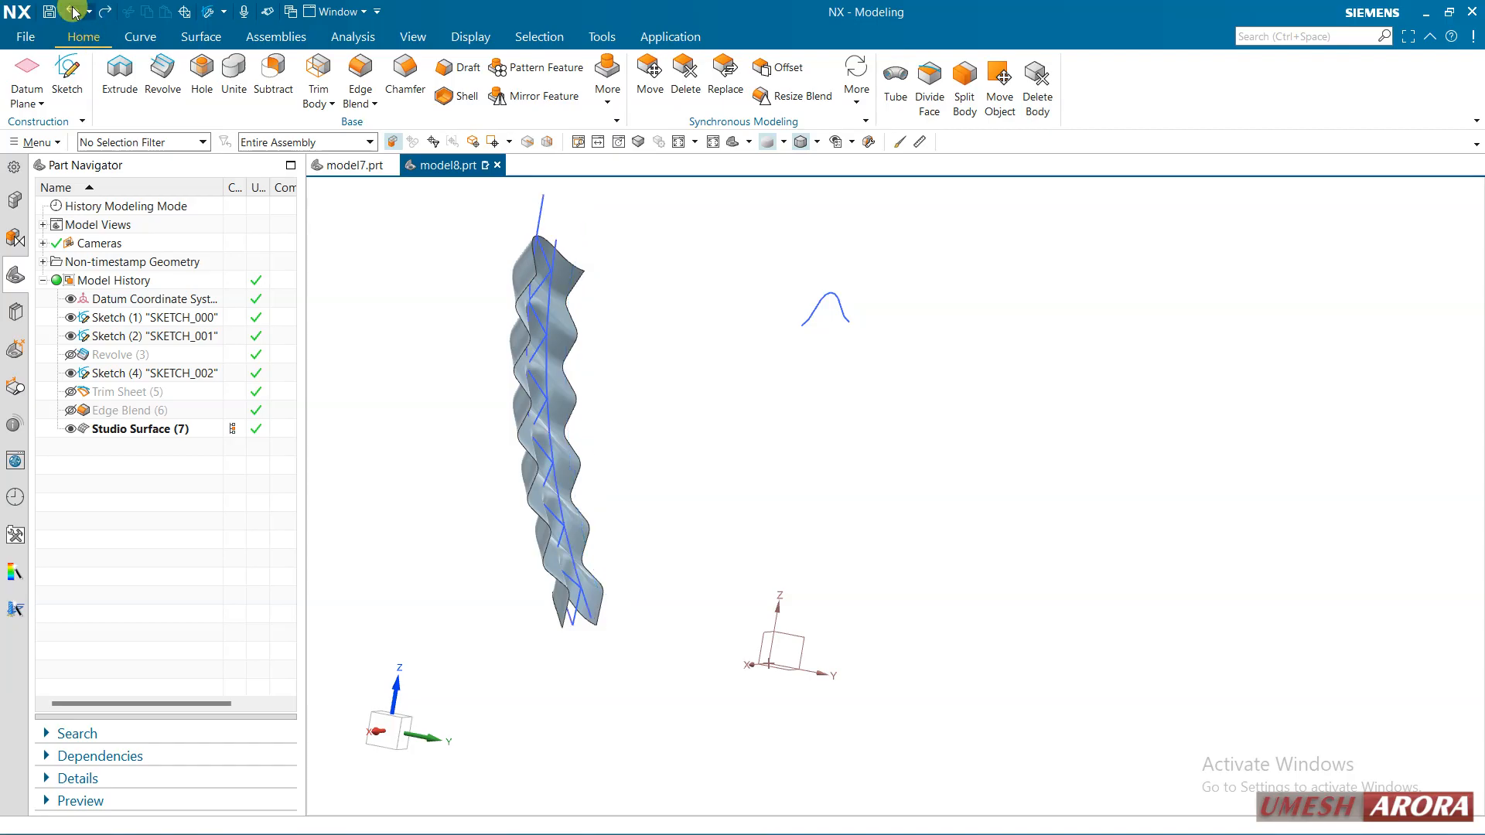
mouse_move(680, 548)
middle_mouse_down()
mouse_move(747, 560)
mouse_move(699, 564)
mouse_move(804, 489)
mouse_move(710, 479)
middle_mouse_up()
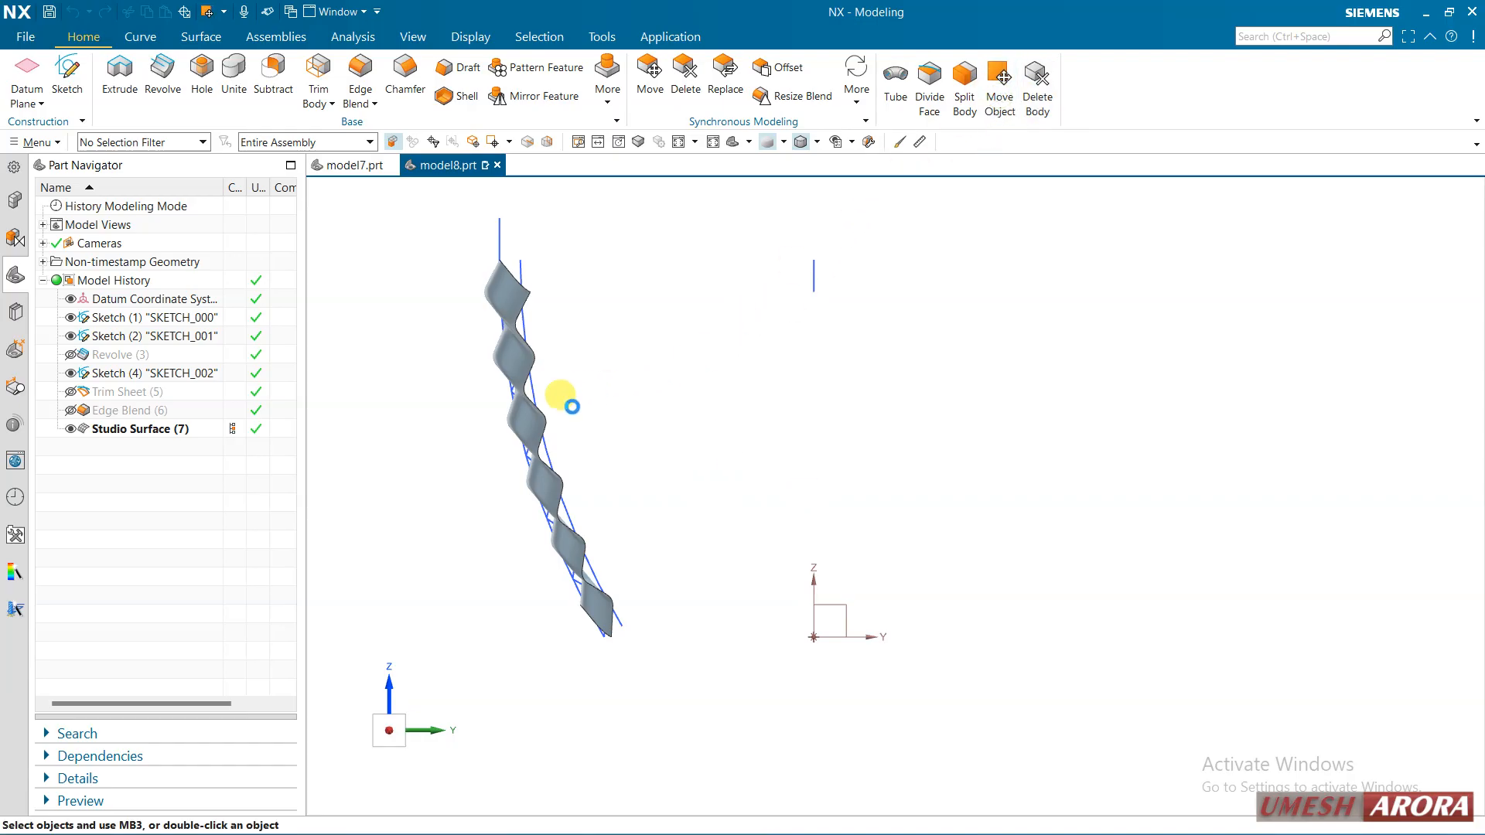
Start Move Object on the rippled Studio Surface sheet, filtering the selection to sheet bodies and using Dynamic motion.
key("ctrl+t")
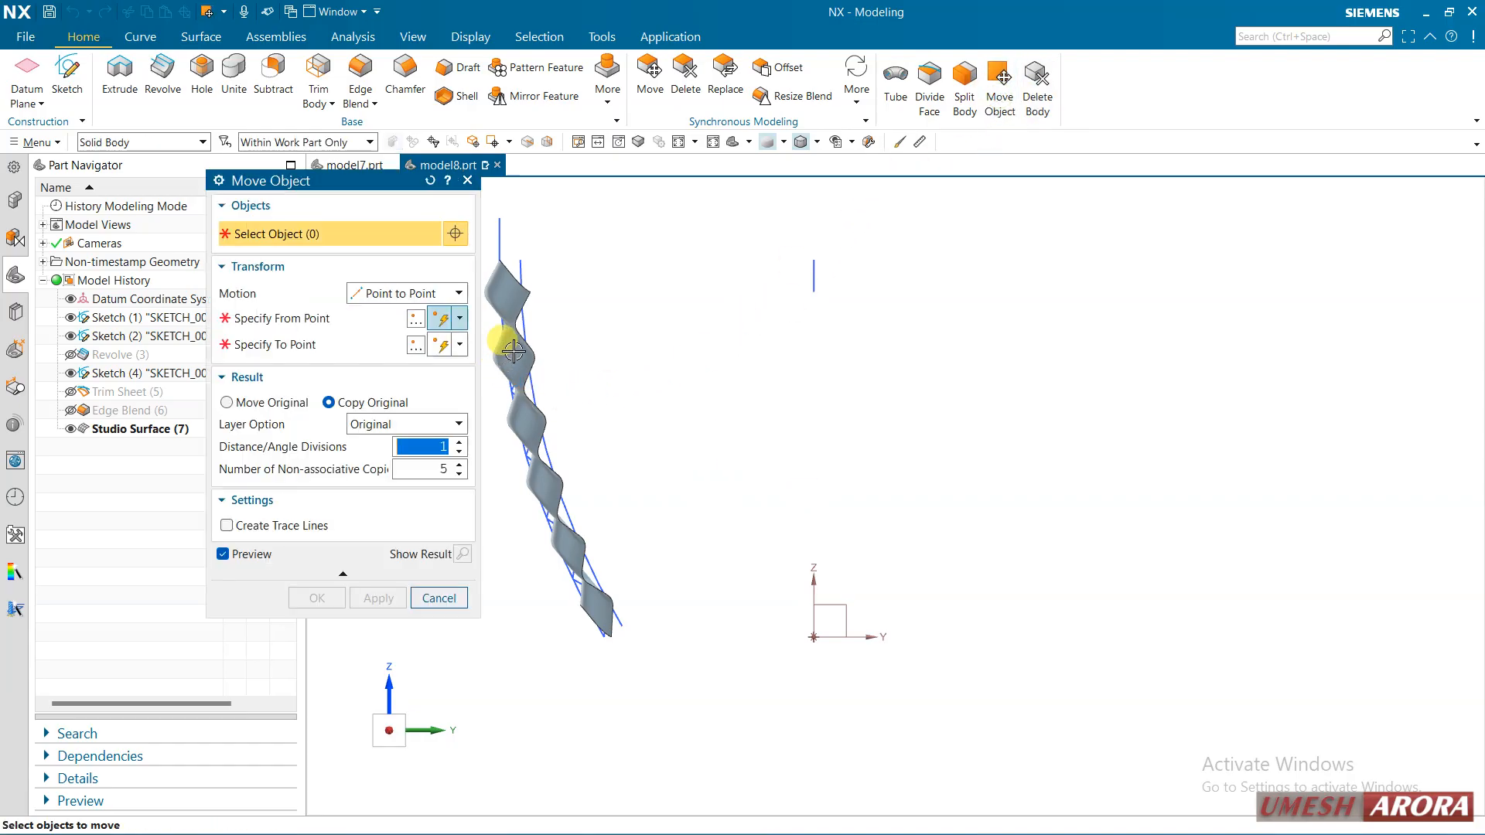
left_click(198, 143)
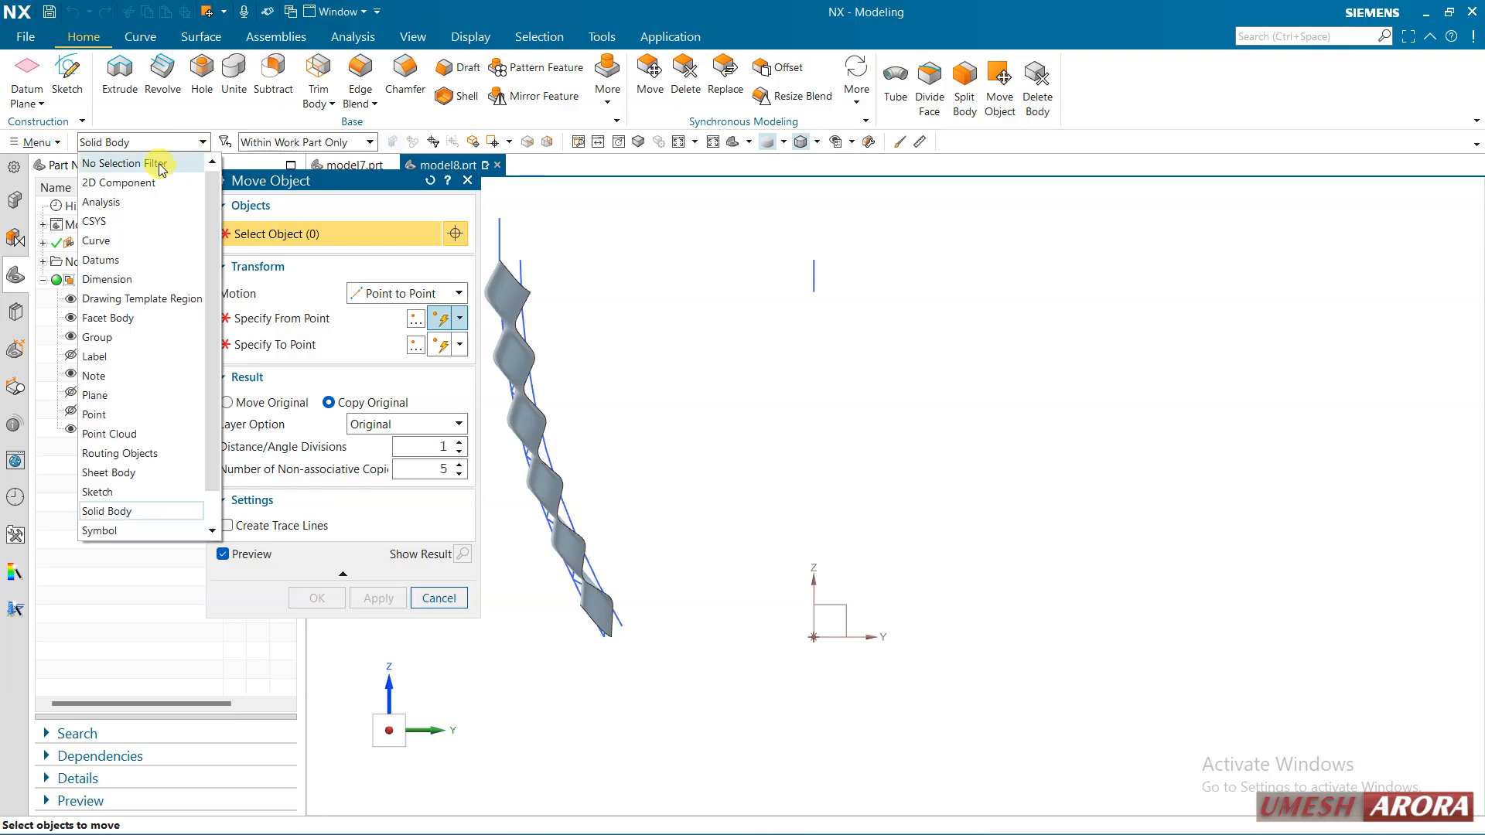
left_click(112, 473)
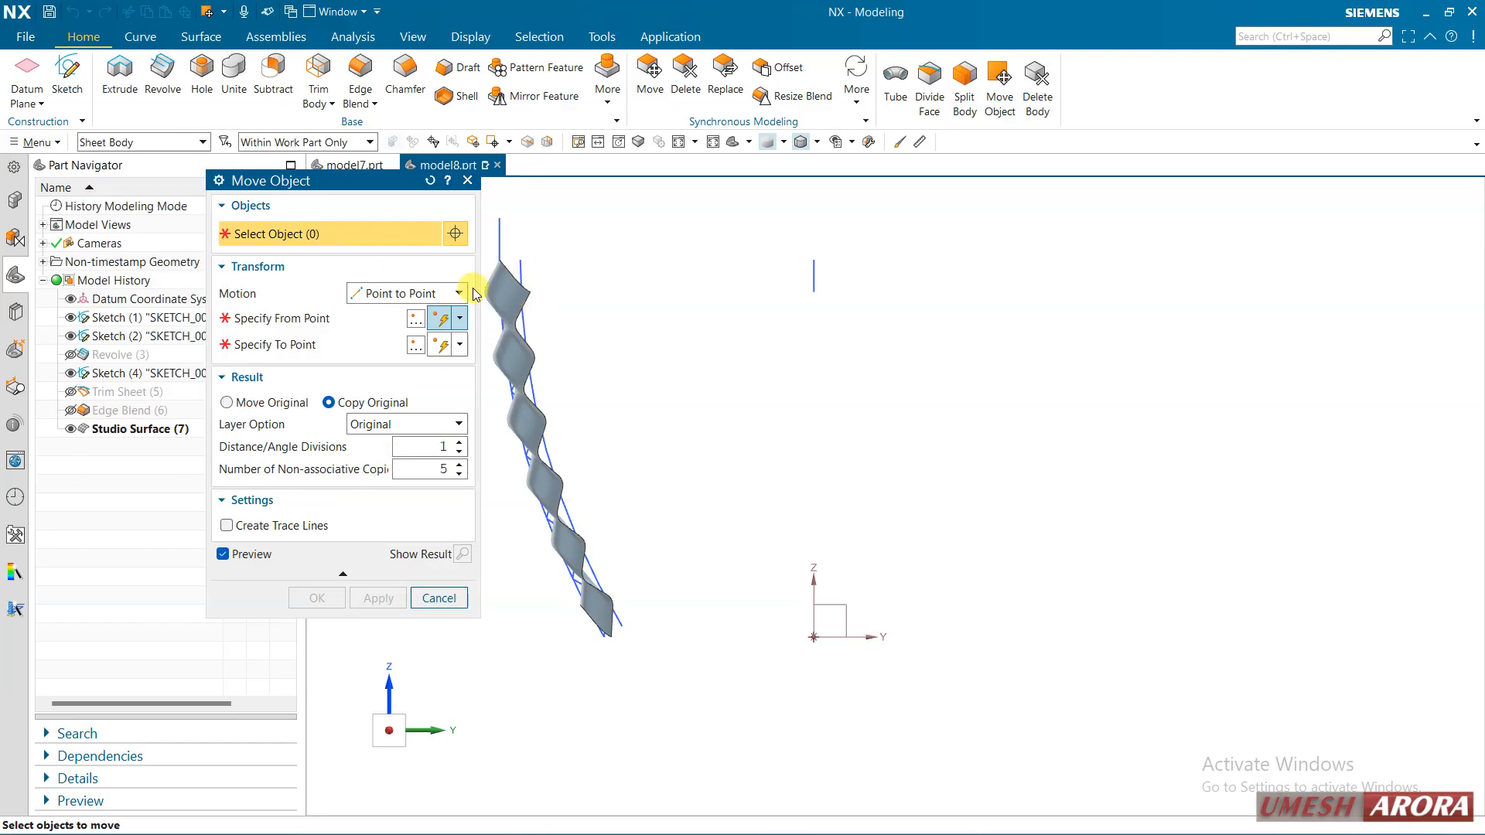
left_click(499, 291)
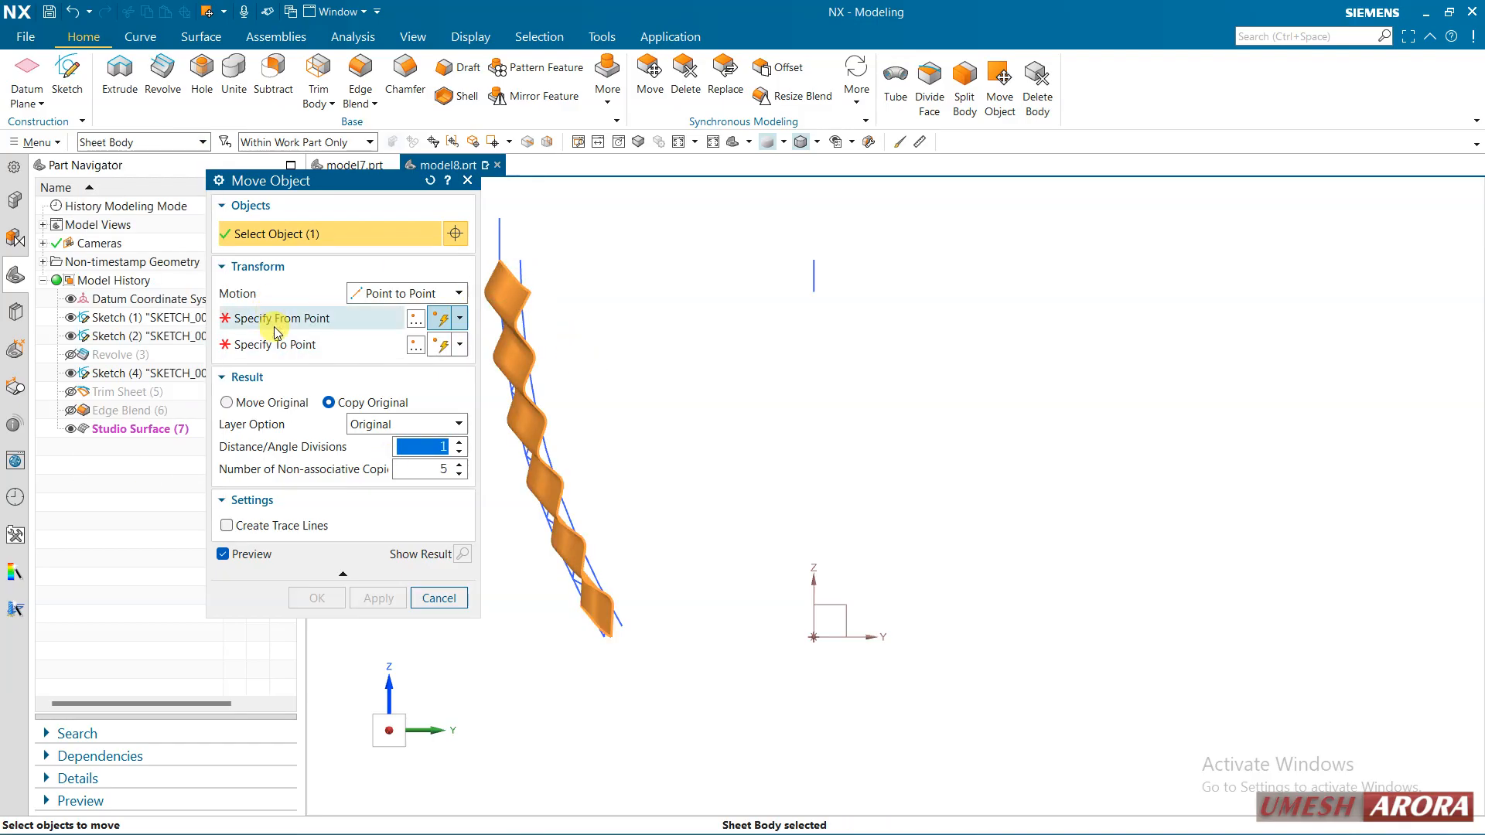
left_click(391, 294)
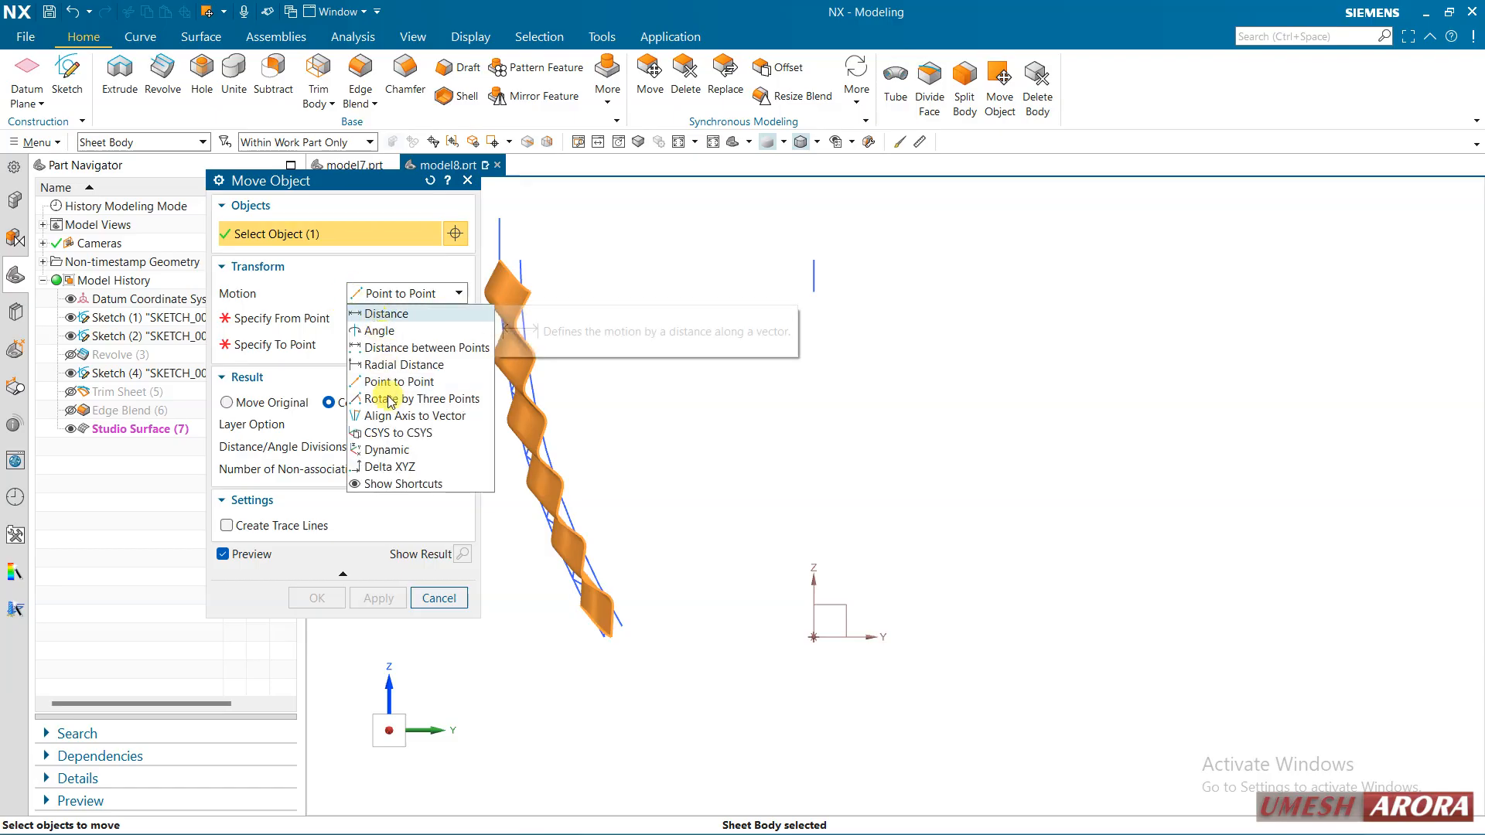
left_click(387, 449)
Move the original rippled sheet 15 mm along the YC axis toward the pot's centre as an associative move.
left_click(628, 447)
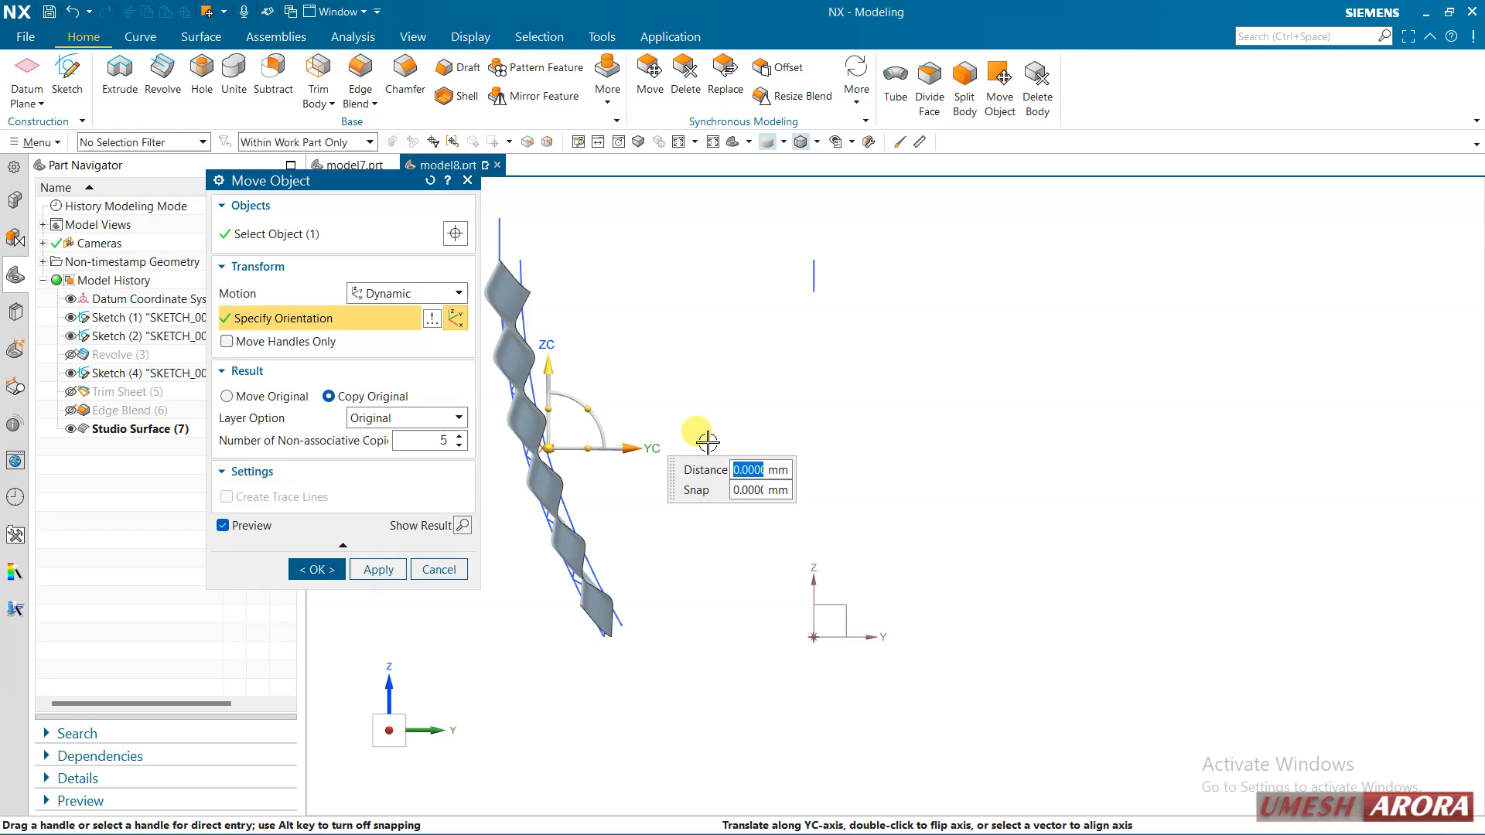
type("15")
key("Return")
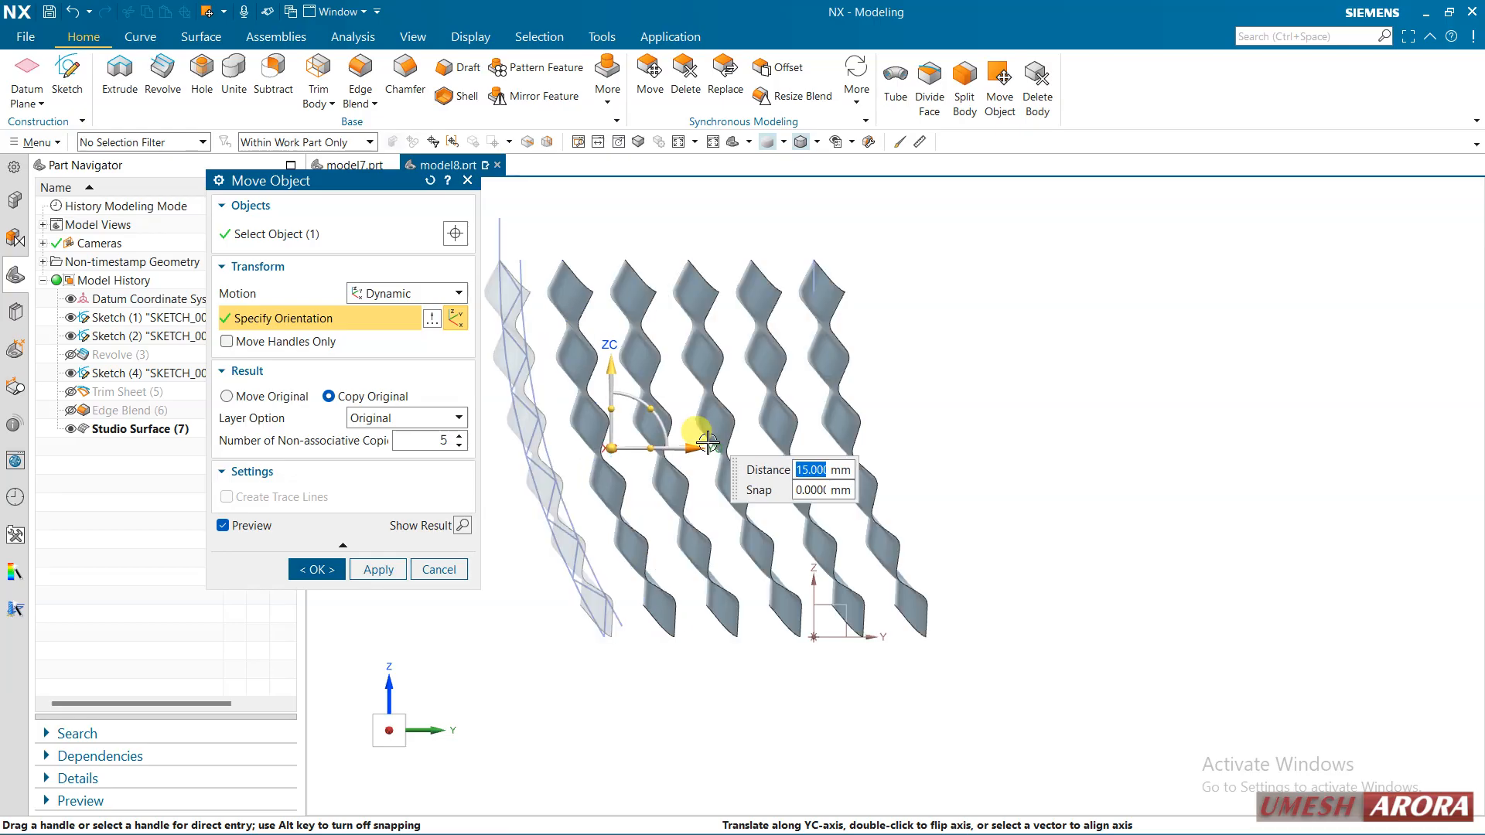
left_click(298, 399)
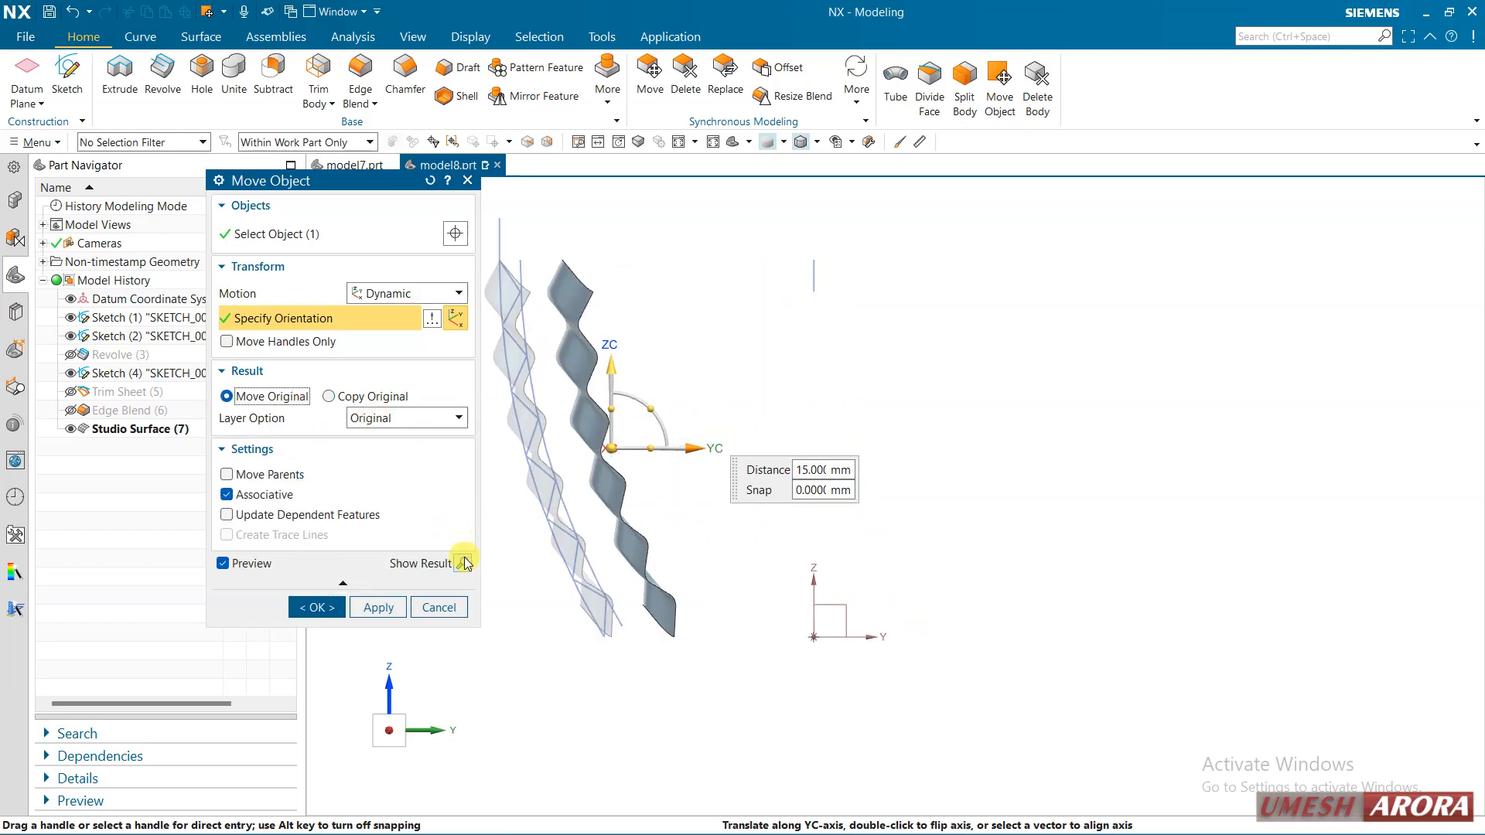
left_click(465, 563)
middle_click_drag(686, 425, 557, 556)
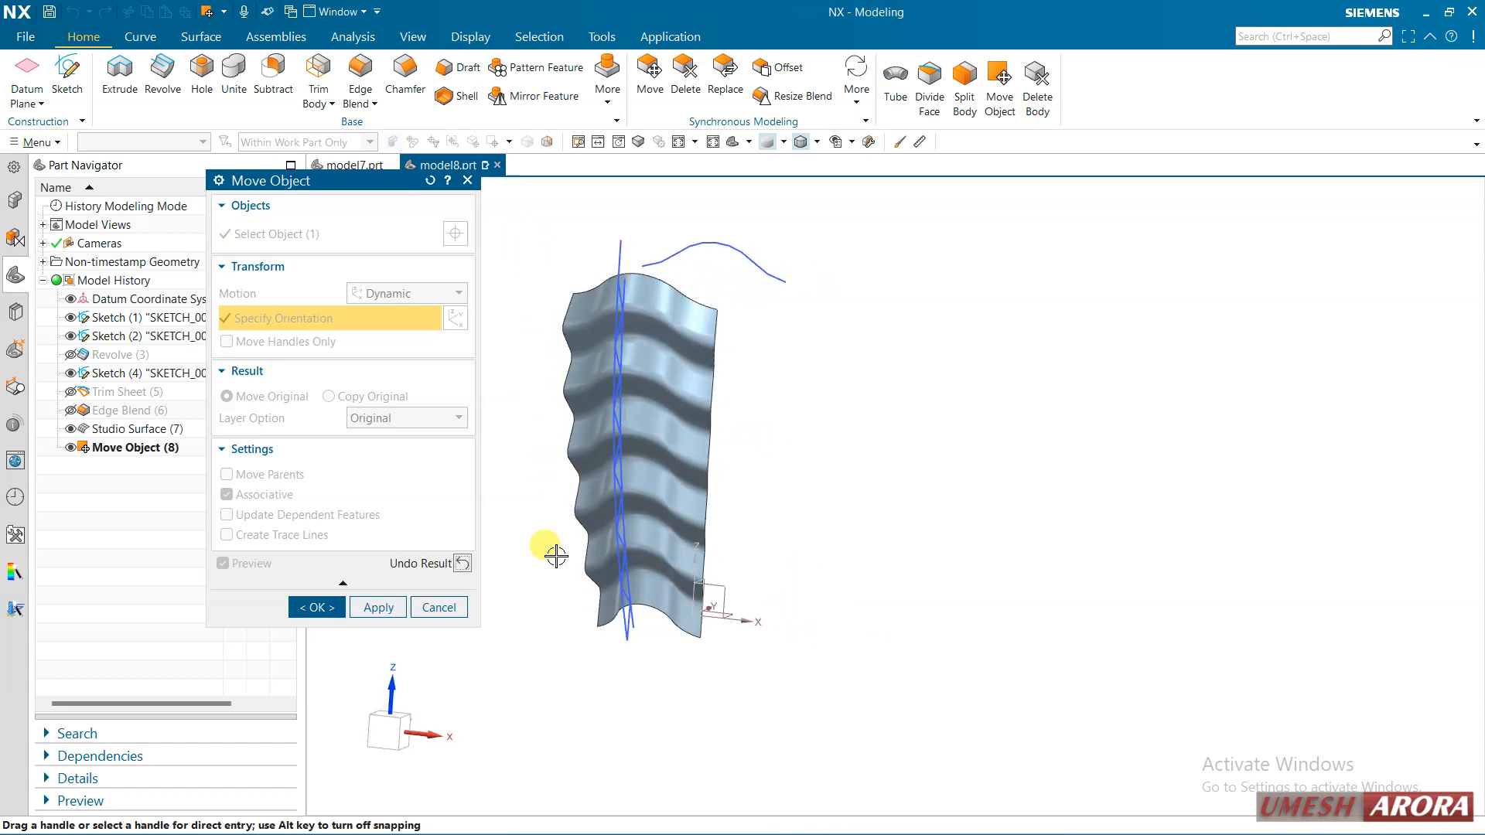
left_click(318, 607)
Try a circular Pattern Feature of the moved sheet's Studio Surface about the Z axis, count 12 over 360°.
middle_click_drag(667, 490, 671, 462)
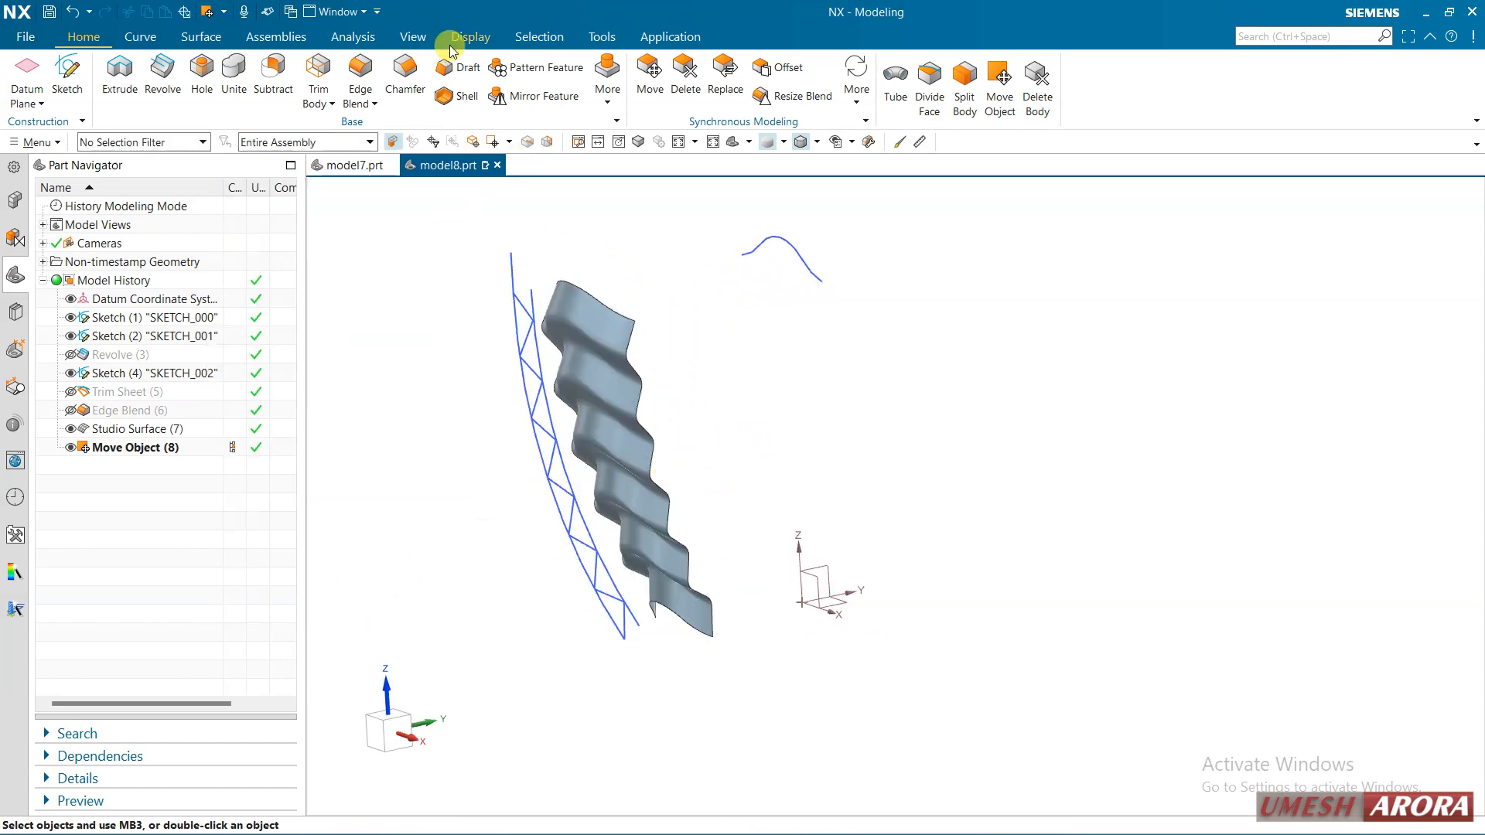
left_click(611, 324)
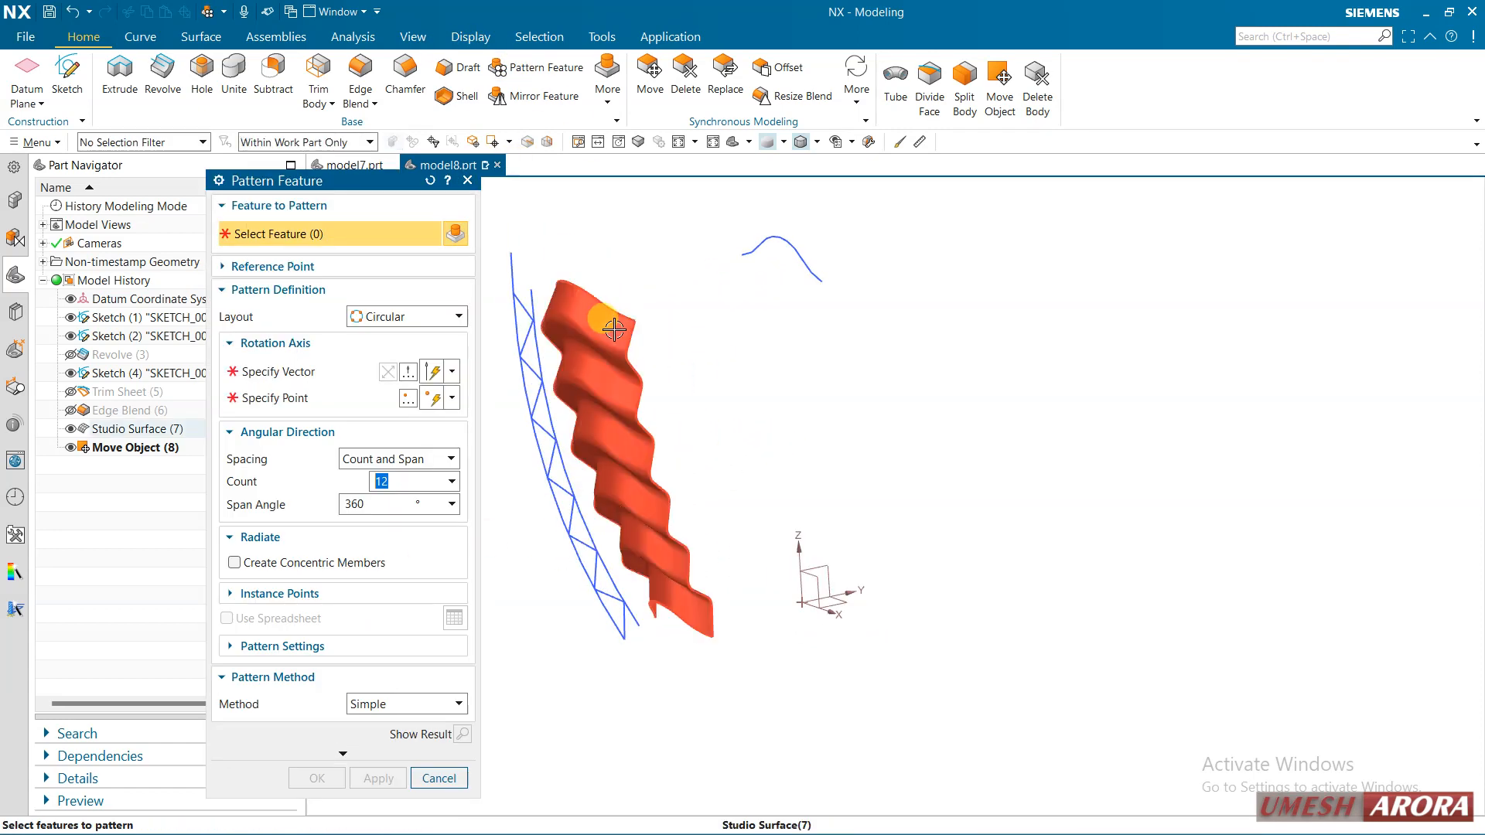
left_click(325, 371)
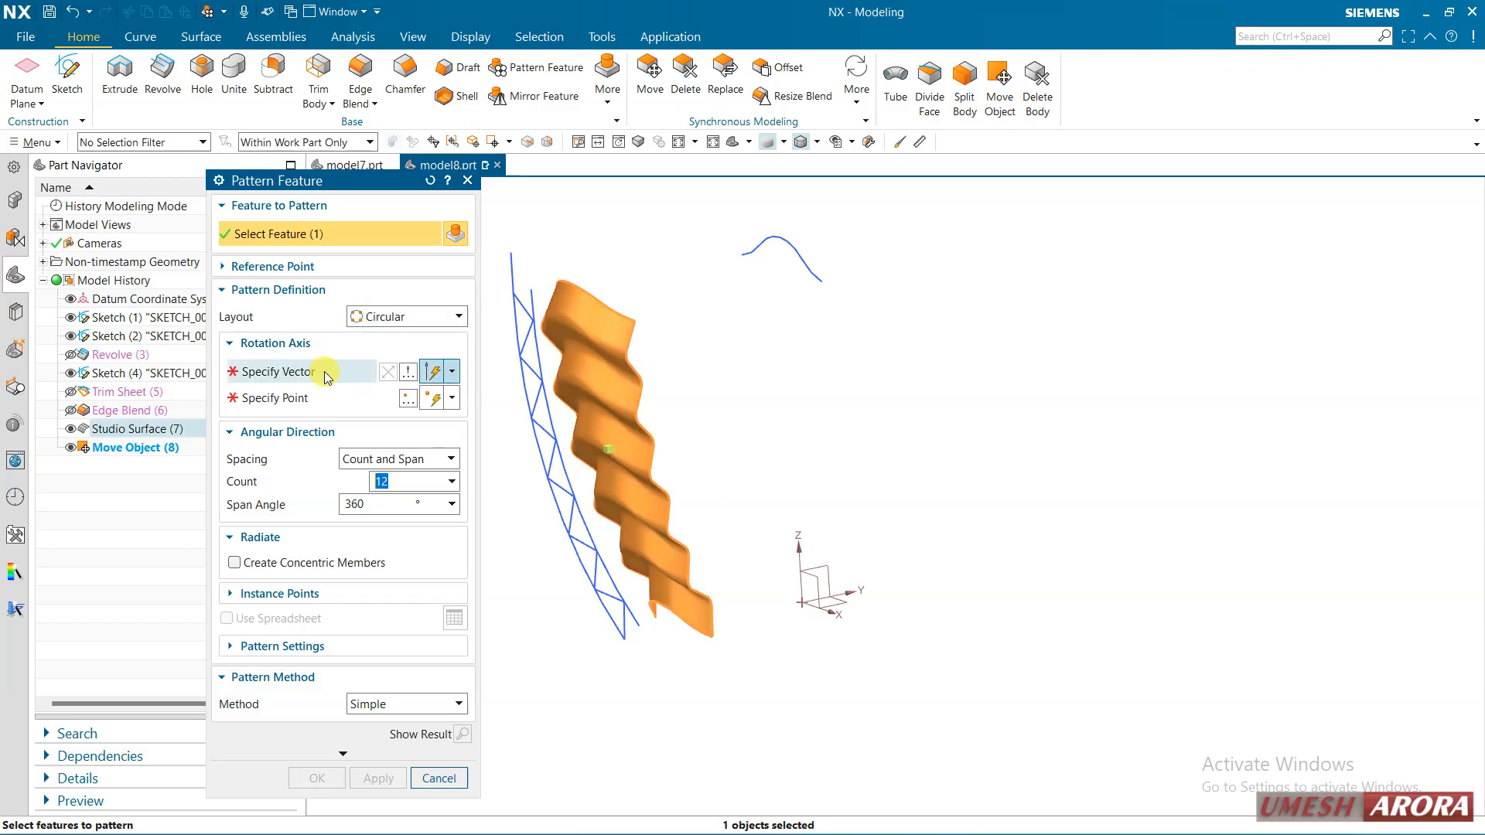
left_click(797, 546)
left_click(462, 734)
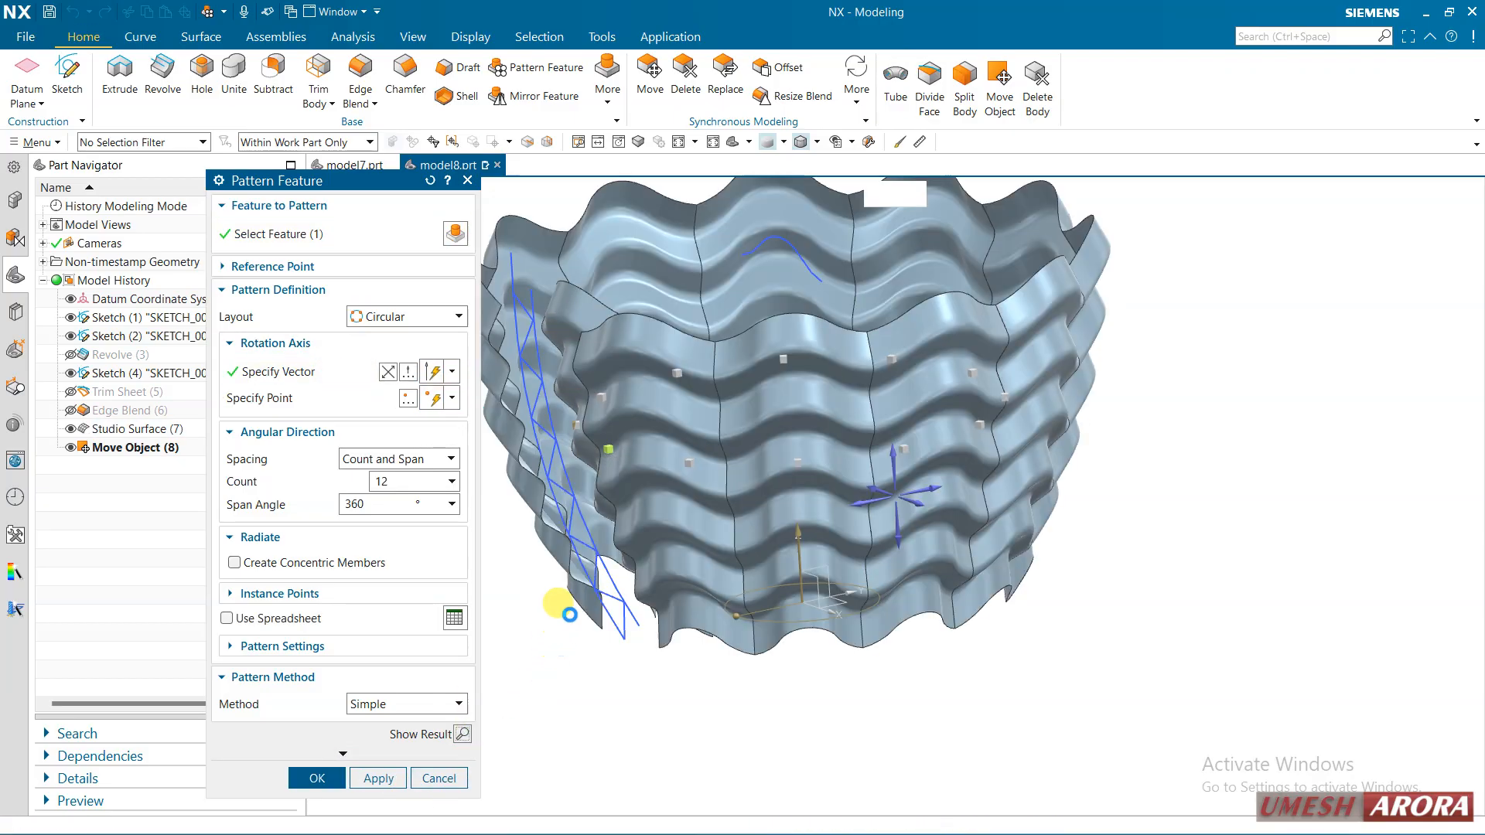
middle_click_drag(760, 527, 770, 563)
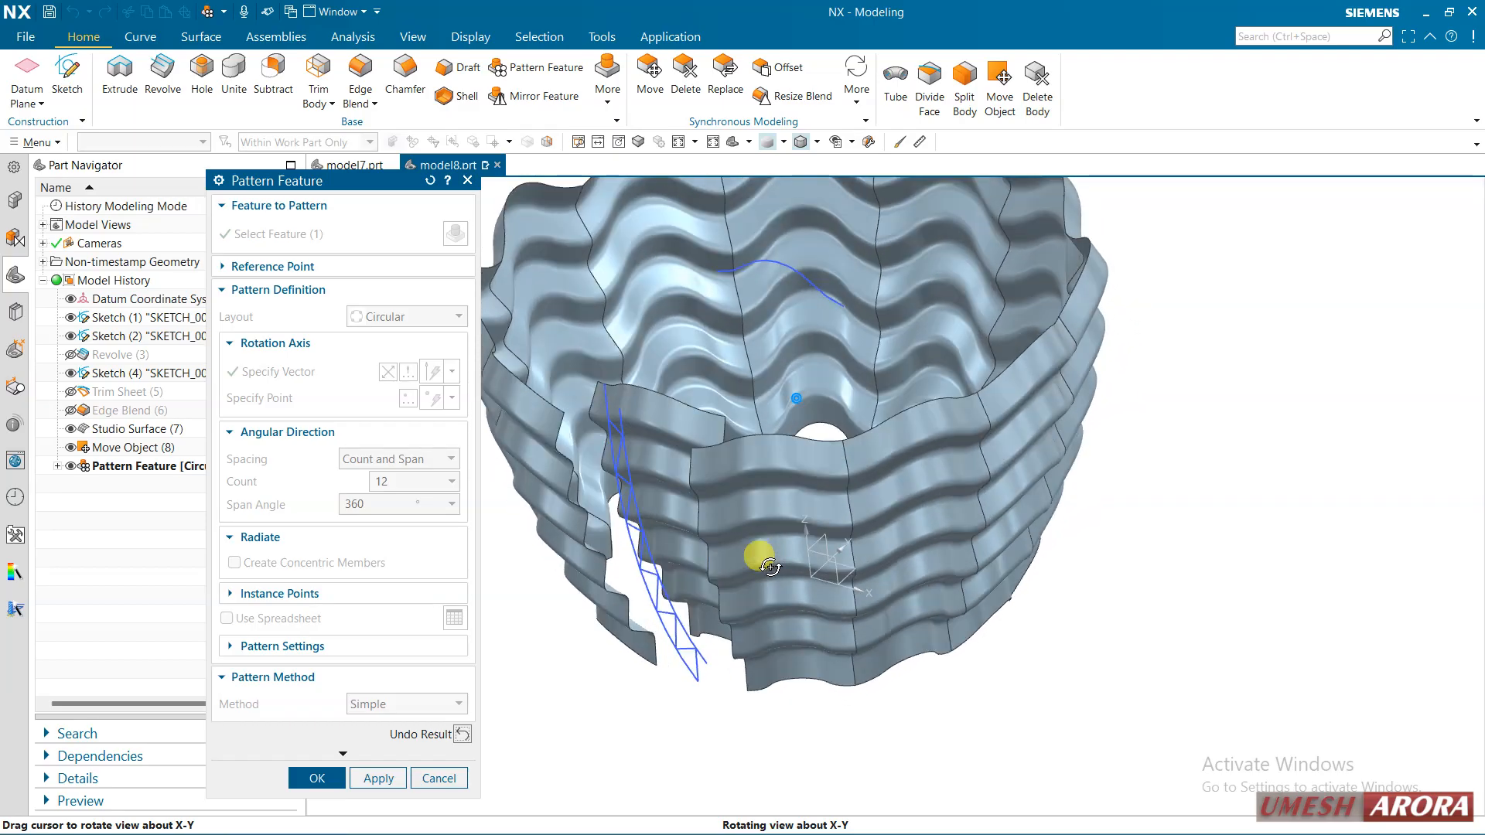
left_click(439, 778)
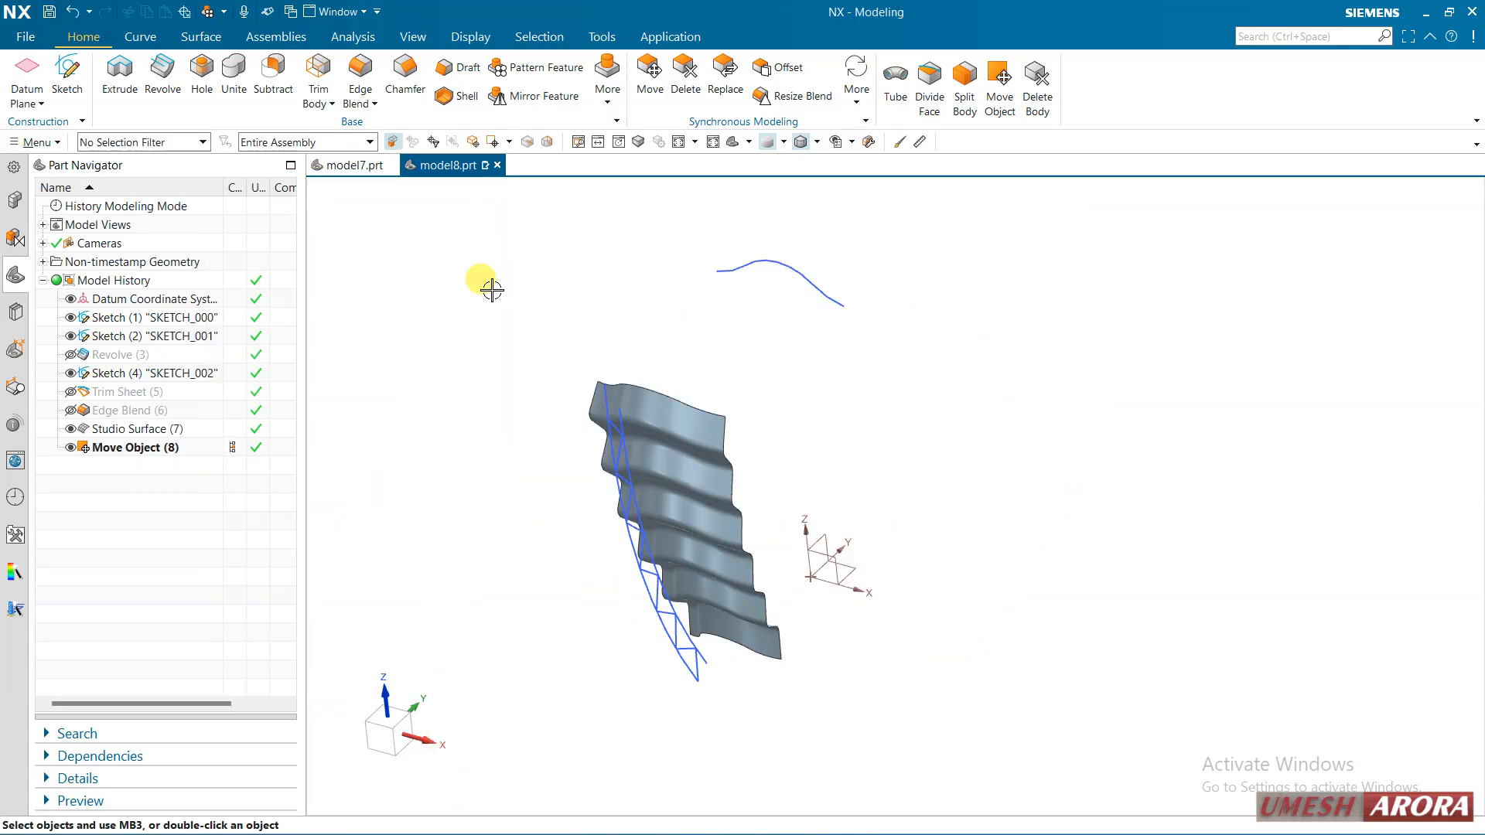
Try a circular Pattern Geometry of the moved rippled sheet body about the Z axis, count 12 over 360°.
left_click(608, 82)
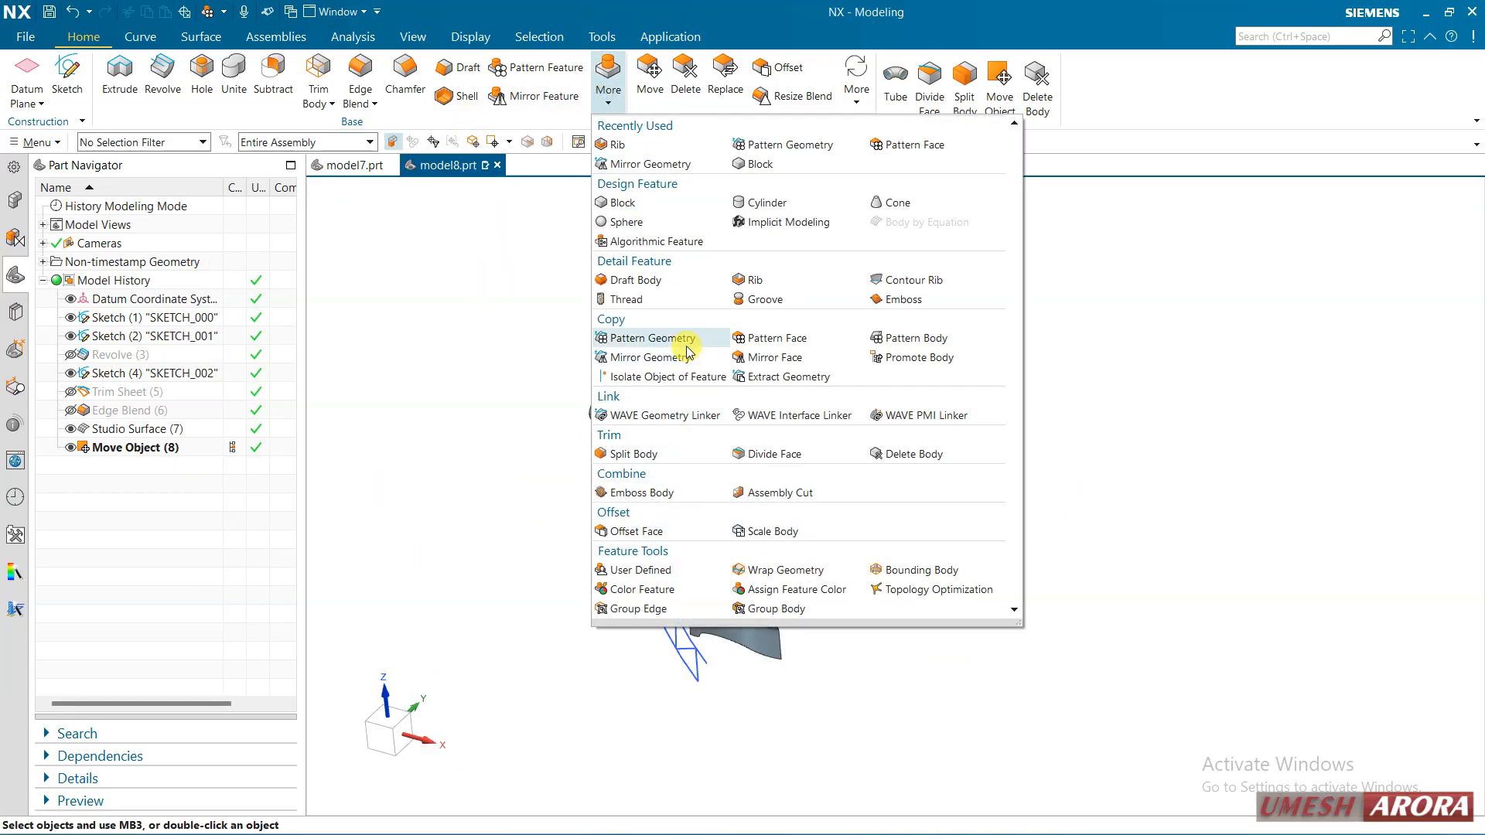
left_click(684, 377)
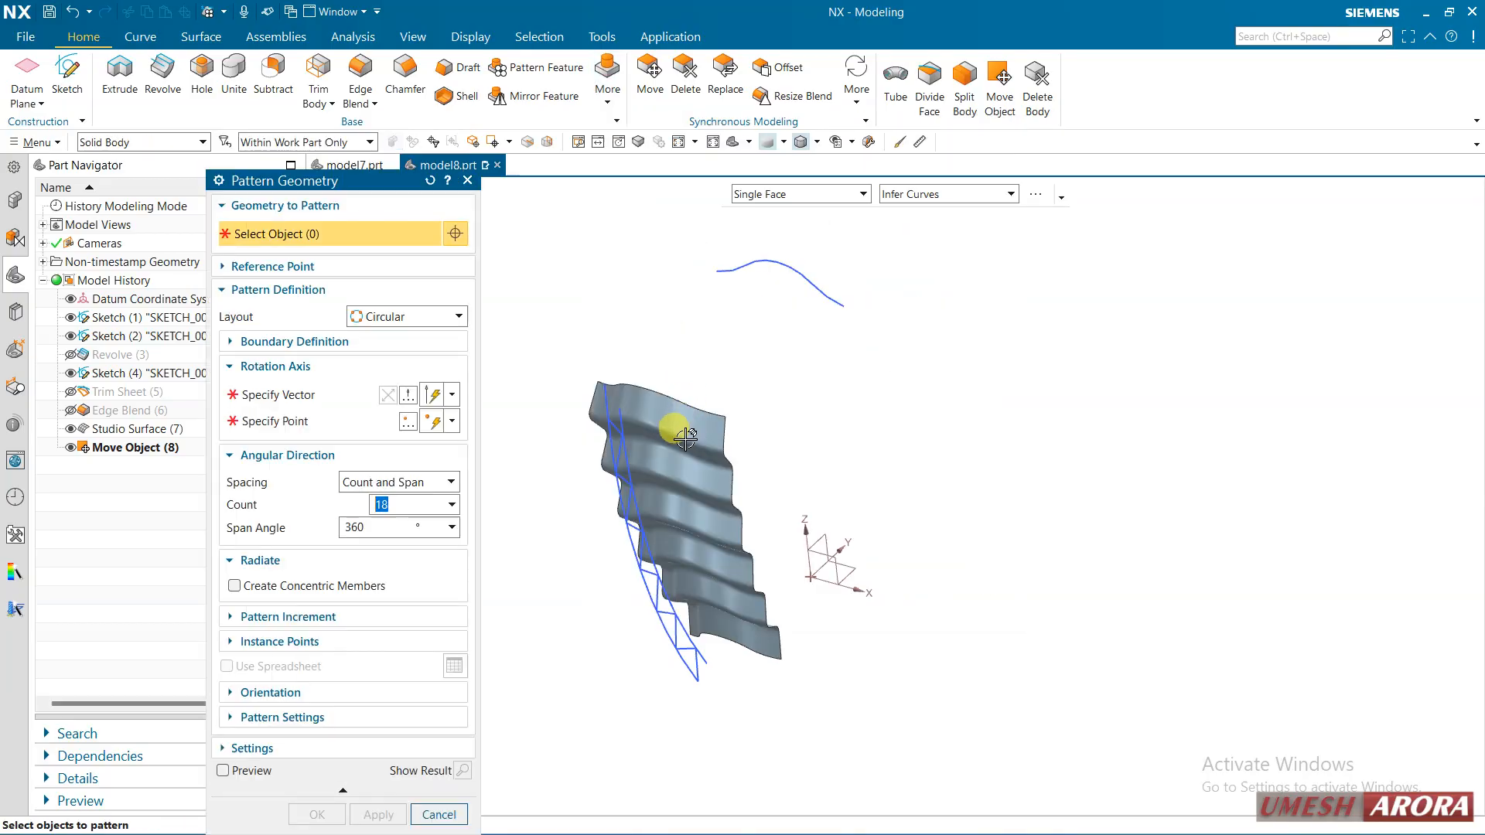
left_click(147, 142)
left_click(143, 158)
left_click(704, 431)
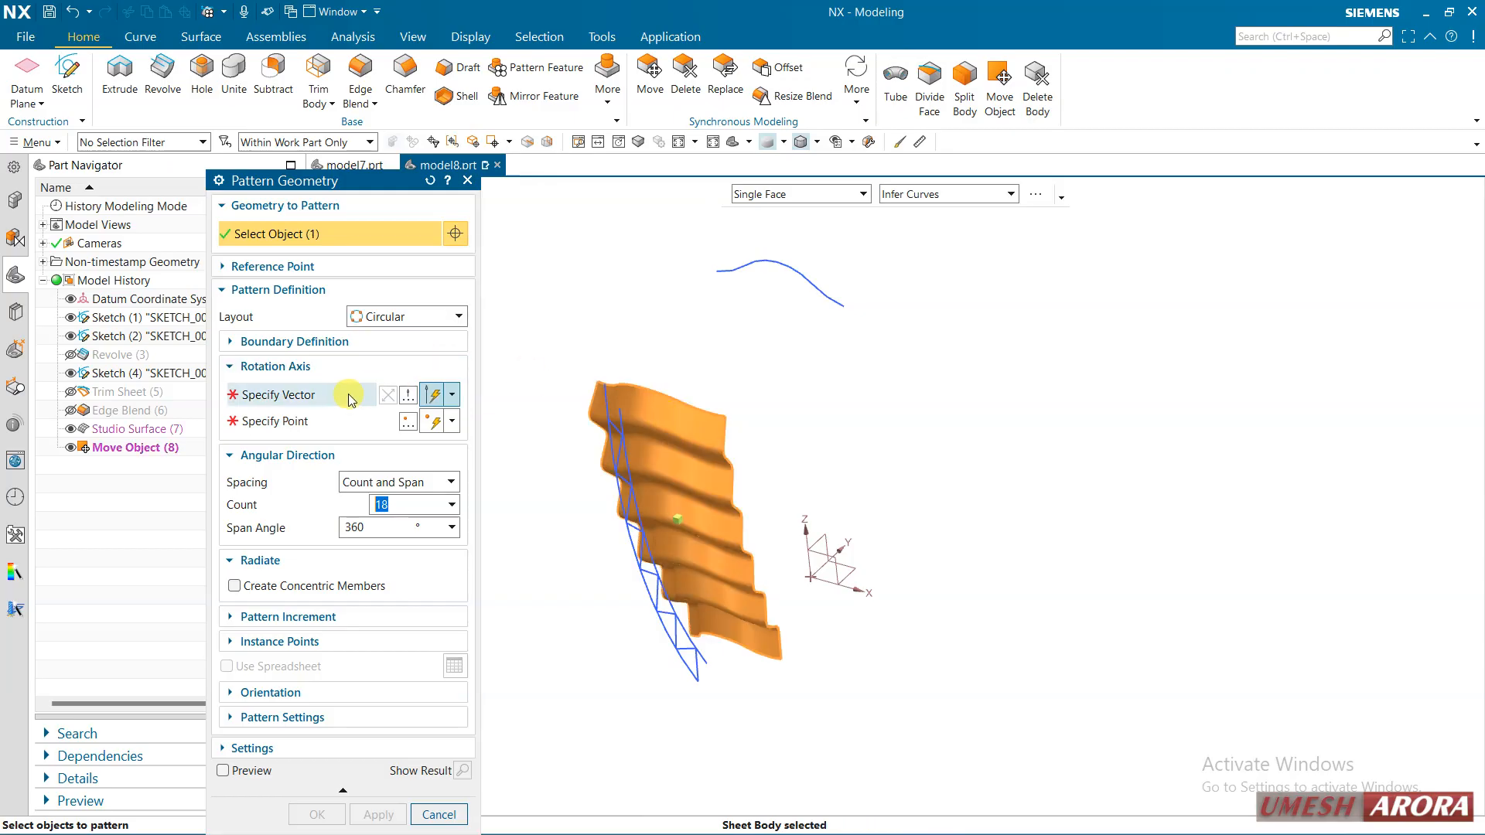
left_click(805, 540)
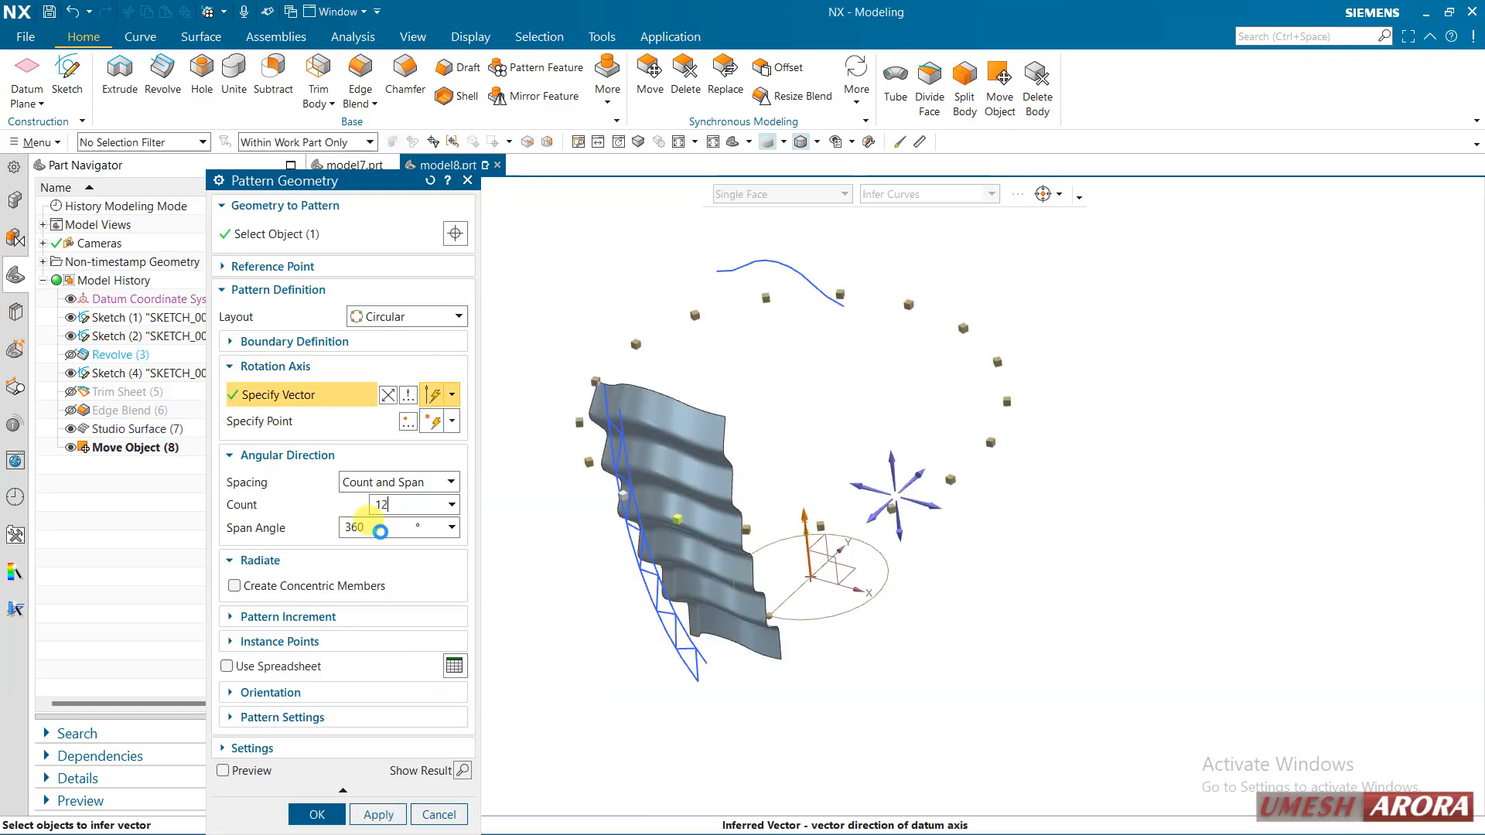
left_click(462, 770)
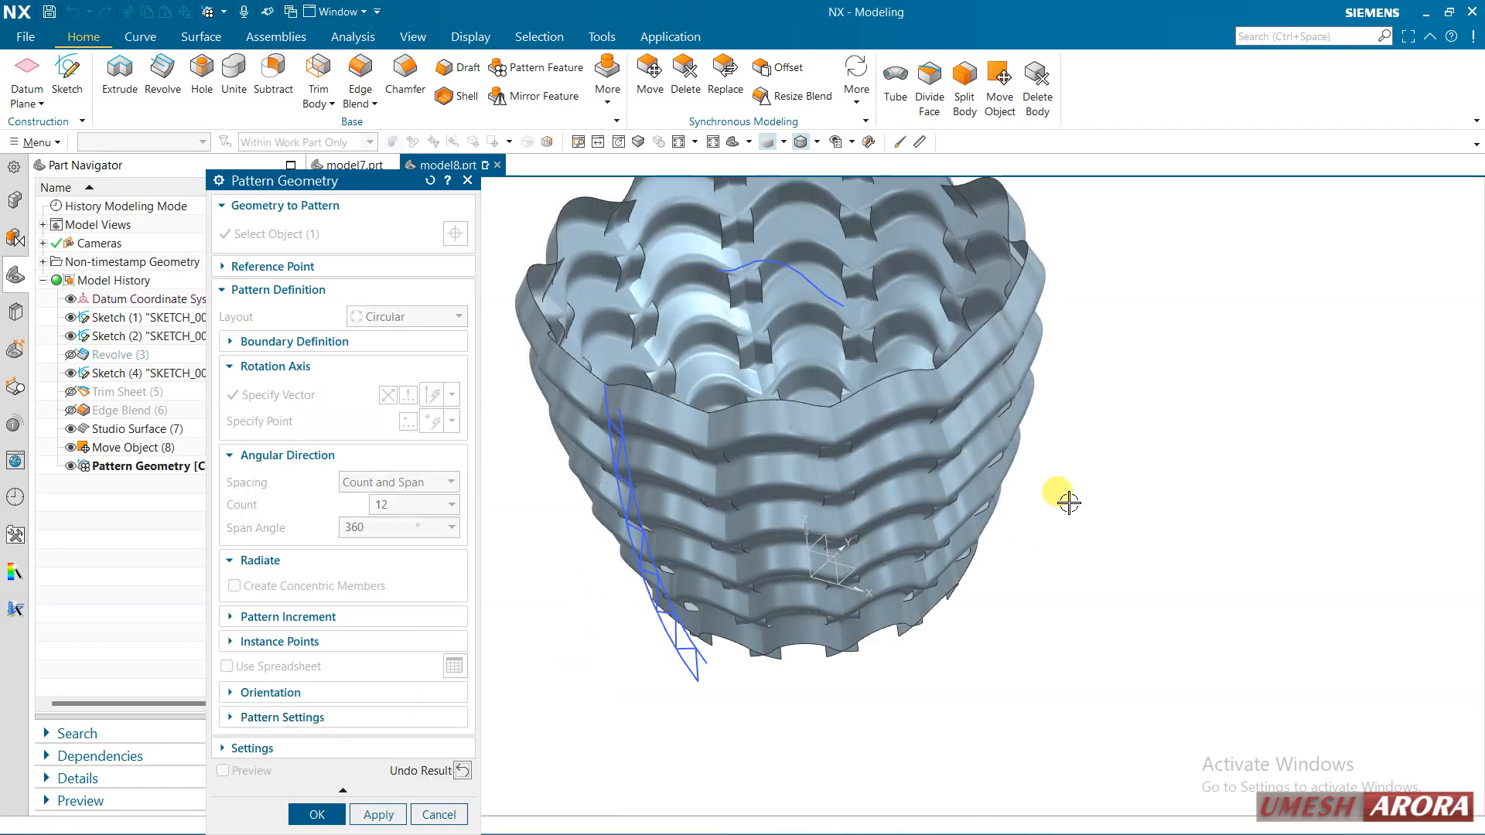
middle_click_drag(1064, 501, 1075, 450)
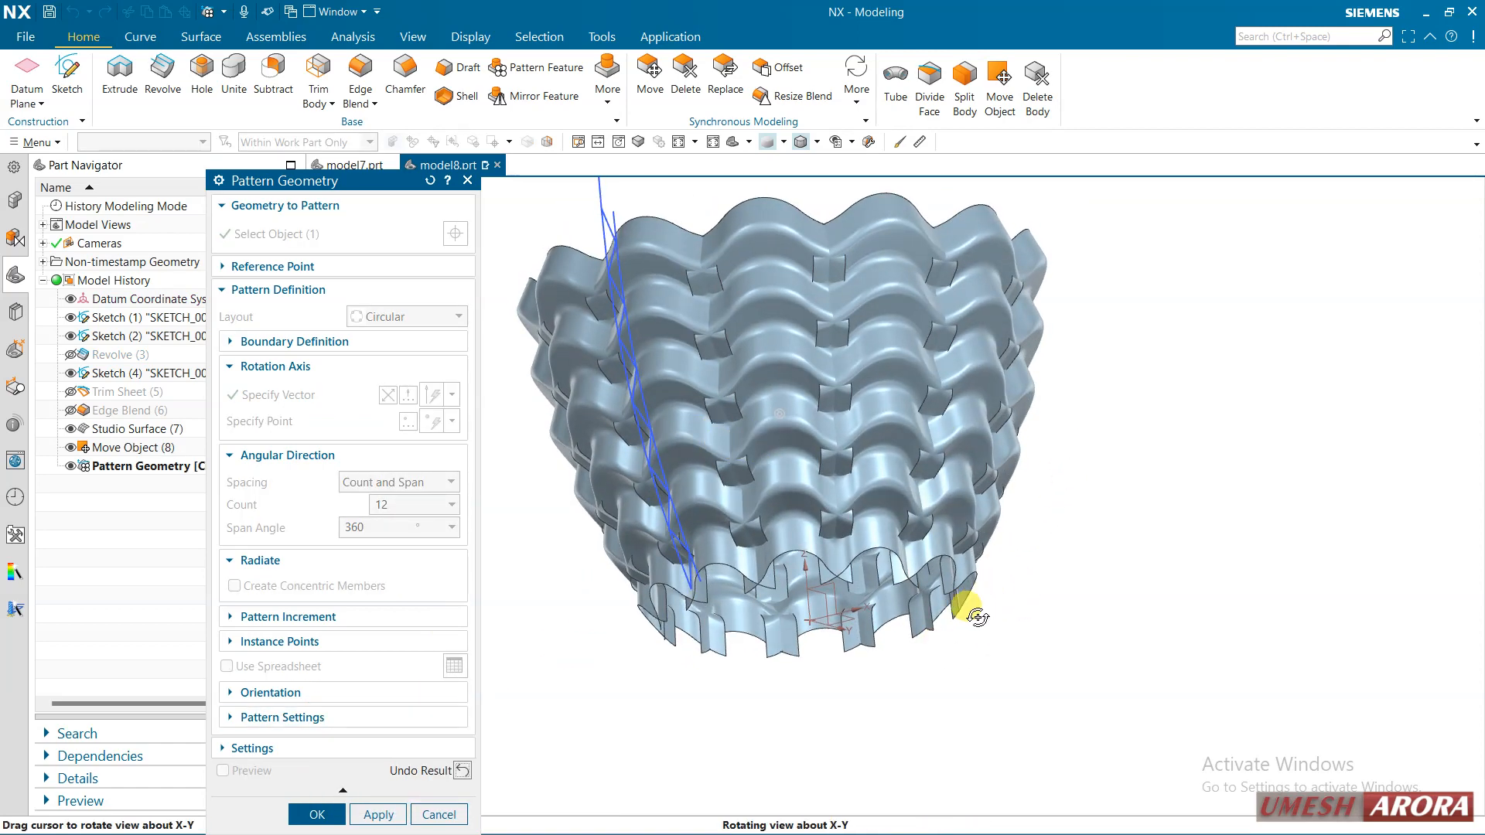
middle_click_drag(977, 618, 956, 637)
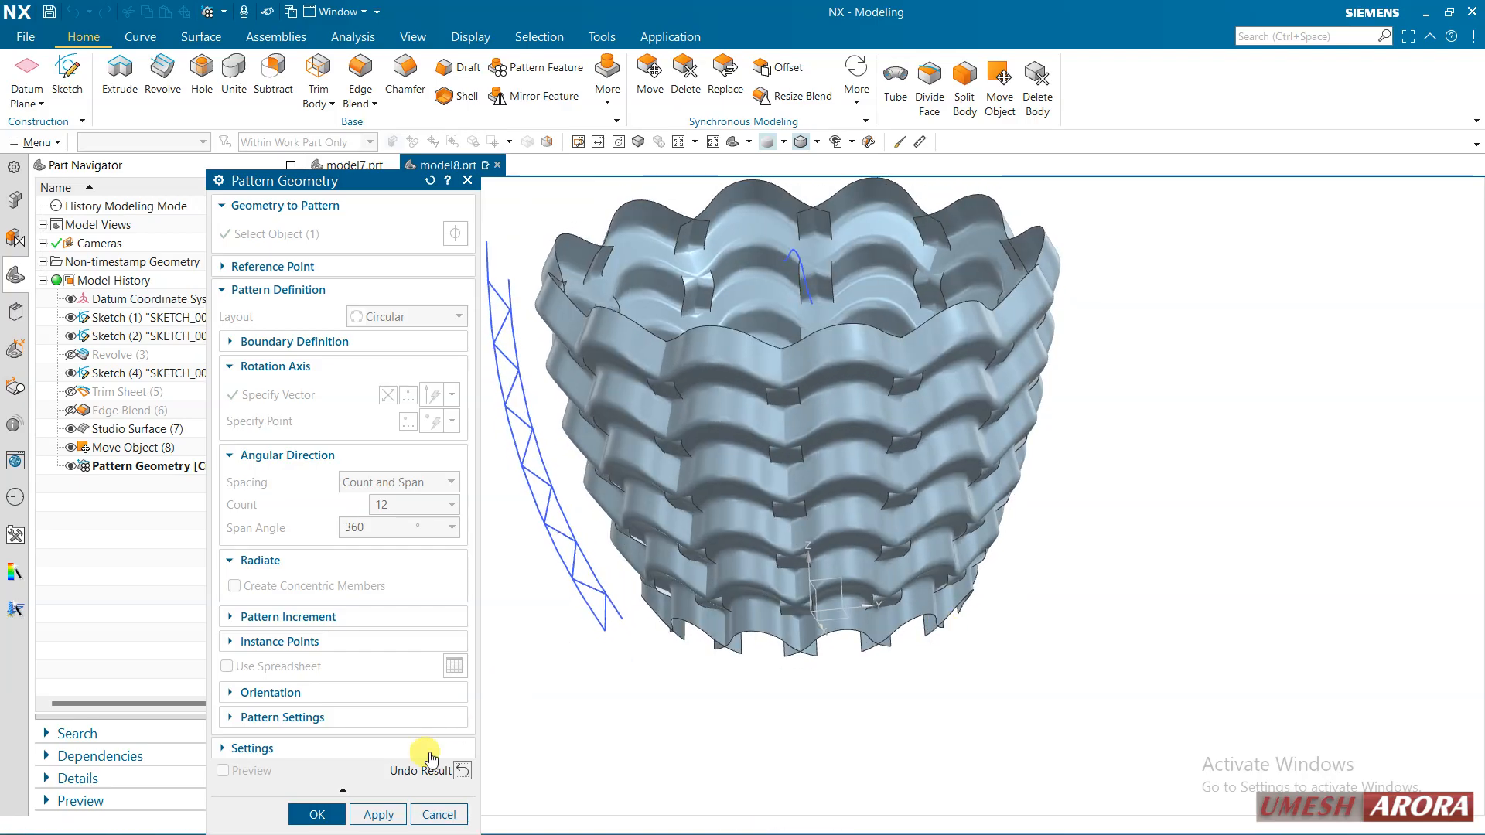
left_click(441, 816)
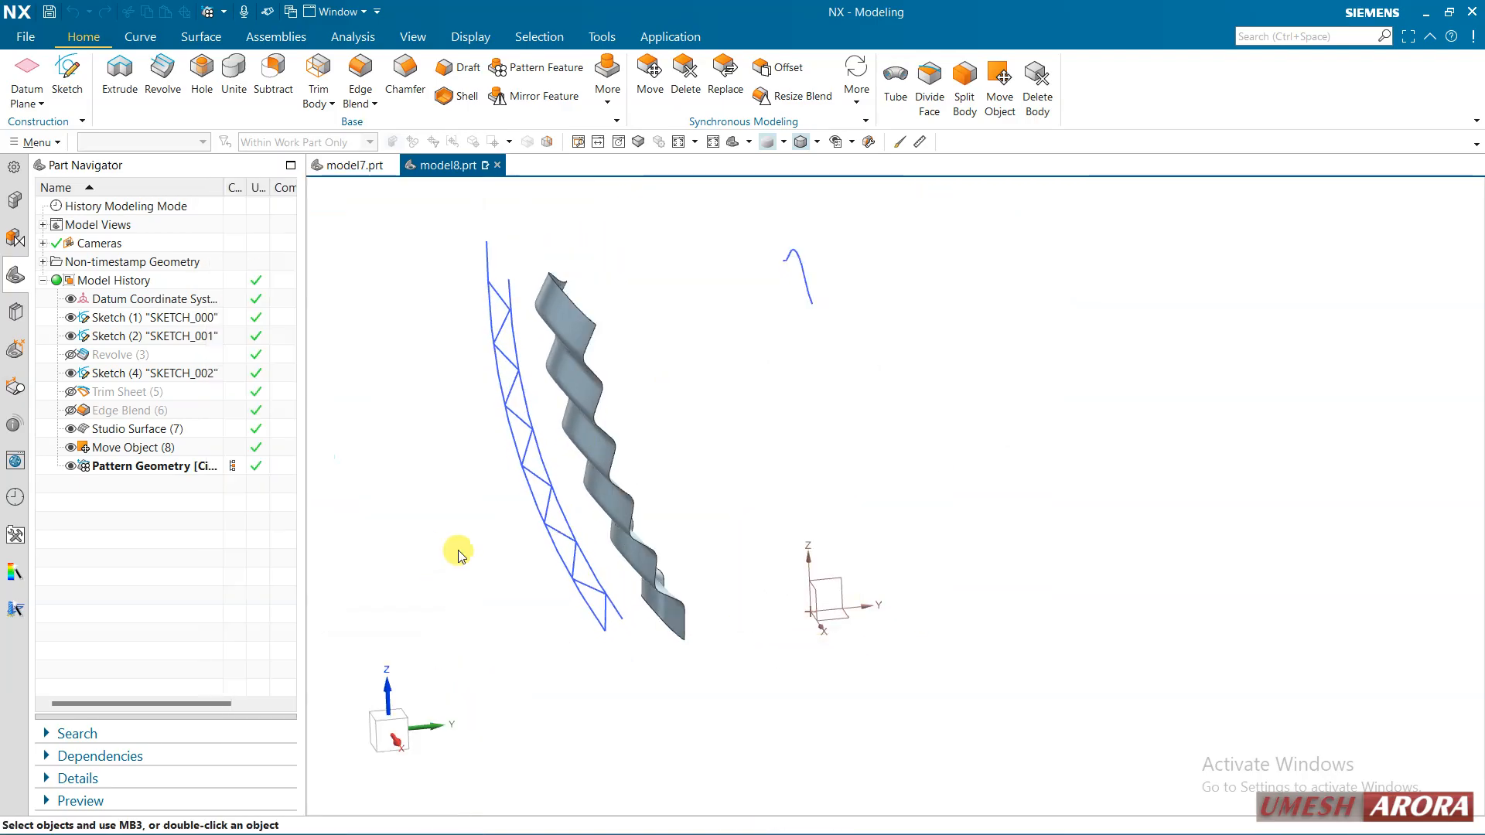
Delete the Move Object feature so the rippled Studio Surface sheet returns to its original location.
right_click(182, 448)
left_click(232, 426)
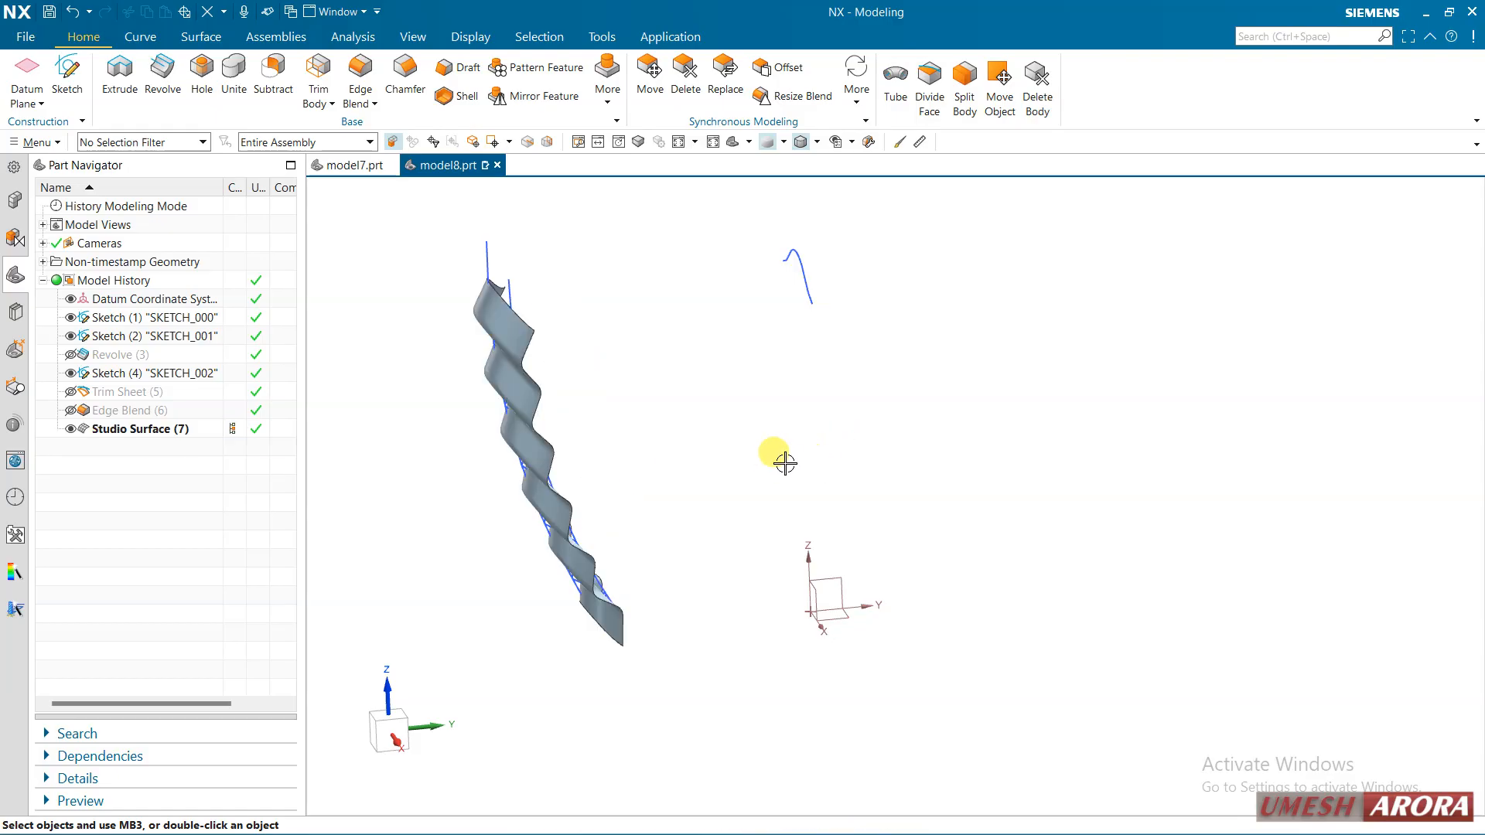
mouse_move(783, 481)
middle_mouse_down()
mouse_move(755, 481)
mouse_move(728, 506)
middle_mouse_up()
mouse_move(600, 469)
middle_mouse_down()
mouse_move(616, 461)
mouse_move(557, 430)
middle_mouse_up()
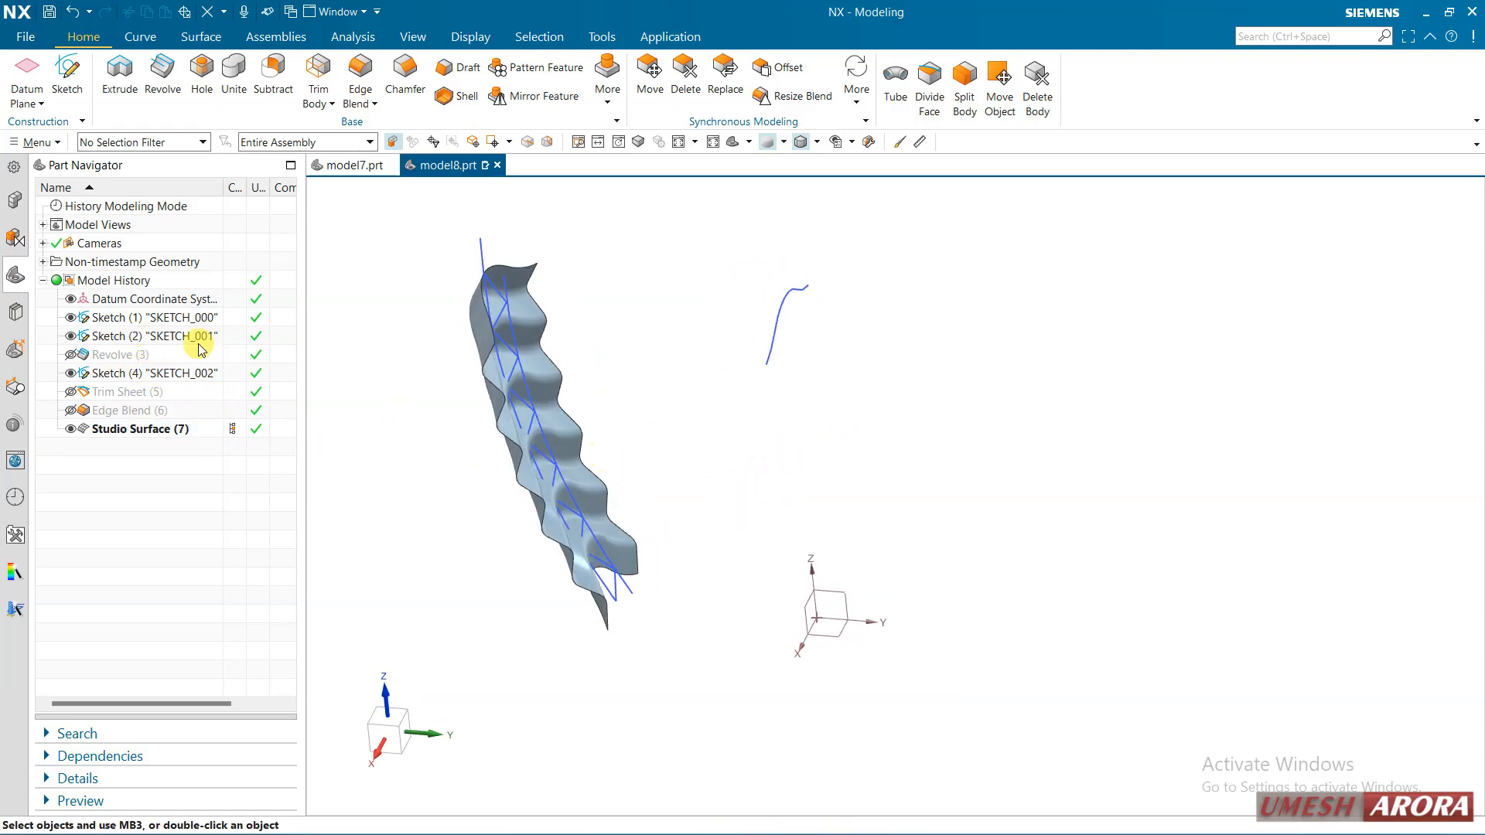
Start a new sketch on the datum YZ plane.
mouse_move(854, 445)
middle_mouse_down()
mouse_move(869, 434)
mouse_move(816, 434)
mouse_move(958, 415)
mouse_move(947, 433)
middle_mouse_up()
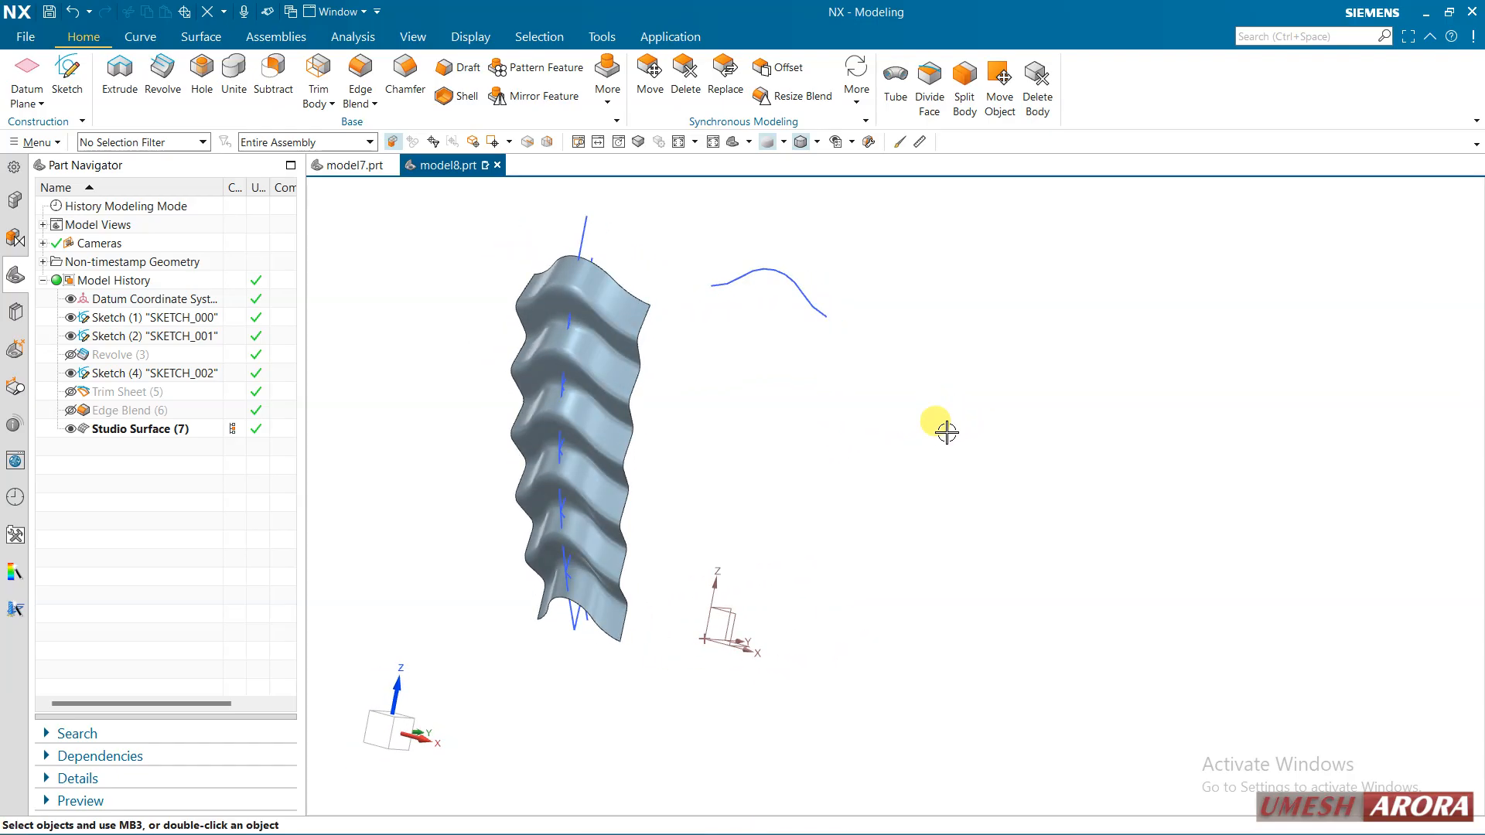
middle_click_drag(845, 480, 772, 408)
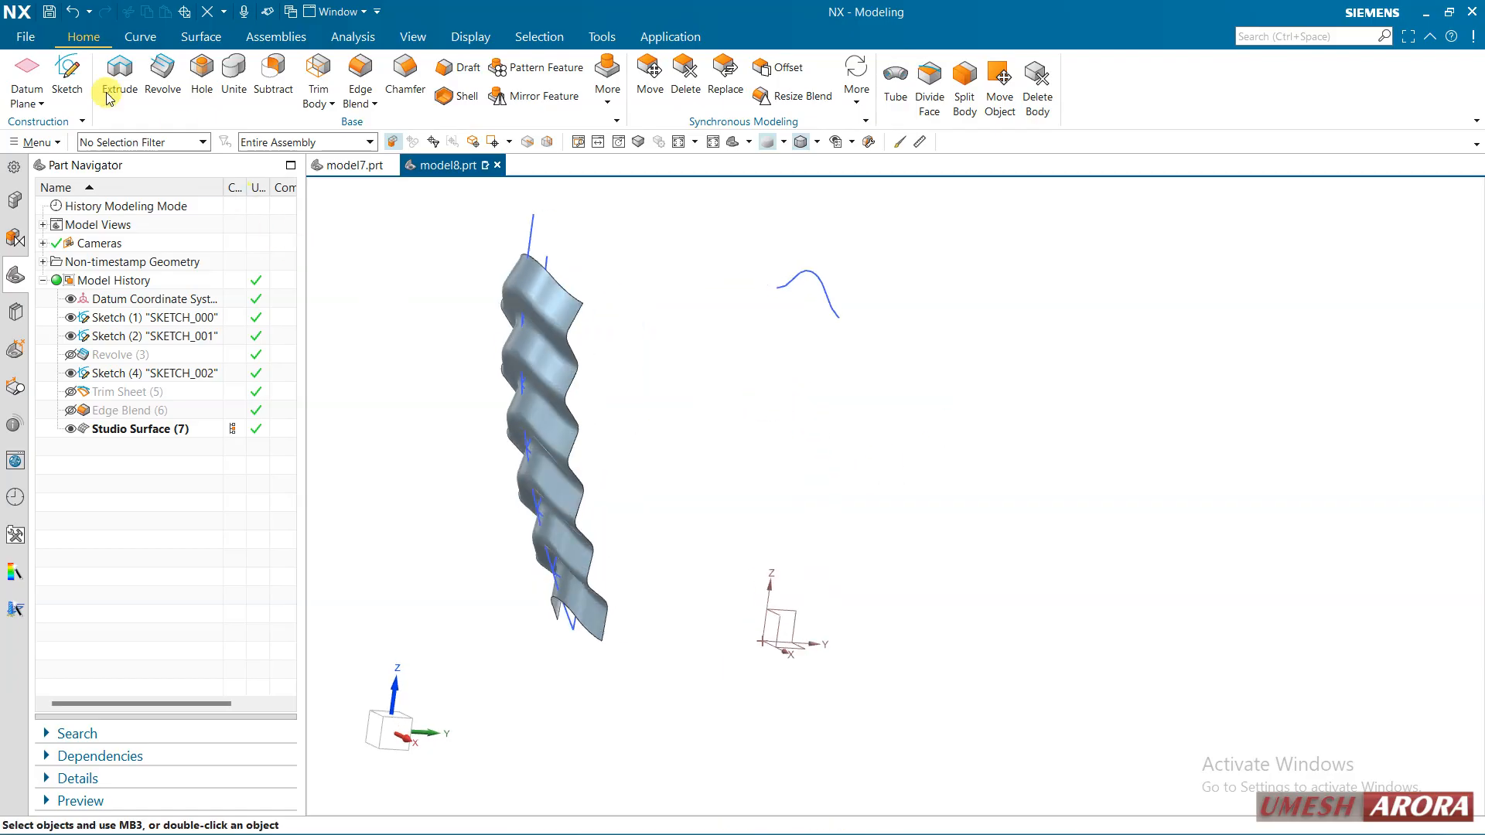
left_click(67, 74)
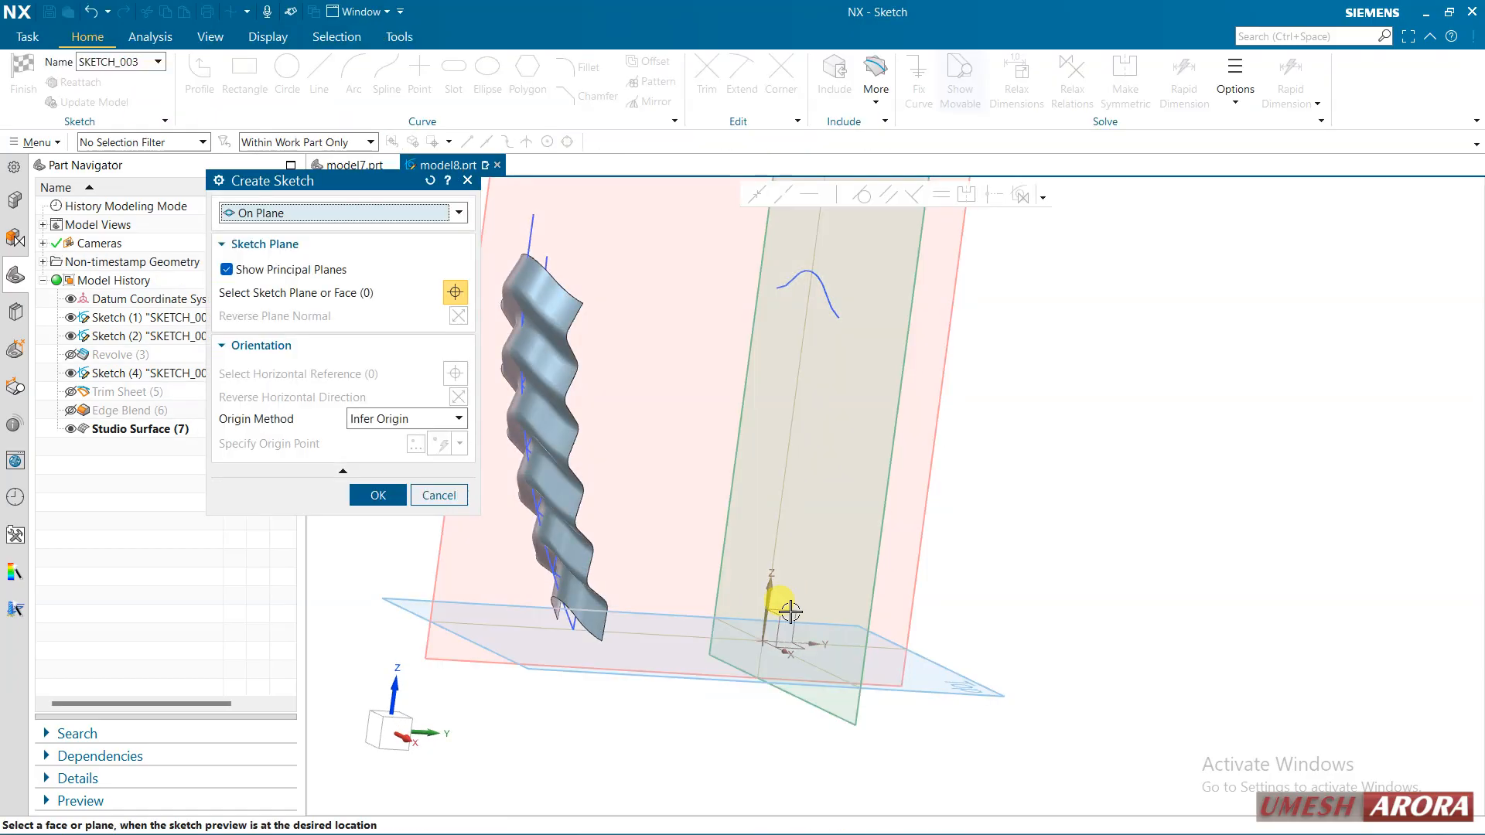
left_click(905, 541)
middle_click(1027, 523)
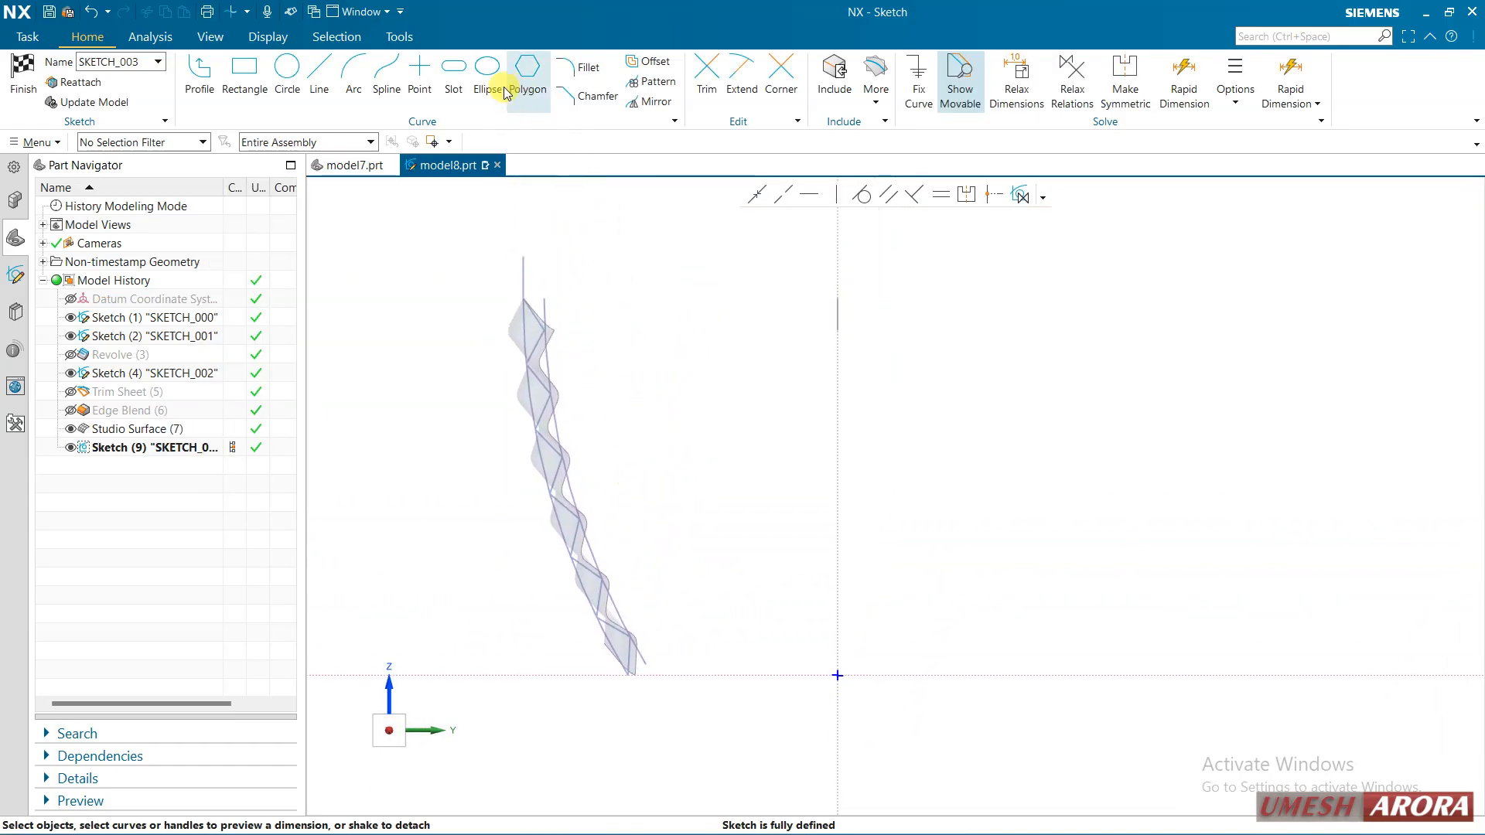
Sketch a three-point arc between the rippled sheet and the vertical axis, ending below the horizontal axis about 21 mm from the vertical axis.
left_click(354, 74)
left_click(602, 308)
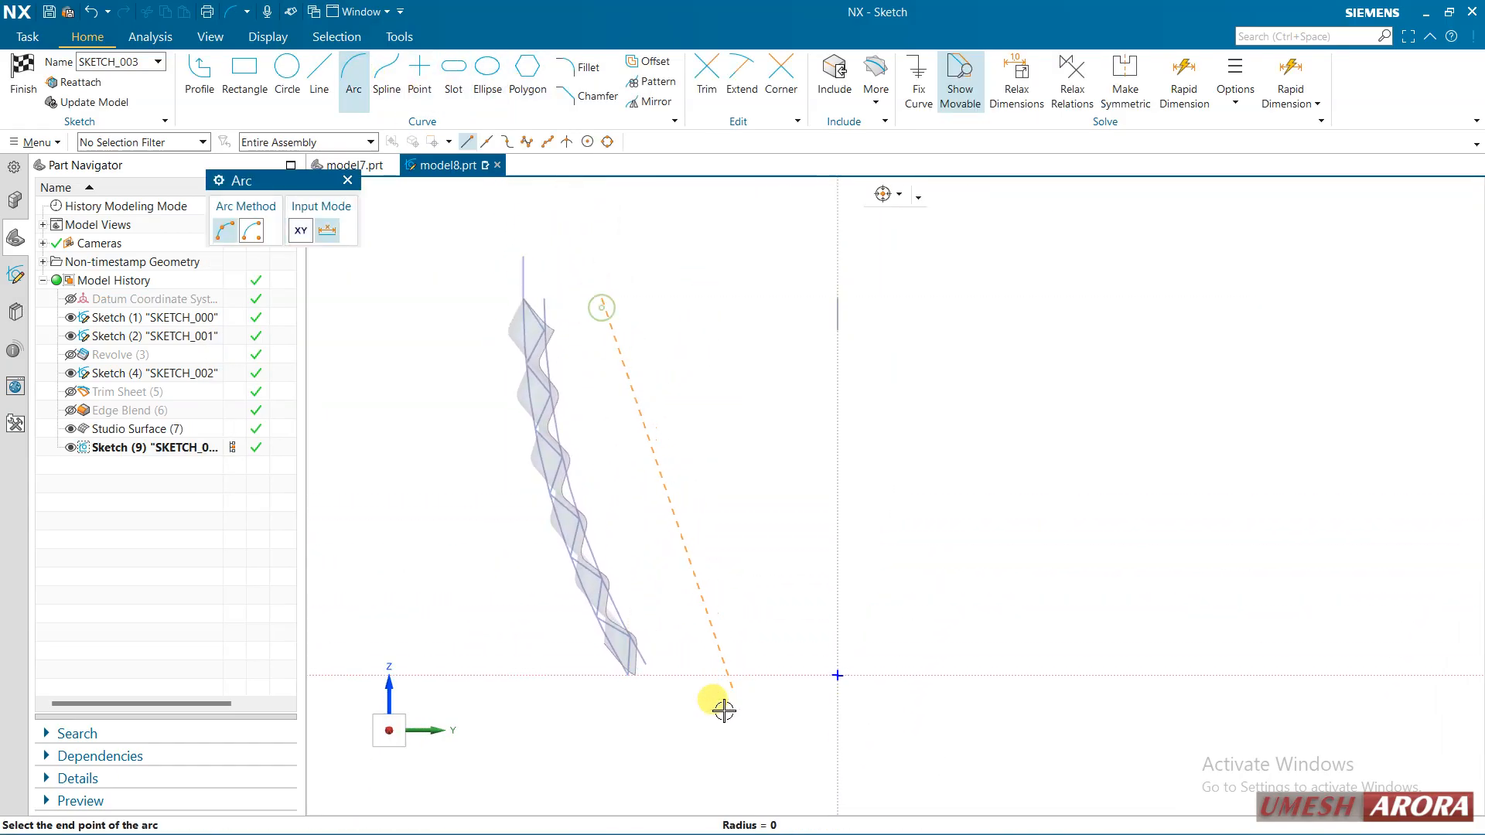
left_click(748, 746)
left_click(666, 613)
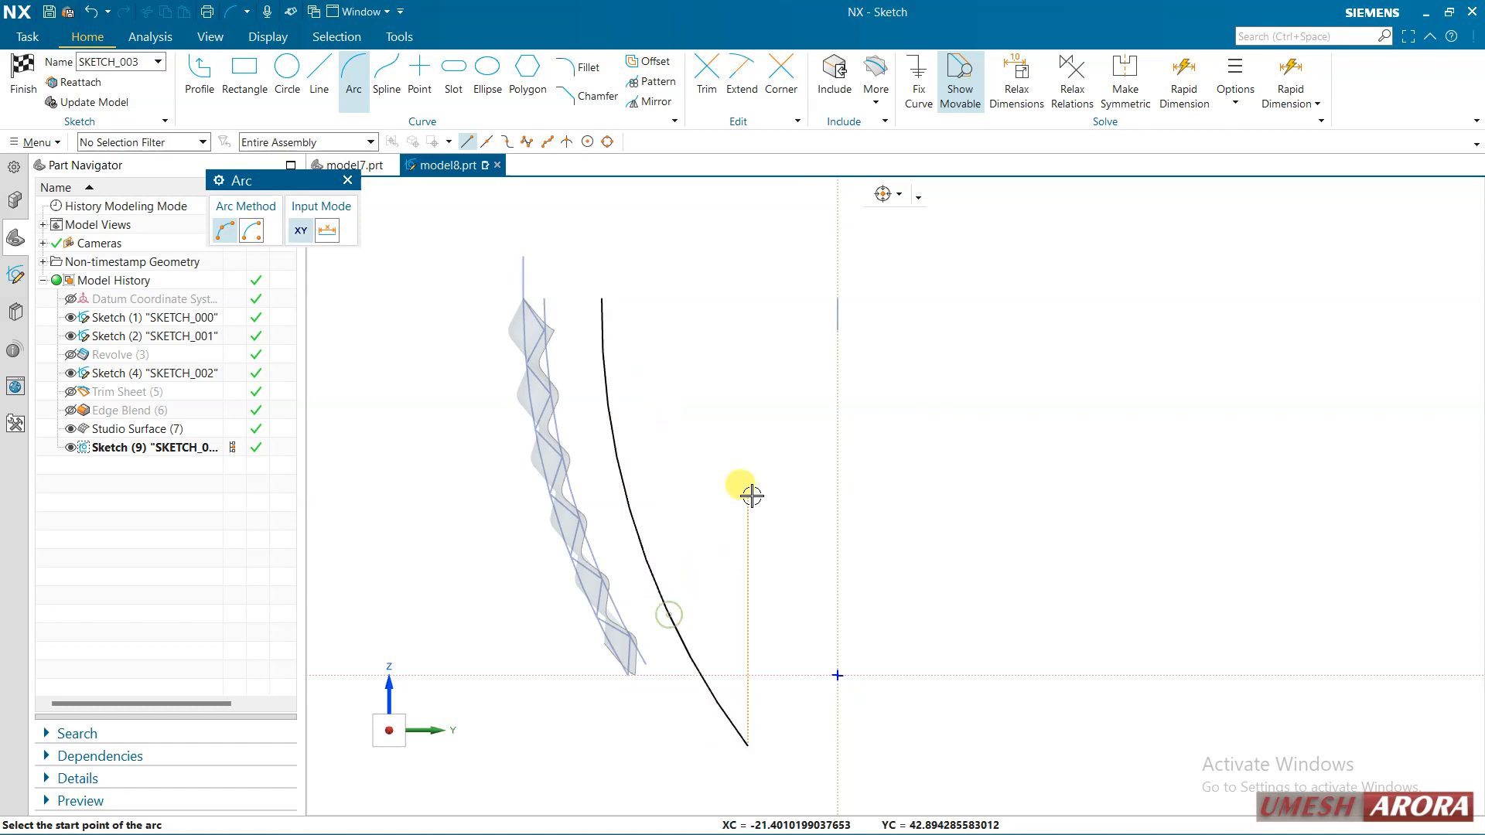
key("Escape")
Dimension the arc's lower endpoint 35 mm from the sketch's vertical axis.
middle_click_drag(997, 551, 1002, 499, "shift")
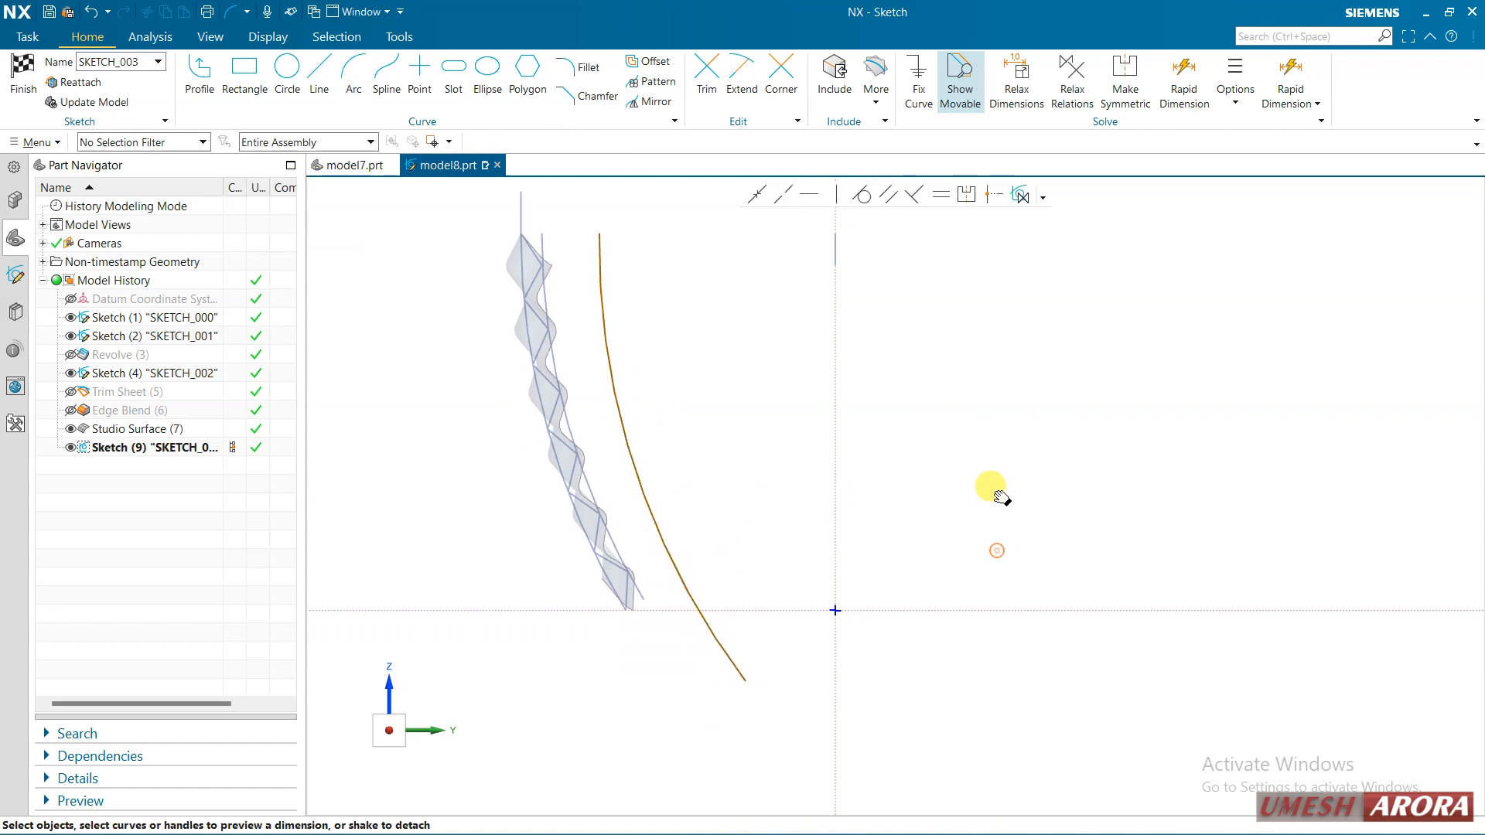
left_click(841, 697)
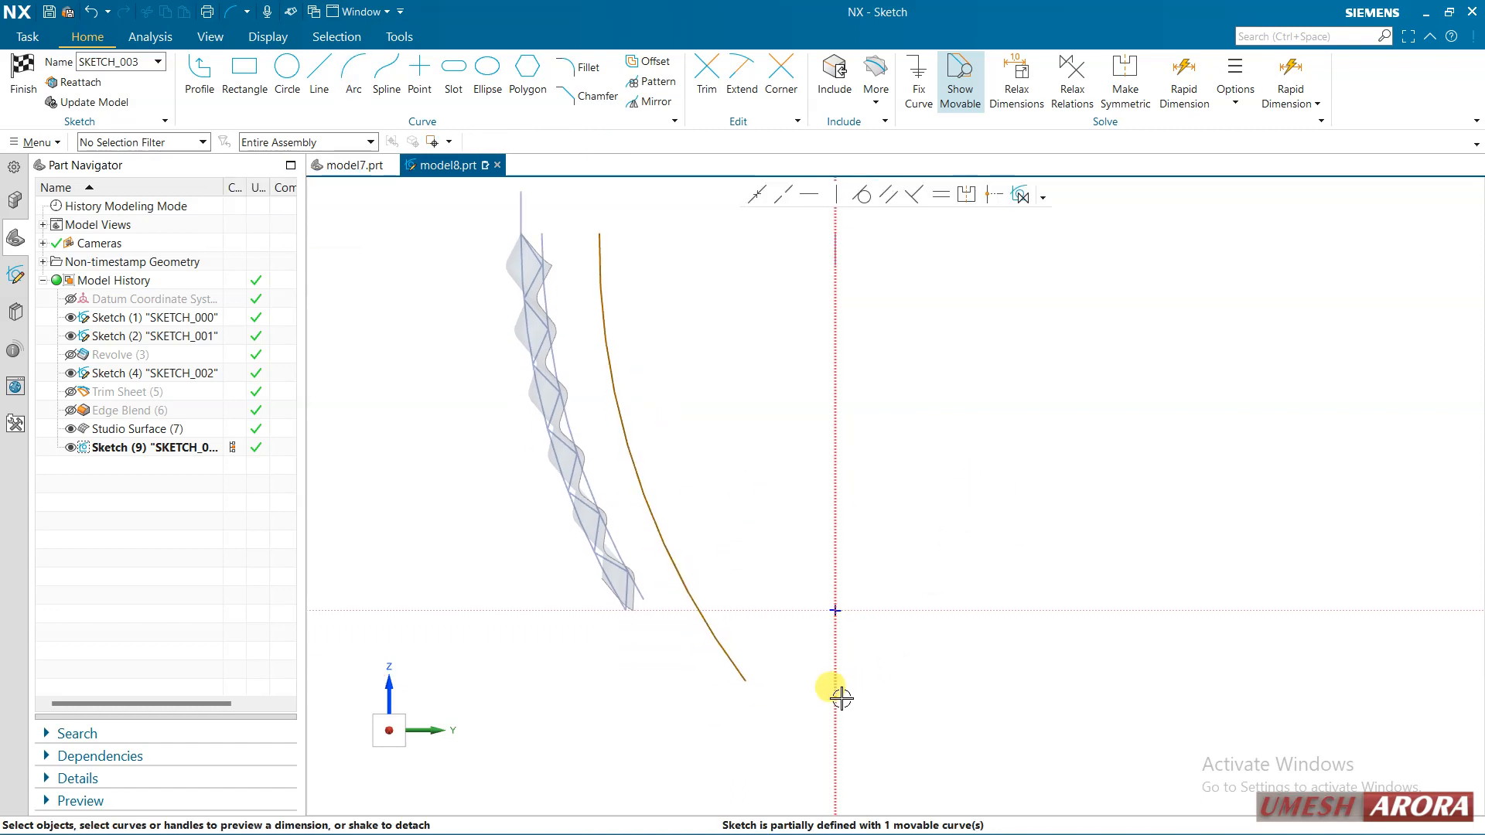
left_click(746, 681)
left_click(795, 707)
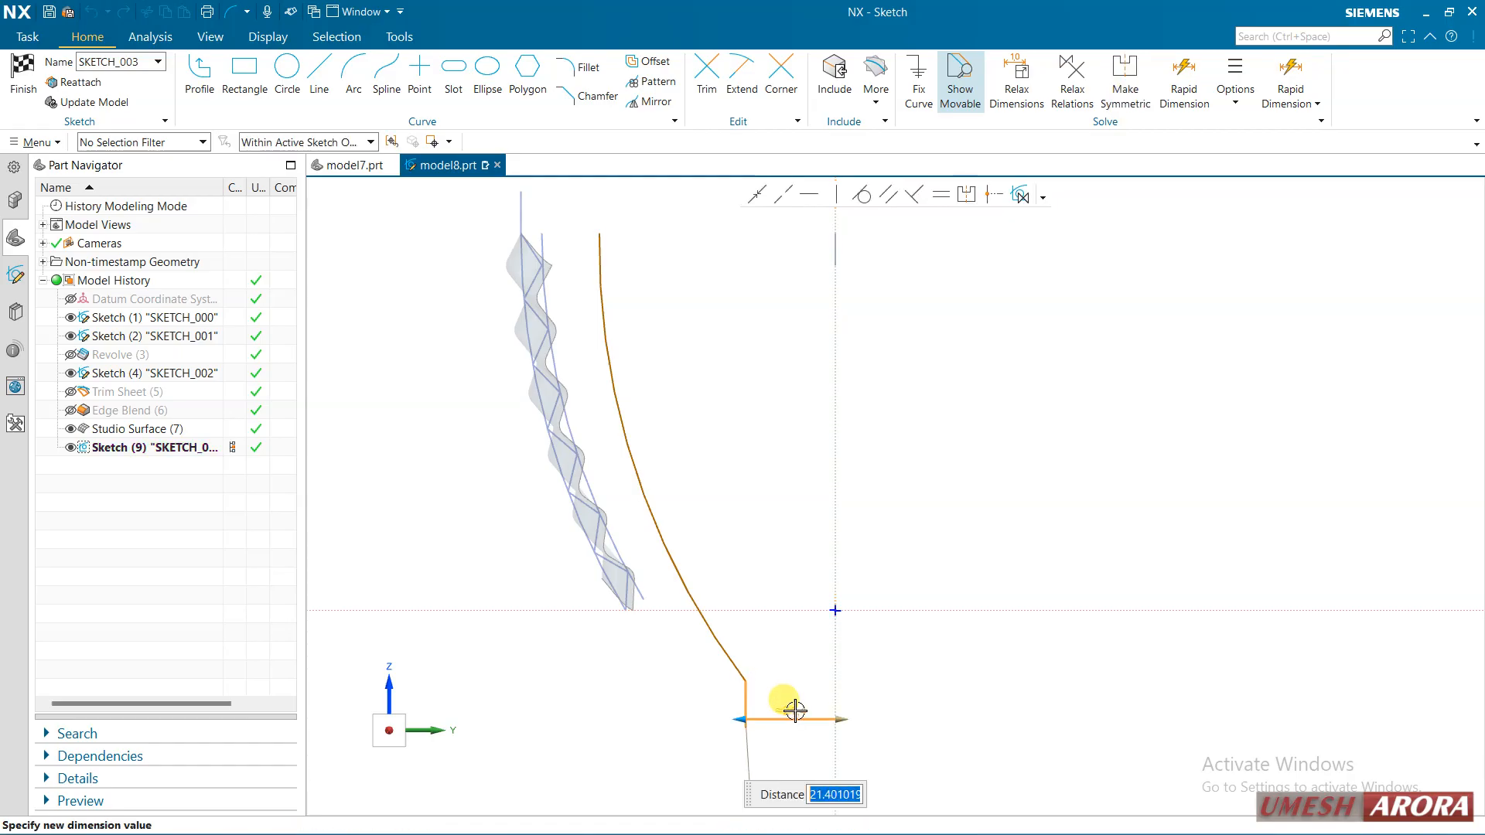
key("Return")
key("Return")
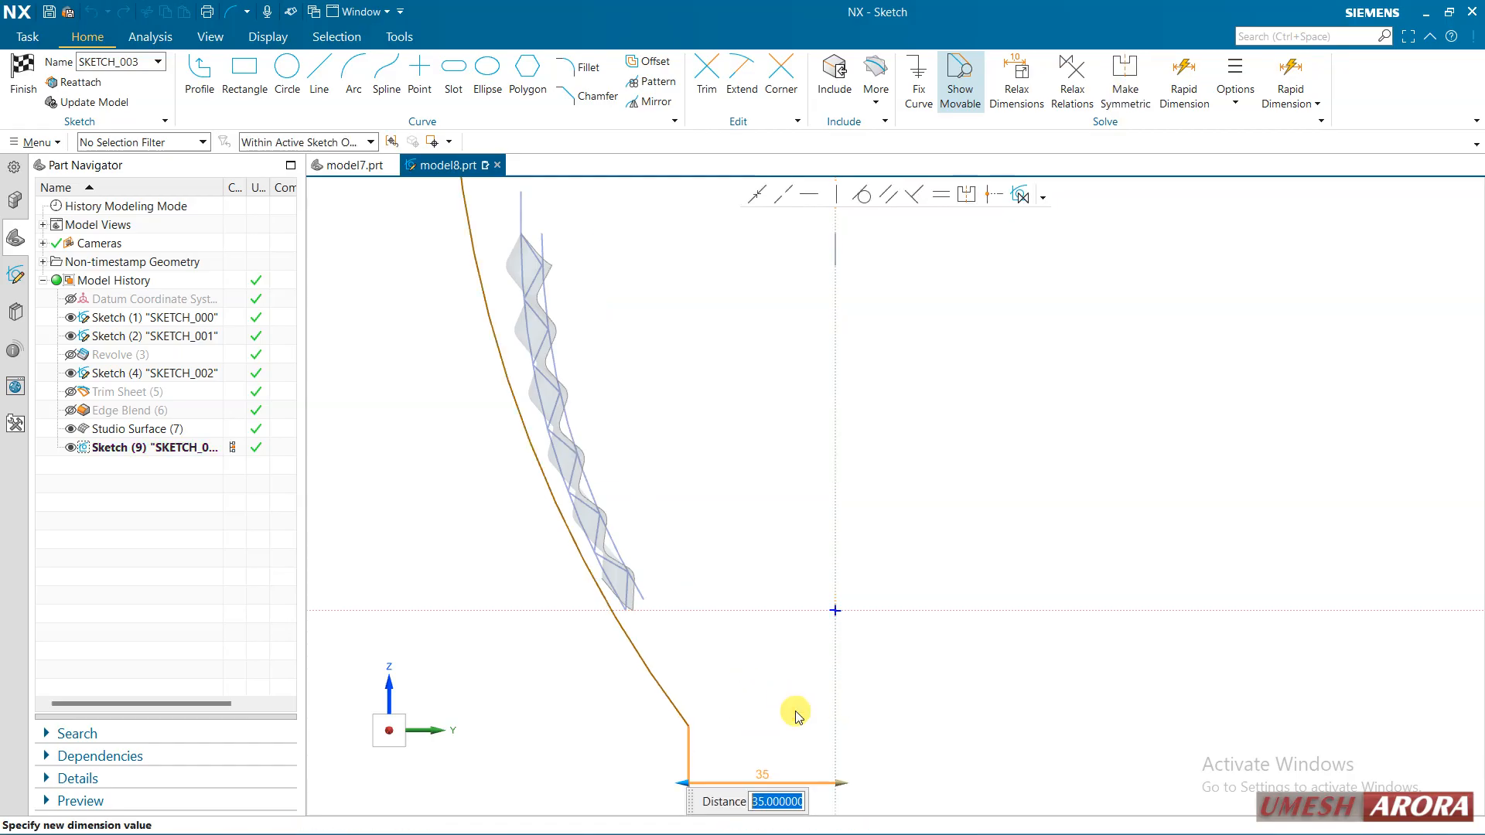
key("Return")
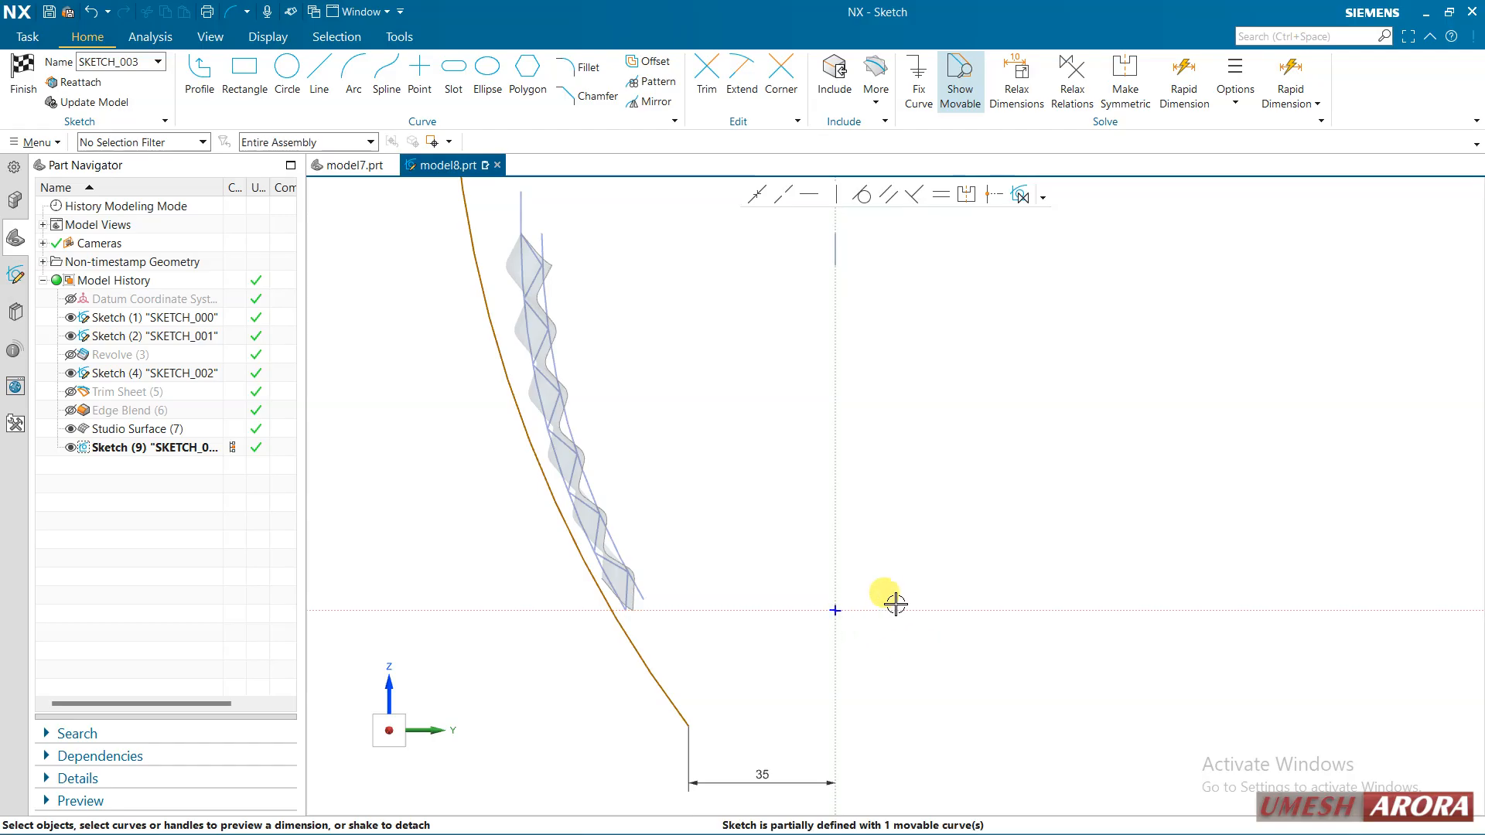
Dimension the arc's lower endpoint 8 mm below the sketch's horizontal axis.
left_click(963, 610)
left_click(689, 727)
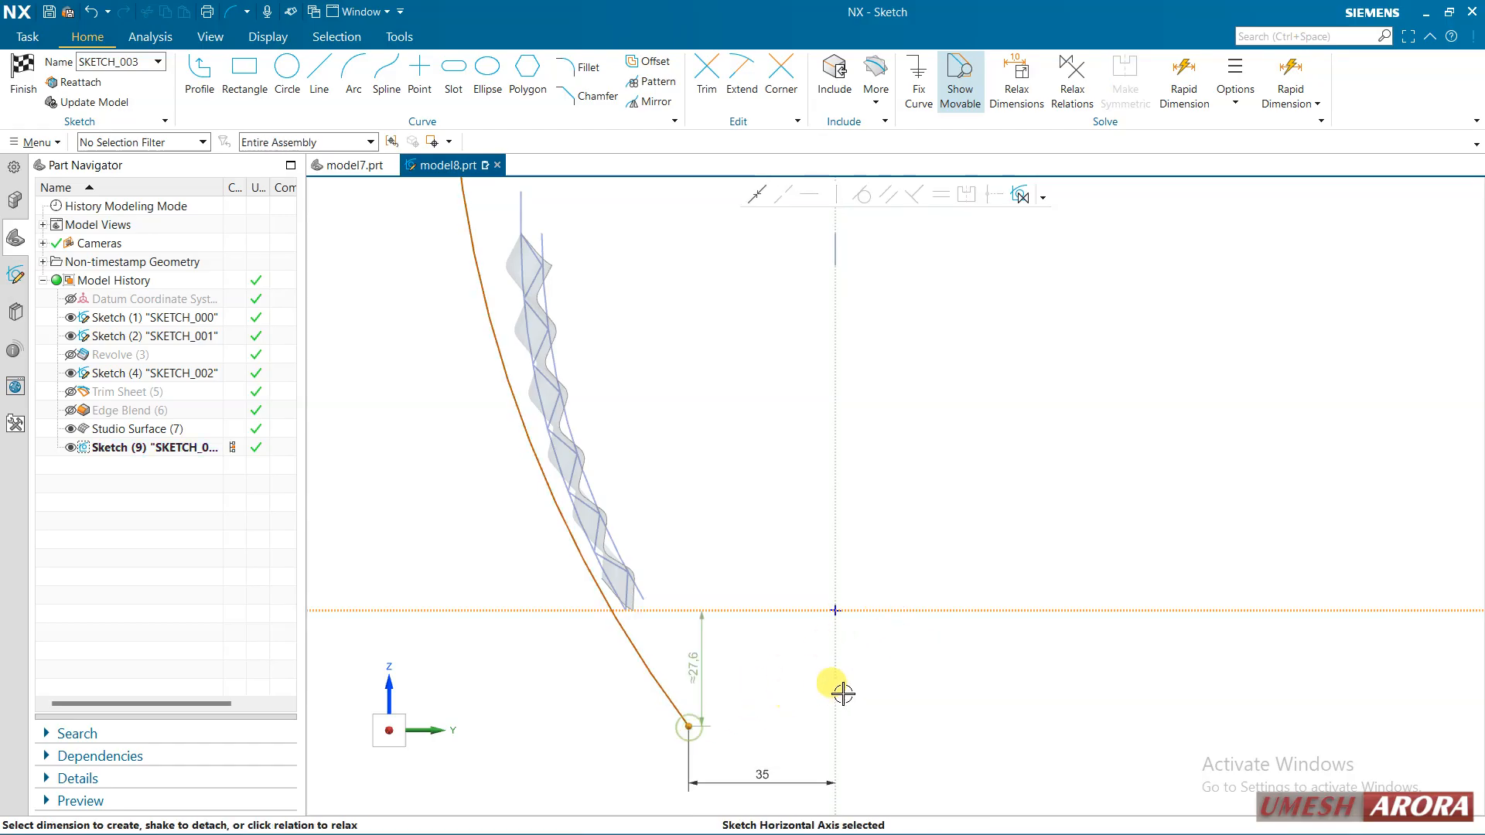
left_click(921, 670)
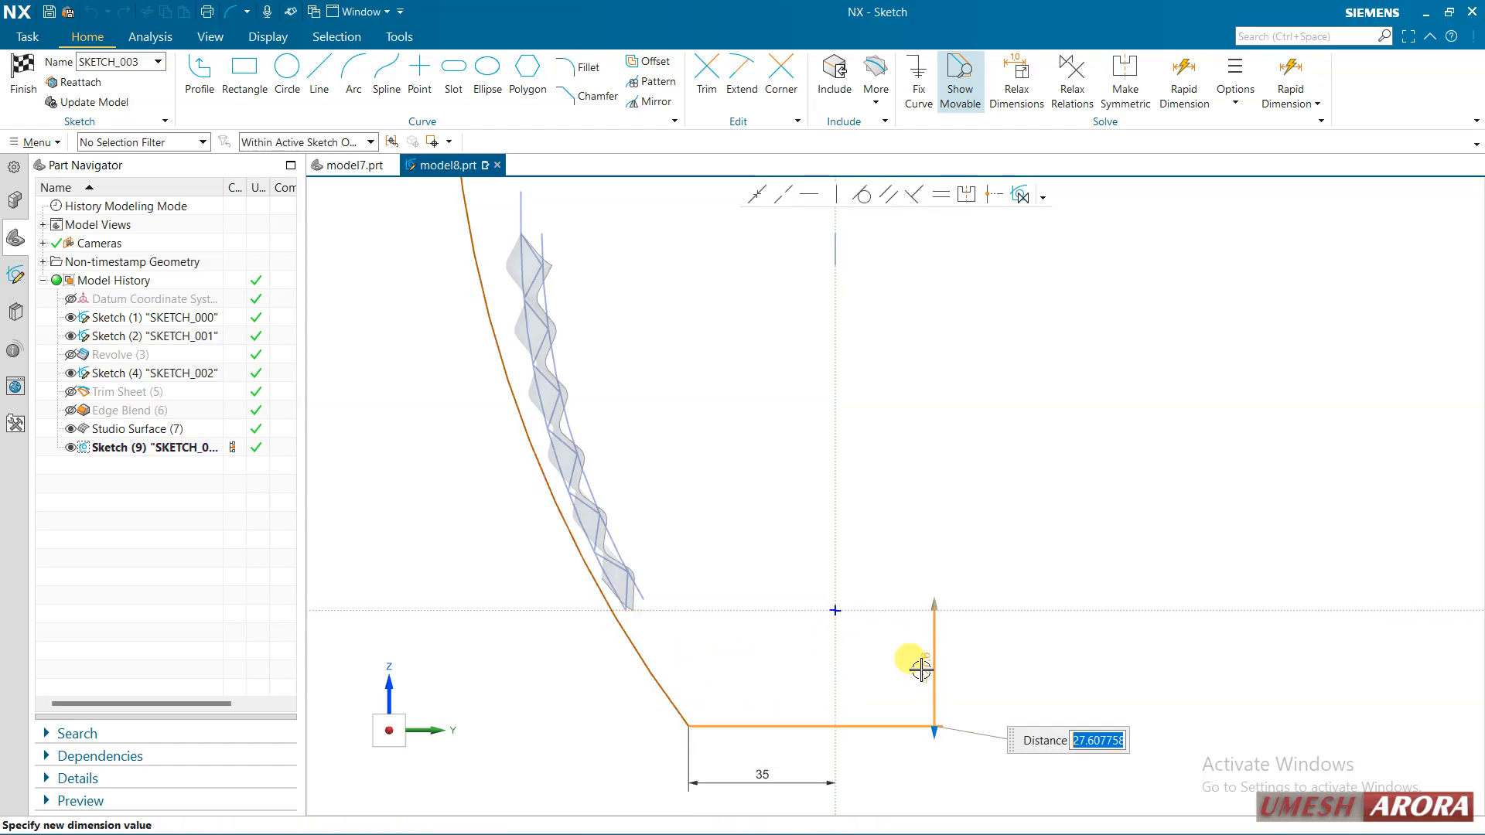
type("8")
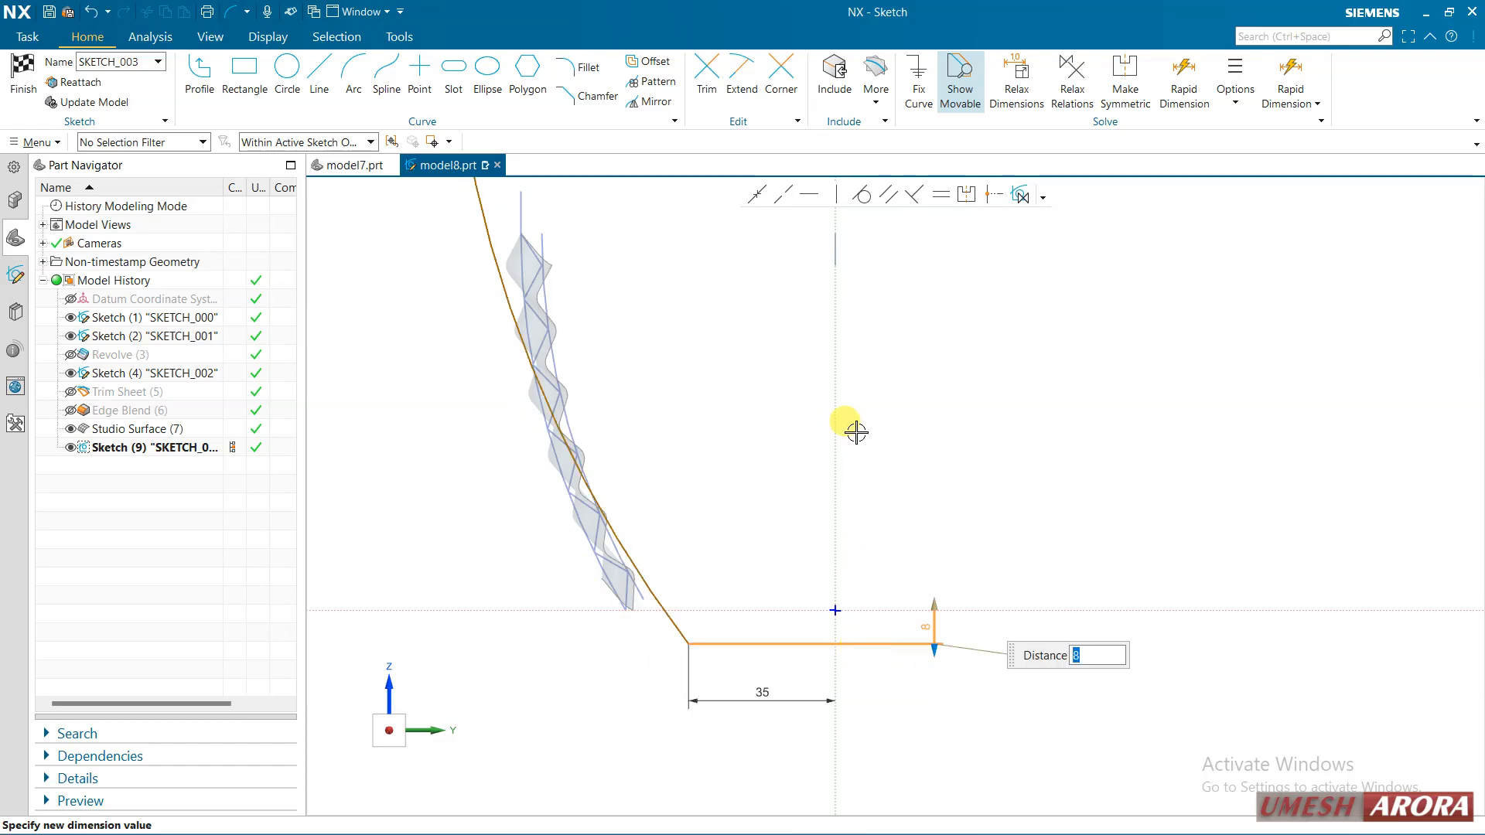
middle_click(945, 431)
Dimension the new profile arc with a radius of 250 mm.
middle_click_drag(990, 400, 984, 541, "shift")
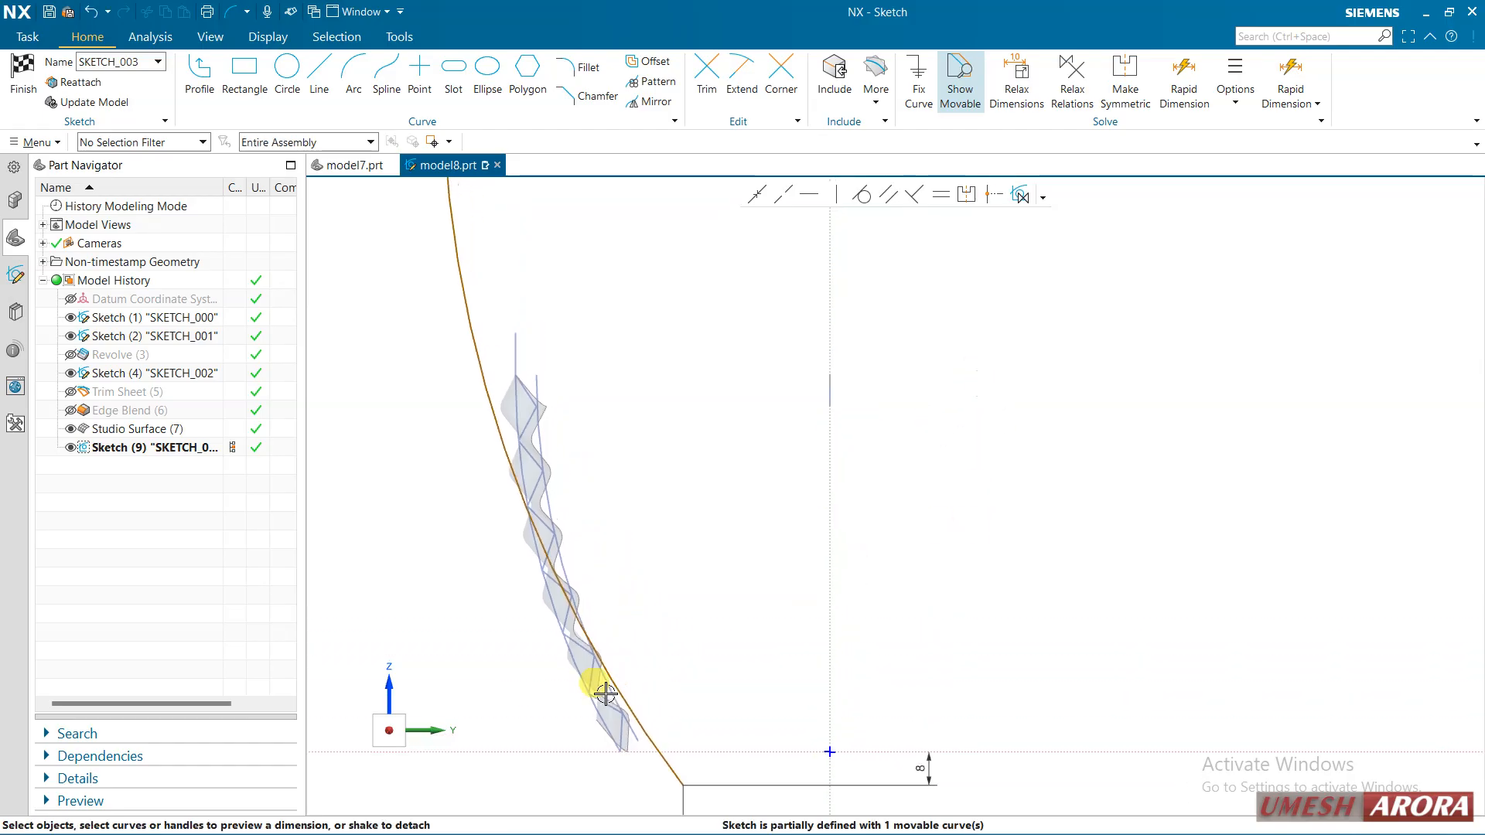
left_click(649, 730)
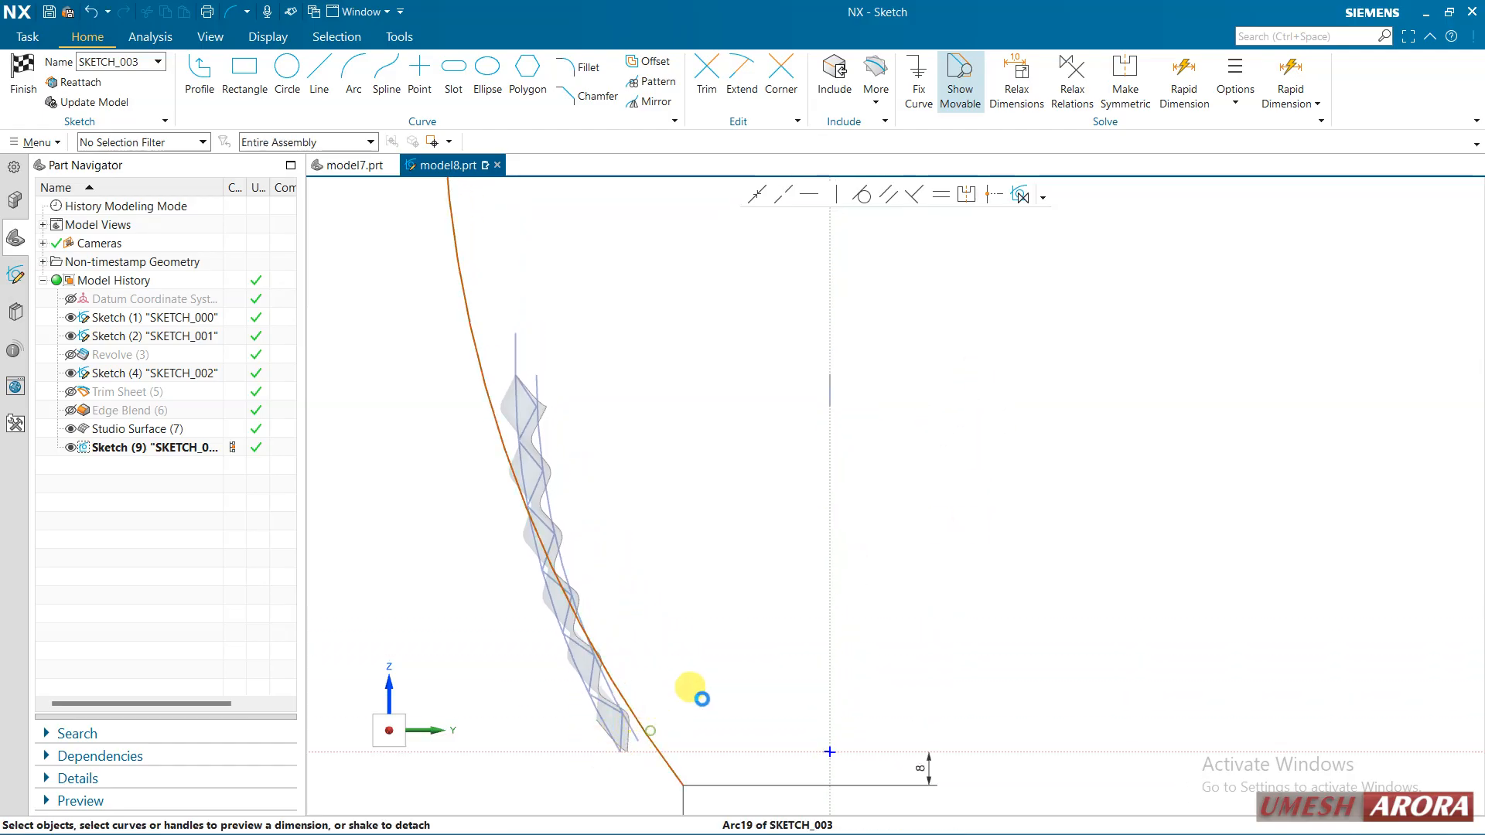
left_click(1116, 300)
type("250")
key("Return")
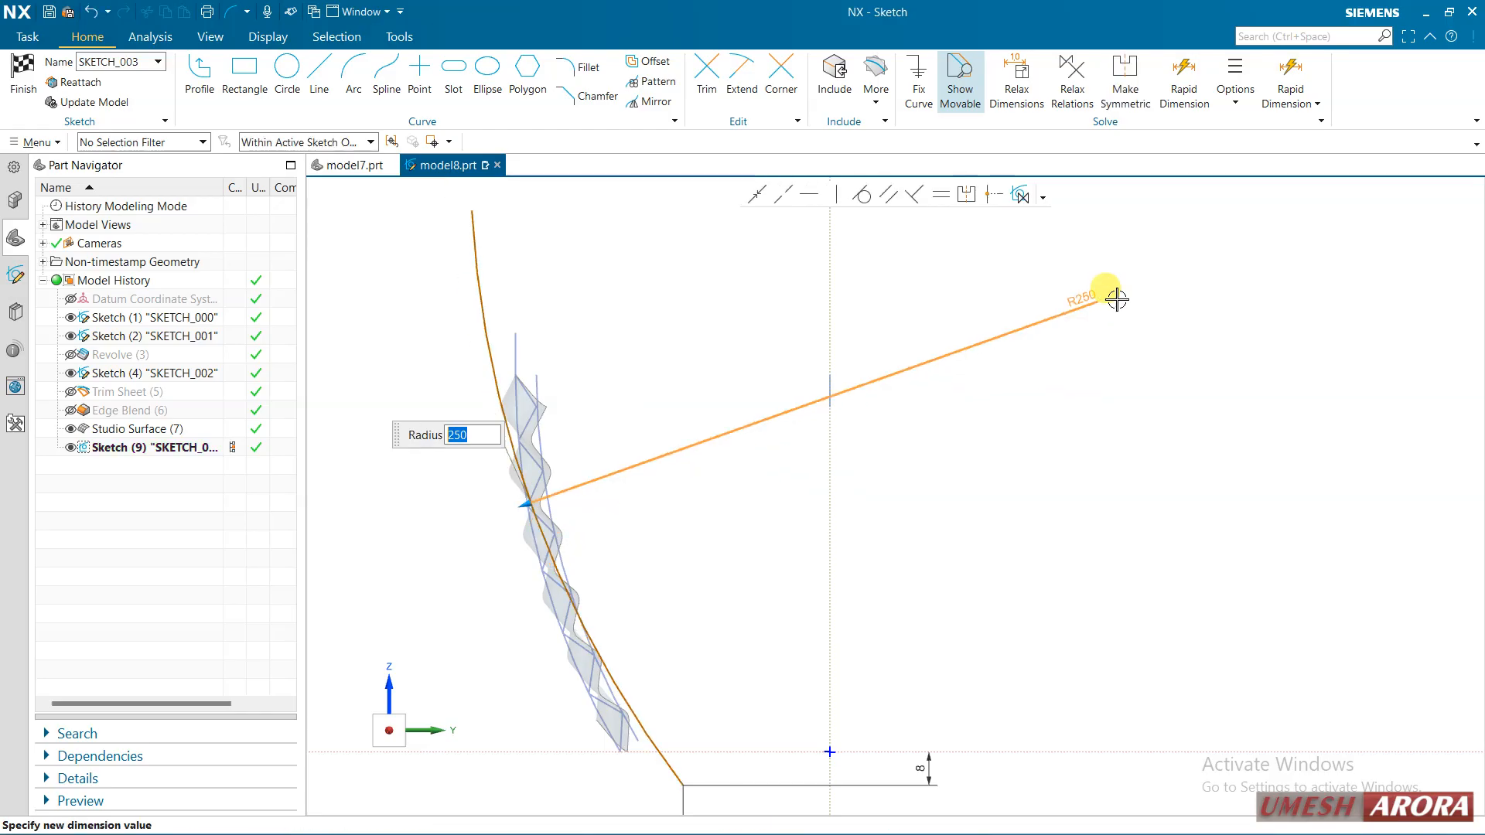
scroll(1102, 403, "down", 1)
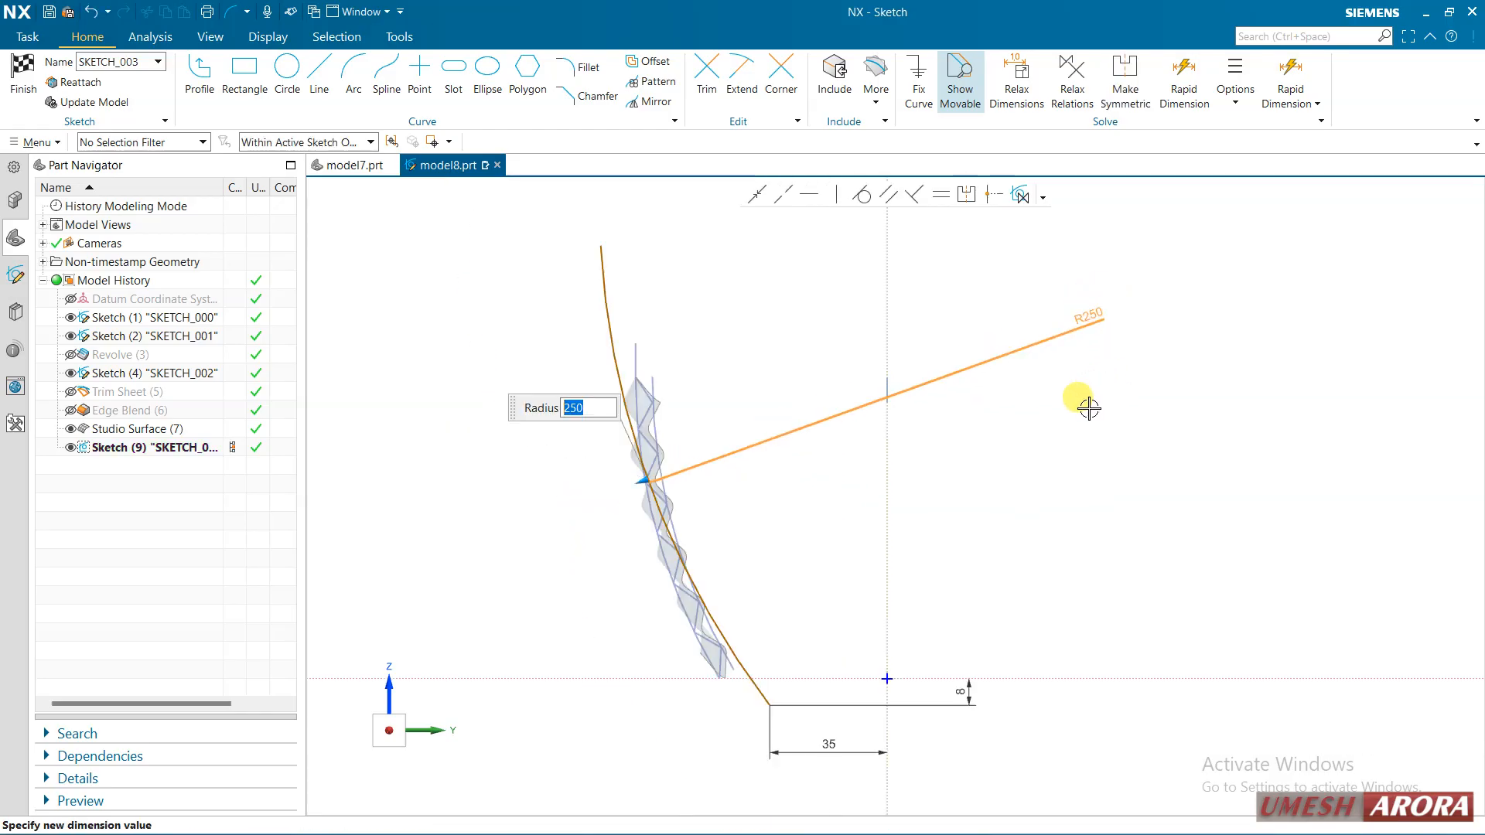
middle_click(1089, 409)
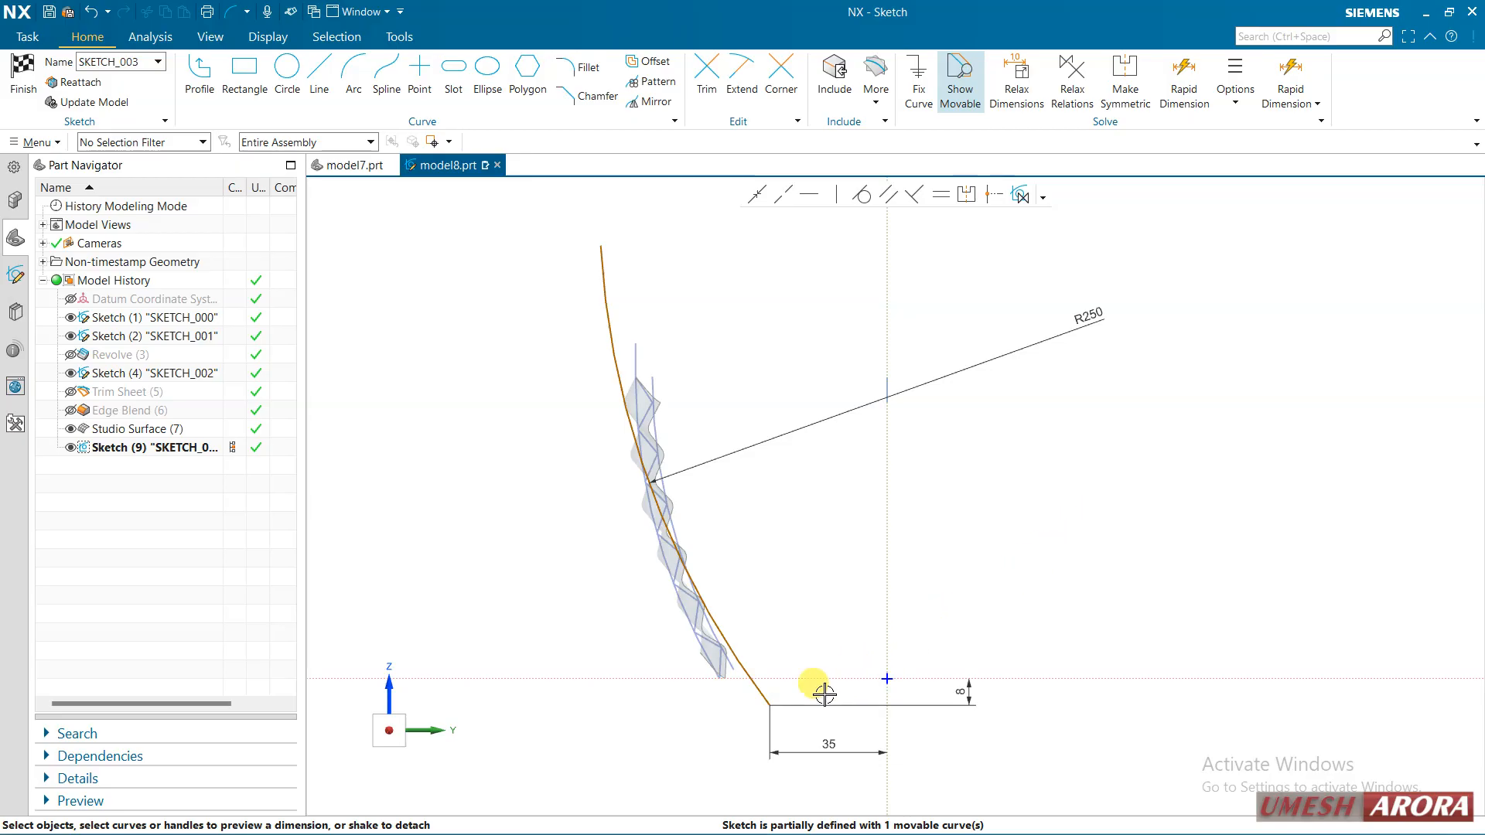
Dimension the vertical distance between the arc's two endpoints as 120 mm.
left_click(769, 707)
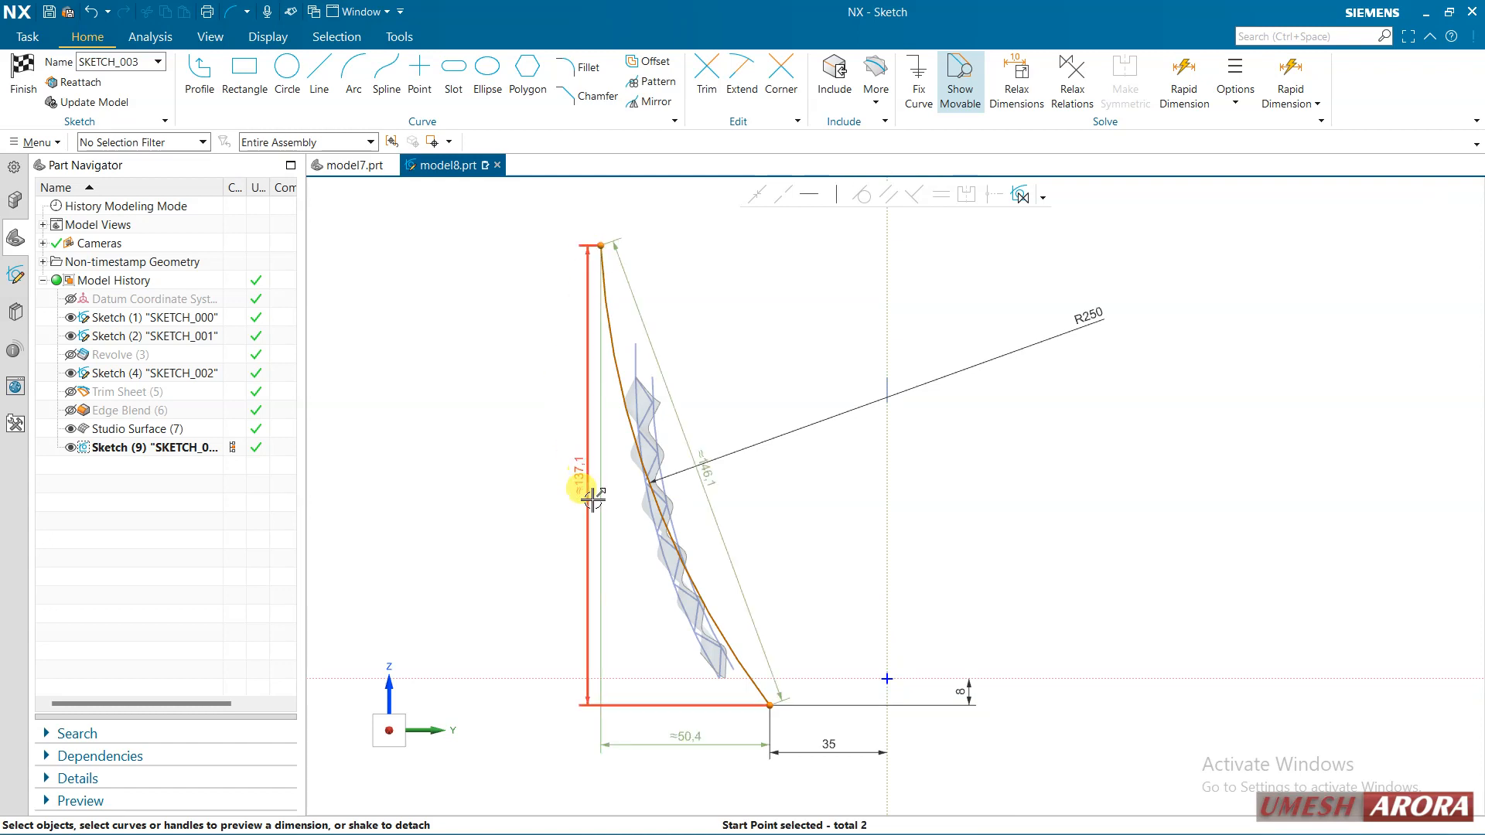
left_click(566, 530)
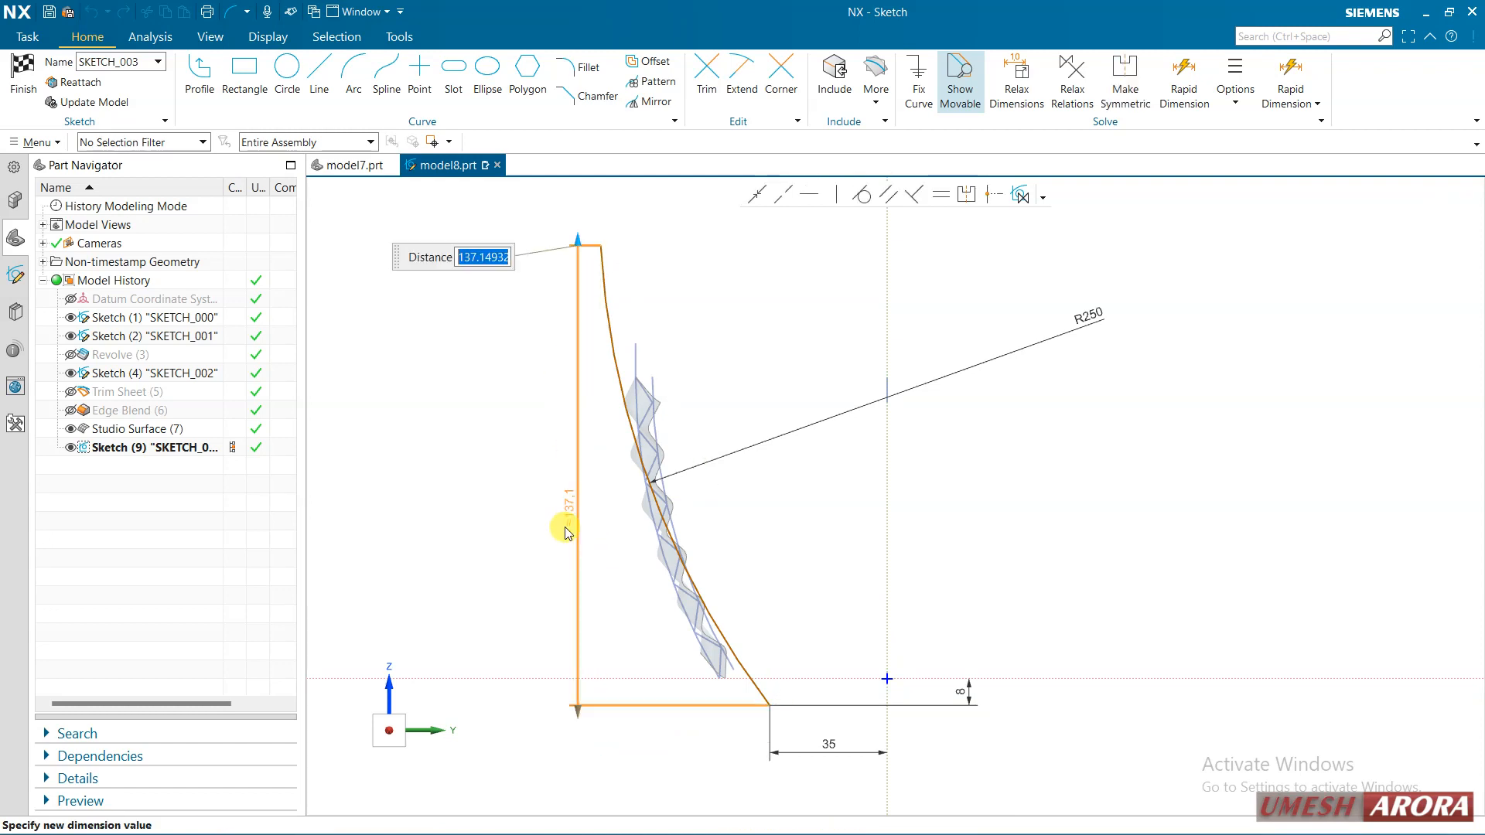
type("120")
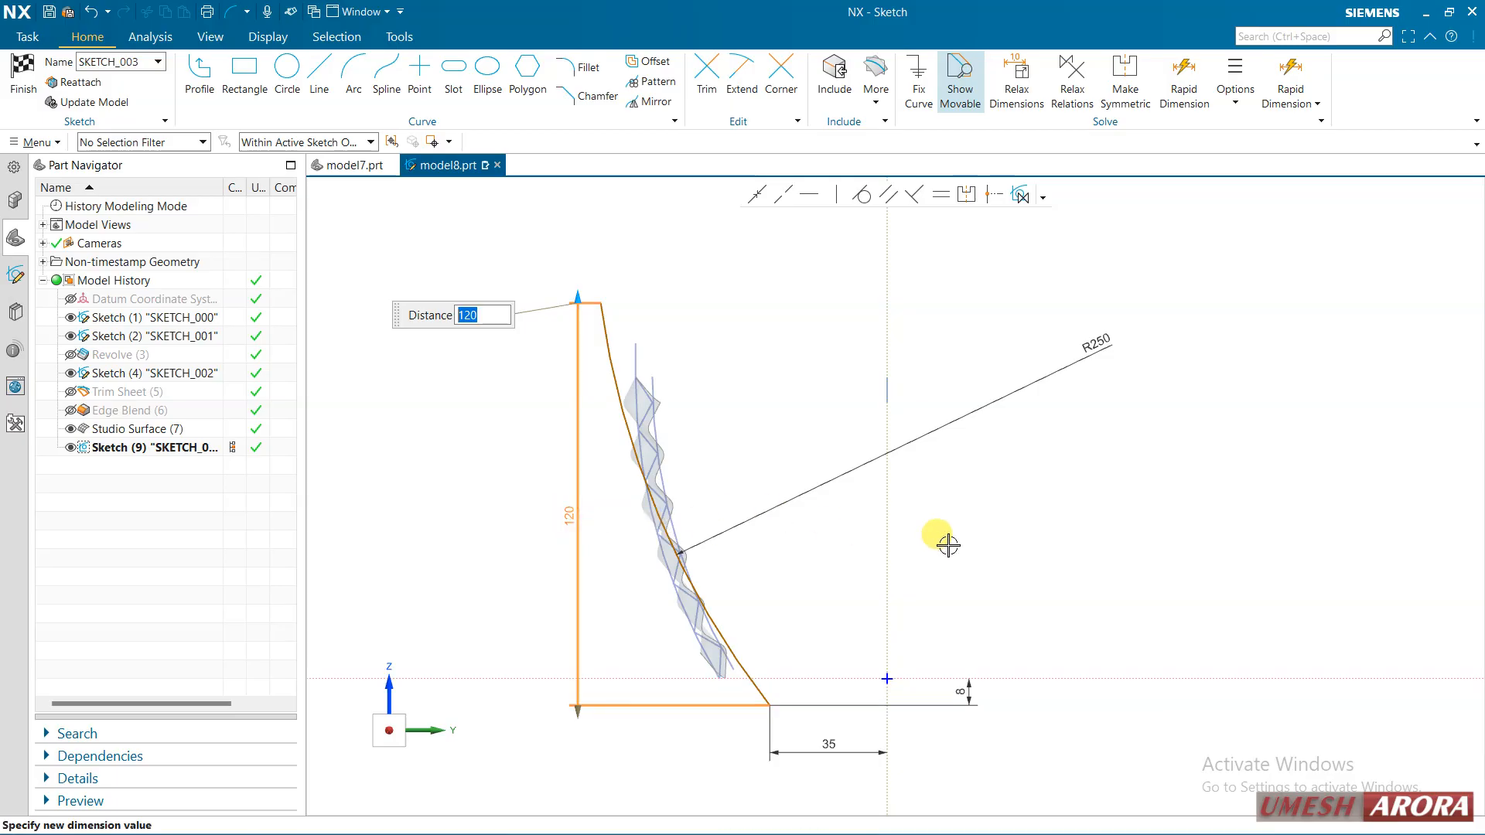
key("Return")
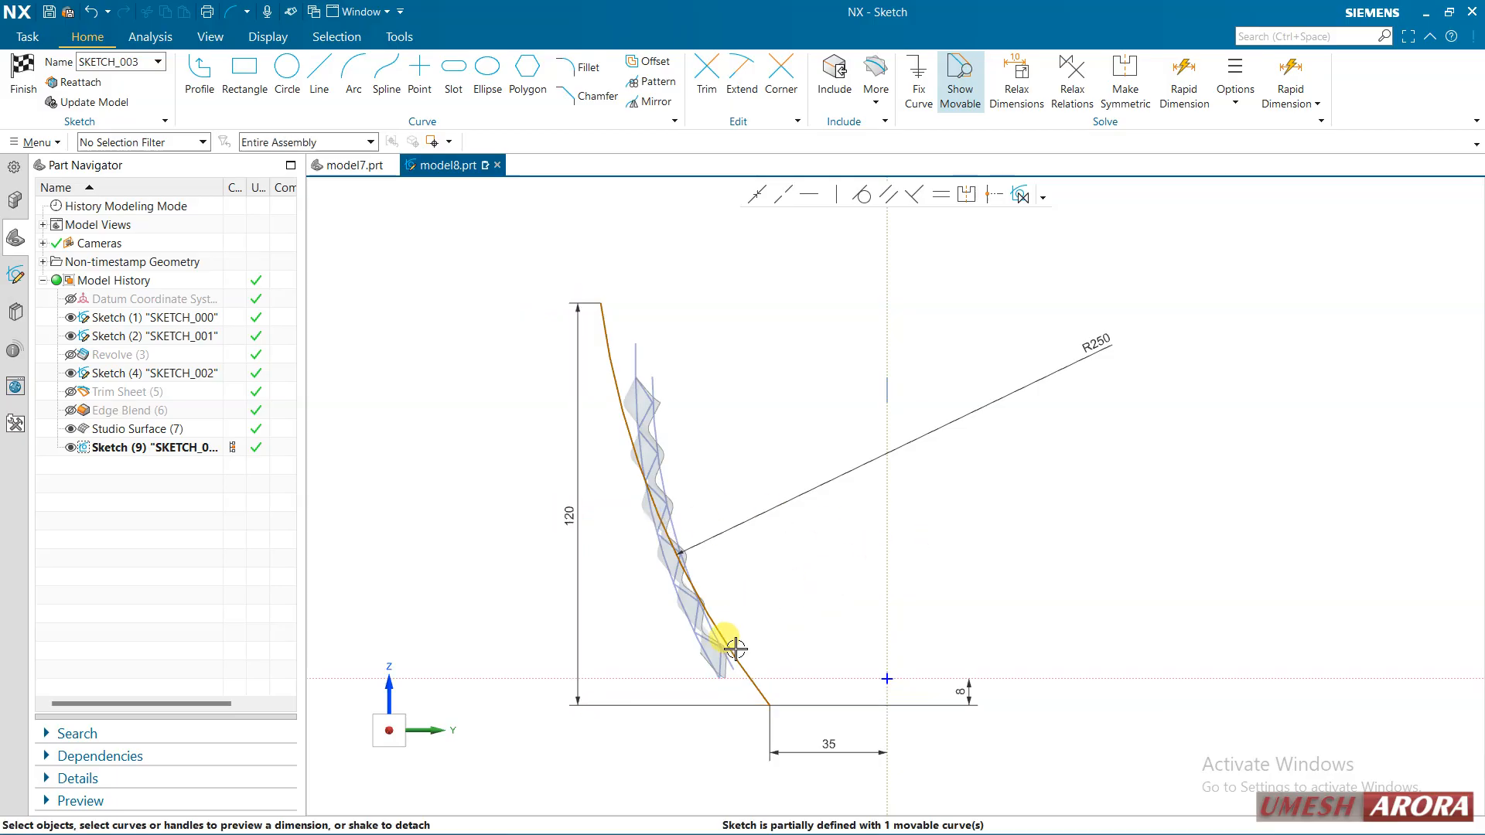
Align the arc's centre horizontally with its upper endpoint.
left_click(1433, 190)
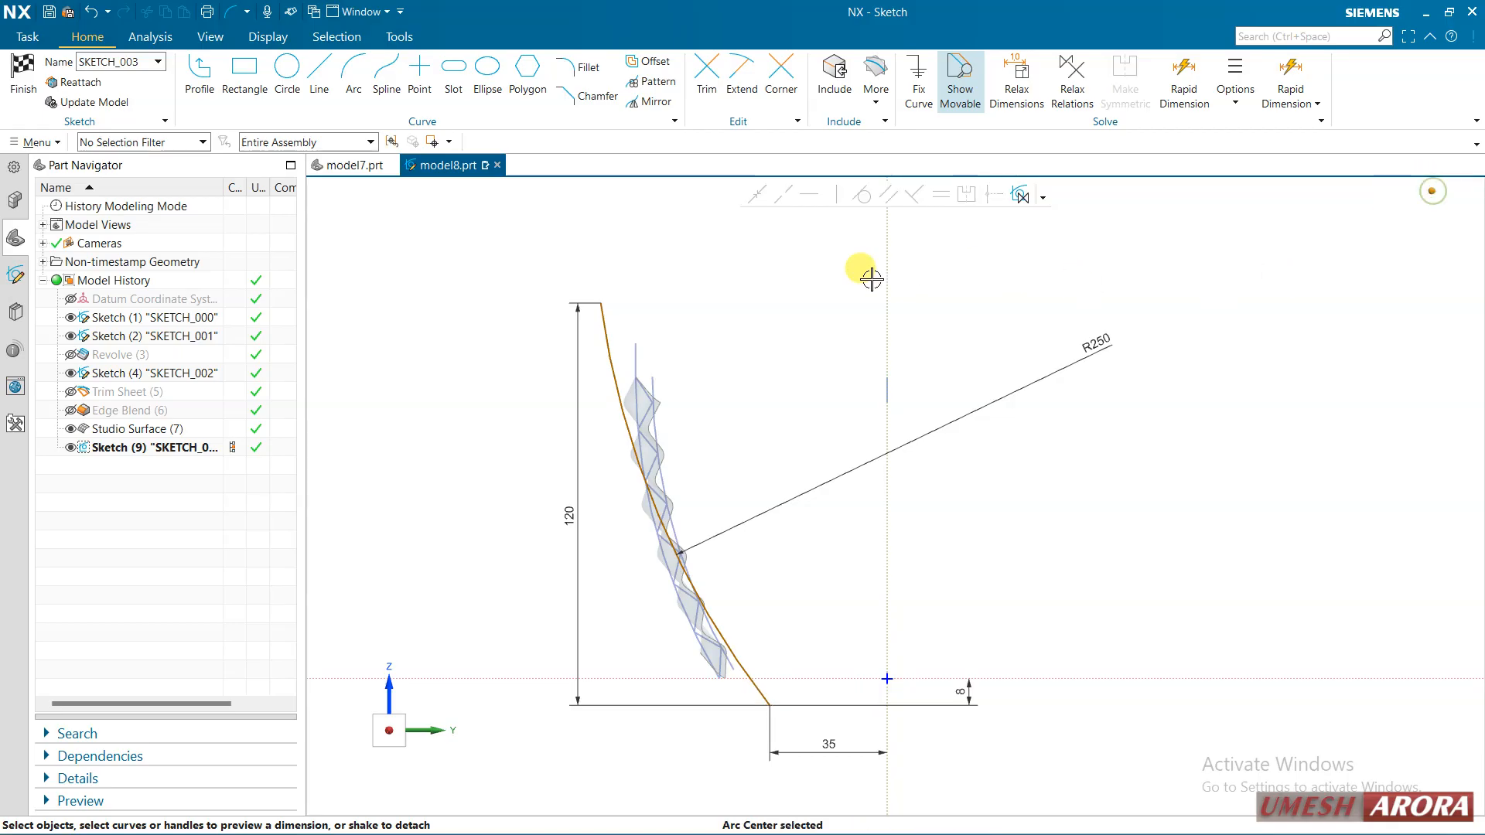
left_click(601, 301)
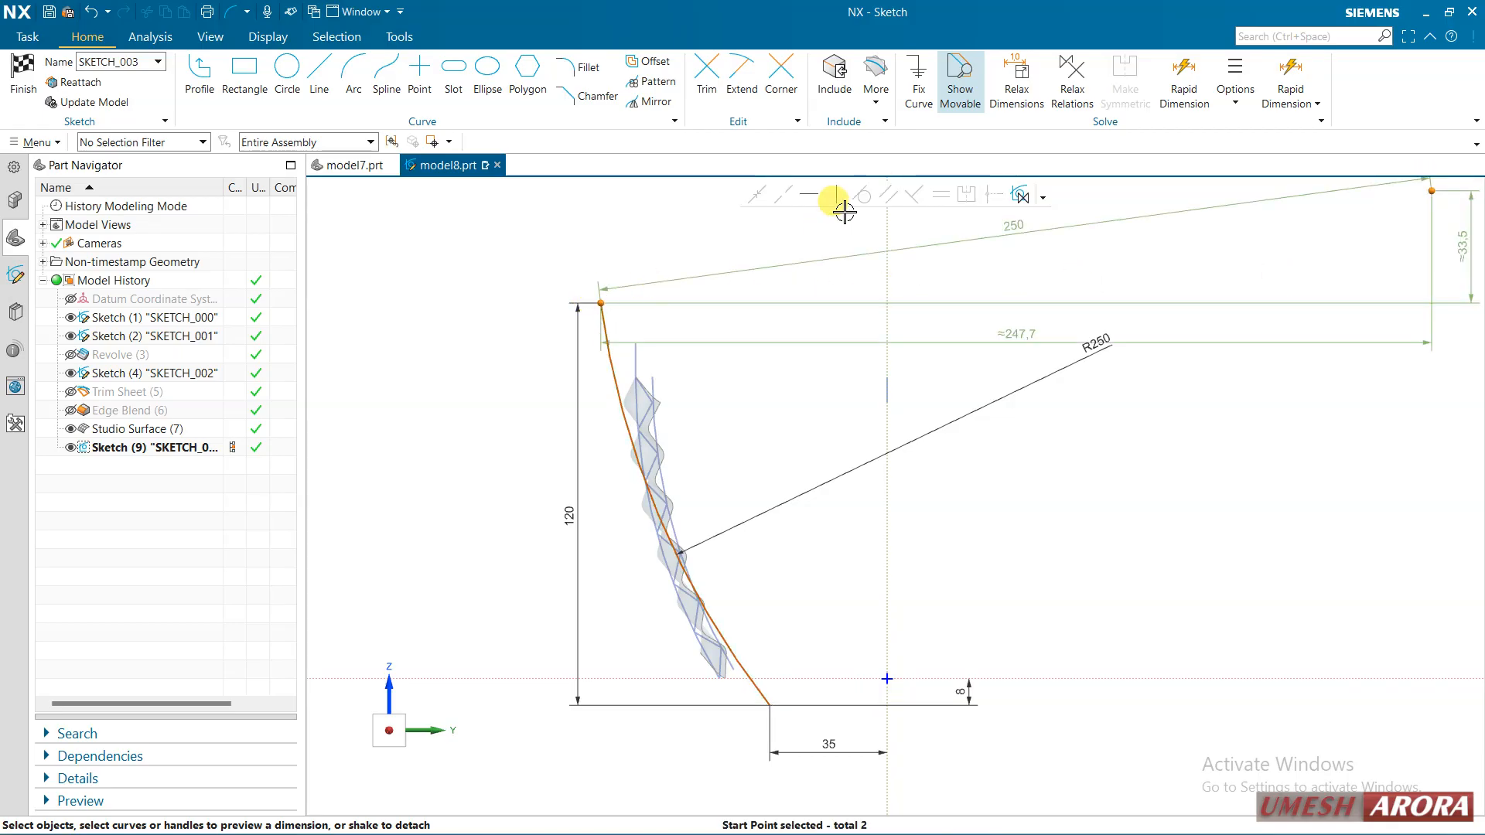
left_click(812, 198)
left_click(596, 475)
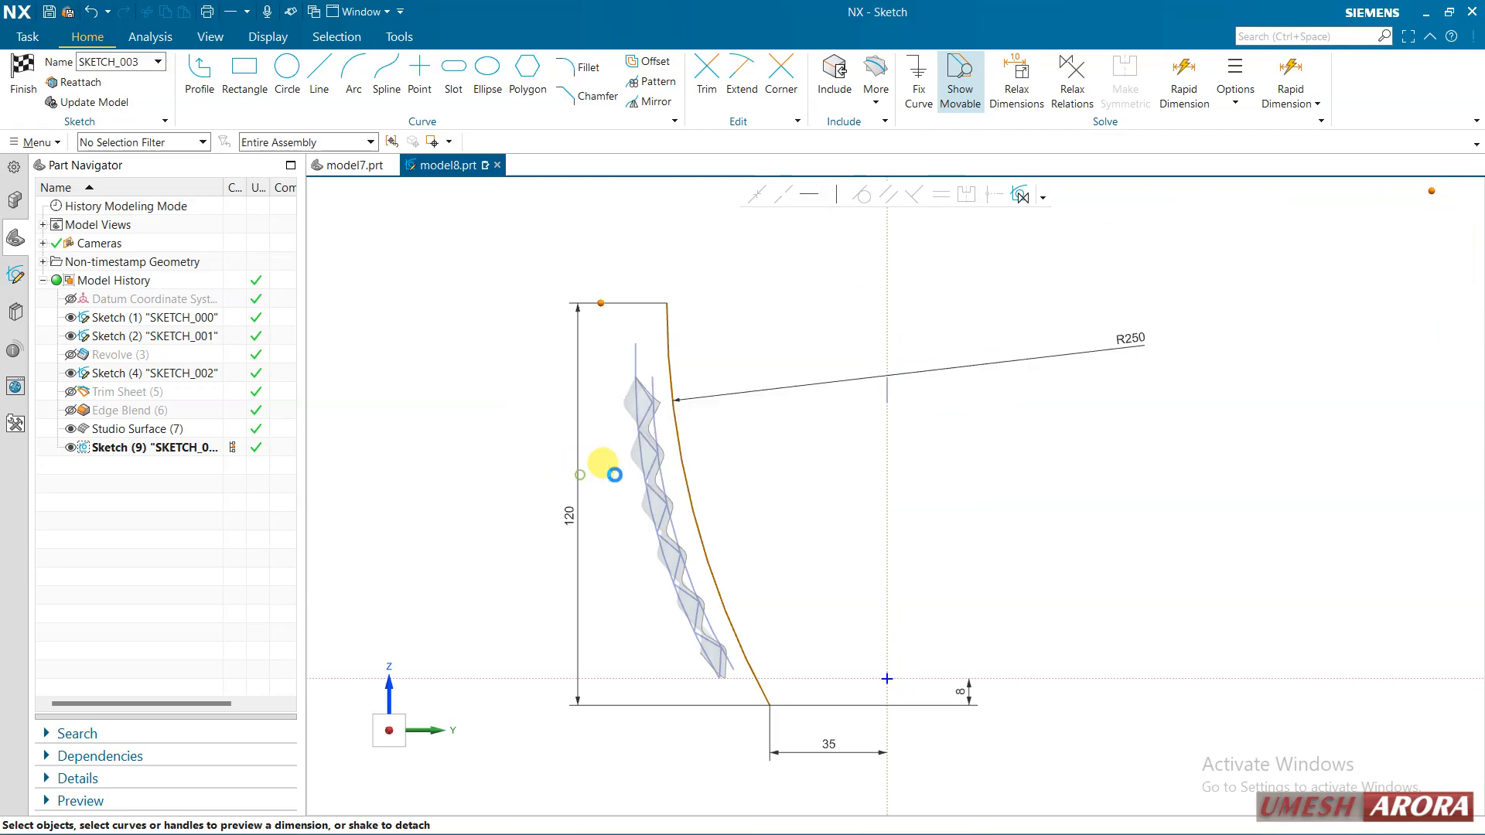
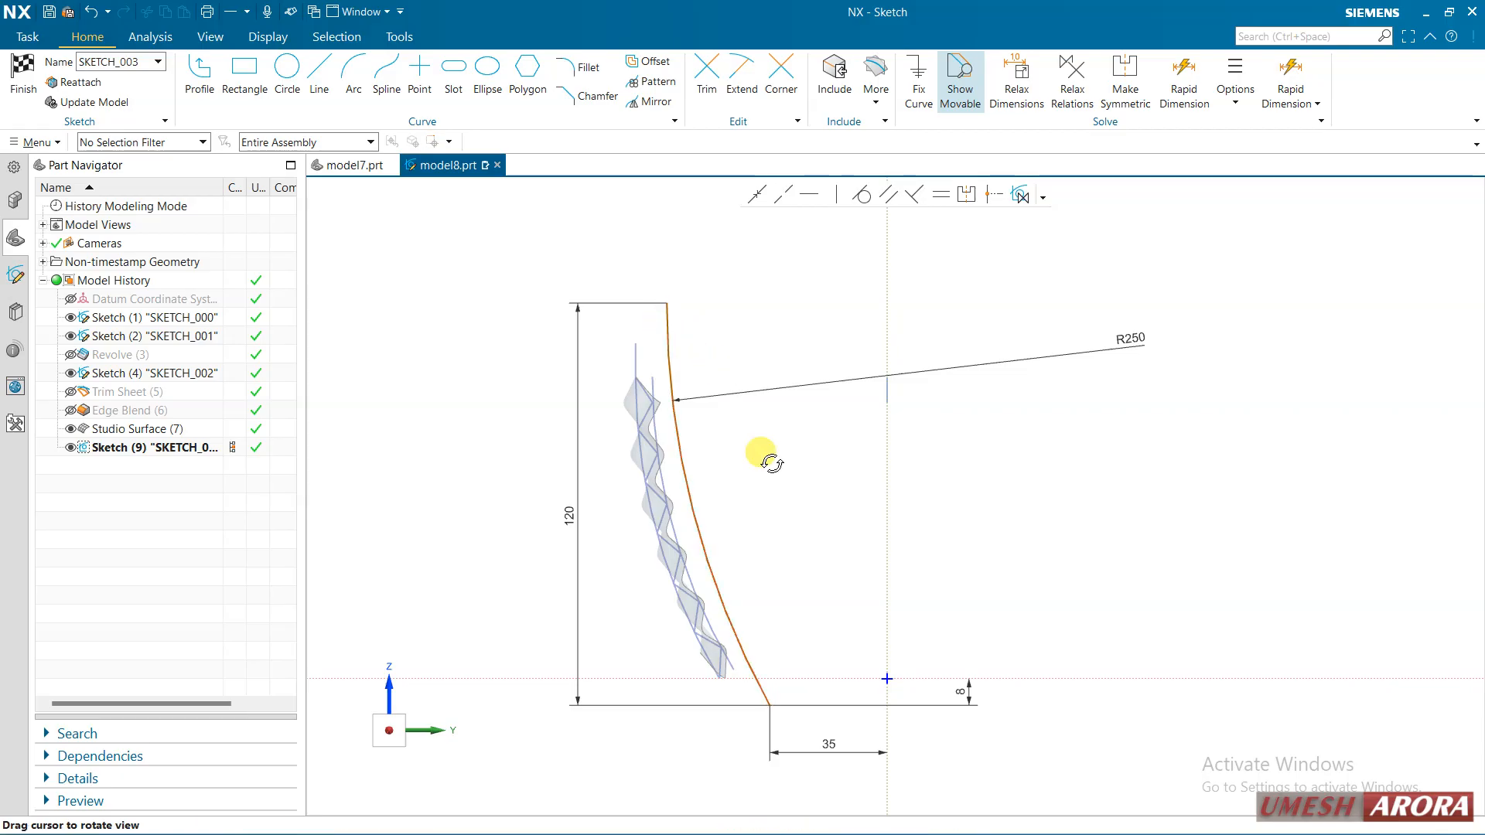
Dimension the arc's upper endpoint 65 mm from the sketch's vertical axis.
left_click(887, 441)
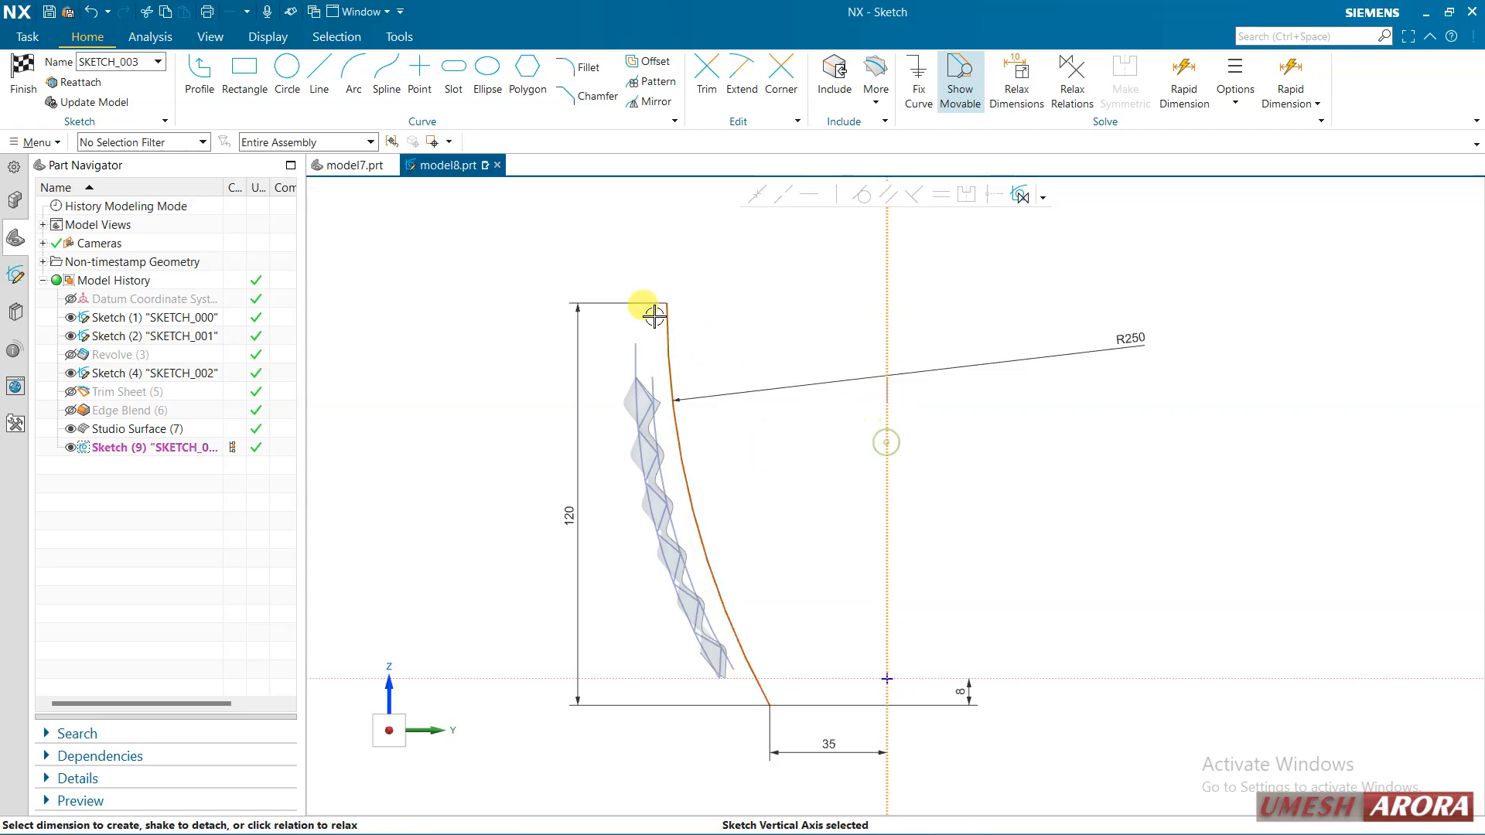
left_click(667, 304)
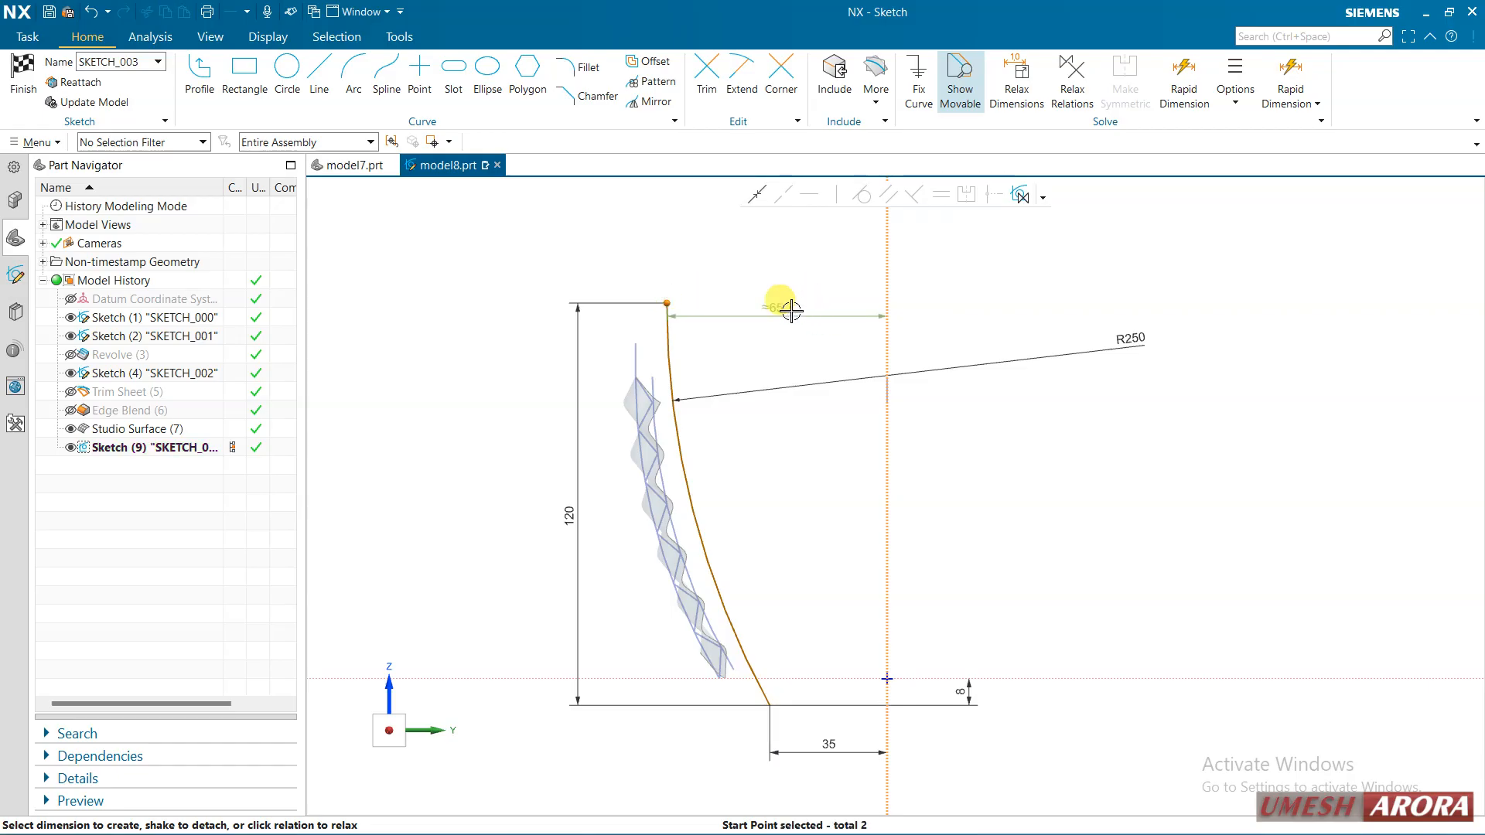
left_click(827, 261)
type("6")
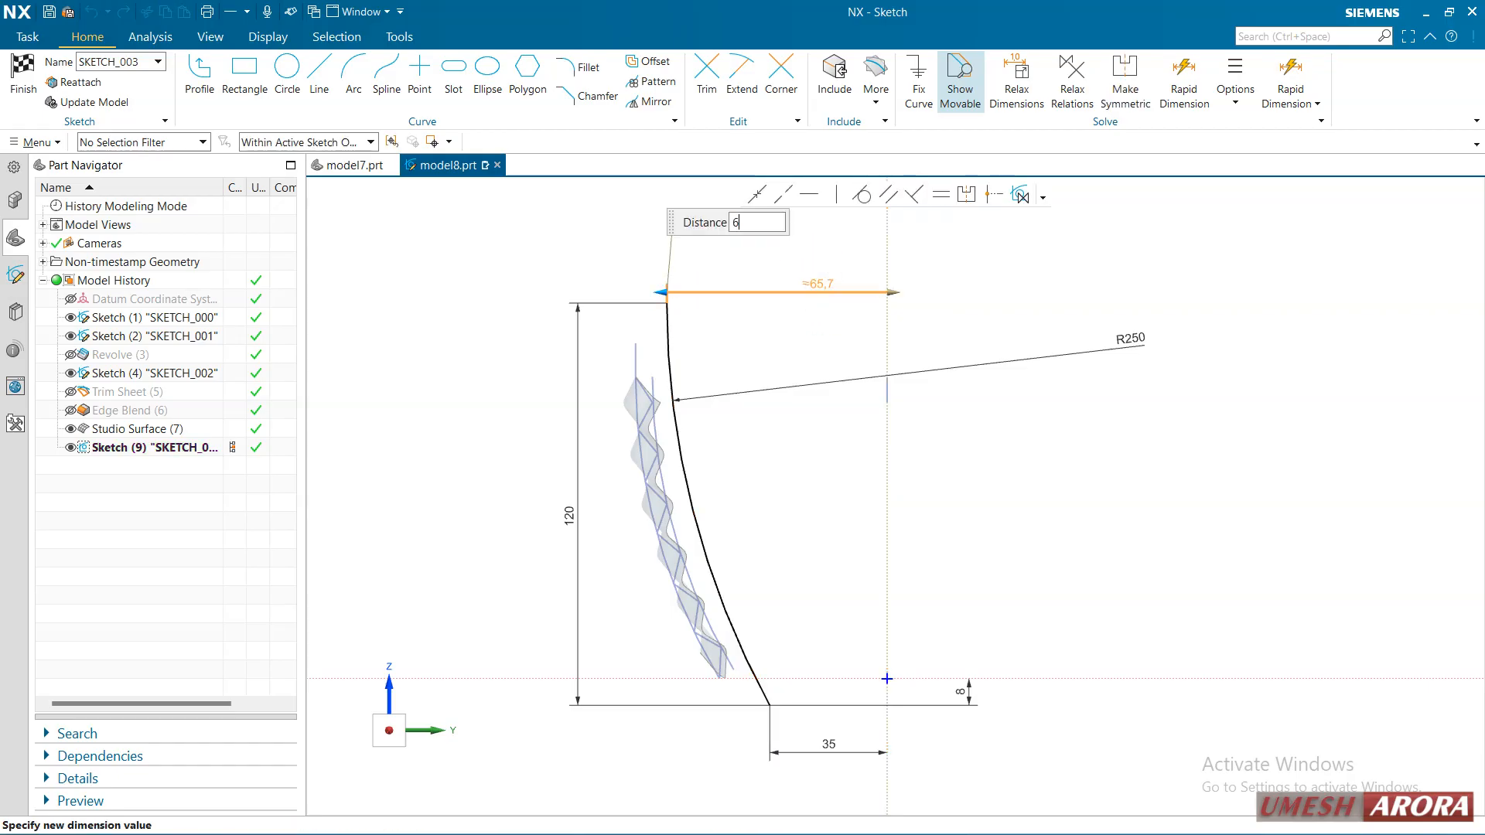
type("5")
key("Return")
middle_click(991, 492)
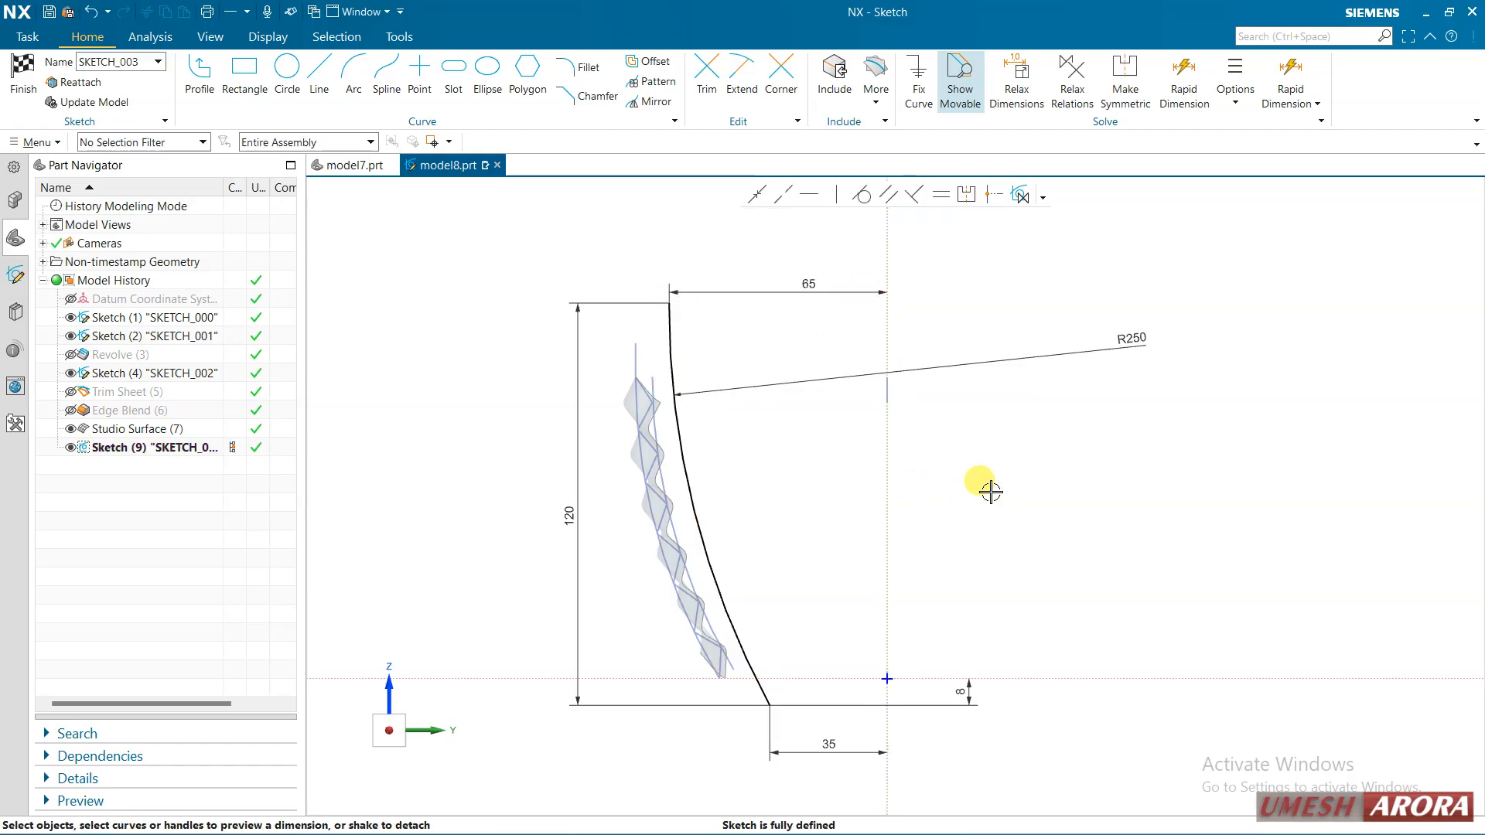
Draw a tangent line about 9.3 mm long from the rippled sheet's lower guide end down level with the profile arc's lower endpoint, and finish the sketch.
scroll(834, 709, "up", 2)
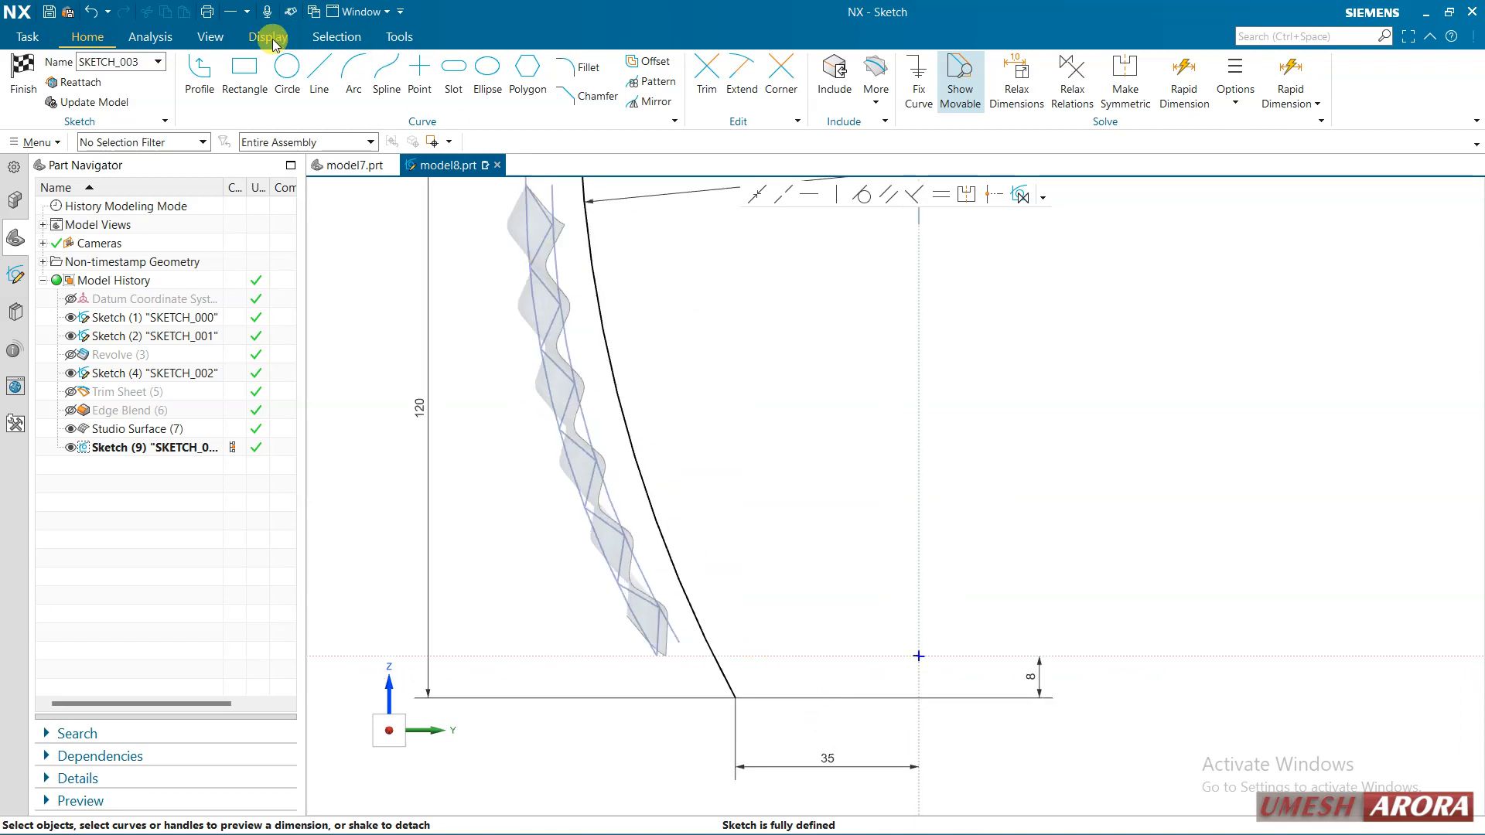
left_click(317, 71)
scroll(680, 699, "up", 3)
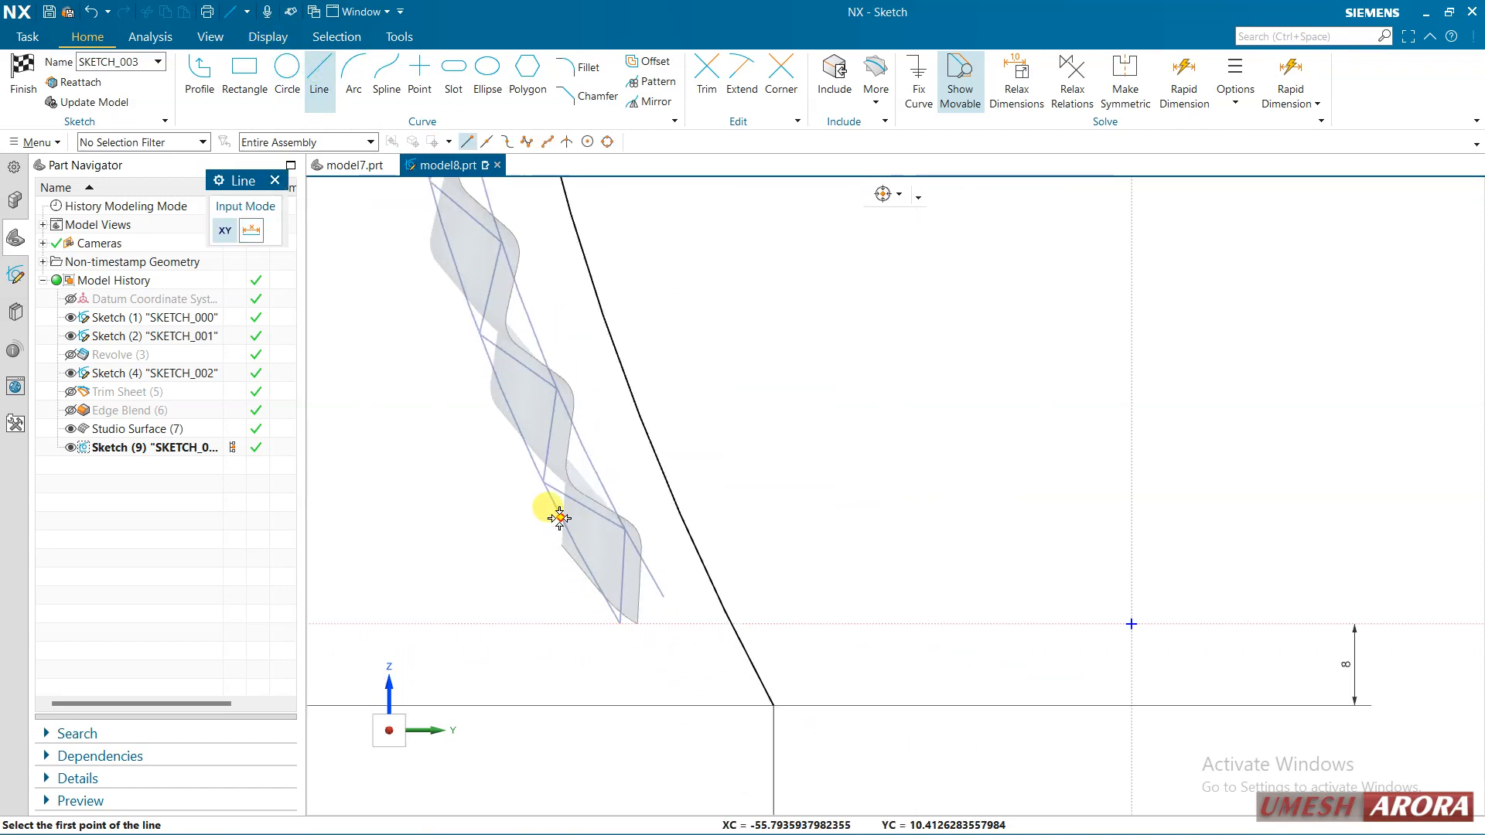
left_click(617, 623)
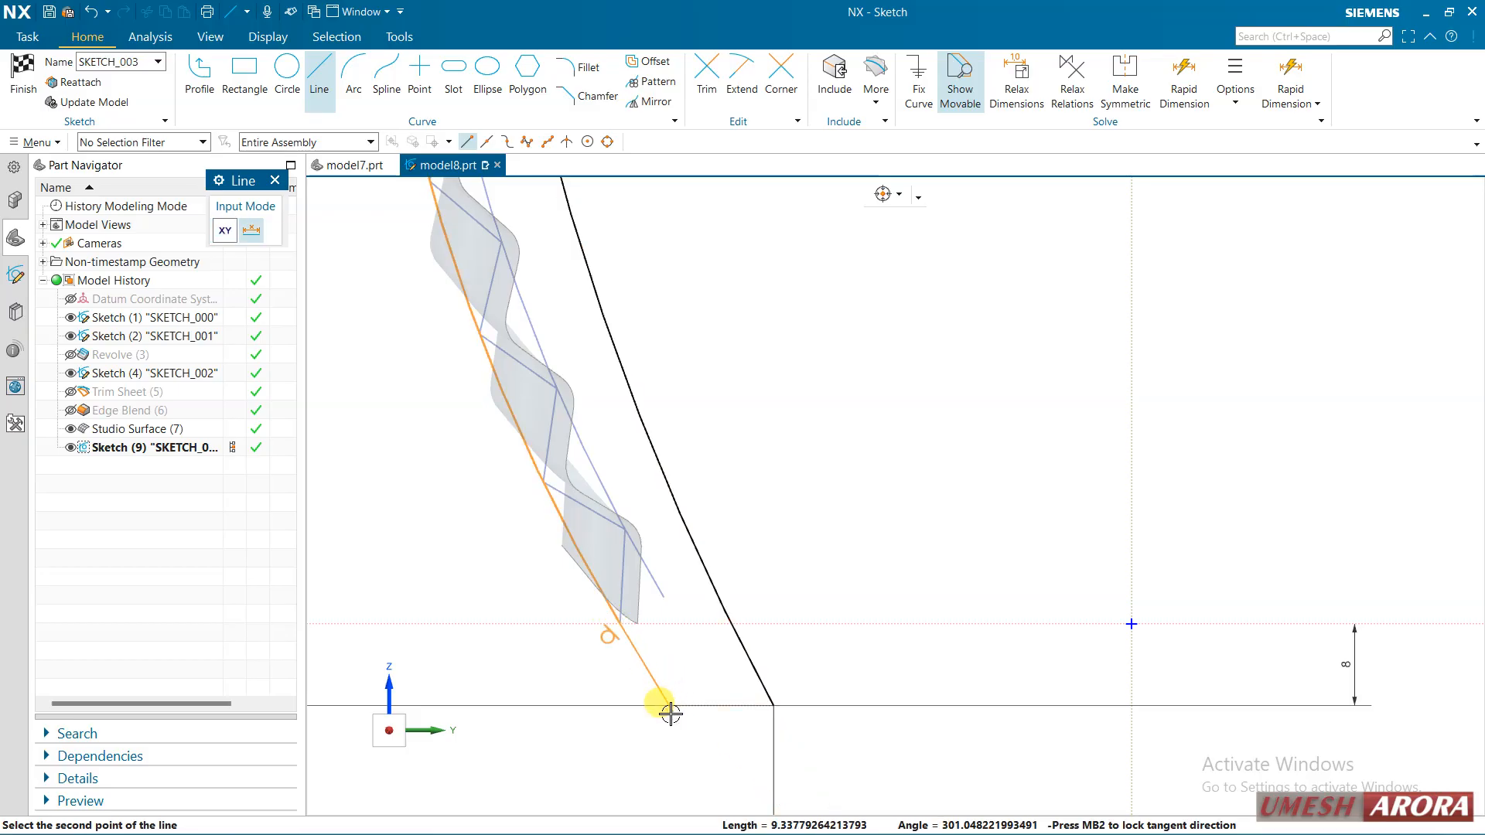
left_click(670, 709)
key("Escape")
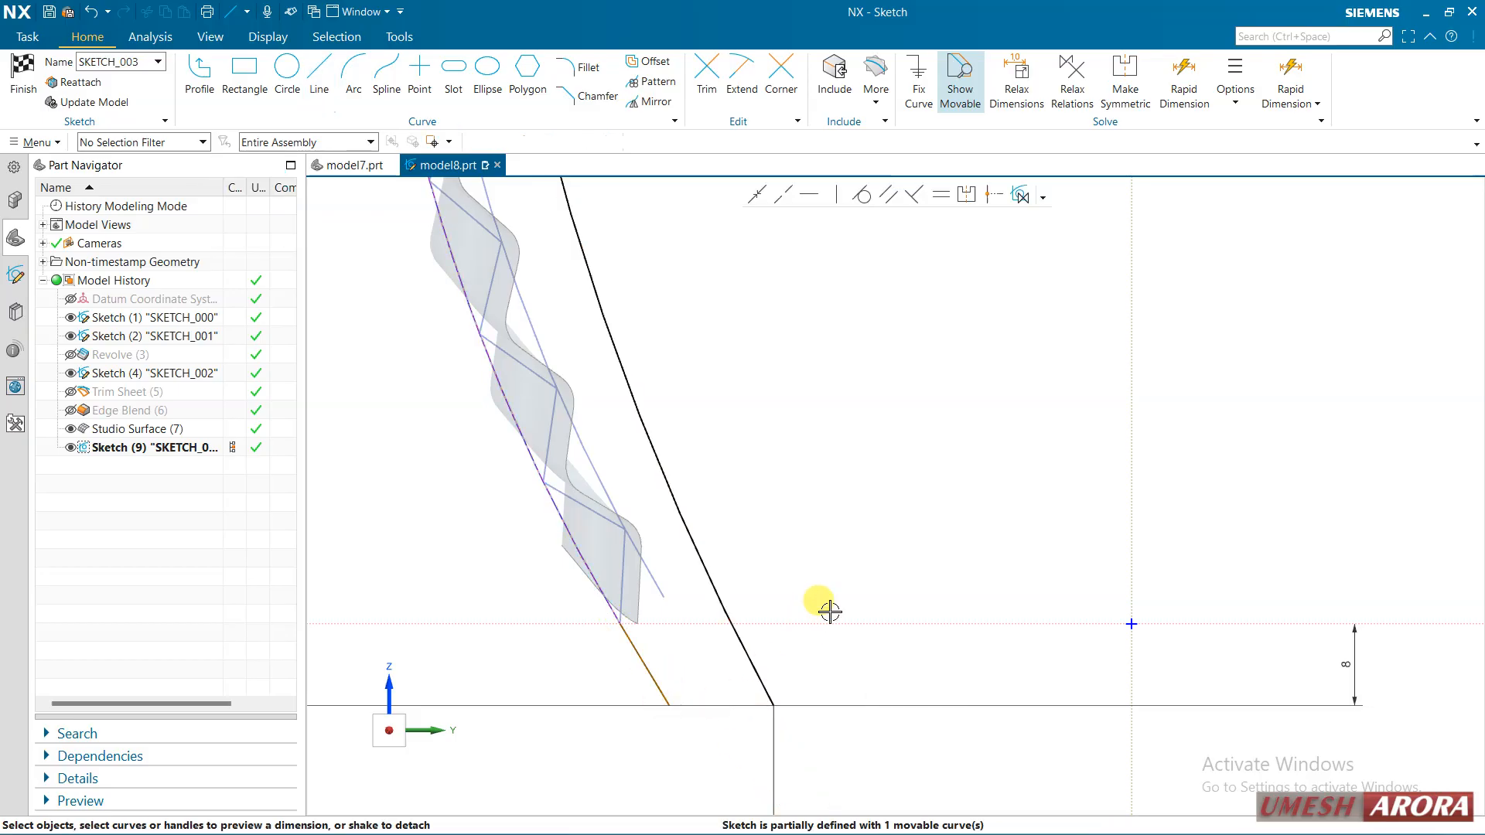
left_click(774, 705)
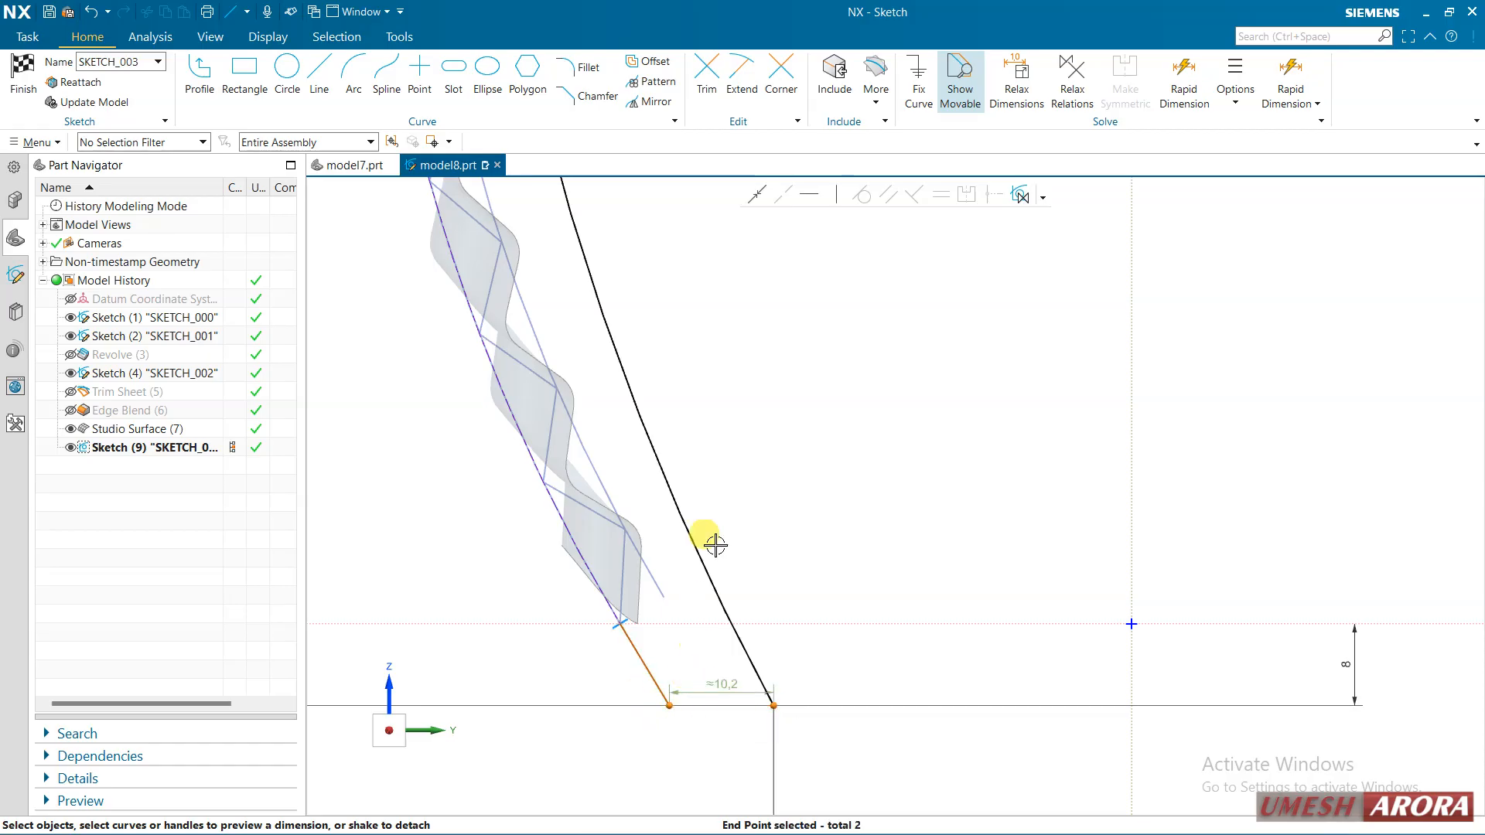
left_click(882, 478)
scroll(882, 477, "down", 3)
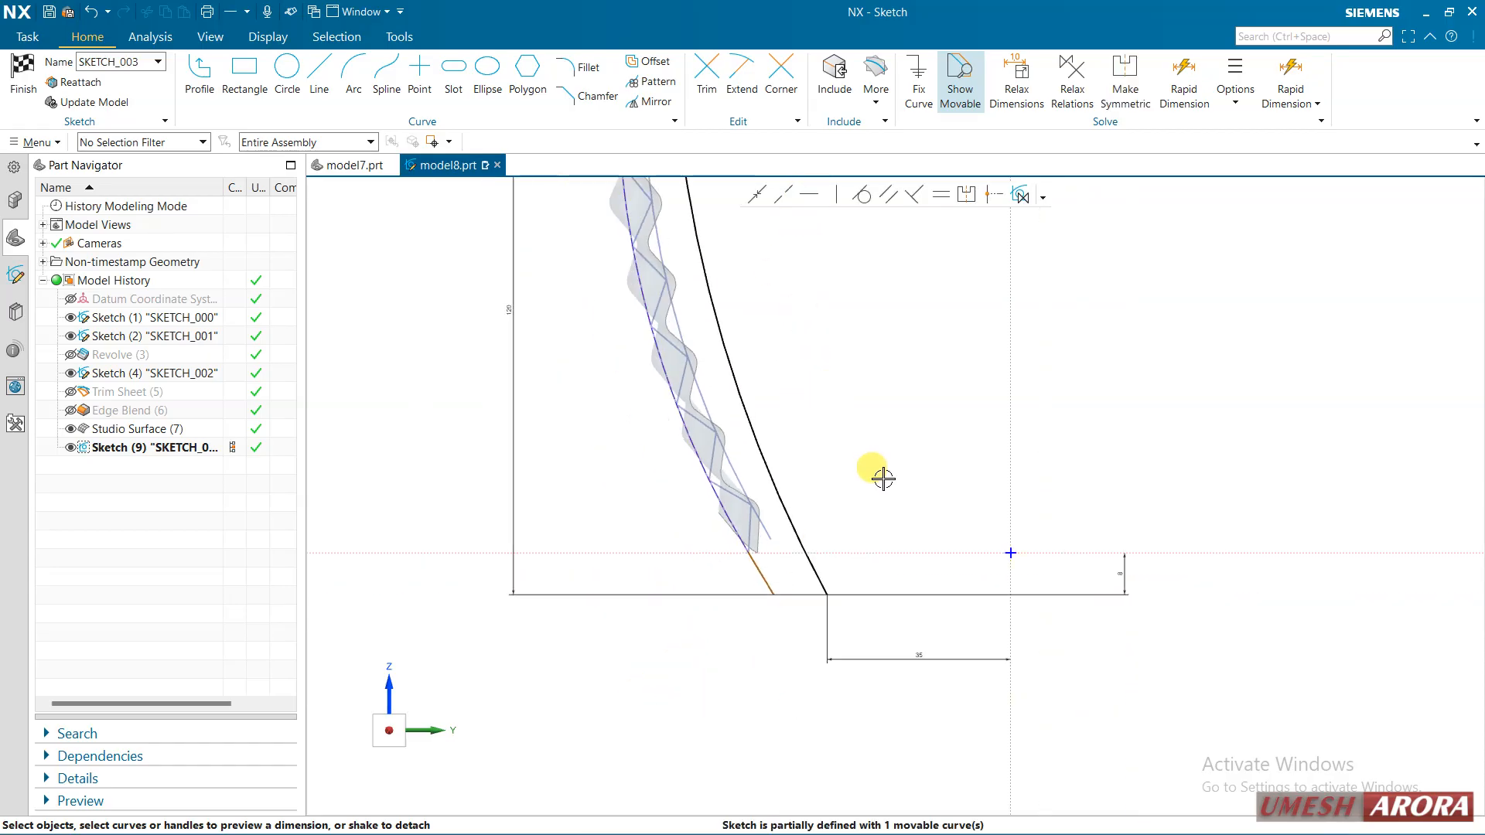
left_click(35, 86)
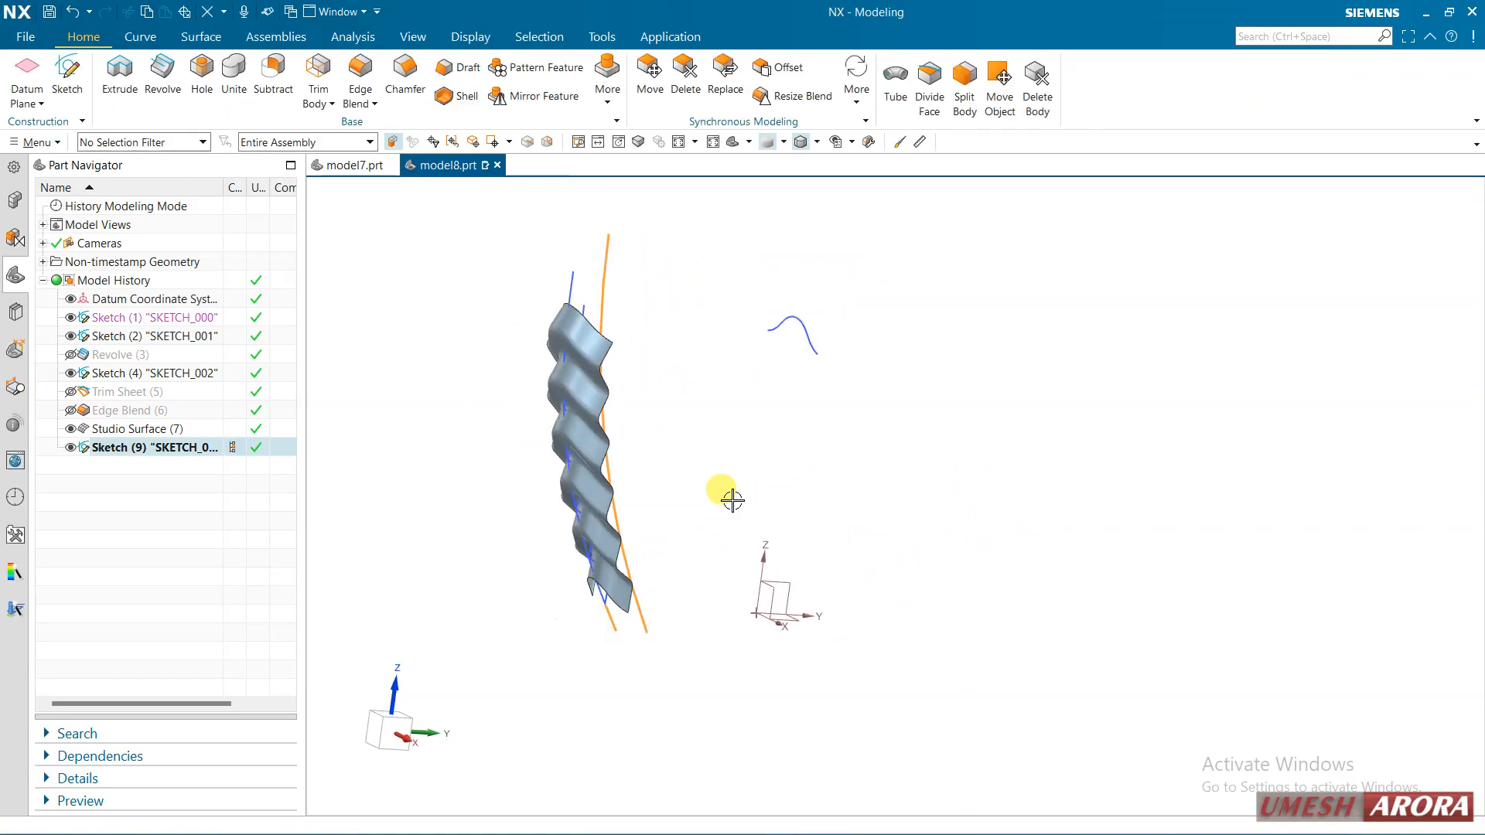
Revolve the sketch's arc and line about the Z axis with a symmetric 30° angle and no Boolean.
left_click(177, 80)
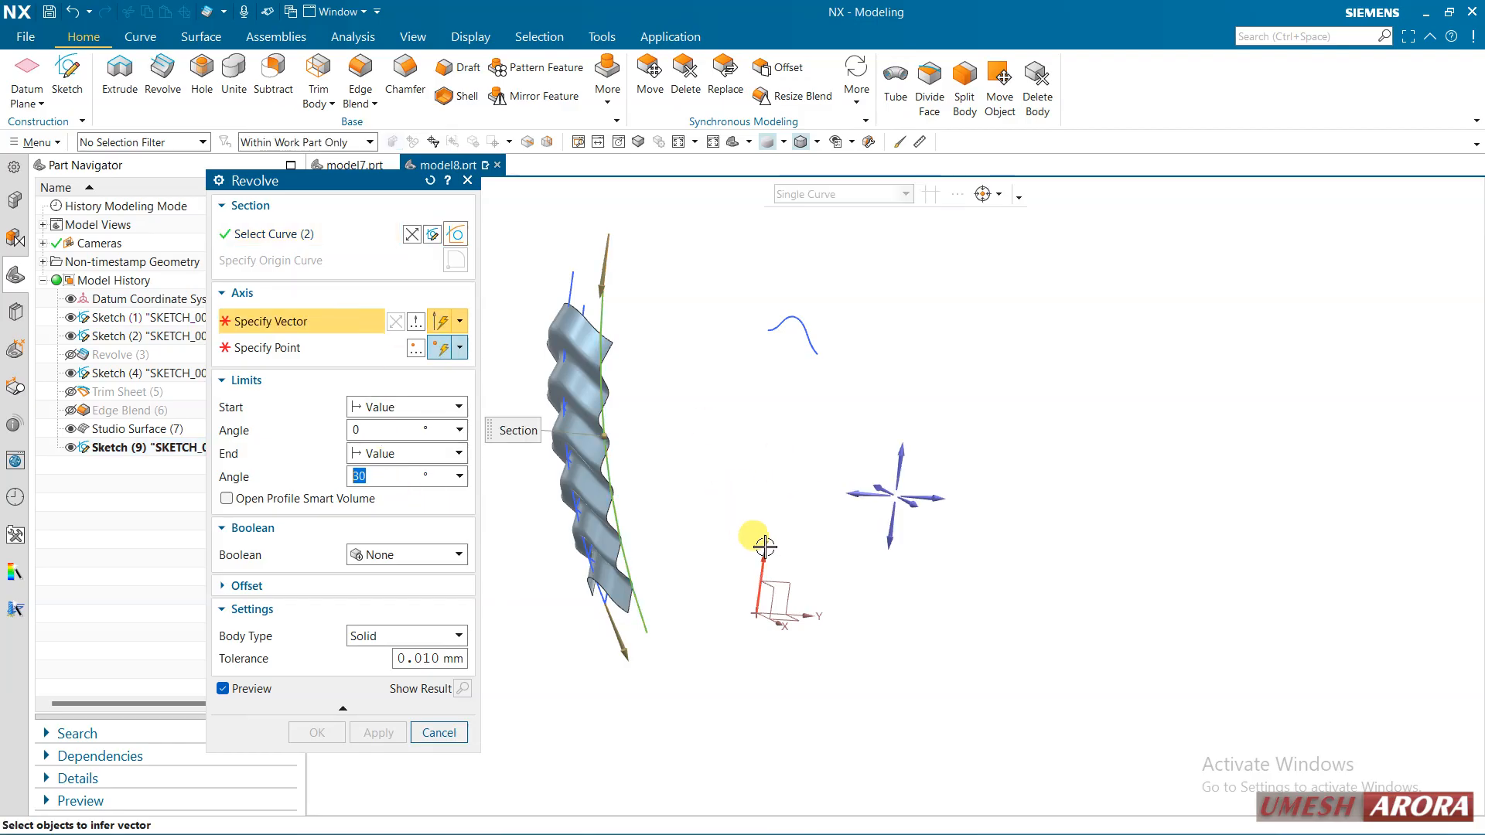
left_click(761, 551)
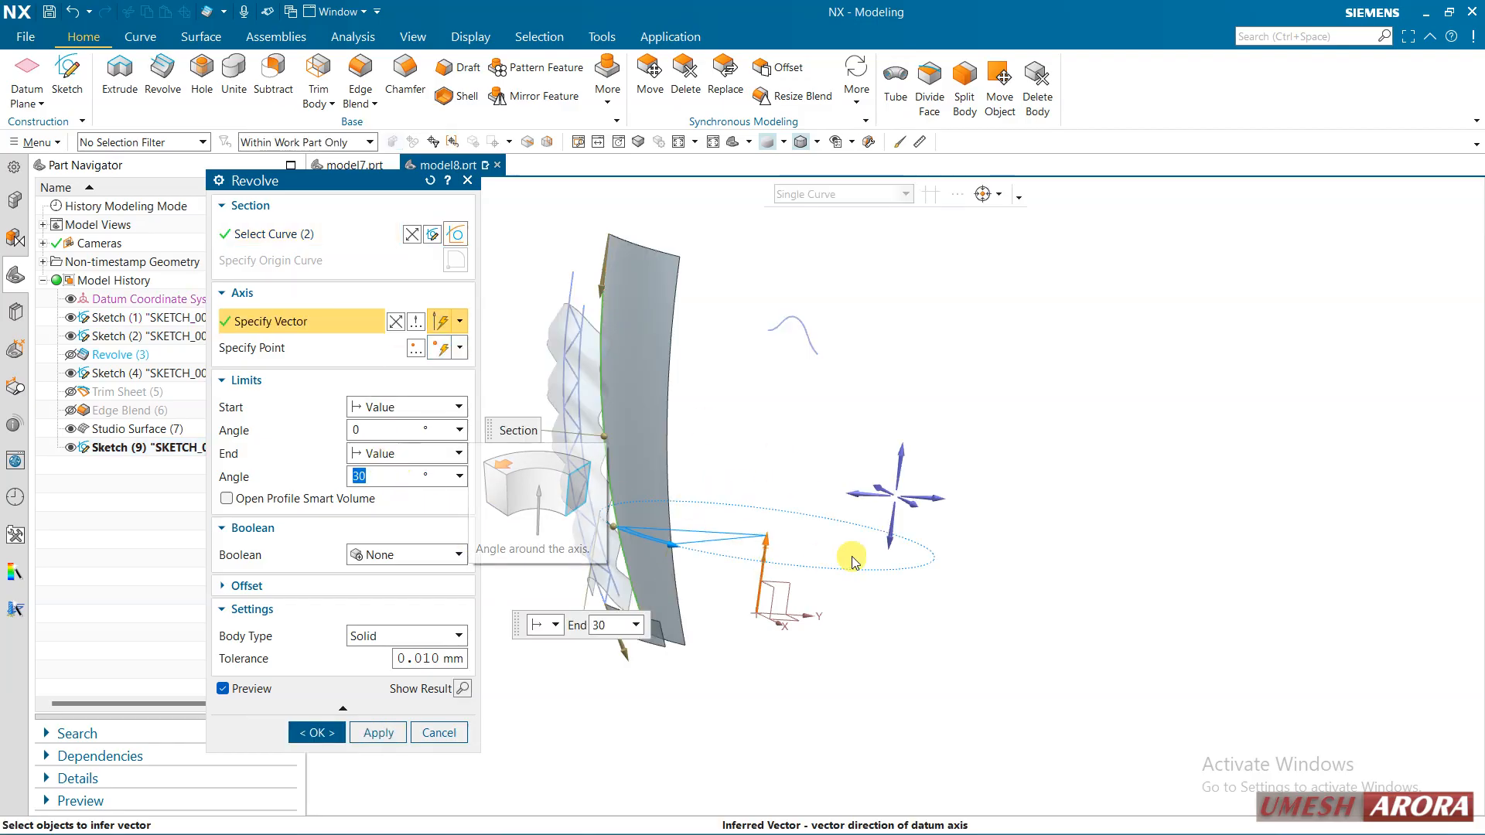
middle_click_drag(897, 550, 901, 533)
left_click(387, 454)
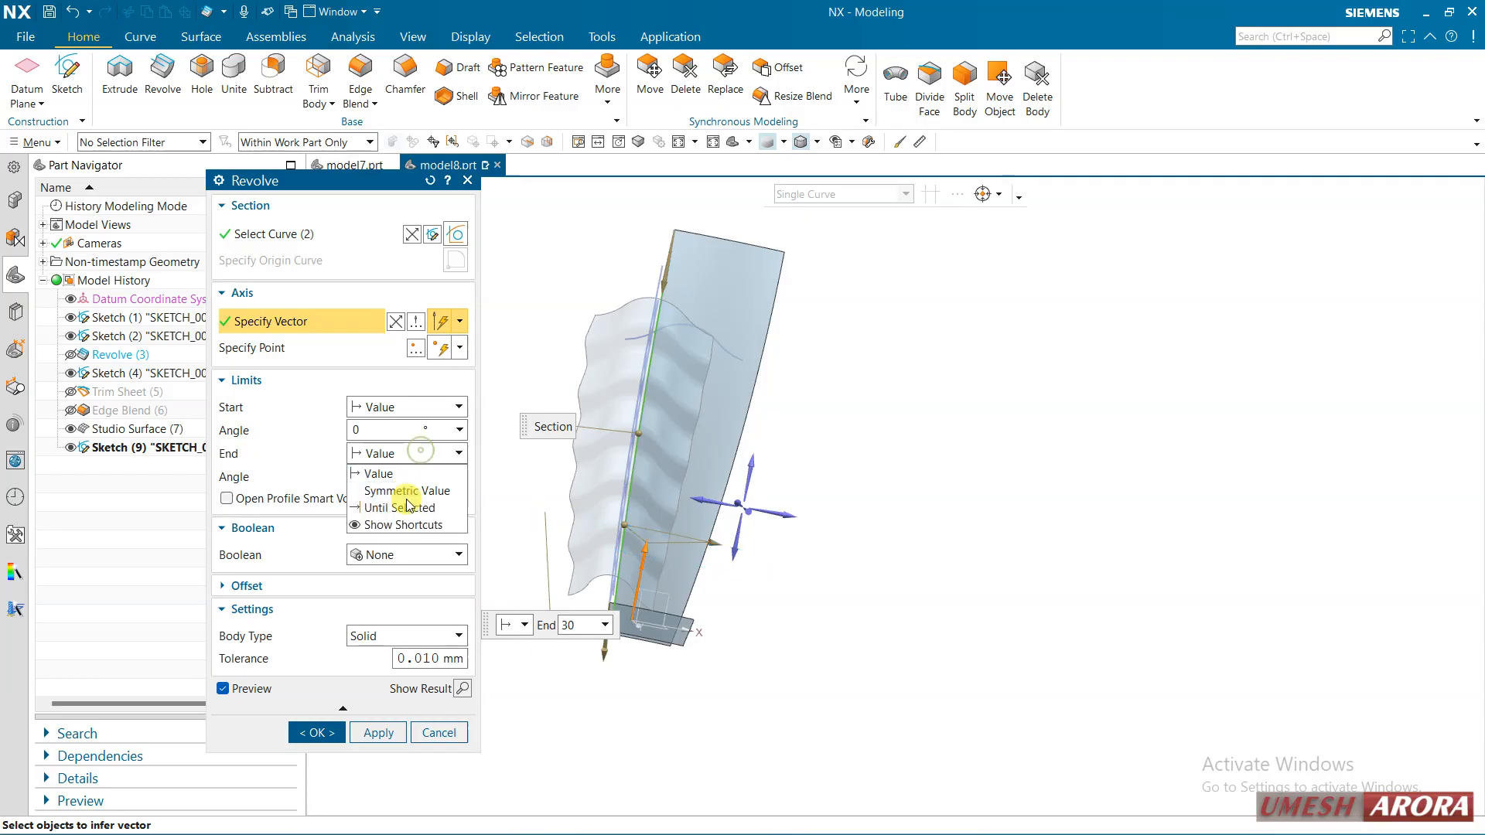
left_click(408, 492)
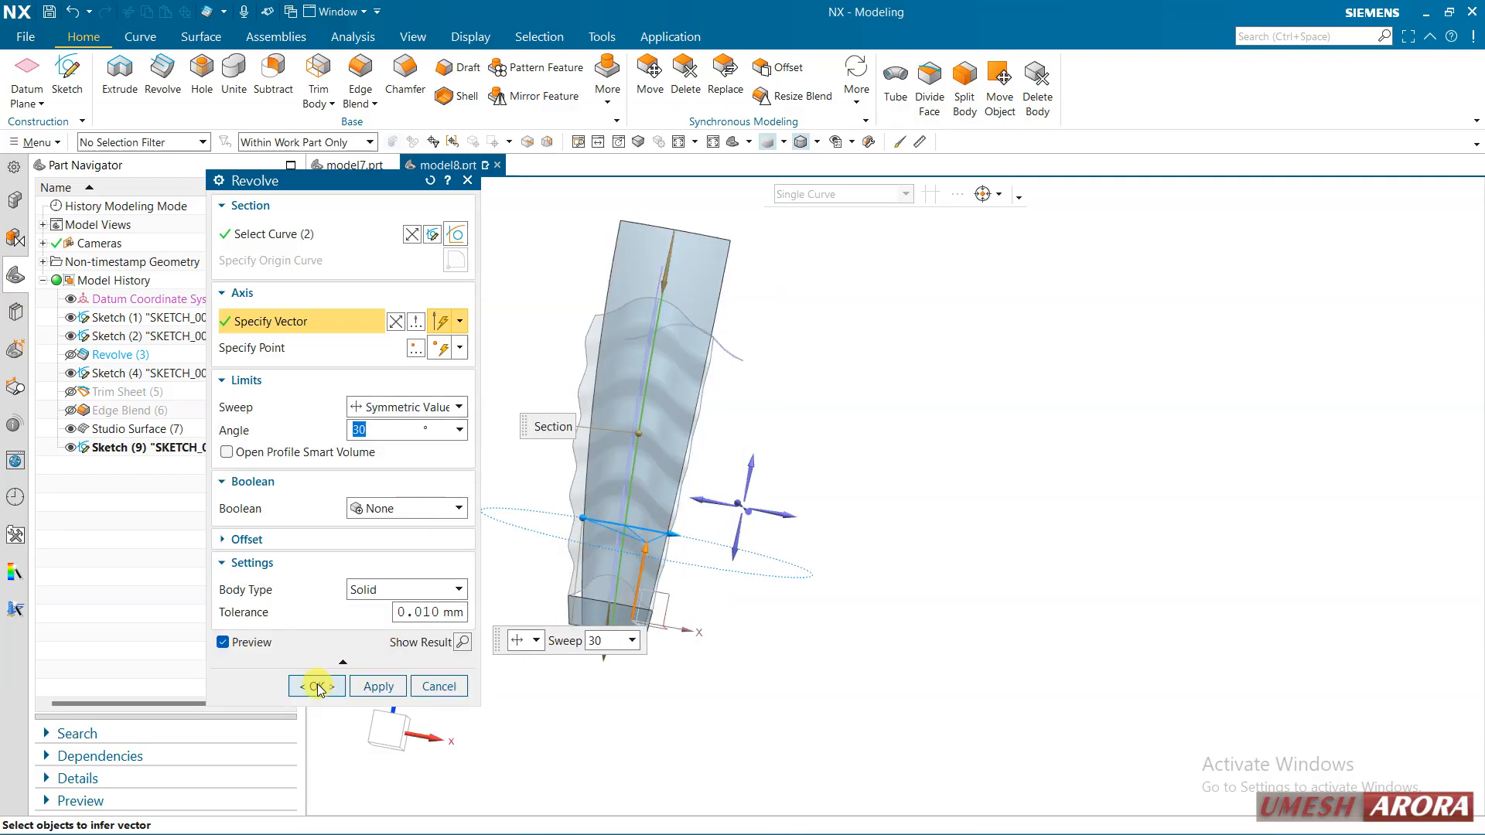
left_click(318, 685)
Create a Studio Surface between the rippled sheet's lower edge and the short revolved strip's bottom edge, using the strip's two side edges as guides.
middle_click_drag(766, 659, 839, 596)
scroll(663, 554, "down", 6)
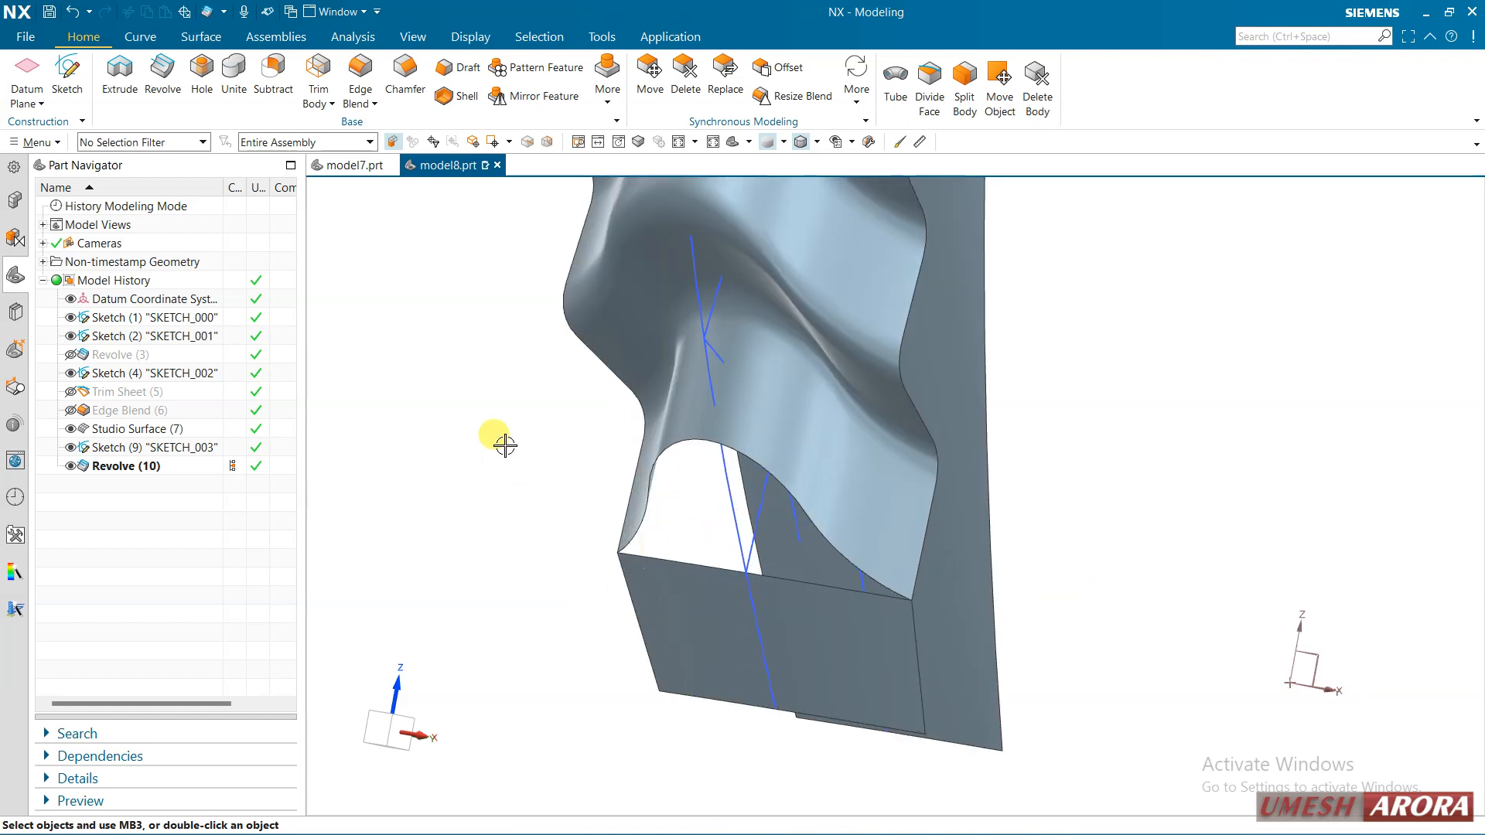
middle_click_drag(484, 389, 490, 391)
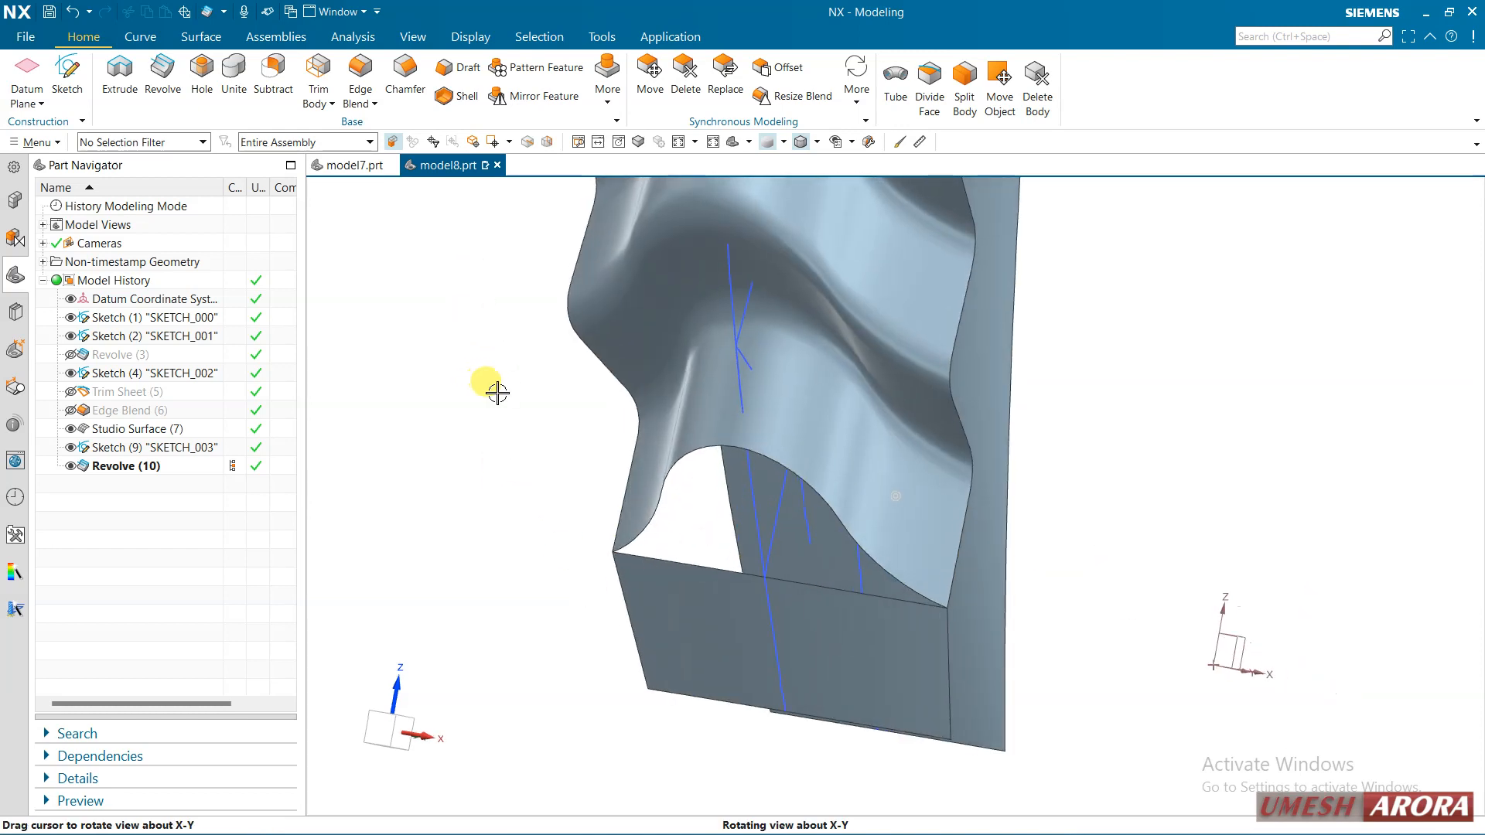
left_click(222, 38)
left_click(502, 67)
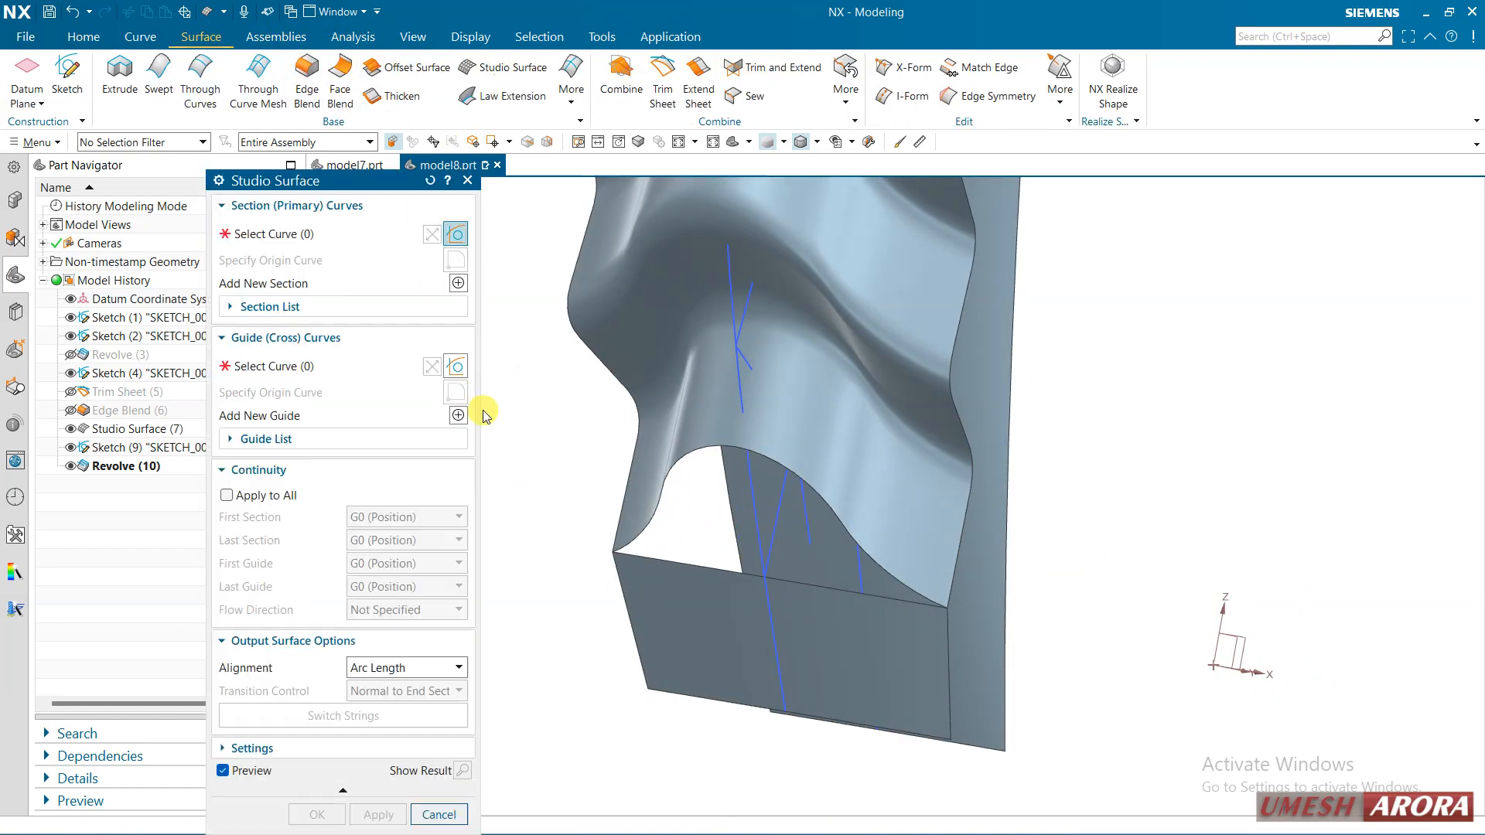
left_click(588, 565)
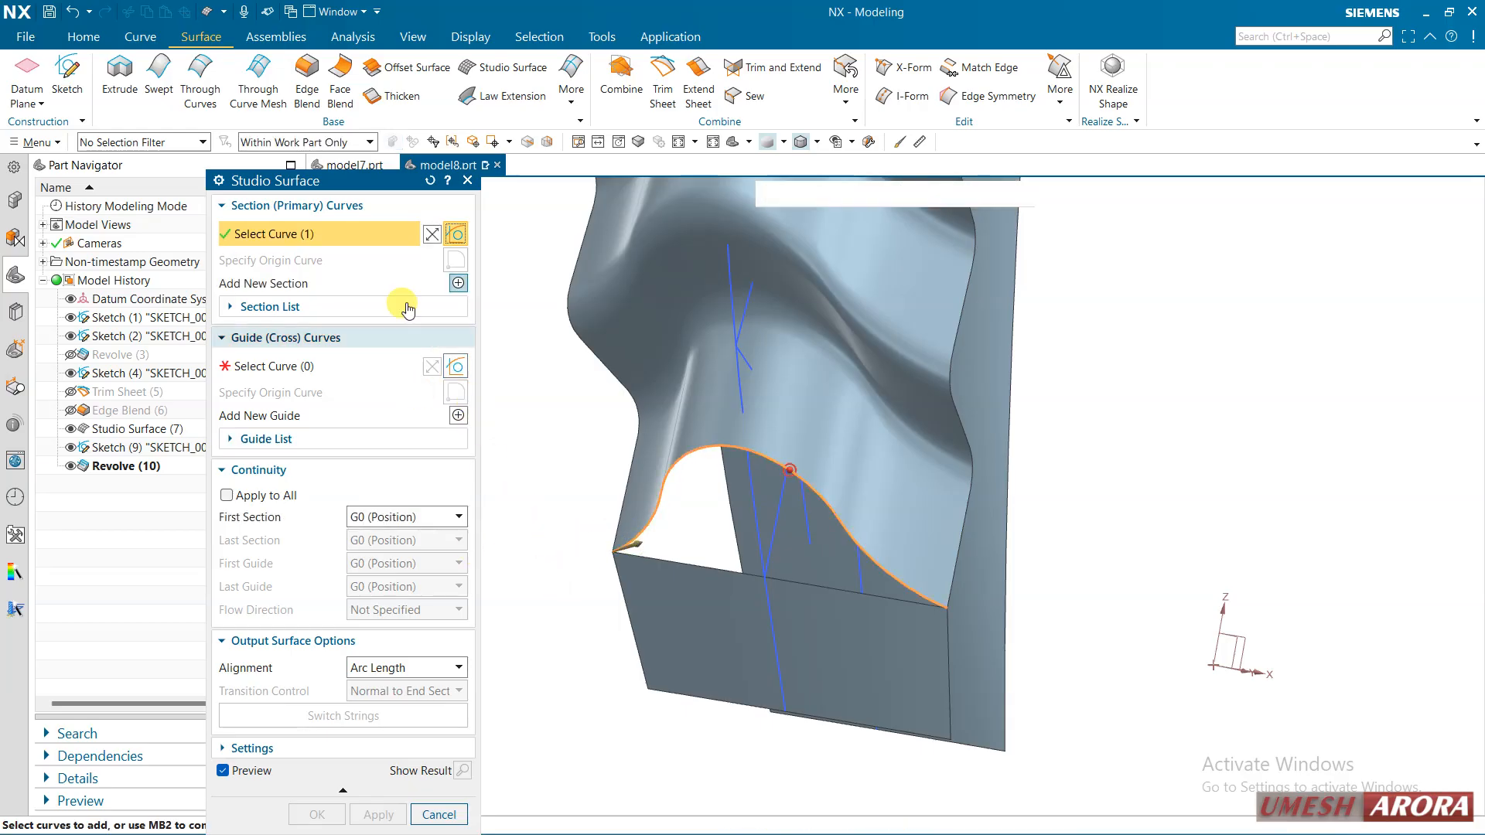
middle_click(675, 701)
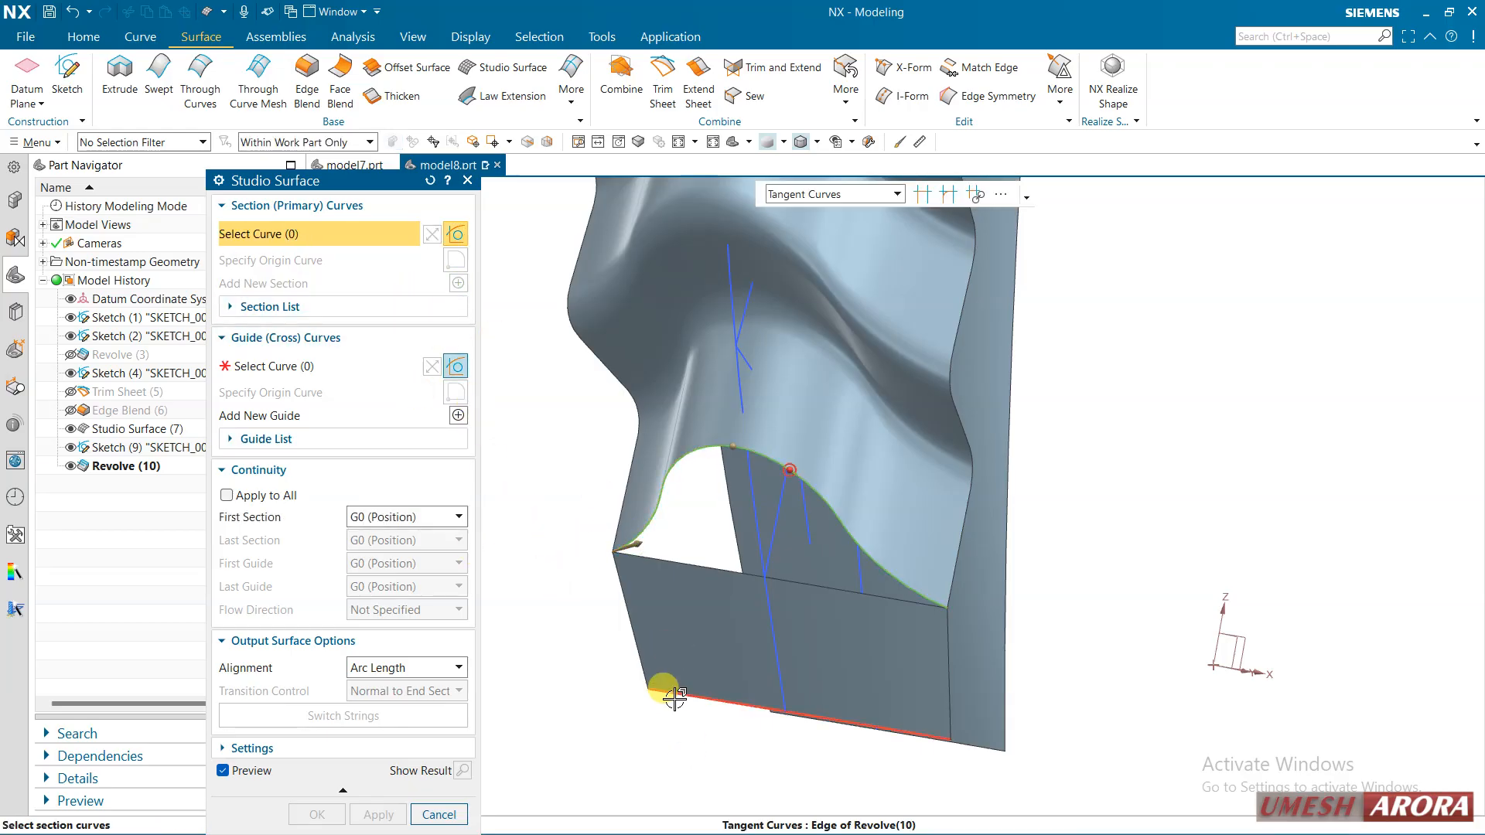
left_click(674, 698)
left_click(312, 369)
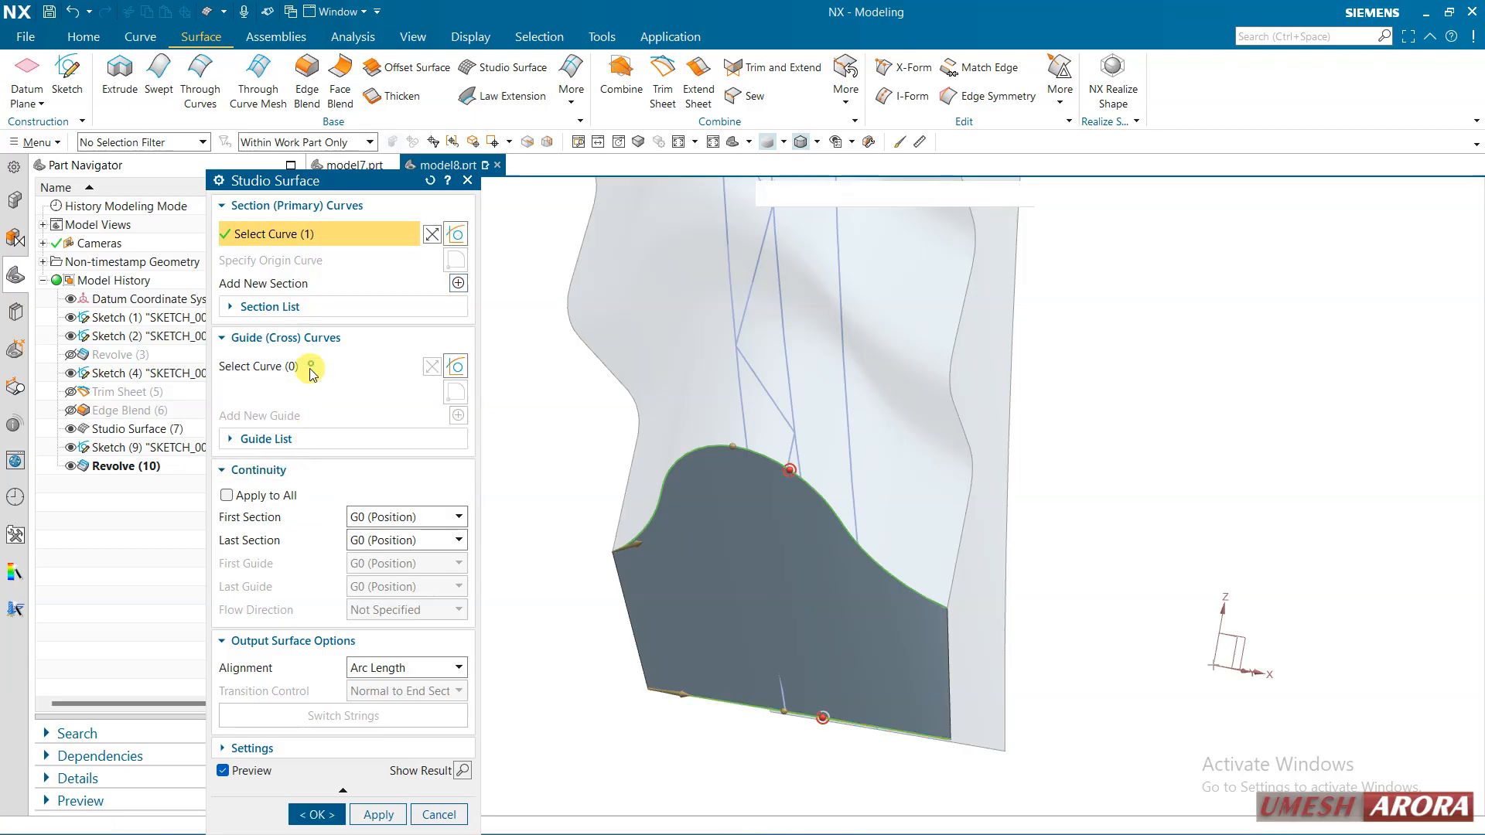
left_click(957, 636)
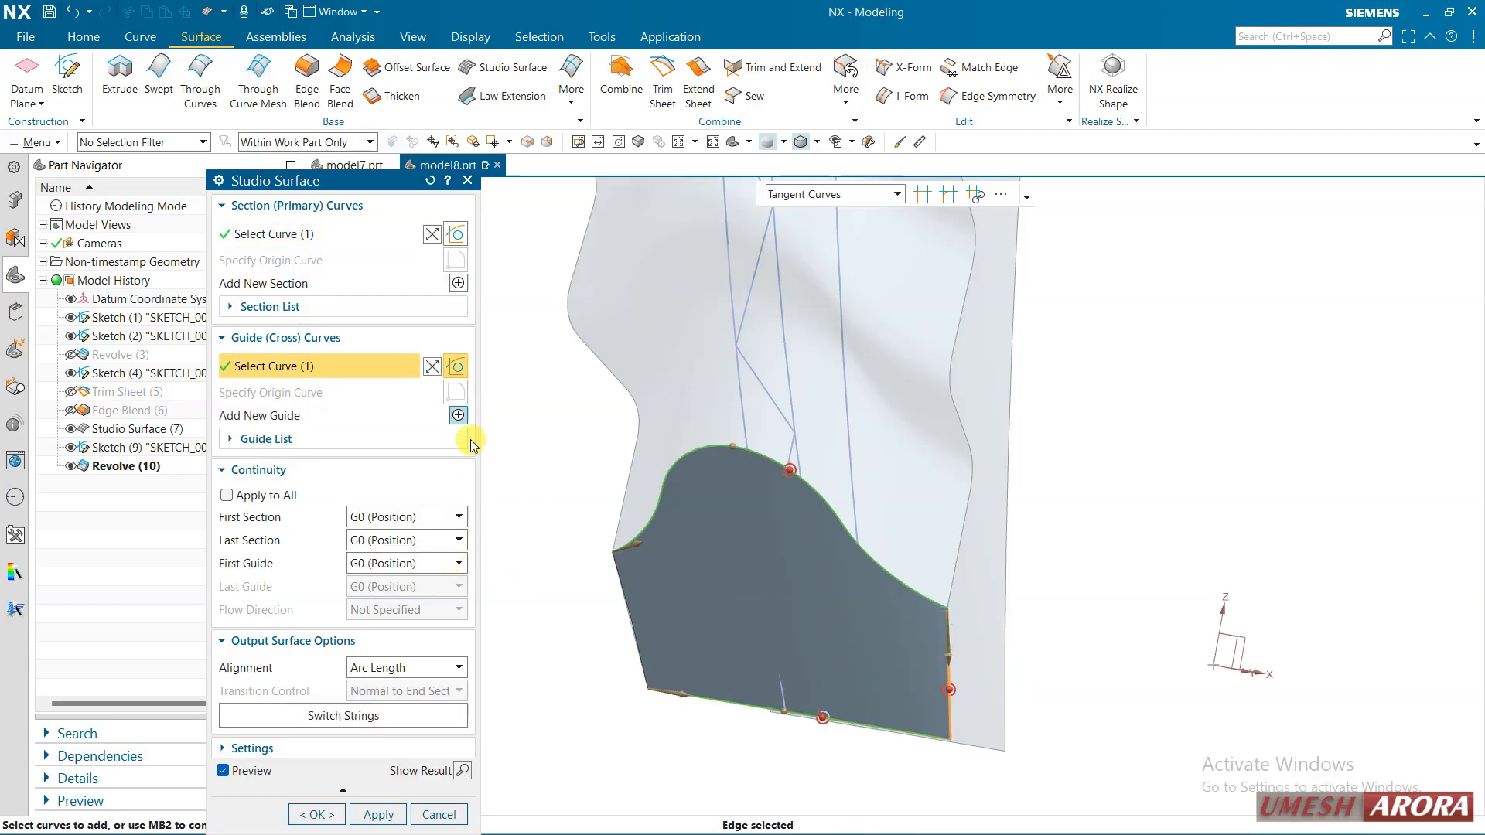
left_click(629, 607)
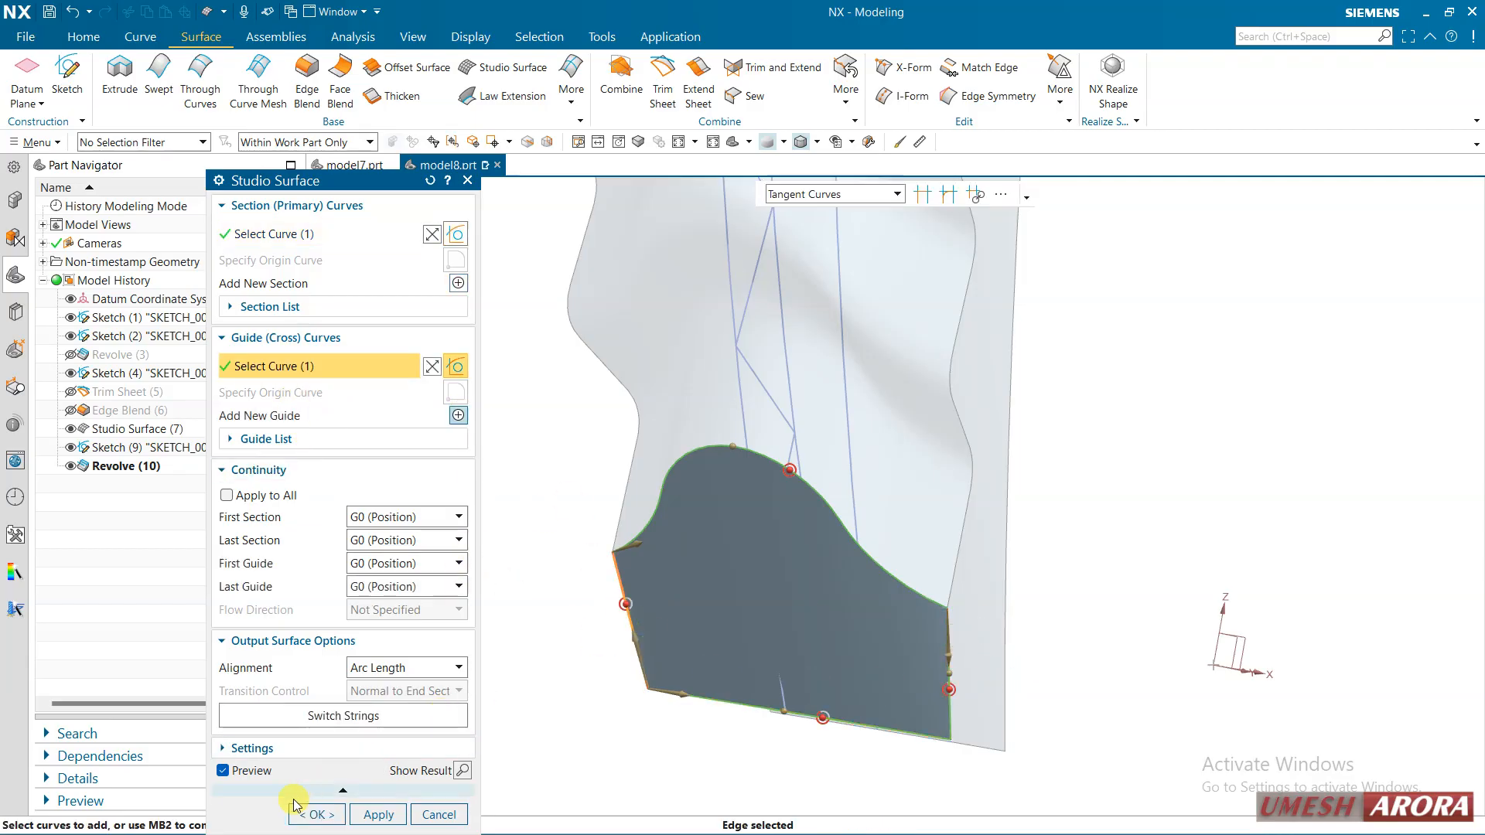
left_click(317, 815)
middle_click_drag(557, 702, 918, 663)
scroll(919, 663, "down", 4)
mouse_move(1097, 451)
middle_mouse_down("shift")
mouse_move(1049, 522)
mouse_move(881, 469)
mouse_move(773, 504)
mouse_move(863, 488)
mouse_move(715, 575)
mouse_move(787, 577)
mouse_move(768, 578)
middle_mouse_up("shift")
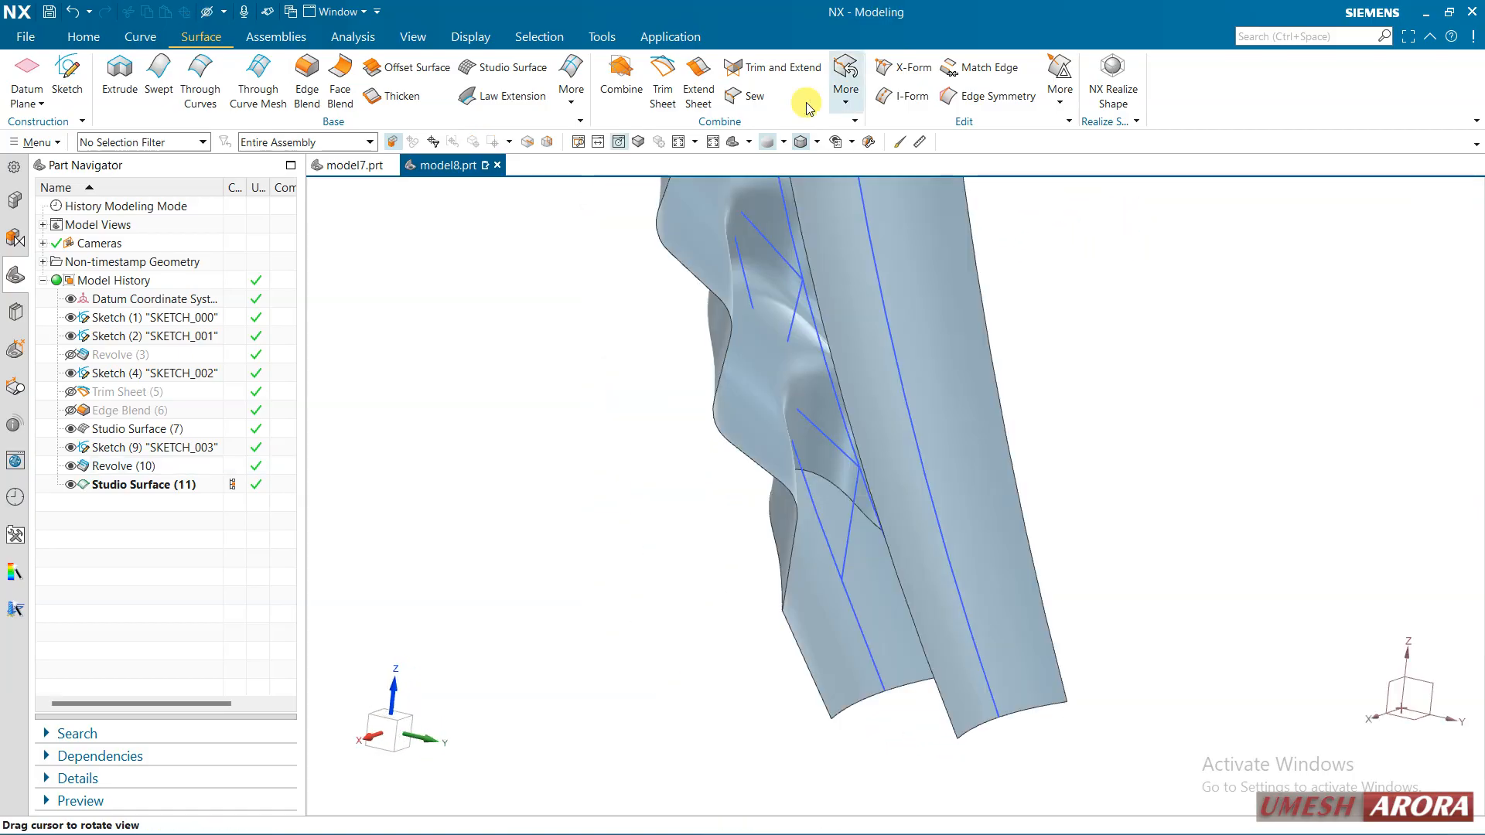
left_click(309, 74)
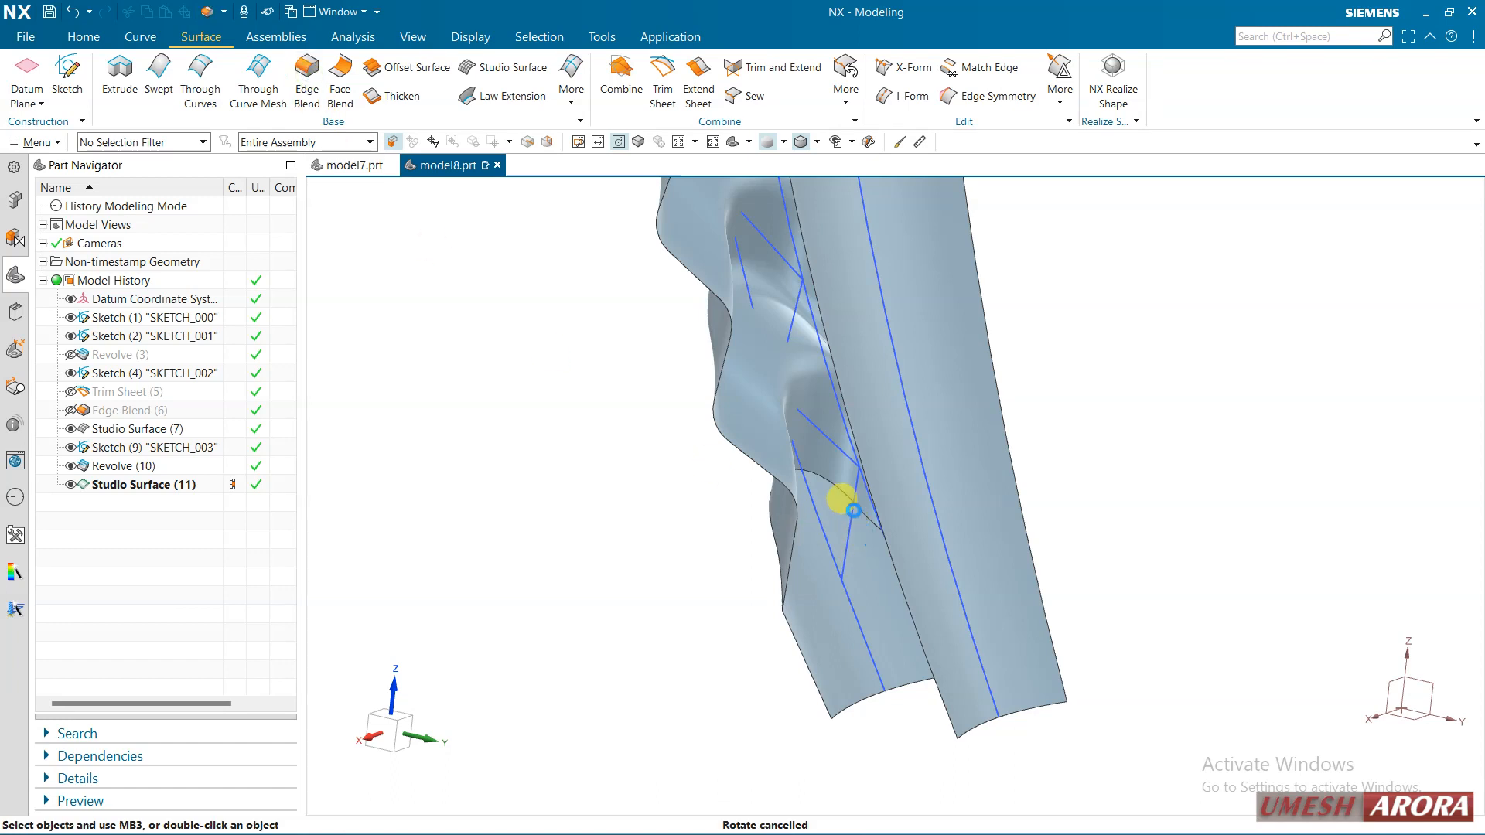
middle_click_drag(703, 536, 772, 490)
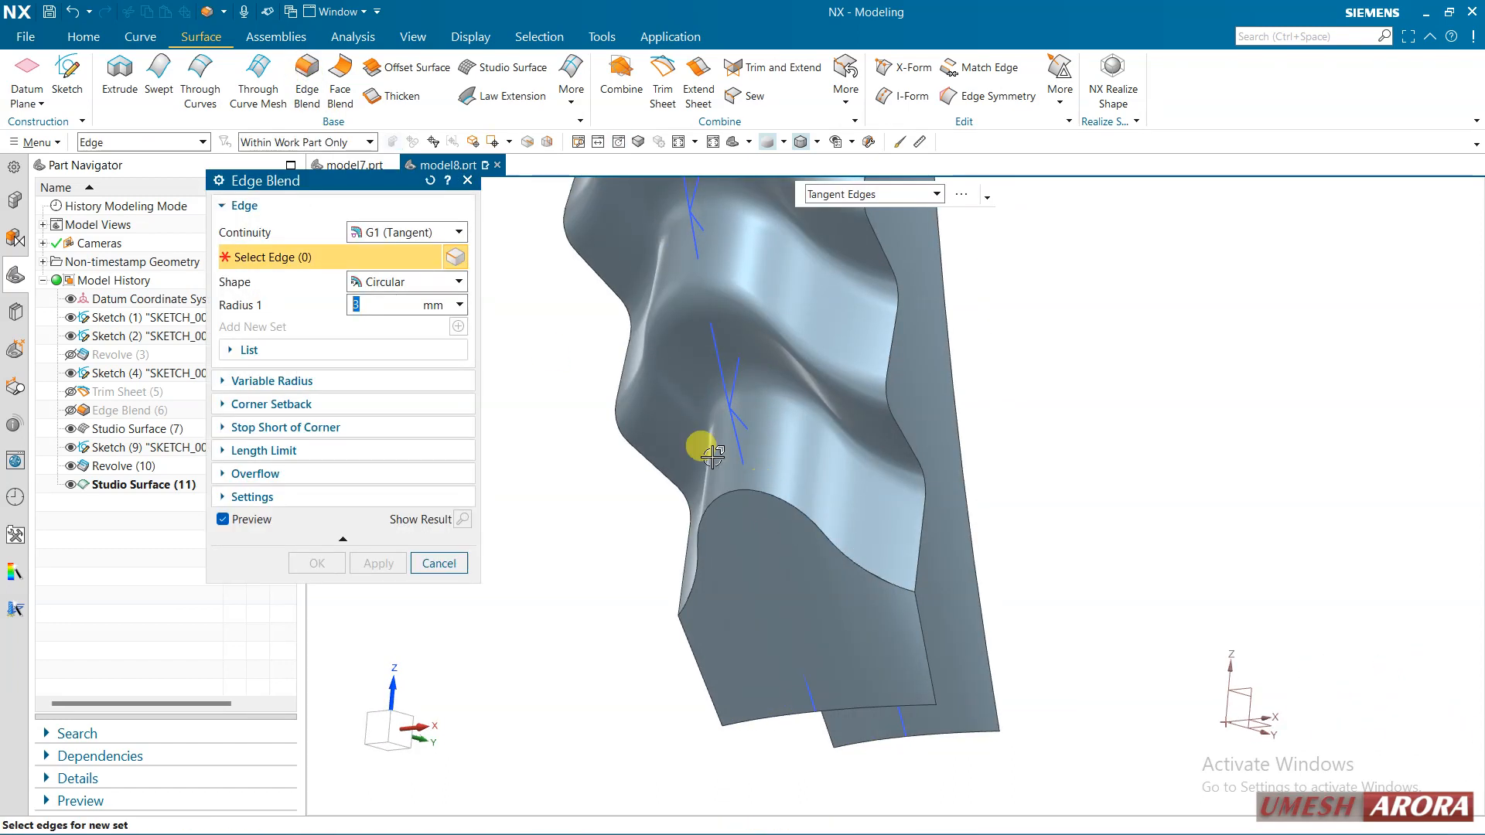
left_click(439, 563)
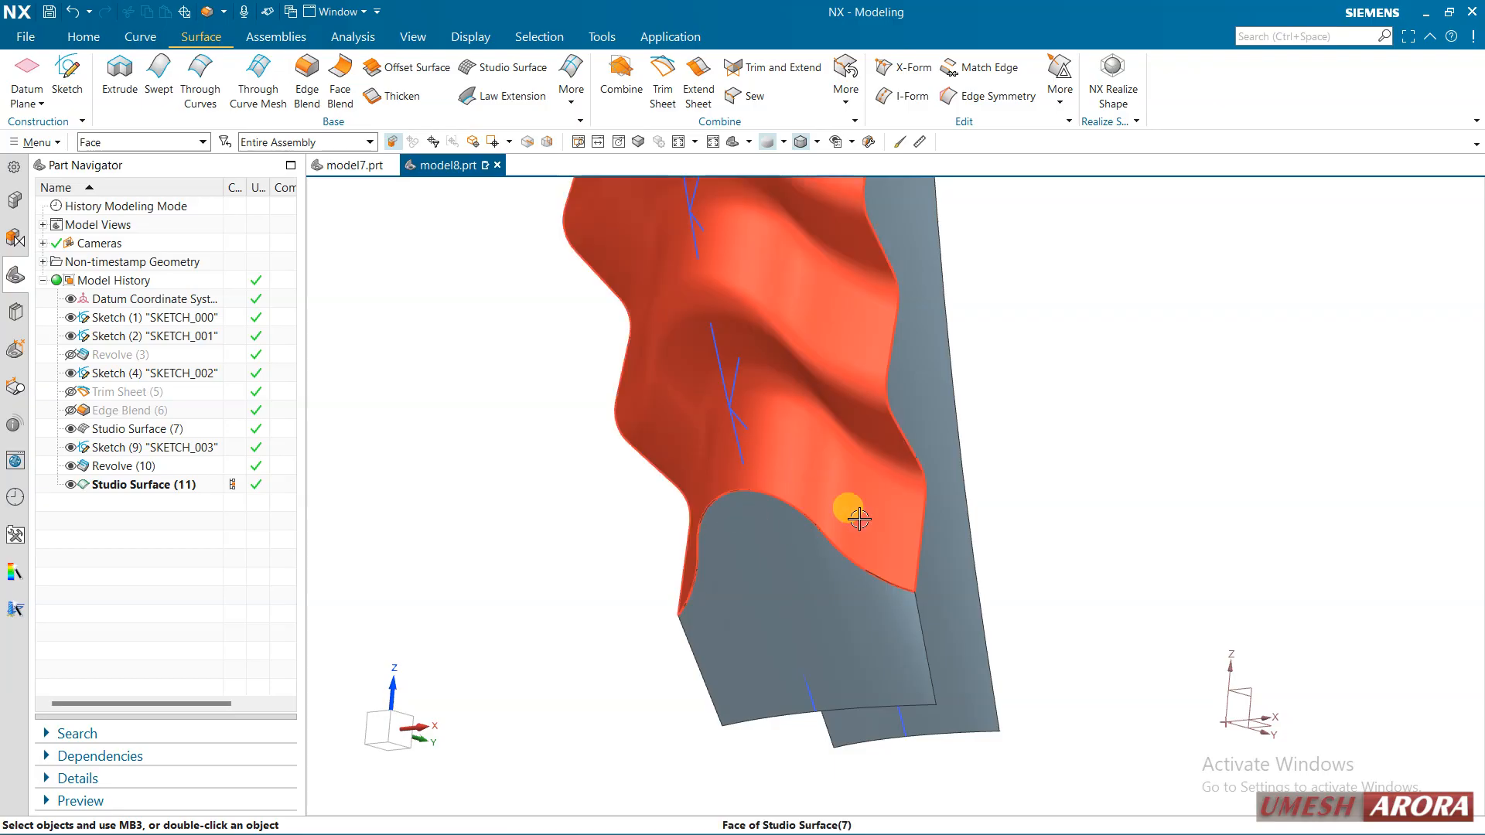
Create a new sketch on the vertical XZ plane, facing the rippled sheet's upper end.
scroll(1039, 464, "down", 5)
middle_click_drag(1024, 470, 947, 527, "shift")
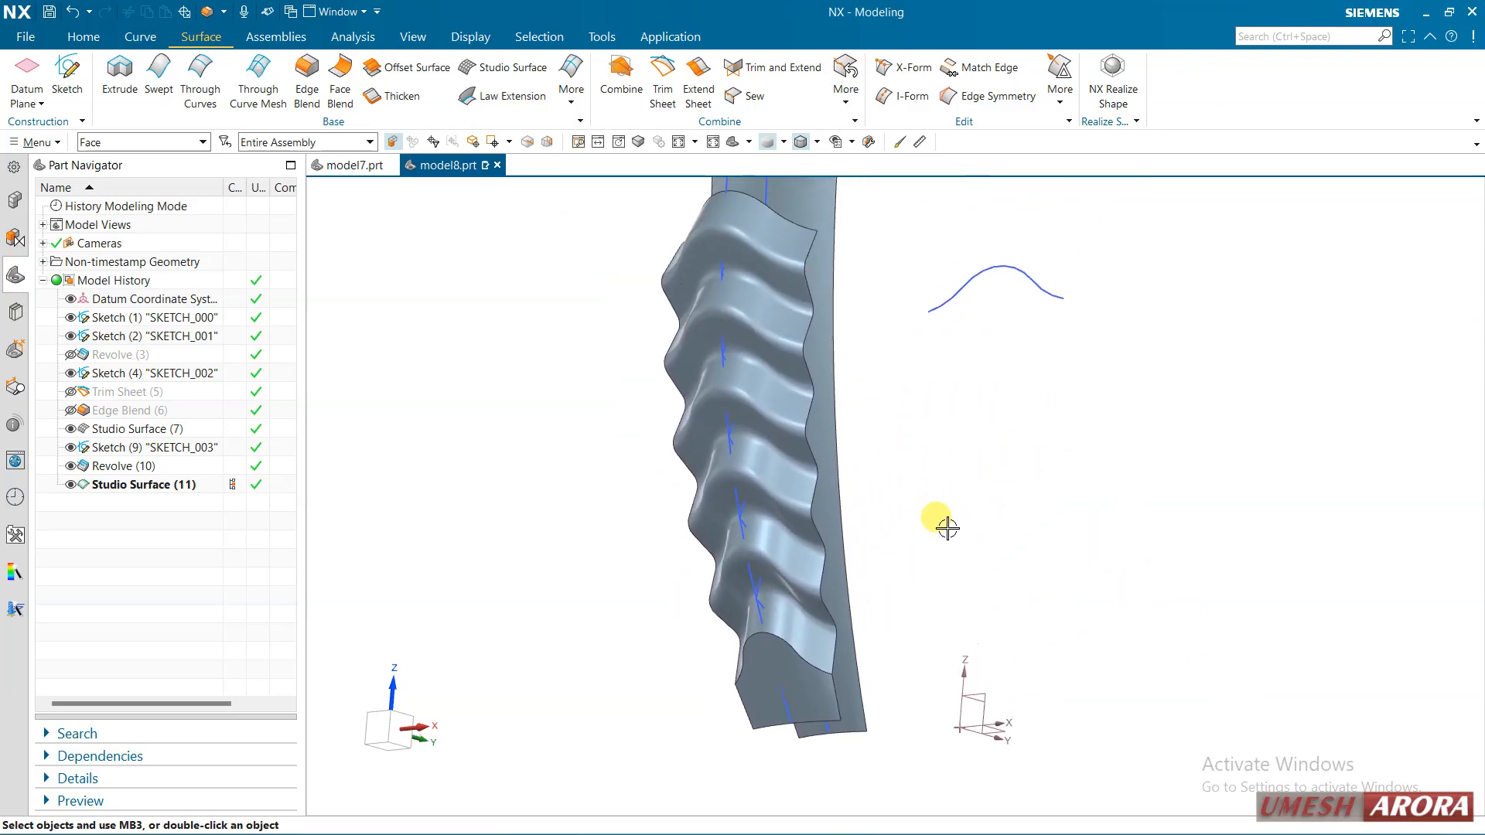
middle_click_drag(637, 352, 845, 384)
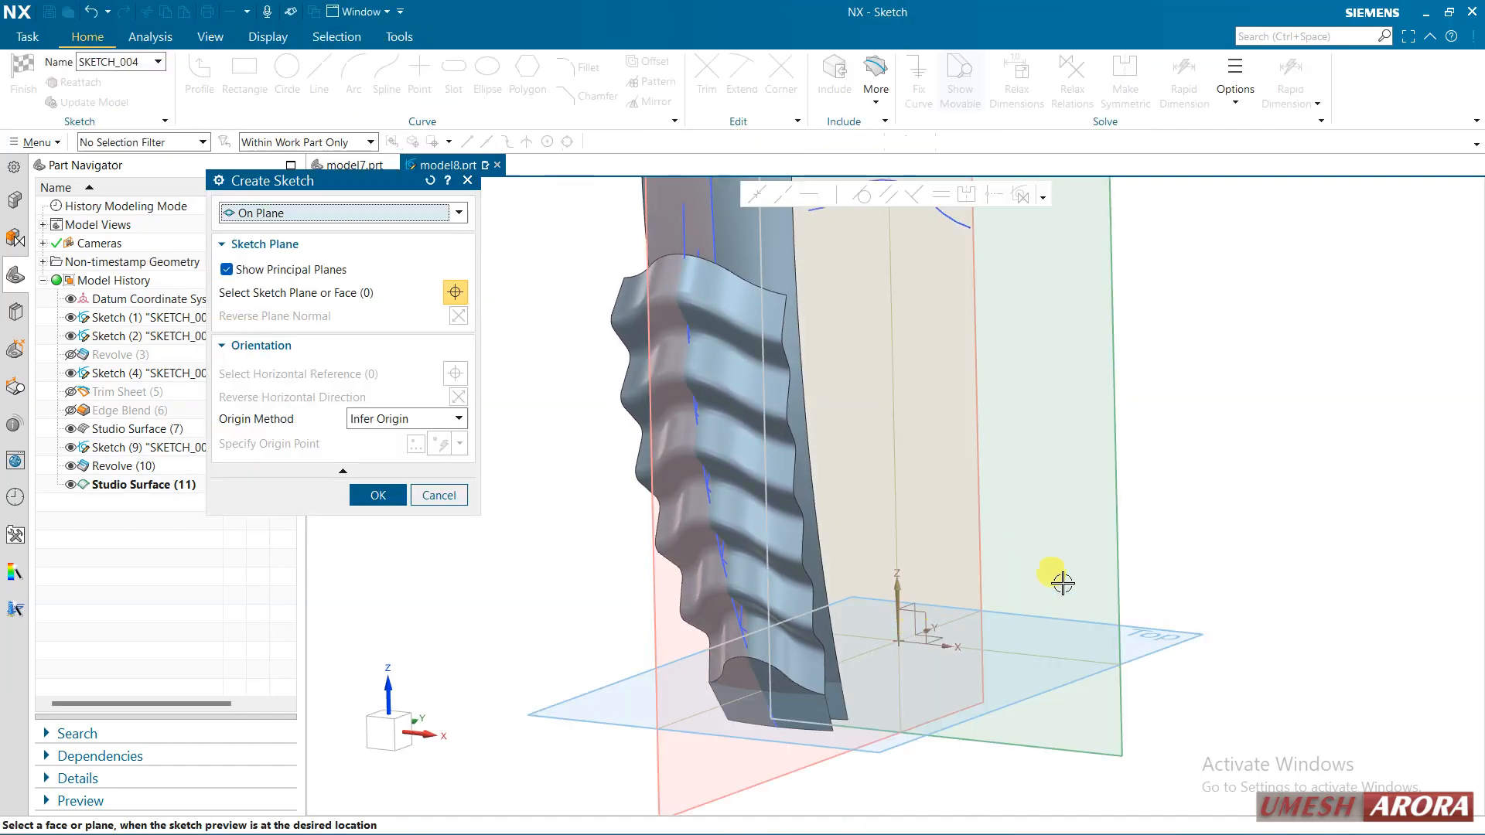
left_click(1117, 524)
middle_click(1185, 560)
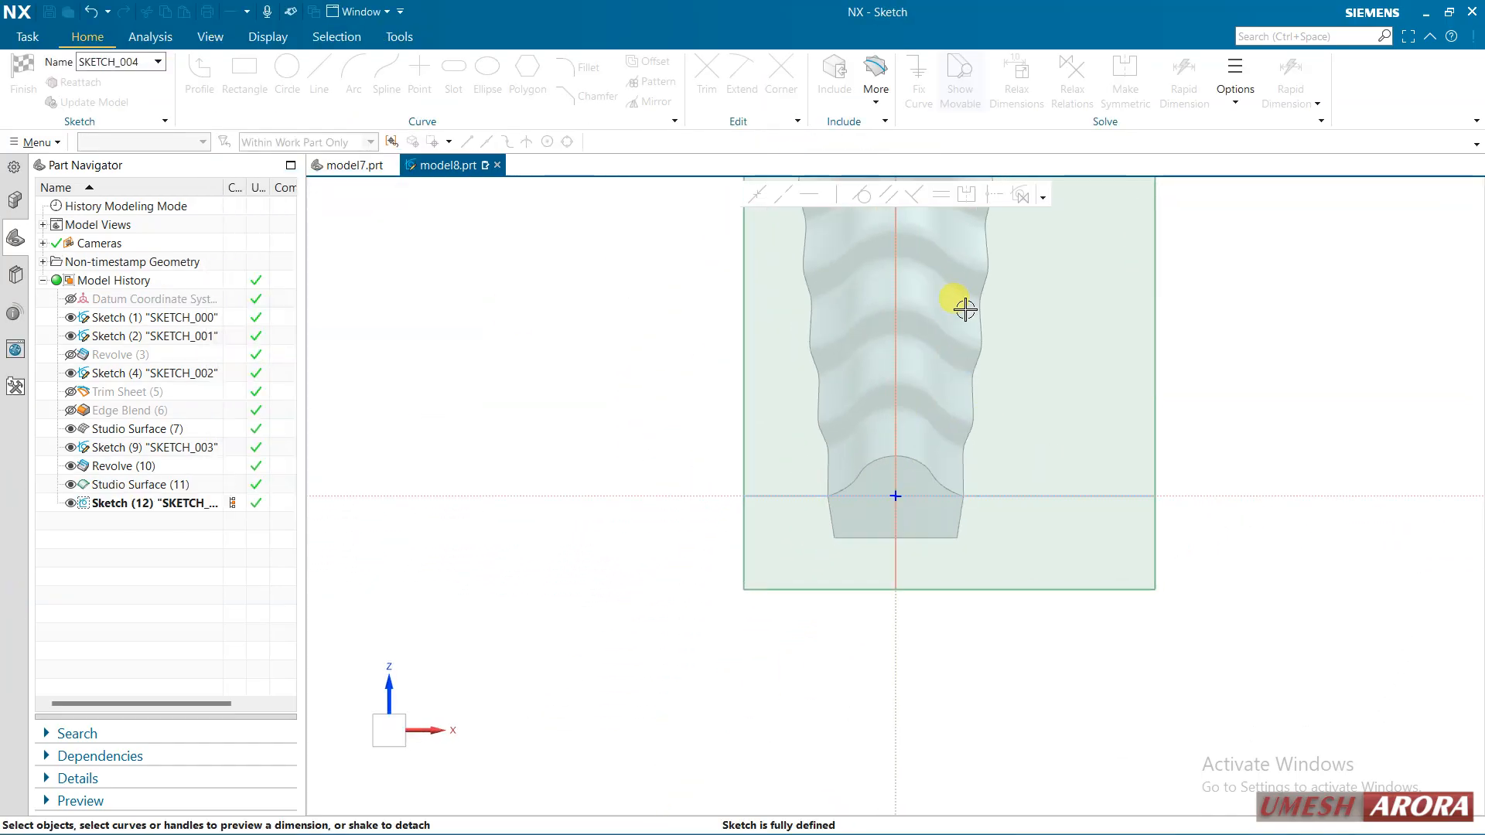
middle_click_drag(919, 328, 911, 639, "shift")
scroll(896, 364, "up", 4)
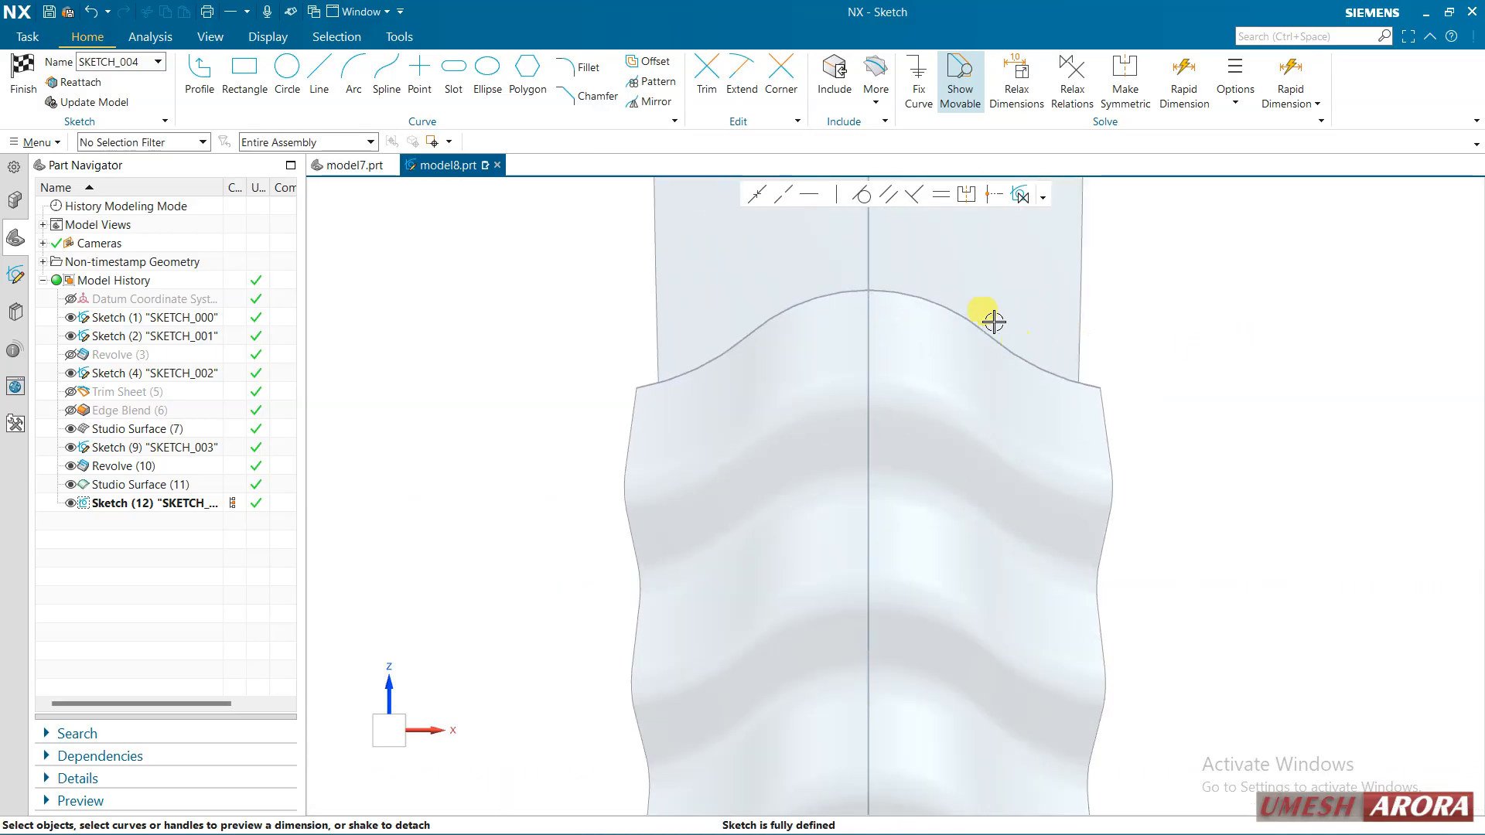
Offset the three connected arcs along the rippled sheet's upper end 1 mm downward, selecting within the work part only, and finish the sketch.
left_click(654, 60)
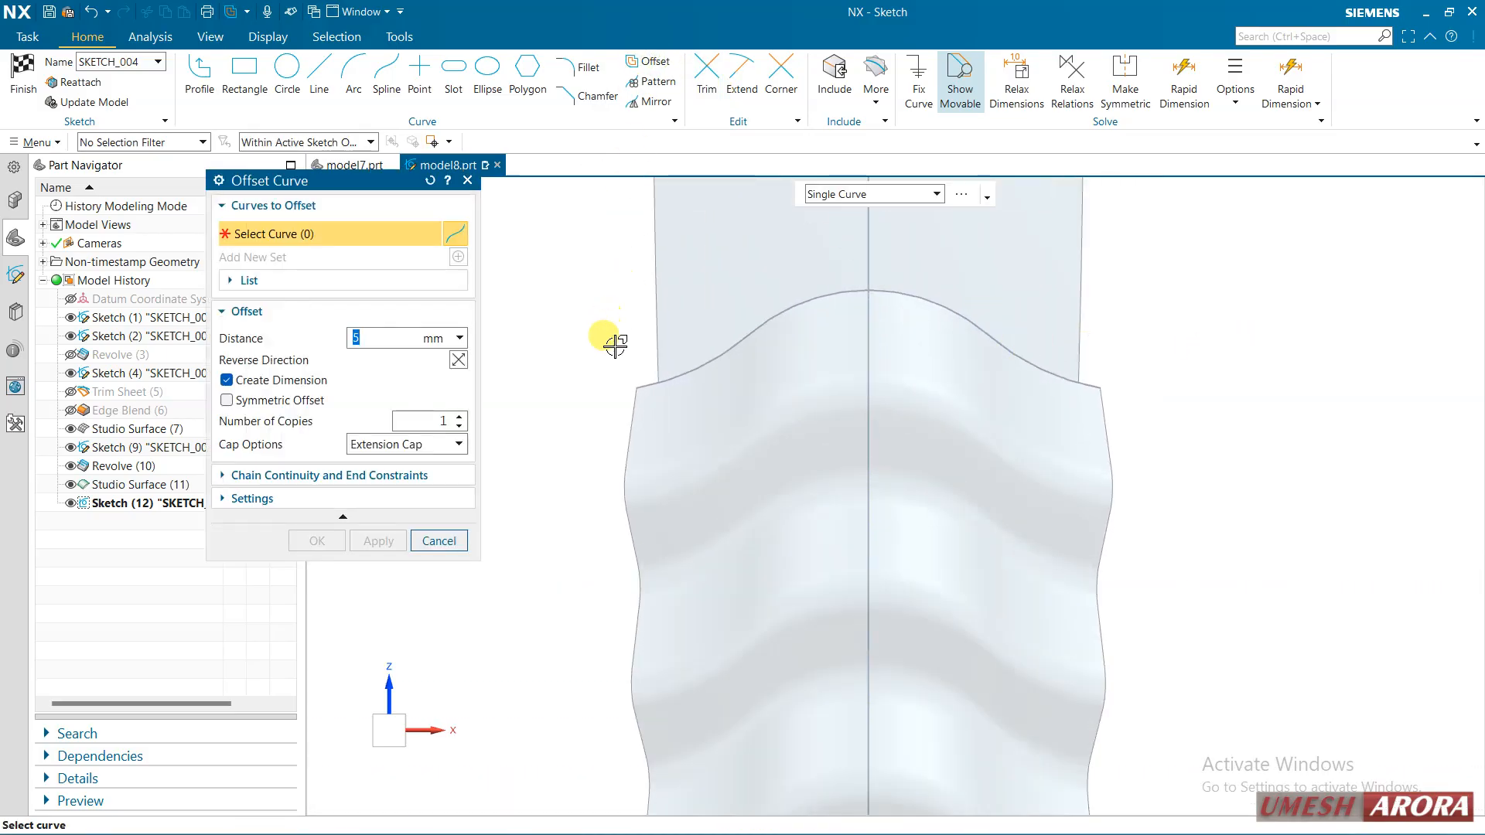
left_click(839, 195)
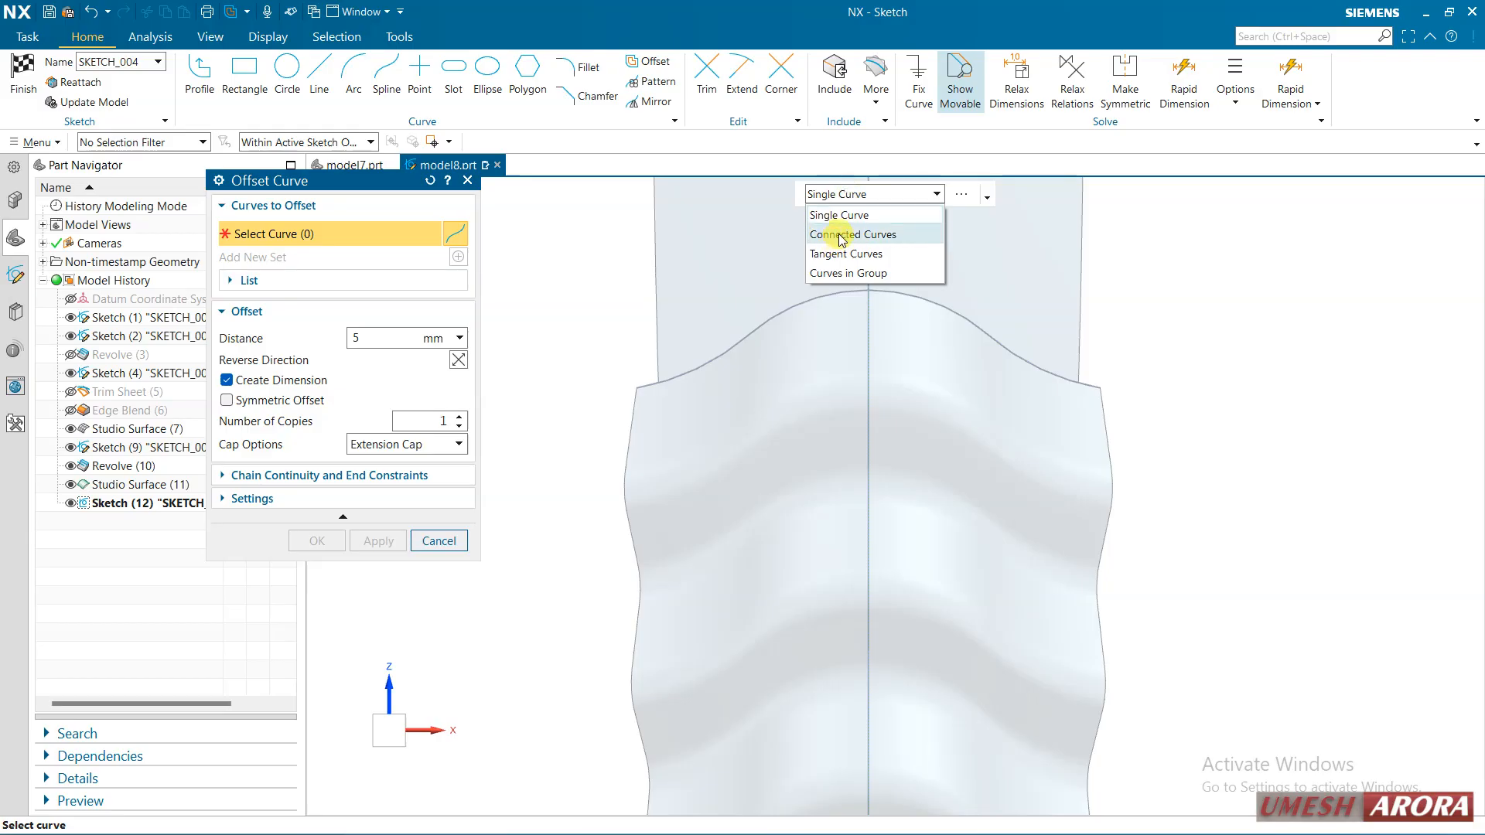
left_click(847, 232)
left_click(361, 141)
left_click(318, 163)
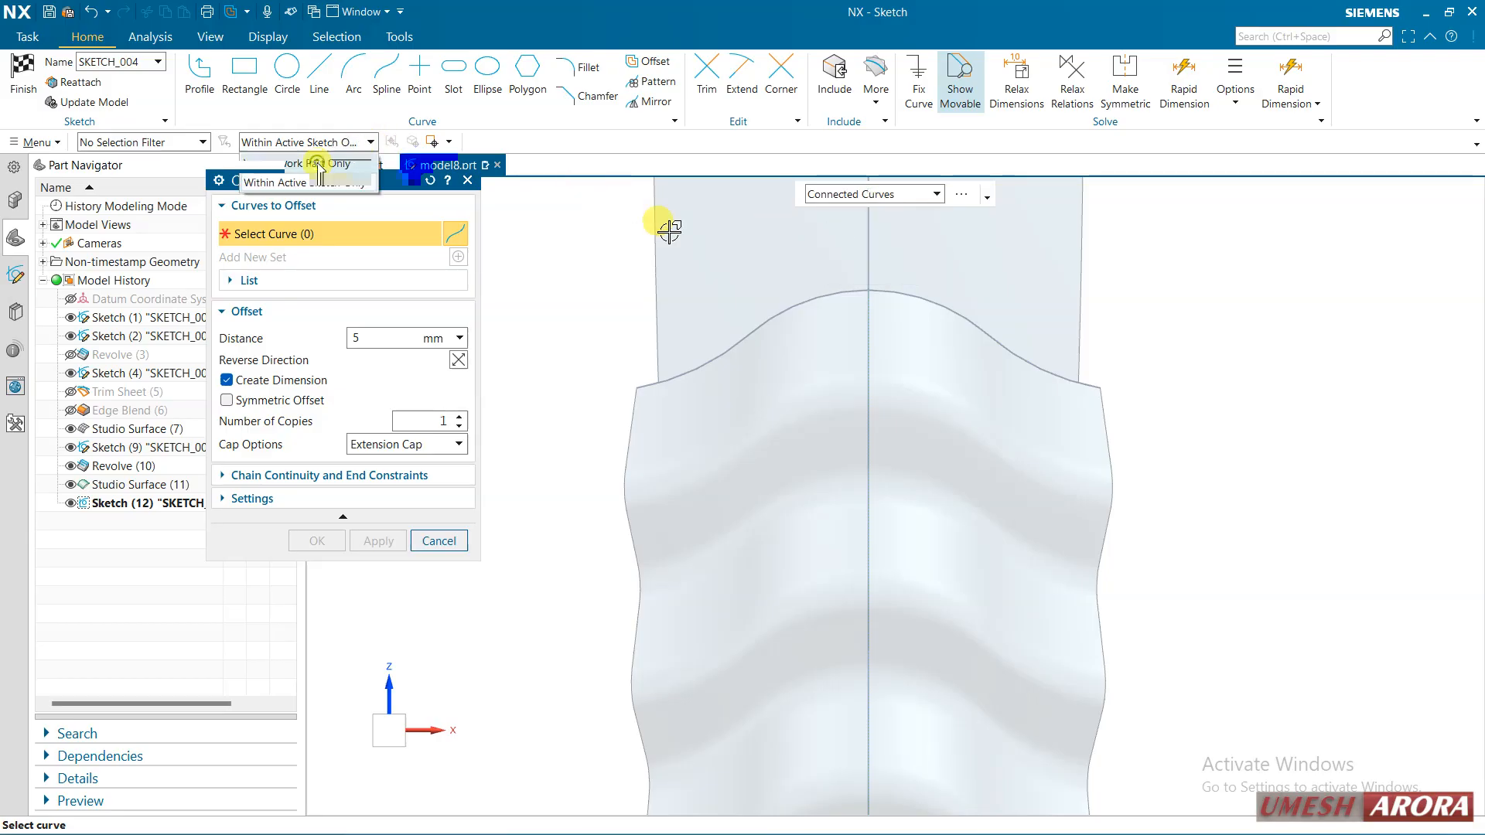
left_click(715, 354)
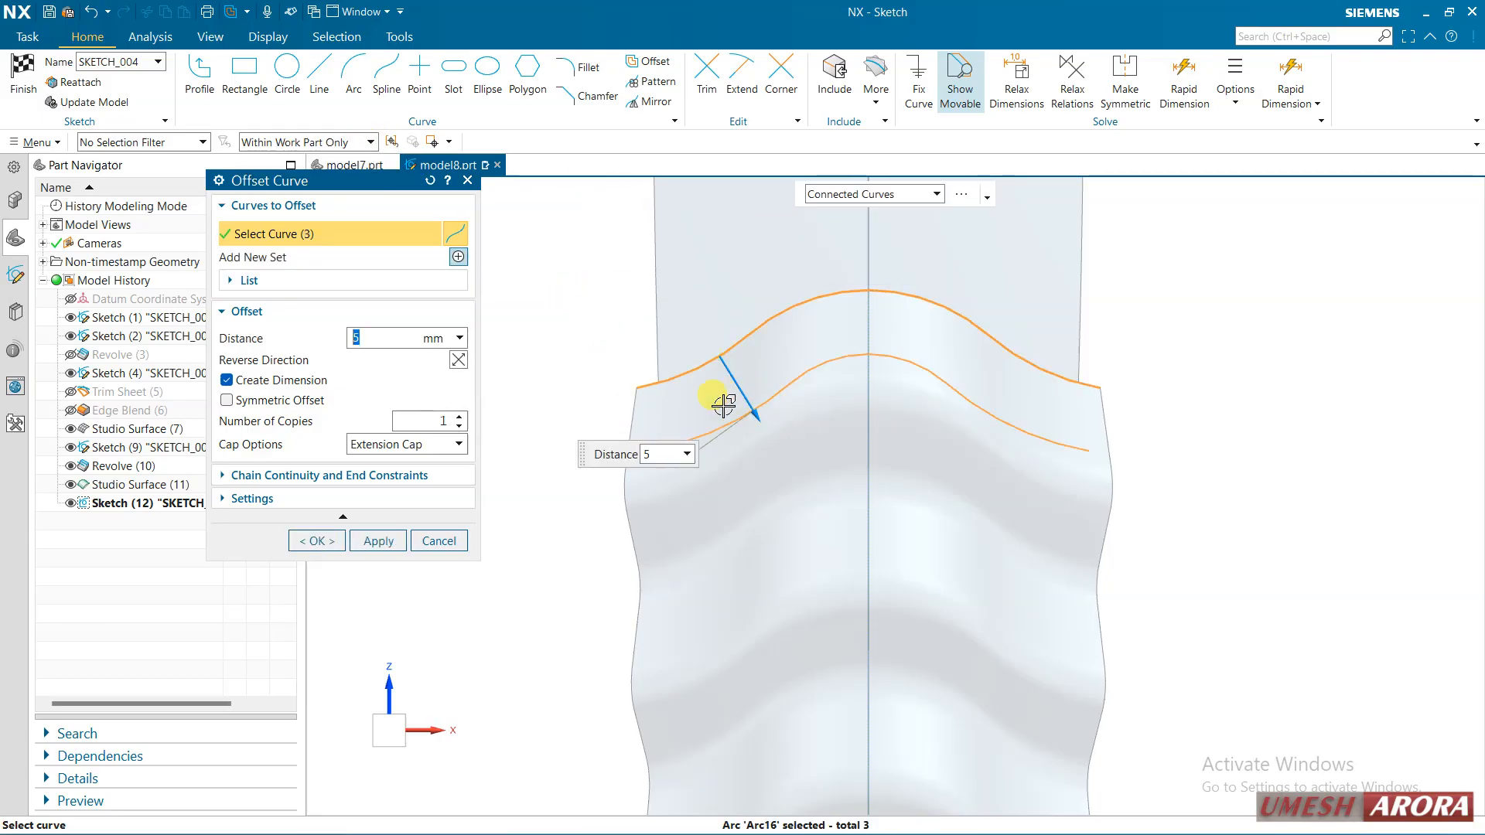
type("1")
key("Return")
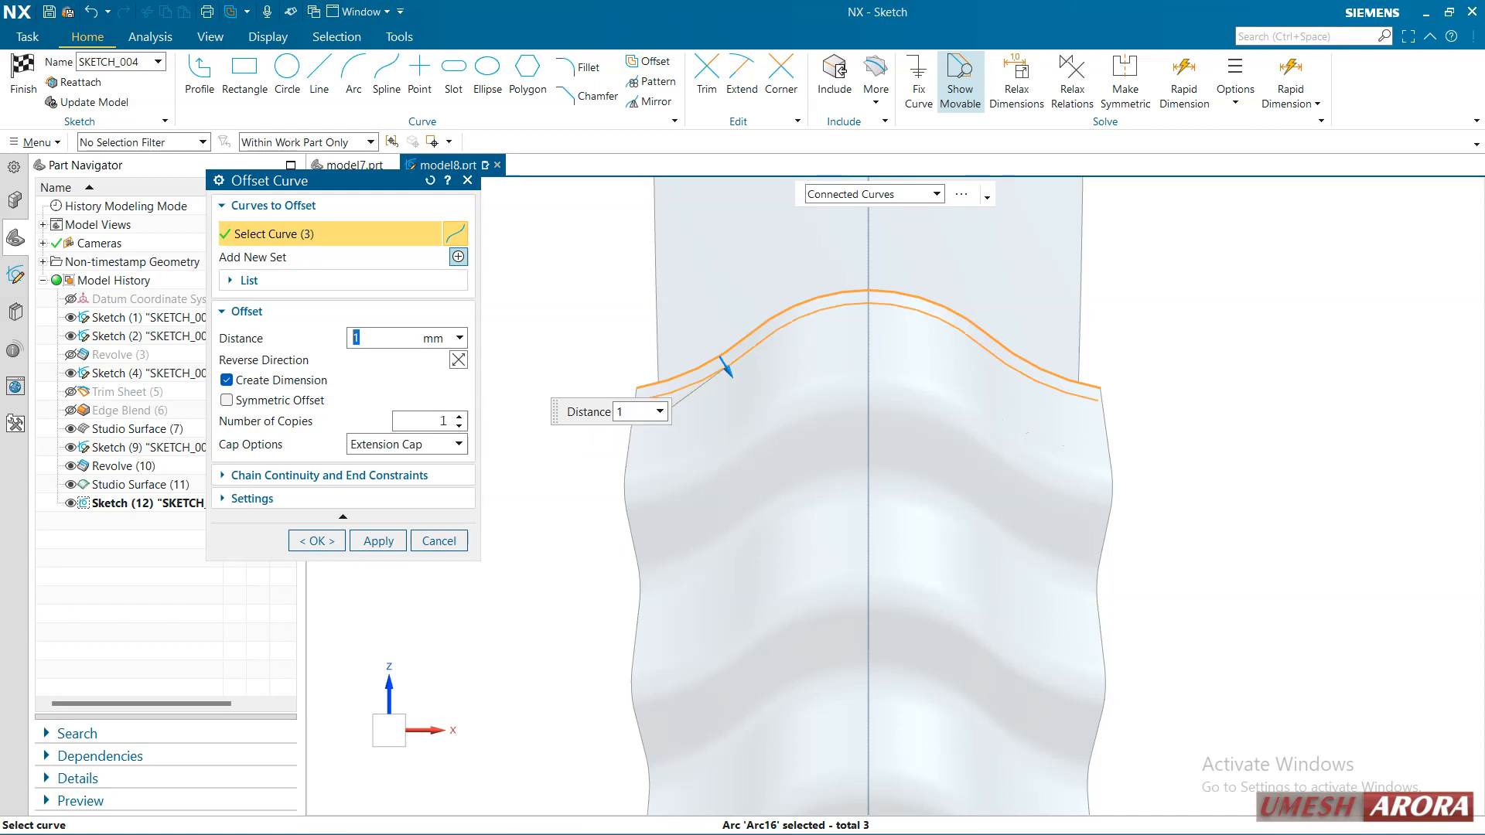
left_click(316, 541)
left_click(24, 76)
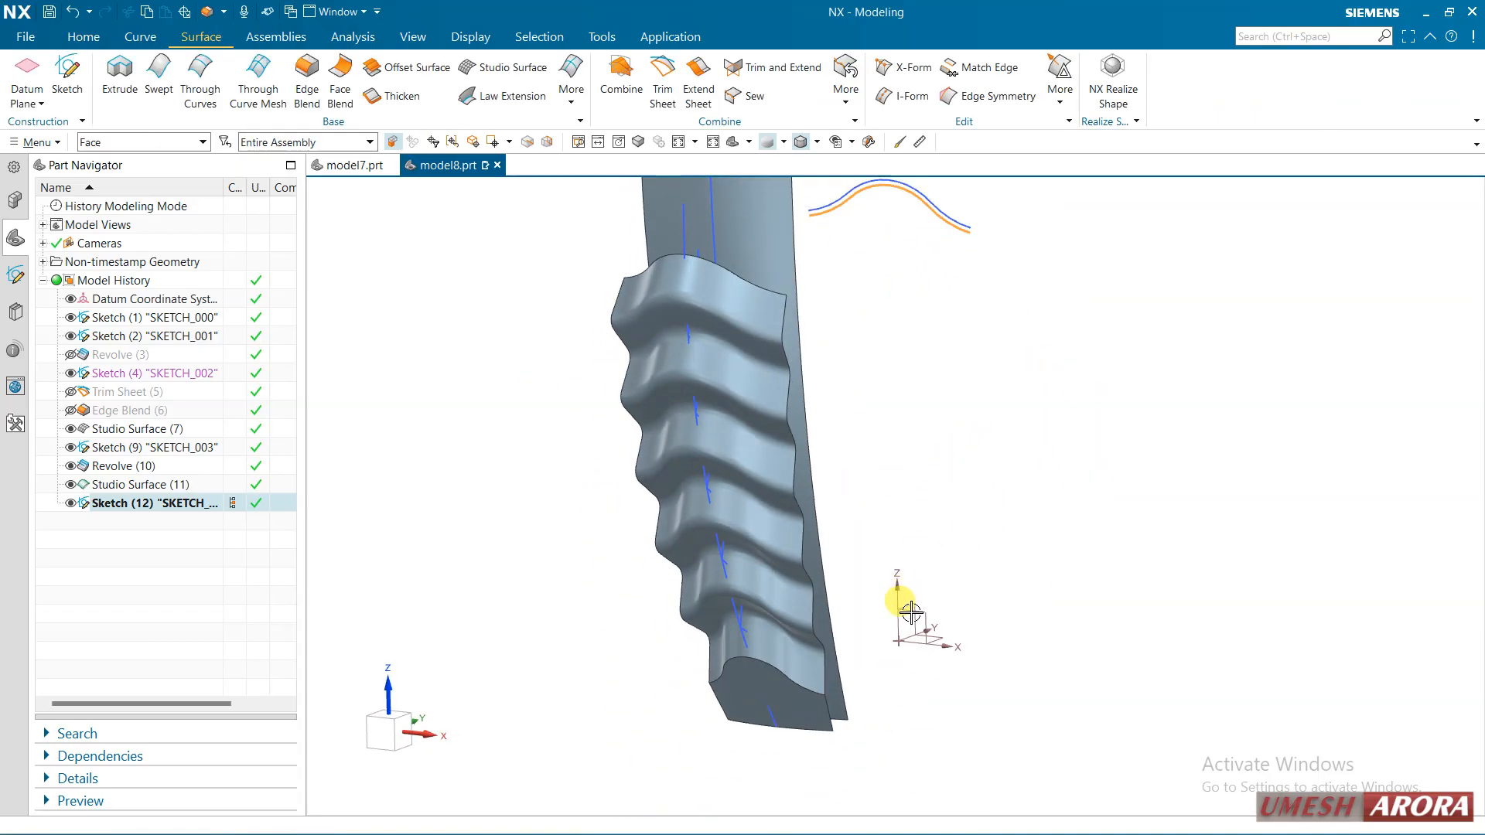
Trim the revolved sheet behind the rippled one with the offset wave curve projected along the Y axis, discarding the region above it.
left_click(663, 85)
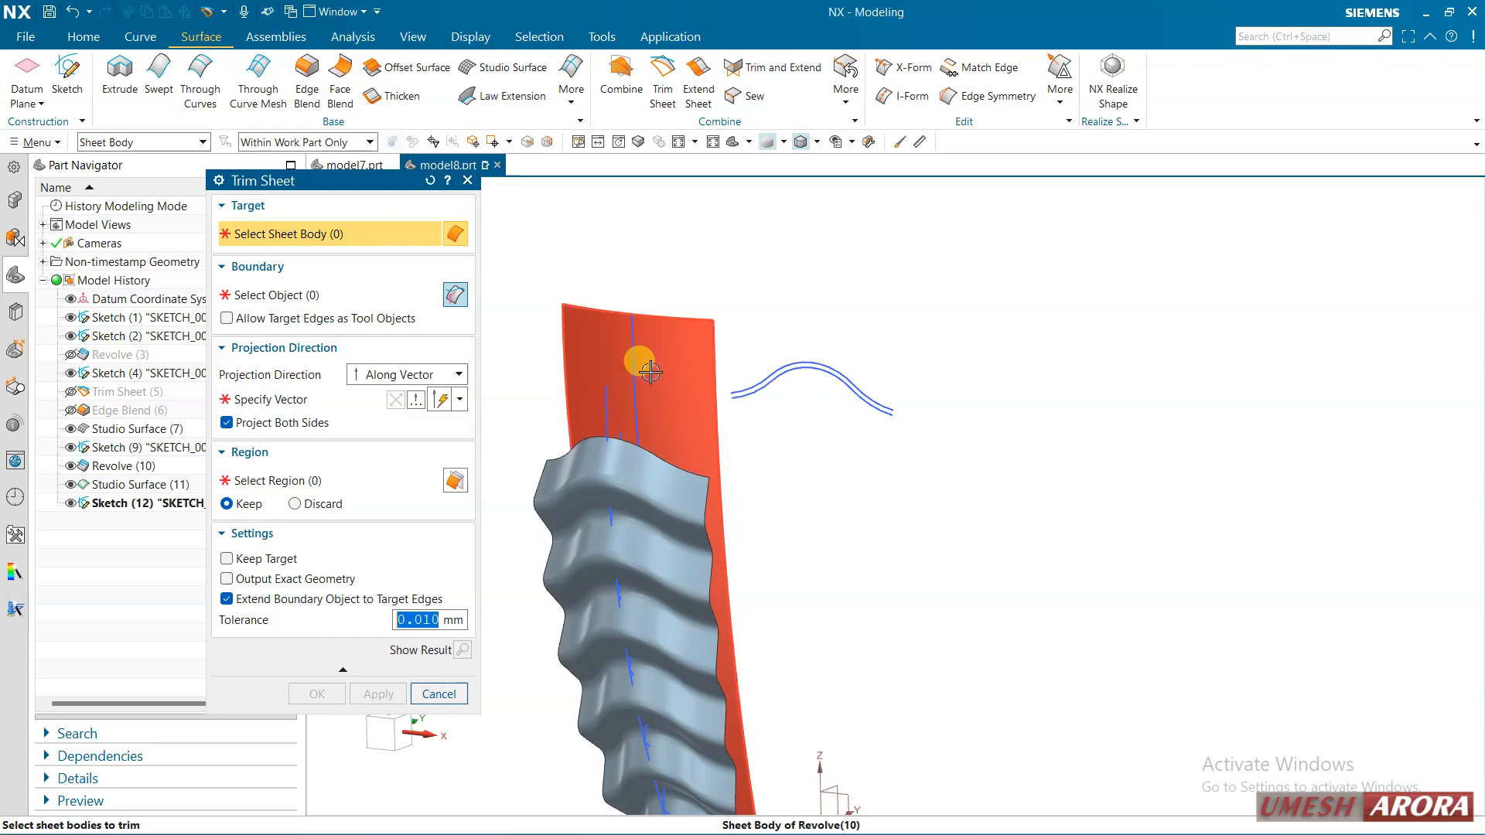
left_click(739, 418)
left_click(745, 400)
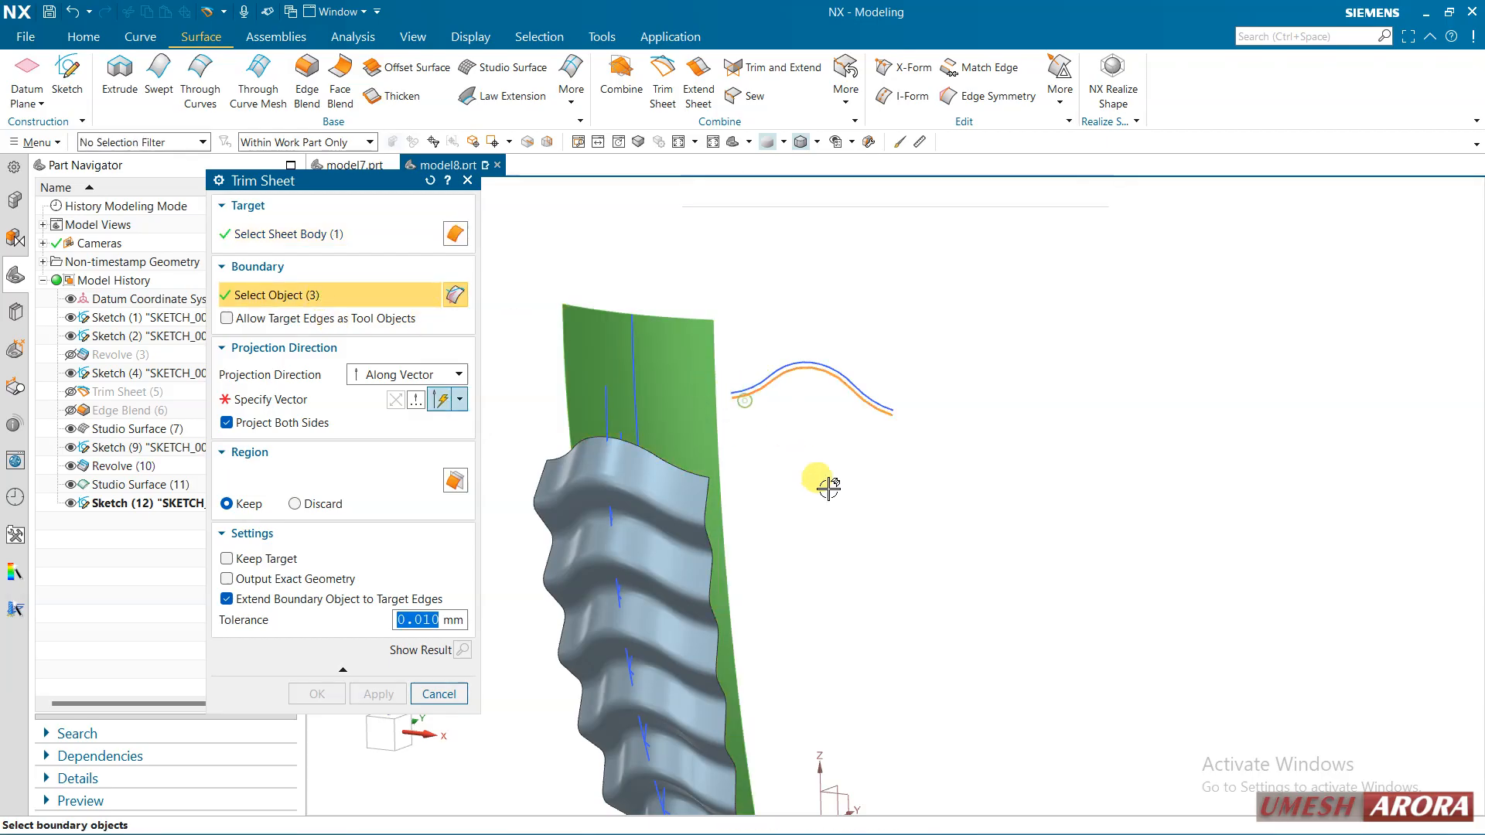
middle_click(611, 437)
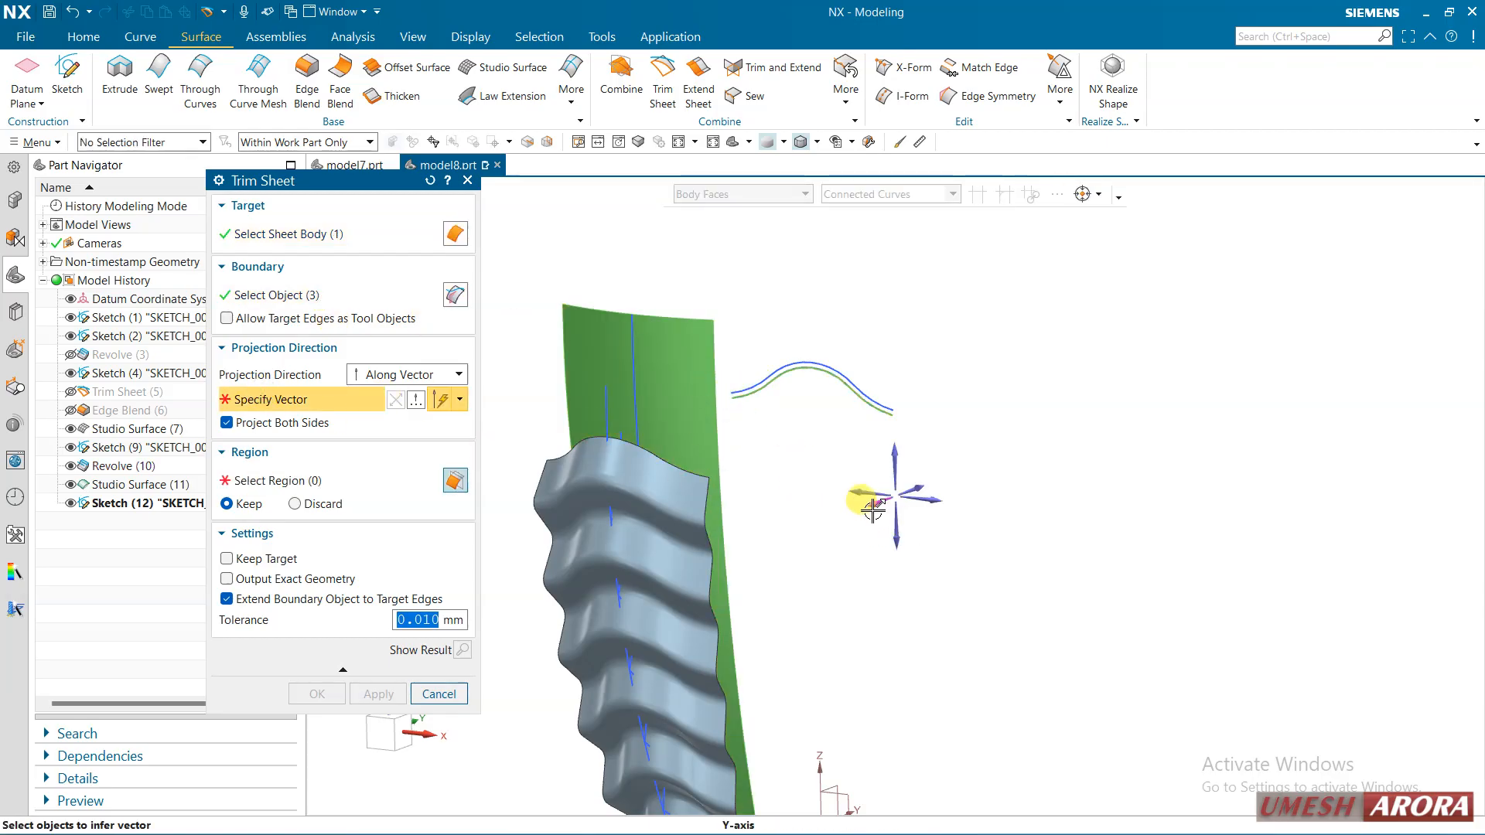
left_click(872, 510)
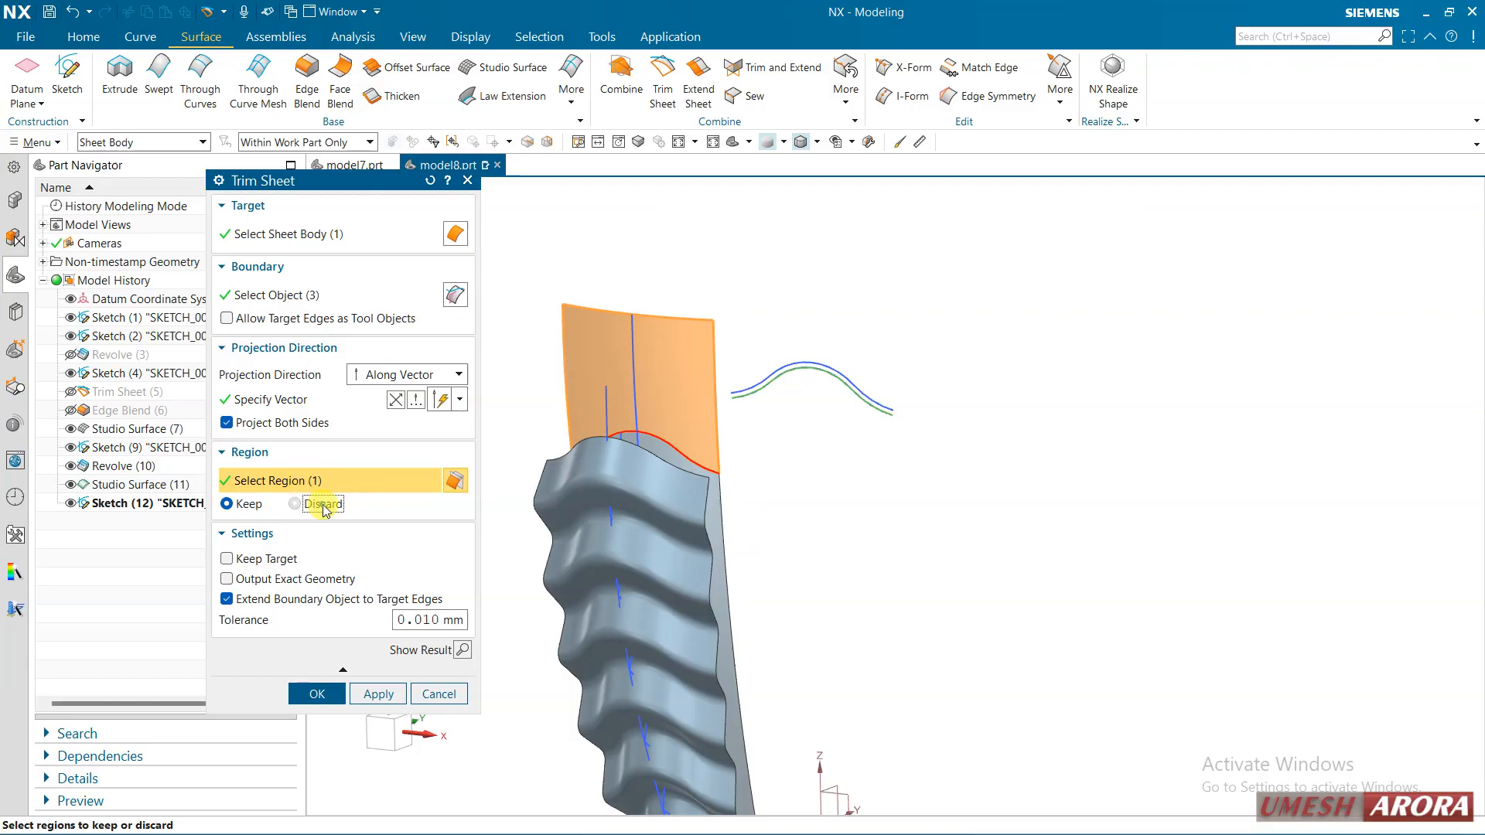
left_click(314, 694)
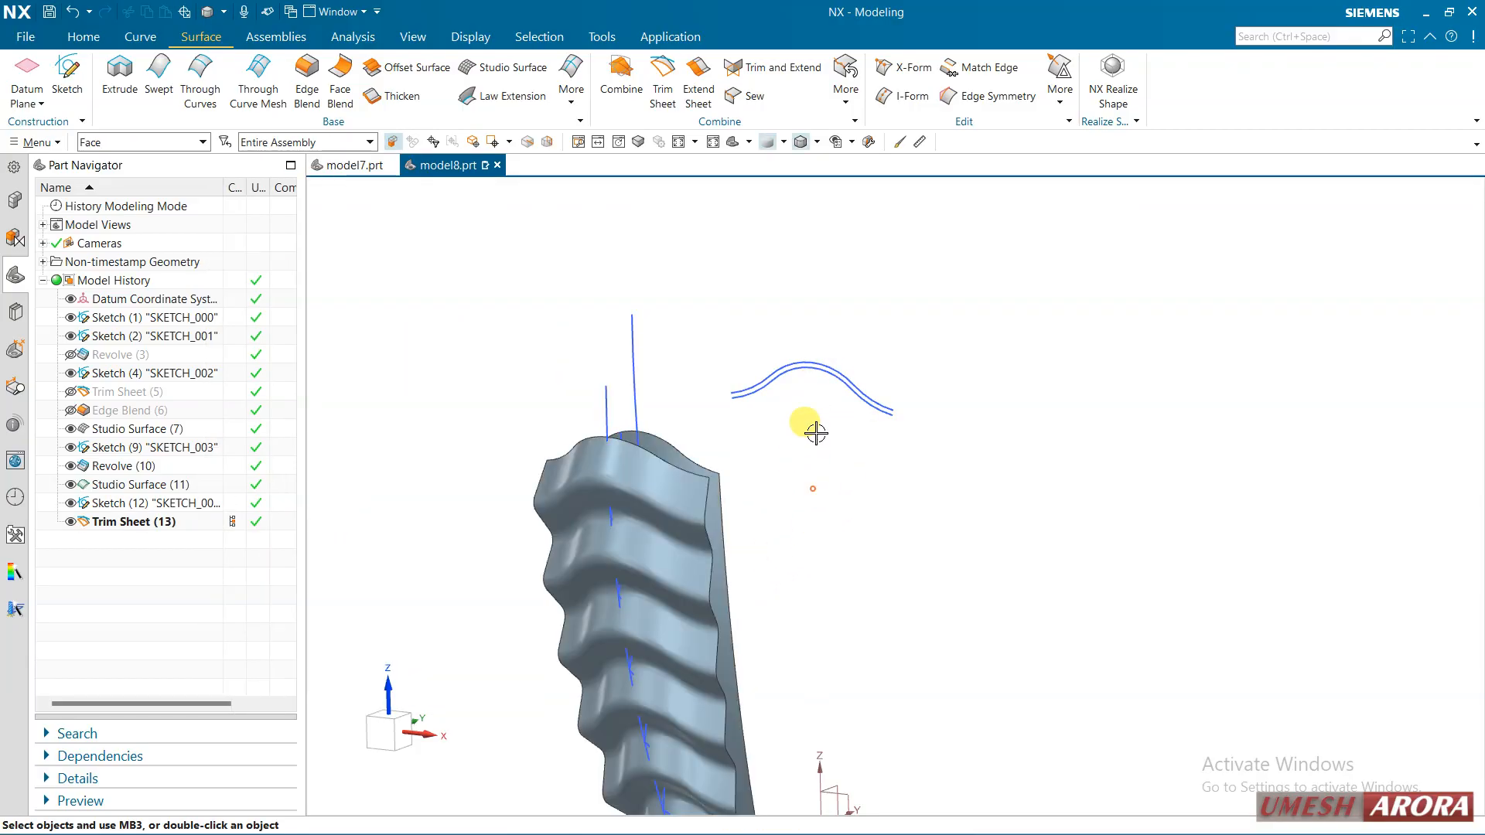
Remove the face-only selection filter and hide all five sketches around the surfaces.
left_click(108, 141)
left_click(123, 164)
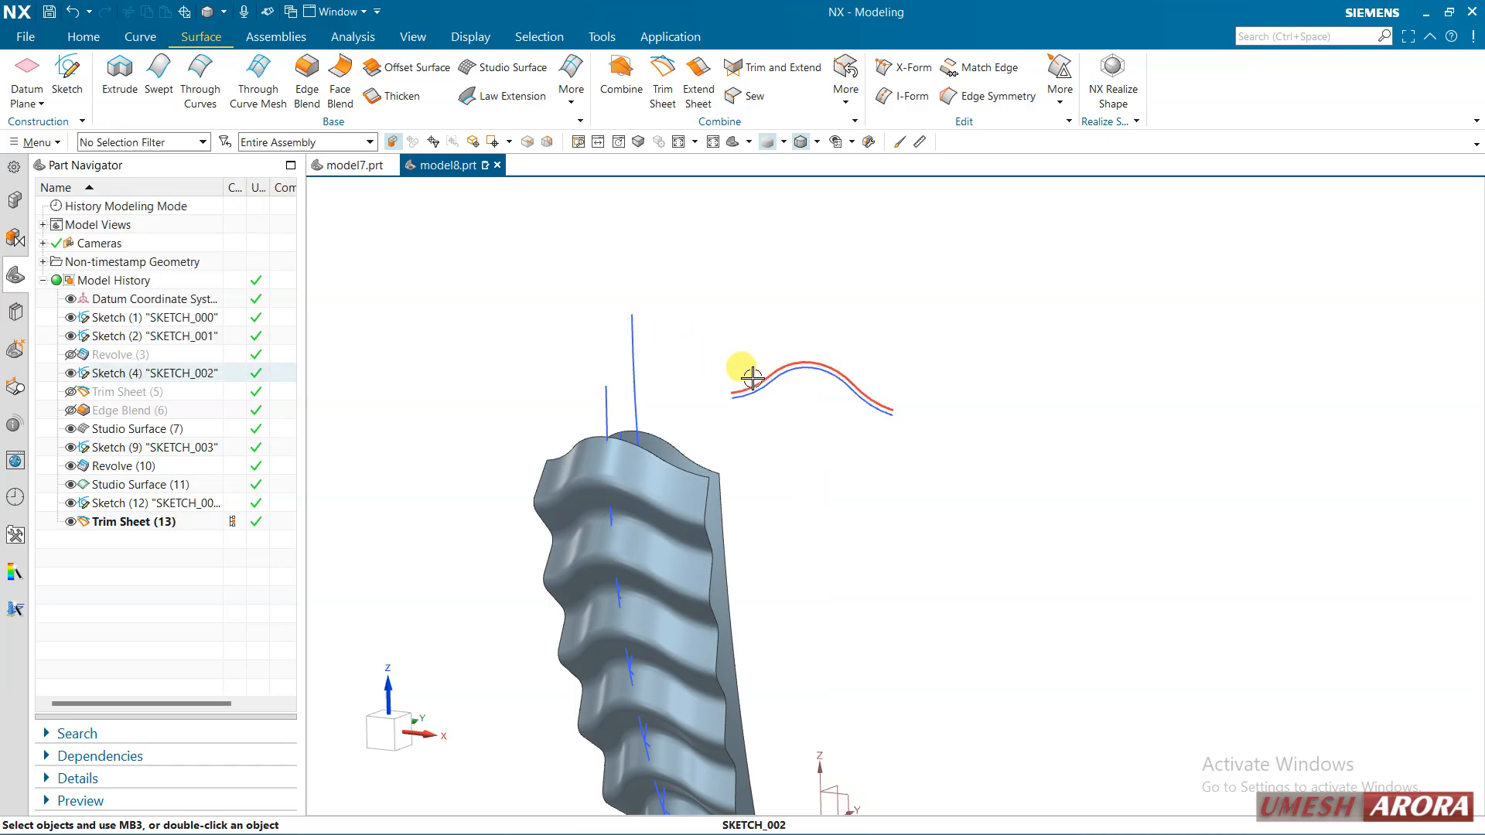
mouse_move(785, 449)
right_mouse_down()
mouse_move(783, 395)
mouse_move(769, 450)
right_mouse_up()
middle_click_drag(844, 541, 850, 419, "shift")
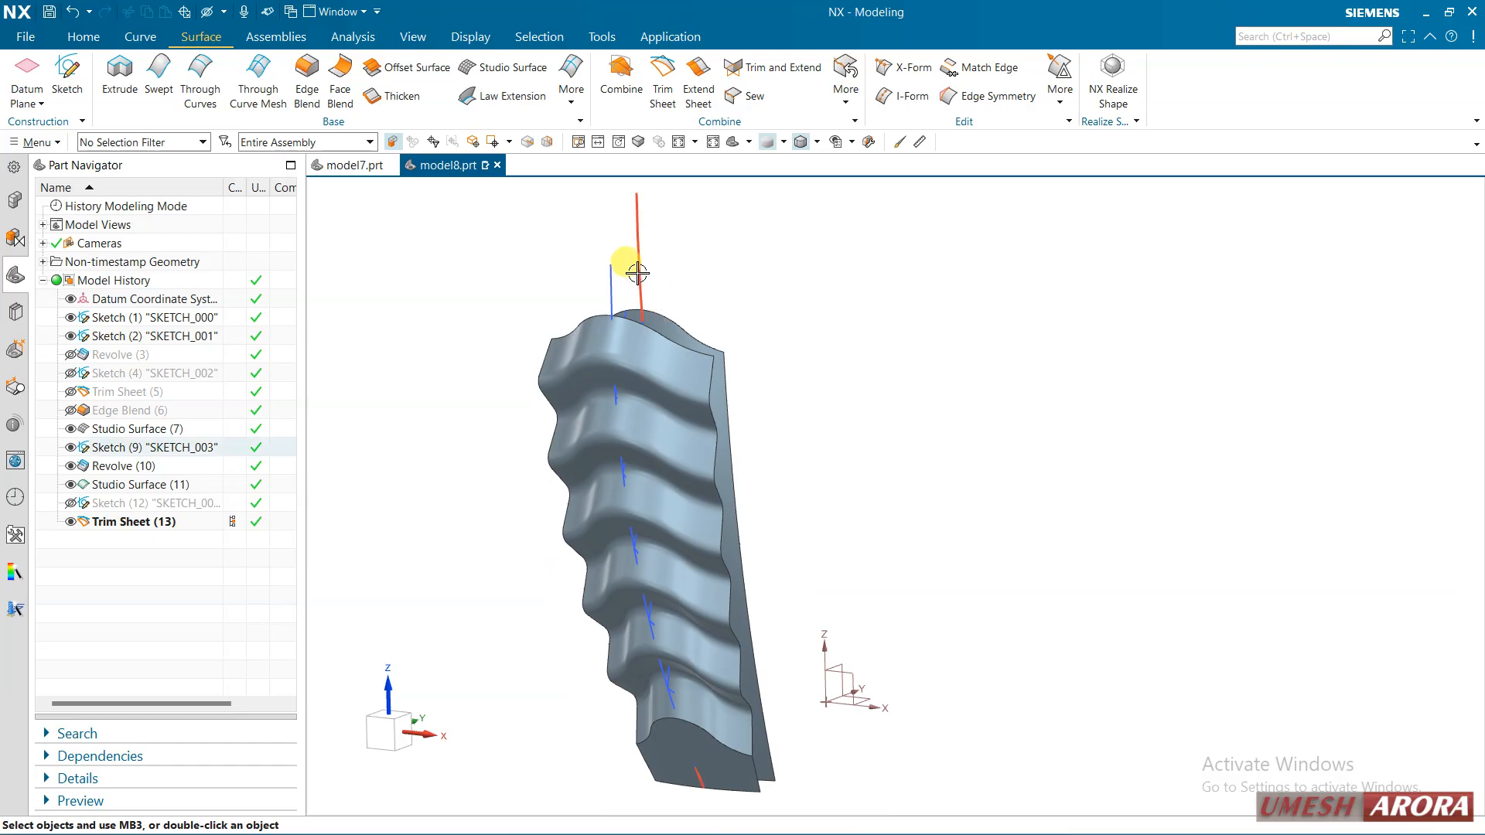
right_click_drag(639, 272, 609, 304)
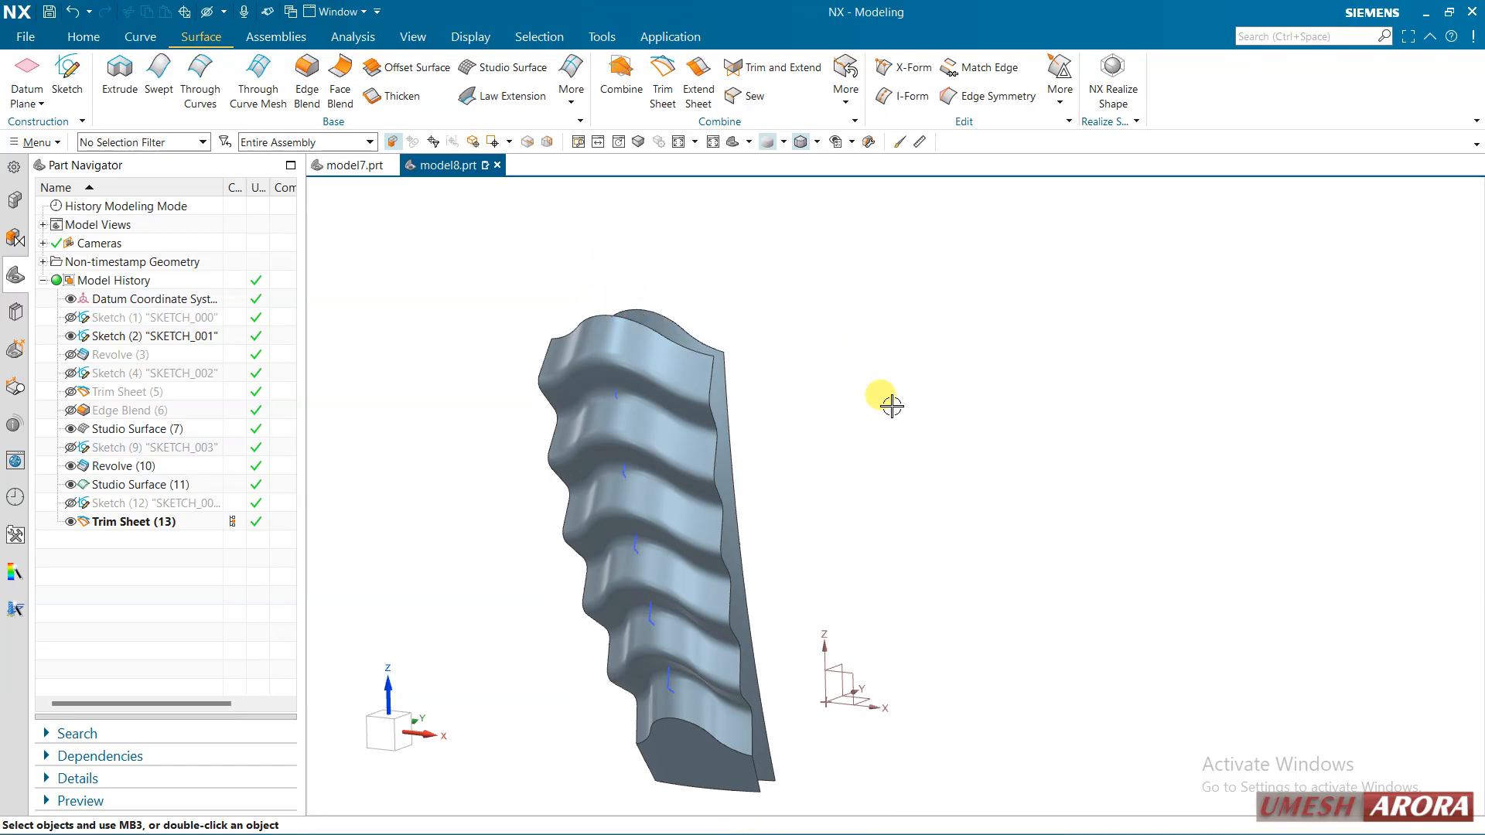
middle_click_drag(892, 405, 888, 442)
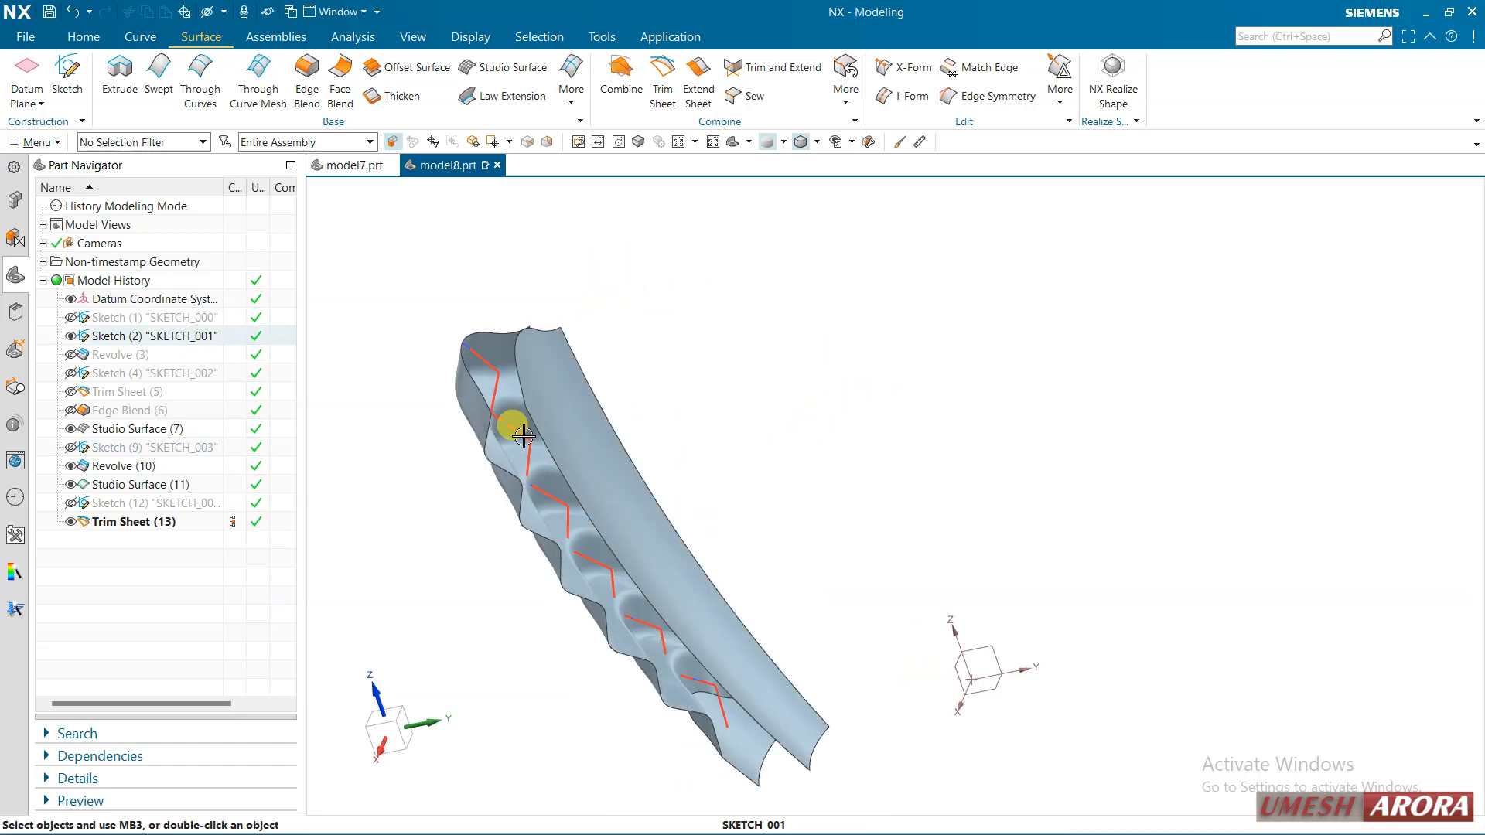
right_click_drag(524, 437, 542, 464)
mouse_move(717, 497)
middle_mouse_down()
mouse_move(756, 547)
mouse_move(689, 520)
mouse_move(699, 554)
mouse_move(845, 521)
middle_mouse_up()
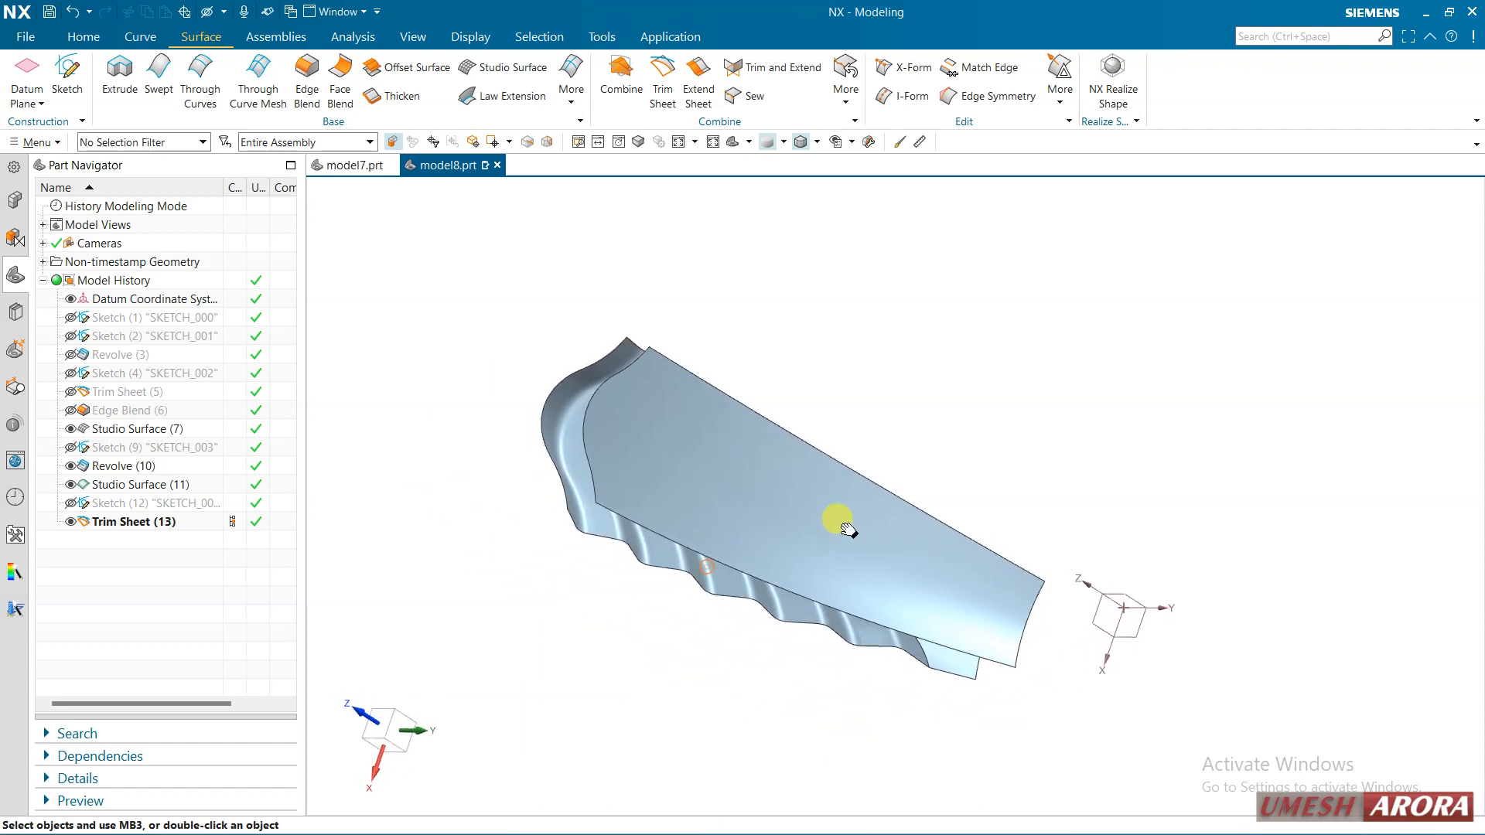
Create a Studio Surface between the upper wavy edges of the rippled sheet and the trimmed revolved sheet.
left_click(510, 71)
left_click(593, 350)
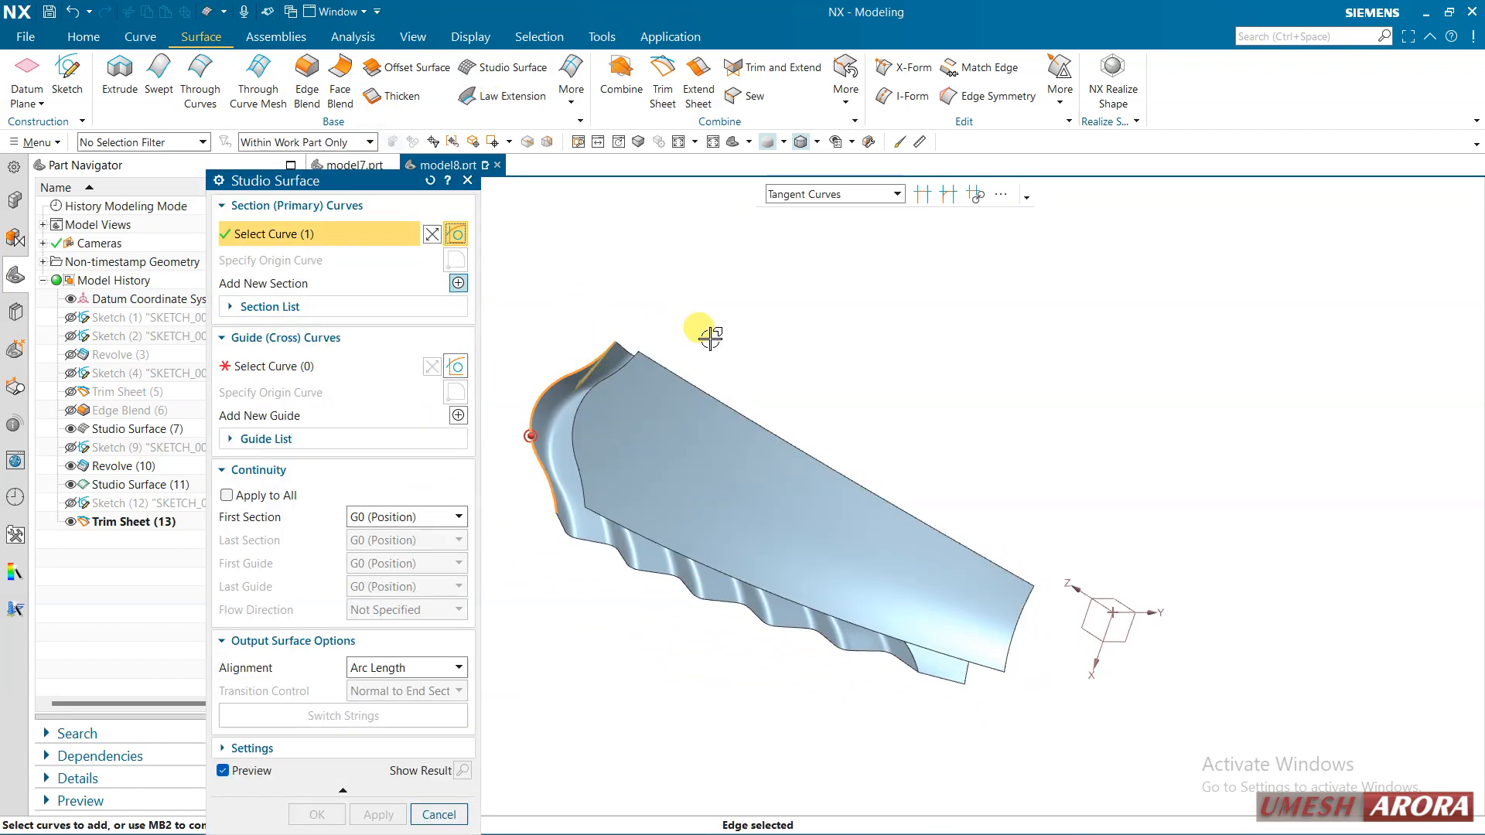
middle_click(619, 367)
left_click(615, 379)
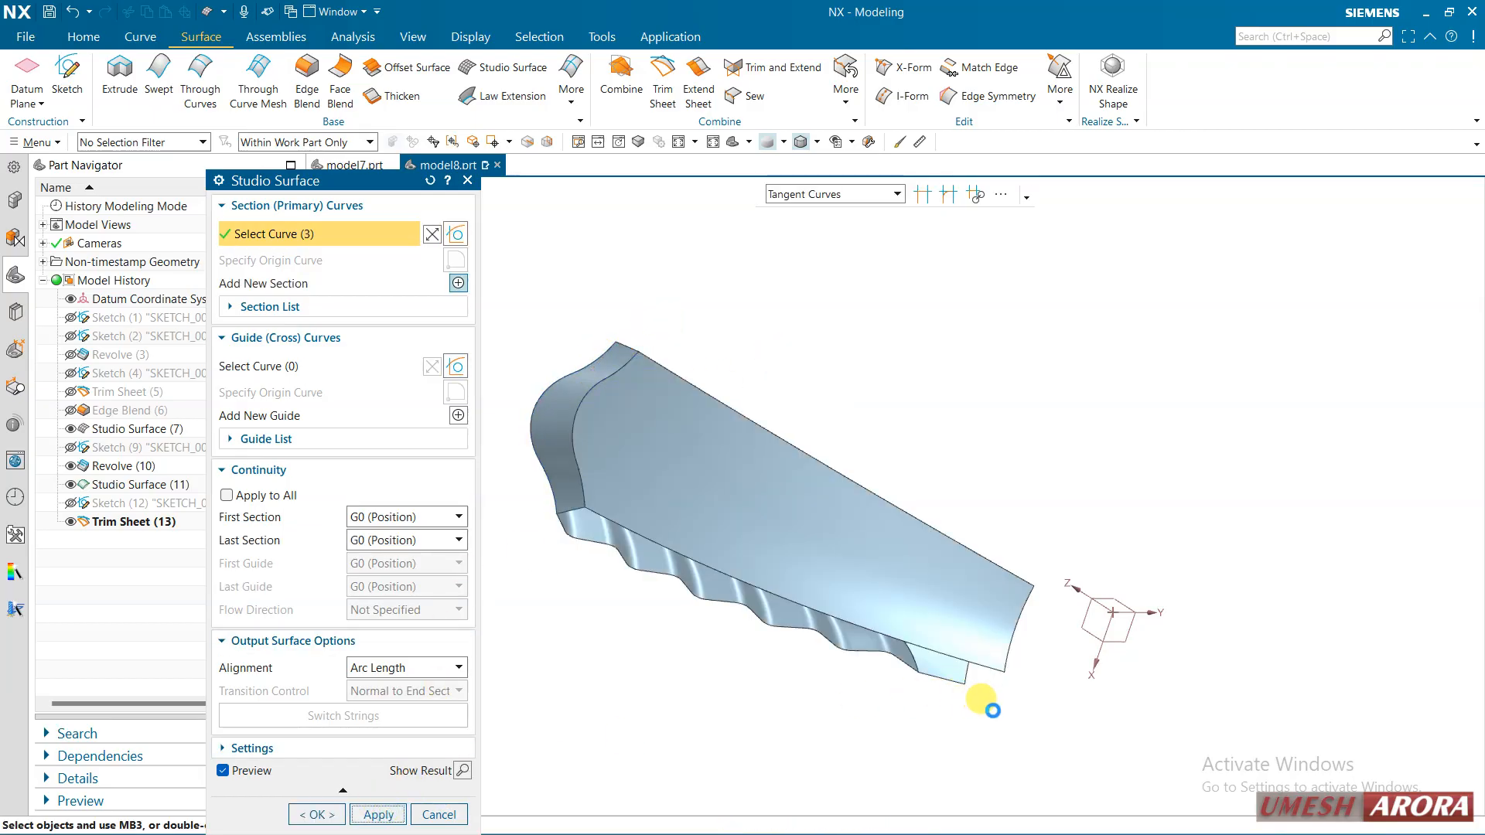
Create a Studio Surface closing the lower end, between the revolved sheet's bottom edge and the lower surface's bottom edge.
middle_click(996, 745)
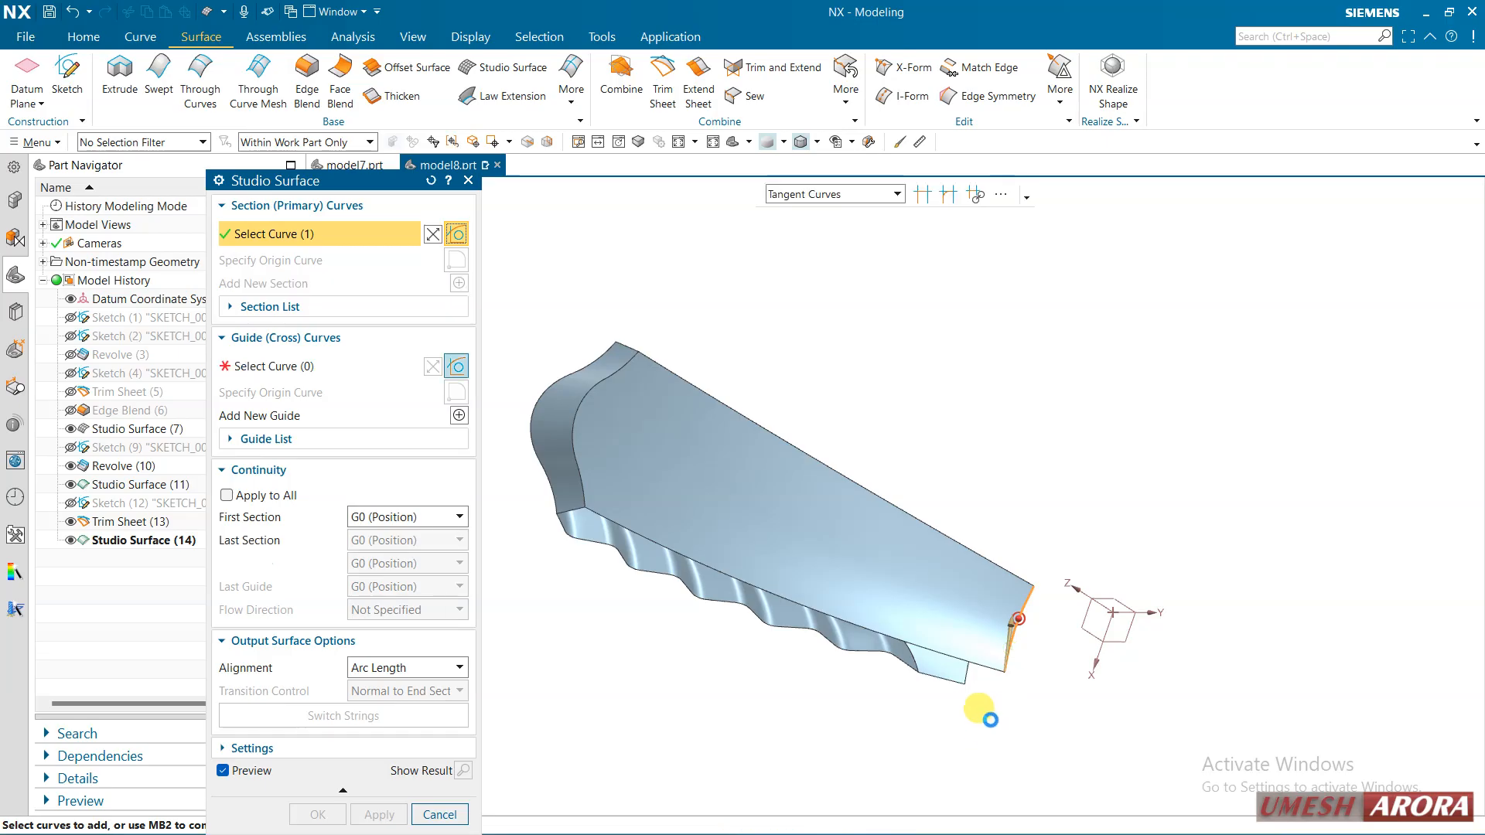
left_click(973, 670)
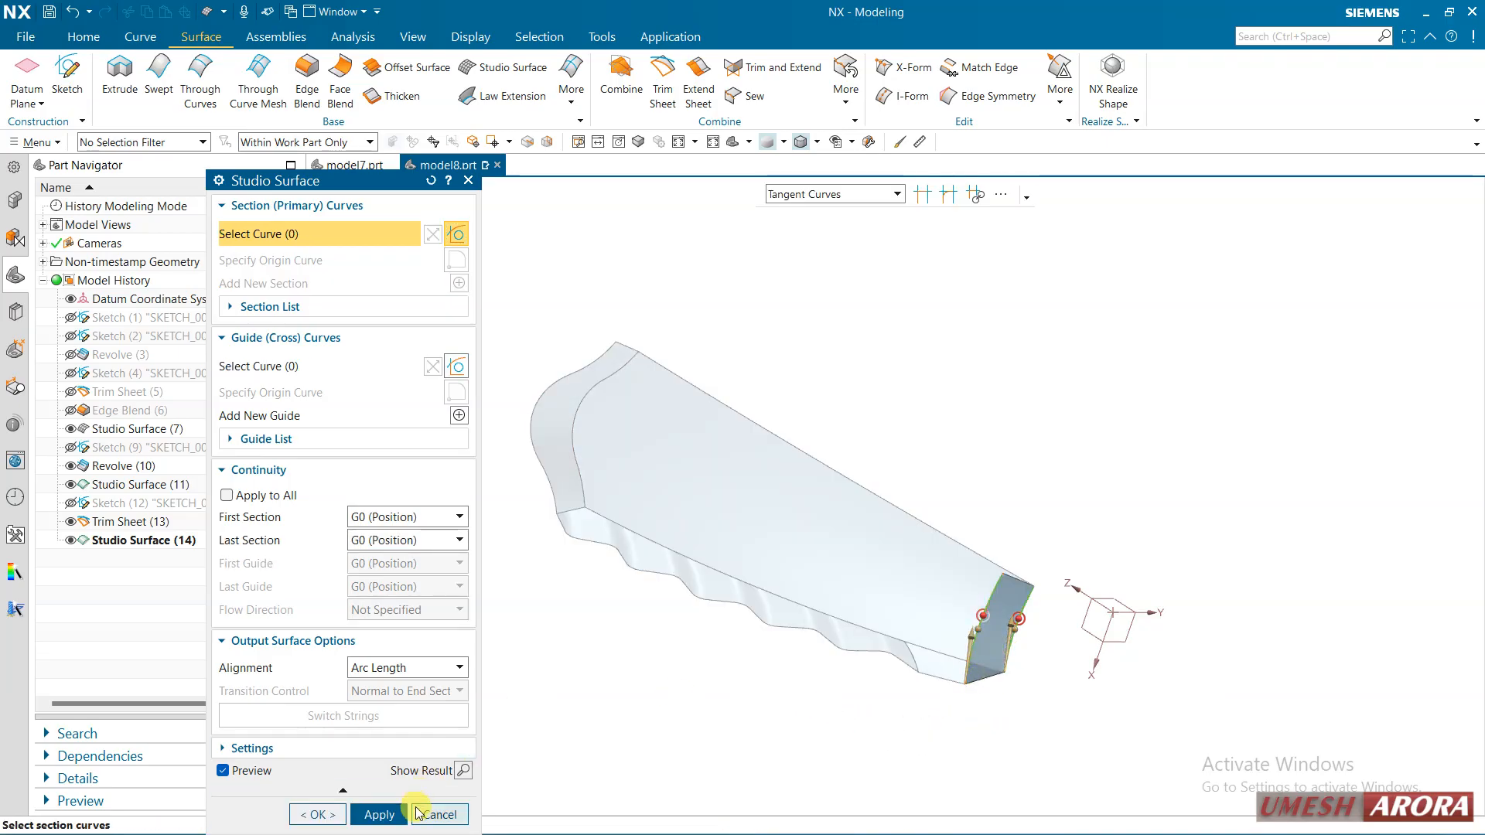
left_click(379, 809)
Define a side Studio Surface with the revolved sheet's long edge and the rippled side edge as sections and the short end edges as guides.
middle_click_drag(671, 731, 607, 441)
left_click(667, 404)
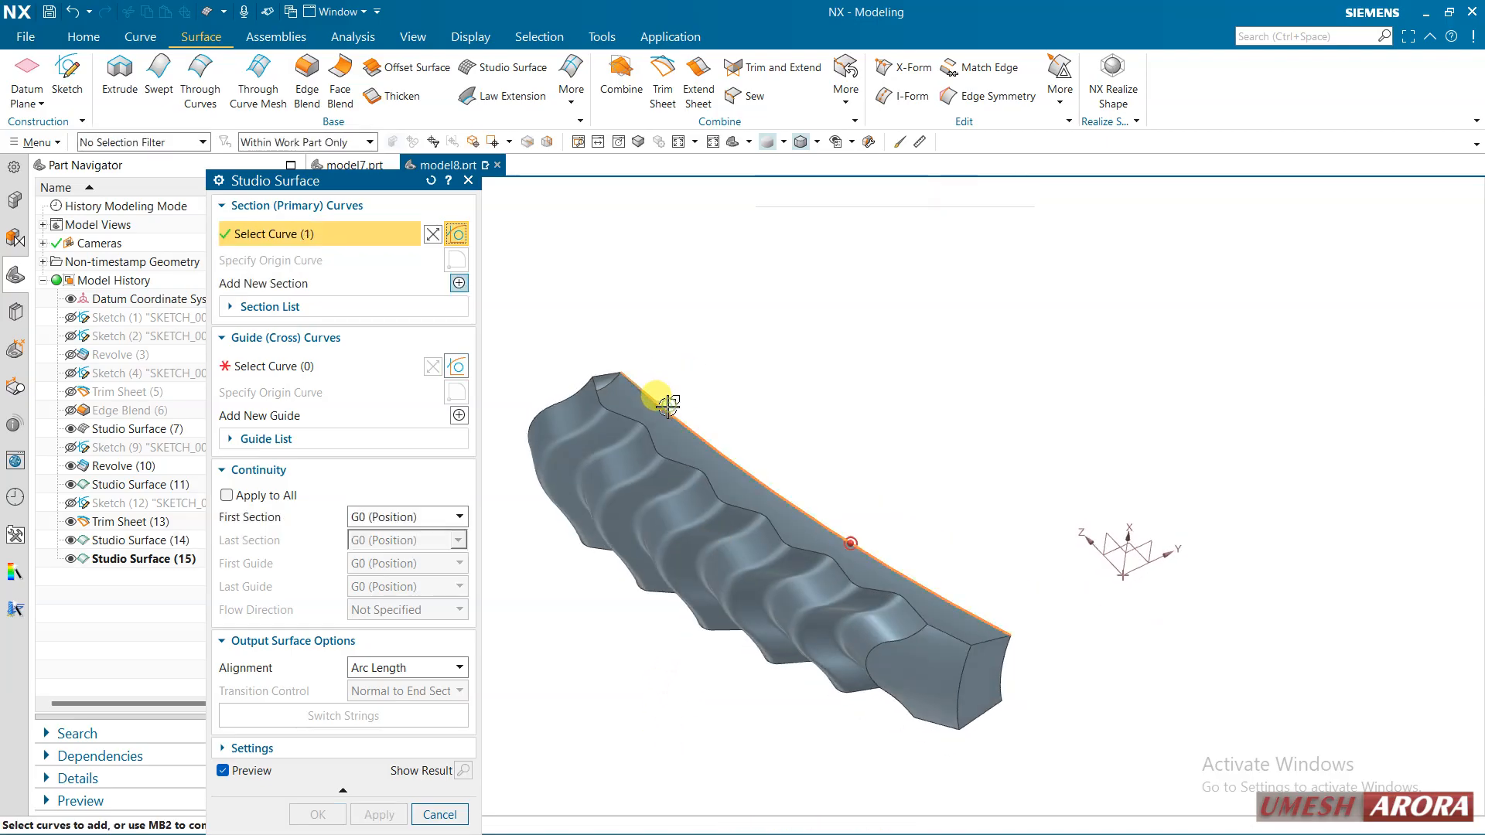
middle_click(643, 376)
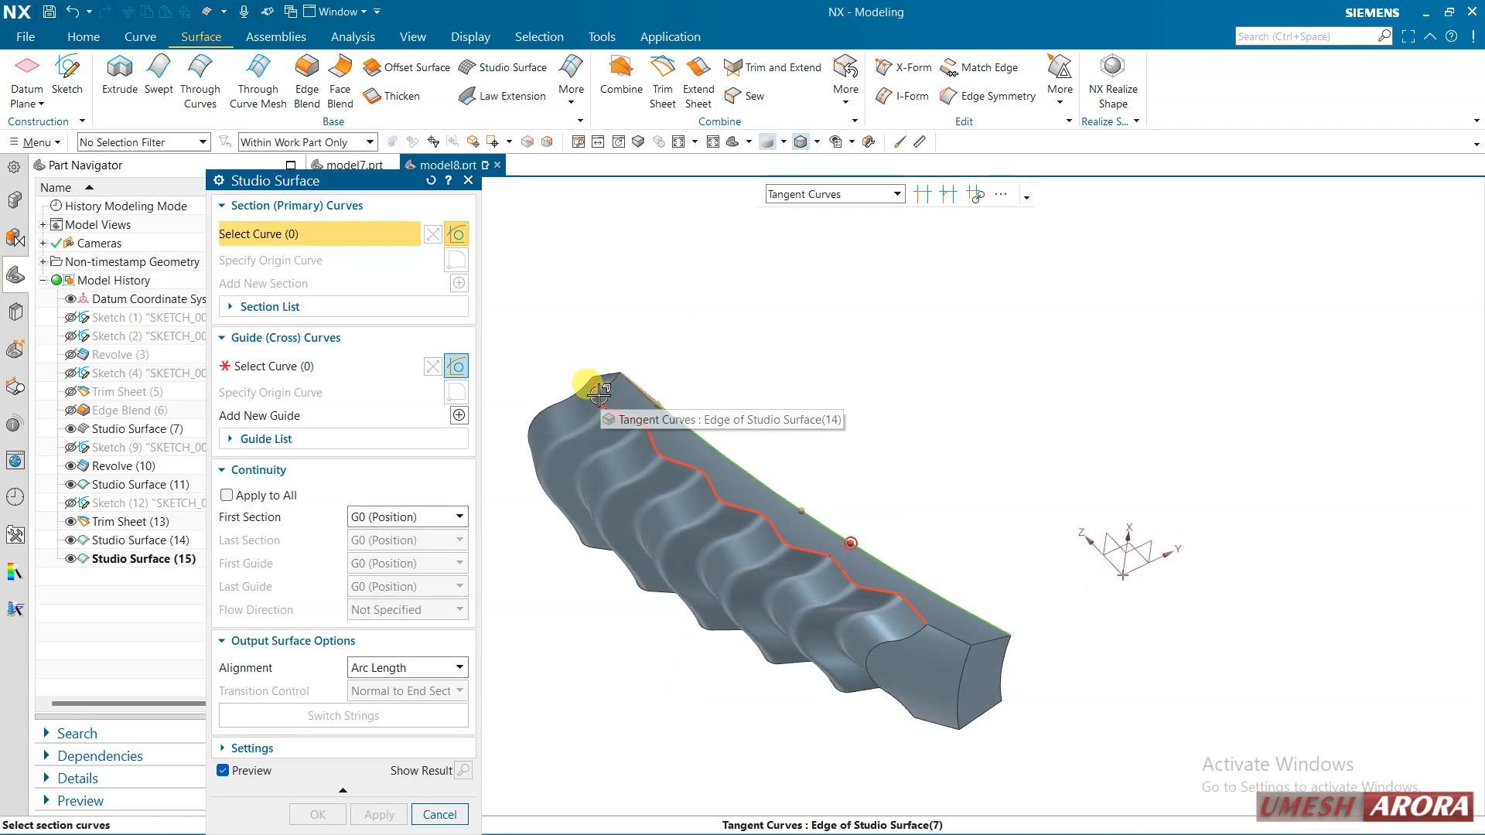
left_click(599, 394)
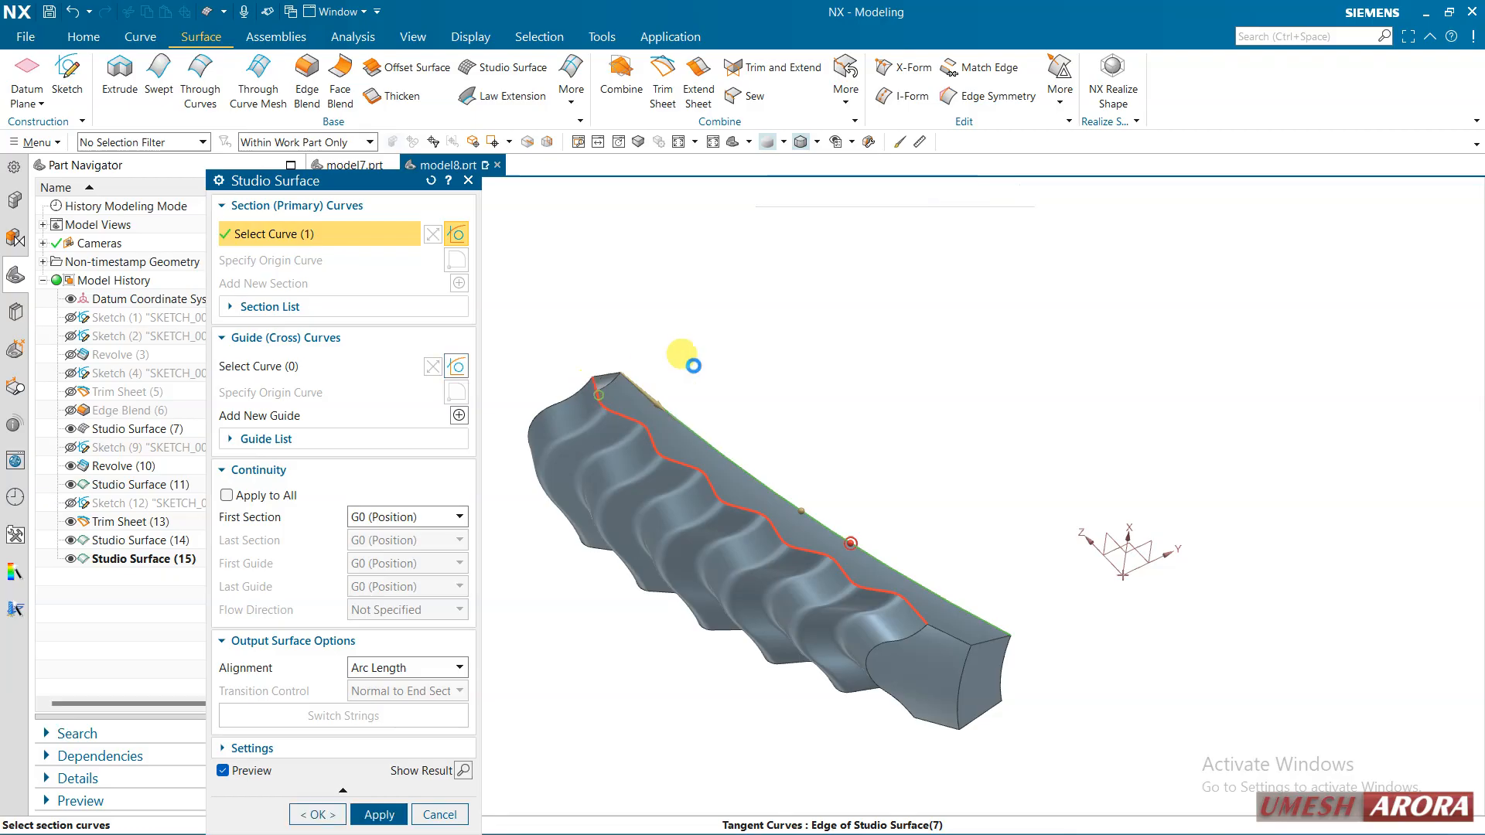
middle_click(612, 317)
left_click(344, 368)
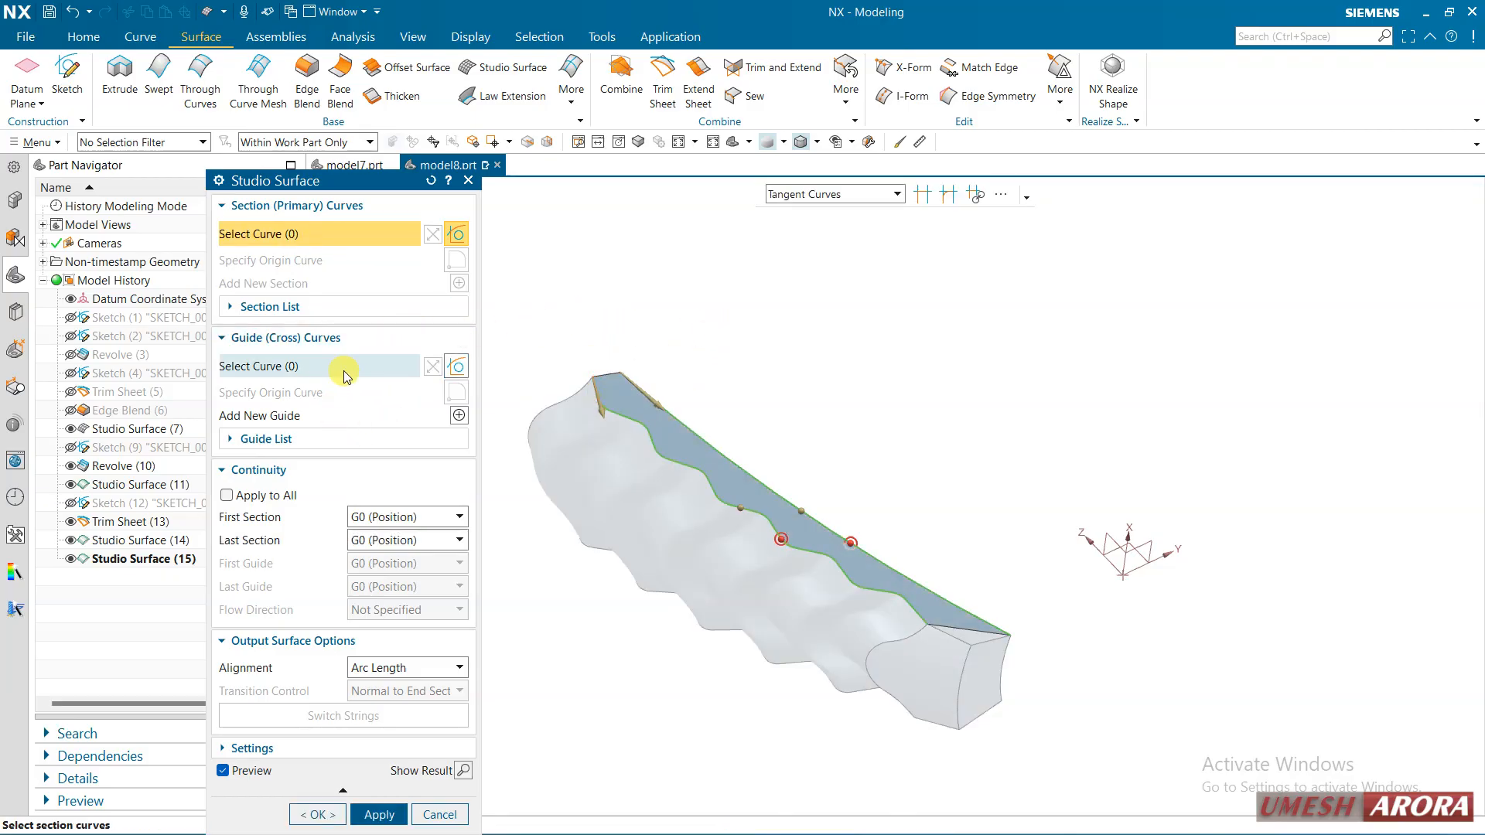
left_click(611, 372)
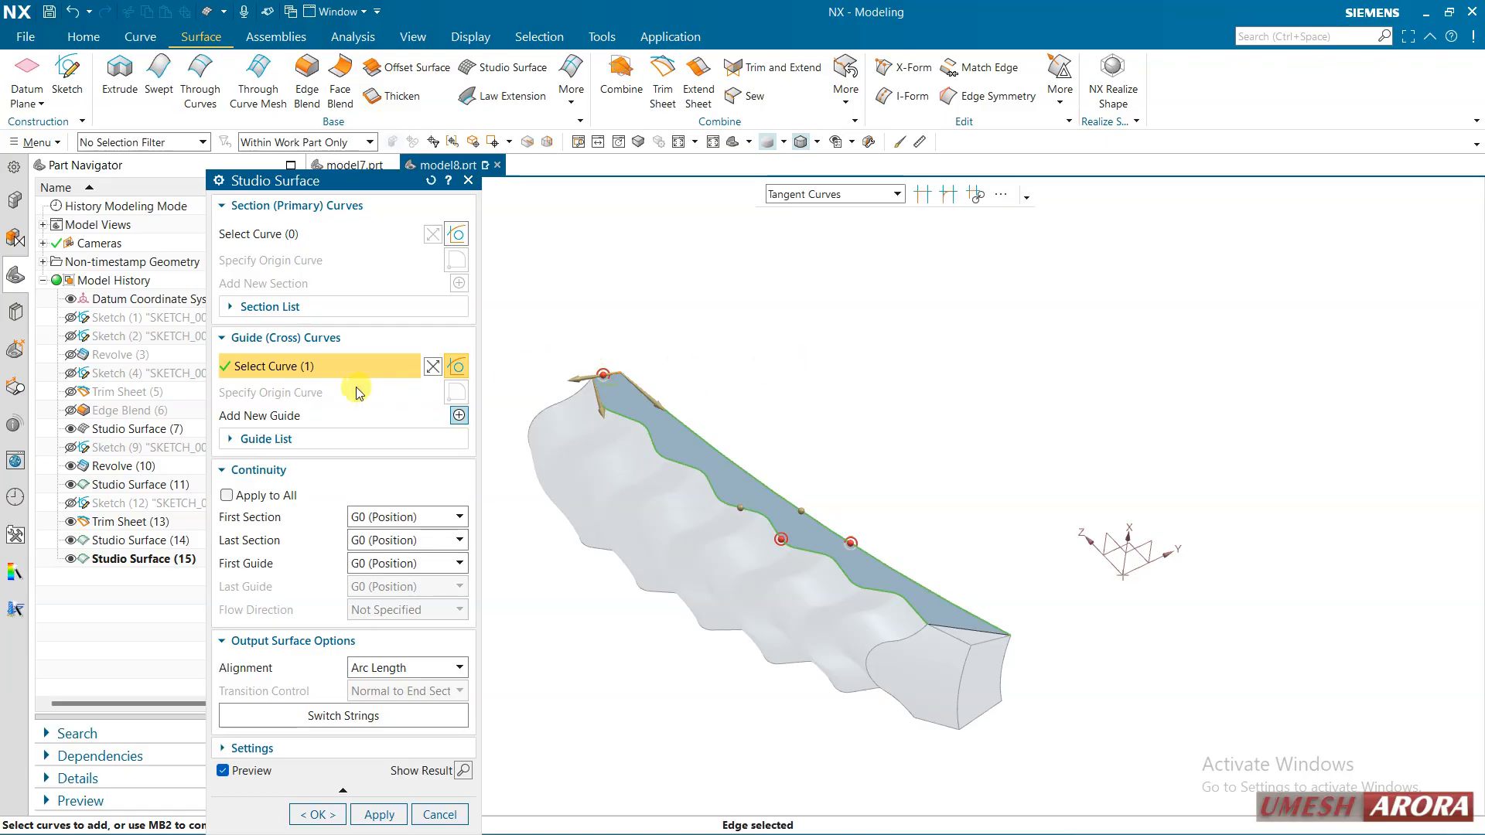
left_click(460, 417)
left_click(993, 629)
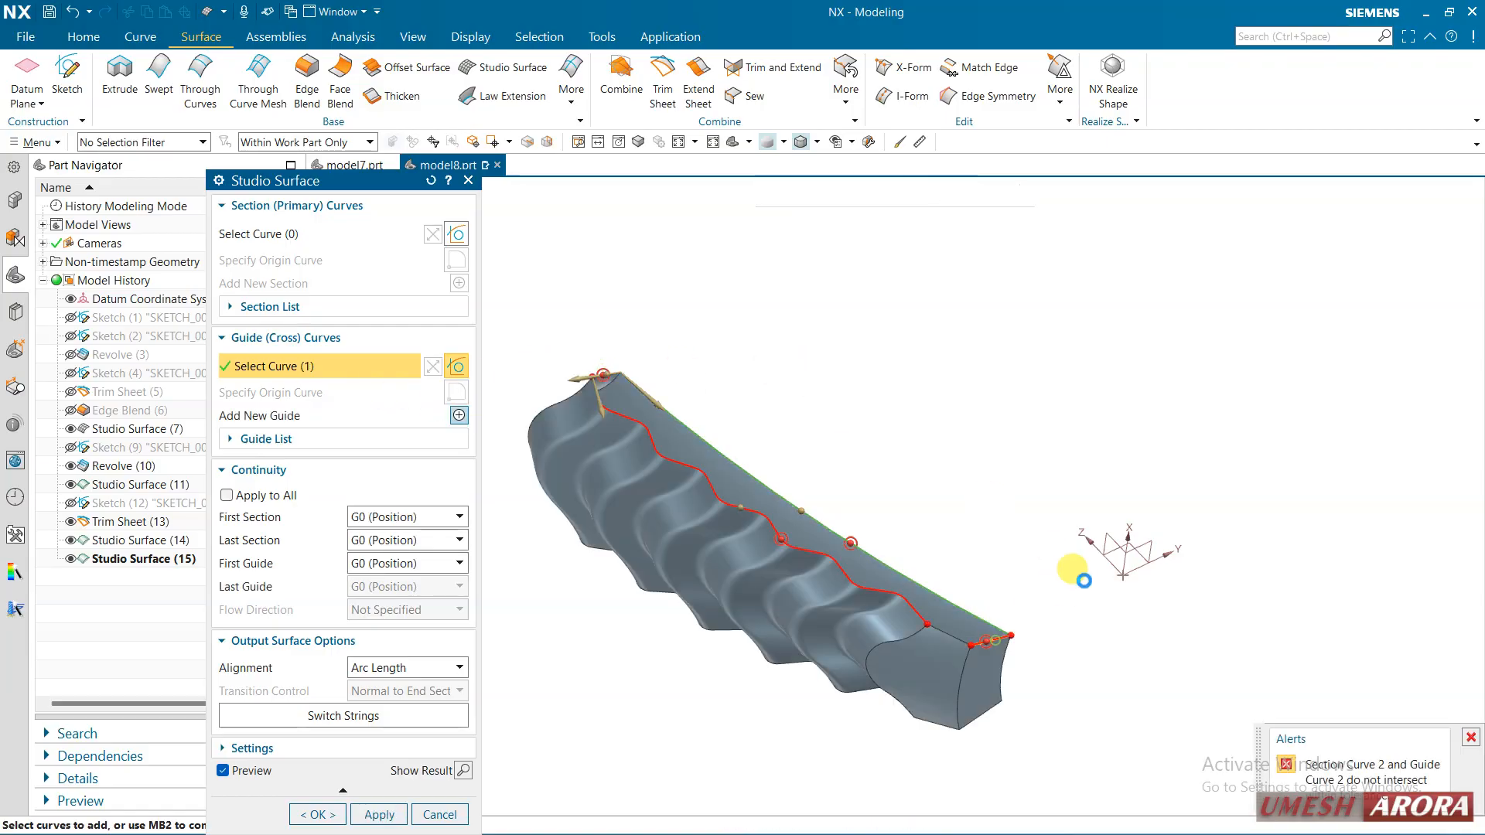
Add the lower surface's side edge to the second section and create the side Studio Surface.
left_click(329, 307)
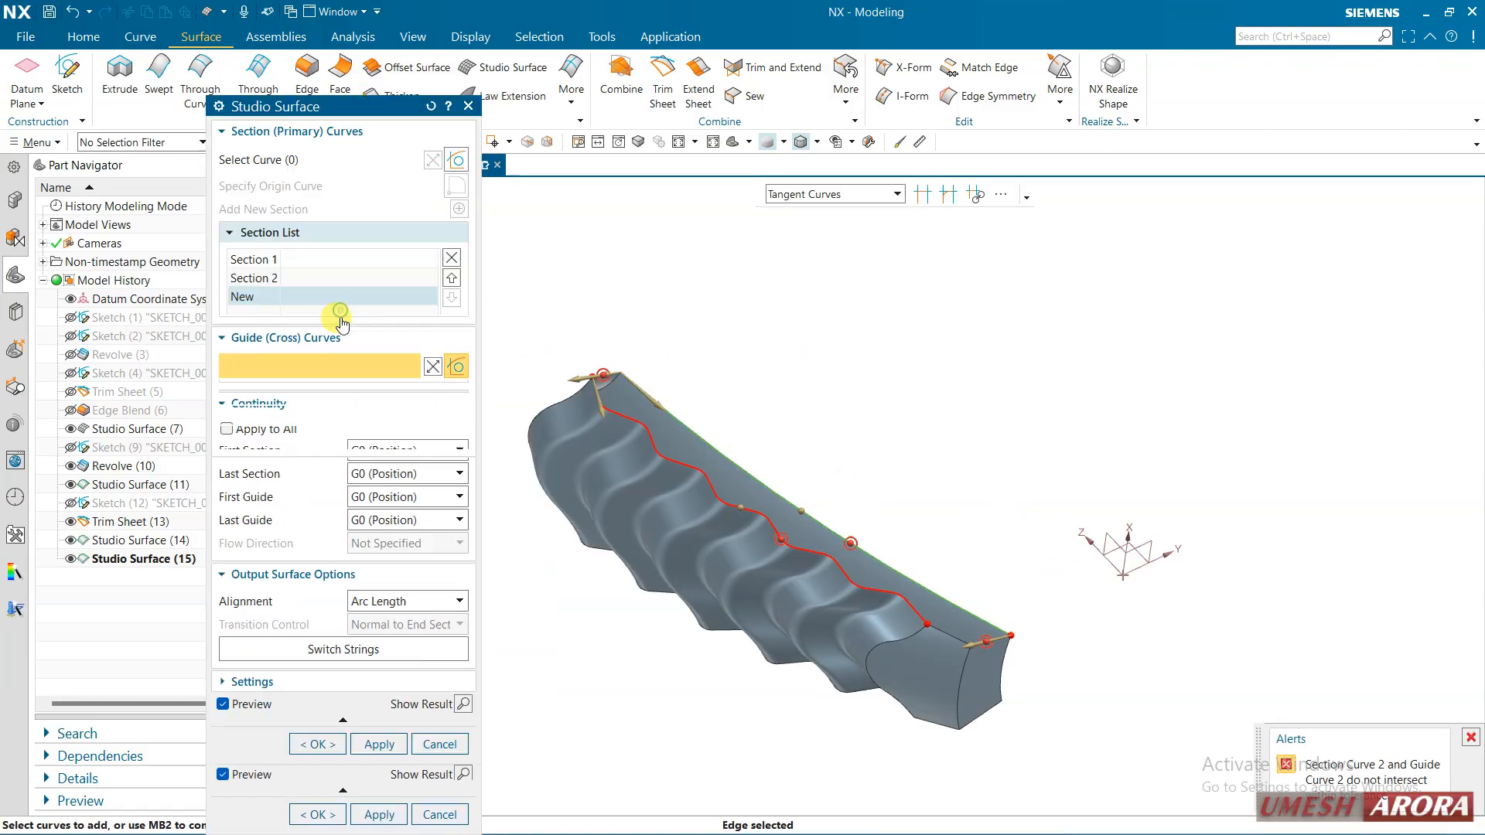
left_click(297, 263)
scroll(945, 636, "up", 1)
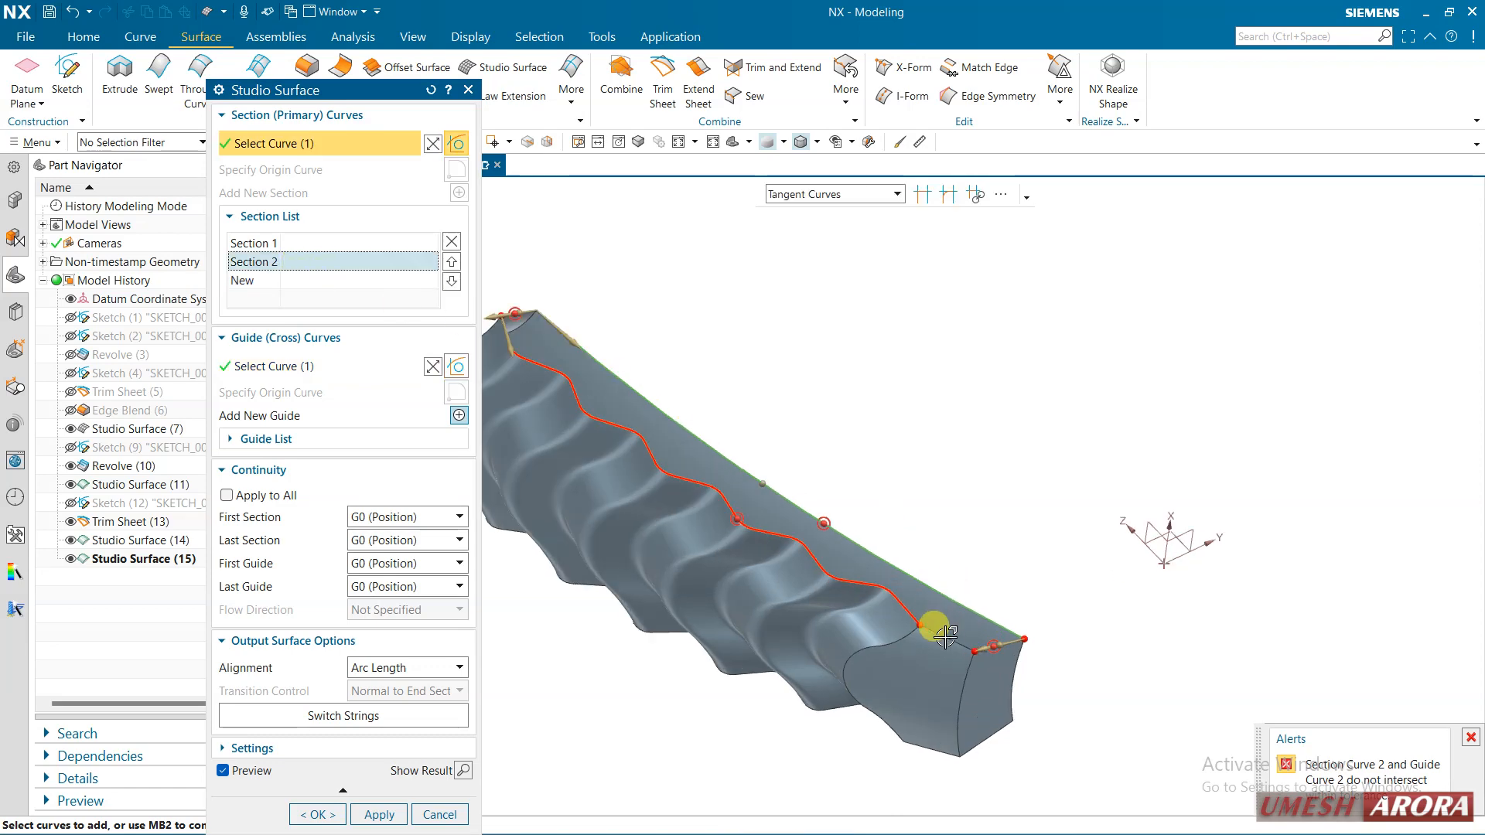
left_click(943, 625)
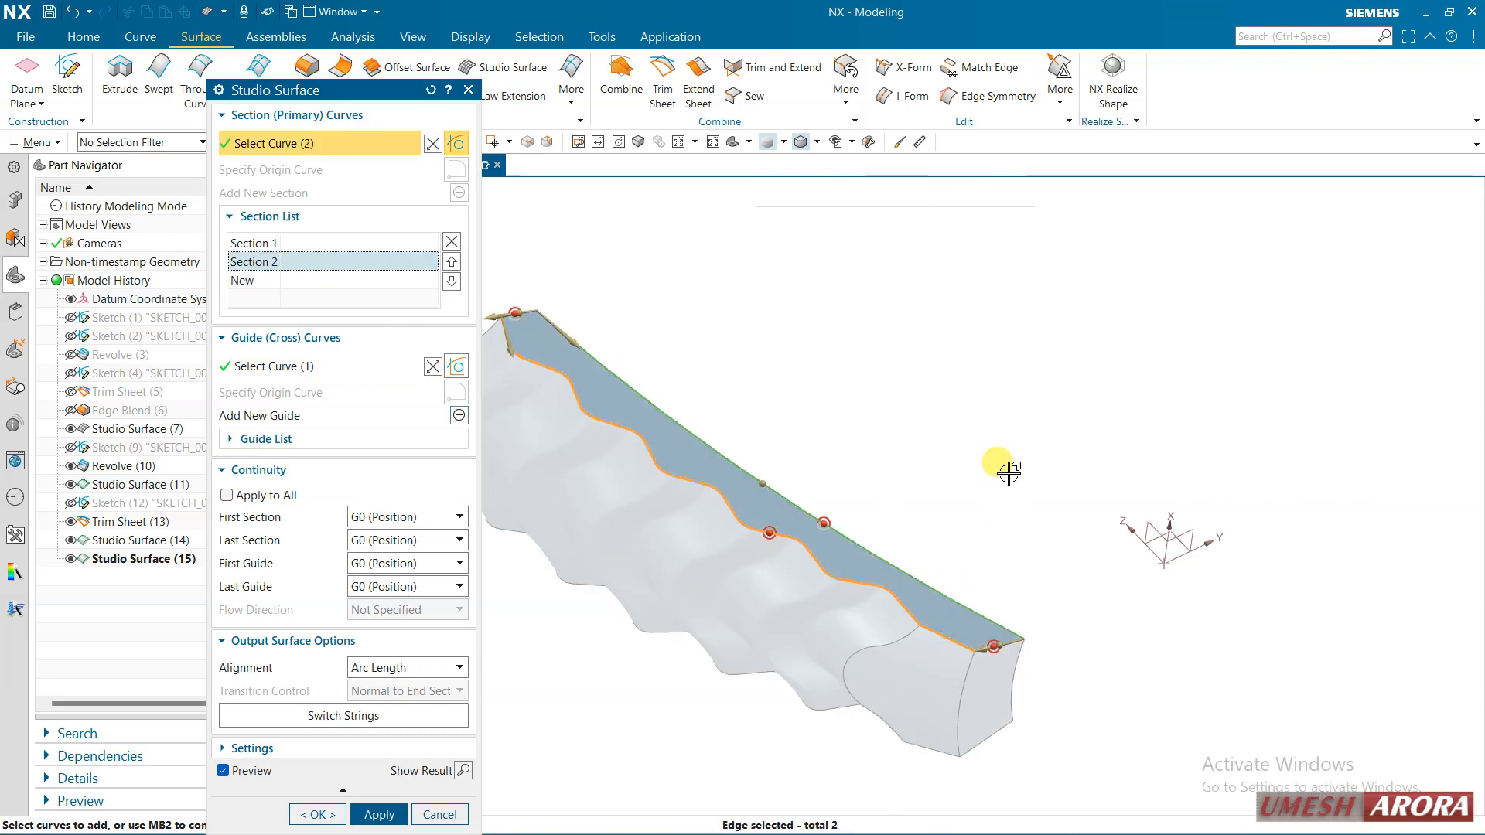
left_click(386, 815)
Create a Studio Surface on the opposite side between the rippled and lower side edges and the revolved sheet's long edge, guided by the end edges.
middle_click_drag(998, 420, 798, 393)
scroll(1139, 467, "up", 3)
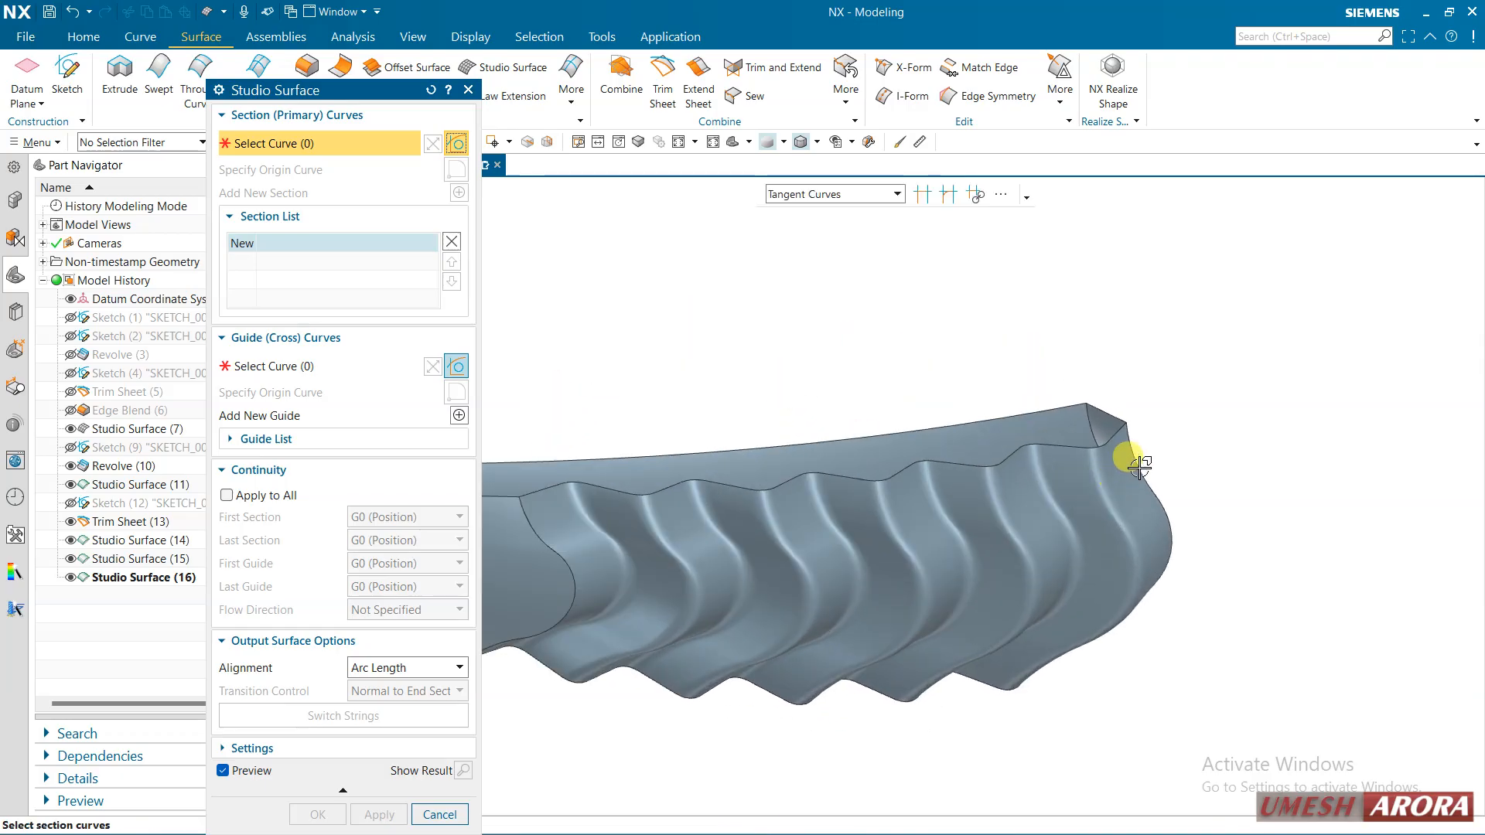
left_click(1118, 438)
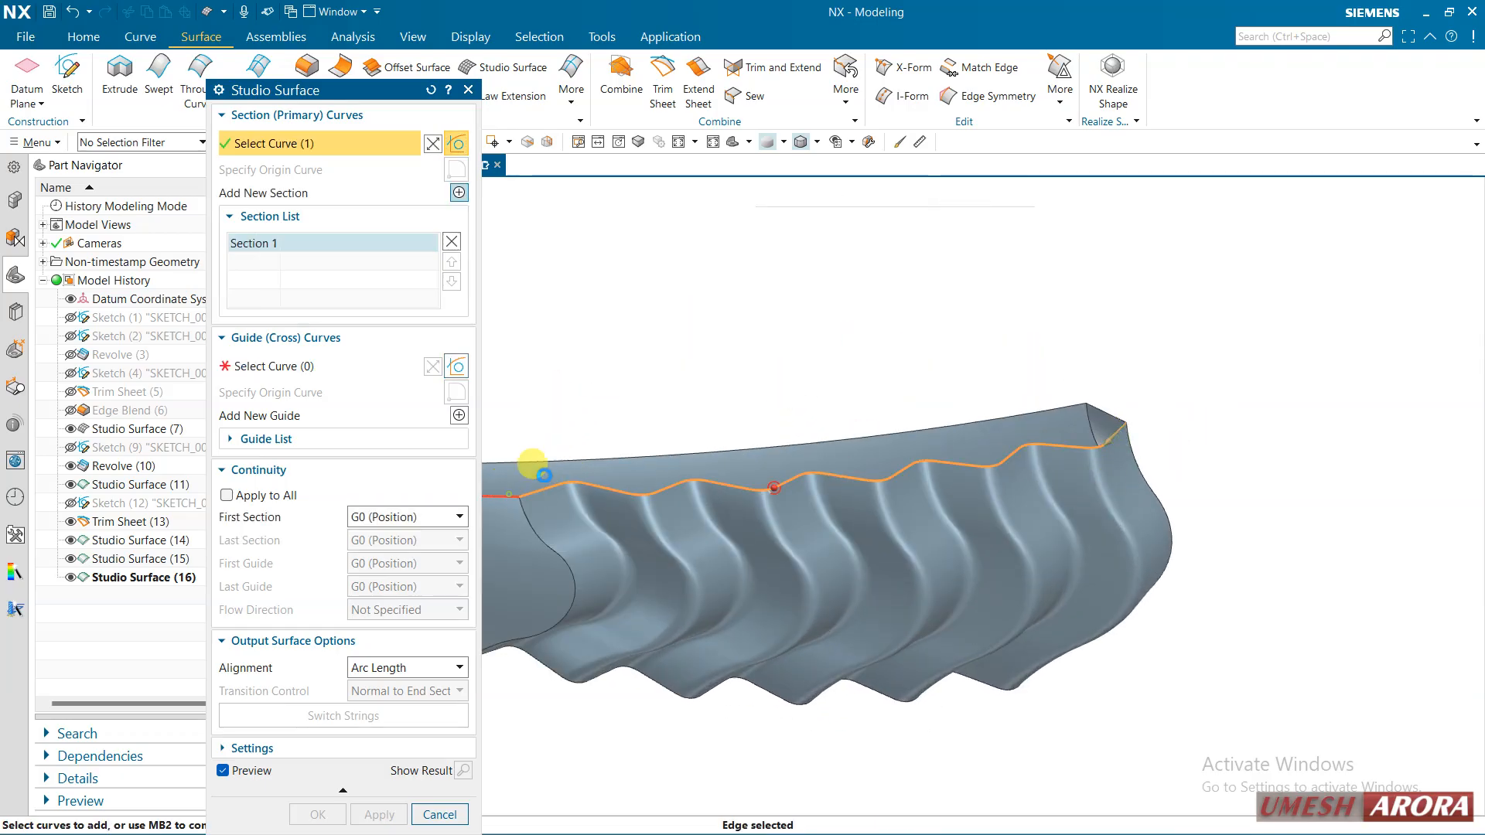
middle_click(800, 334)
left_click(1038, 407)
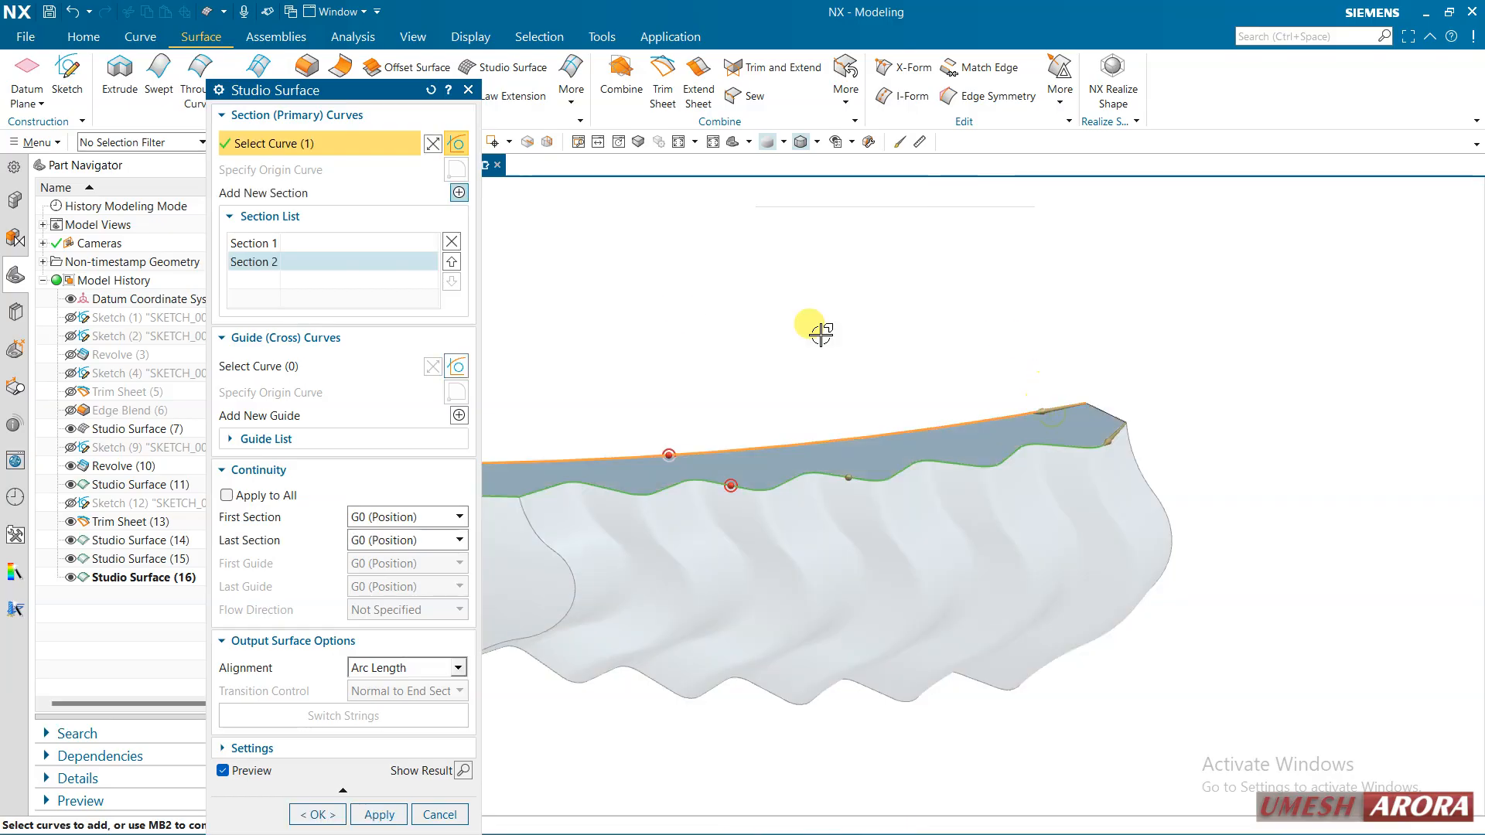
left_click(333, 372)
left_click(1109, 410)
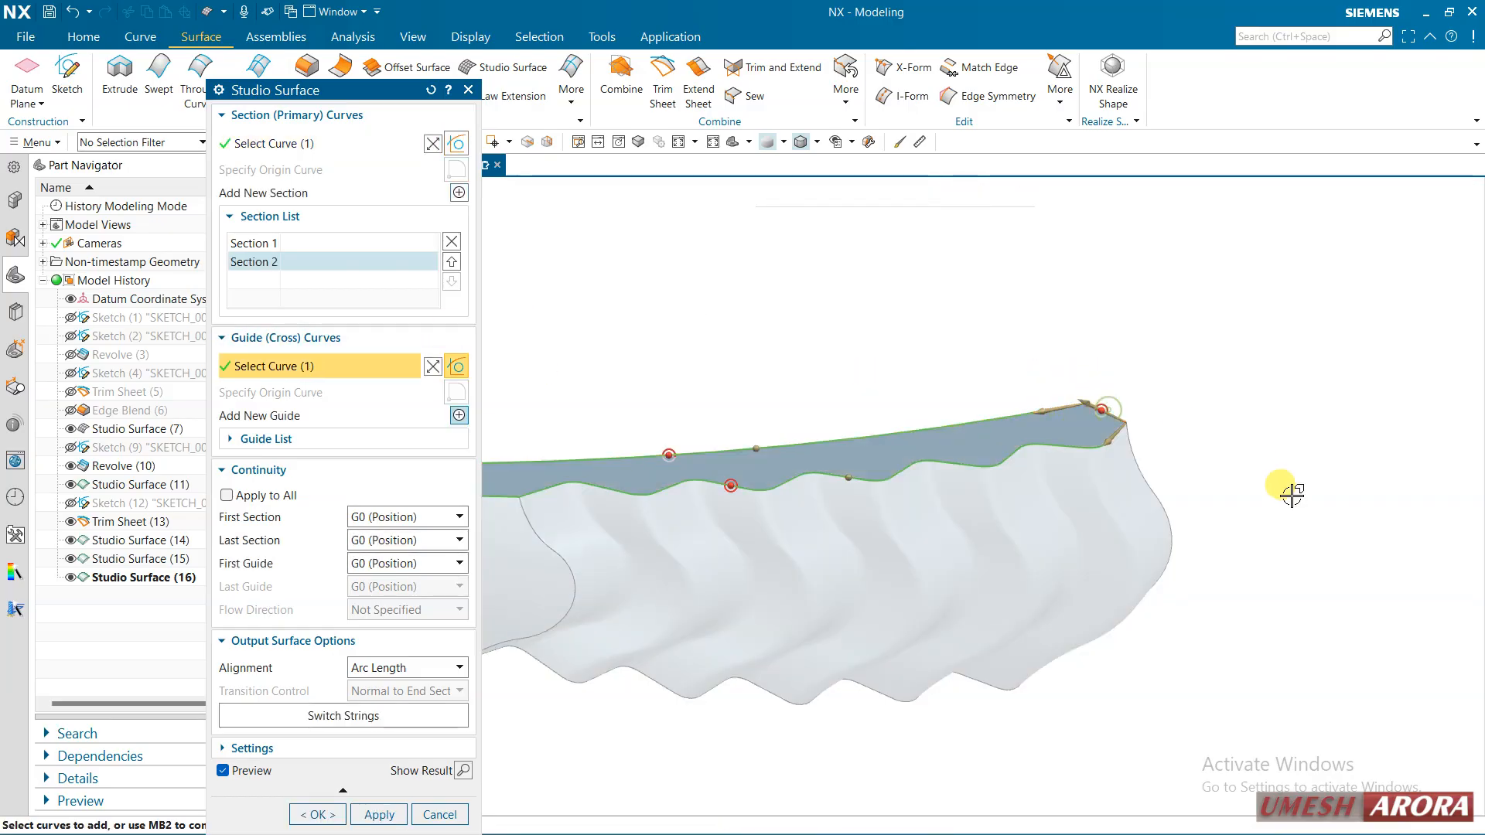
middle_click_drag(1290, 492, 1428, 475, "shift")
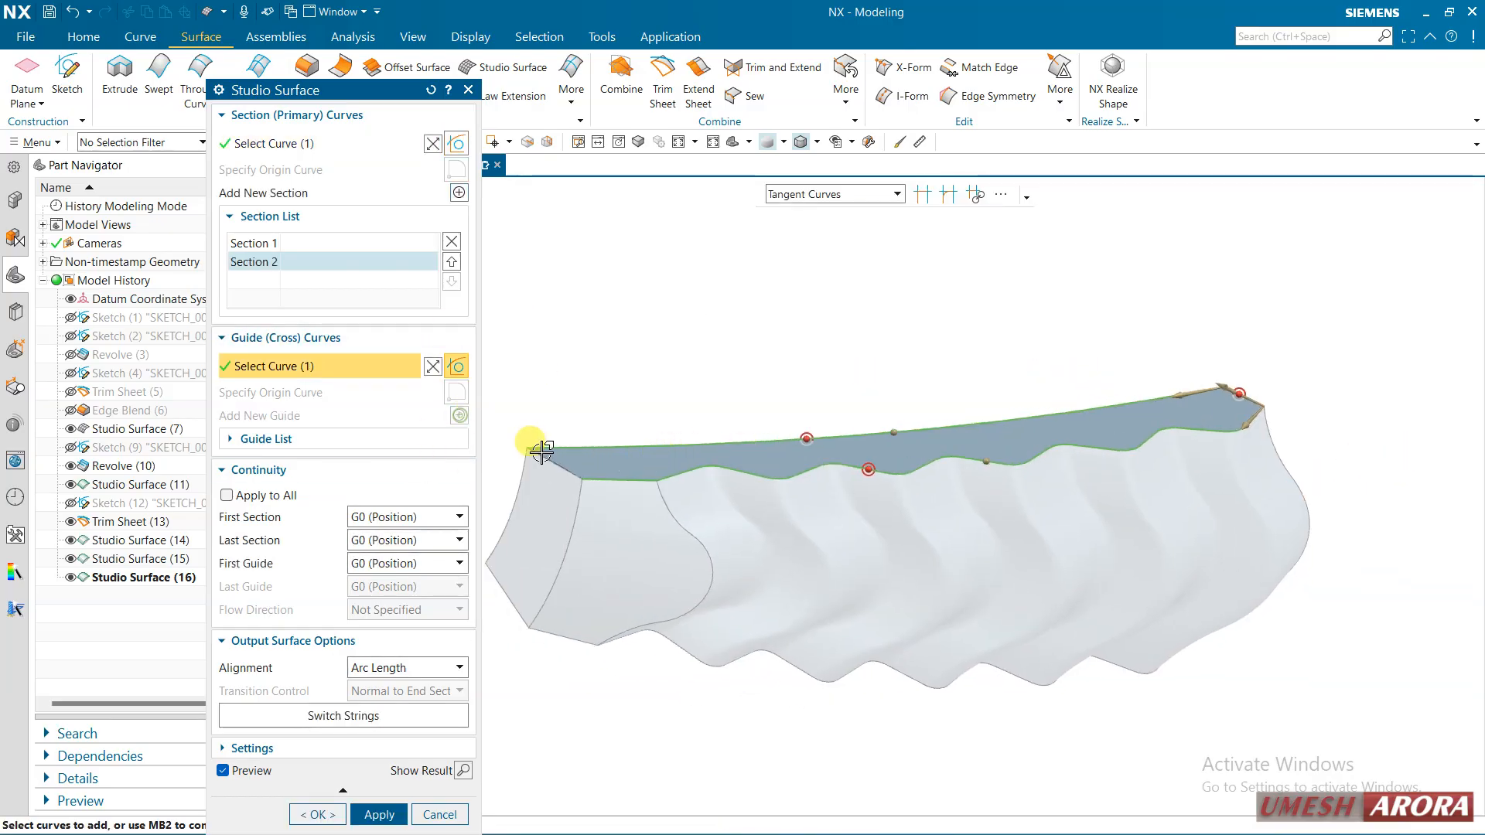
left_click(317, 815)
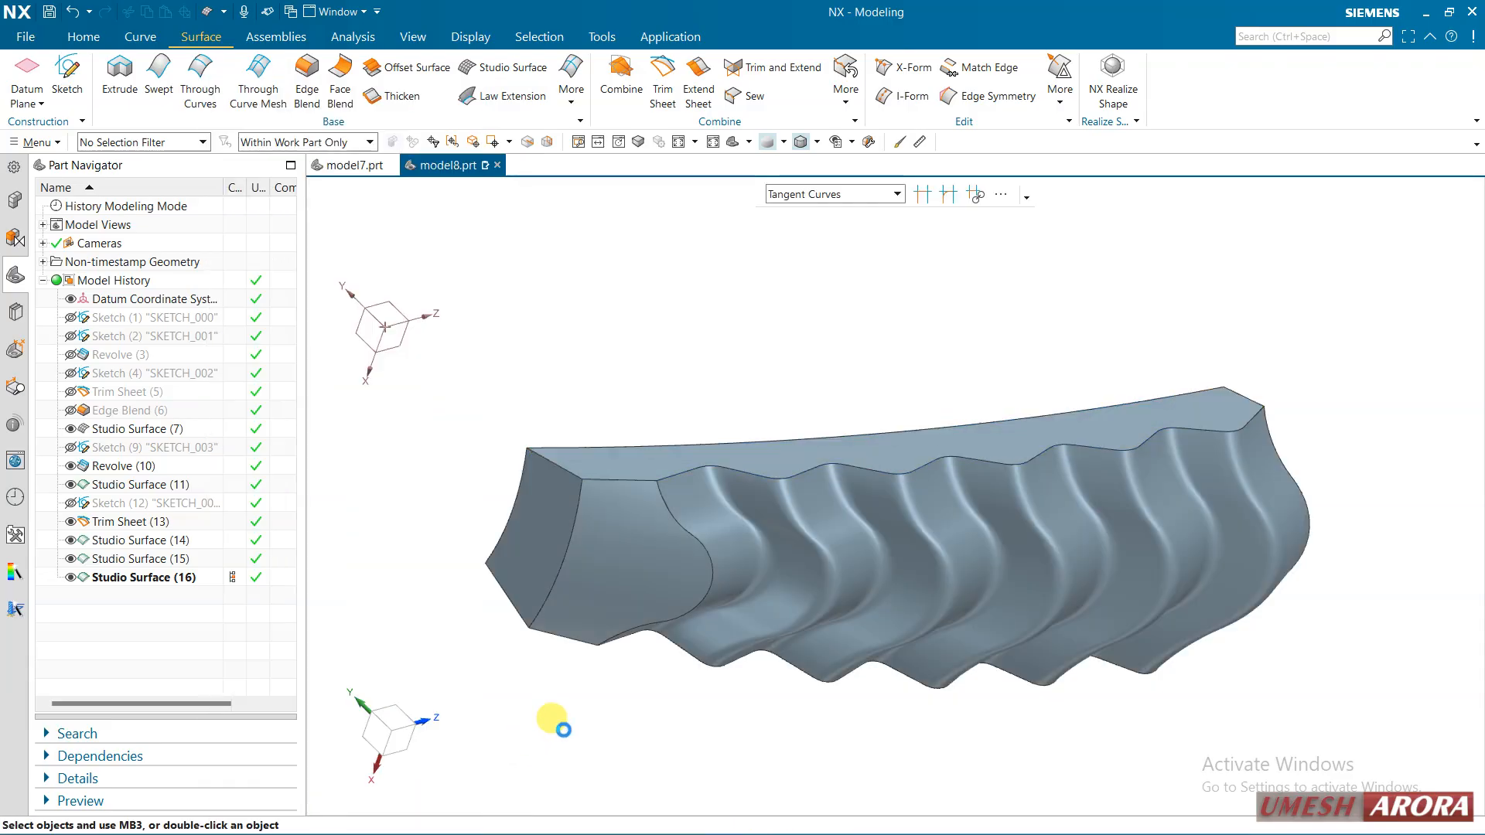
Sew the wall segment's sheets into a solid, using the rippled surface as target and the six remaining sheets as tools.
middle_click_drag(640, 712, 750, 653)
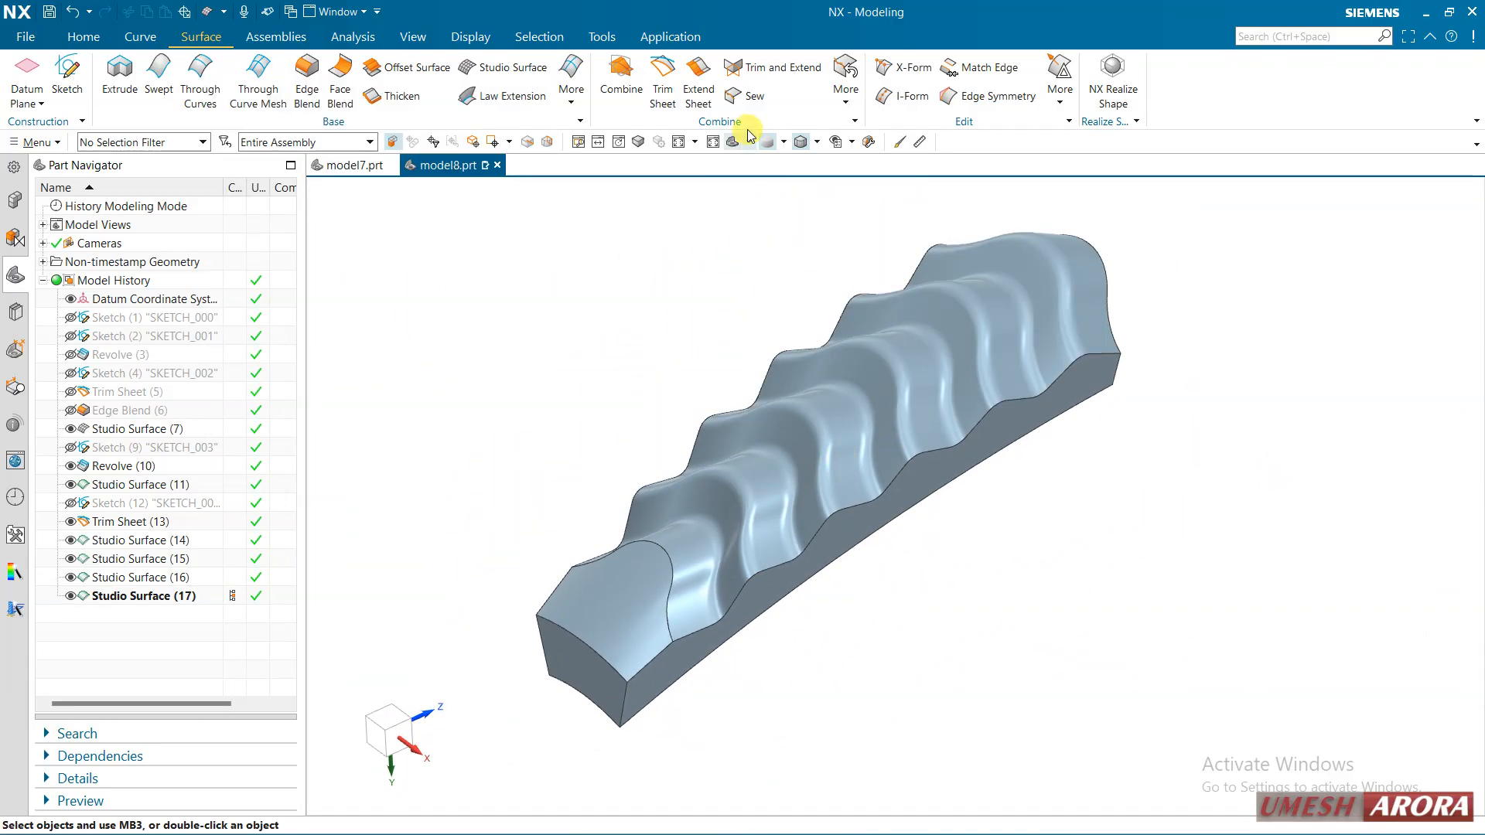
scroll(964, 587, "down", 1)
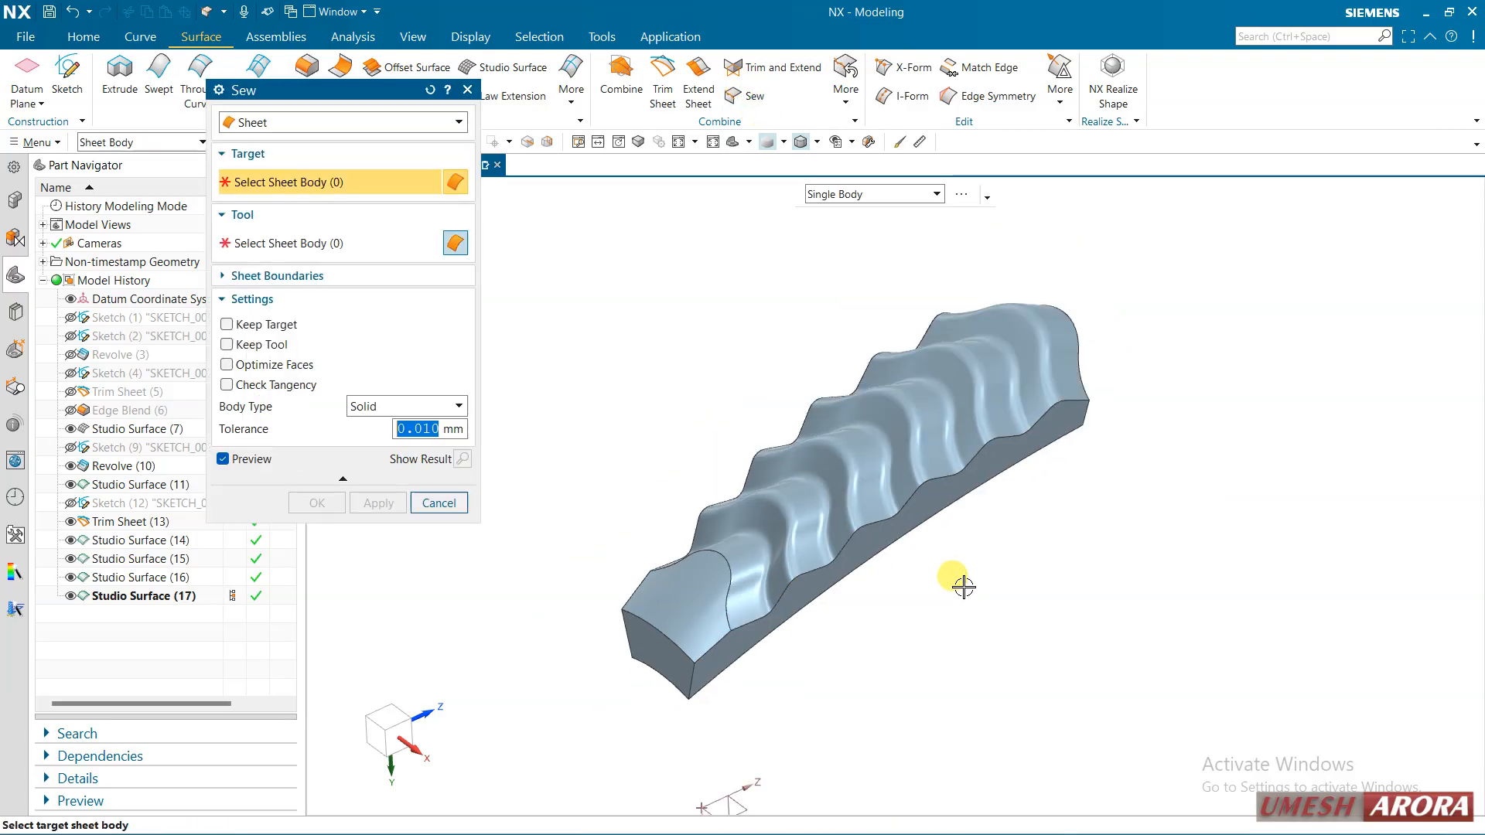
left_click(929, 481)
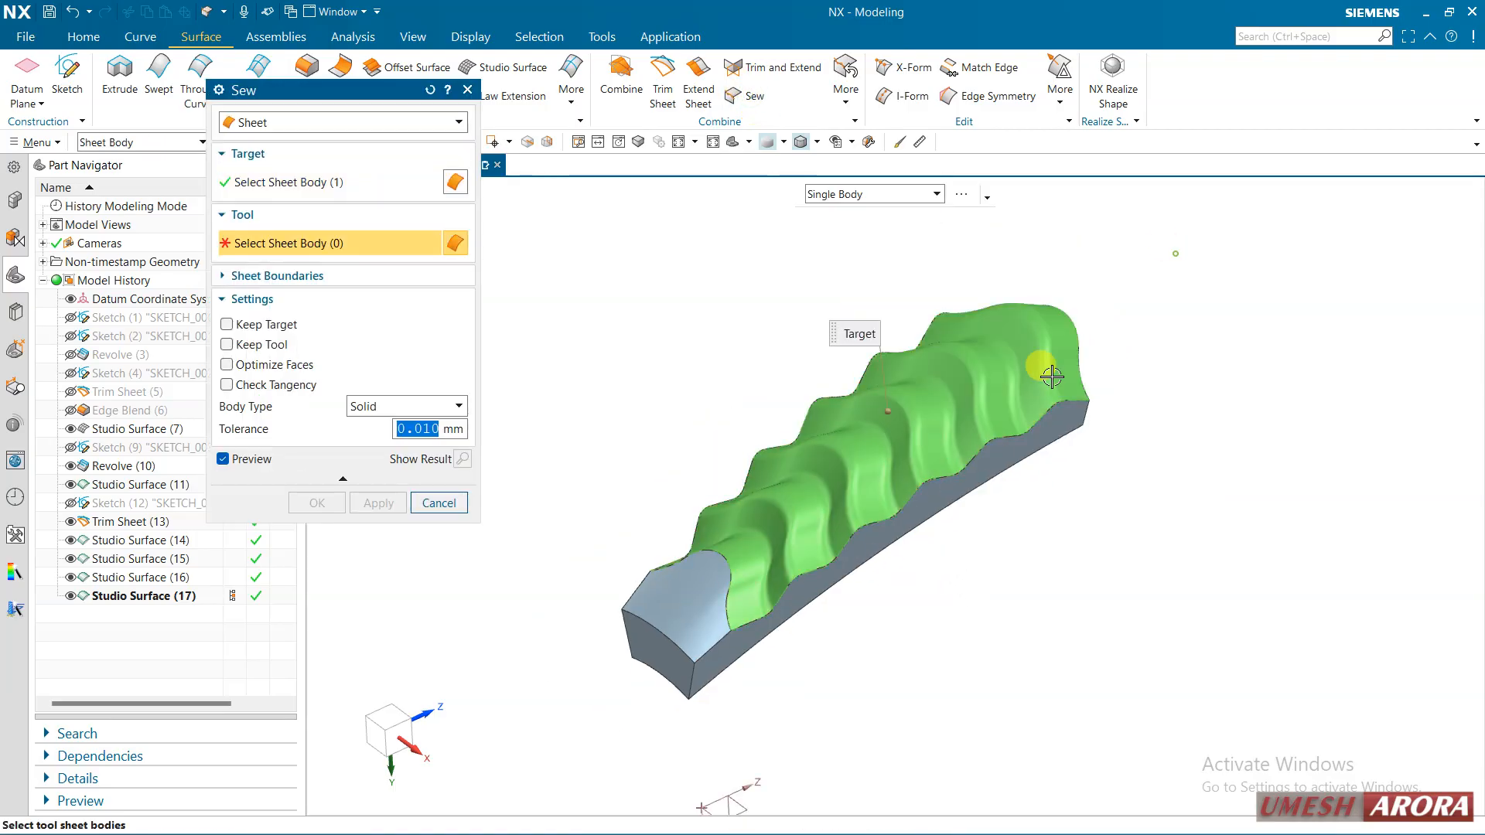
left_click_drag(1181, 251, 578, 723)
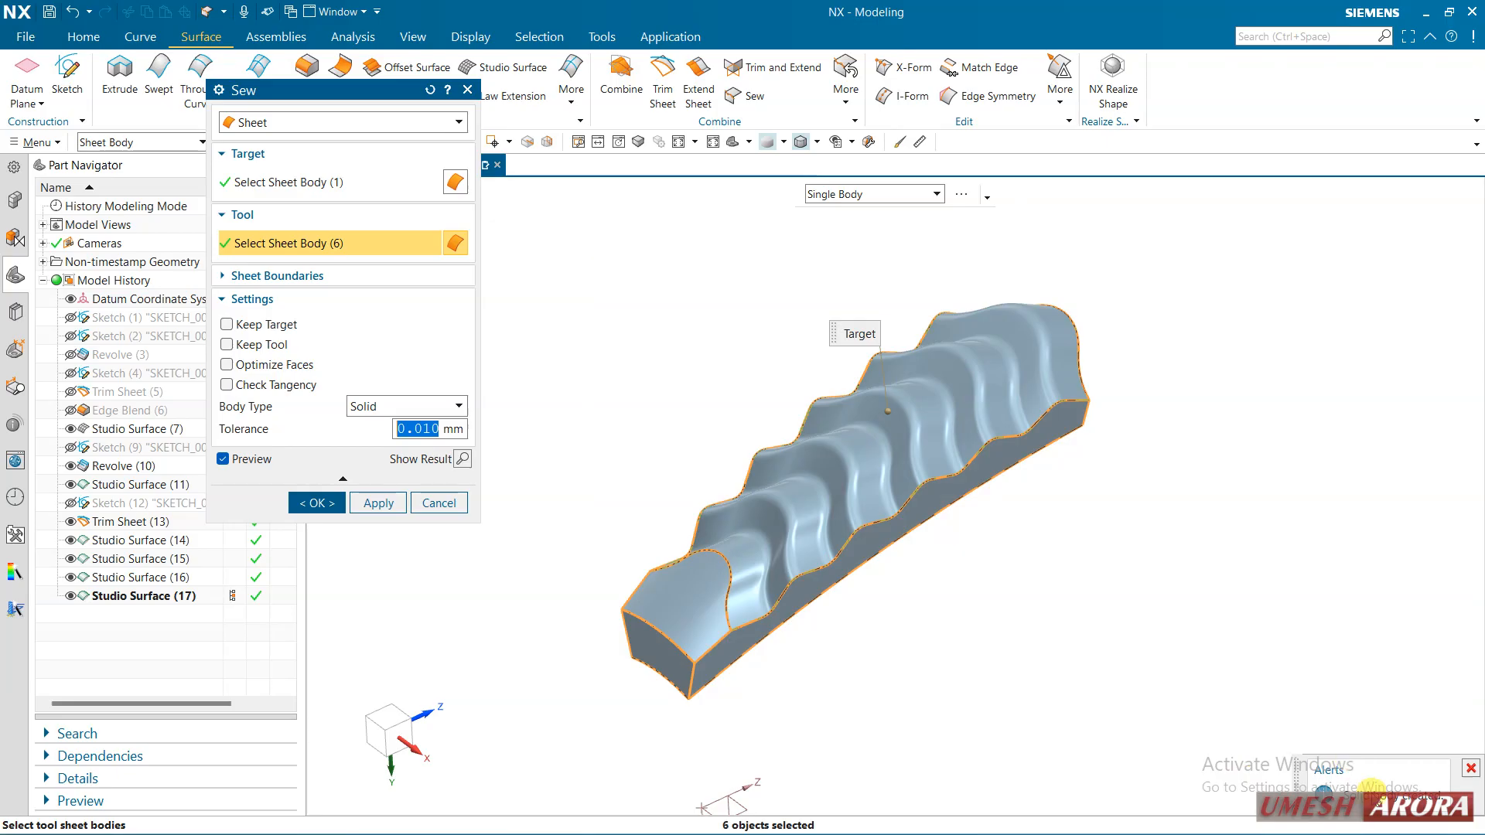
left_click(335, 511)
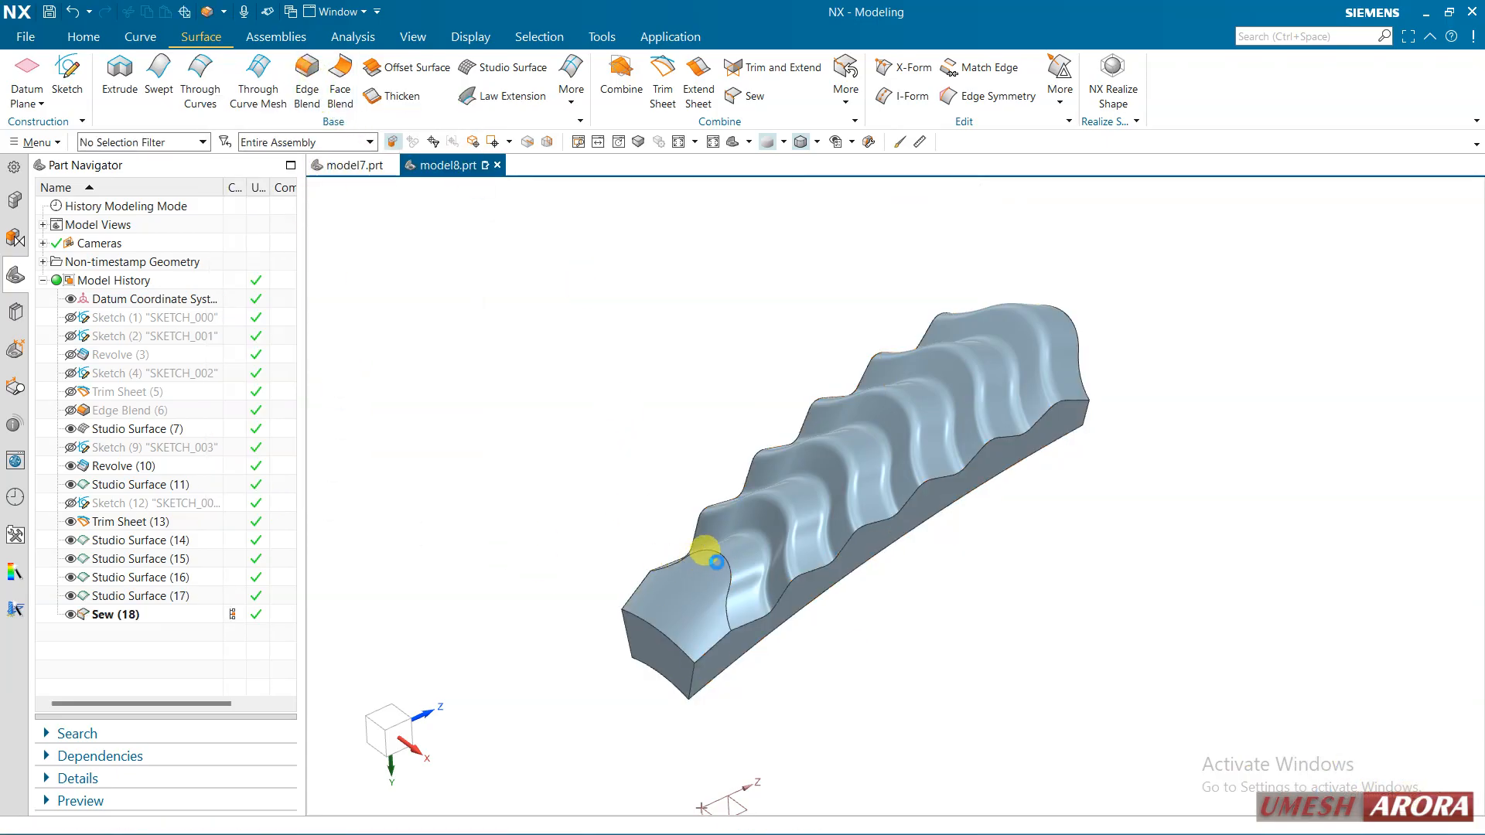
Apply 3 mm edge blends to the curved edge between the lower and rippled surfaces and to the segment's outer top edge.
left_click(723, 552)
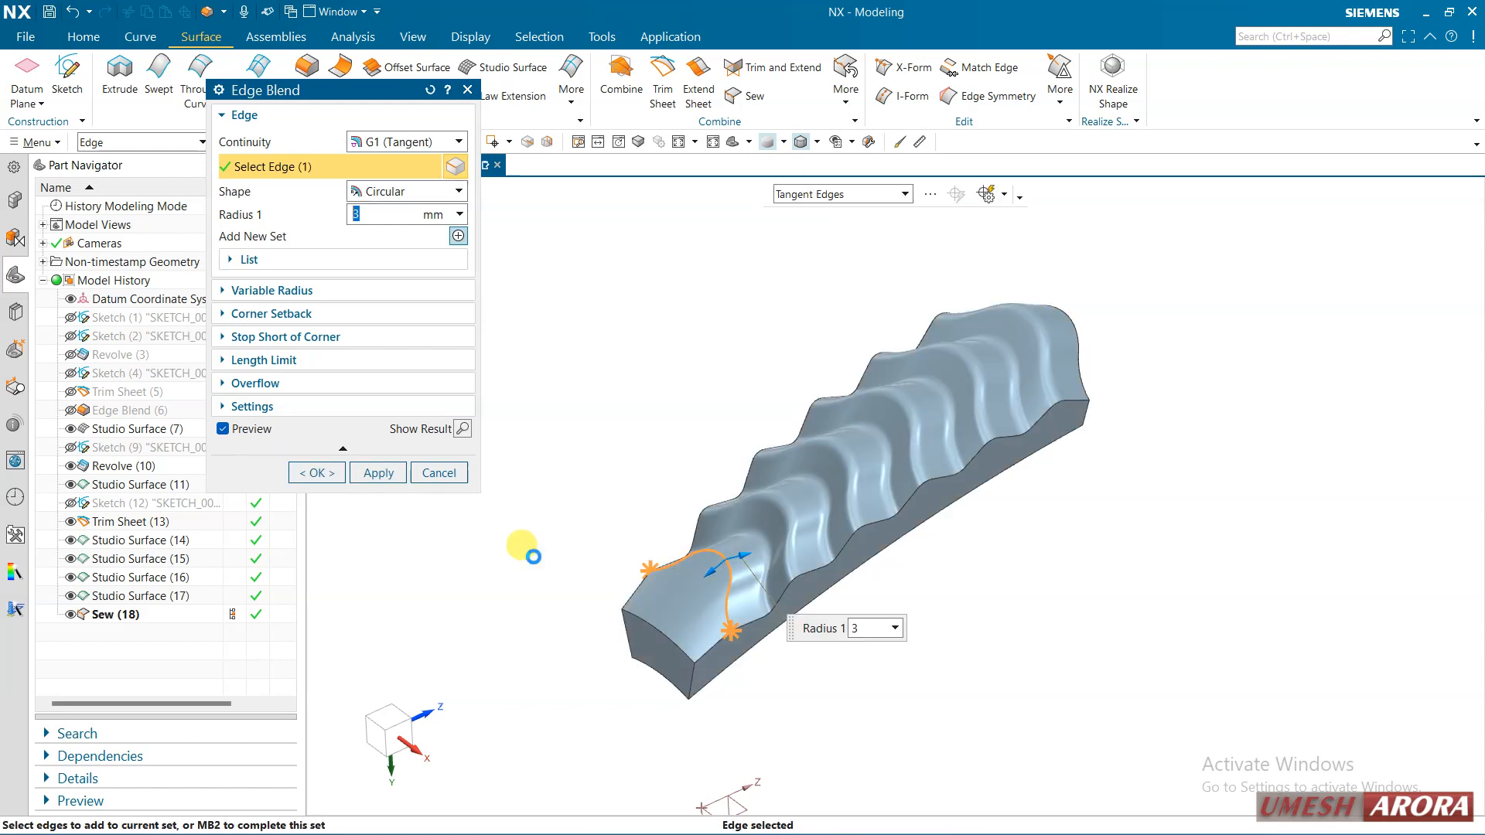
left_click(313, 473)
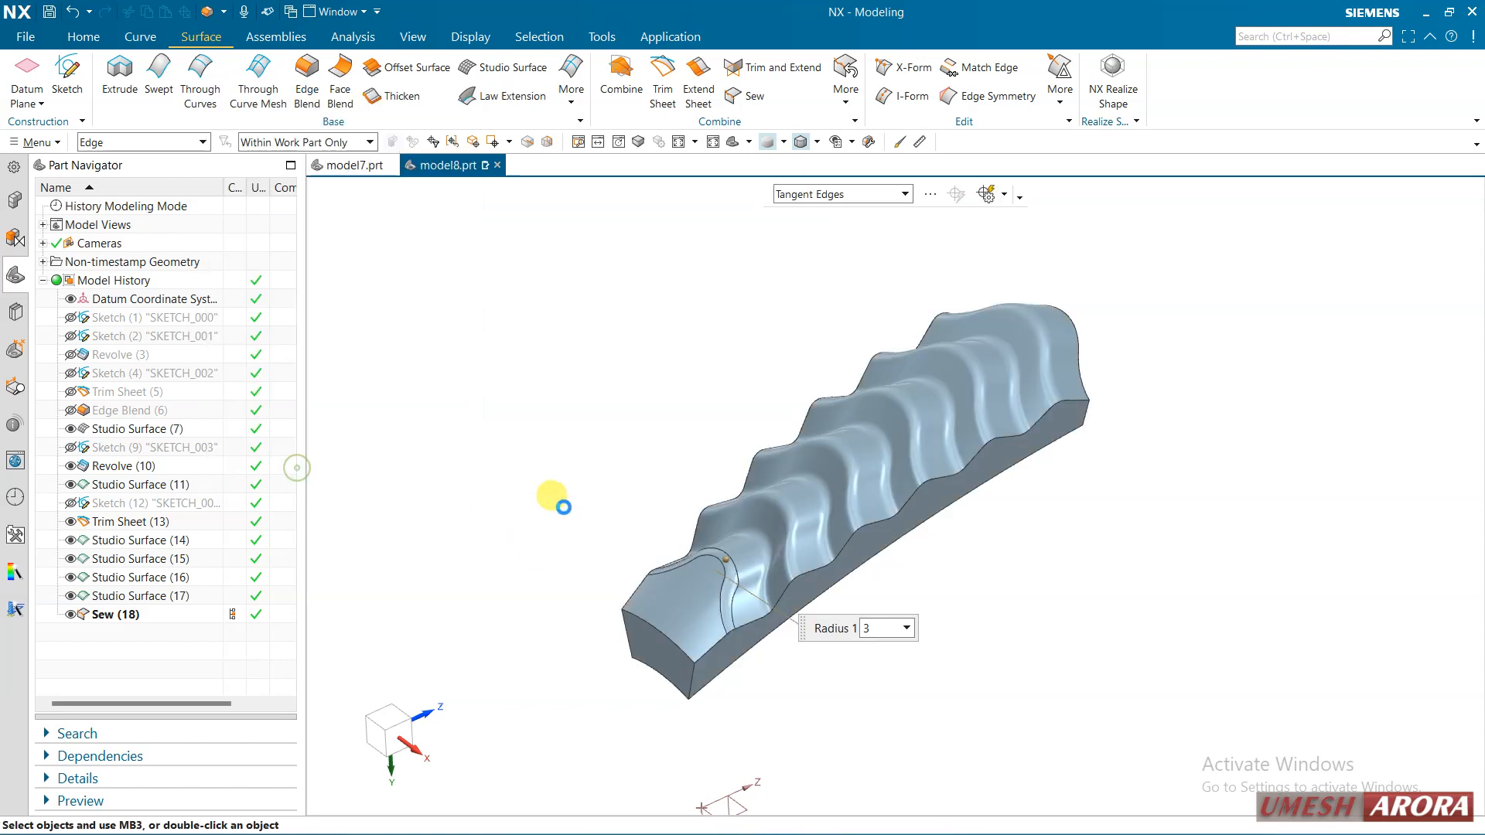
middle_click_drag(583, 497, 480, 542)
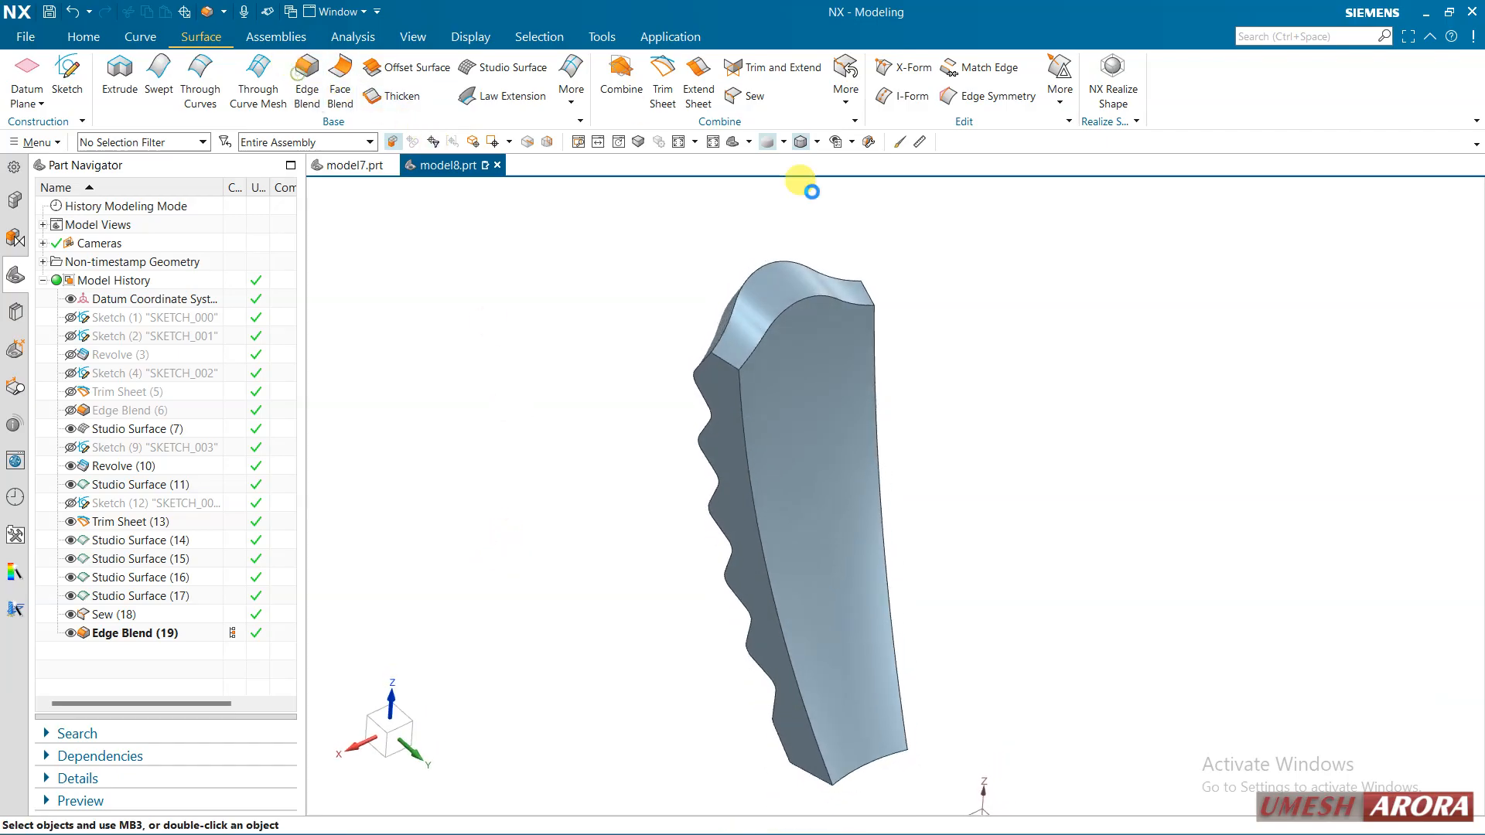
key("b")
left_click(733, 312)
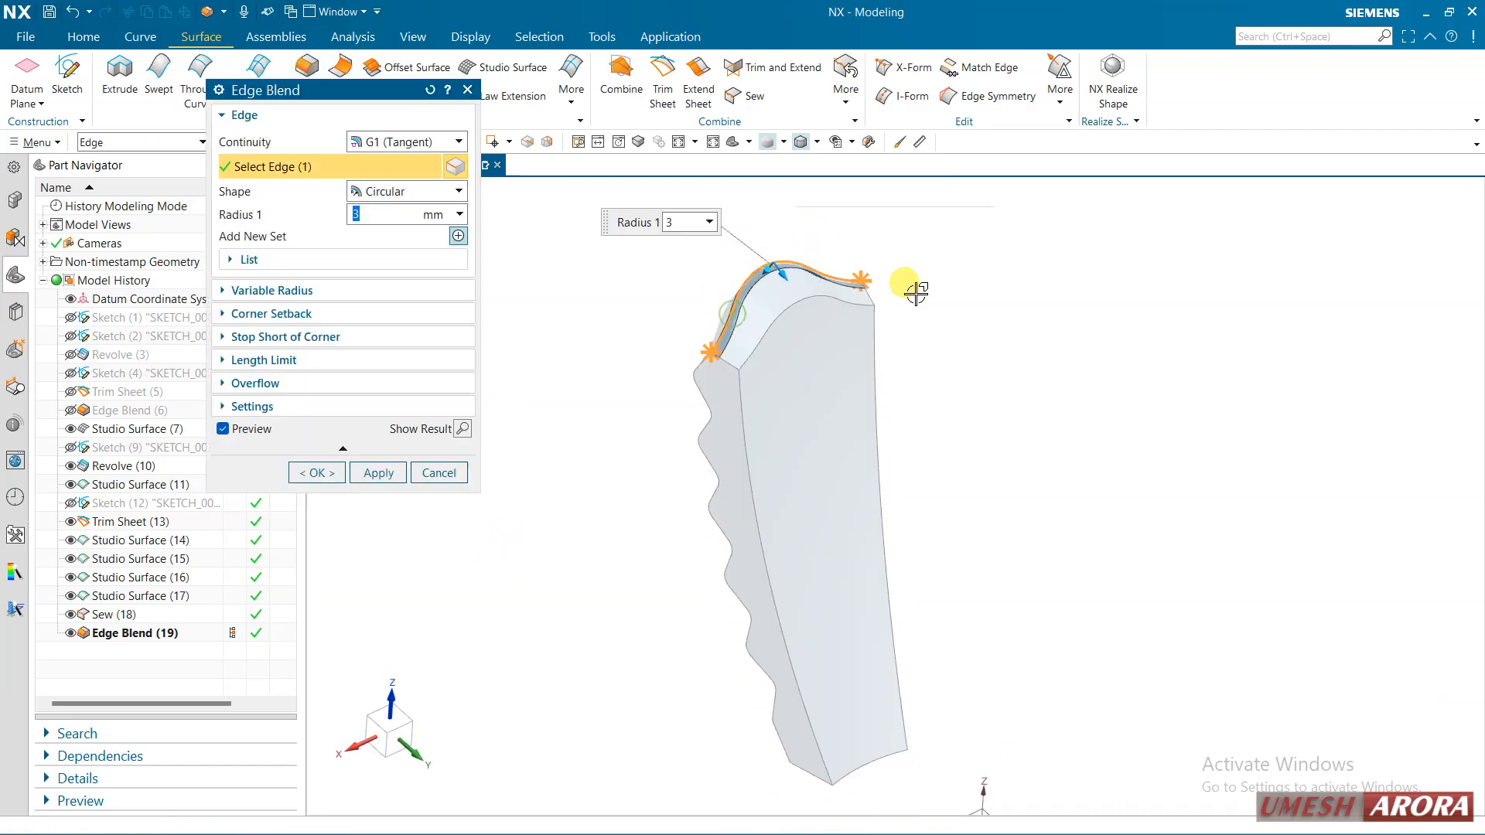
left_click(378, 473)
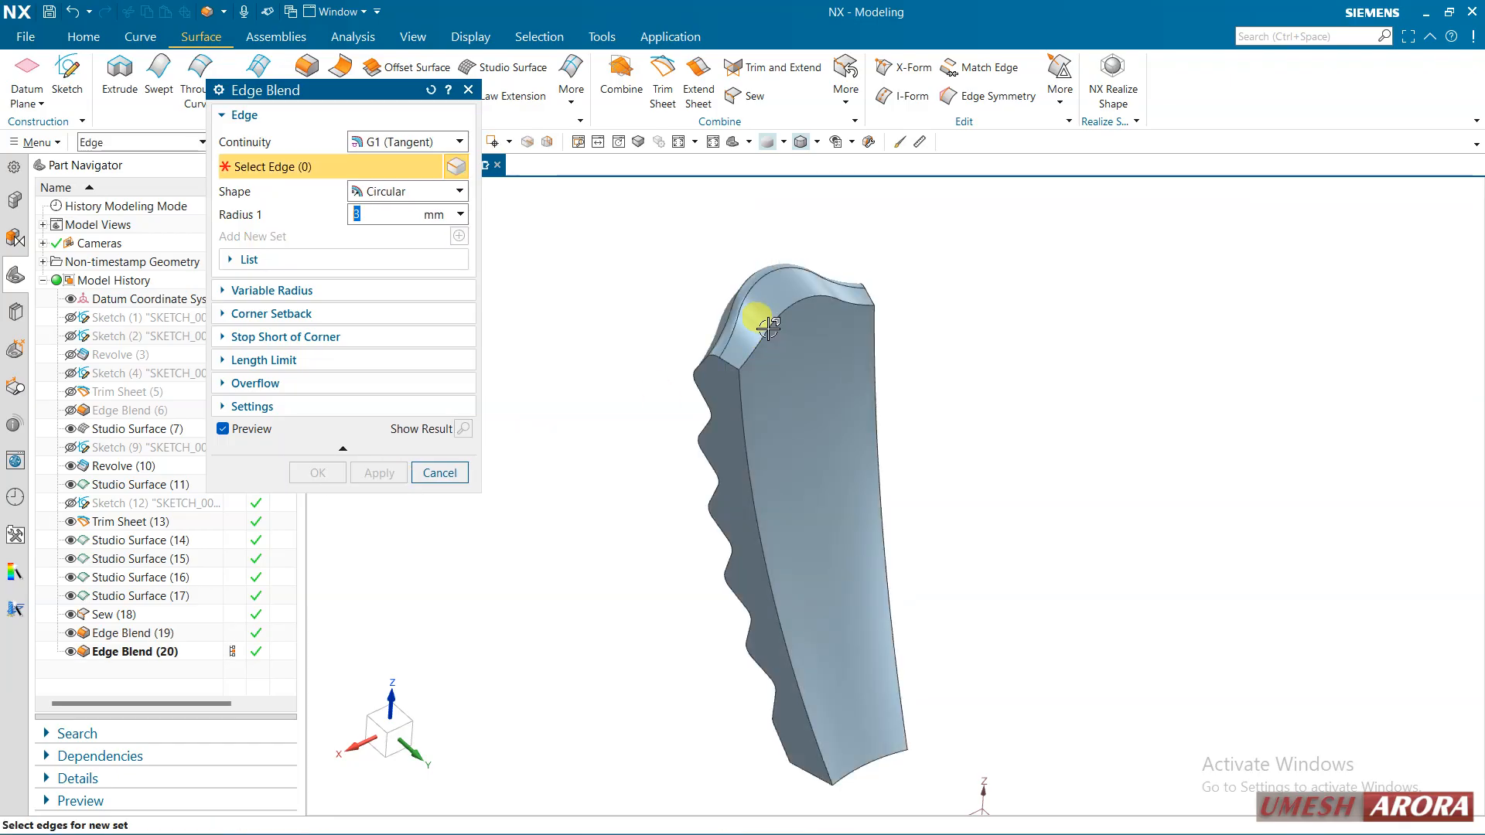
Blend the segment's inner top edge with G2 (Curvature) continuity, a 4 mm radius and a Rho of 0.5.
left_click(762, 369)
left_click(428, 192)
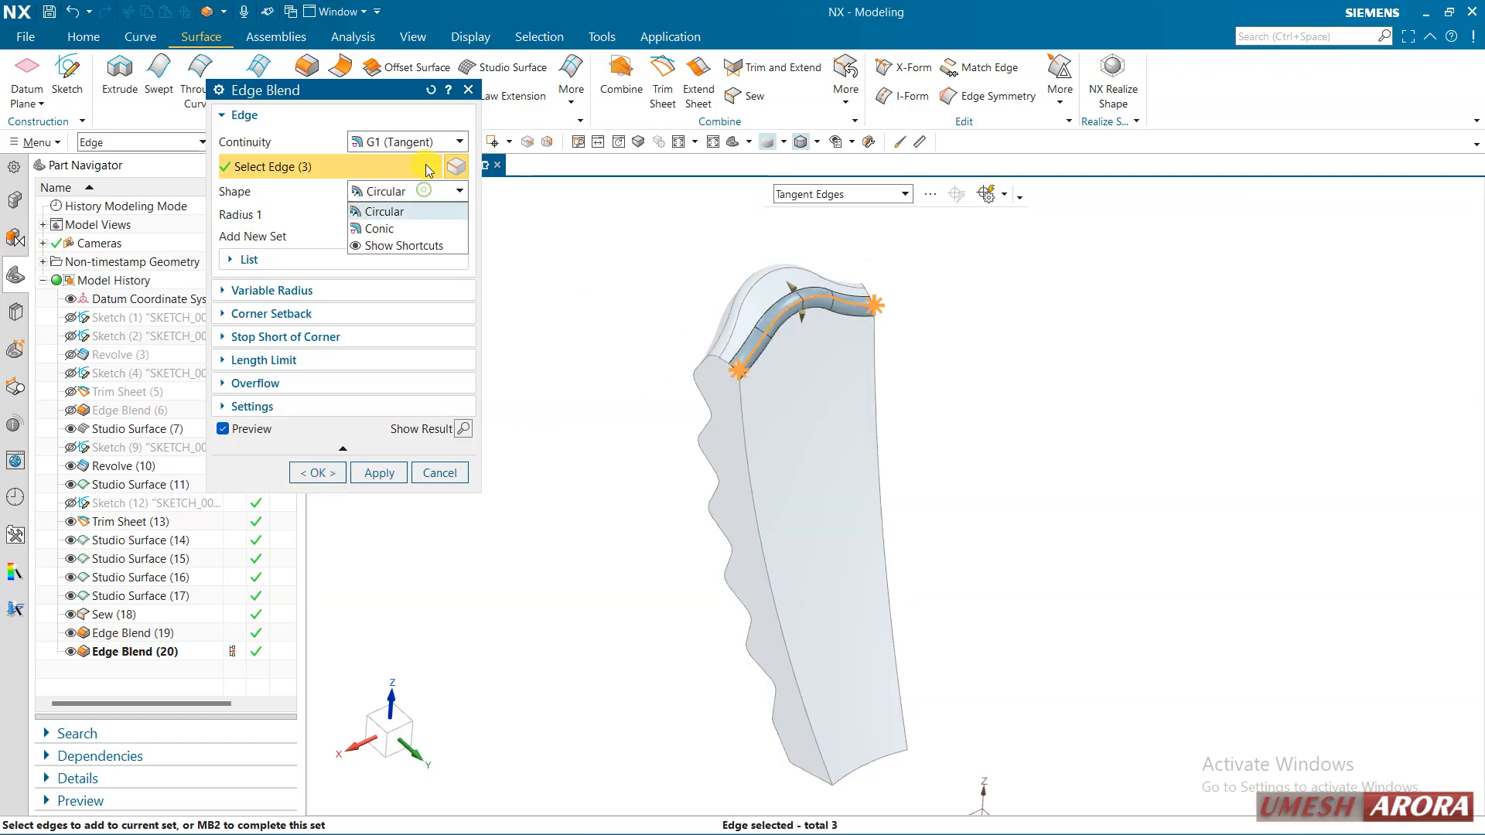
left_click(430, 142)
left_click(431, 143)
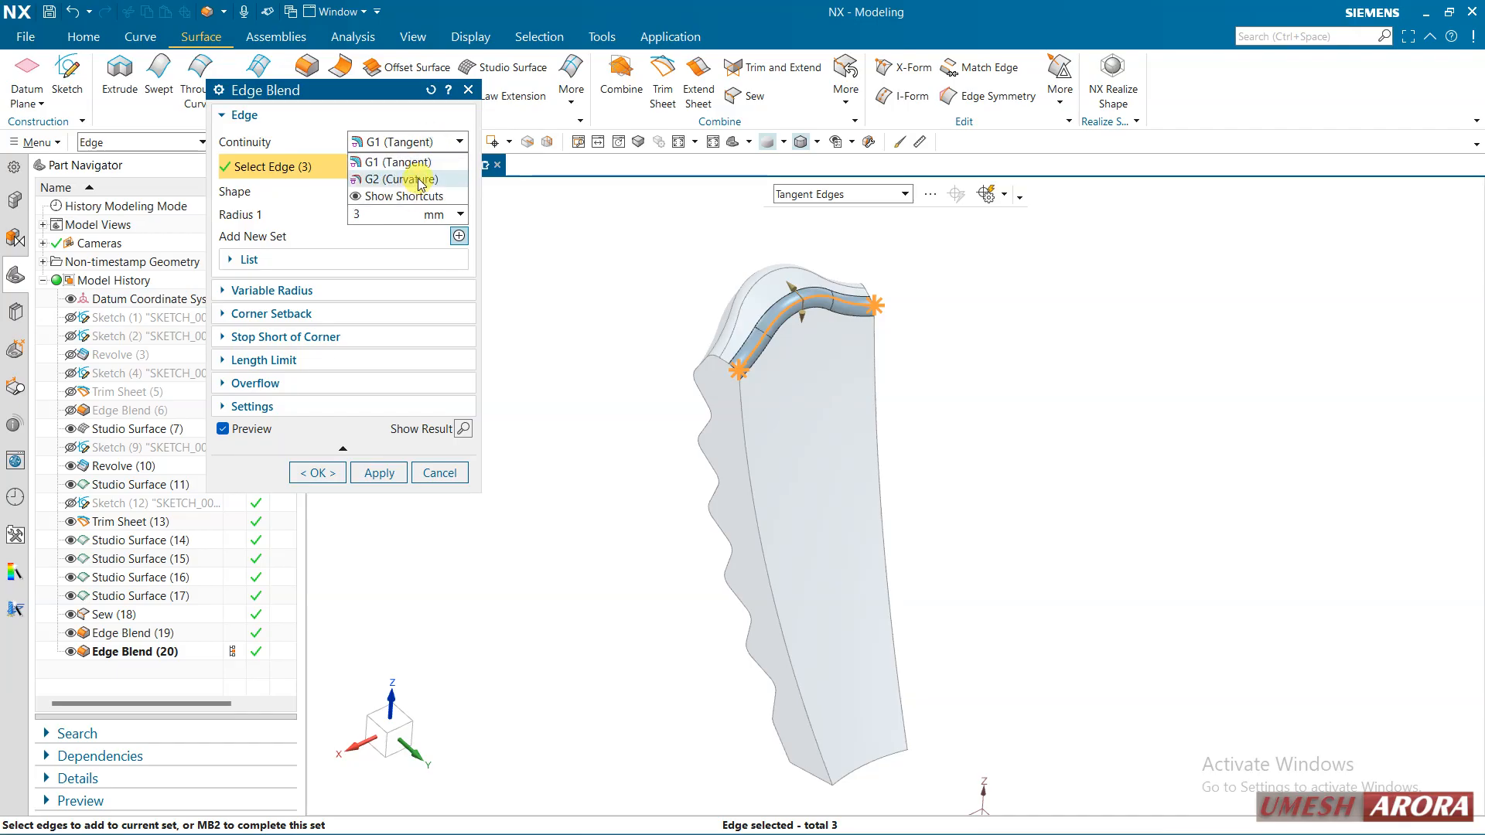
left_click(421, 180)
scroll(835, 330, "up", 2)
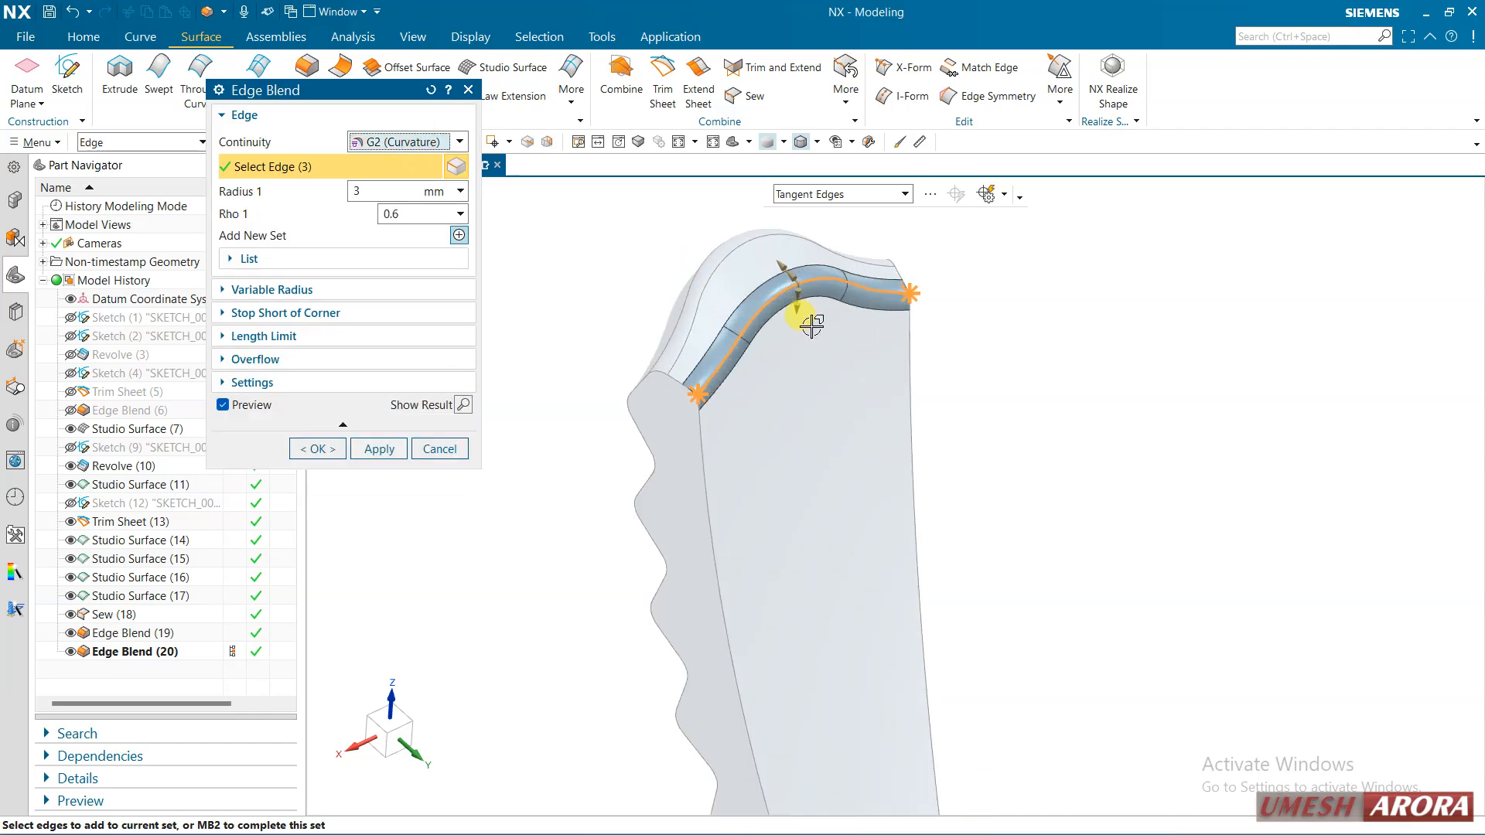
left_click_drag(795, 314, 810, 285)
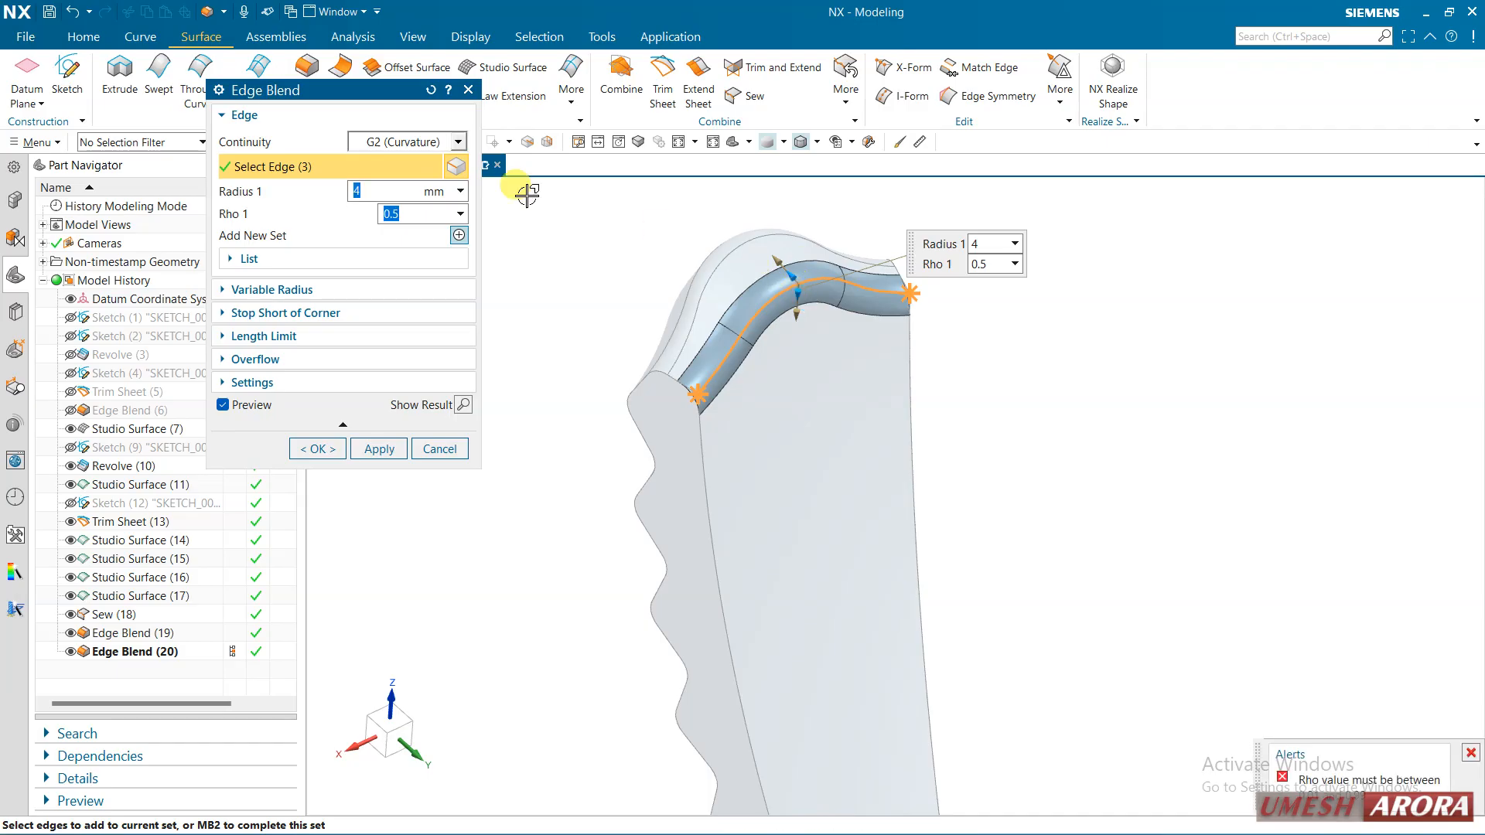
left_click(436, 146)
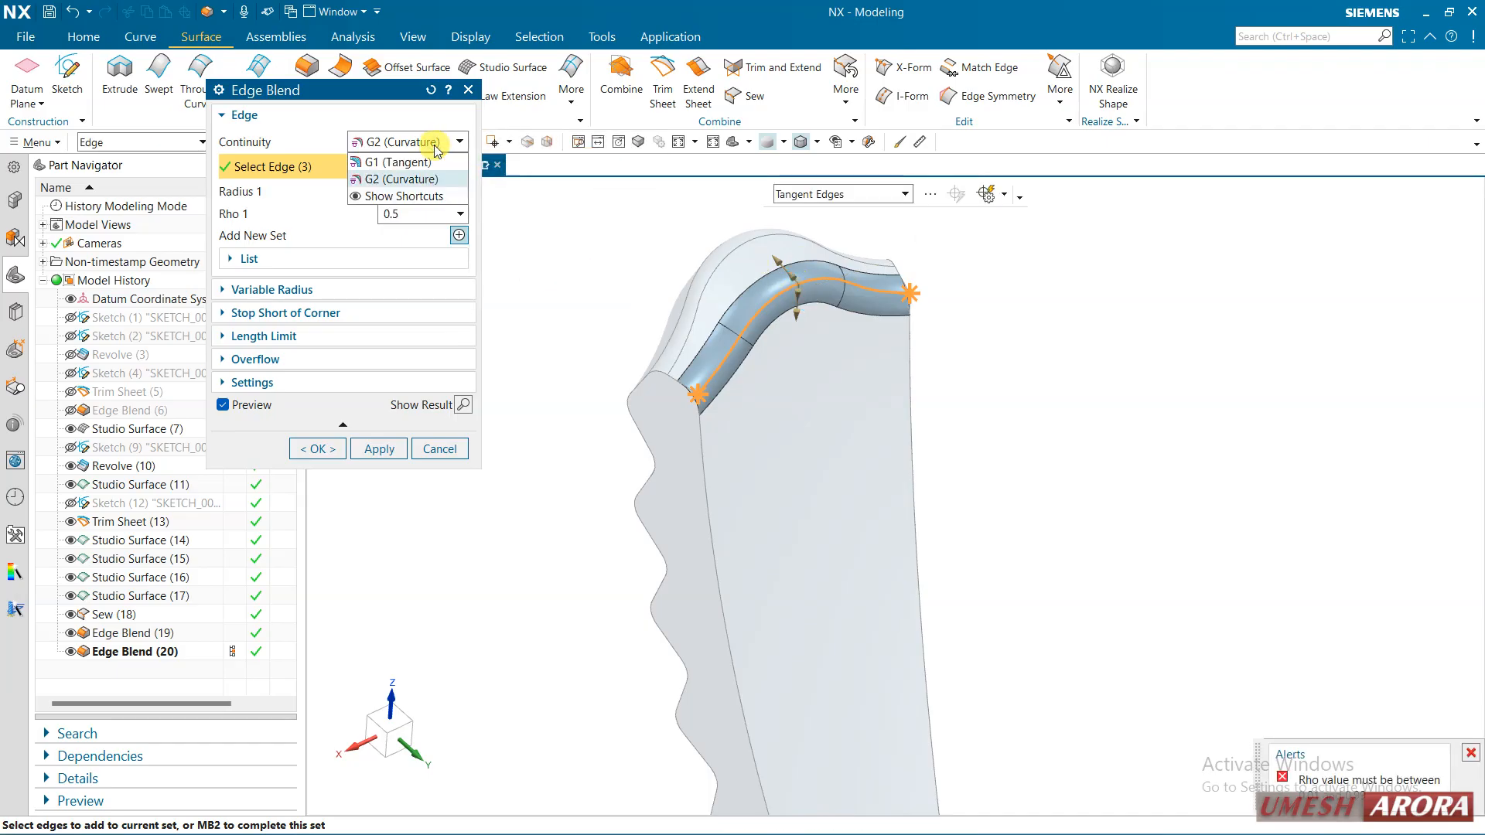
left_click(436, 145)
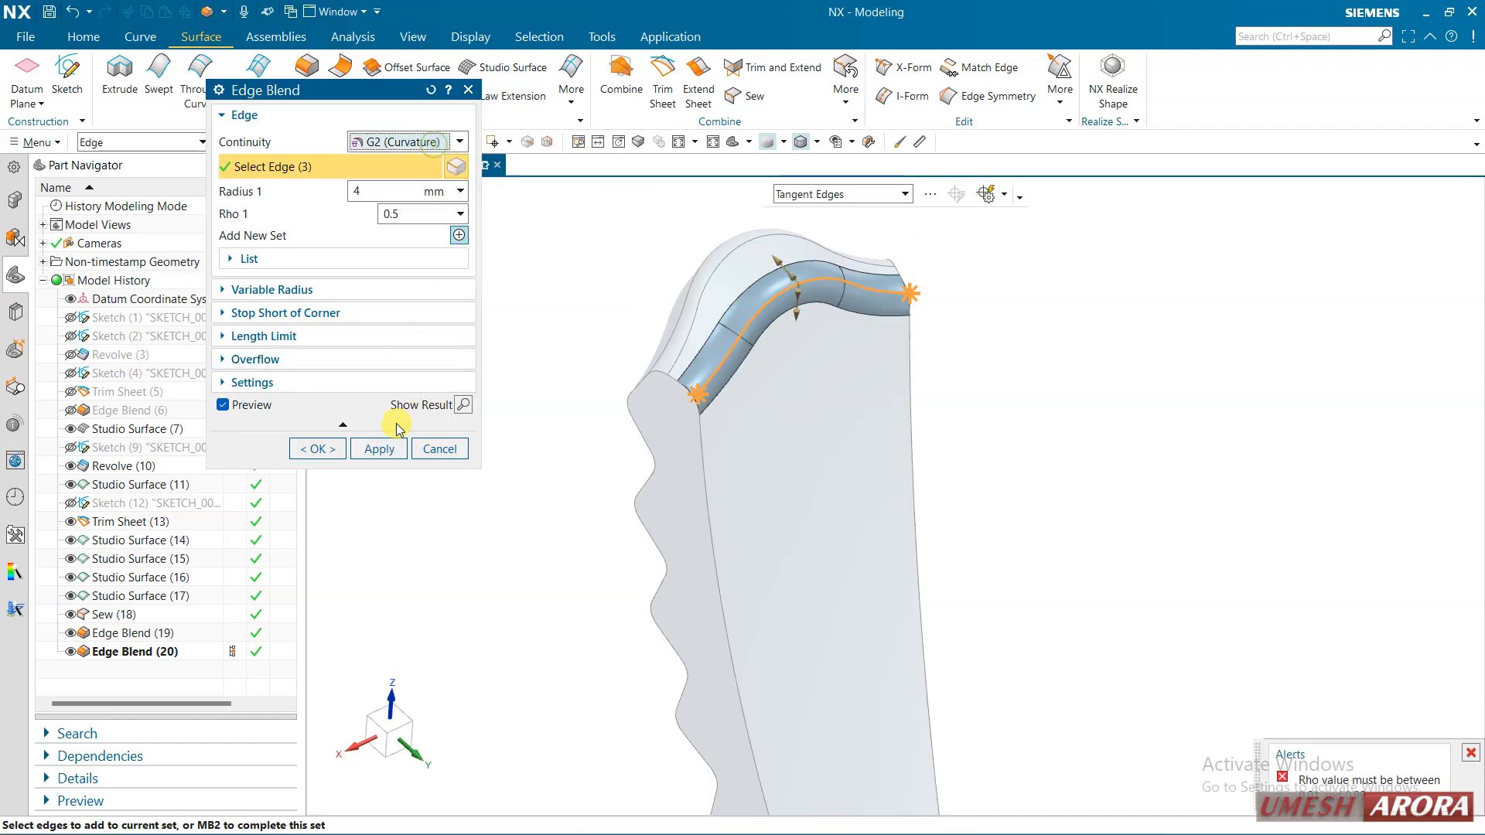
left_click(342, 450)
Create a circular Pattern Geometry of the solid wall segment around the Z axis with a count of 12 over 360°.
mouse_move(623, 446)
middle_mouse_down()
mouse_move(771, 541)
mouse_move(869, 550)
mouse_move(796, 554)
mouse_move(833, 590)
mouse_move(750, 514)
middle_mouse_up()
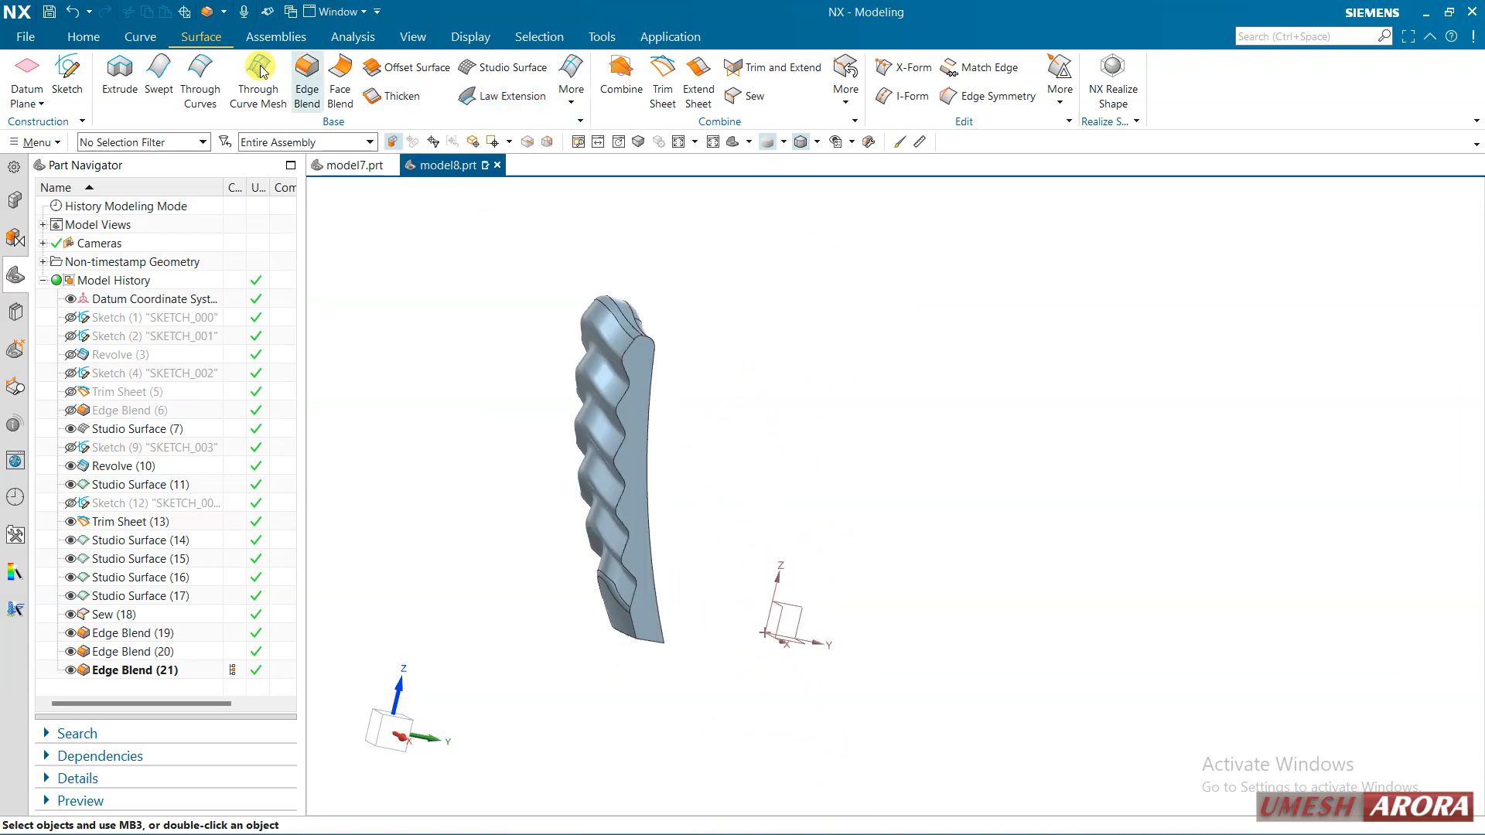
left_click(99, 42)
left_click(608, 85)
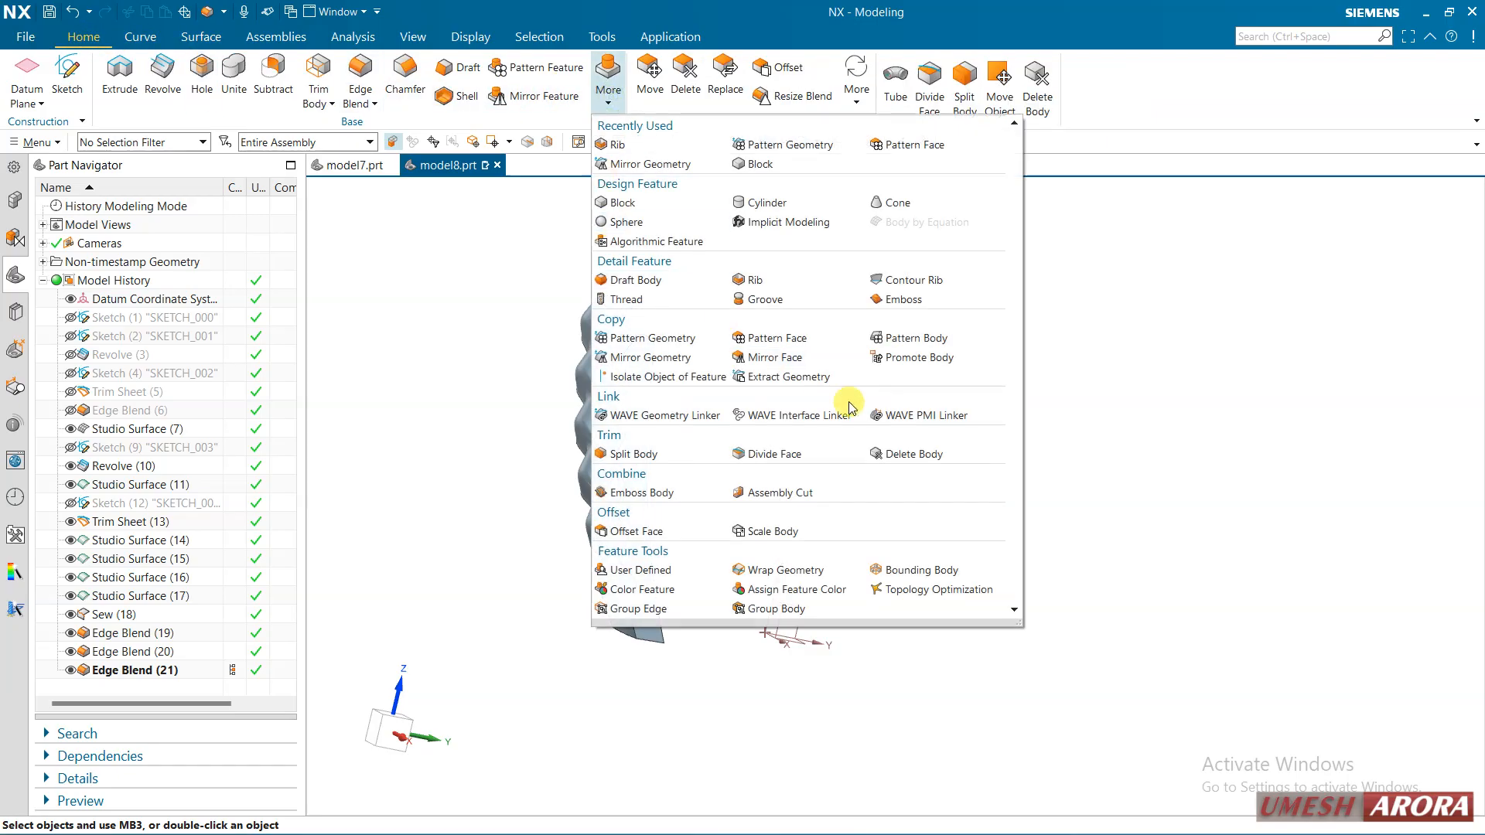
left_click(665, 346)
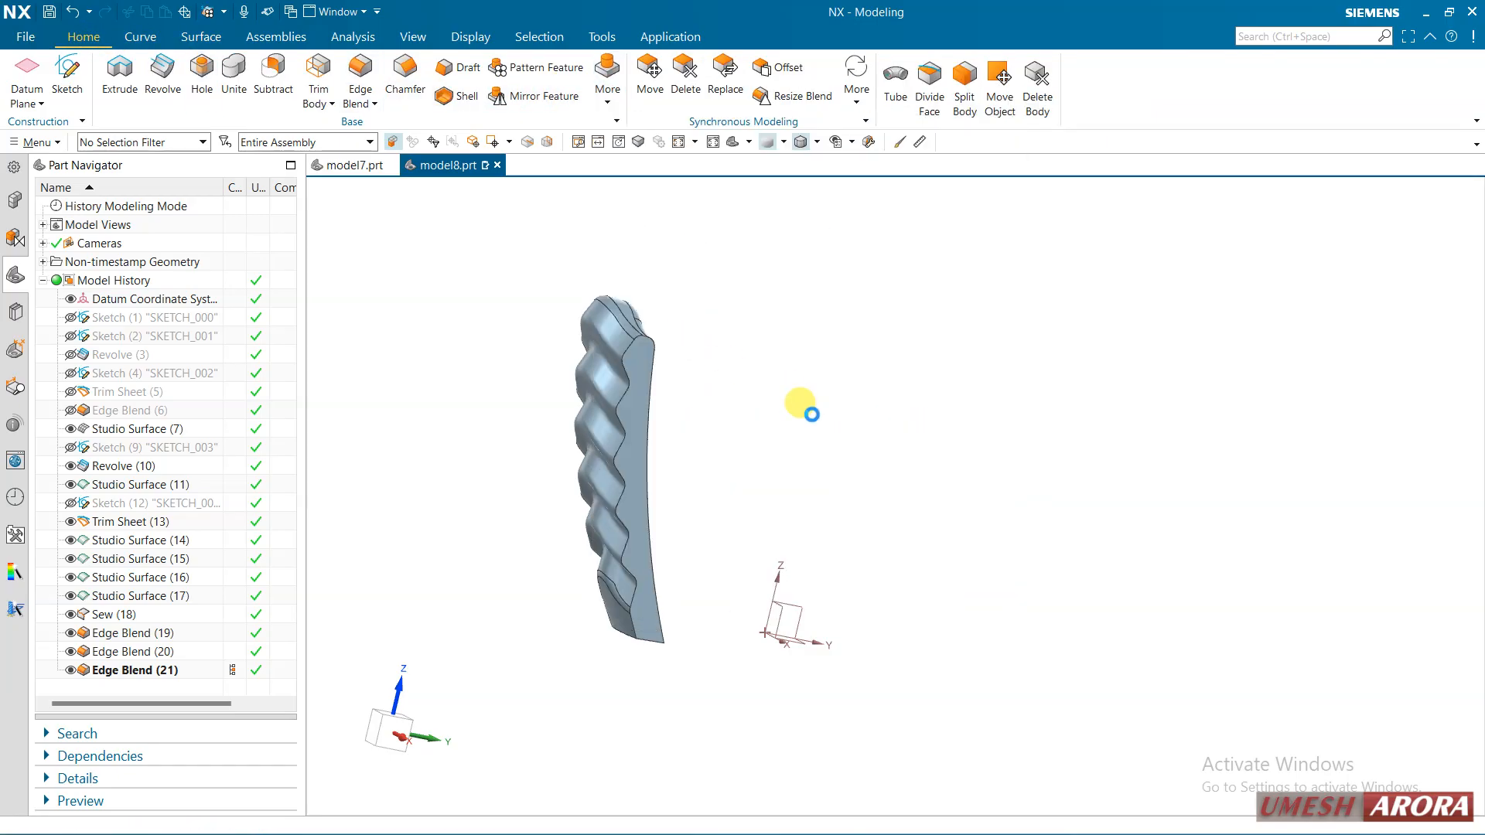
left_click(584, 360)
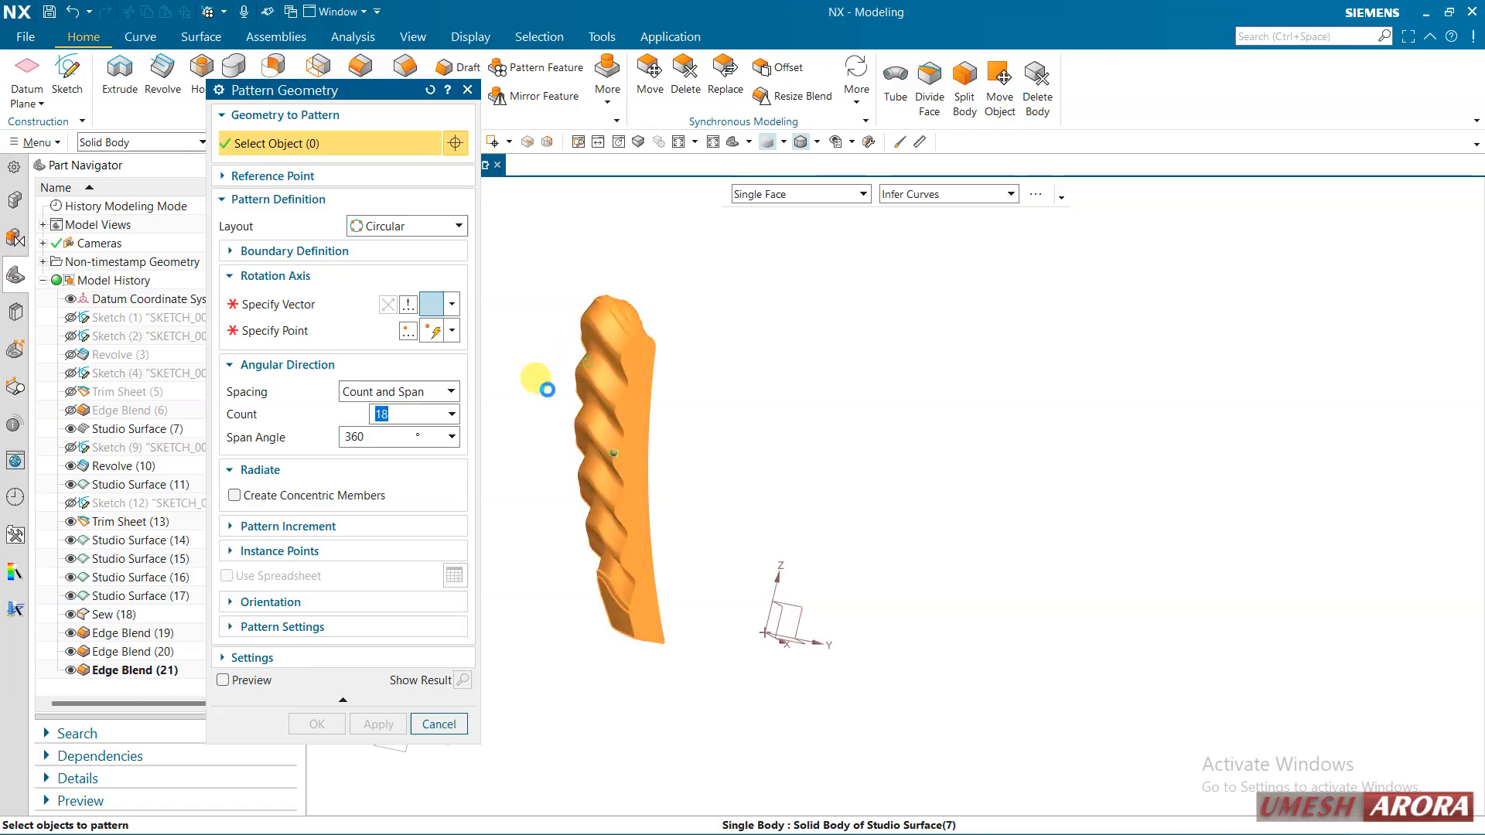
left_click(775, 582)
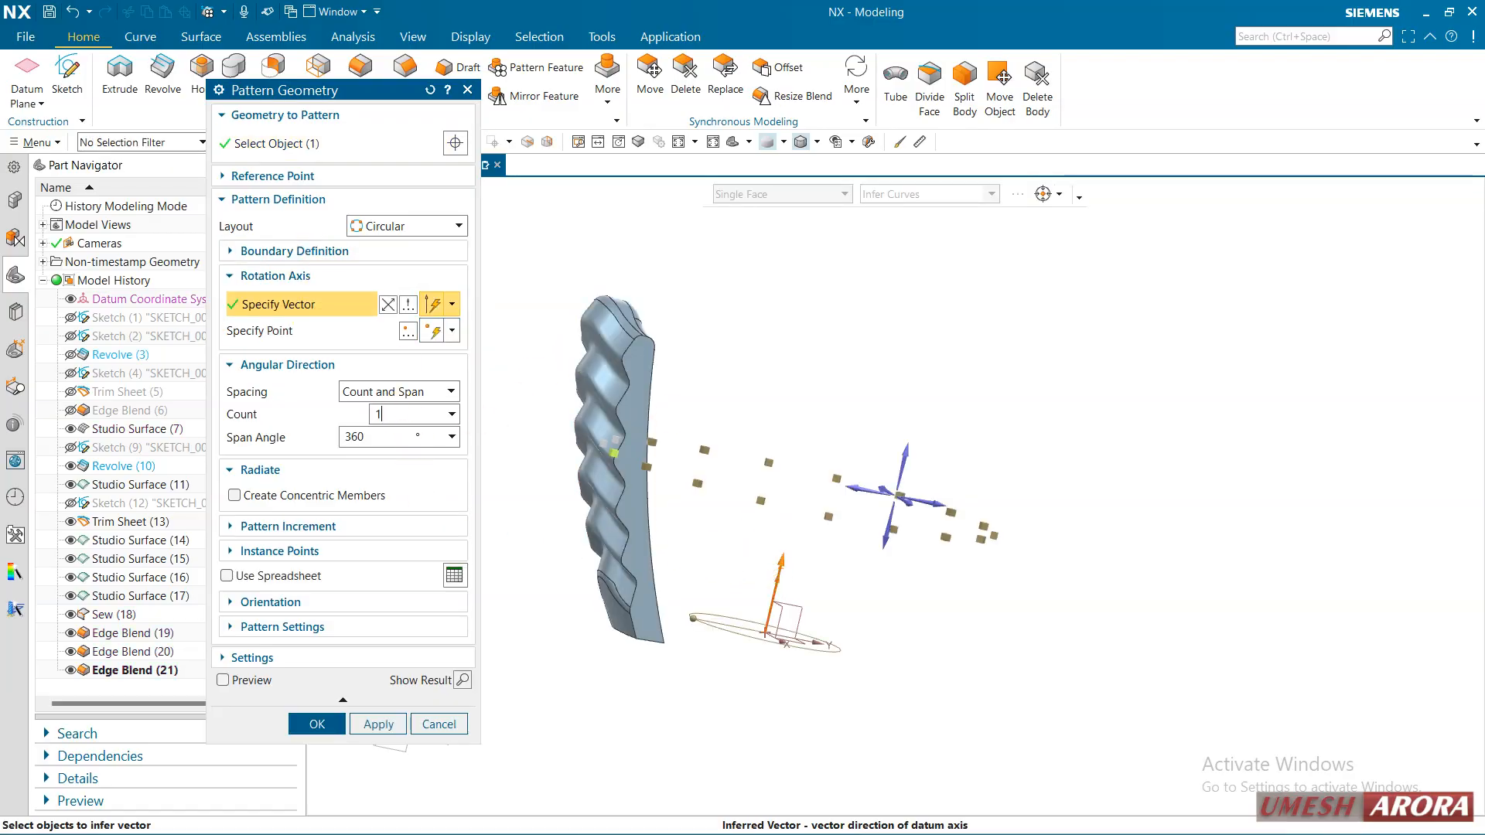
left_click(324, 725)
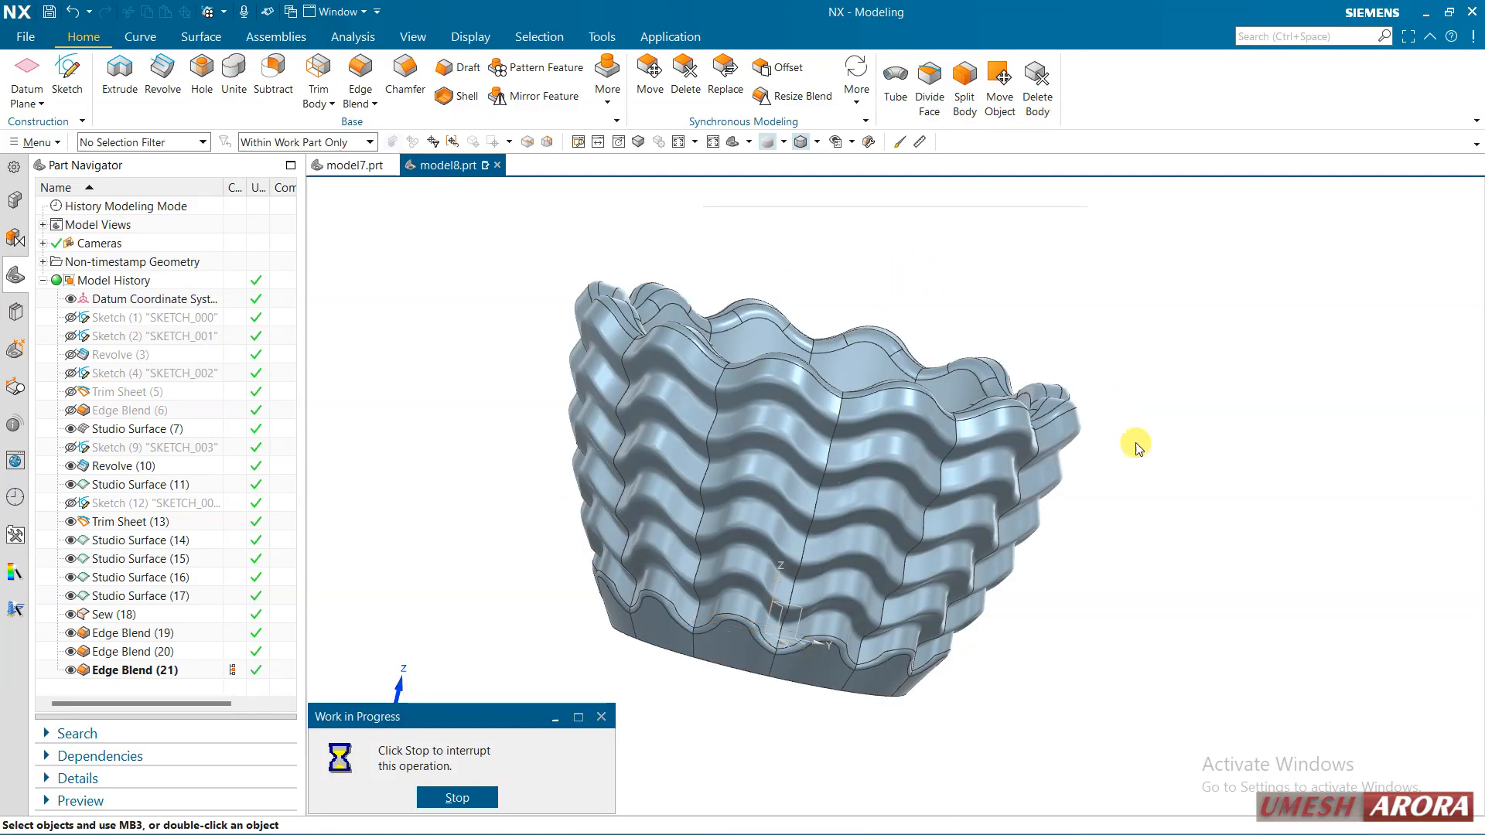
Sketch a circle about 70 mm in diameter on the XY plane, centred on the origin and matching the bottom opening's inner edge.
middle_click_drag(1157, 503, 1097, 414)
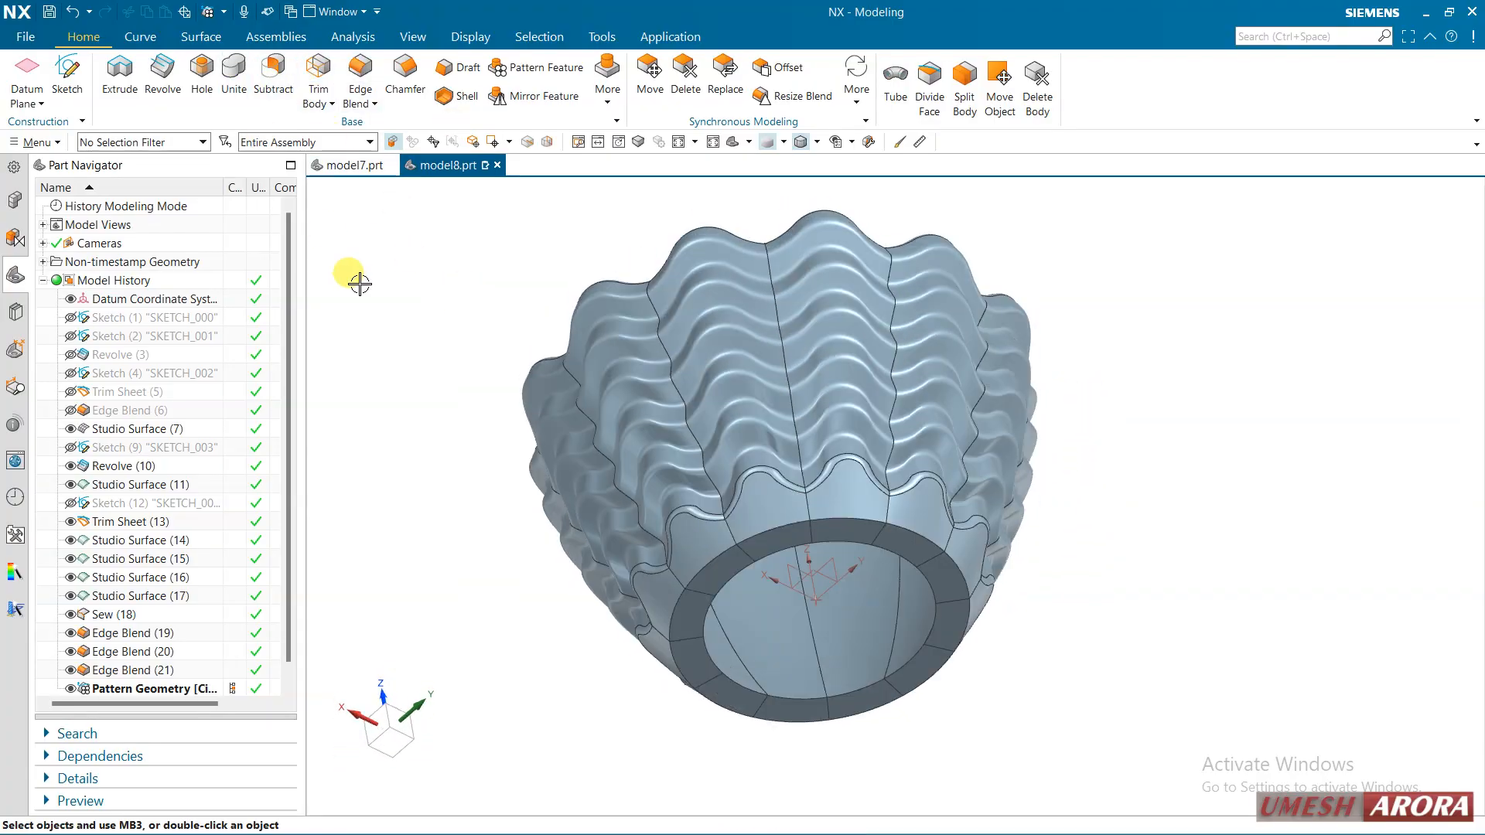
left_click(69, 73)
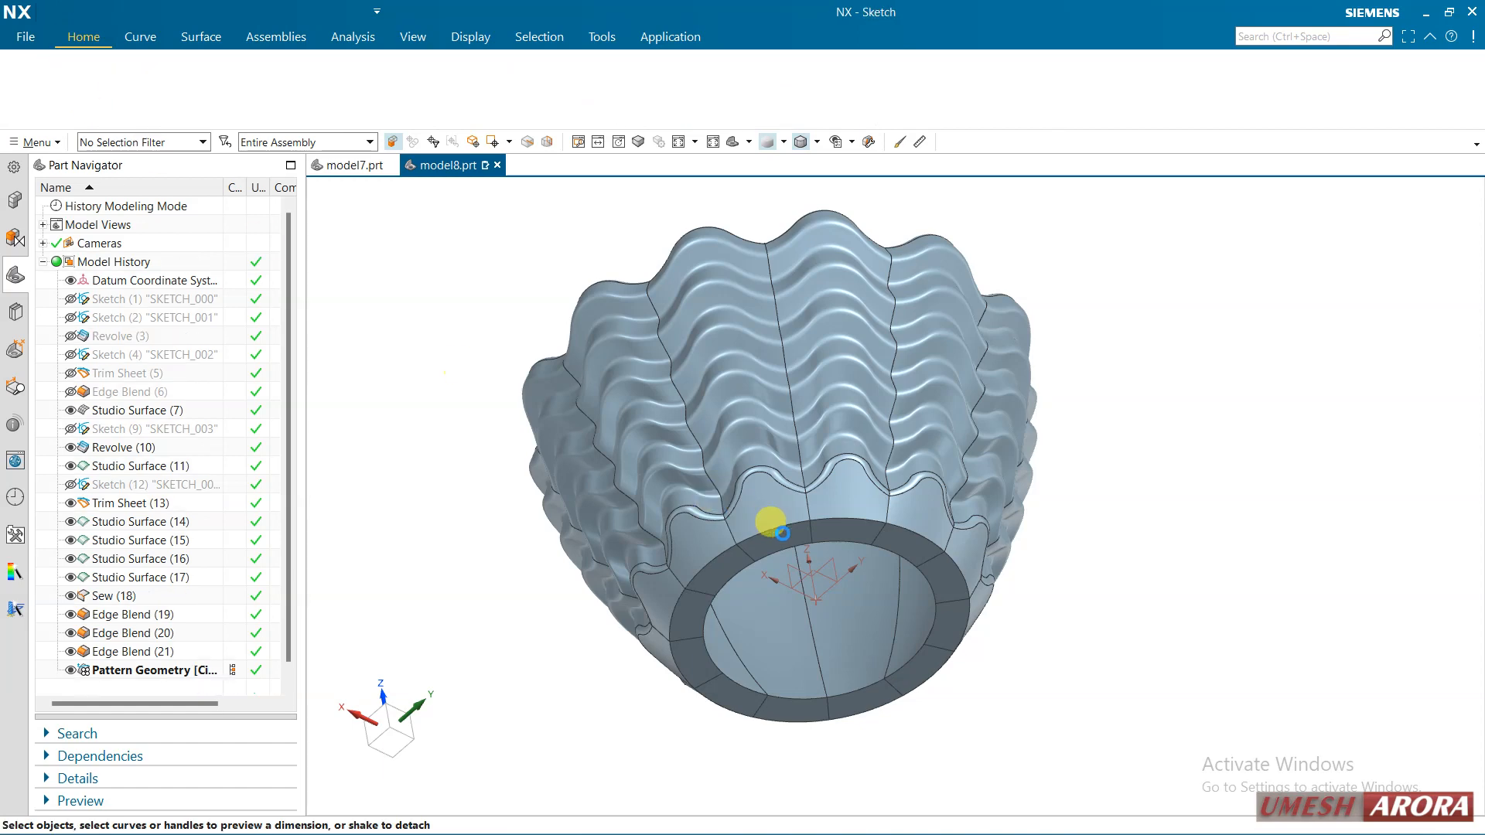
mouse_move(1214, 431)
middle_mouse_down()
mouse_move(1199, 346)
mouse_move(1175, 355)
middle_mouse_up()
left_click(1155, 400)
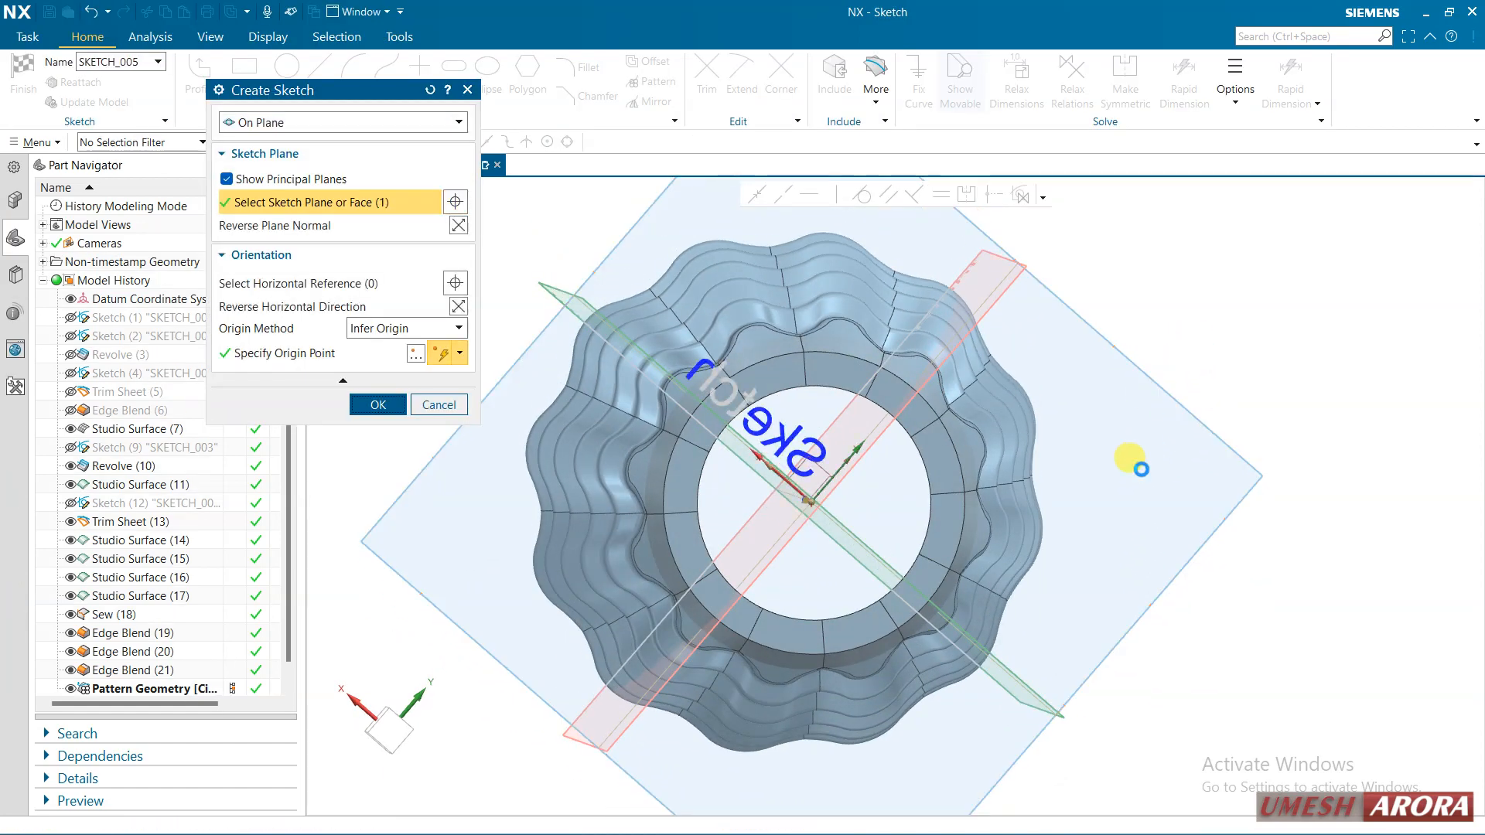
middle_click(1130, 459)
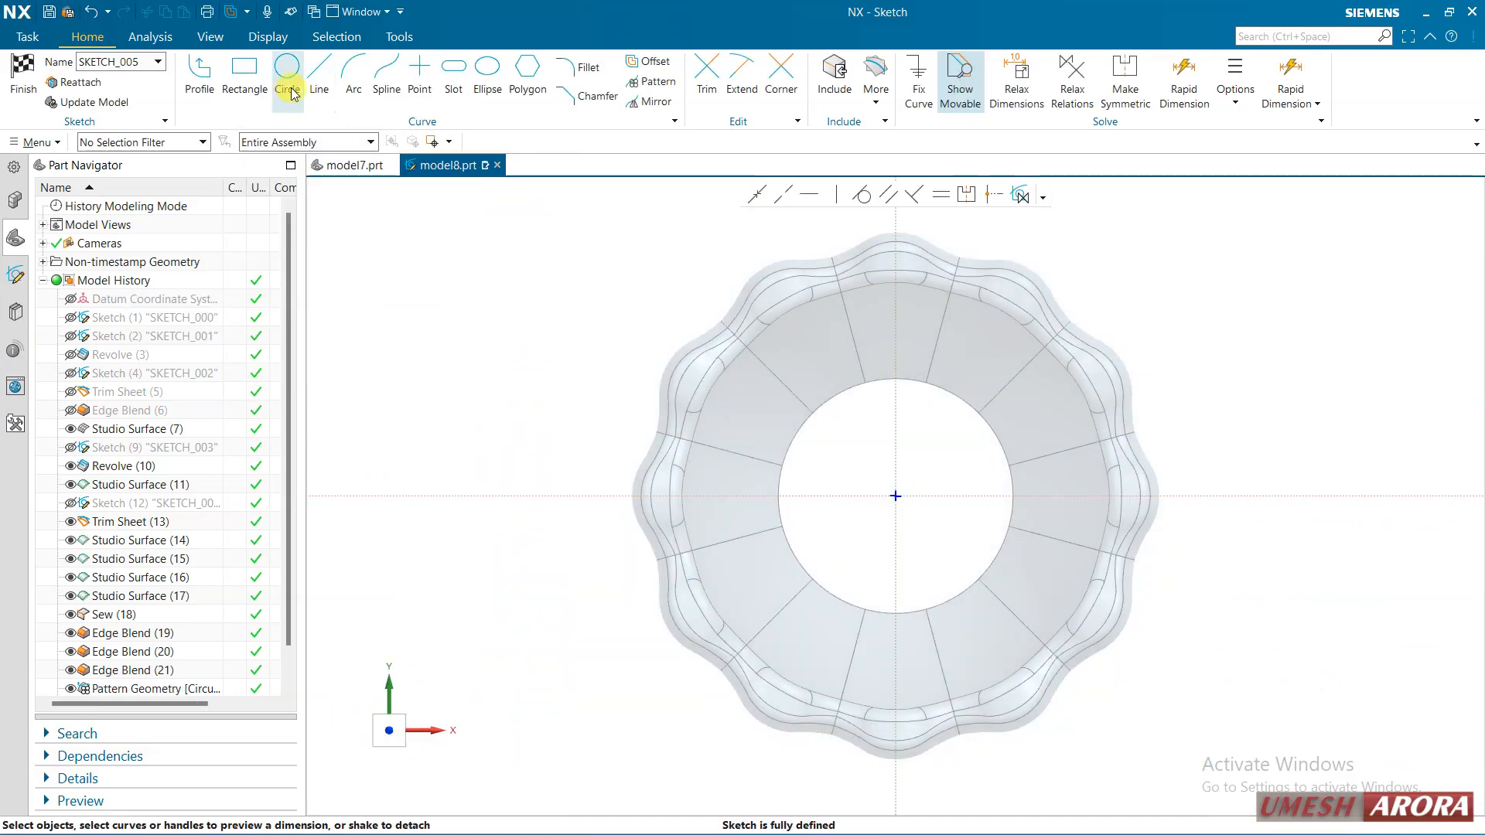
left_click(287, 66)
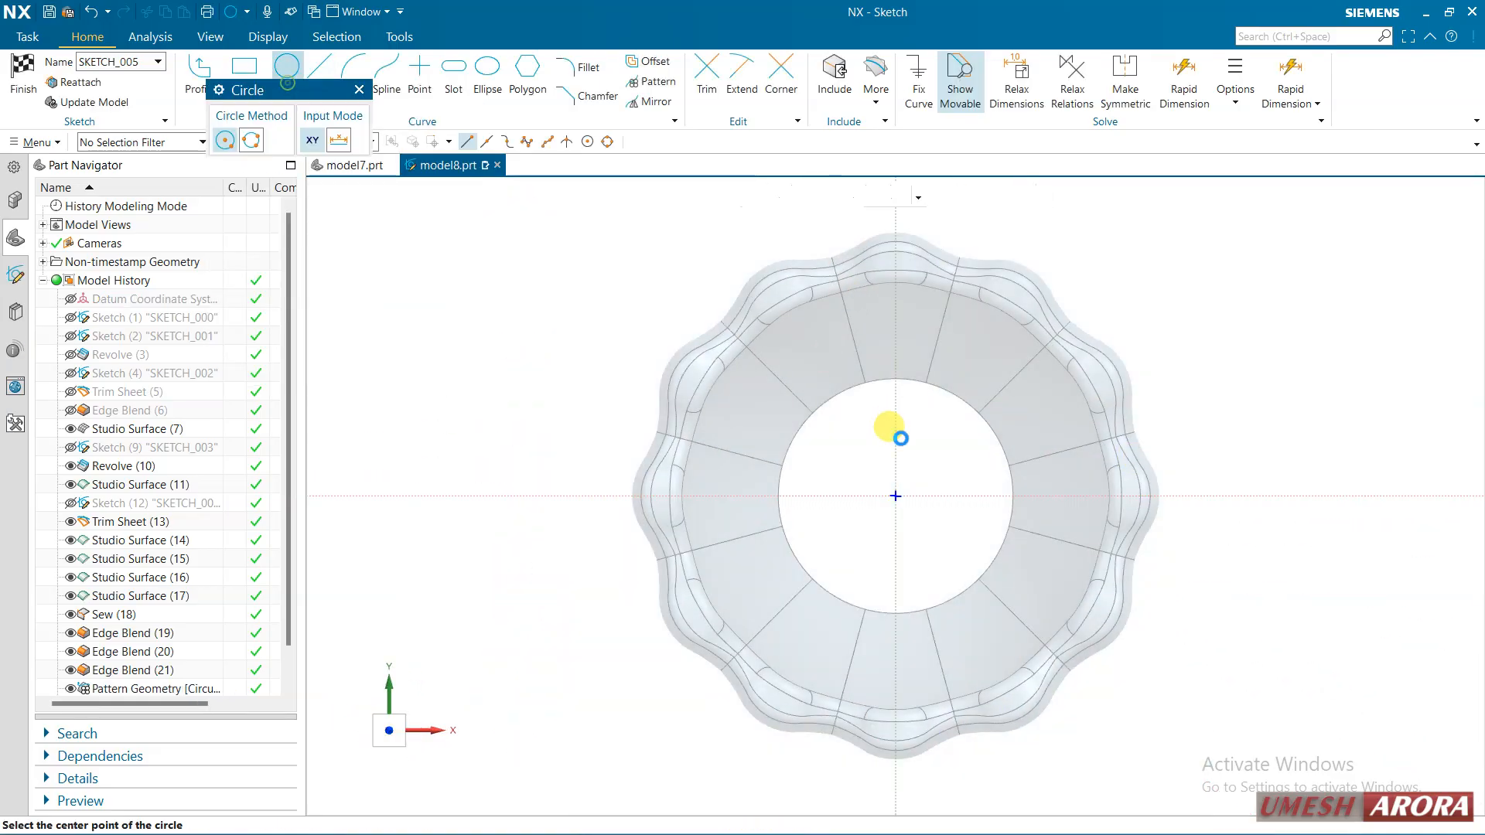
left_click(896, 496)
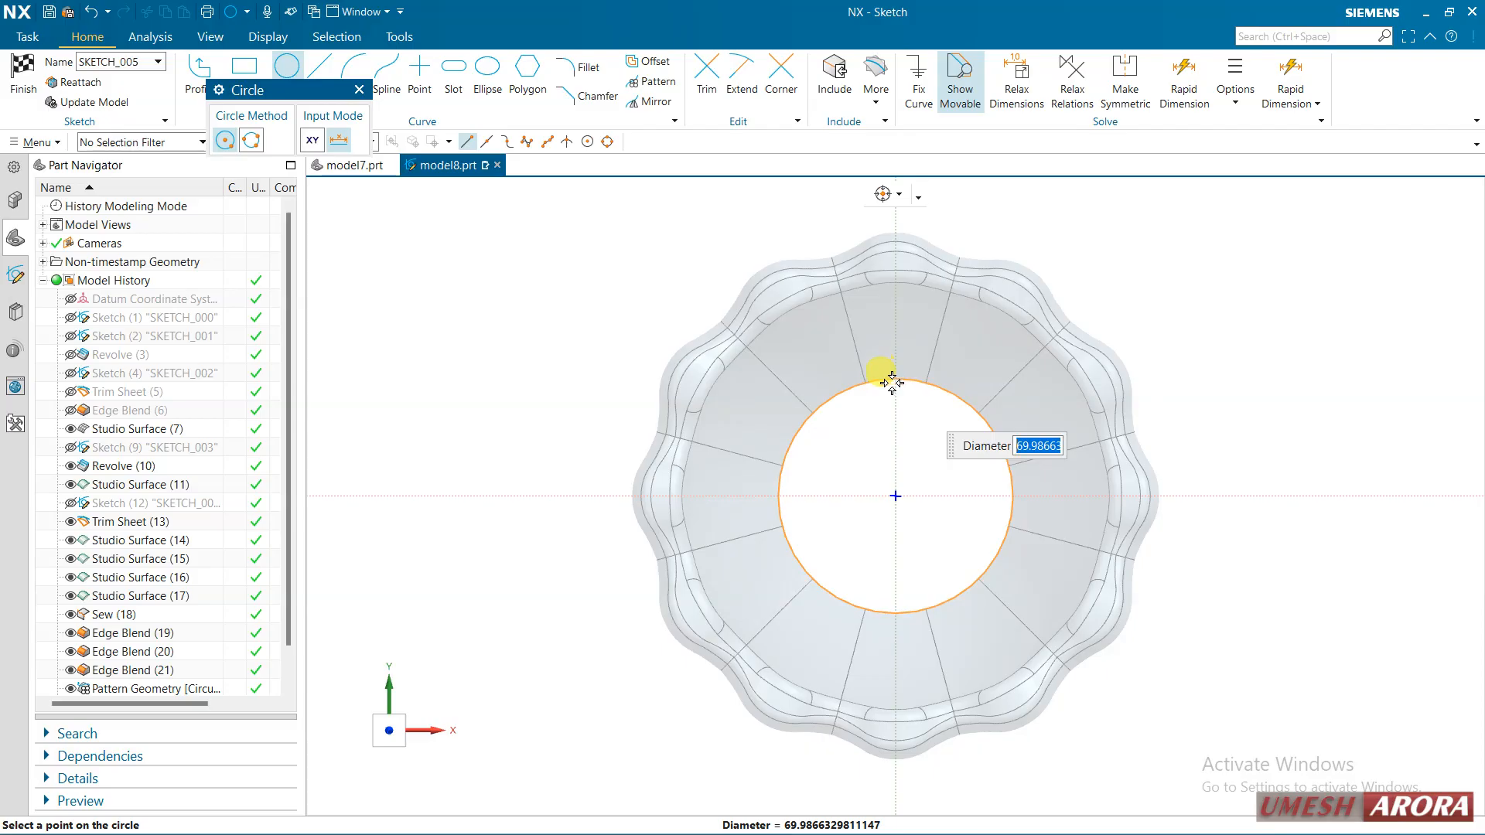
mouse_move(892, 382)
middle_mouse_down()
mouse_move(885, 508)
mouse_move(869, 424)
mouse_move(879, 362)
mouse_move(875, 384)
mouse_move(921, 432)
middle_mouse_up()
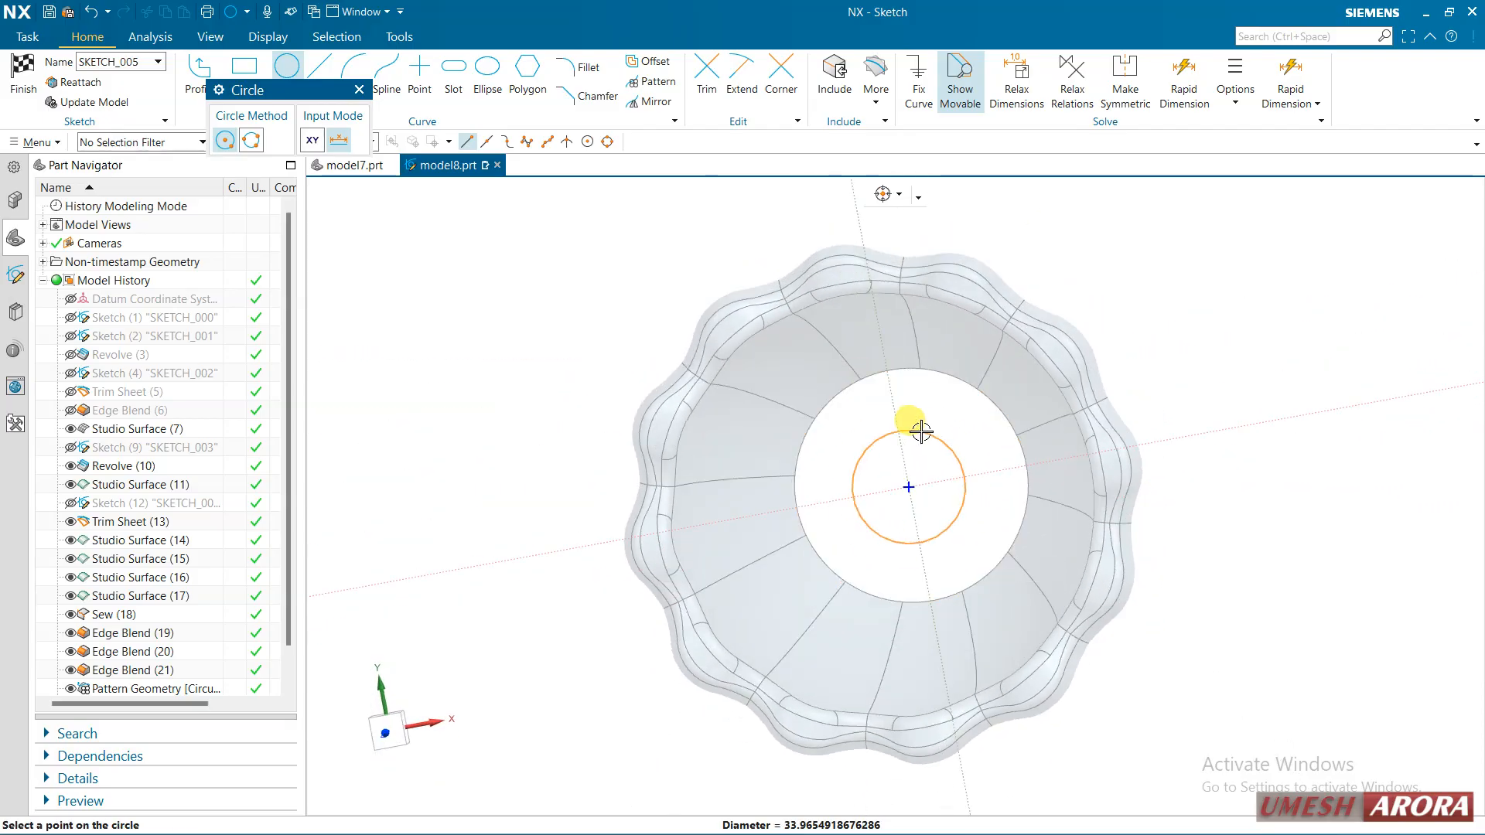
key("F8")
left_click(898, 379)
key("Escape")
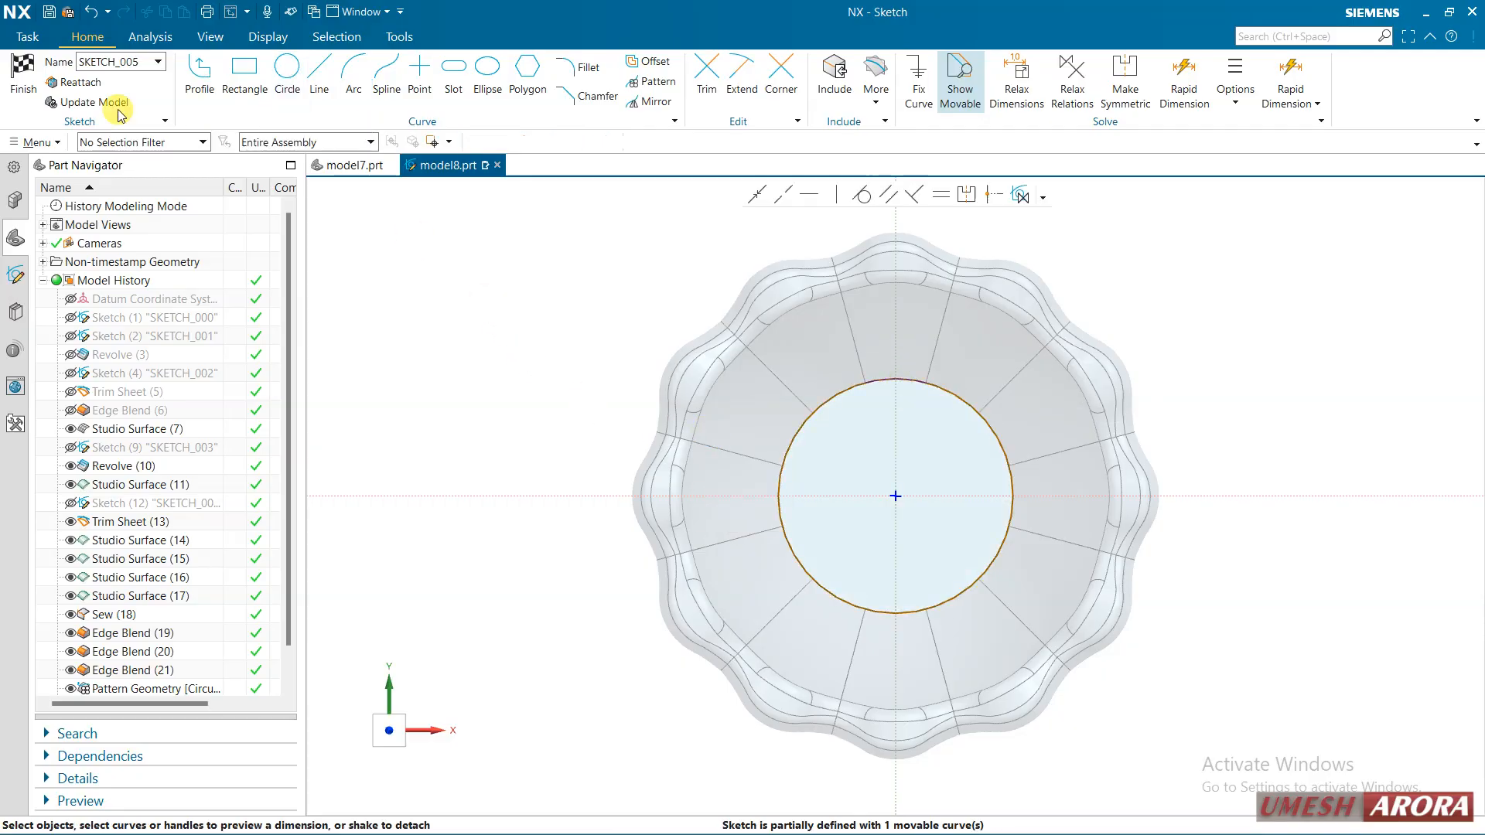
left_click(24, 79)
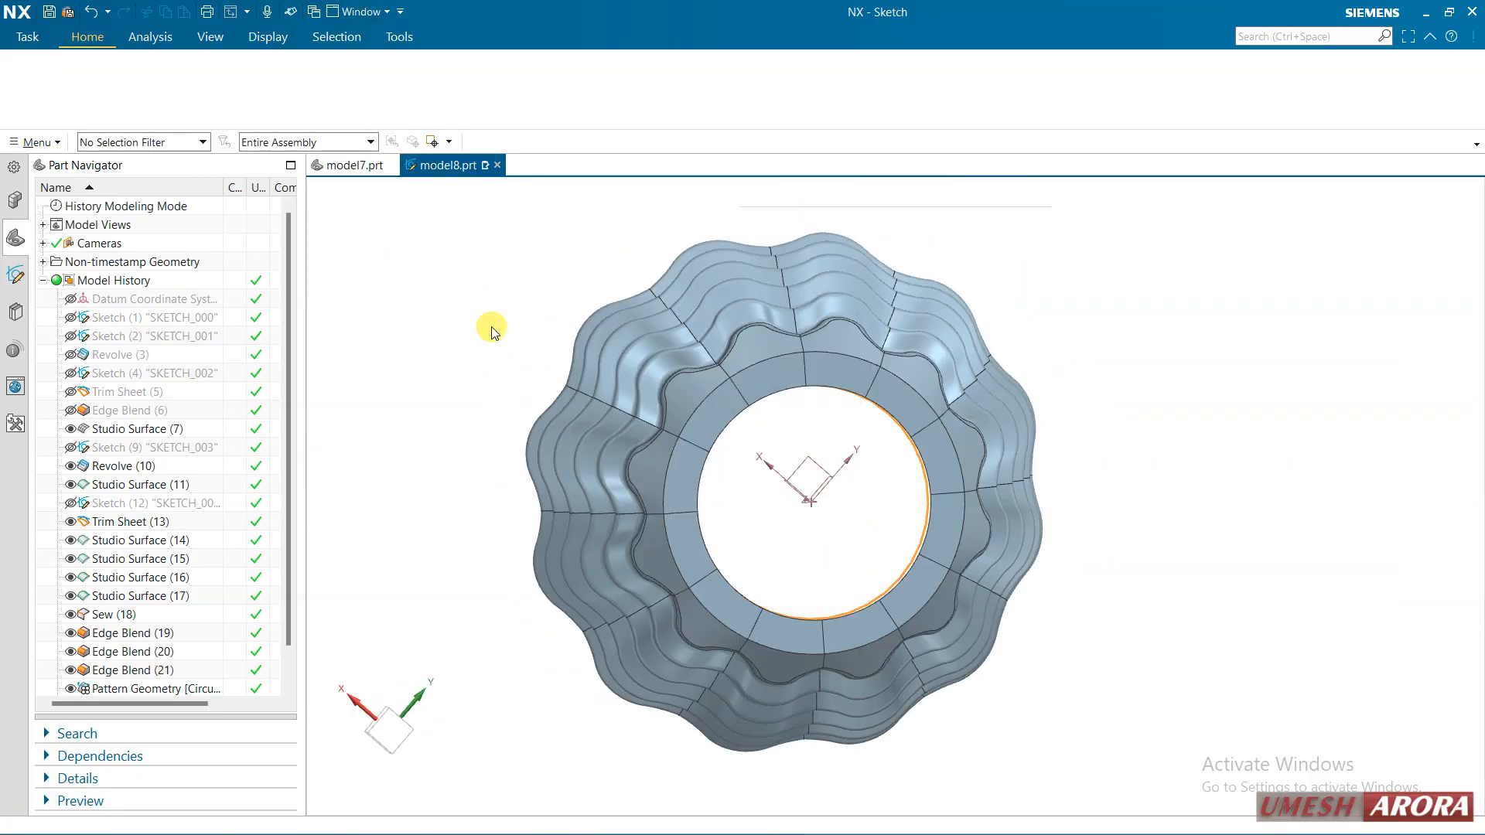
Extrude the circle 8 mm with Boolean None to form a solid base disc in the pot's bottom opening.
left_click(120, 71)
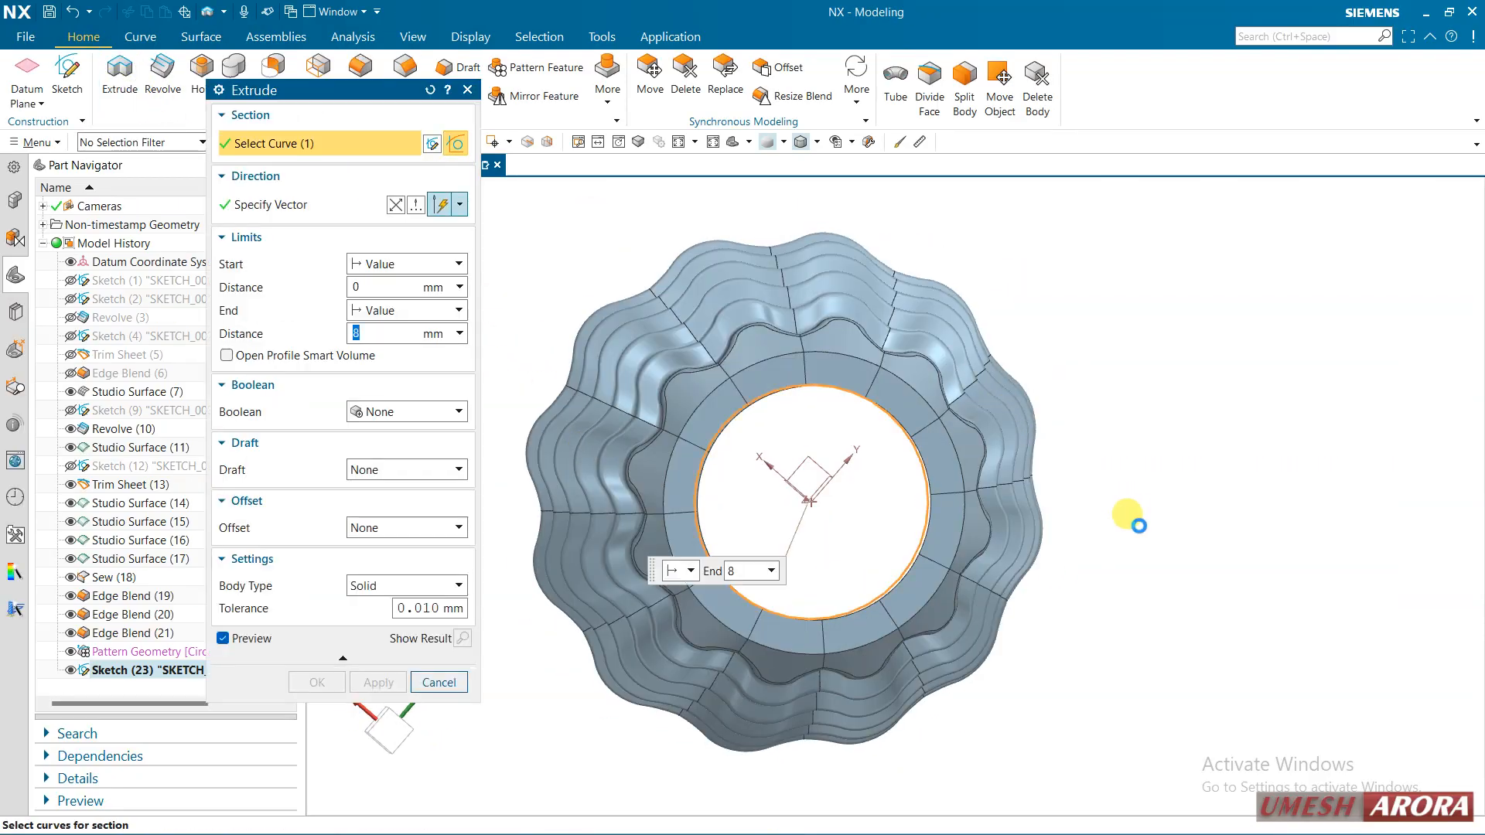
middle_click_drag(1126, 550, 1187, 424)
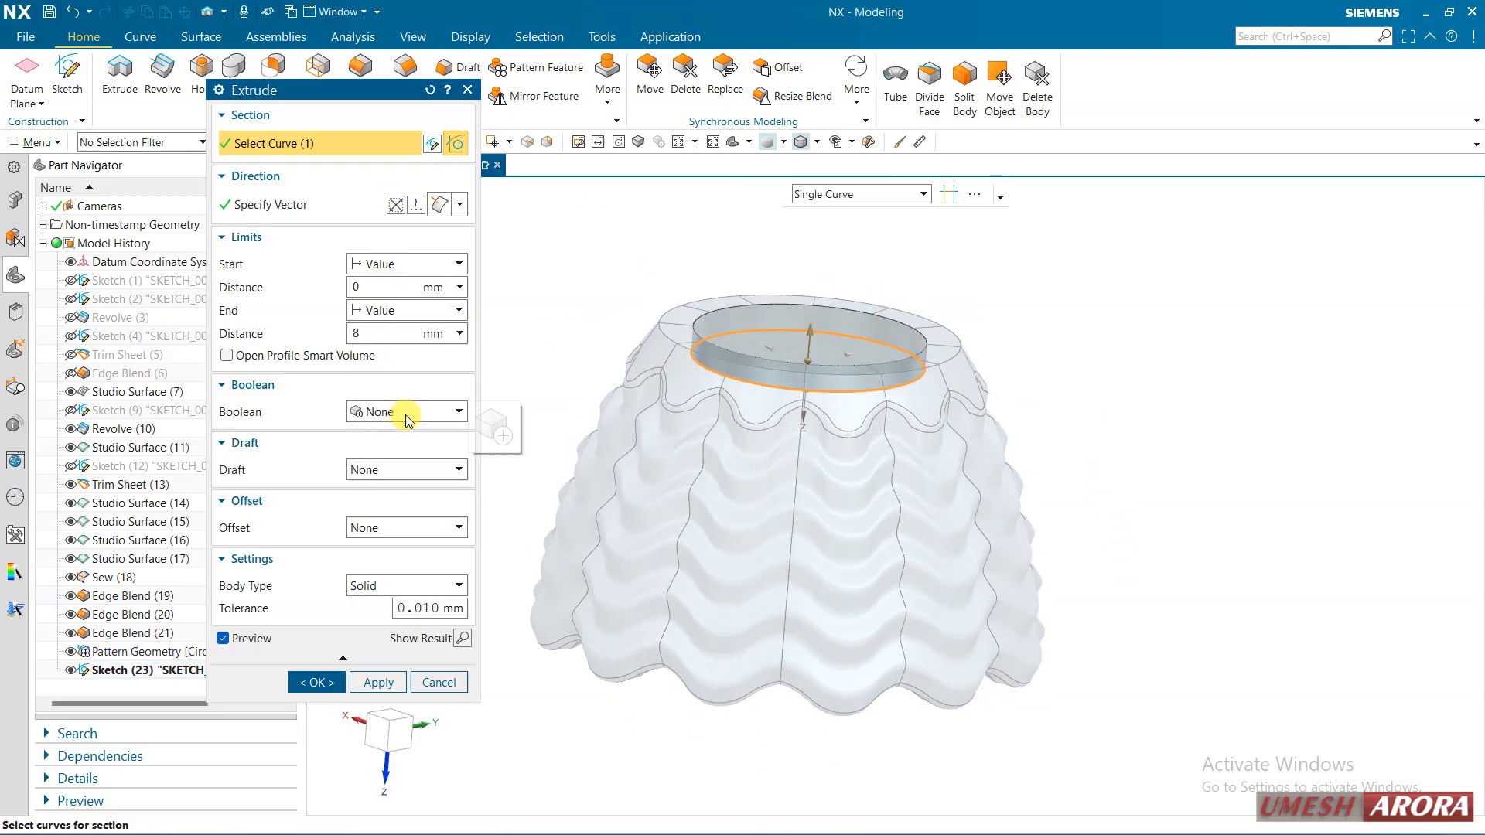
left_click(323, 681)
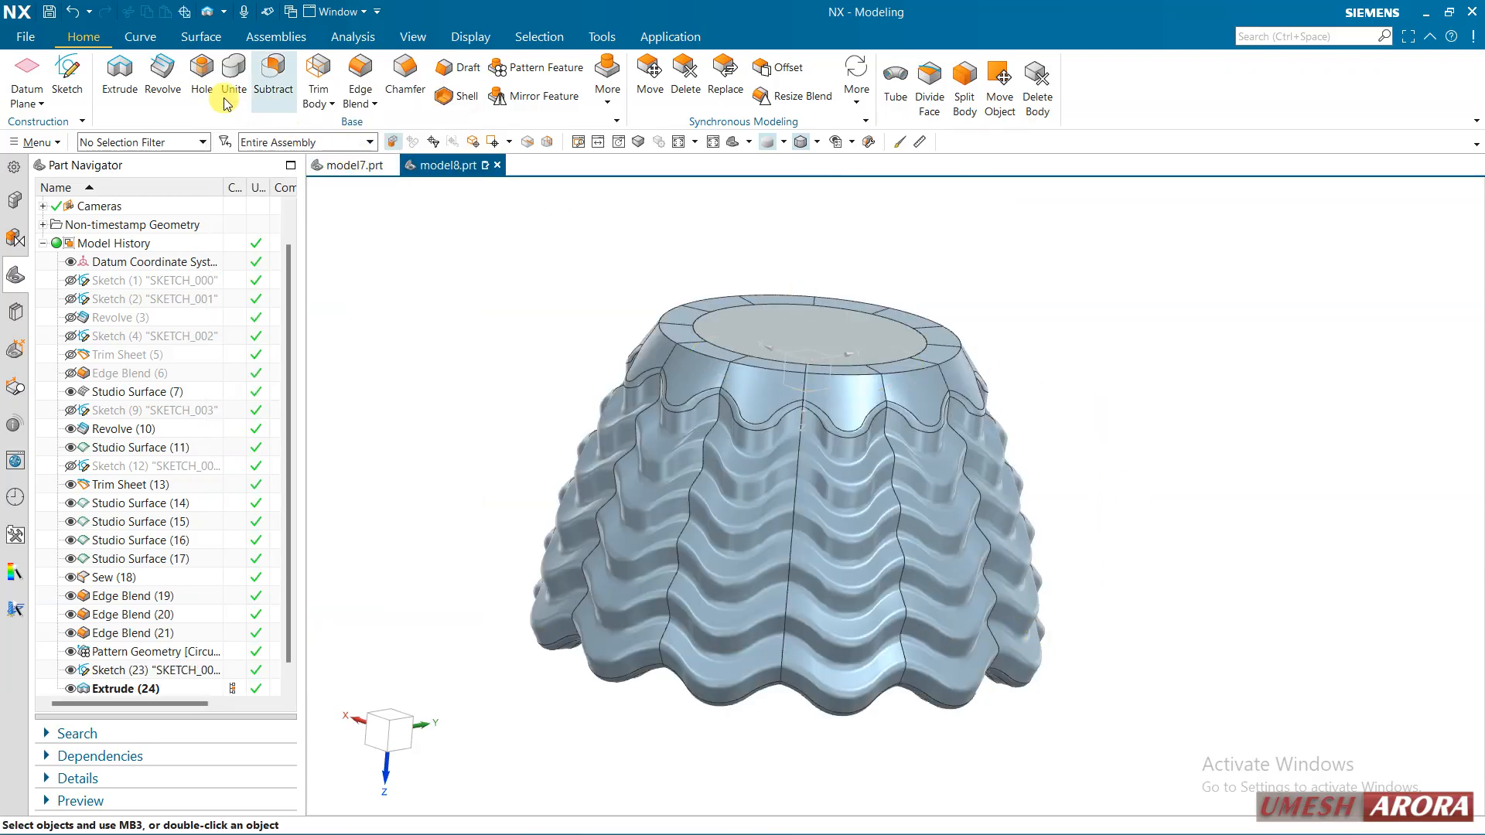
Unite the base disc as target with all 12 patterned wall segments as tools.
left_click(235, 70)
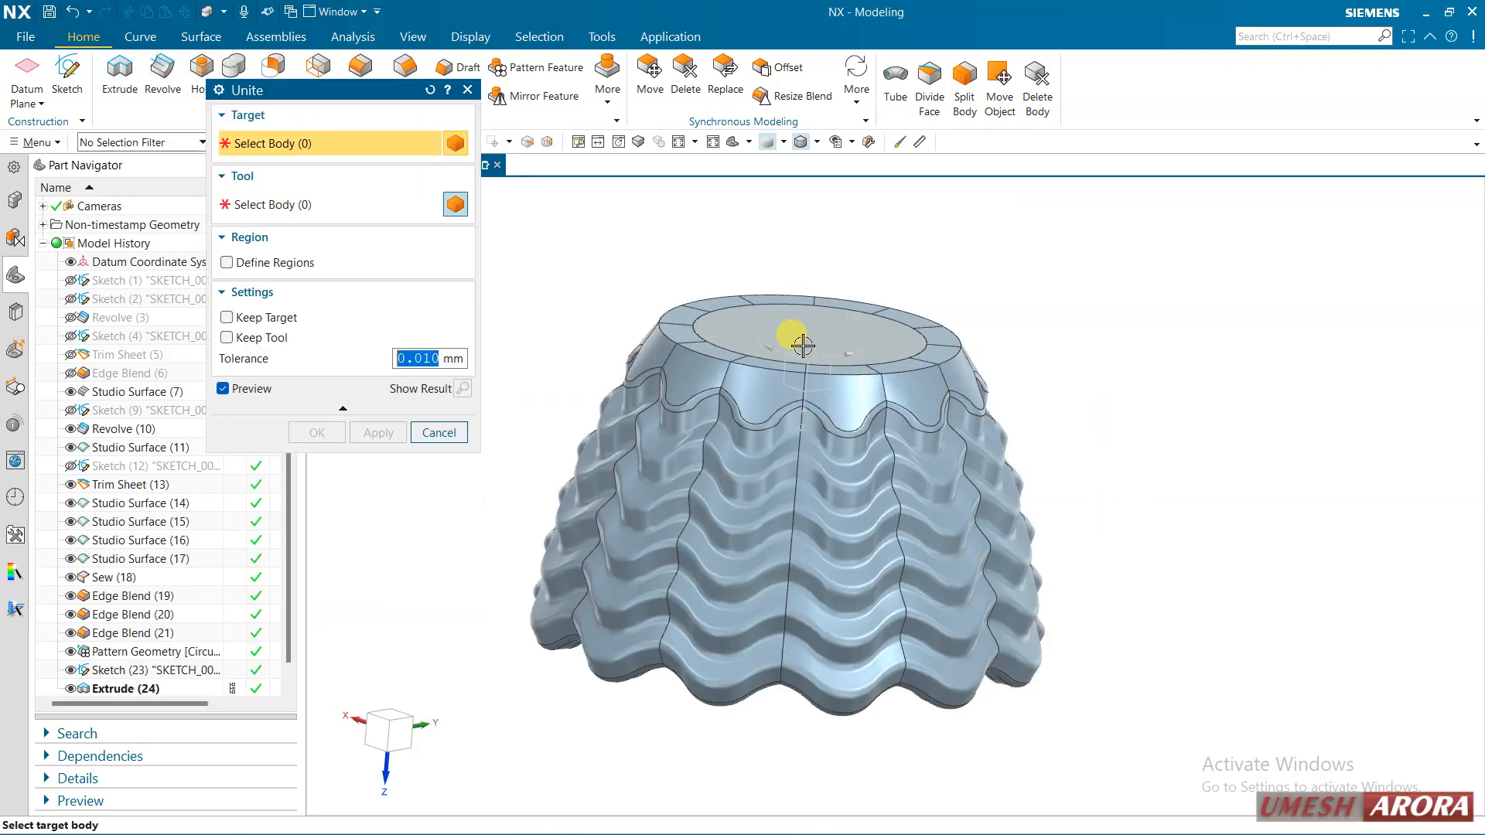
left_click(801, 337)
left_click_drag(512, 256, 1132, 745)
left_click(318, 433)
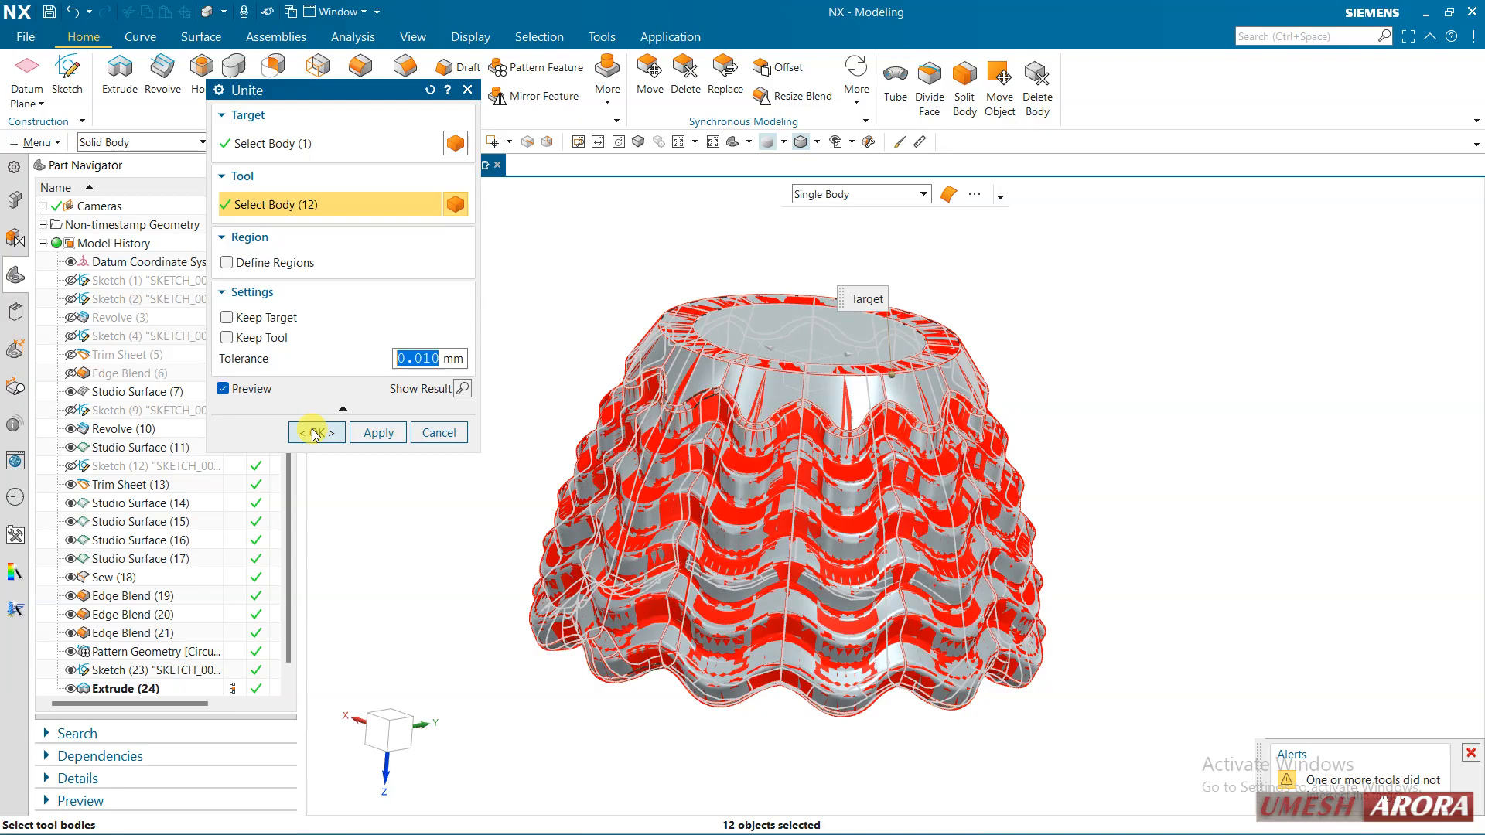
left_click(316, 433)
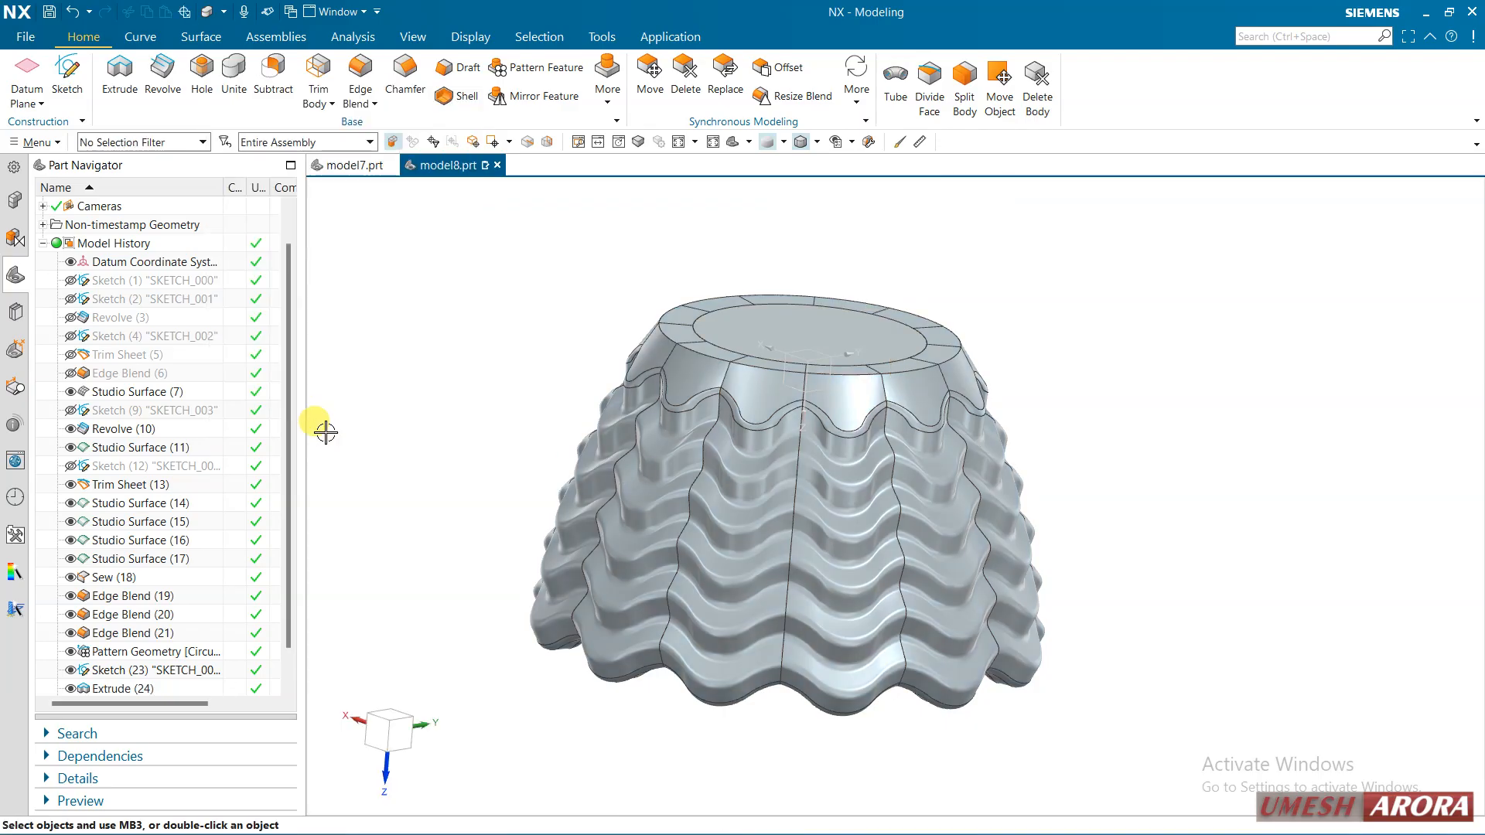
Hide the base circle's sketch.
middle_click_drag(1128, 423, 775, 513)
left_click(788, 536)
key("ctrl+b")
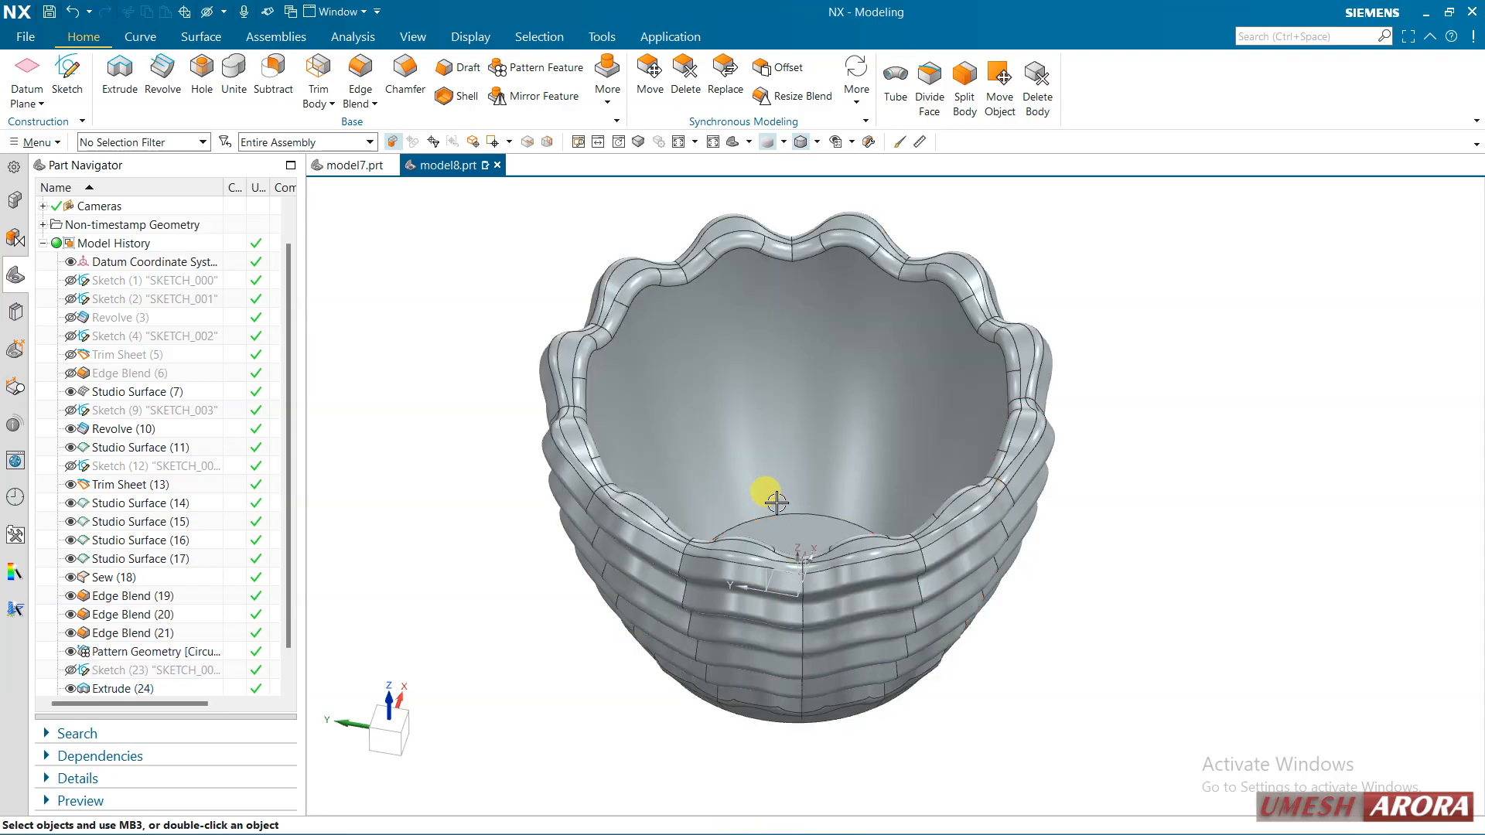
Edit the base disc's extrusion with a Single-Sided offset that widens the disc nearly to the pot bottom's outer edge.
scroll(781, 509, "up", 4)
middle_click_drag(807, 469, 802, 504)
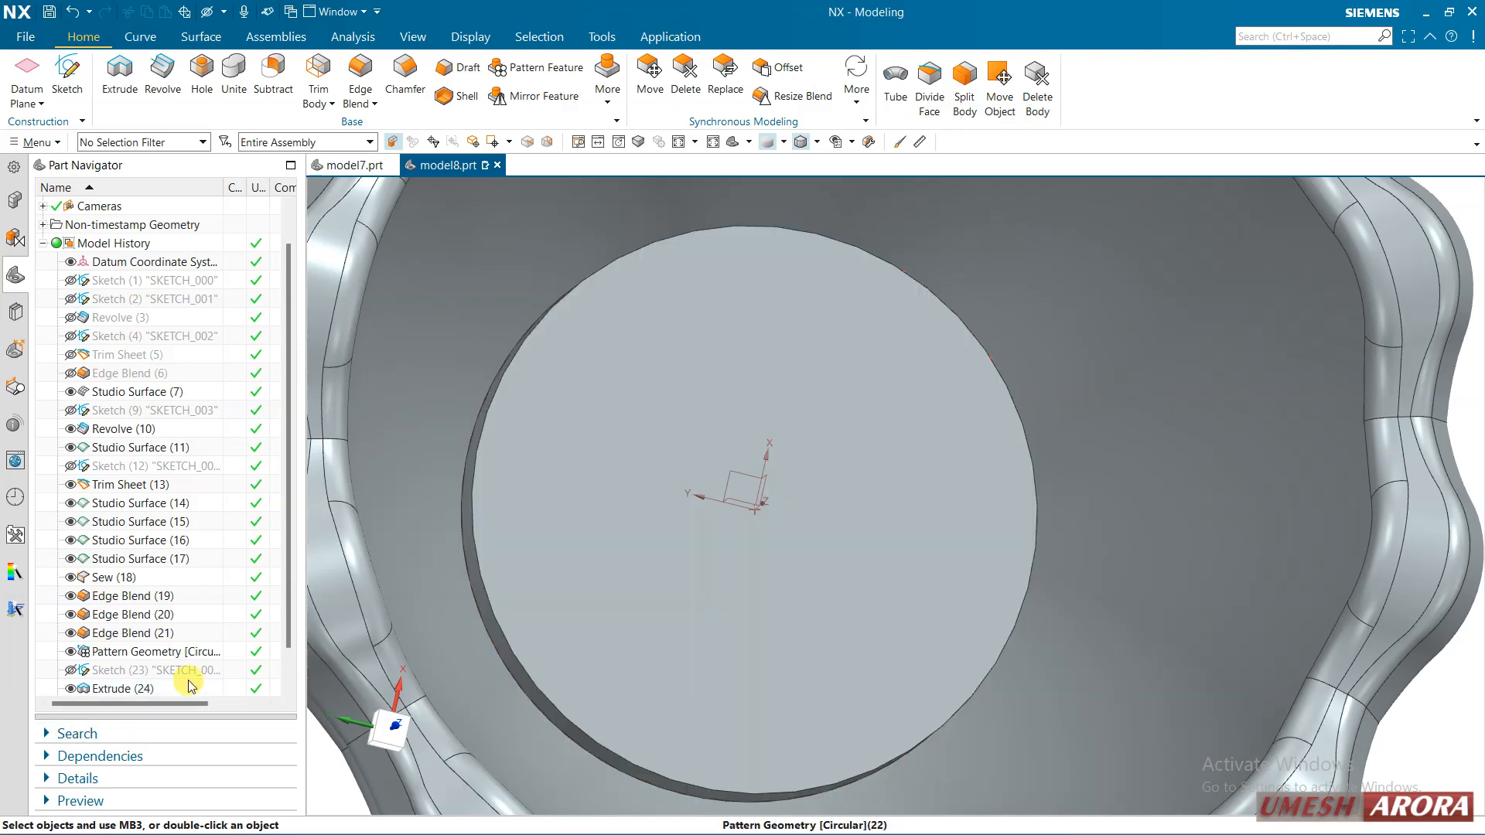
scroll(190, 684, "down", 1)
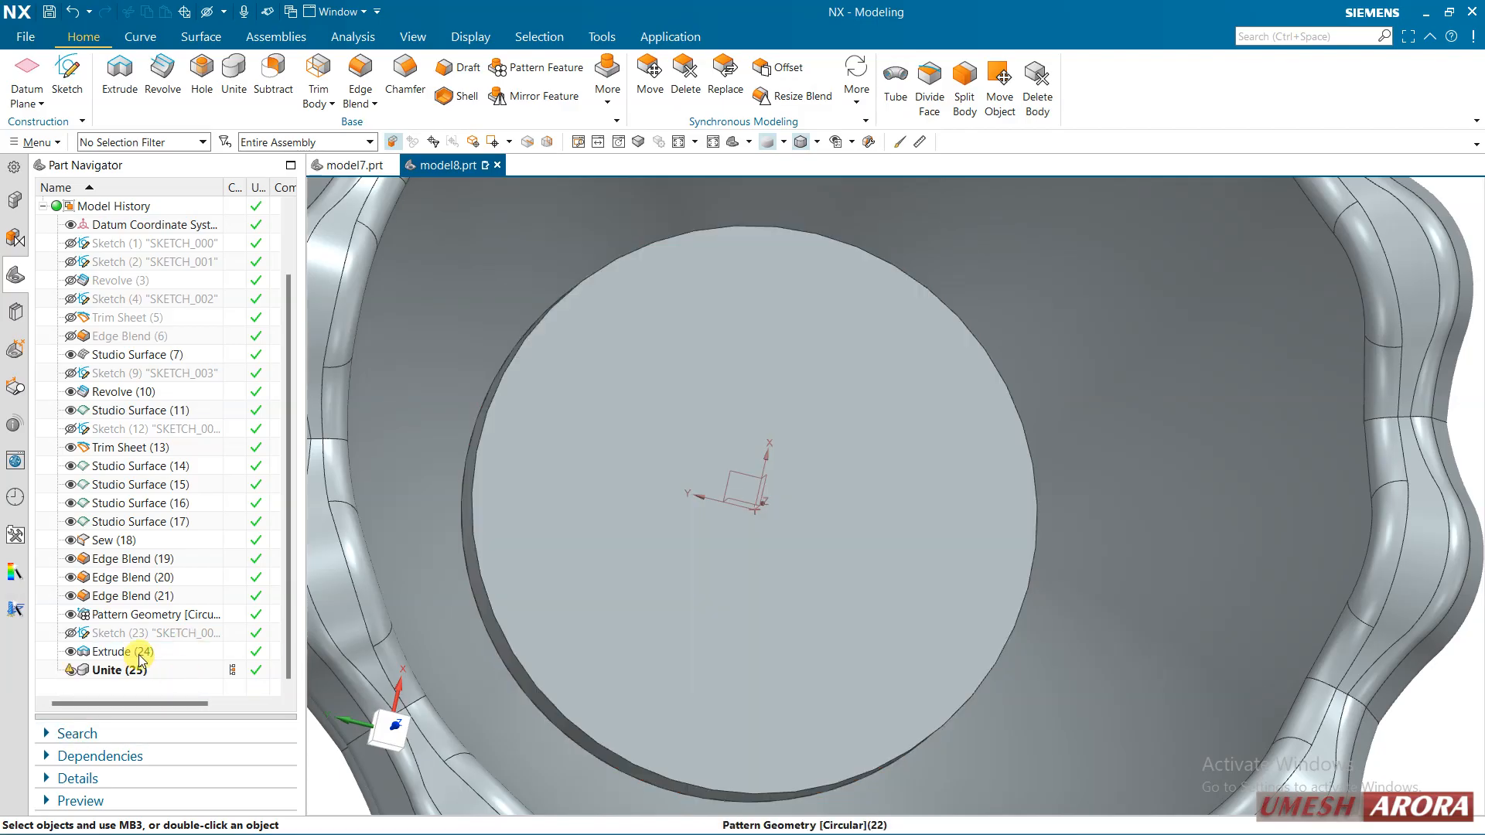
left_click(124, 652)
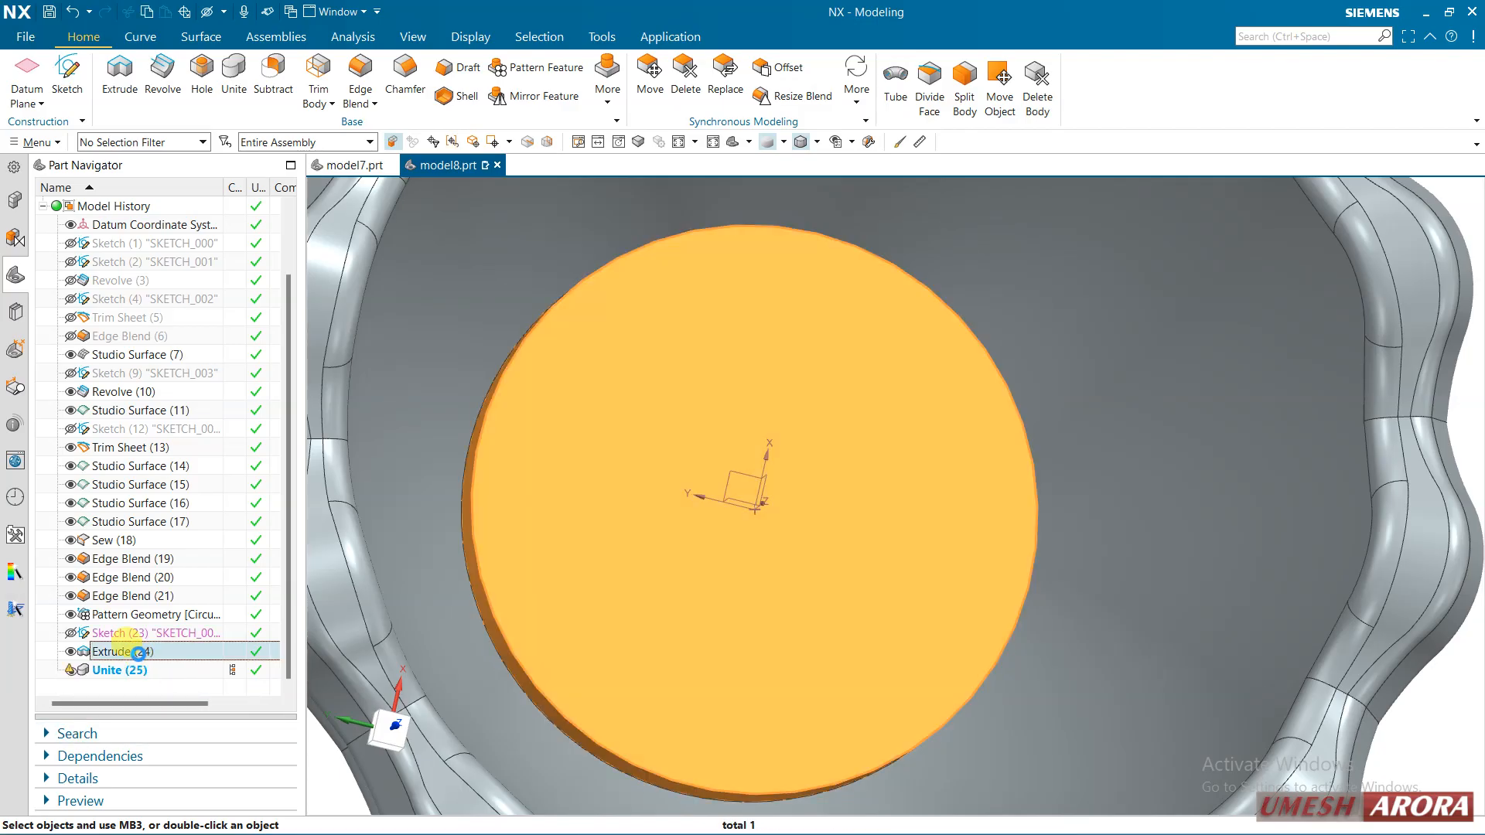
right_click(138, 654)
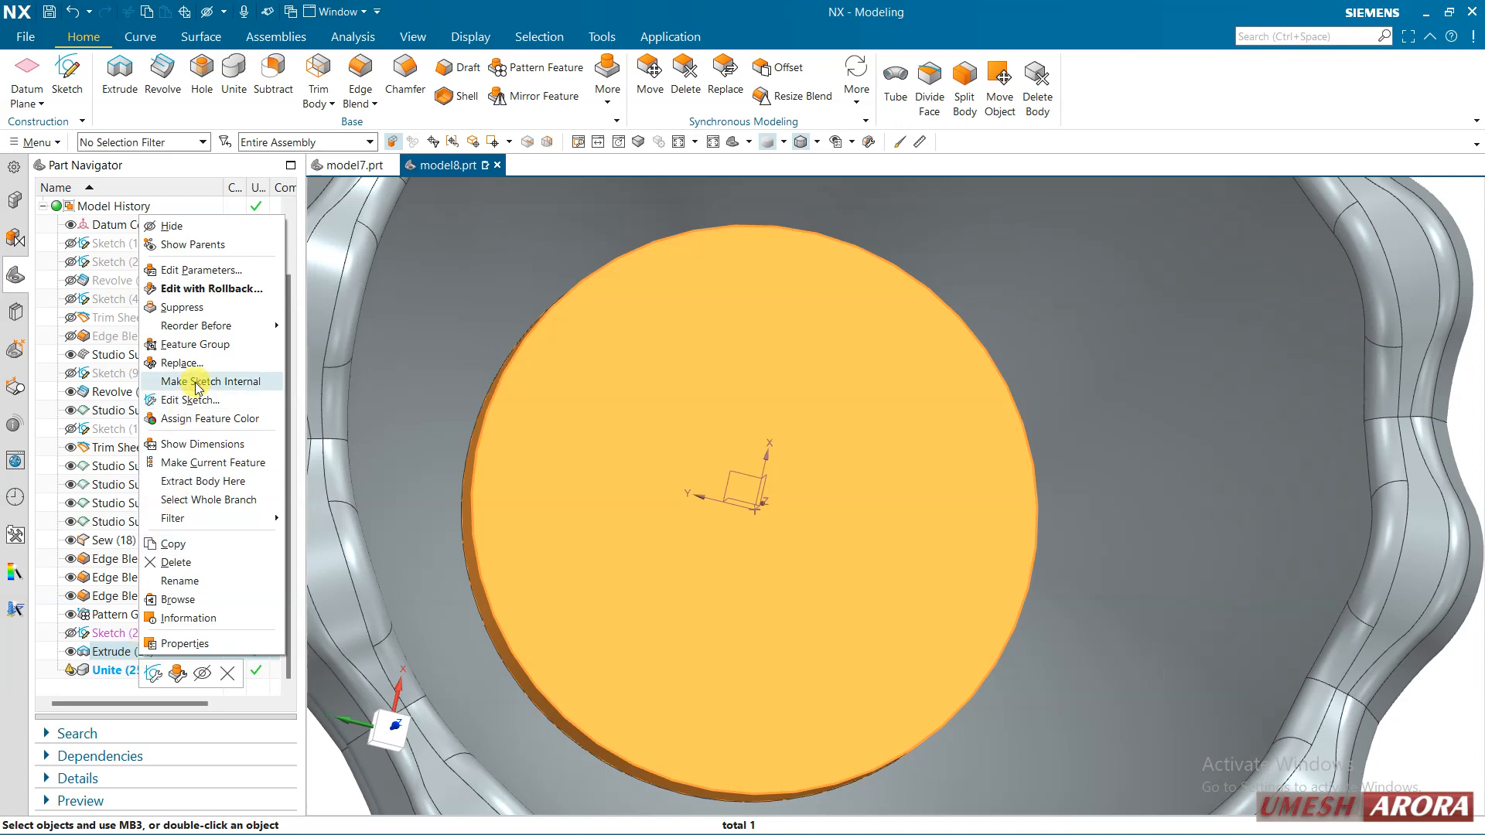
double_click(108, 651)
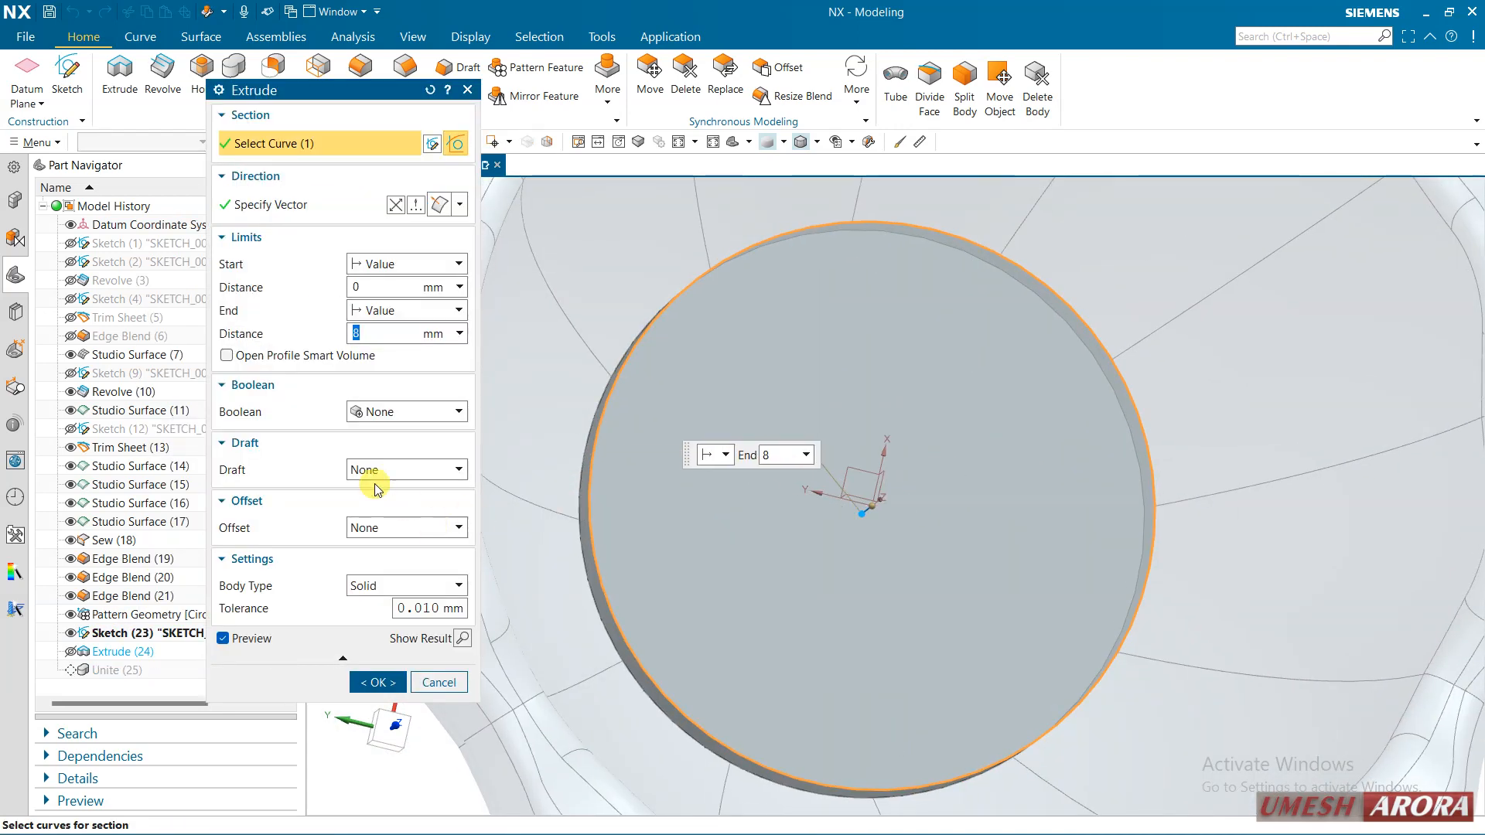
left_click(376, 527)
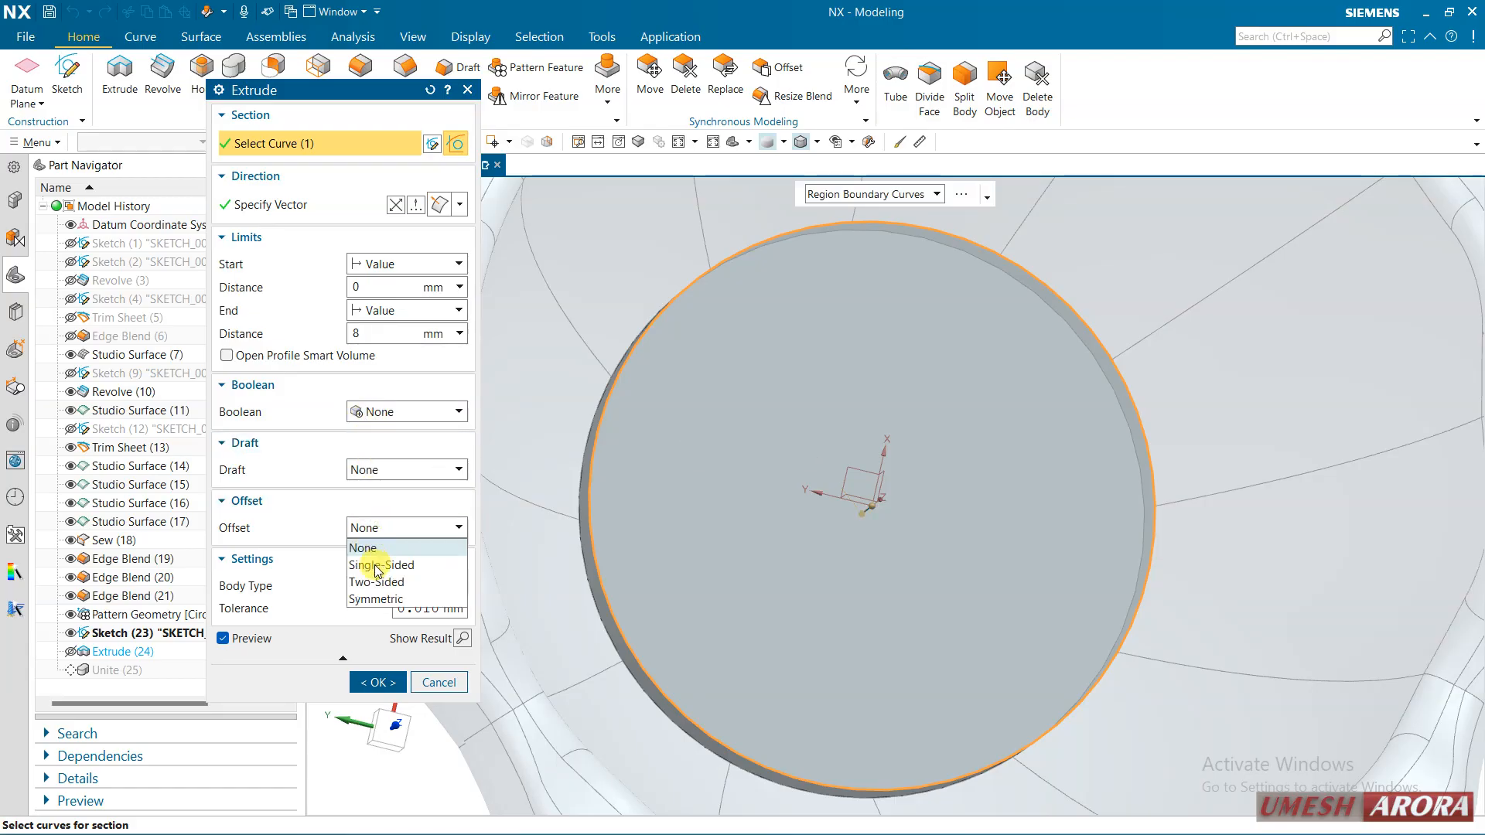
left_click(380, 566)
scroll(746, 514, "down", 3)
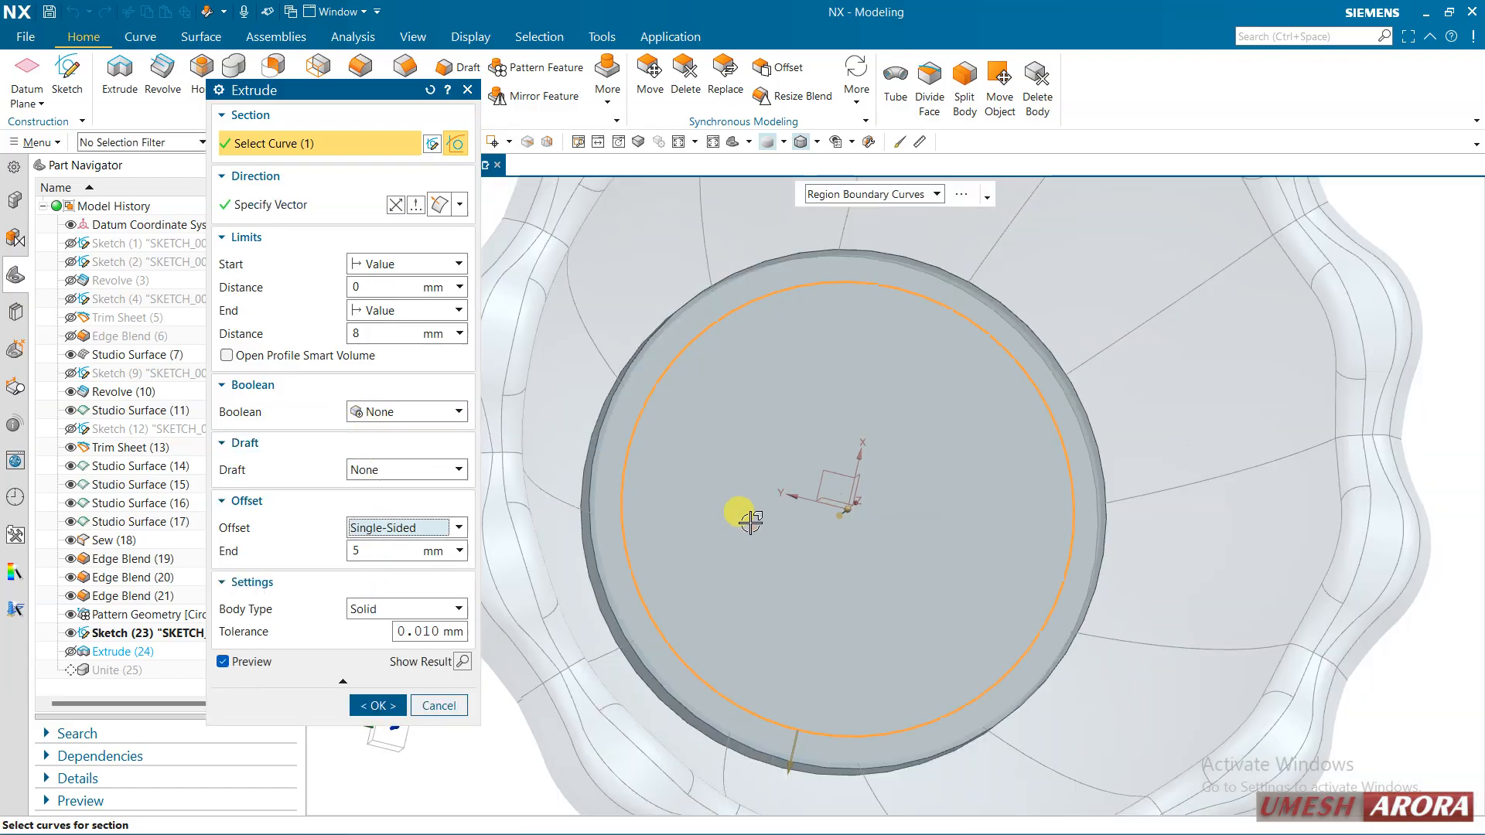
middle_click_drag(745, 514, 1027, 406)
mouse_move(733, 449)
left_mouse_down()
mouse_move(685, 426)
mouse_move(734, 453)
left_mouse_up()
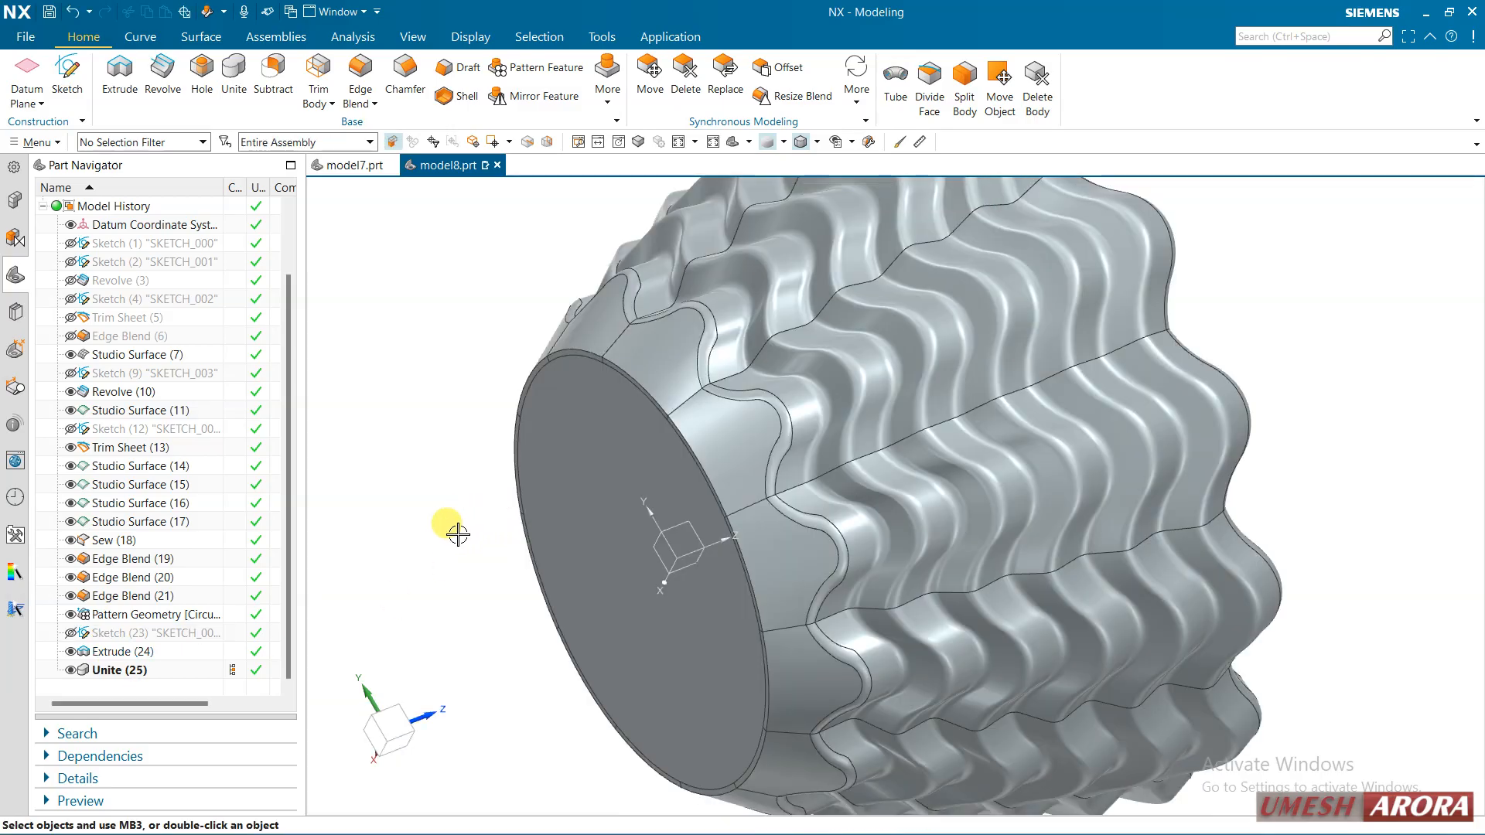
Blend the inner edge between base and wall with G2 (Curvature) continuity, a 10 mm radius and a Rho of 0.5.
middle_click_drag(732, 453, 581, 474)
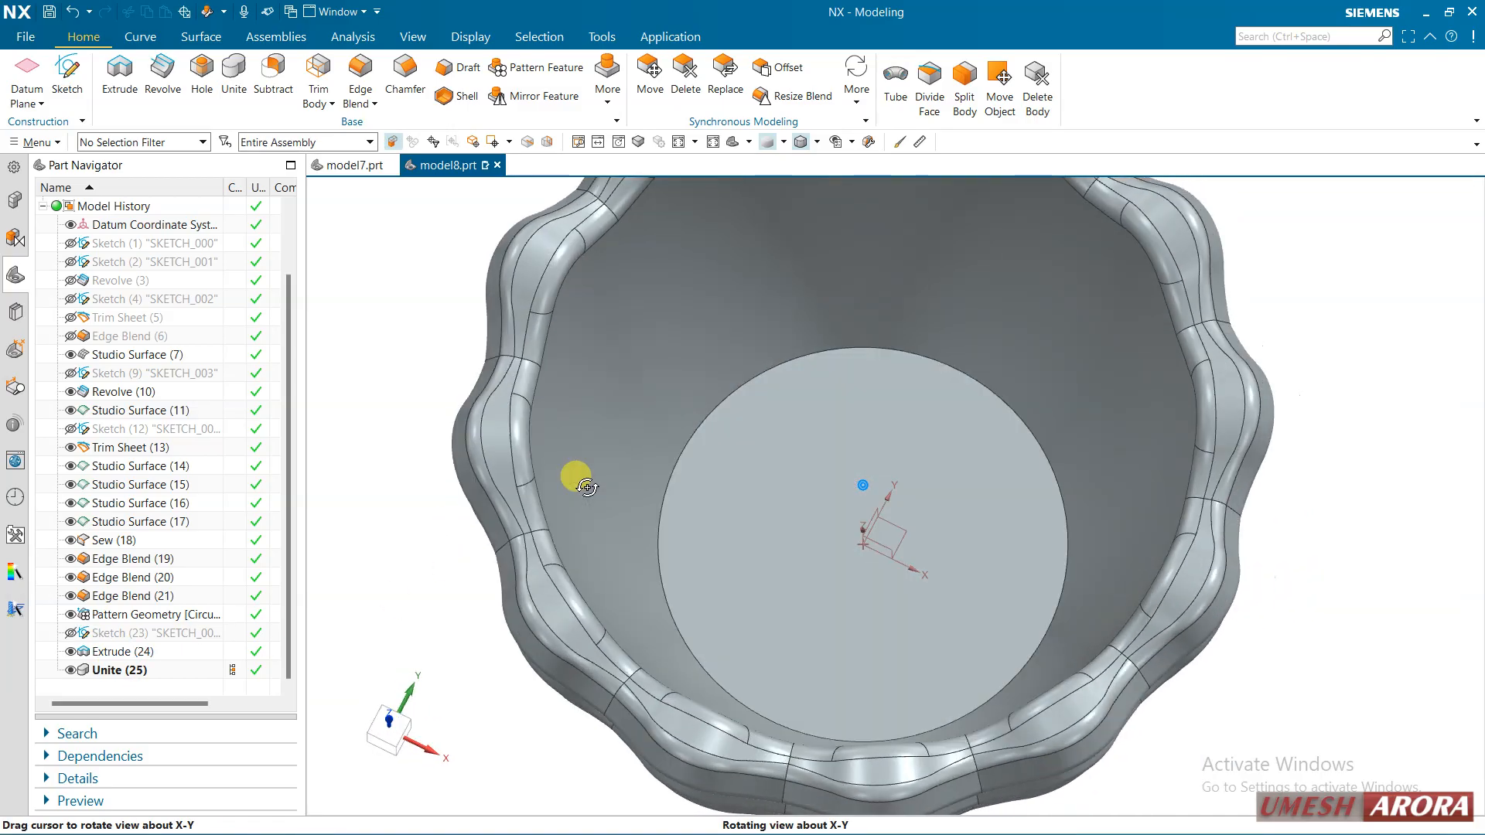
left_click(357, 74)
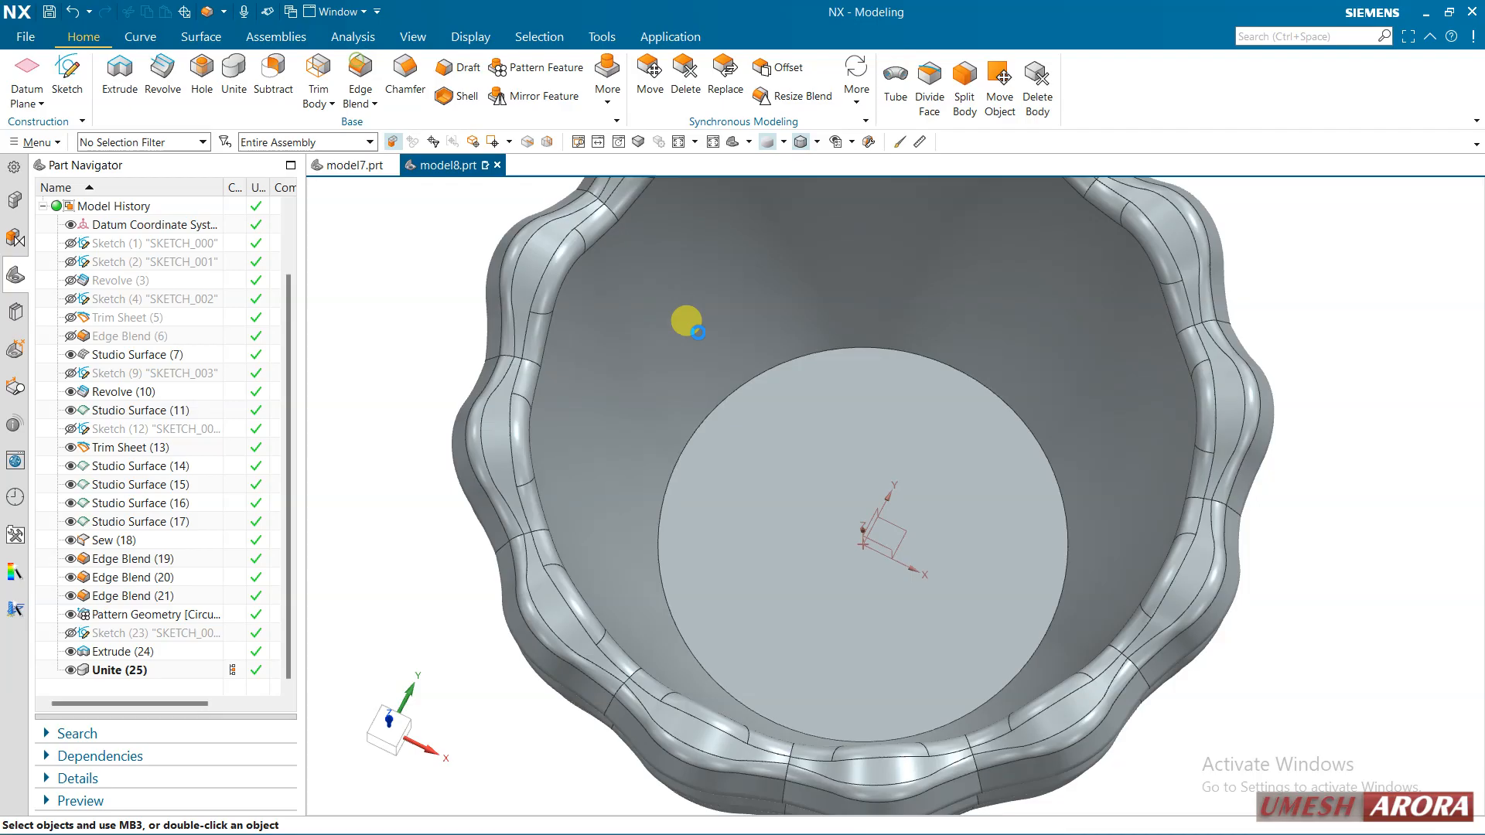
left_click(725, 403)
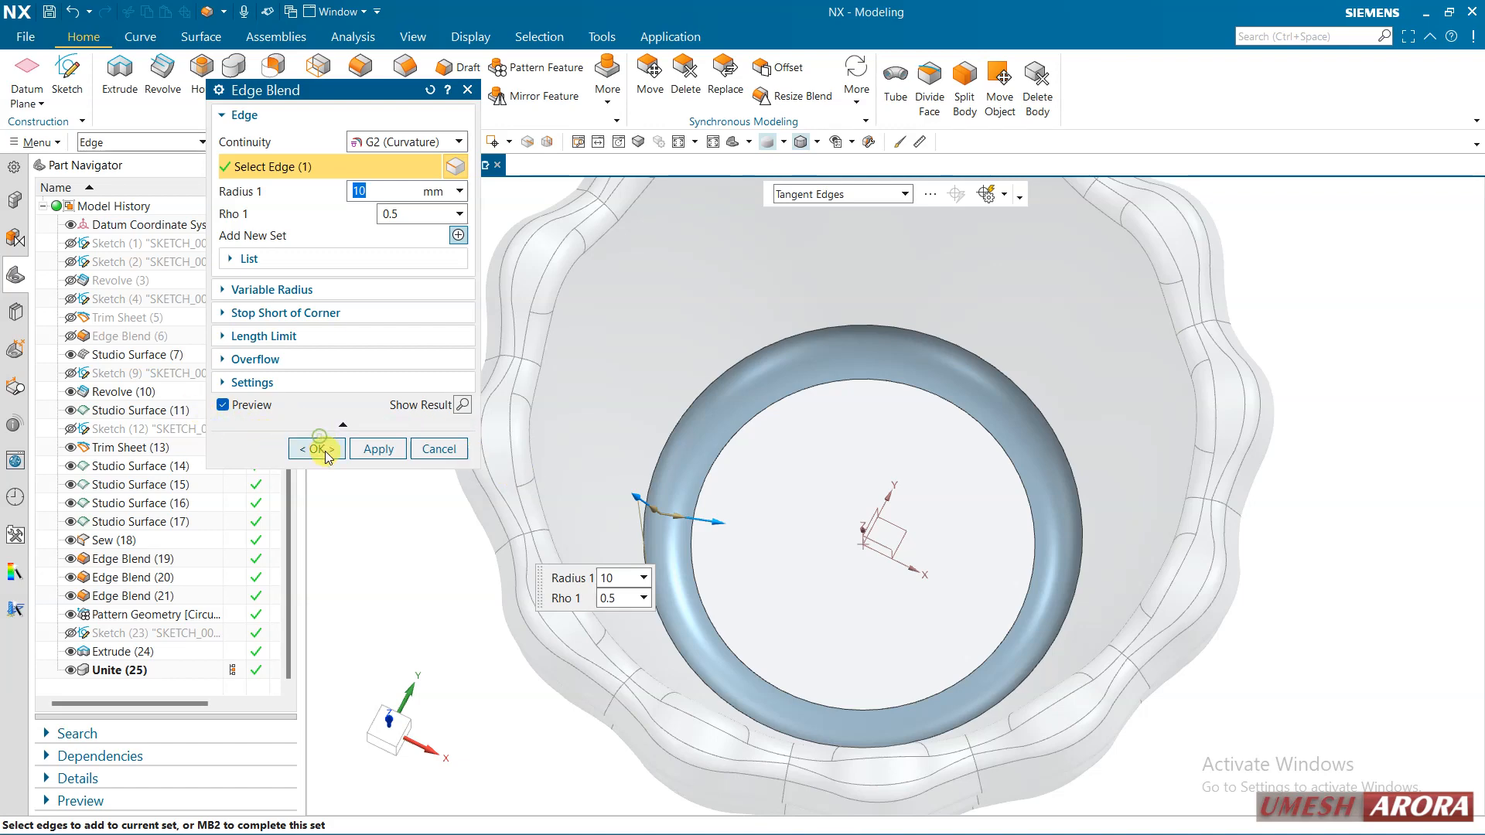
left_click(325, 449)
Turn off the display of face edges and set the global finish to Gloss.
middle_click_drag(410, 554, 673, 513)
left_click(461, 27)
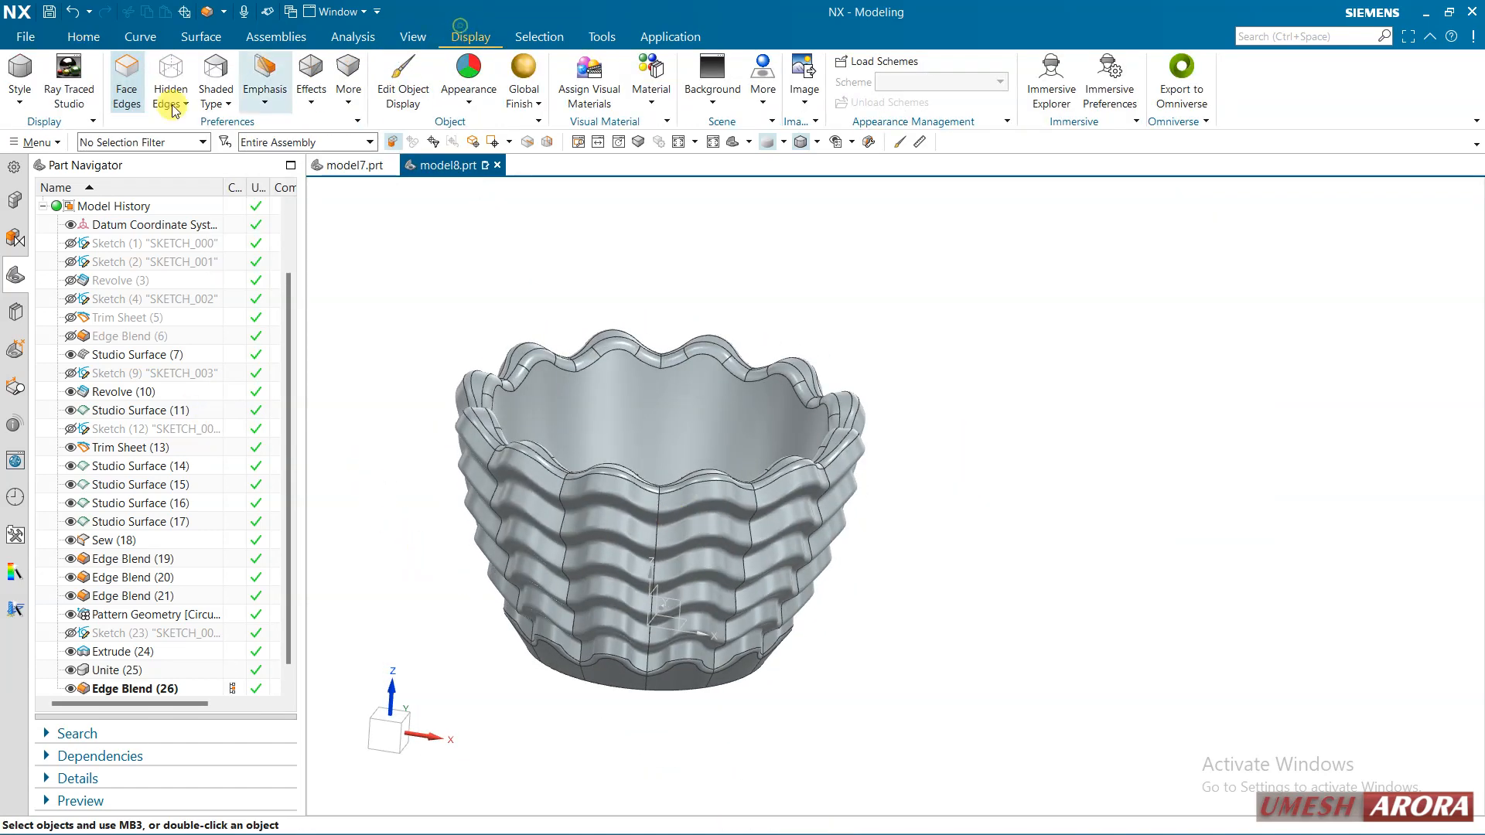
left_click(124, 76)
middle_click_drag(936, 524, 1044, 507)
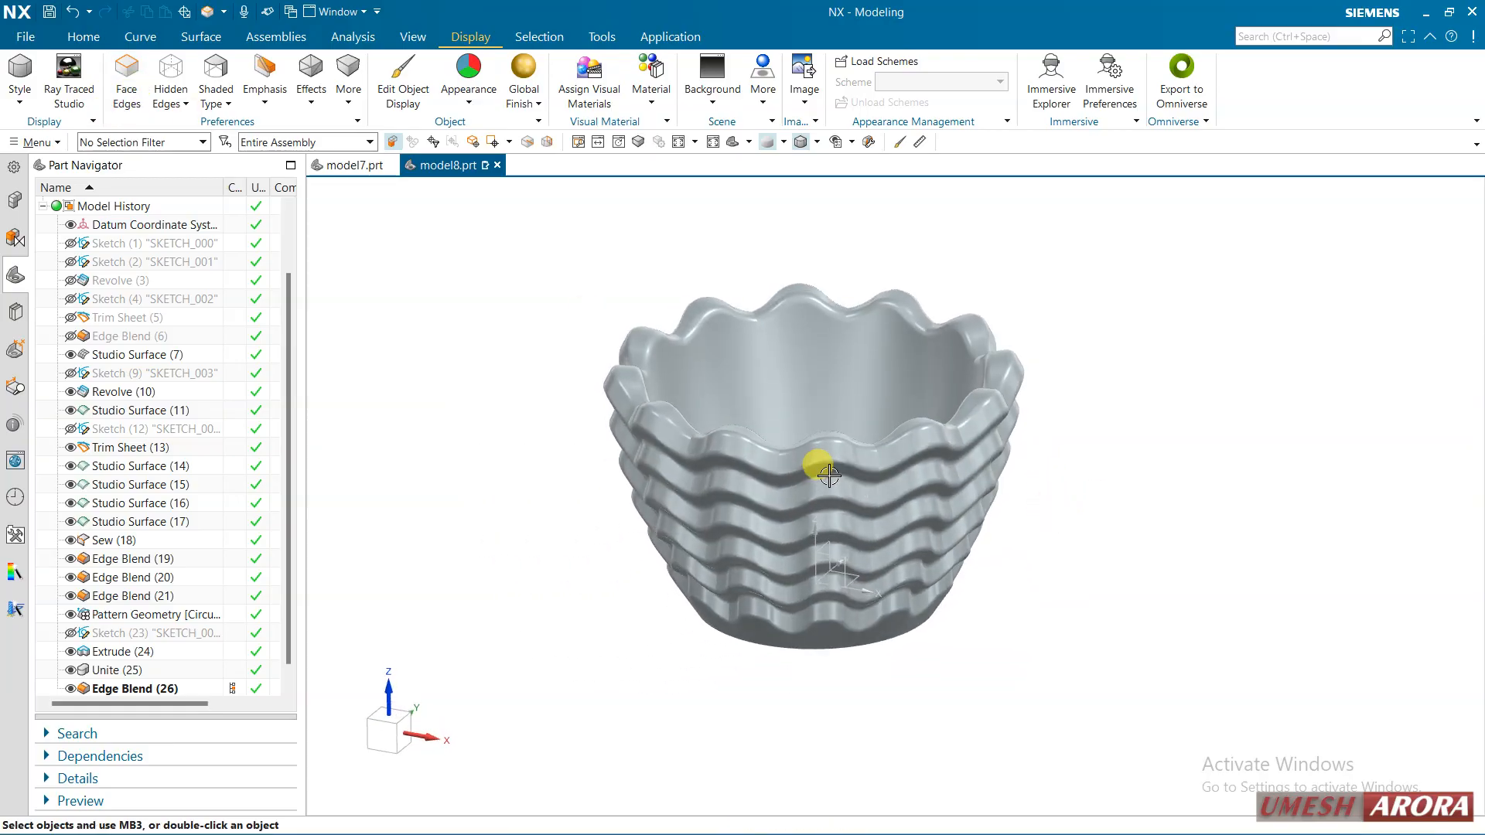
scroll(829, 470, "up", 3)
left_click(524, 113)
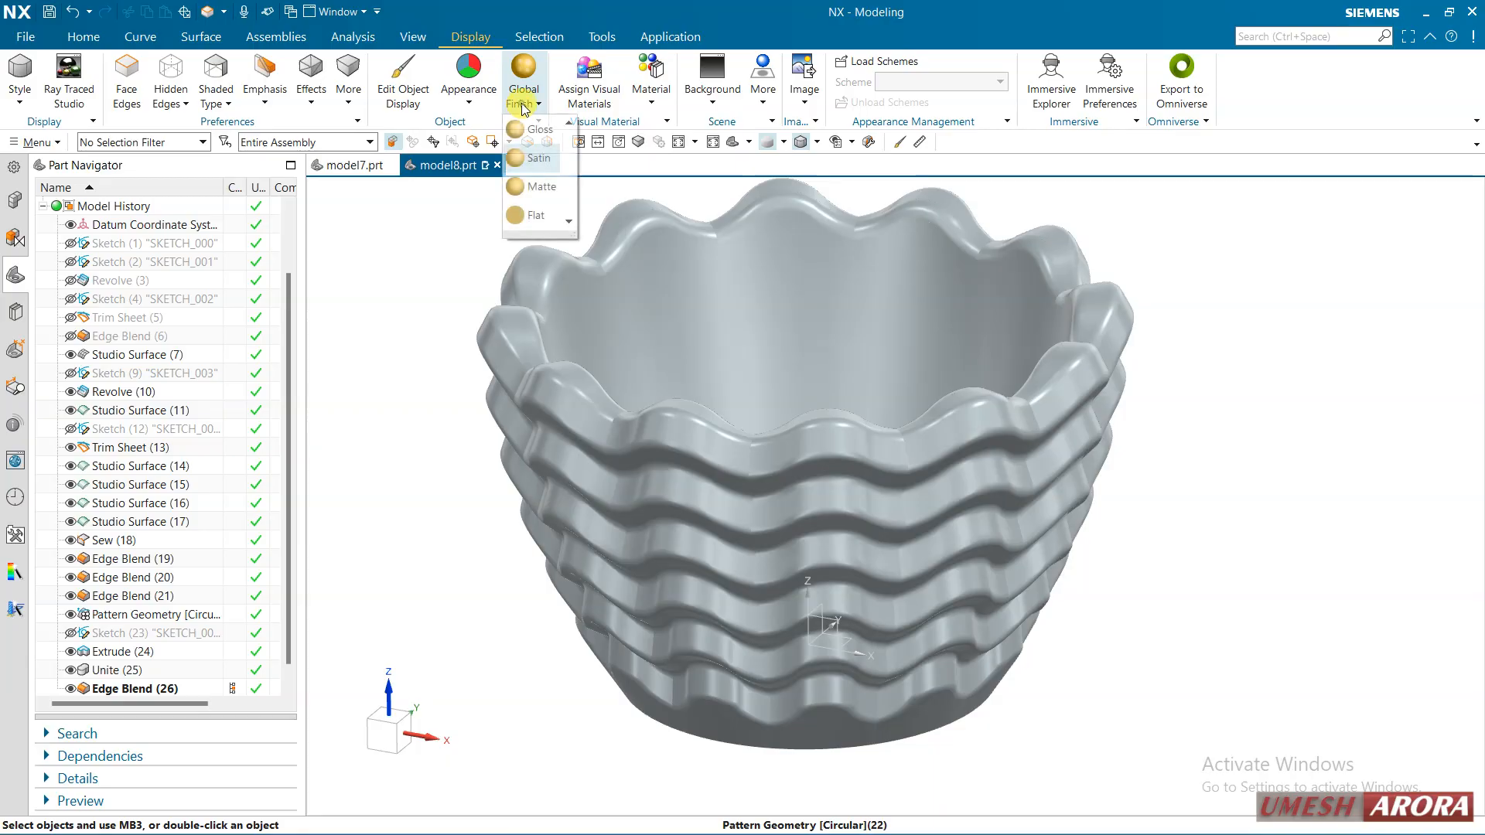
left_click(527, 135)
Apply the Cherry Gloss Finish wood from the system studio materials to the pot body.
middle_click_drag(434, 309, 754, 410)
left_click(651, 106)
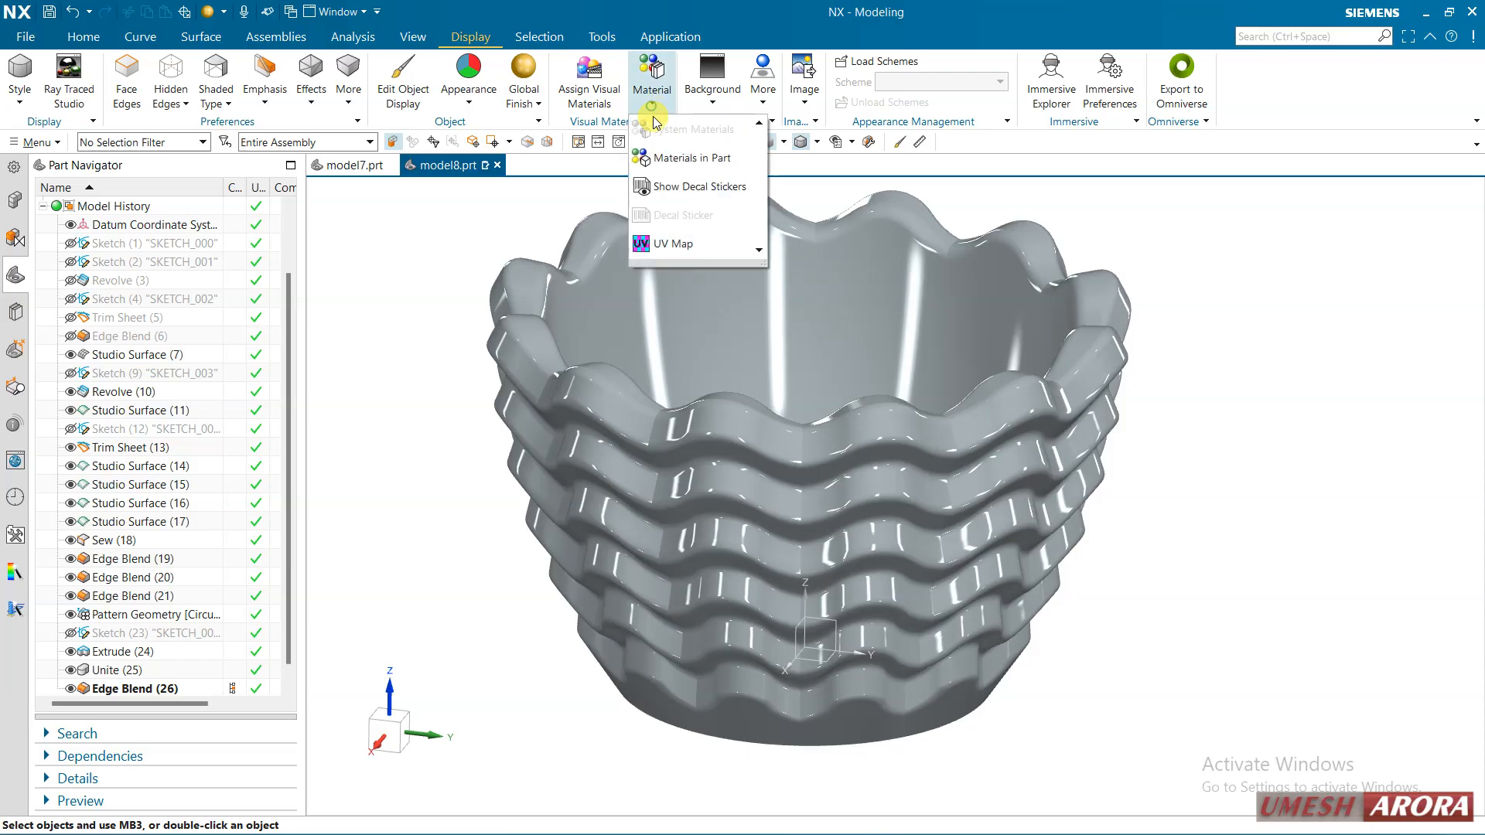
left_click(659, 156)
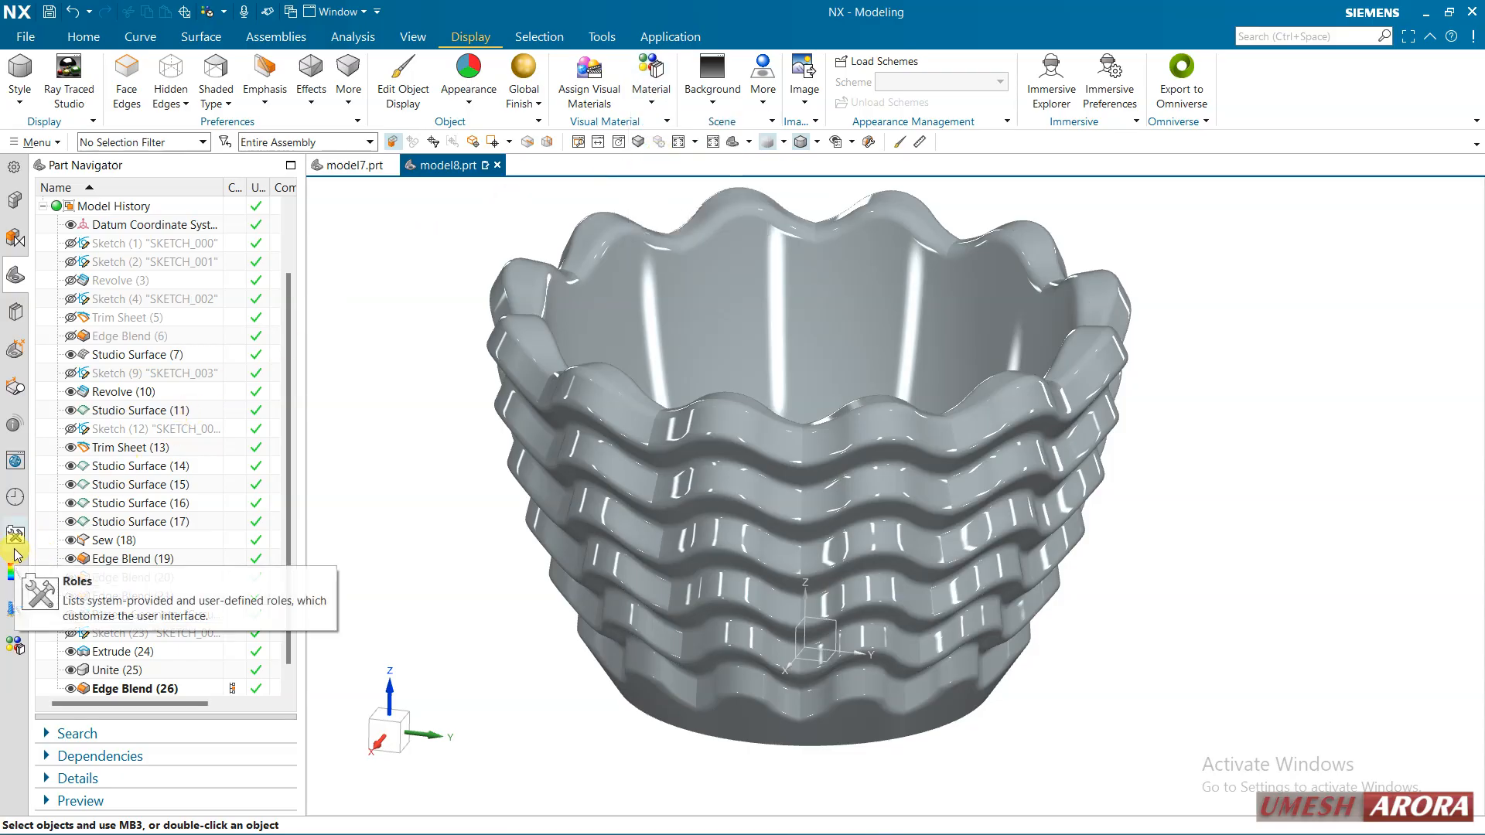
left_click(14, 644)
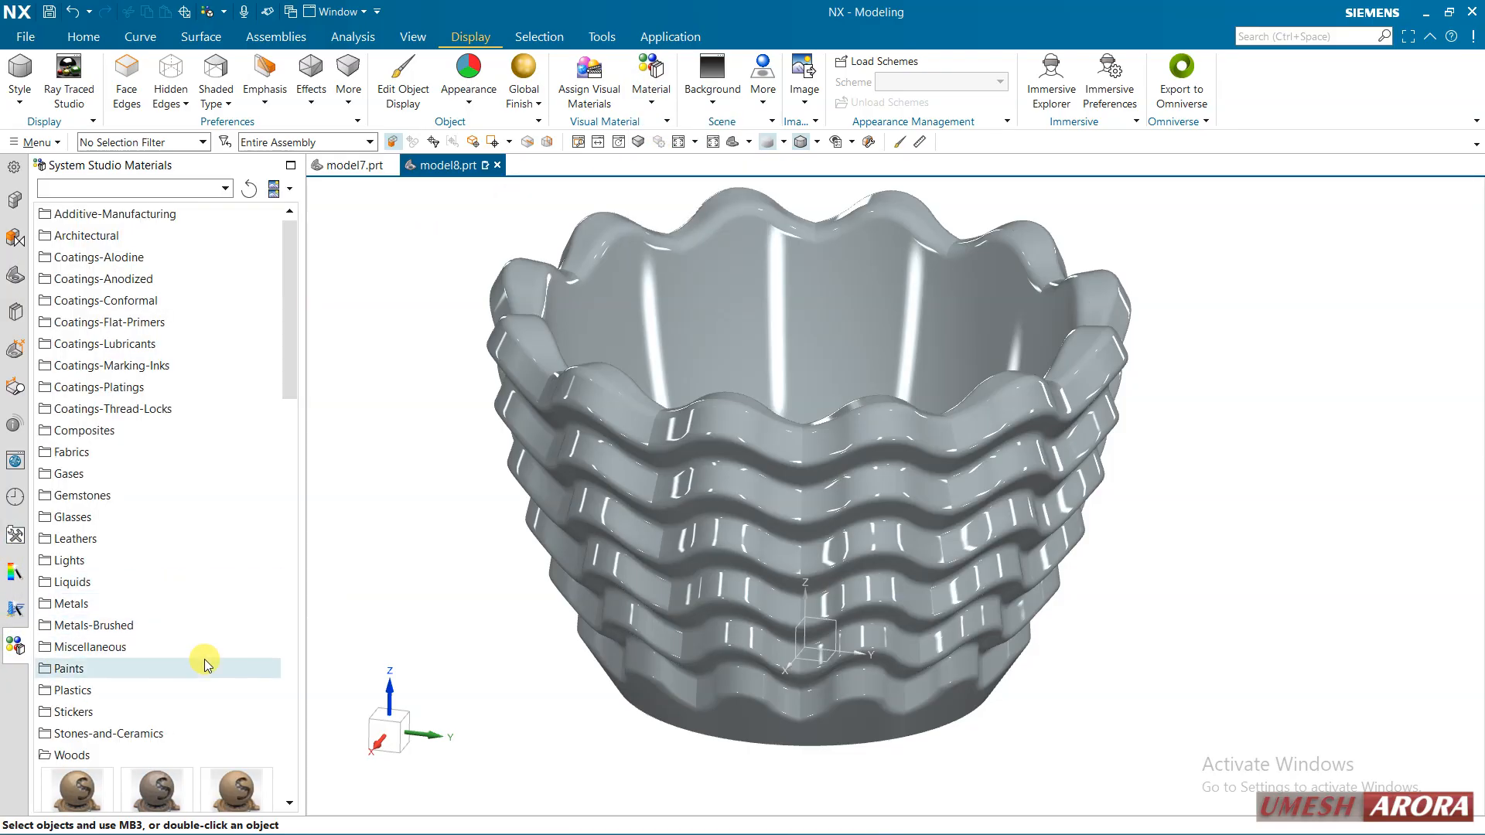
scroll(205, 659, "down", 5)
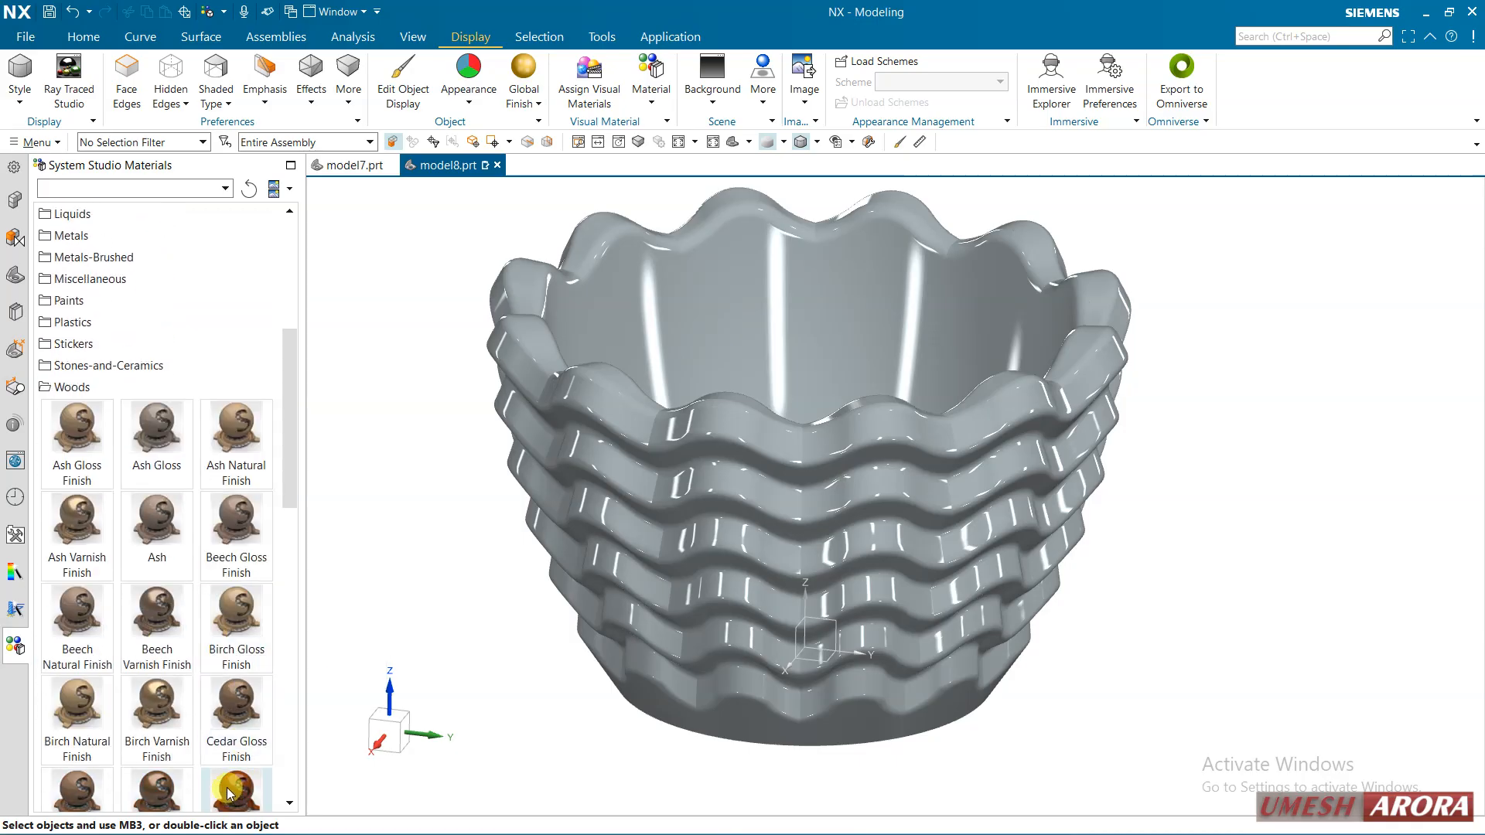
left_click_drag(226, 787, 624, 546)
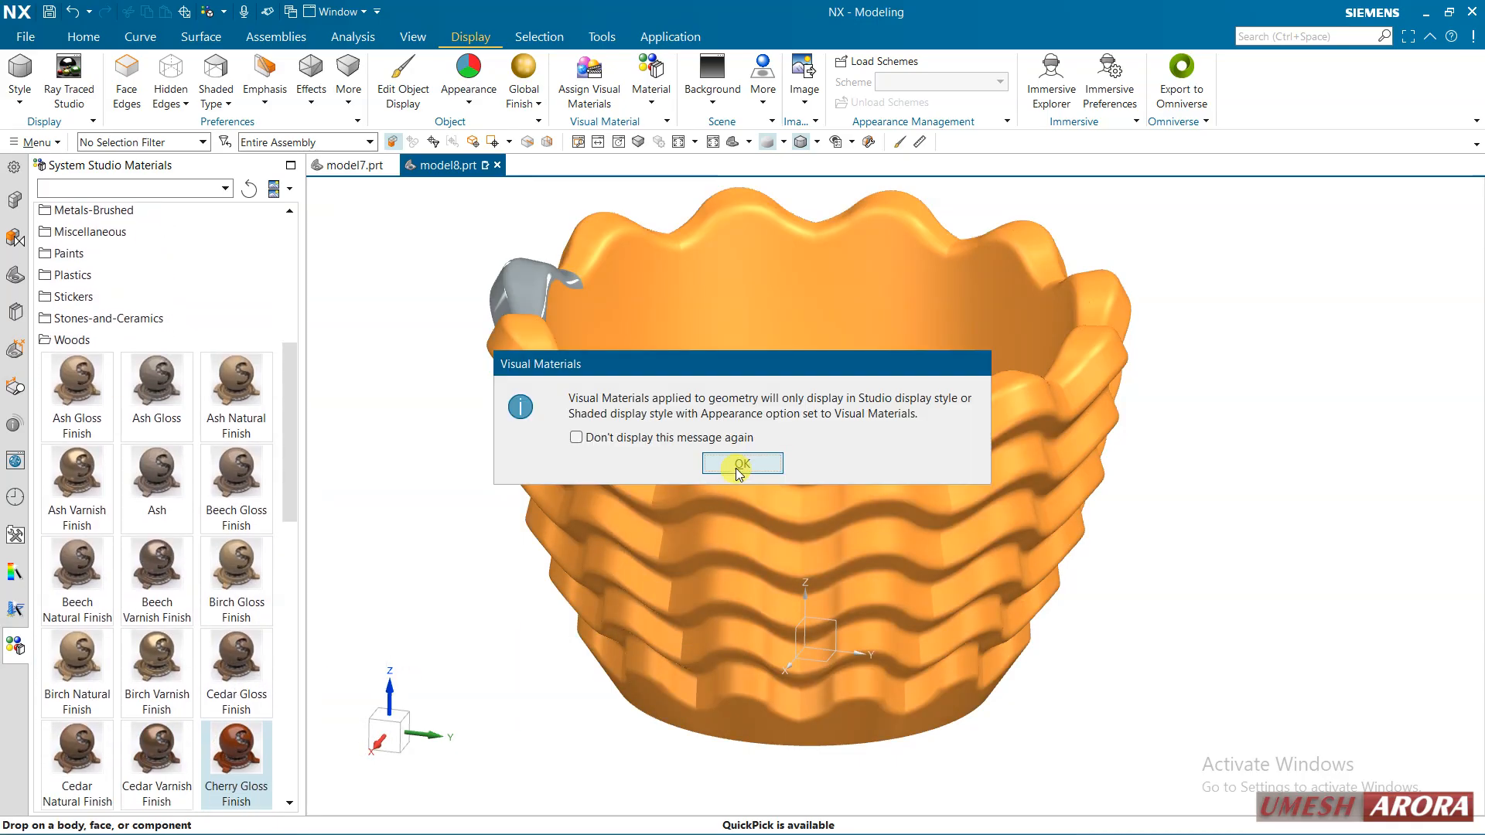
left_click(743, 464)
Switch the view to the Studio display style.
left_click(436, 446)
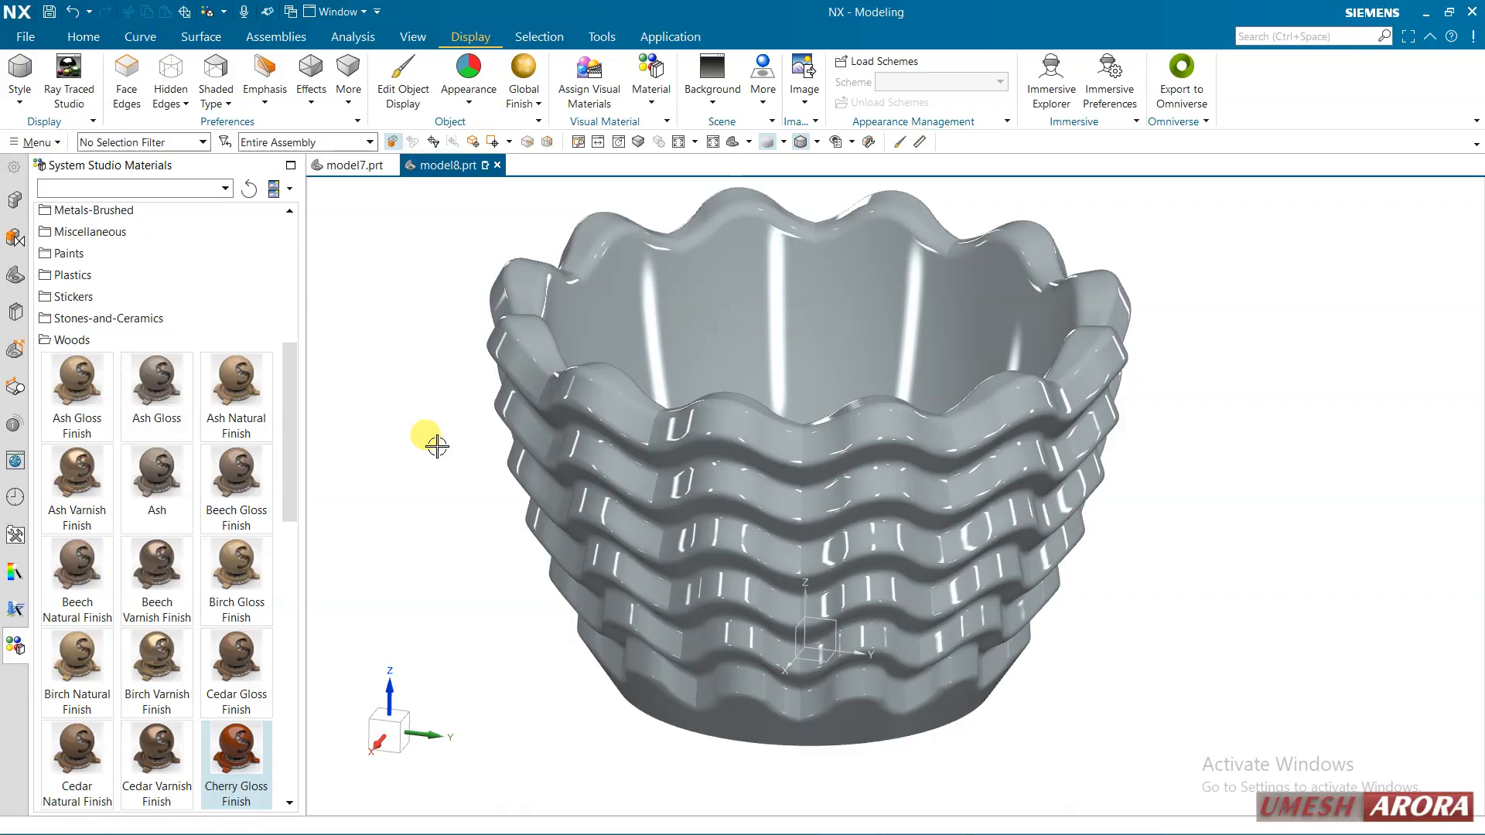
right_click(436, 446)
left_click(416, 418)
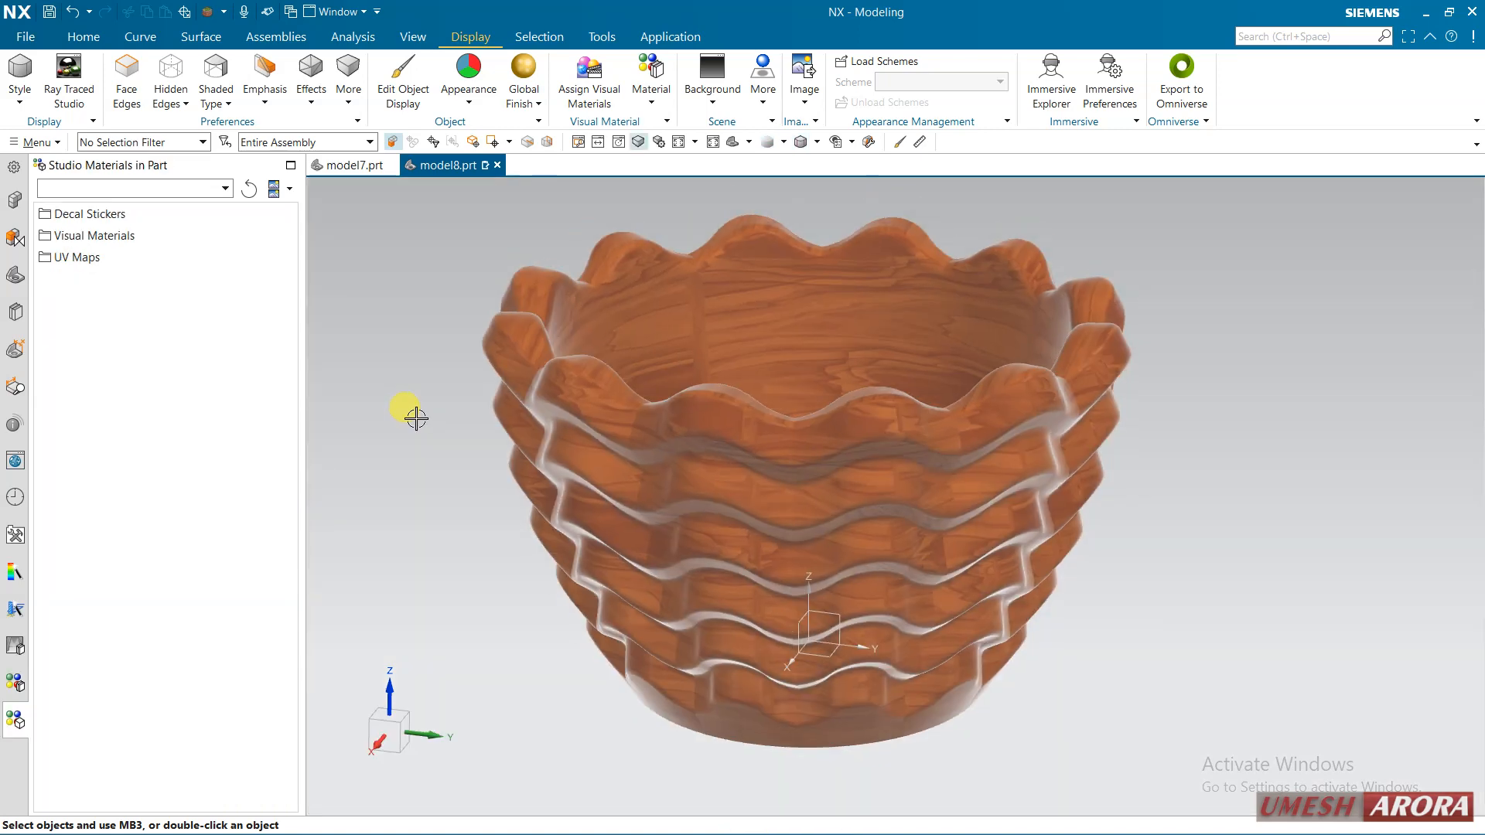
middle_click_drag(433, 505, 635, 480)
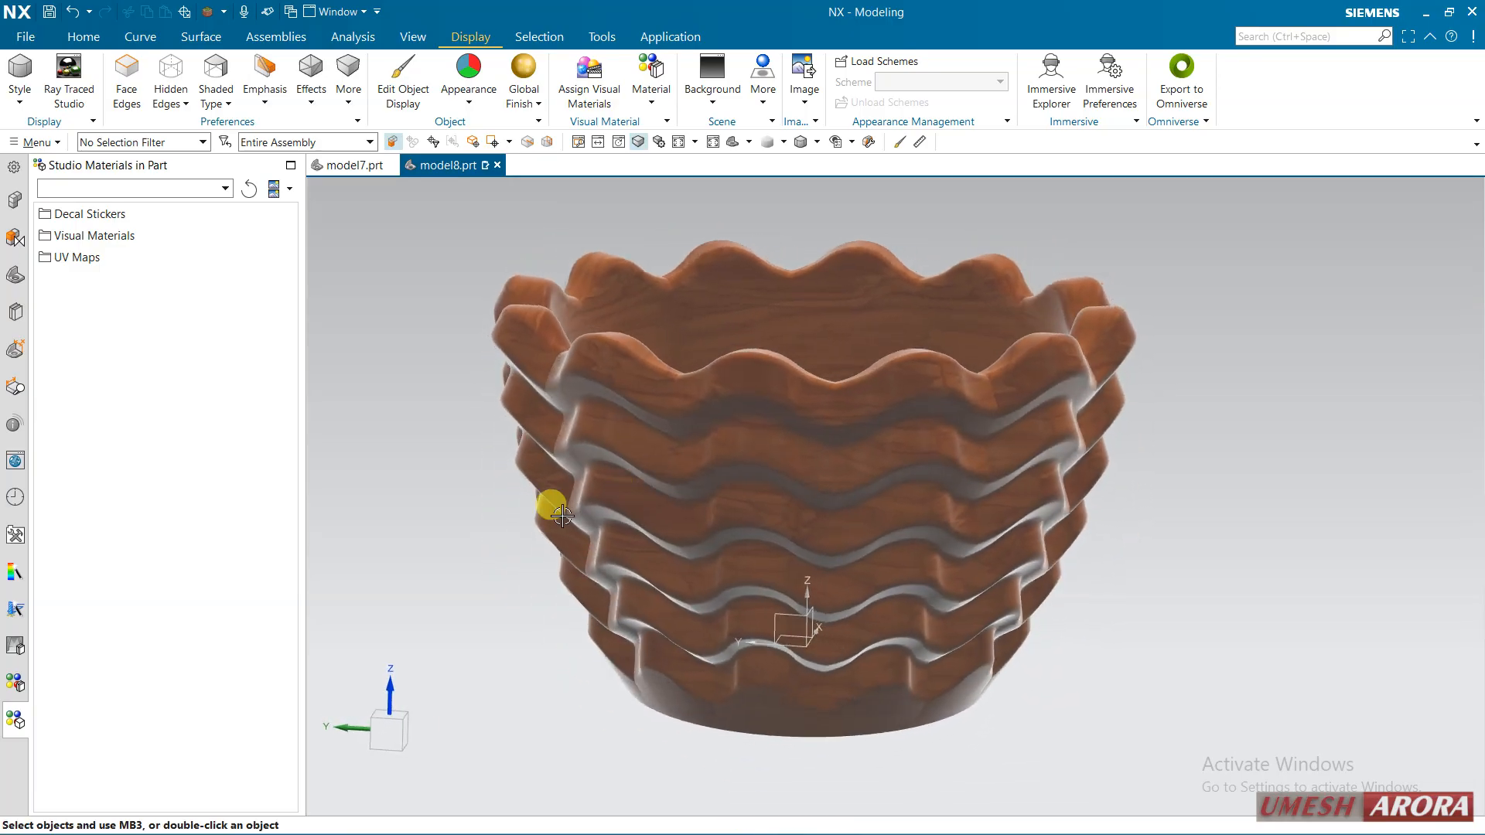
left_click(763, 92)
left_click(1068, 241)
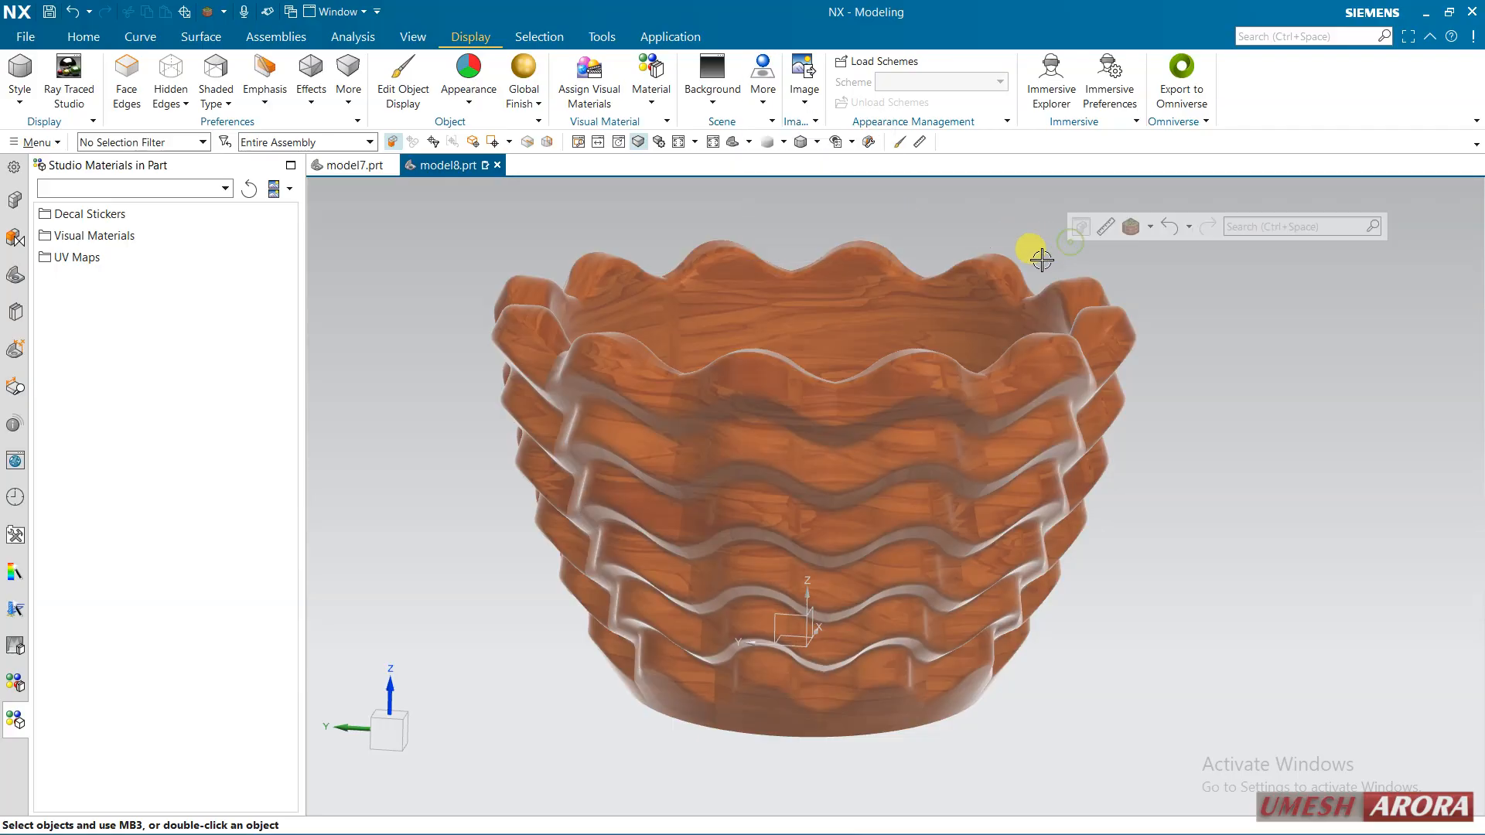
middle_click_drag(1042, 260, 876, 461)
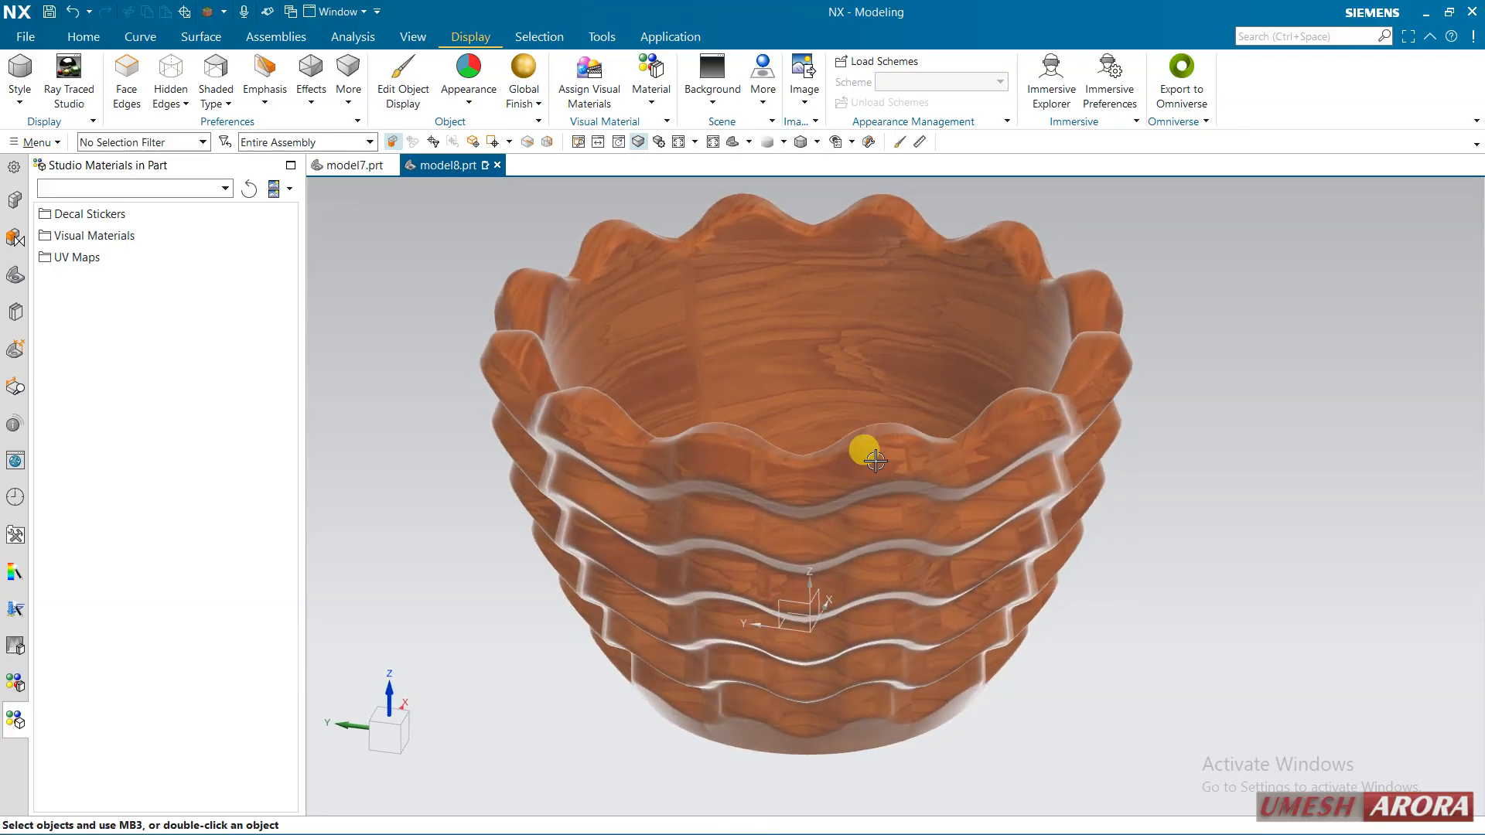